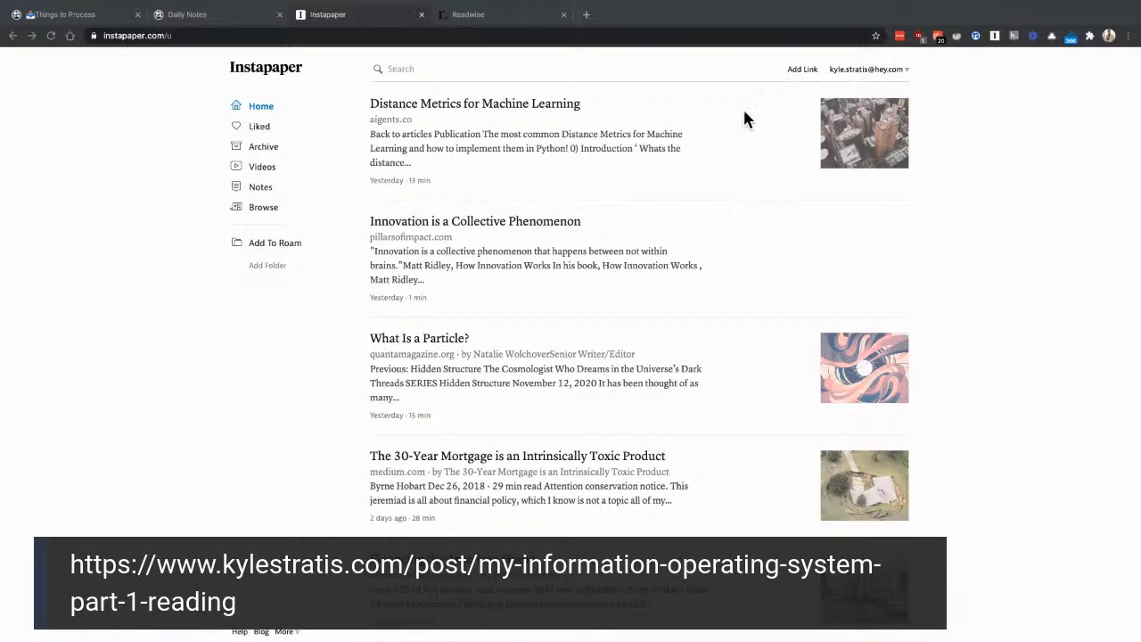
# Step: Open the saved article "Distance Metrics for Machine Learning", look over its introduction, and return to the reading list
pyautogui.click(513, 107)
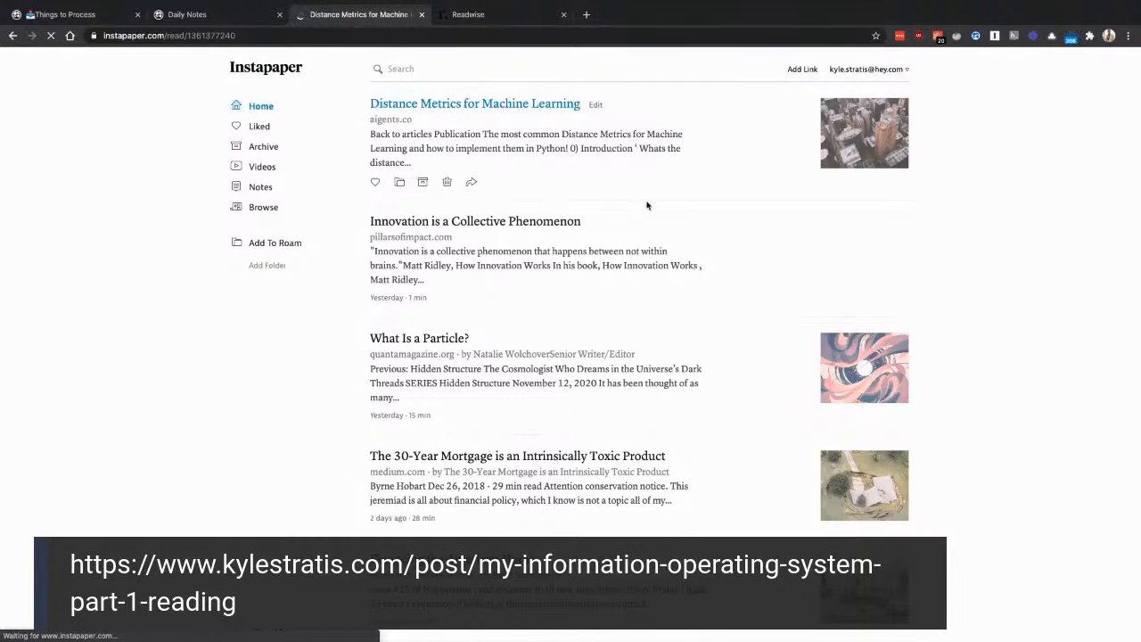
pyautogui.scroll(-6, 613, 242)
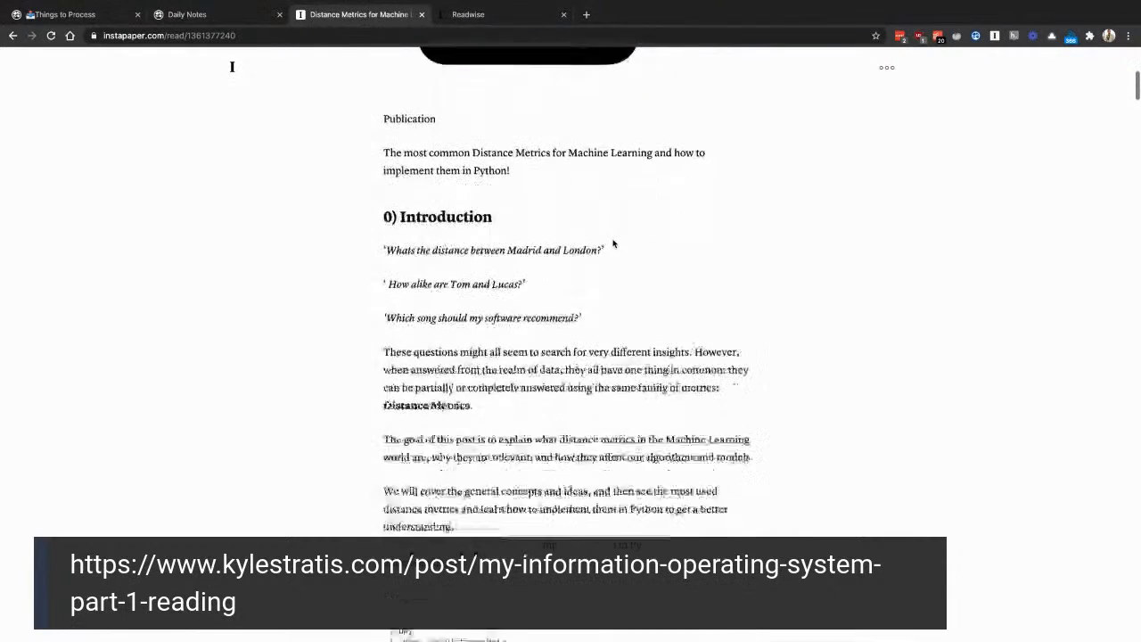
pyautogui.moveTo(431, 246); pyautogui.dragTo(491, 264)
pyautogui.click(742, 211)
pyautogui.scroll(6, 742, 211)
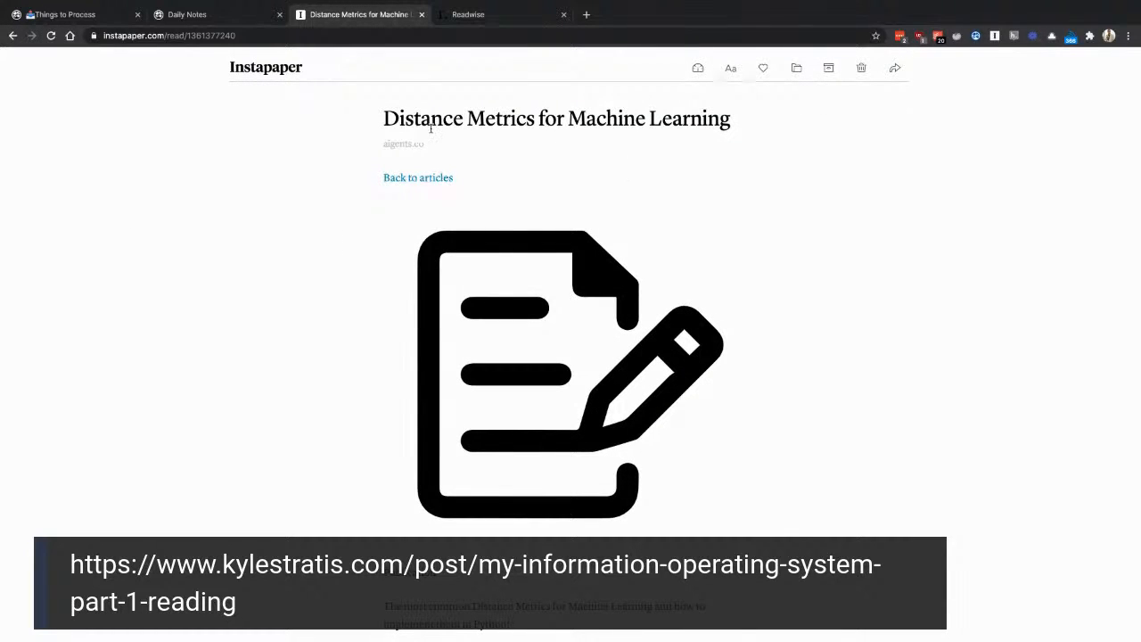
pyautogui.click(12, 36)
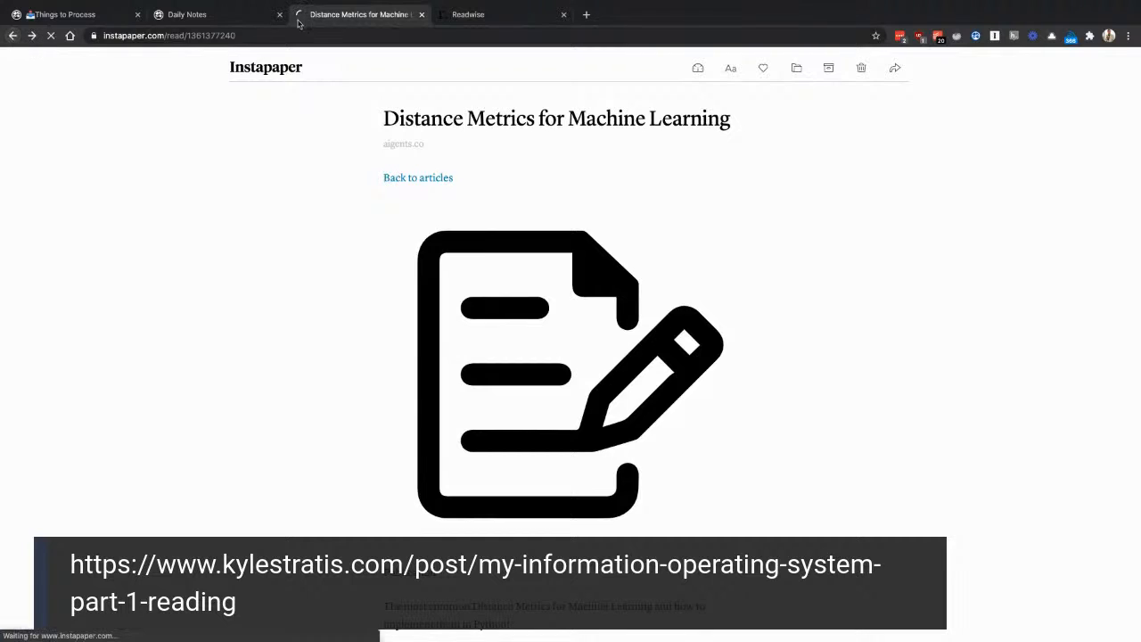
# Step: Switch to Readwise and examine the custom formatting of the Roam export, comparing the page title and metadata templates with the preview
pyautogui.click(512, 9)
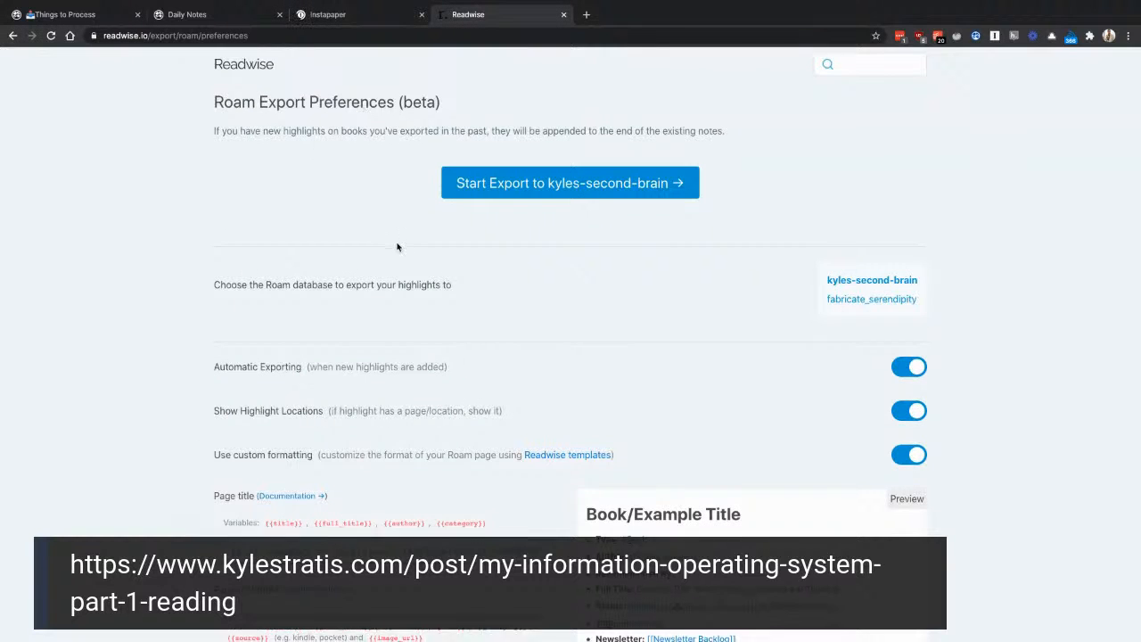
pyautogui.scroll(-3, 398, 246)
pyautogui.scroll(-2, 397, 247)
pyautogui.scroll(-2, 433, 372)
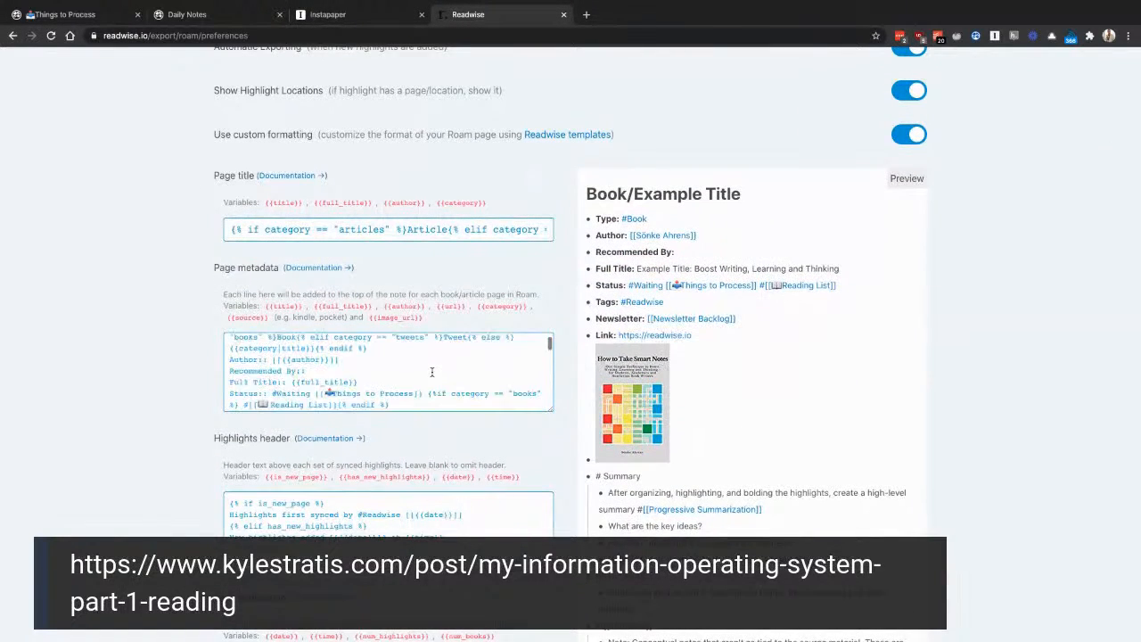
pyautogui.scroll(-1, 761, 296)
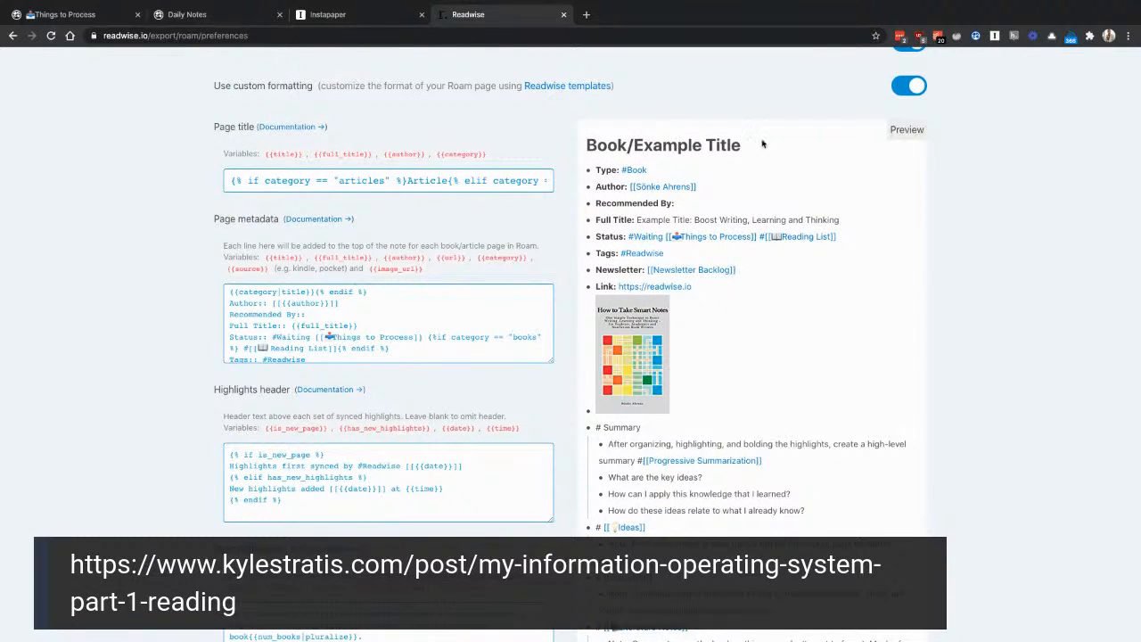
pyautogui.scroll(-1, 770, 270)
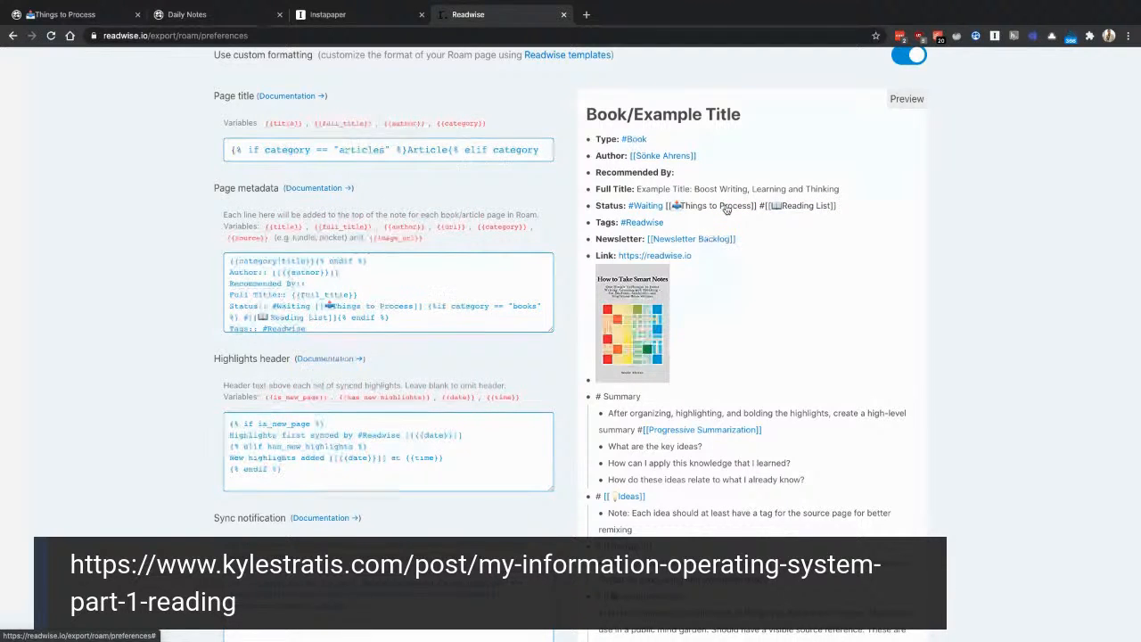
# Step: Inspect the conditional in the page metadata's Status line that adds the Reading List tag for the "books" category
pyautogui.click(388, 317)
pyautogui.moveTo(387, 317); pyautogui.dragTo(224, 310)
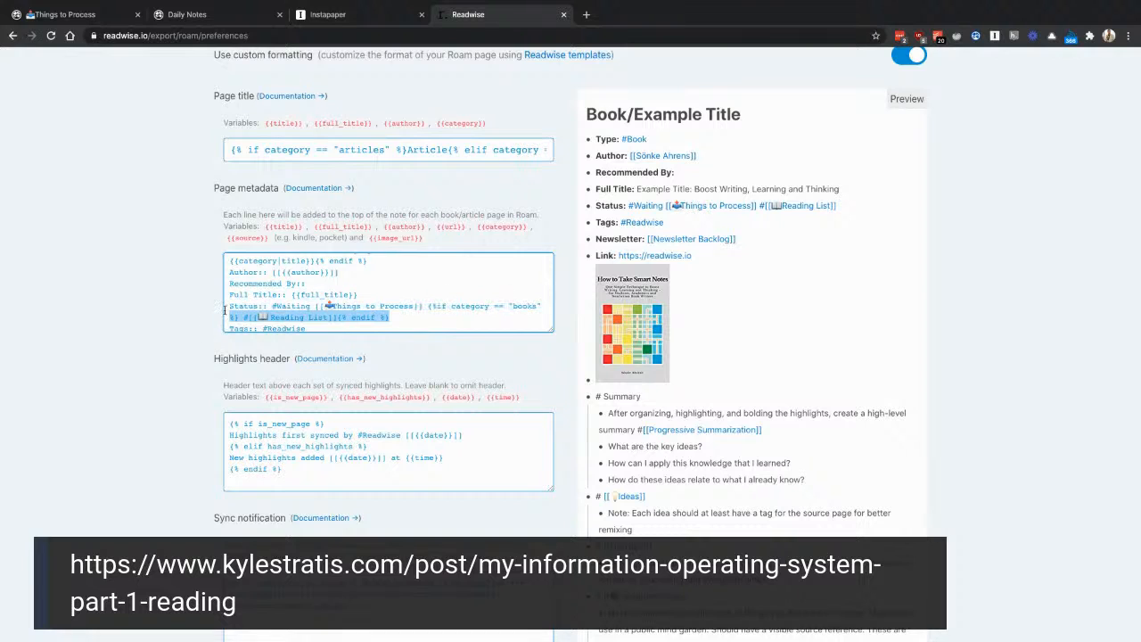
pyautogui.click(399, 316)
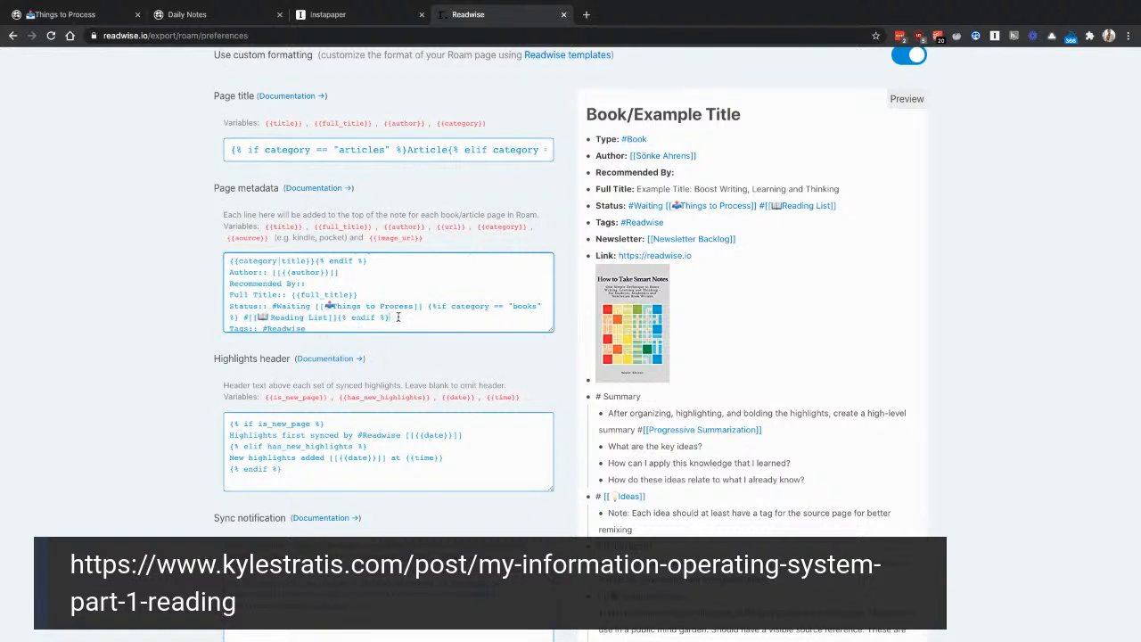
pyautogui.moveTo(399, 317); pyautogui.dragTo(428, 306)
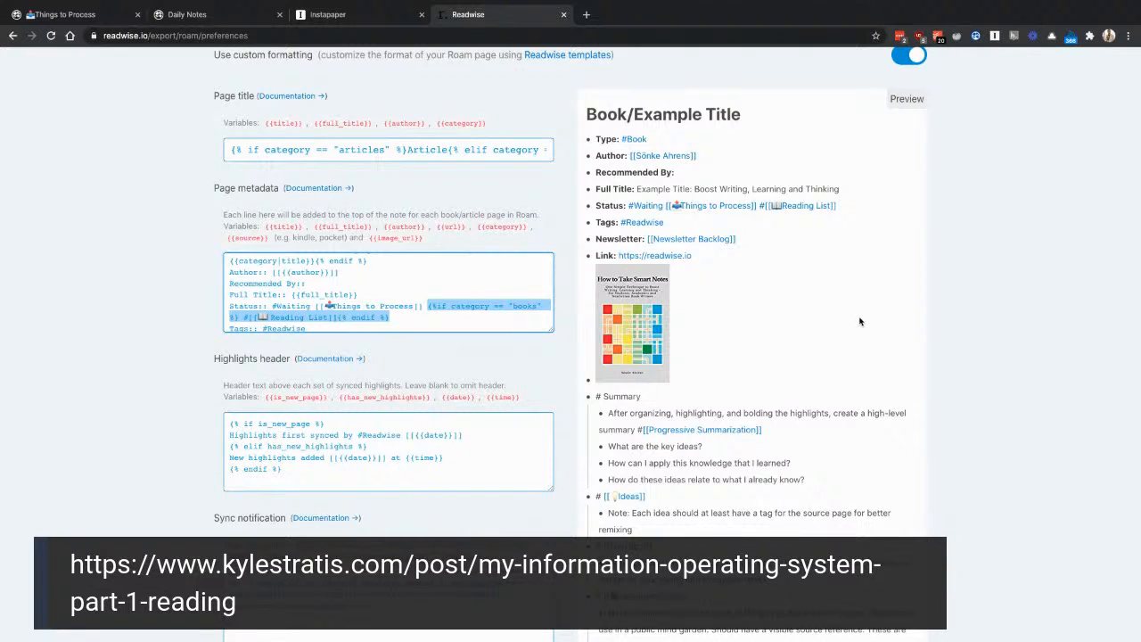
pyautogui.click(924, 280)
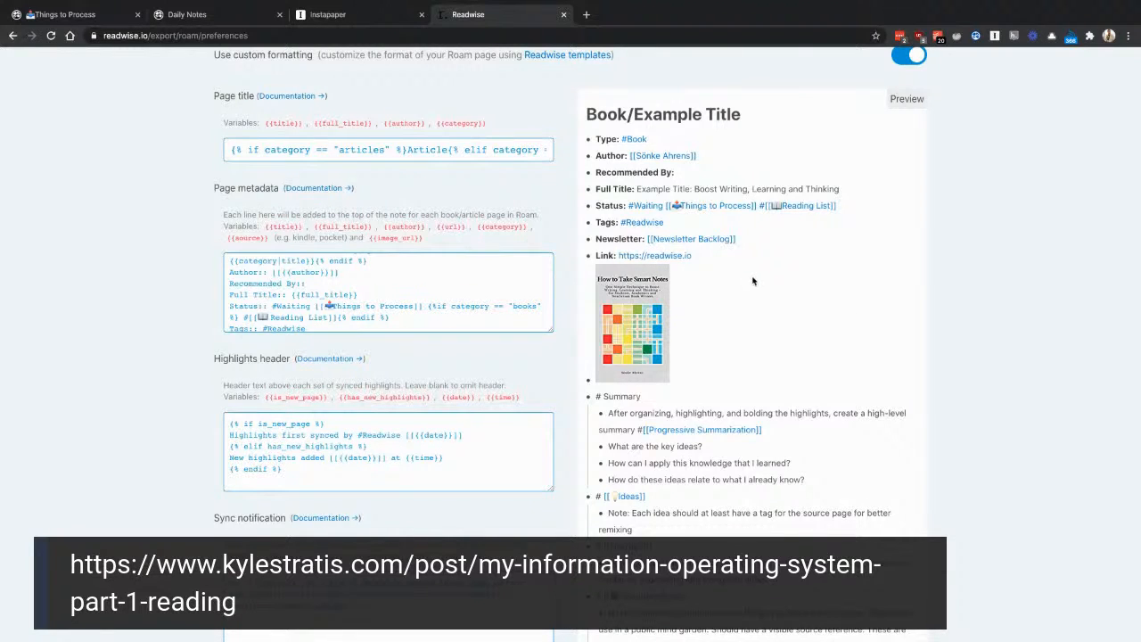
# Step: Review the Summary, Ideas, Transient and Literature Notes sections in the export preview, highlighting the sentence about "outline notes"
pyautogui.scroll(-3, 640, 293)
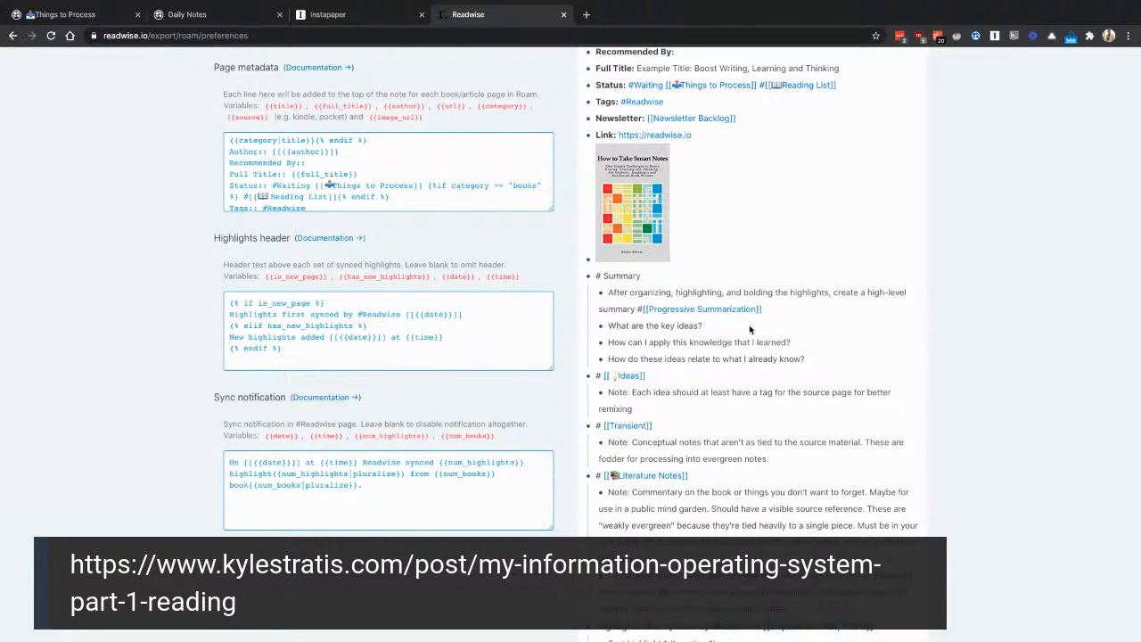
pyautogui.scroll(-2, 748, 368)
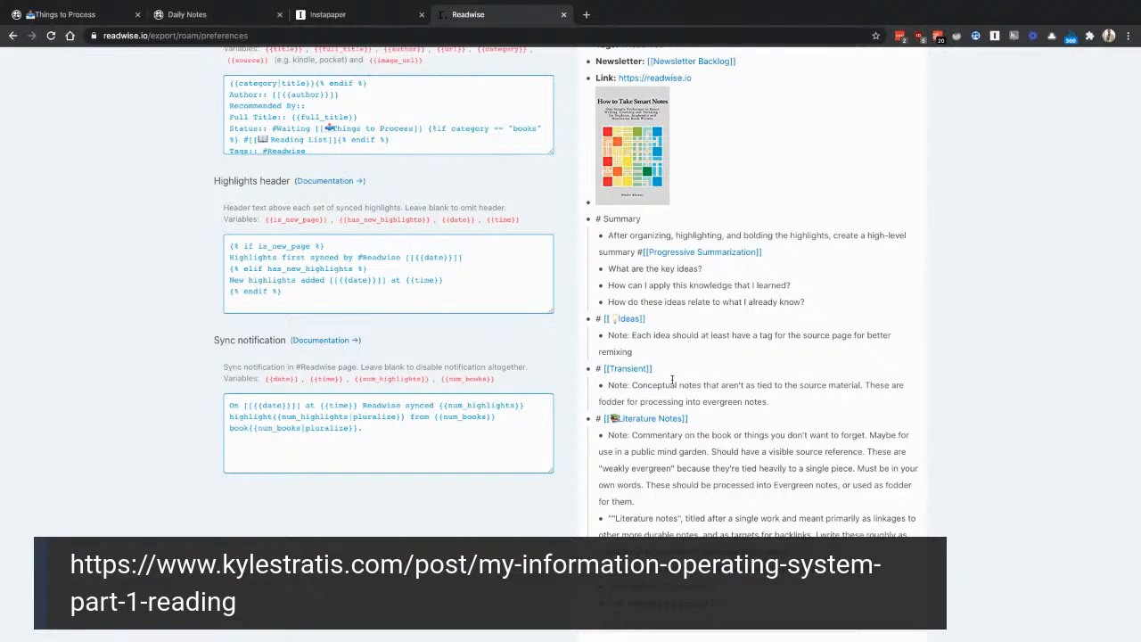
pyautogui.scroll(-3, 670, 431)
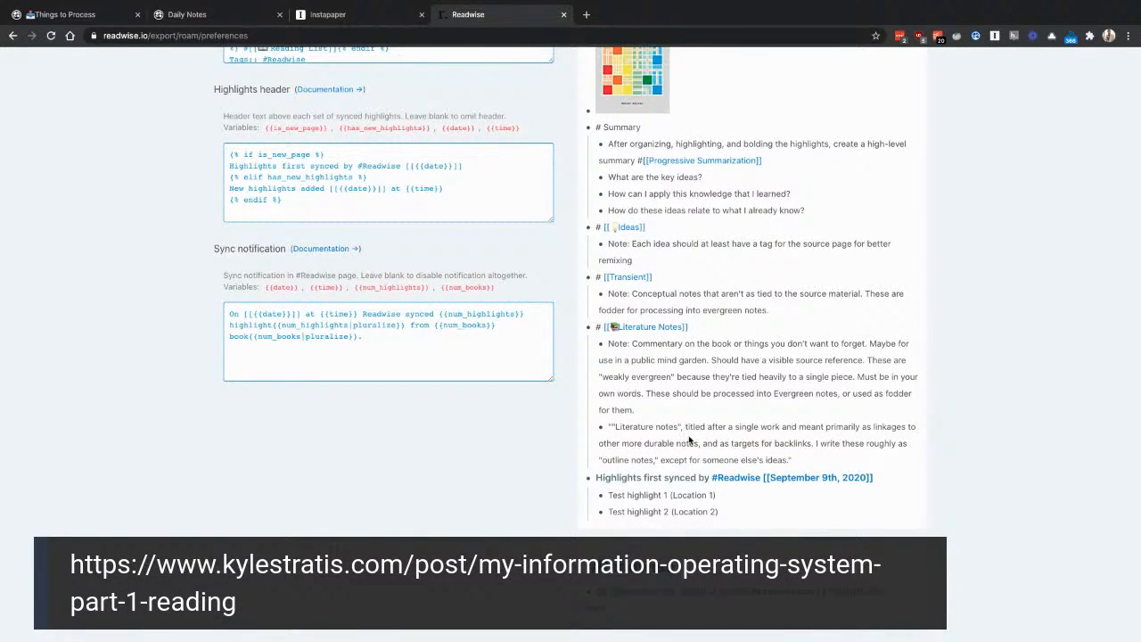
pyautogui.scroll(1, 689, 439)
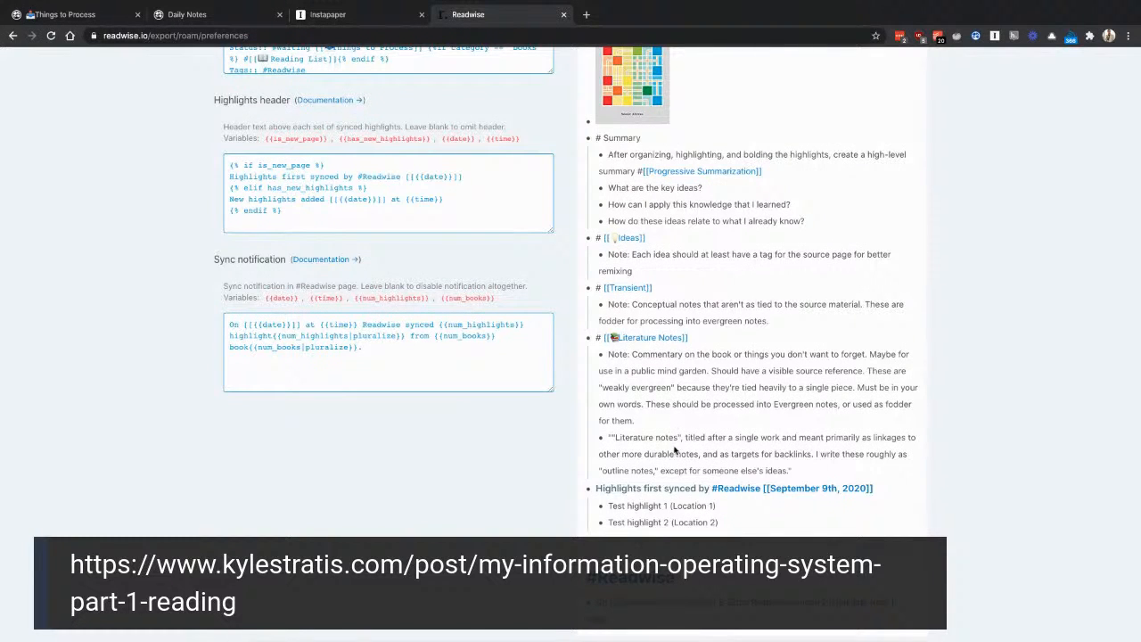
pyautogui.moveTo(806, 470); pyautogui.dragTo(814, 455)
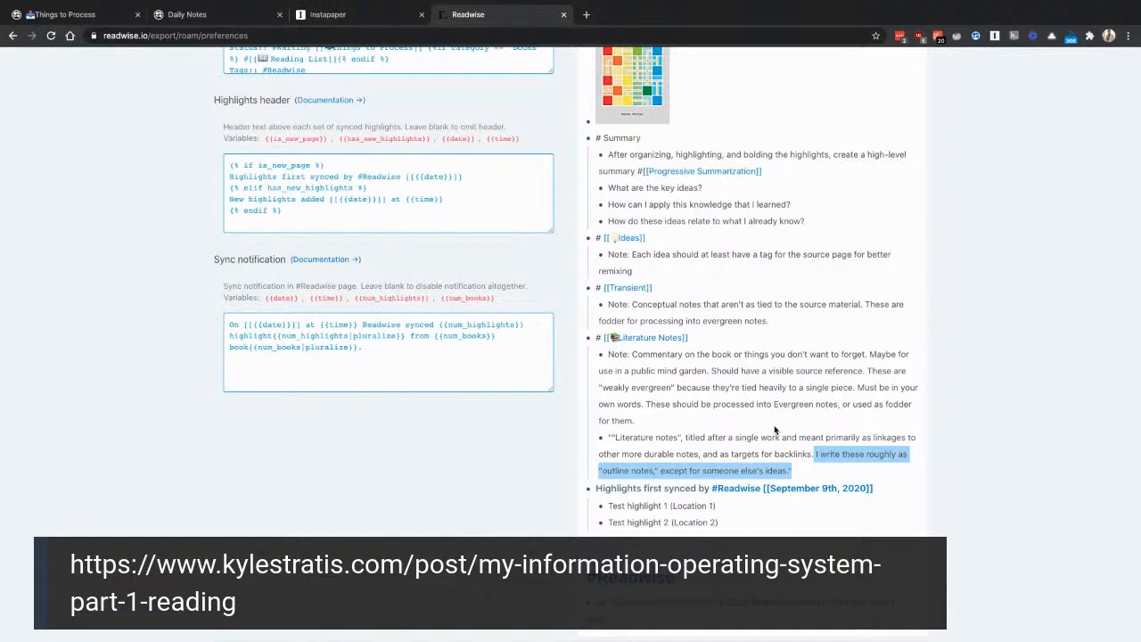
pyautogui.click(804, 319)
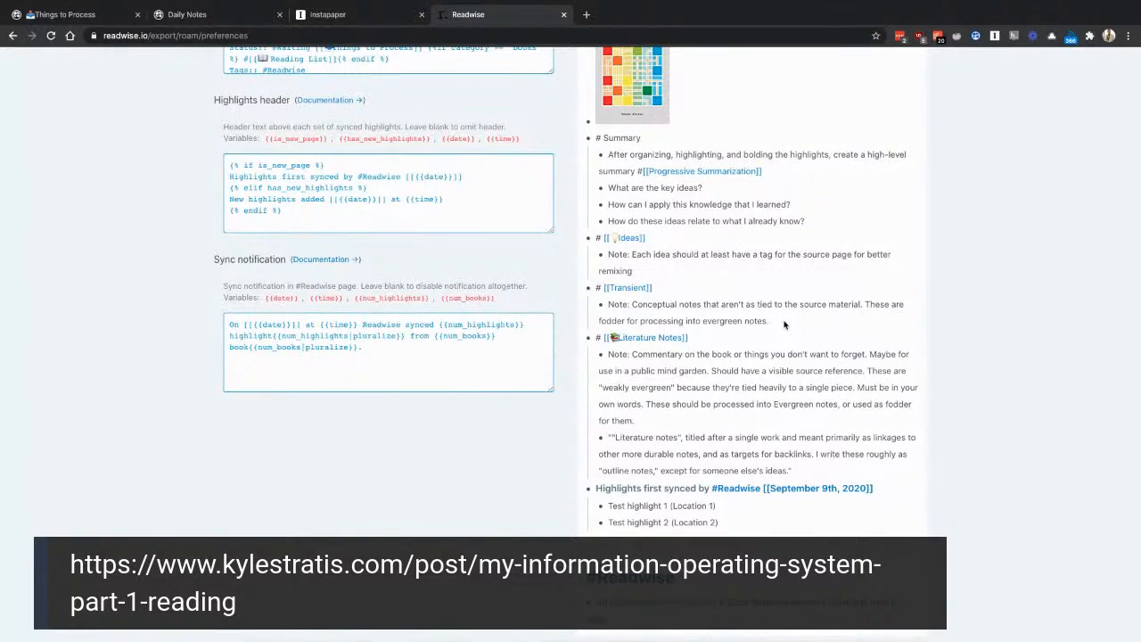
# Step: Review the Roam database choice and the export options above the page templates, along with the start of the example preview
pyautogui.scroll(1, 784, 325)
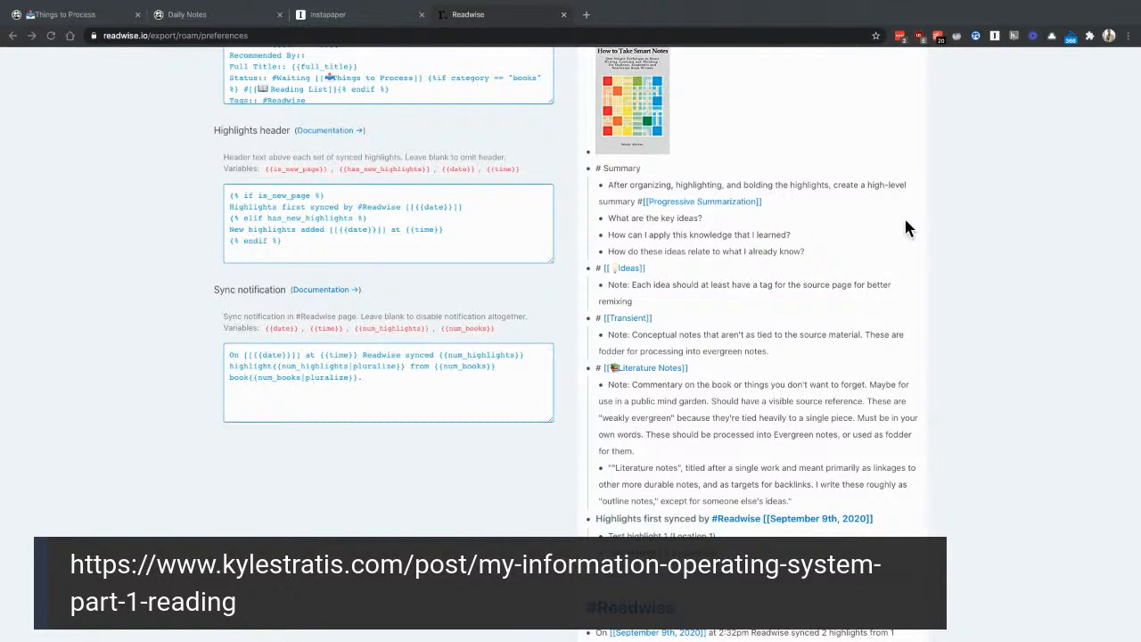
pyautogui.scroll(3, 807, 252)
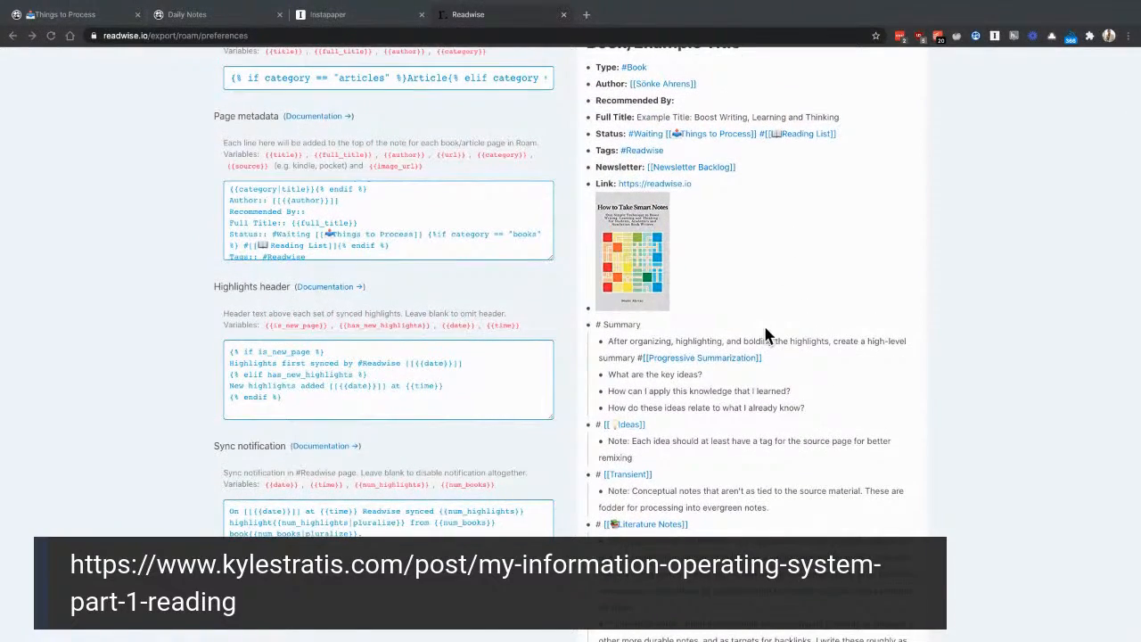
pyautogui.scroll(1, 765, 335)
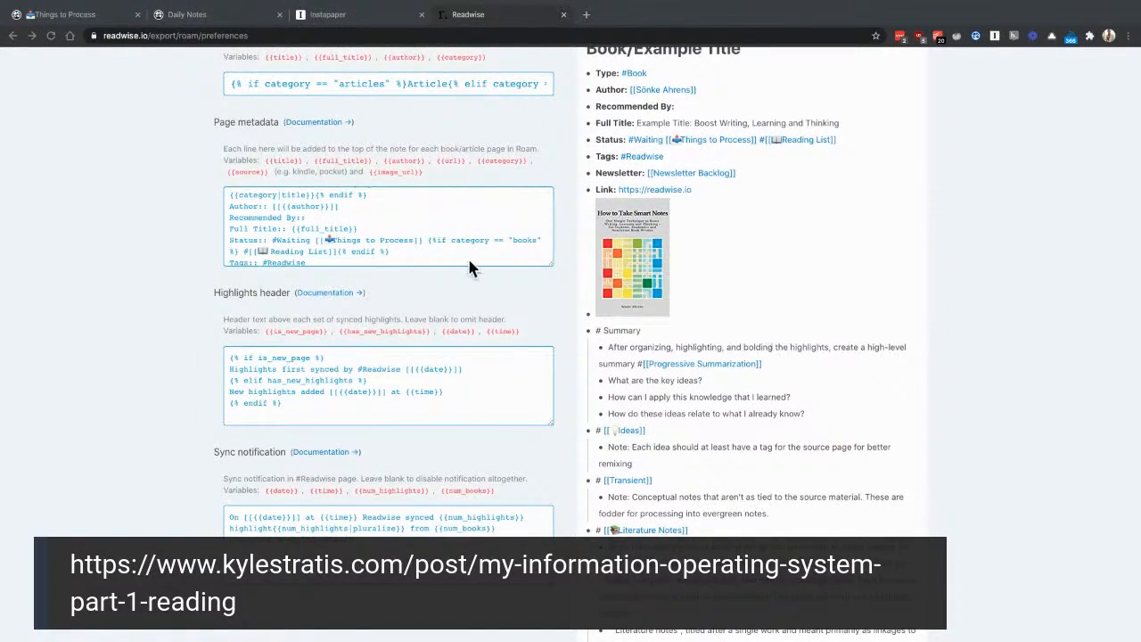
pyautogui.scroll(5, 793, 291)
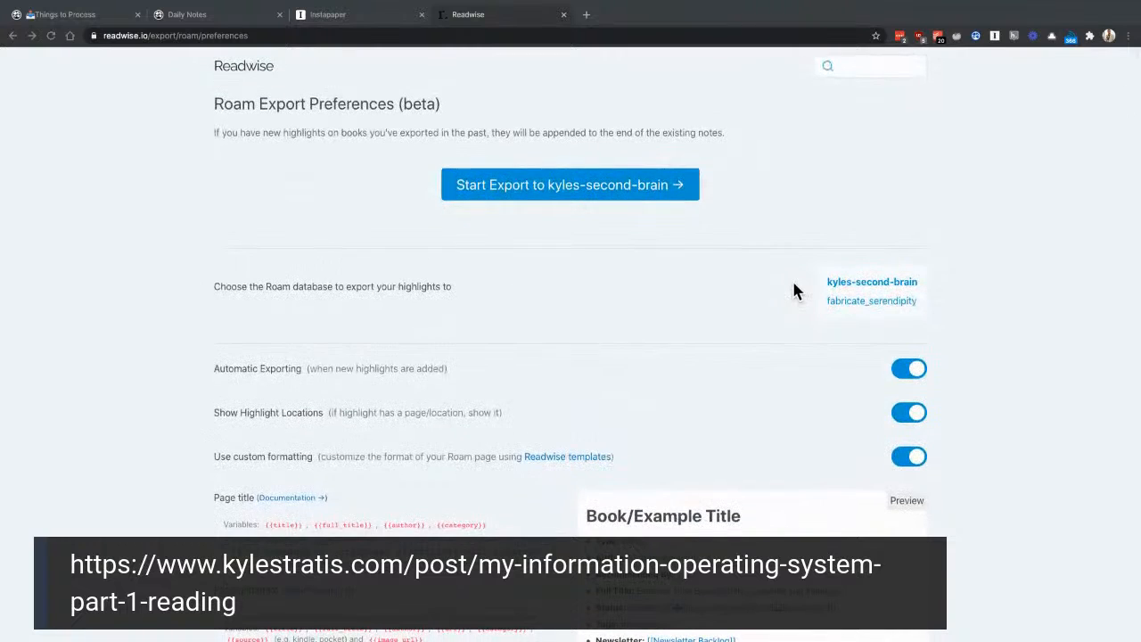
pyautogui.scroll(-3, 692, 329)
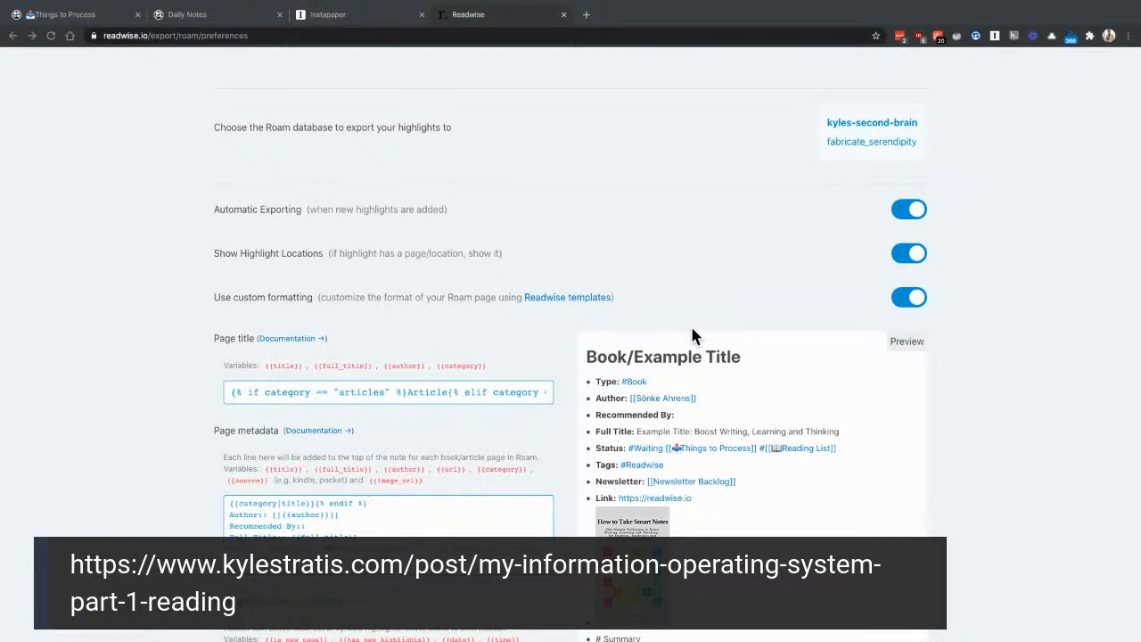
pyautogui.scroll(-1, 693, 334)
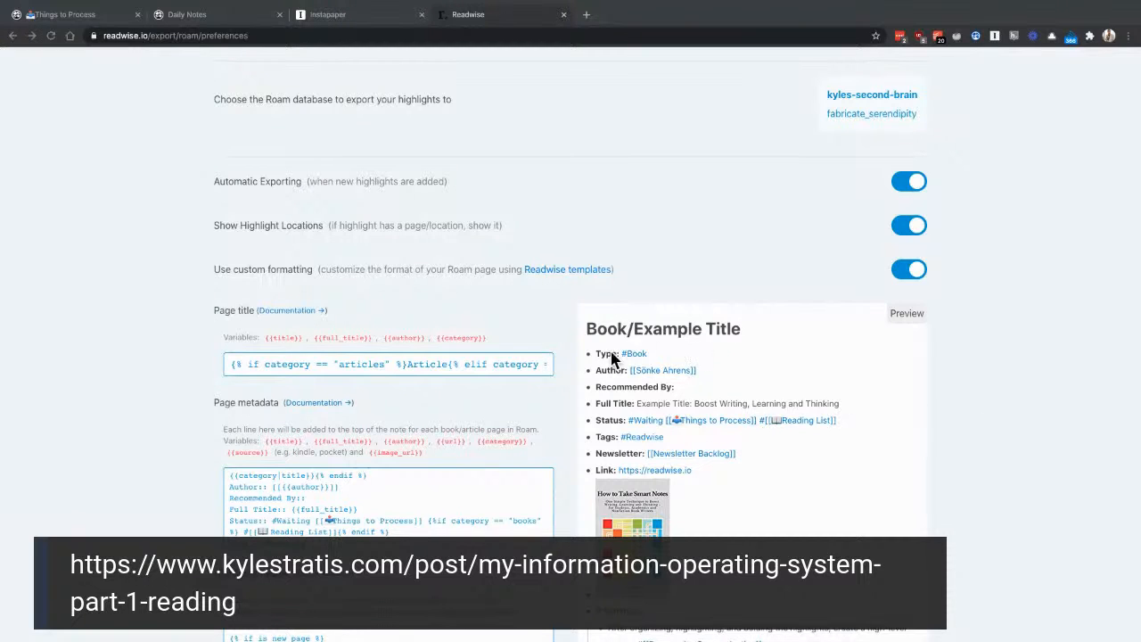
# Step: Switch to Roam Research, view the Things to Process and Writing Inbox pages, and reveal the query text under Ideas
pyautogui.click(221, 23)
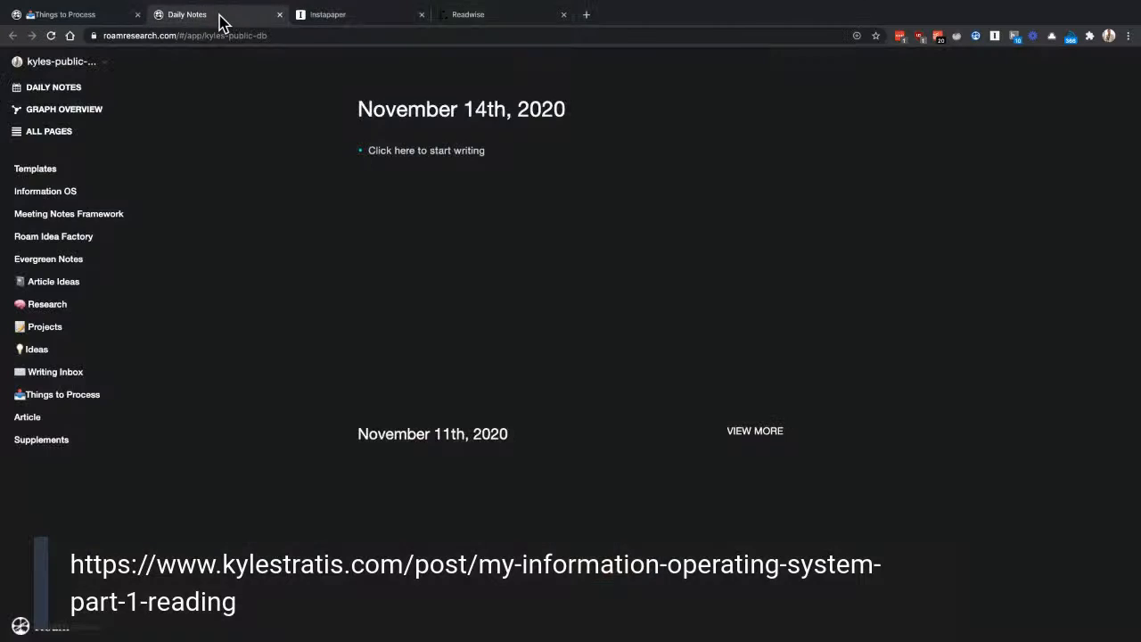
pyautogui.click(72, 395)
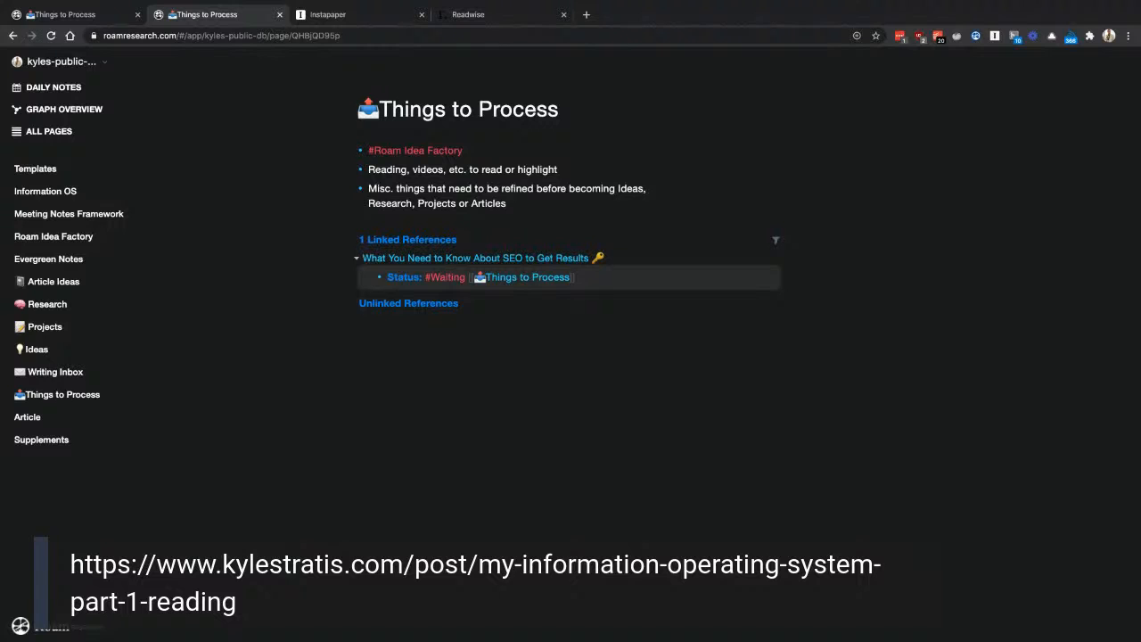
pyautogui.click(69, 371)
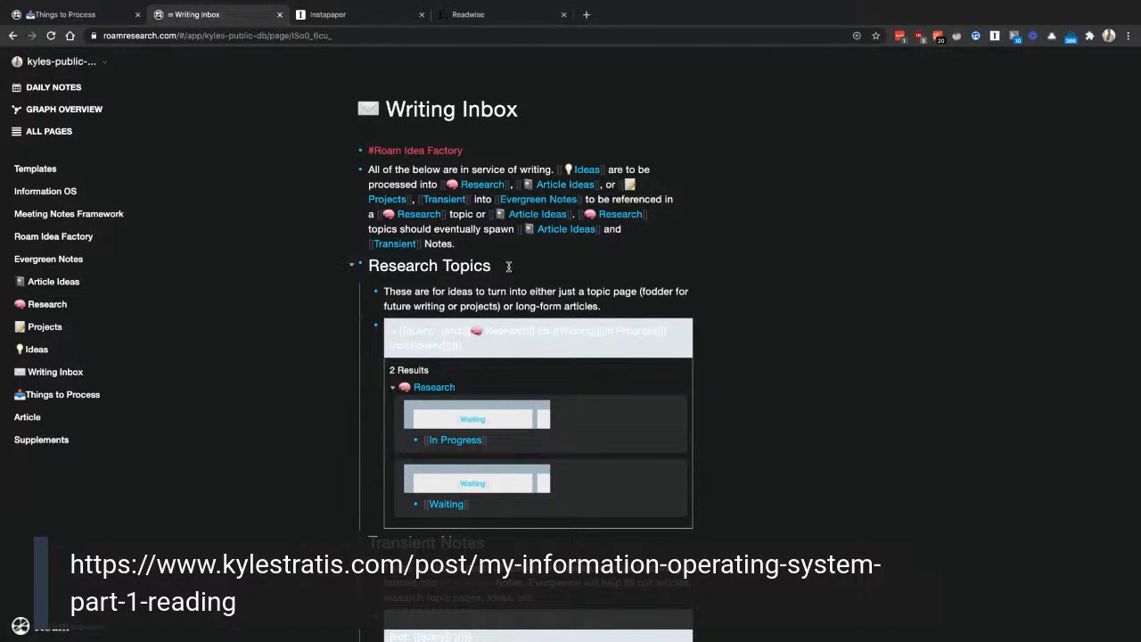
pyautogui.scroll(-5, 713, 294)
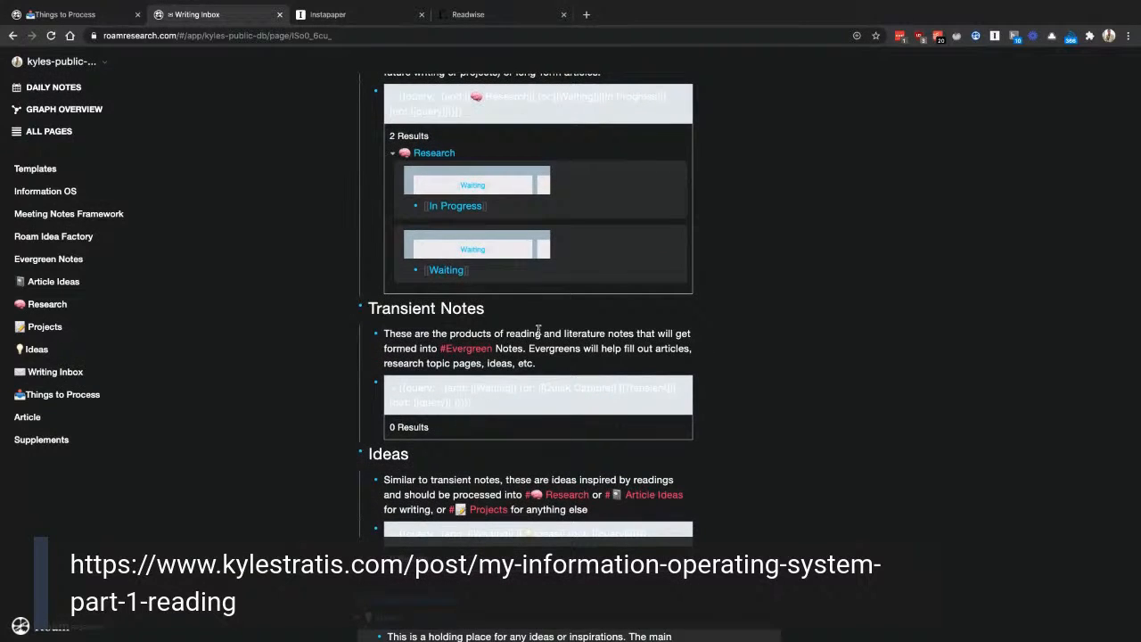
pyautogui.scroll(-2, 535, 330)
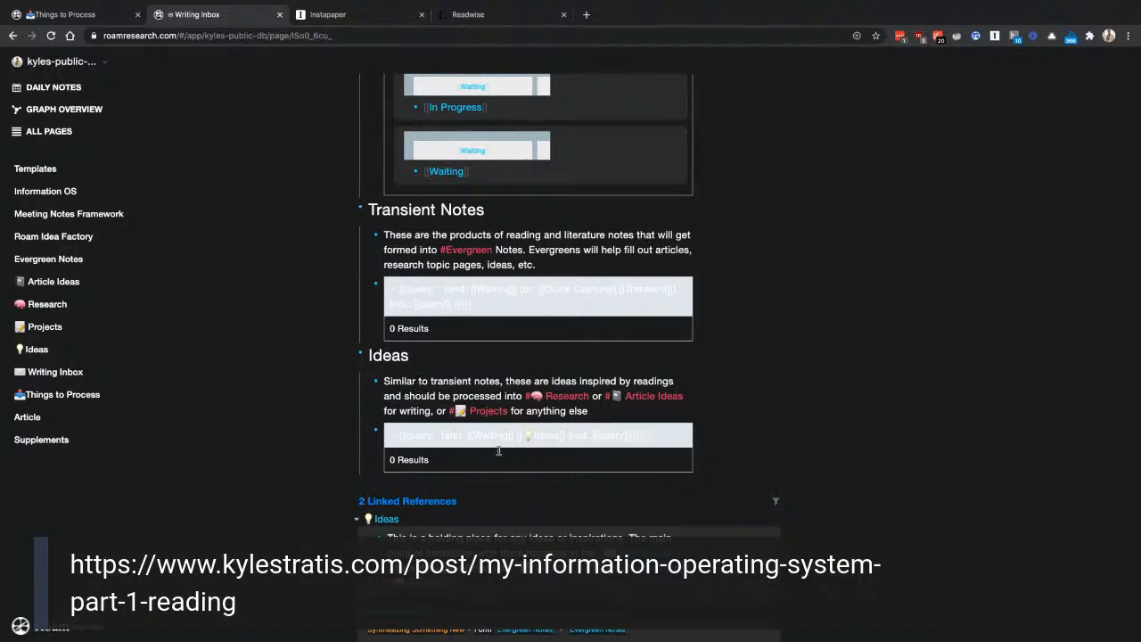
pyautogui.click(642, 437)
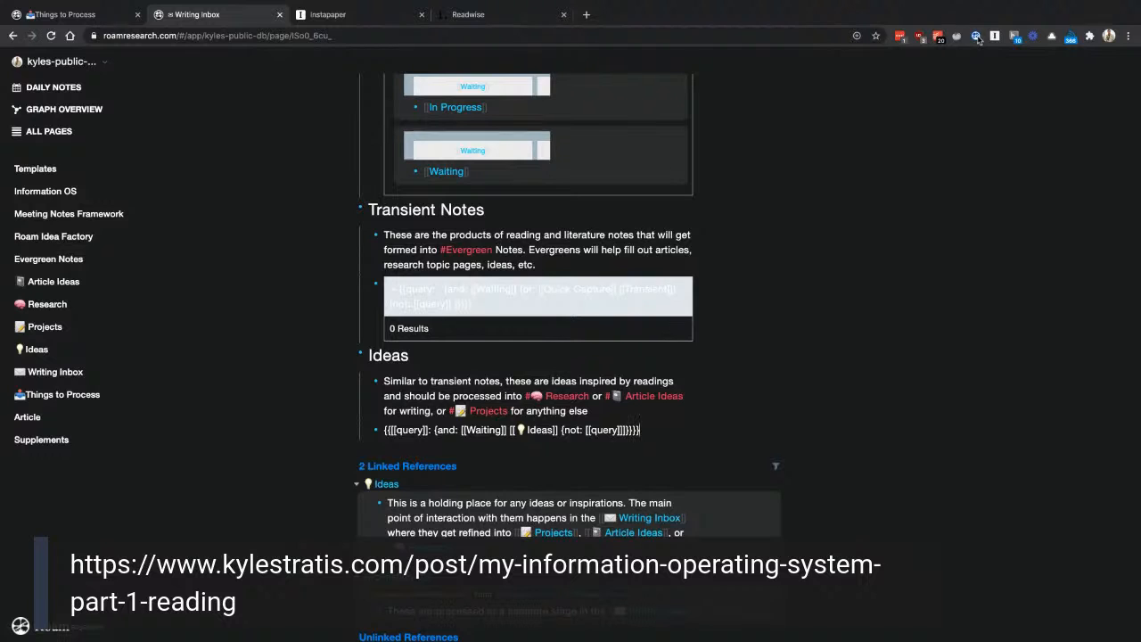
# Step: Apply the "Railscast for Roam" theme from the Mashup group and return to the Research Topics section of the Writing Inbox page
pyautogui.click(978, 38)
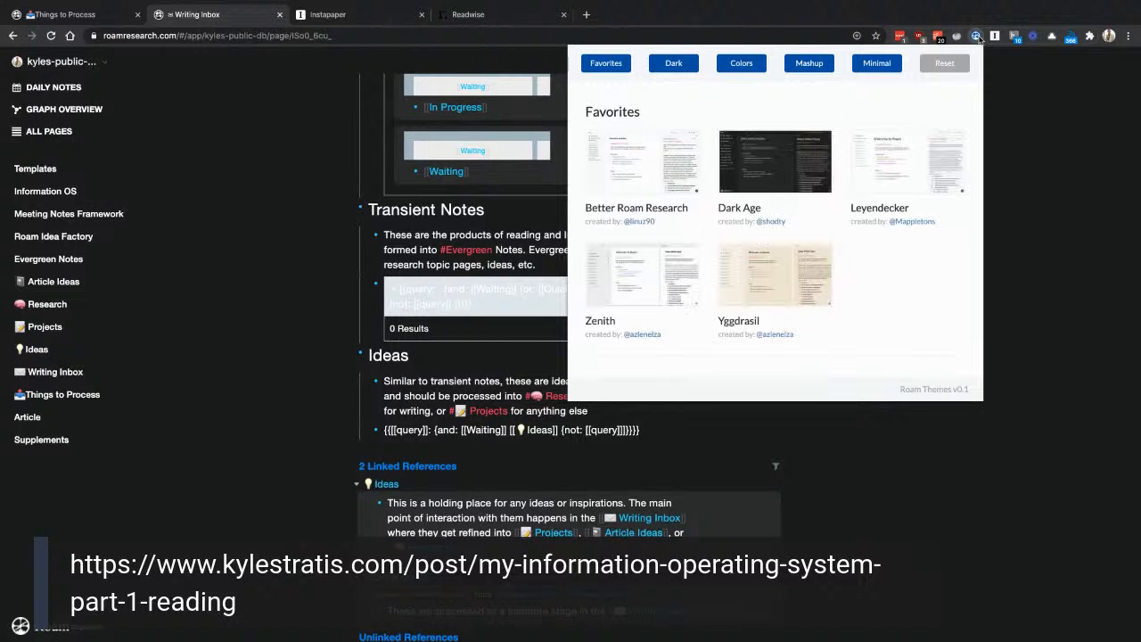
pyautogui.scroll(-2, 773, 286)
pyautogui.scroll(-3, 773, 286)
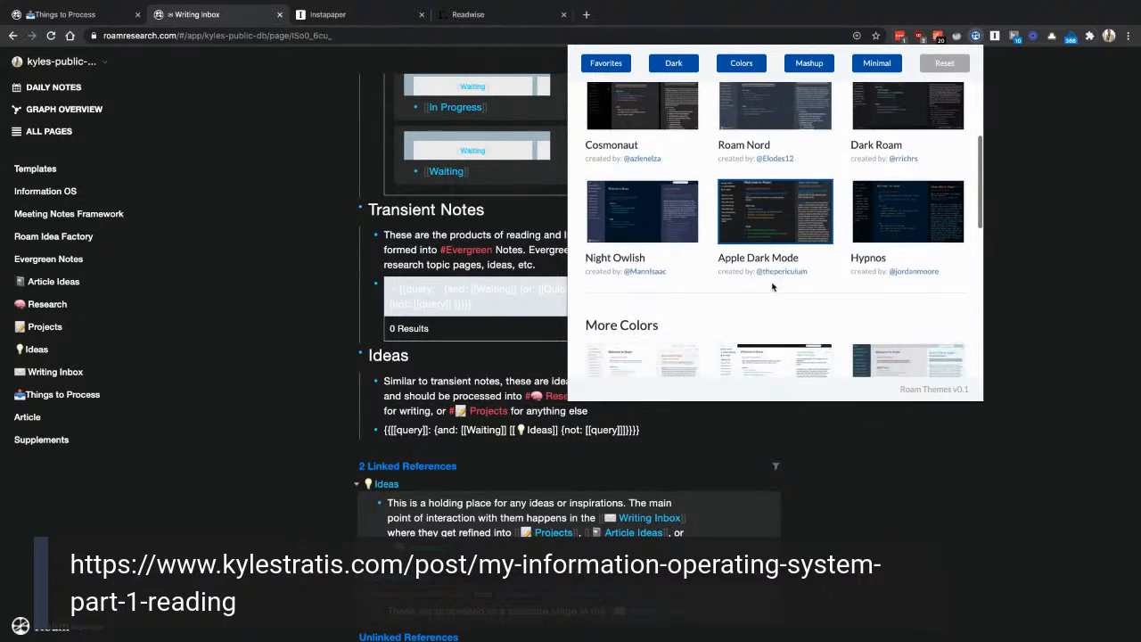
pyautogui.scroll(-4, 773, 286)
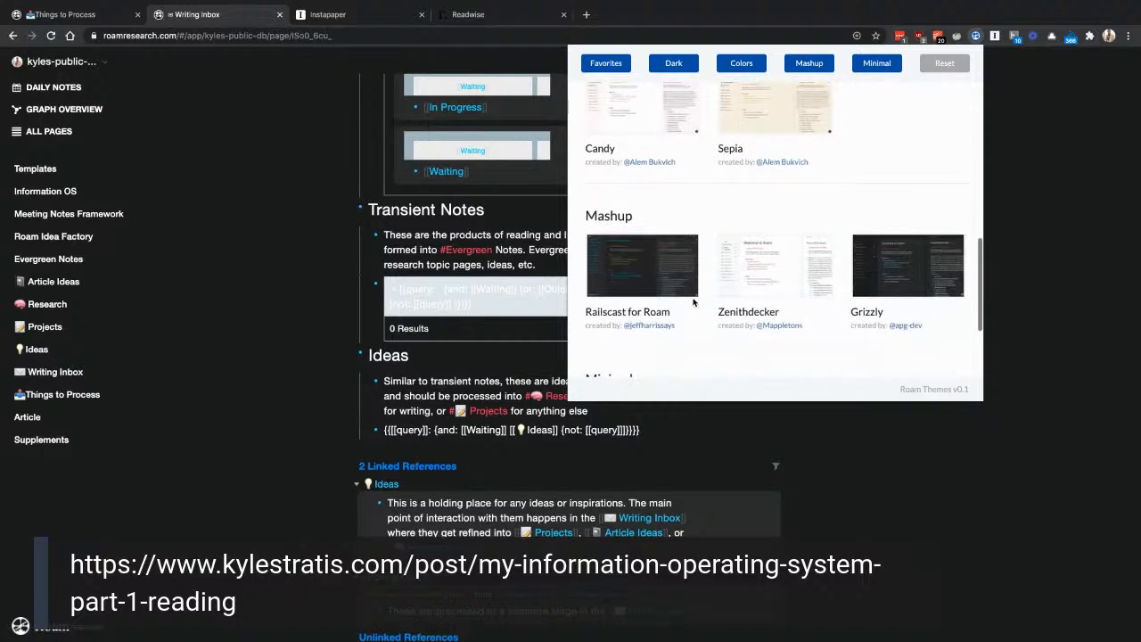
pyautogui.click(642, 270)
pyautogui.click(261, 180)
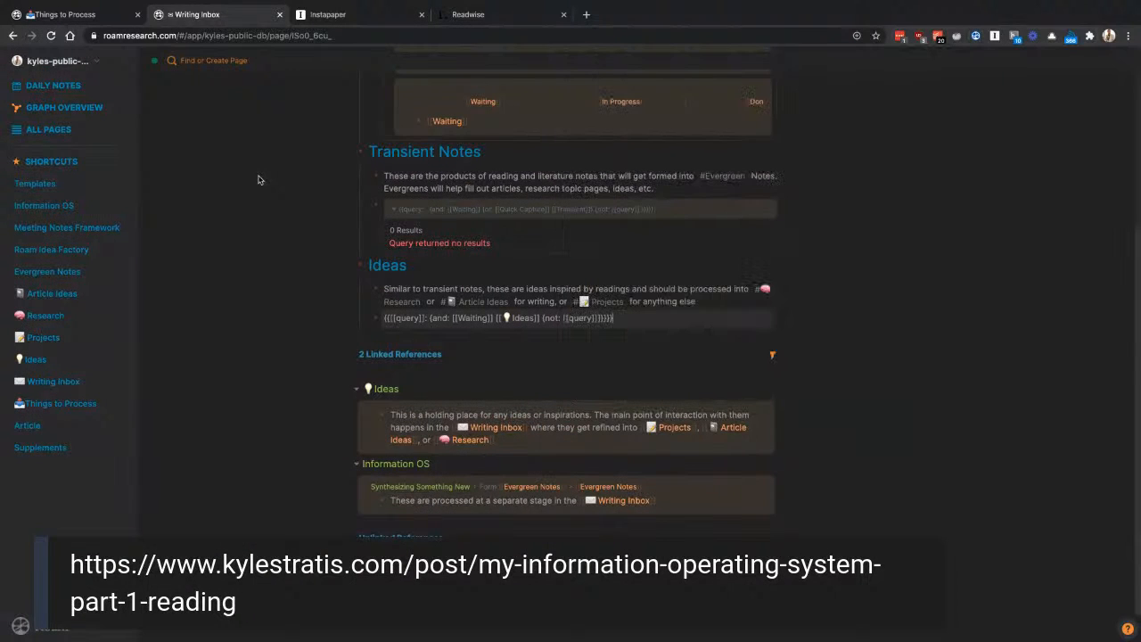
pyautogui.scroll(3, 749, 323)
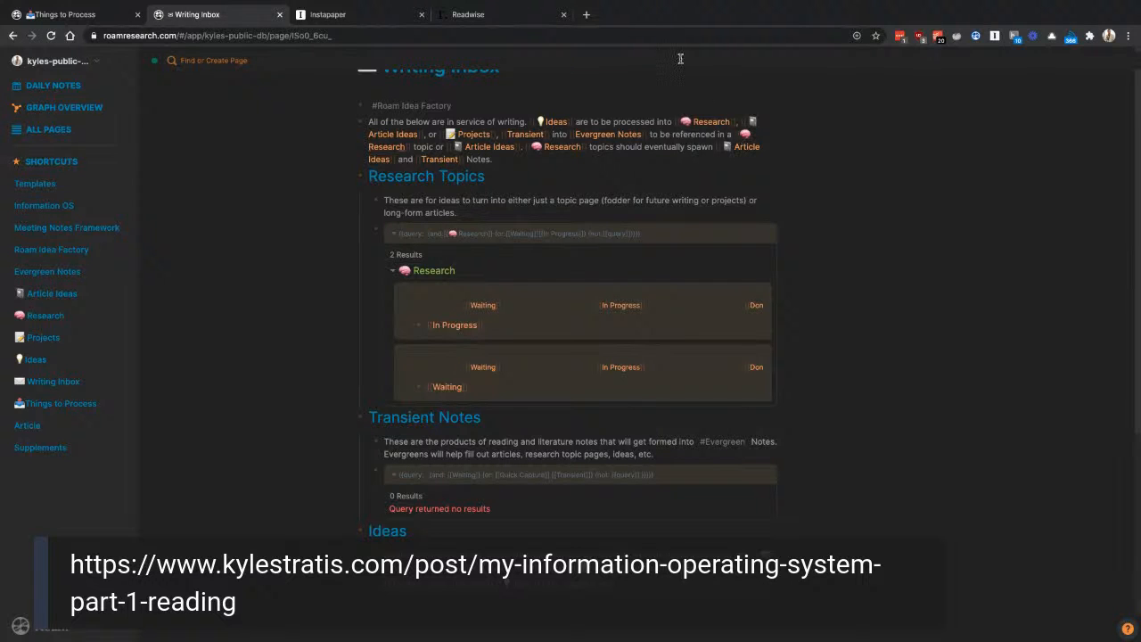
# Step: Reveal the query text under Ideas on the Writing Inbox page and examine its Waiting and Ideas conditions
pyautogui.scroll(-3, 914, 290)
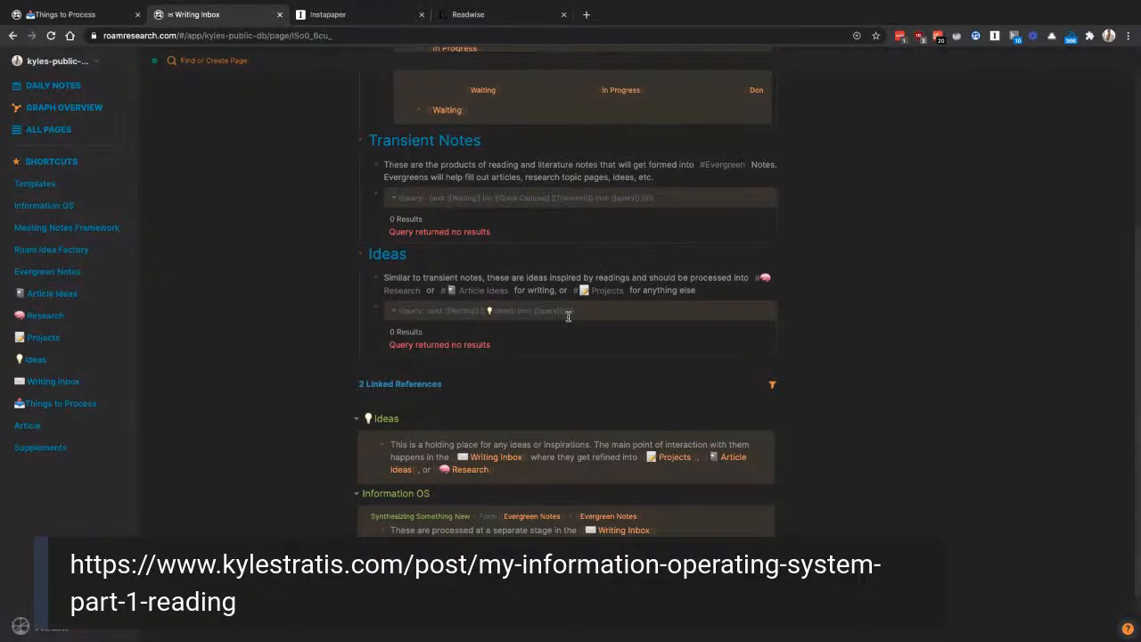
pyautogui.click(568, 316)
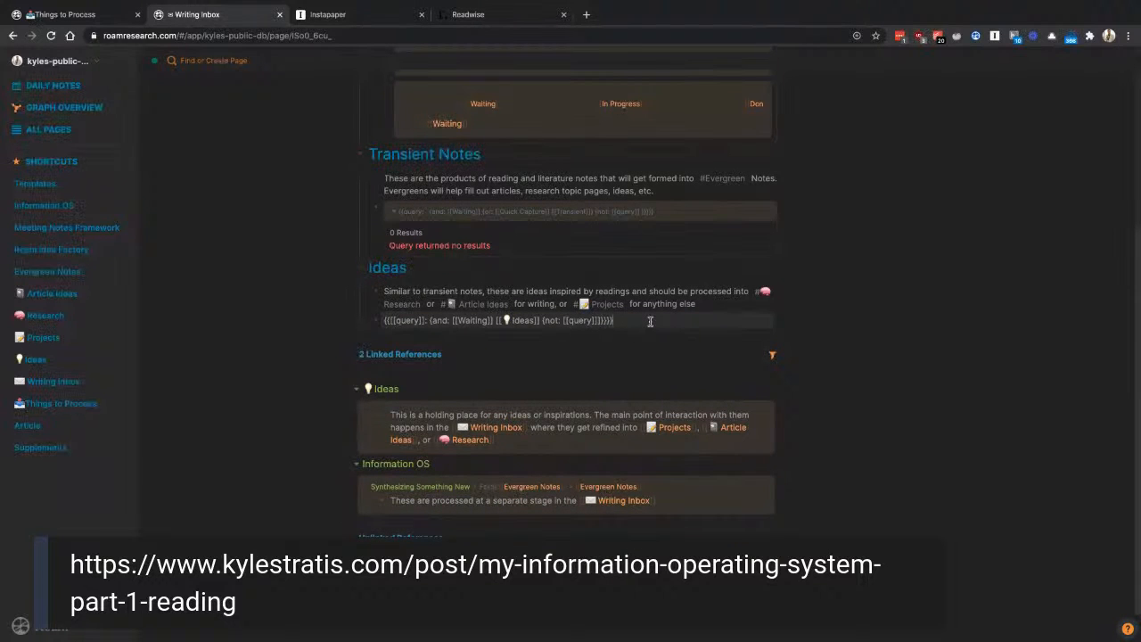
pyautogui.click(530, 320)
# Step: Switch to Readwise and highlight the Ideas heading and its note in the export preview
pyautogui.click(472, 14)
pyautogui.scroll(-3, 627, 472)
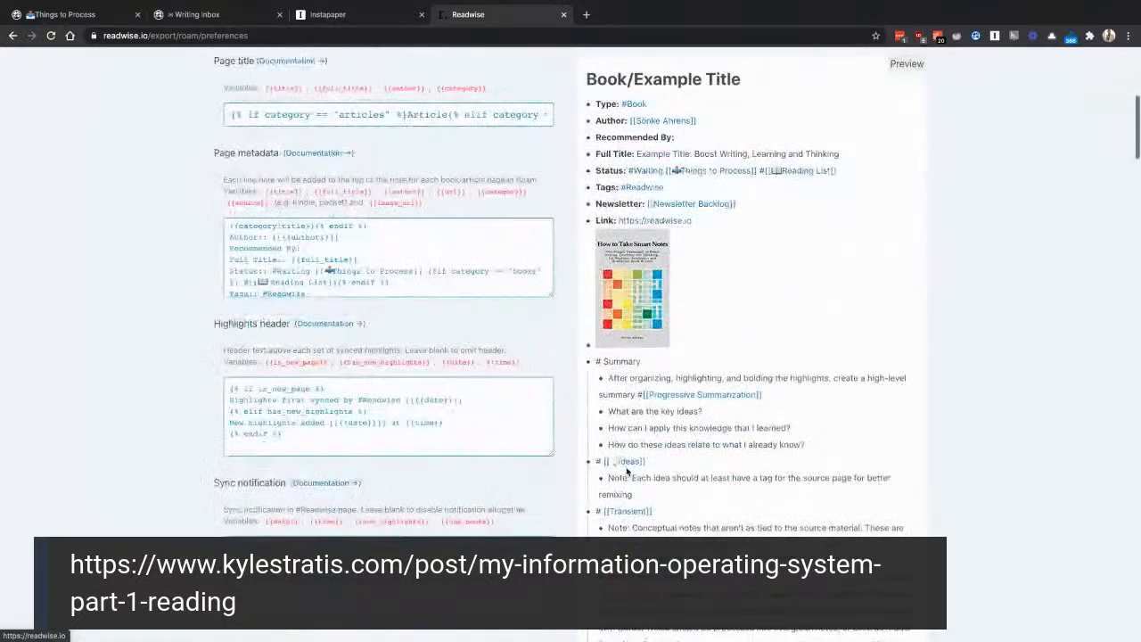
pyautogui.moveTo(689, 479); pyautogui.dragTo(580, 467)
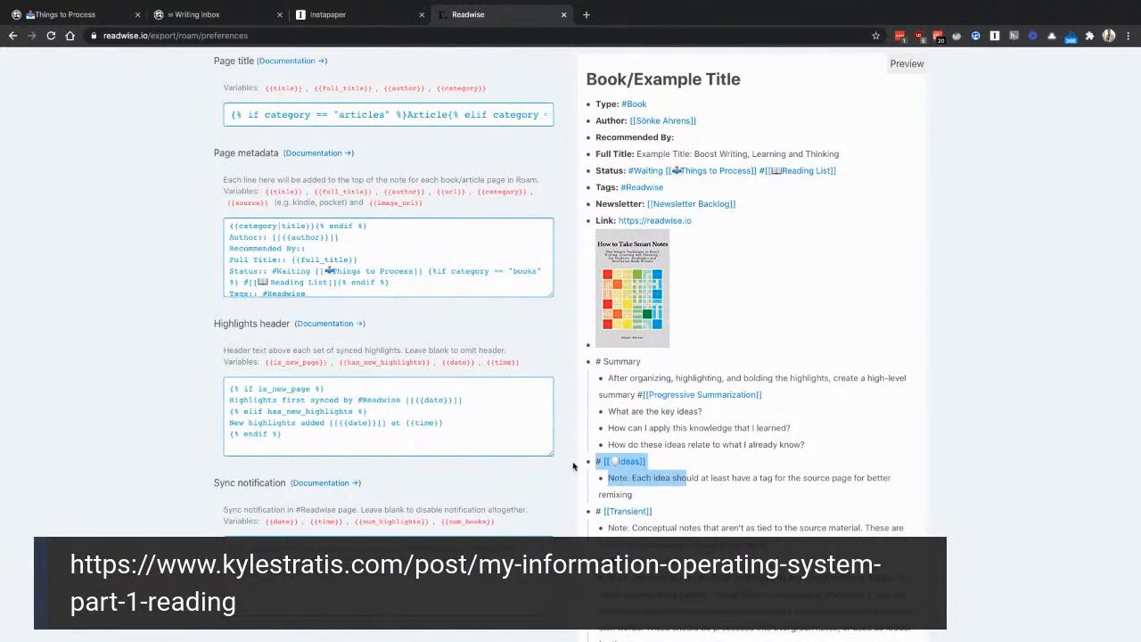
pyautogui.click(699, 486)
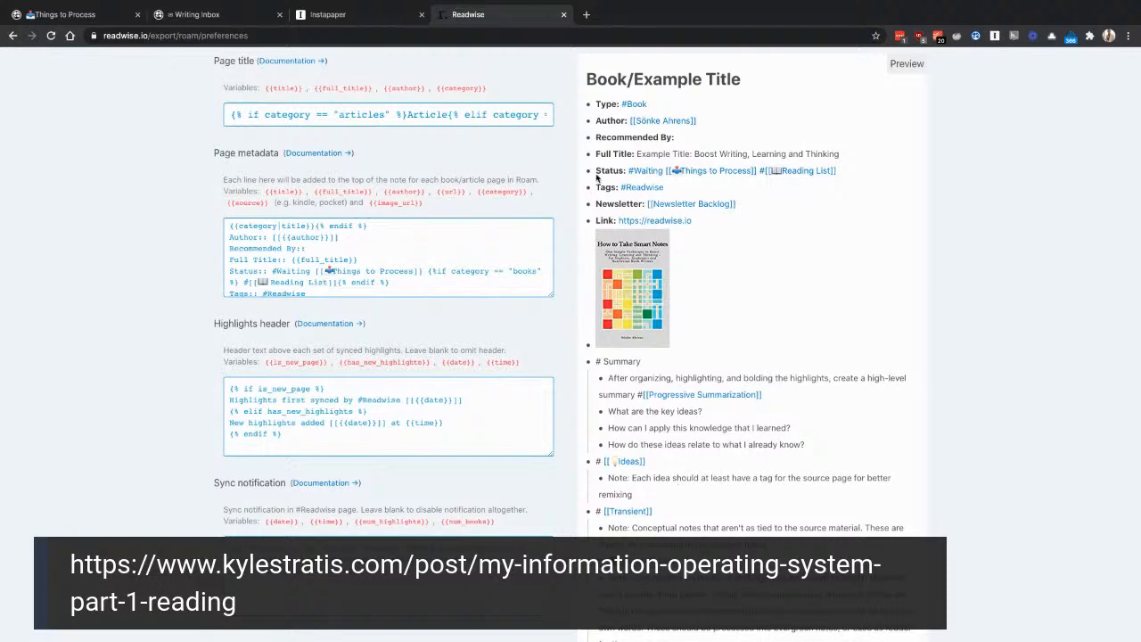
# Step: Return to Roam Research's Writing Inbox page, close the Ideas query text and reveal the Transient Notes query text
pyautogui.click(221, 15)
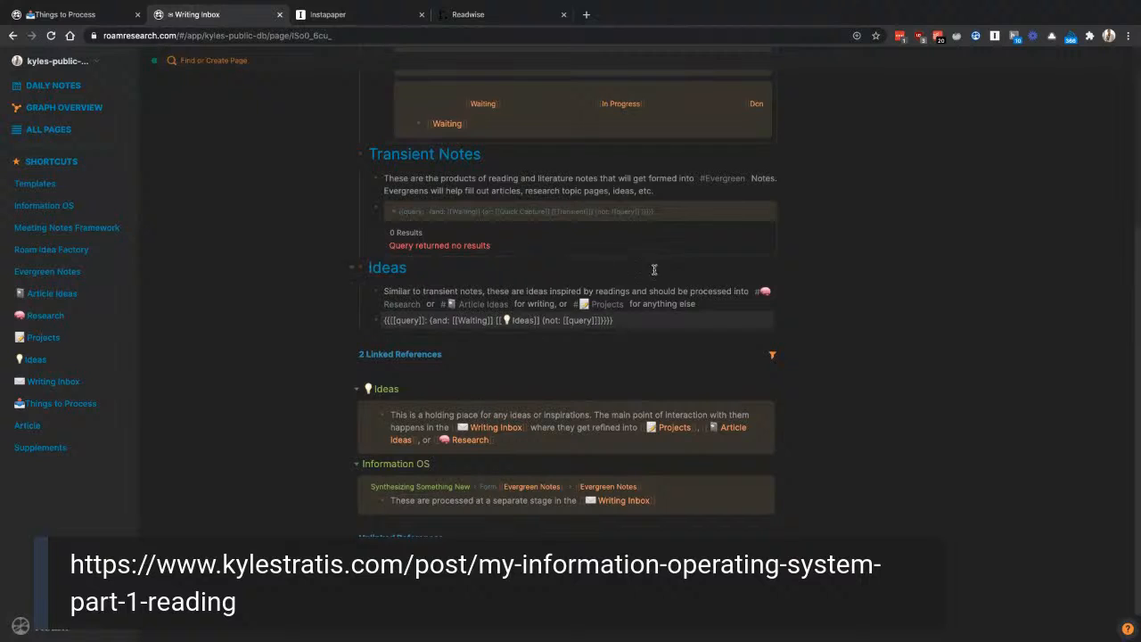
pyautogui.click(895, 264)
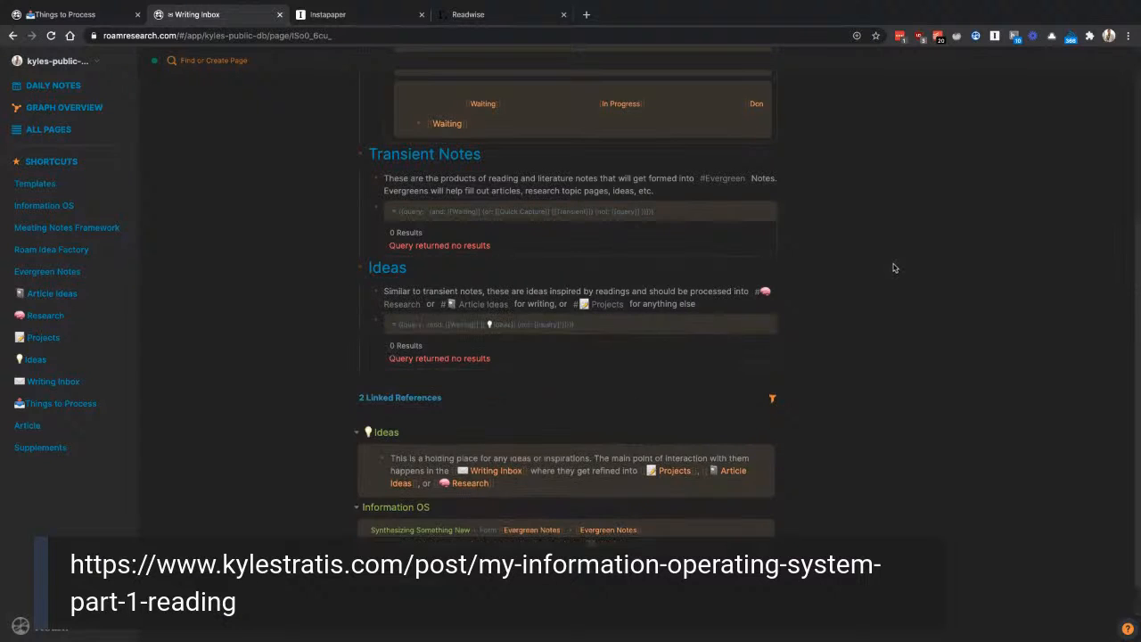
pyautogui.click(669, 321)
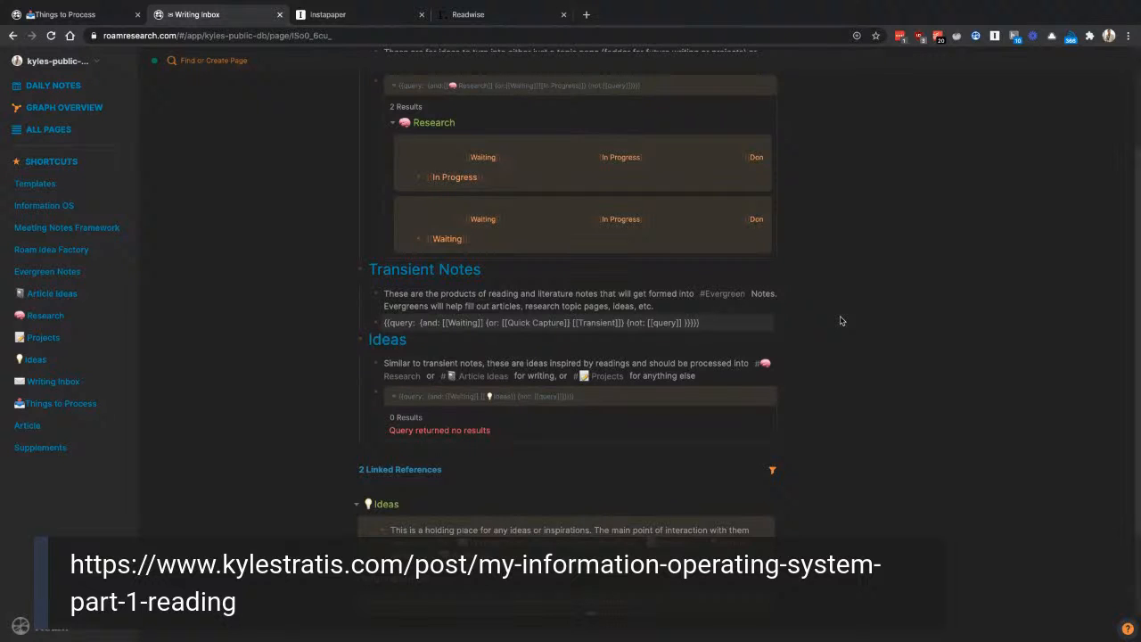
pyautogui.scroll(3, 841, 321)
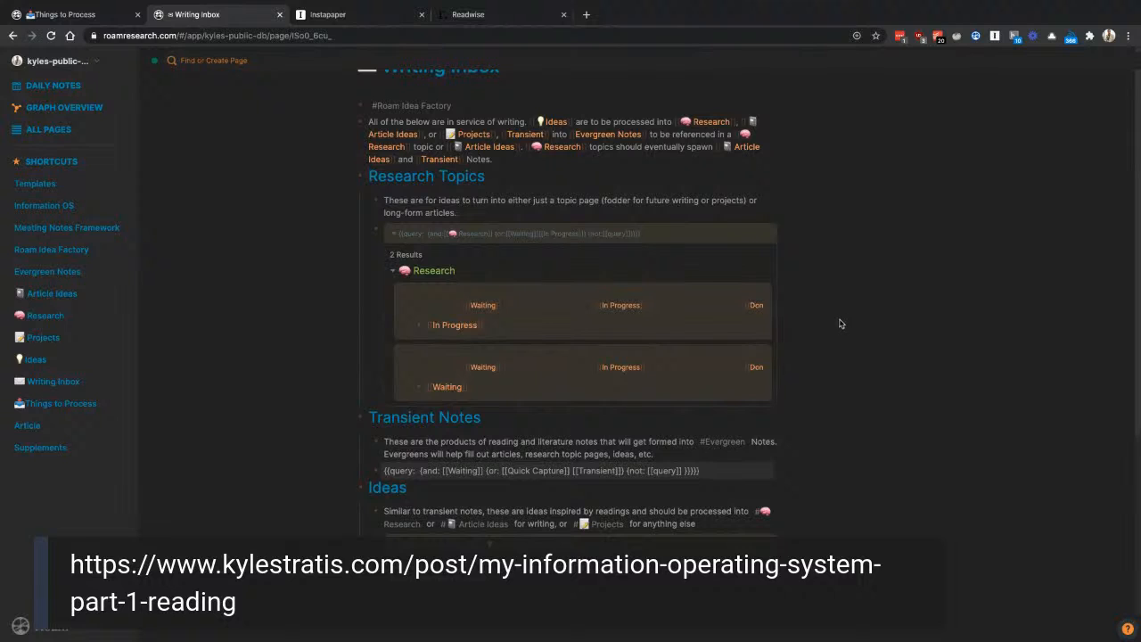
# Step: Reveal the Research Topics query text, examine its Research, Waiting and In Progress conditions, and close it
pyautogui.click(663, 204)
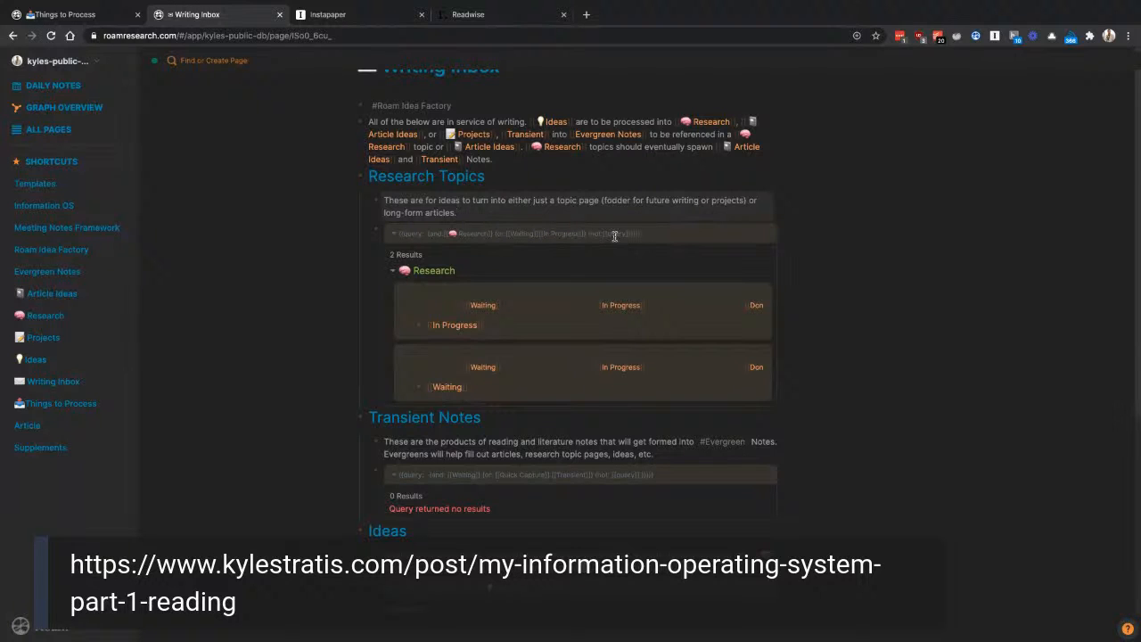
pyautogui.click(534, 234)
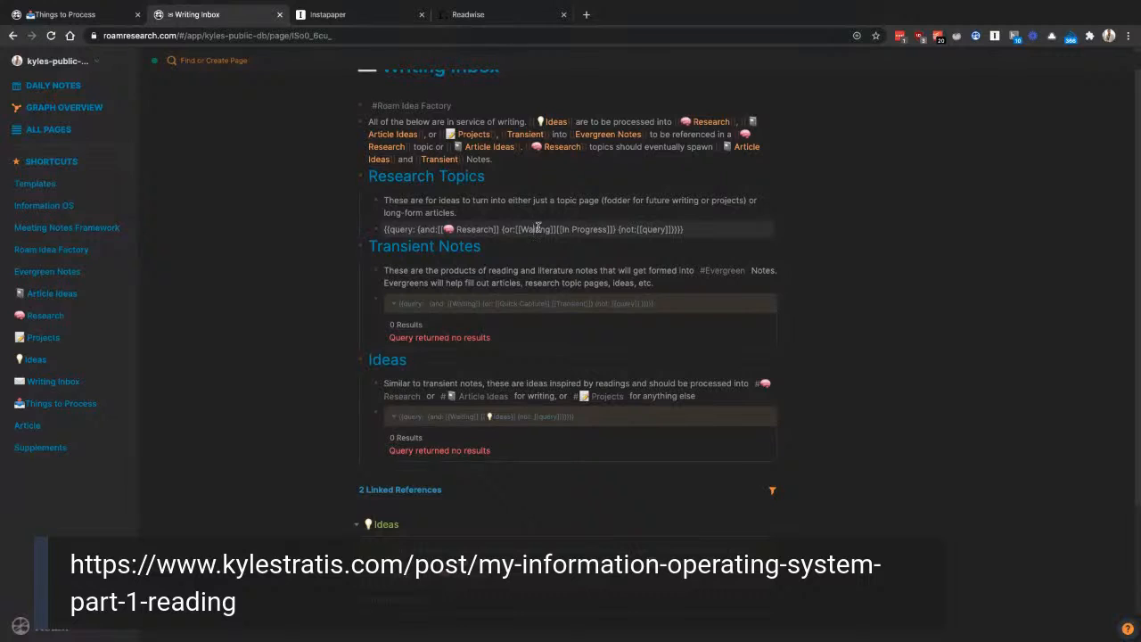
pyautogui.doubleClick(584, 229)
pyautogui.click(485, 229)
pyautogui.click(256, 287)
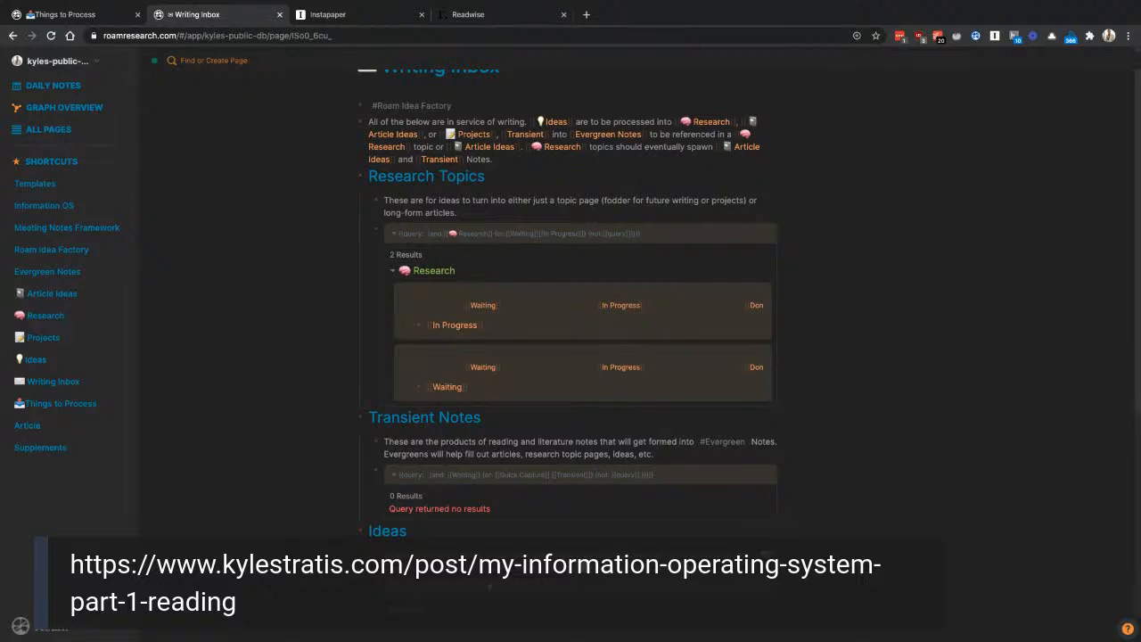
# Step: Review the Writing Inbox sections, then open the Ideas page and examine its description and linked references
pyautogui.scroll(-2, 1058, 127)
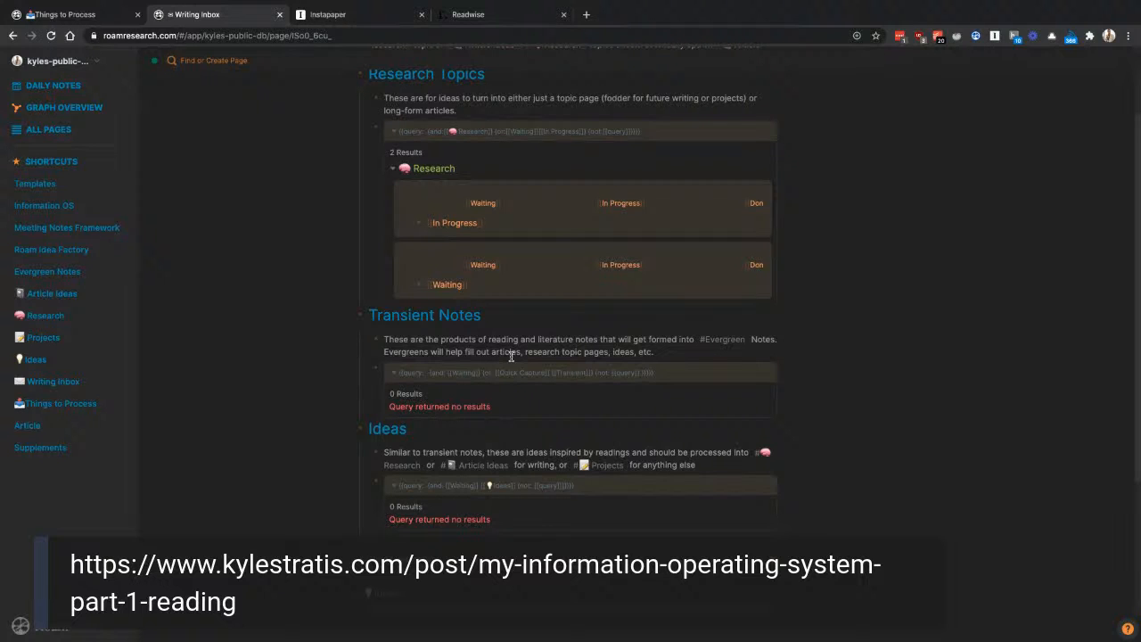
pyautogui.scroll(1, 550, 287)
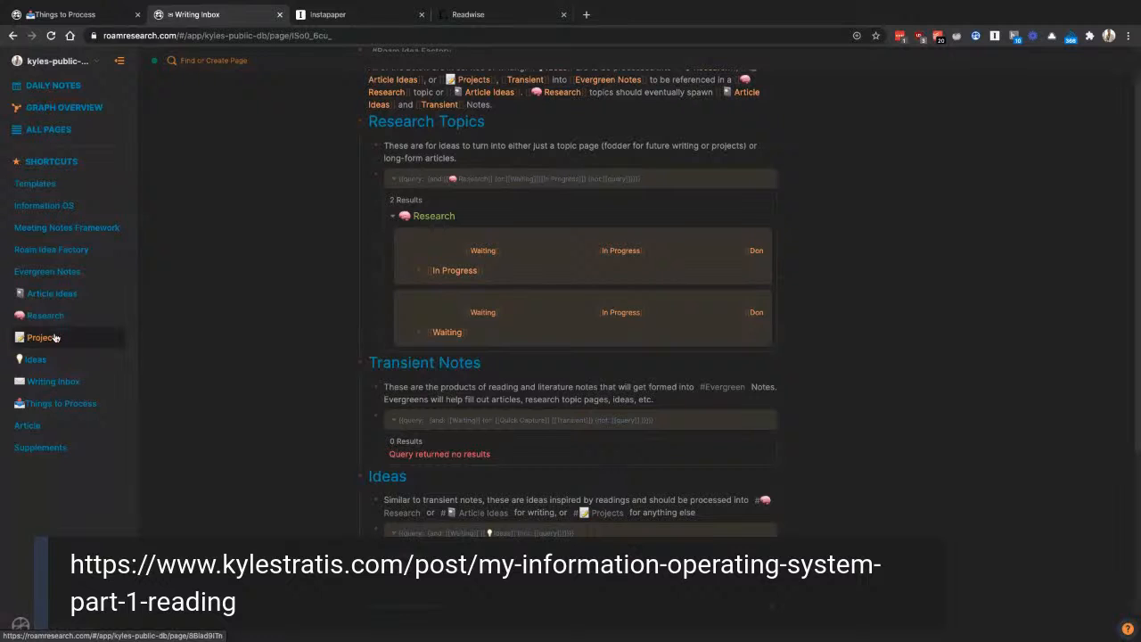
pyautogui.click(36, 360)
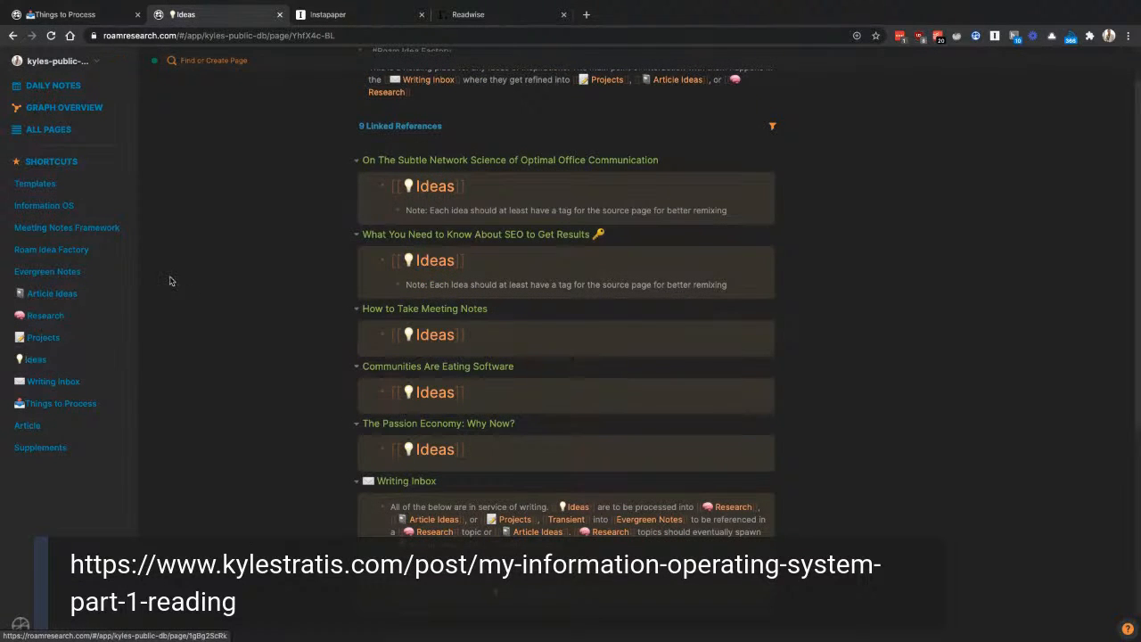
pyautogui.scroll(1, 298, 336)
pyautogui.scroll(2, 298, 336)
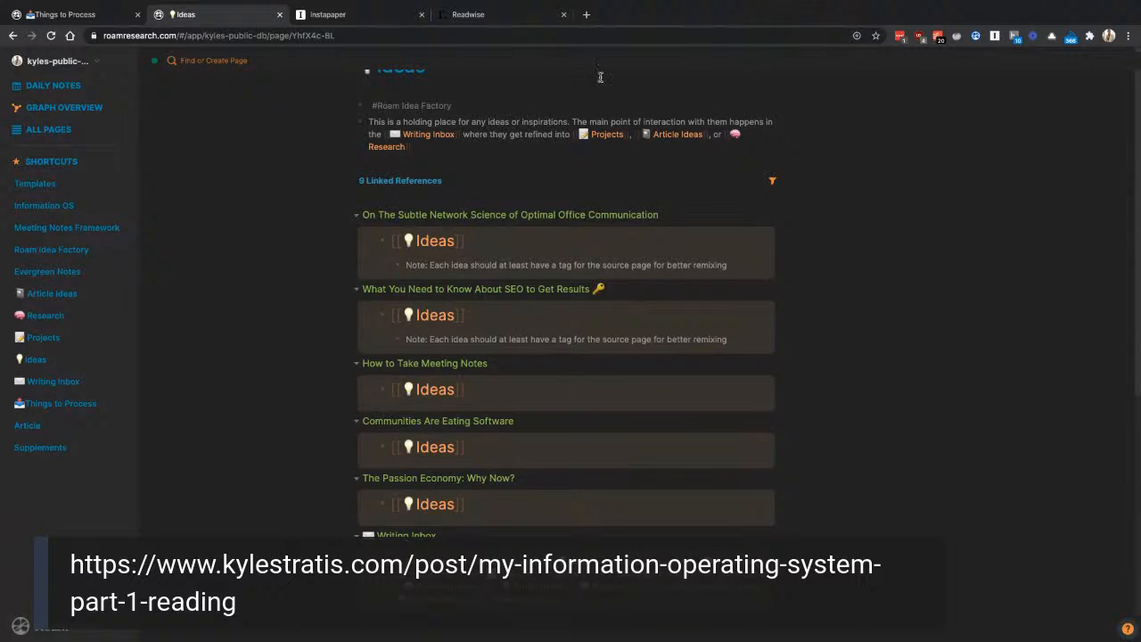
pyautogui.click(509, 123)
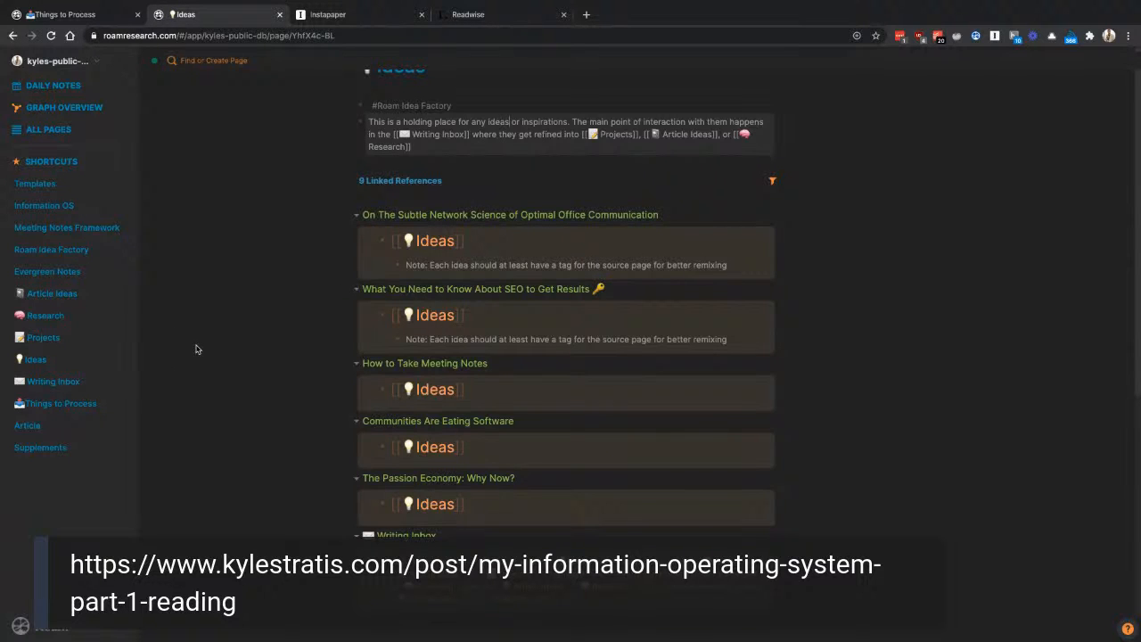
# Step: Open the Projects page, view the kanban's Waiting block in the sidebar, and close both block outlines
pyautogui.click(75, 342)
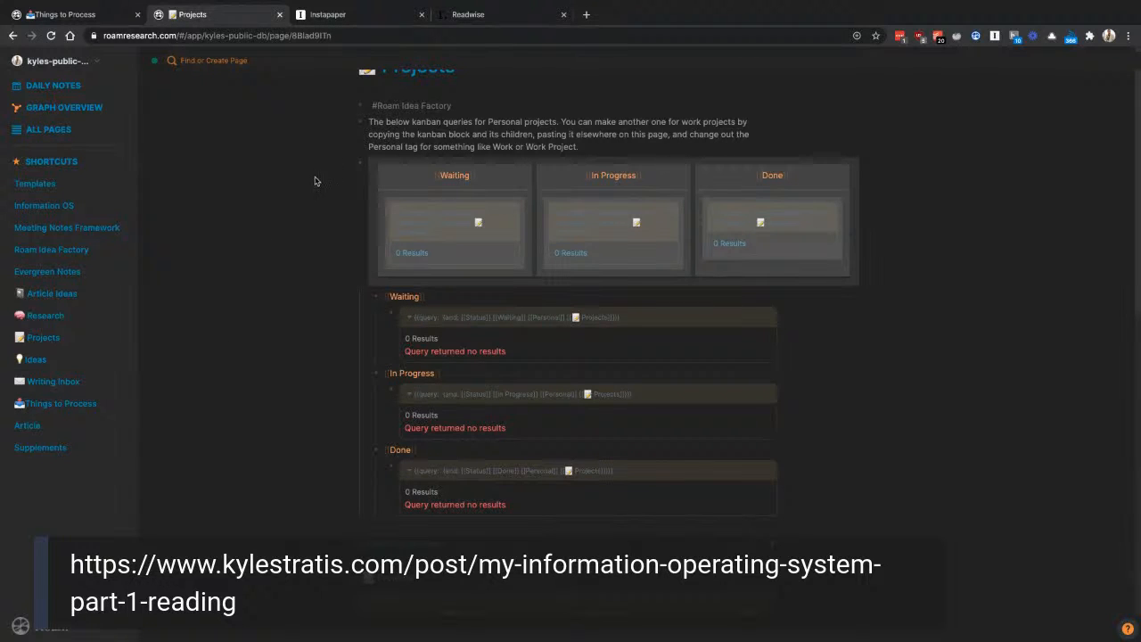
pyautogui.keyDown('shift'); pyautogui.click(389, 172); pyautogui.keyUp('shift')
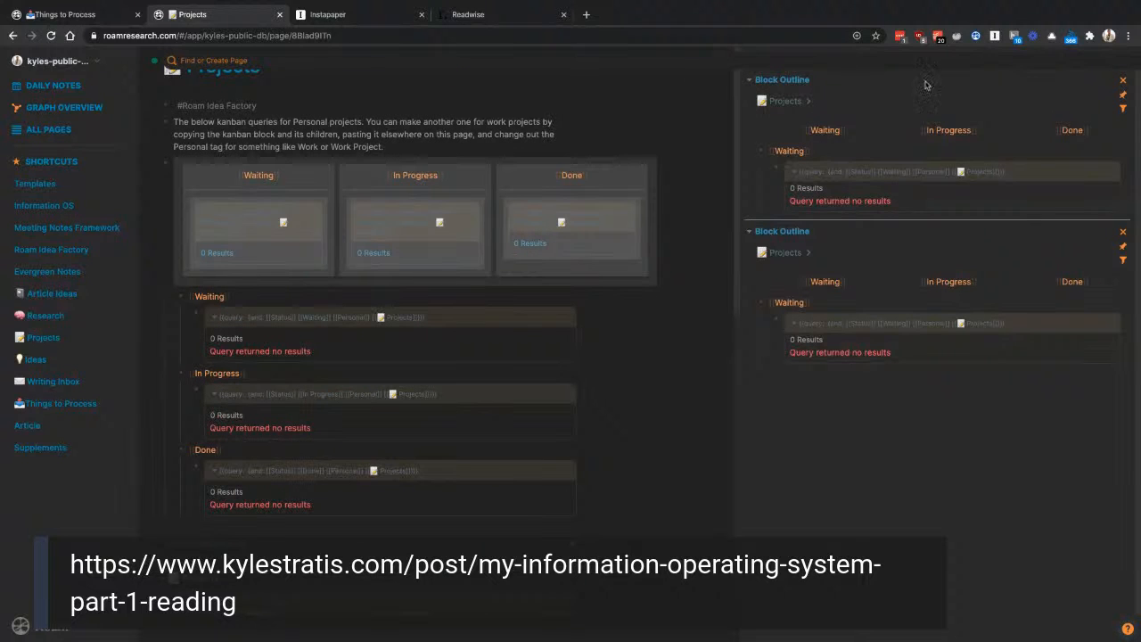
pyautogui.click(1124, 81)
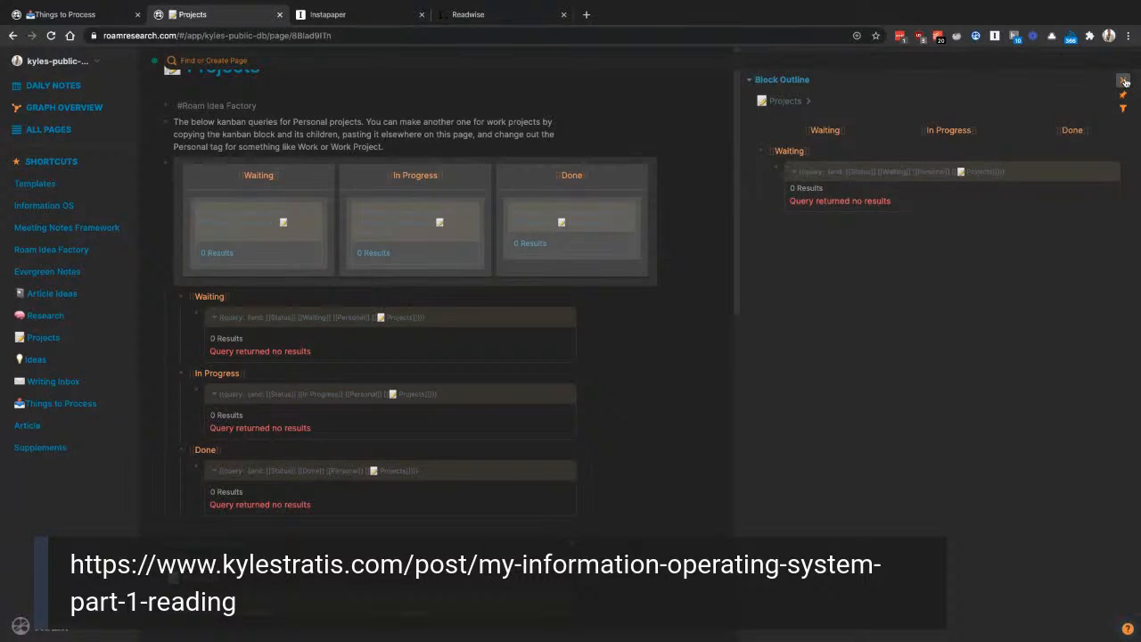
pyautogui.click(1125, 81)
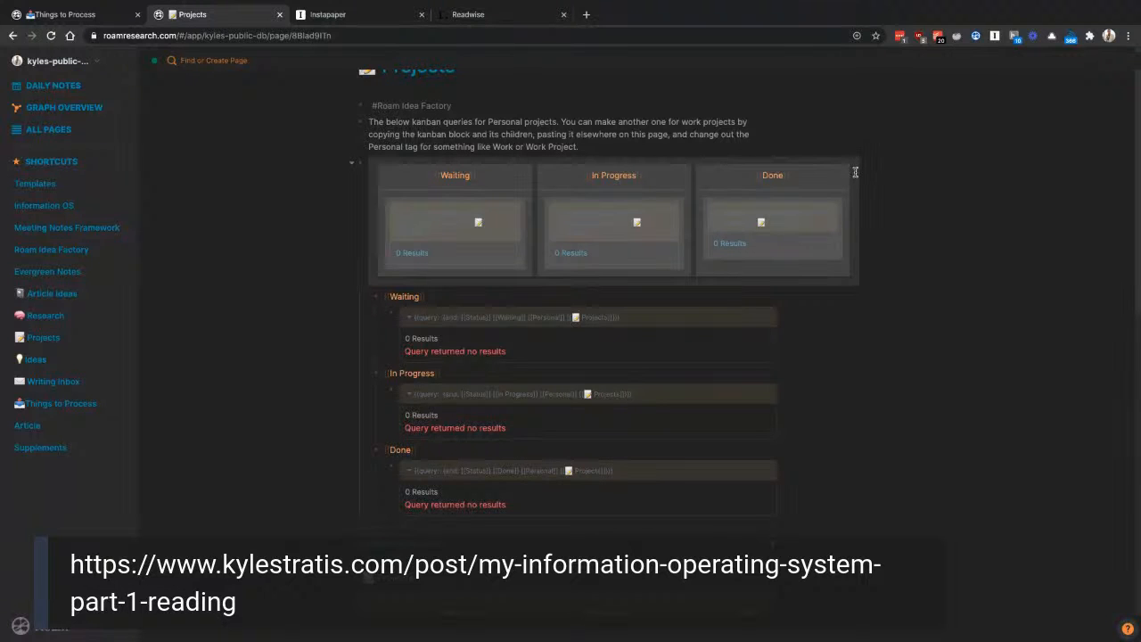
# Step: Examine the Projects page's kanban description, then reveal and close the query text under Waiting
pyautogui.click(761, 137)
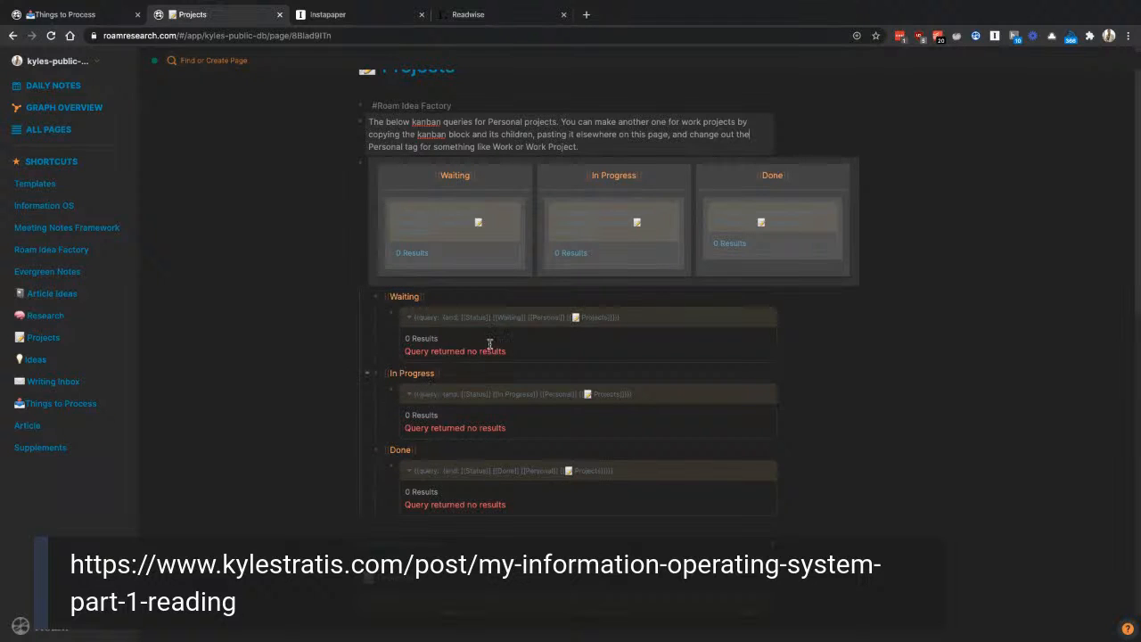
pyautogui.click(644, 314)
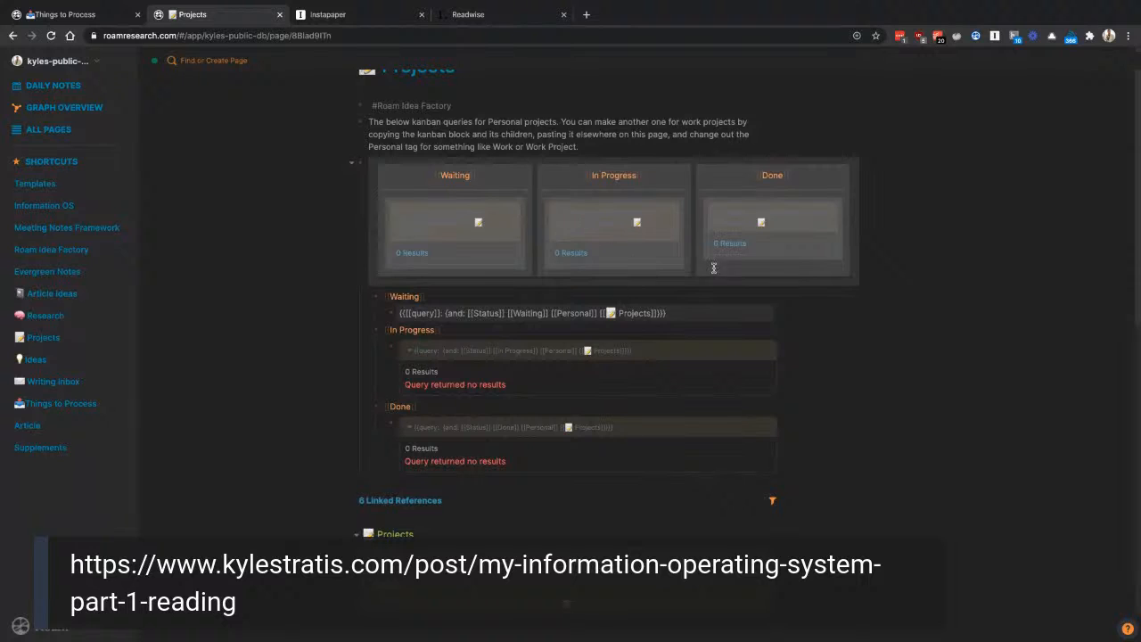
pyautogui.click(946, 280)
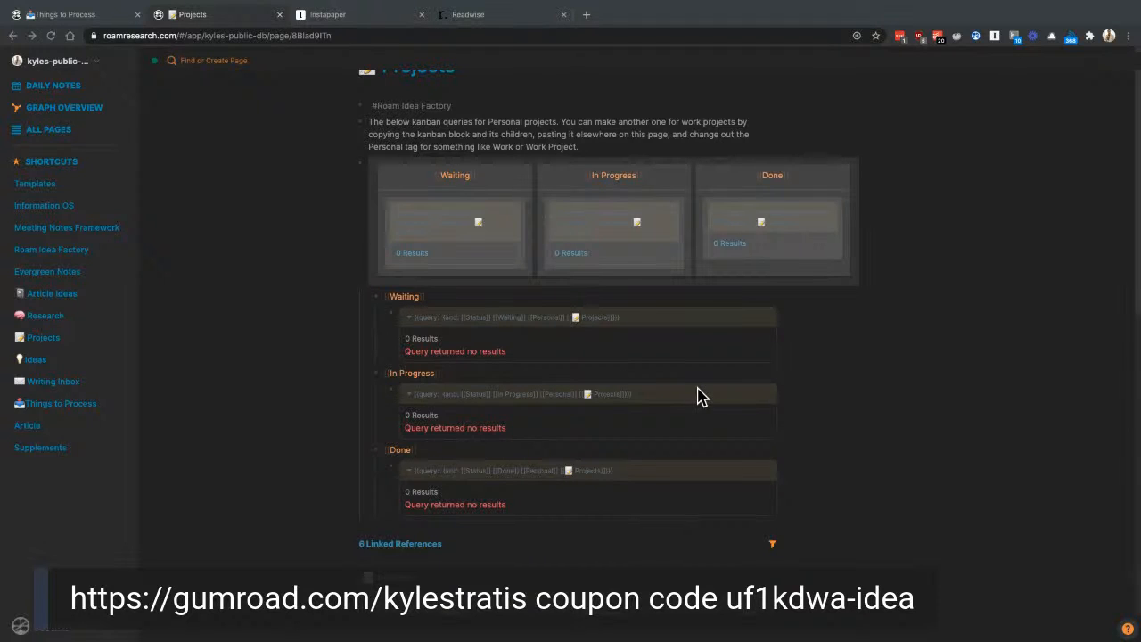
# Step: Examine the Projects page's Waiting, In Progress and Done queries and its linked references
pyautogui.scroll(-1, 785, 430)
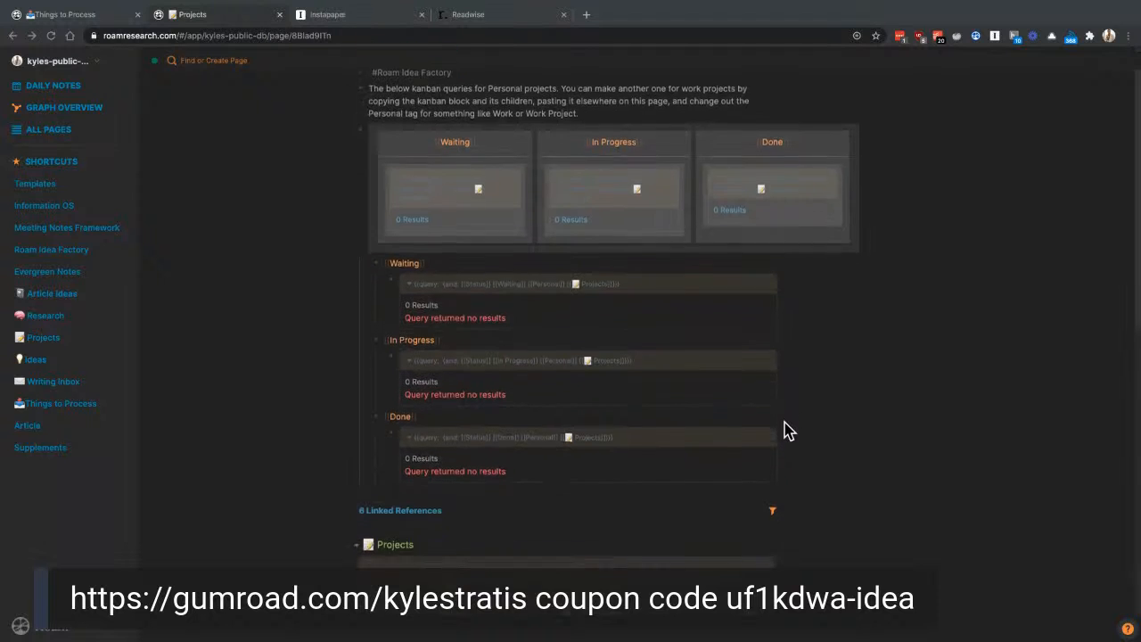
pyautogui.scroll(-3, 785, 430)
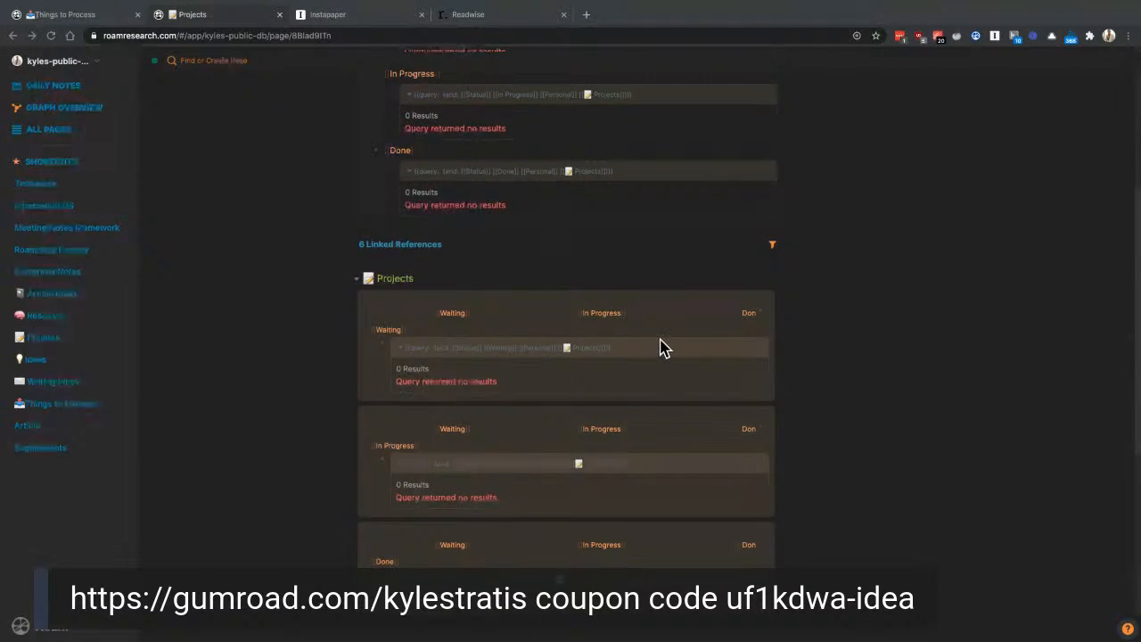
pyautogui.scroll(-3, 662, 348)
pyautogui.scroll(5, 662, 347)
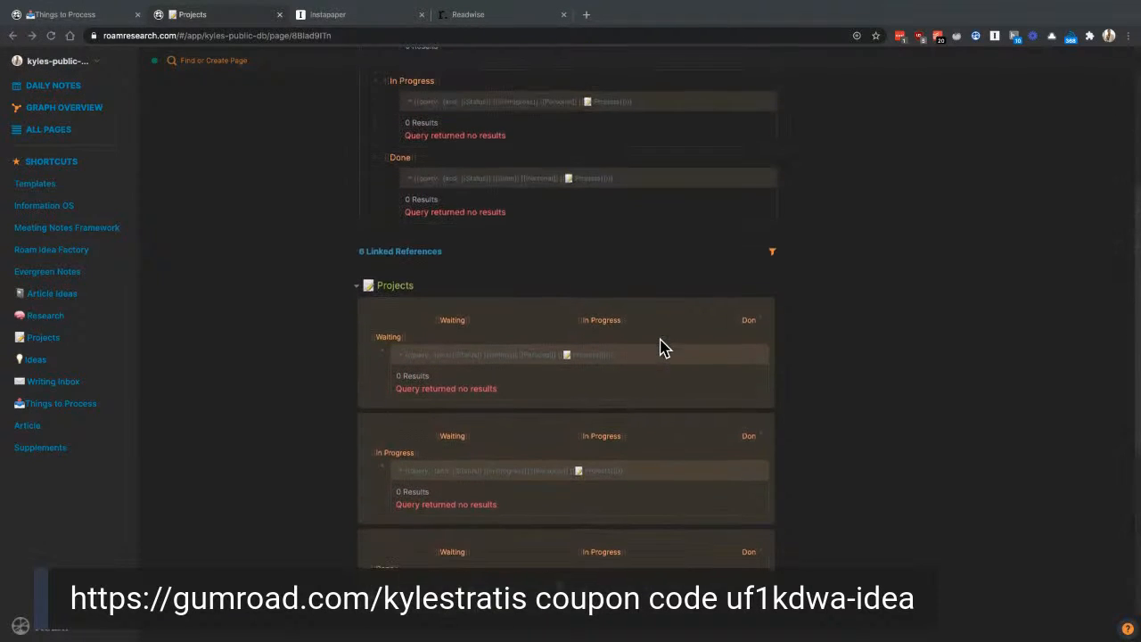
pyautogui.scroll(1, 498, 272)
pyautogui.scroll(2, 498, 272)
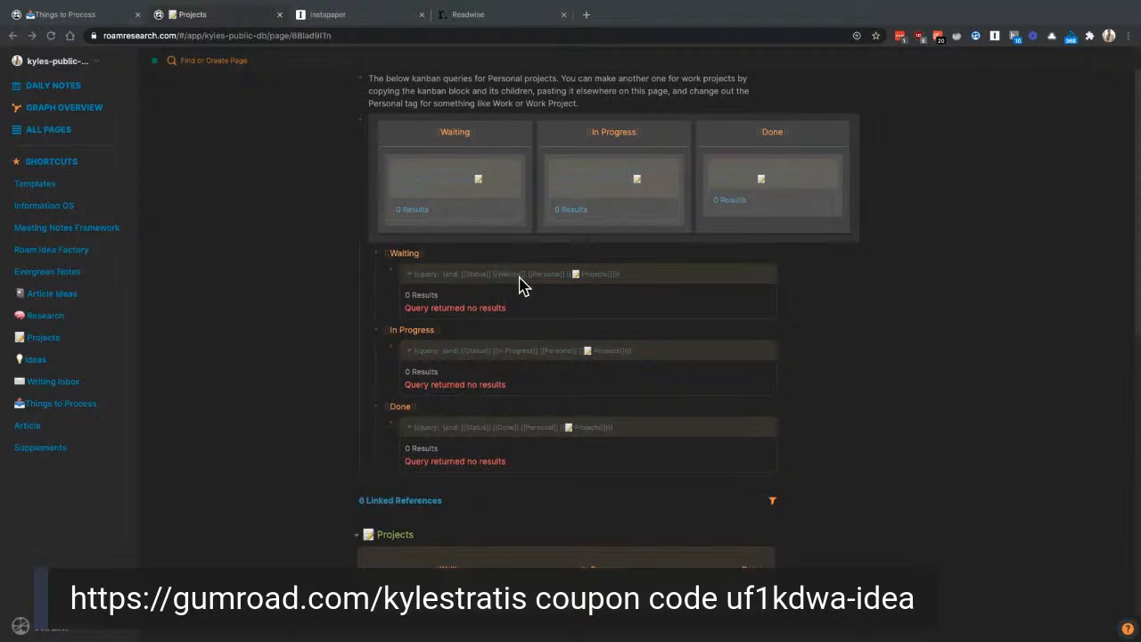
pyautogui.scroll(1, 553, 284)
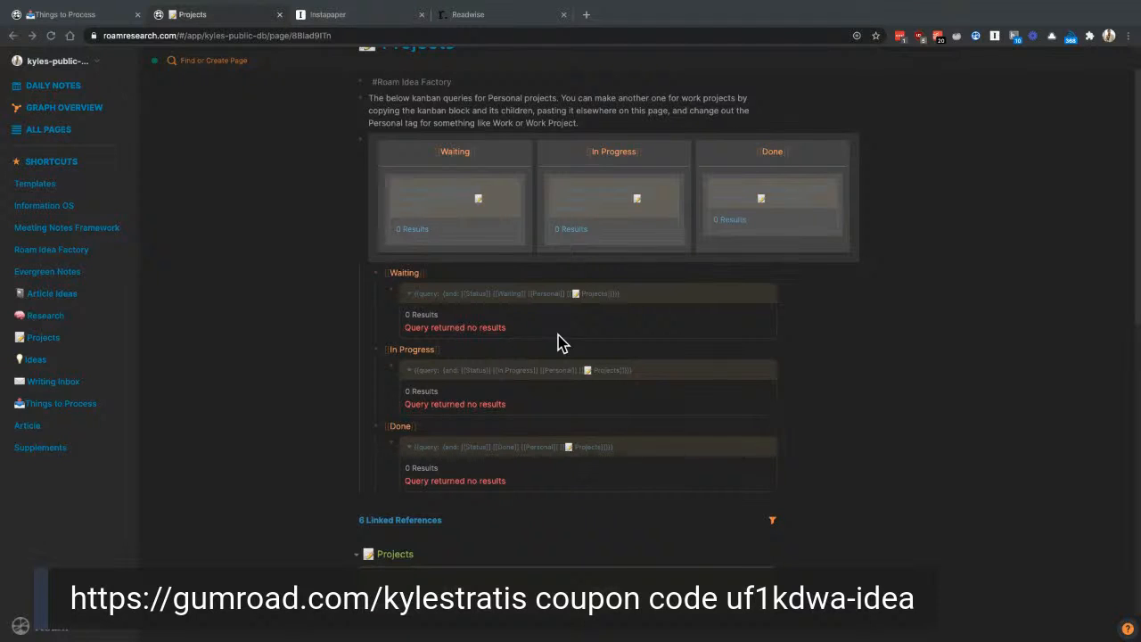
pyautogui.scroll(1, 632, 305)
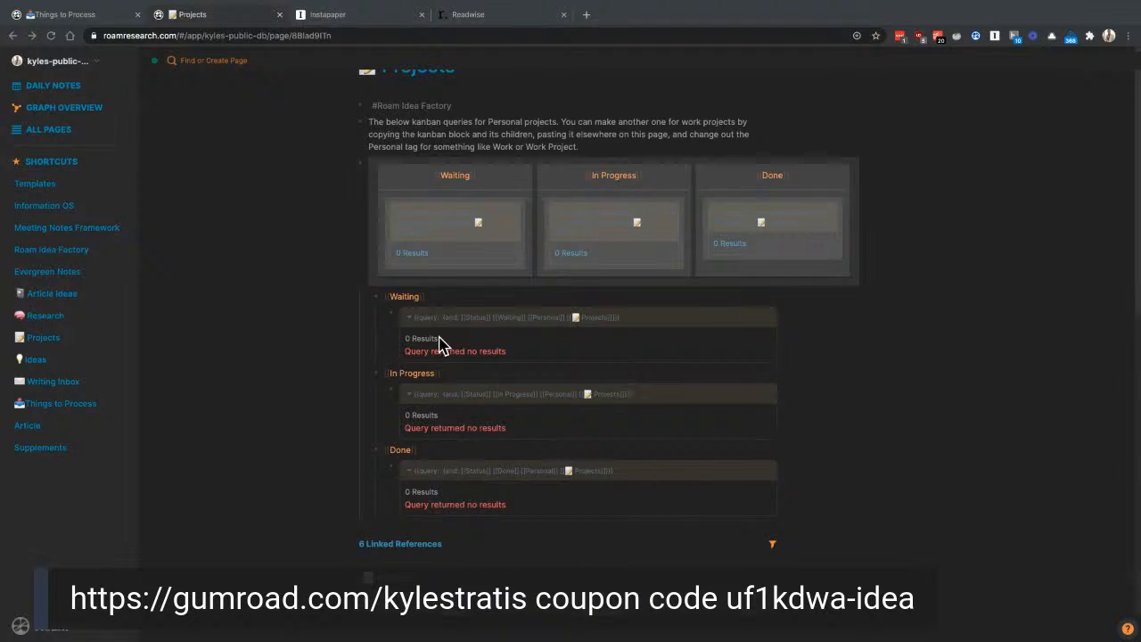
# Step: Compare the kanban boards on the Research and Projects pages, ending on the Research page
pyautogui.click(38, 318)
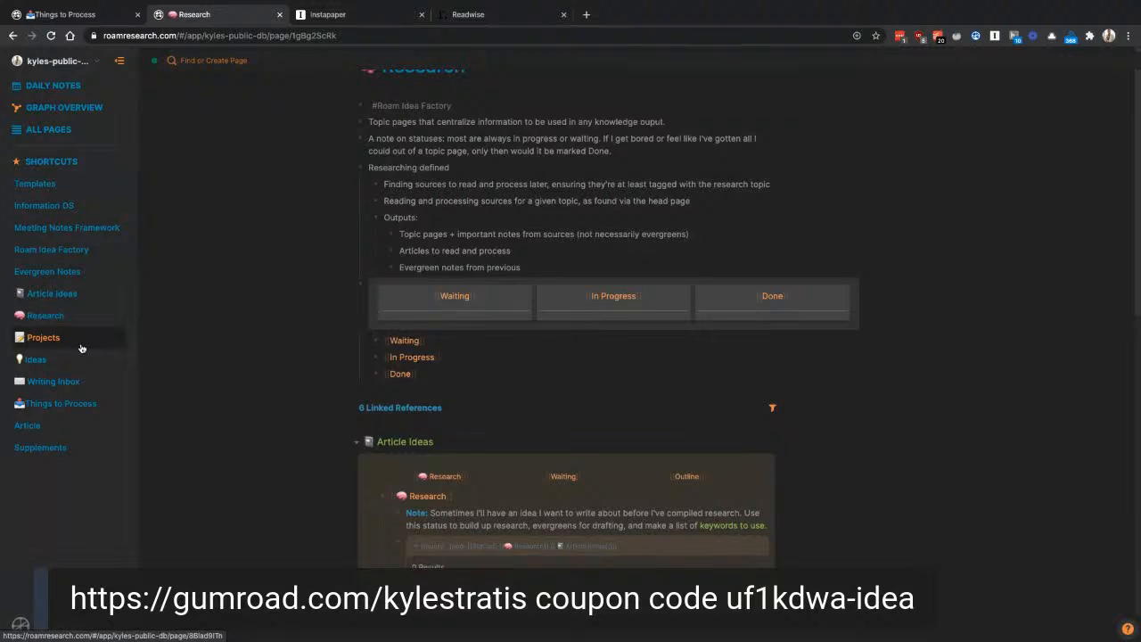
pyautogui.click(40, 337)
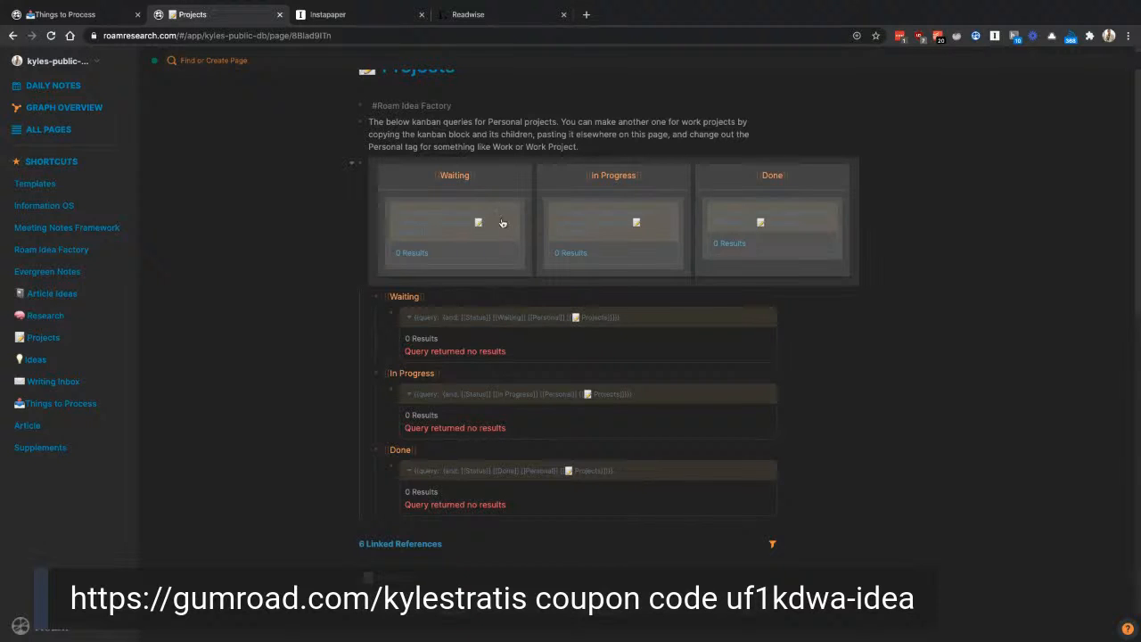
pyautogui.click(62, 324)
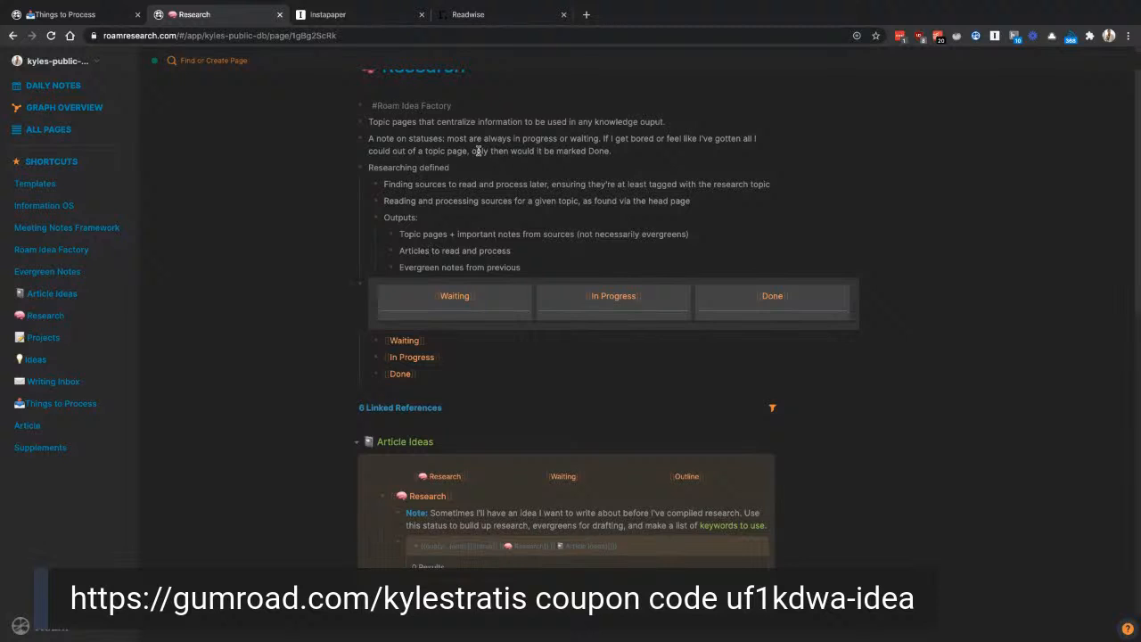
# Step: Examine the Research page's status note and "Researching defined" outline, highlighting the word "statuses"
pyautogui.moveTo(535, 268); pyautogui.dragTo(435, 179)
pyautogui.click(331, 154)
pyautogui.click(432, 136)
pyautogui.doubleClick(432, 138)
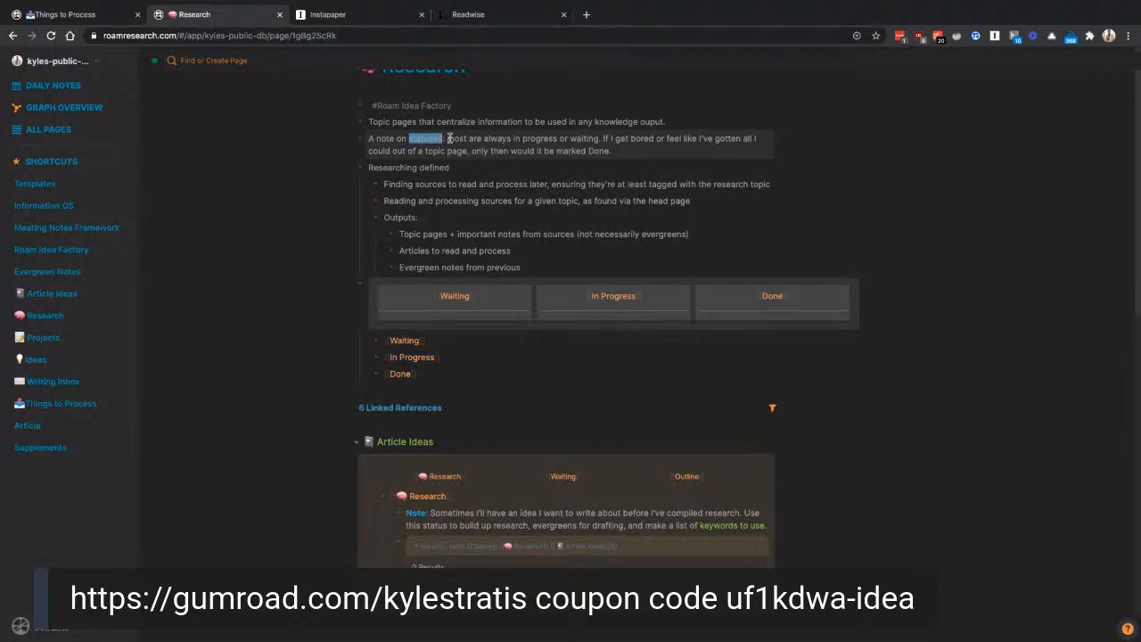
pyautogui.click(571, 186)
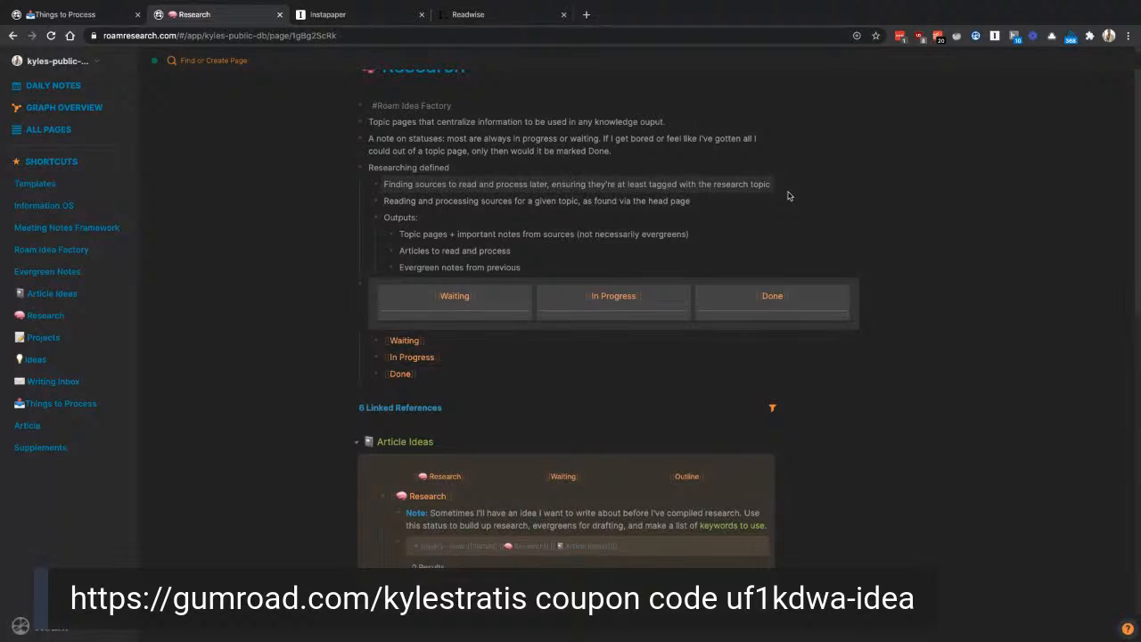
# Step: Examine the Research page's "Researching defined" items and its Outputs list, from topic pages to evergreen notes
pyautogui.click(735, 197)
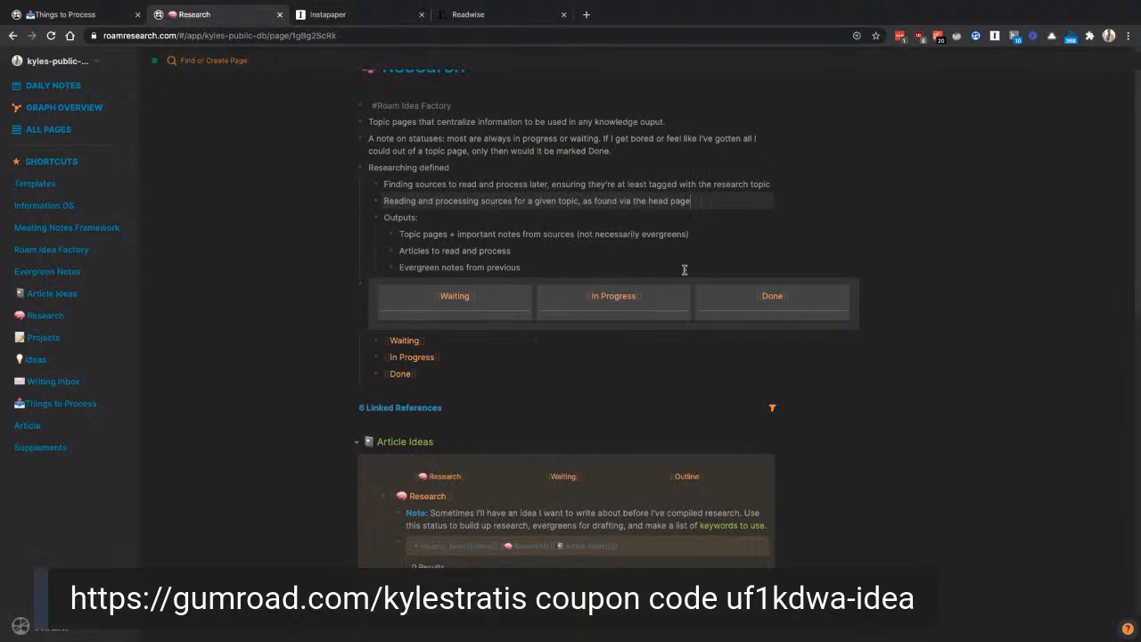
pyautogui.click(582, 233)
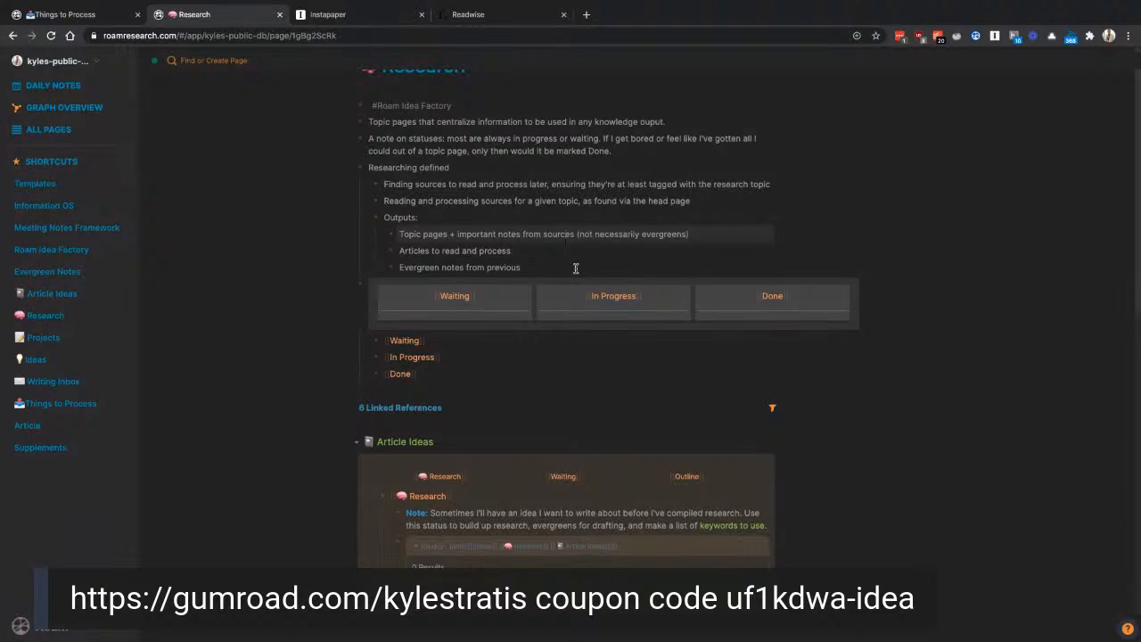
pyautogui.doubleClick(412, 235)
pyautogui.click(712, 237)
pyautogui.click(626, 262)
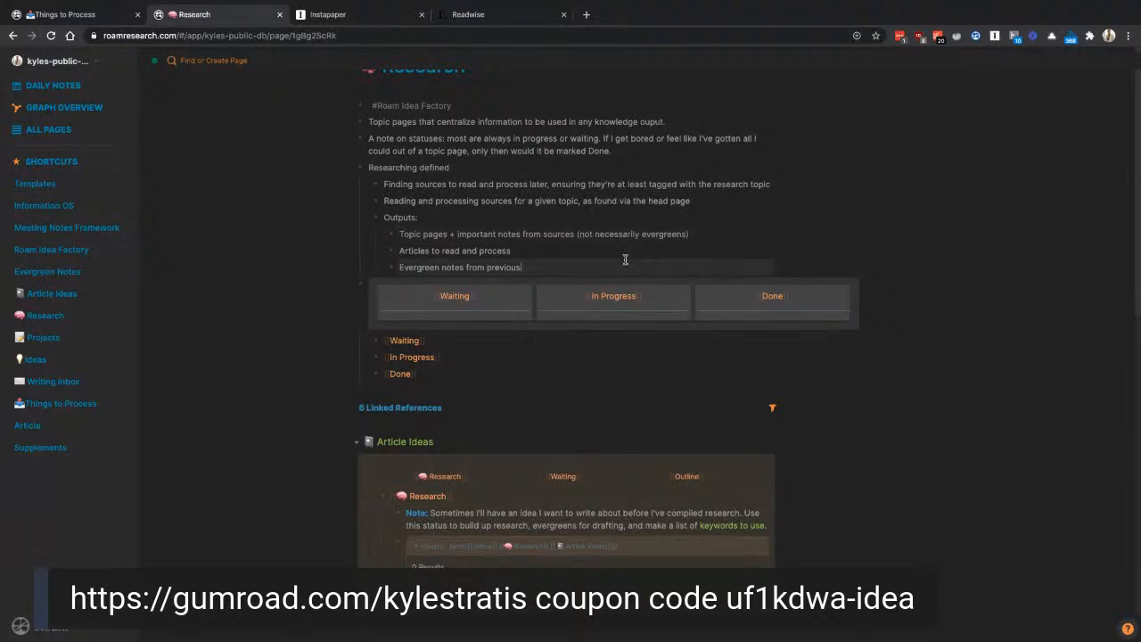
pyautogui.click(614, 255)
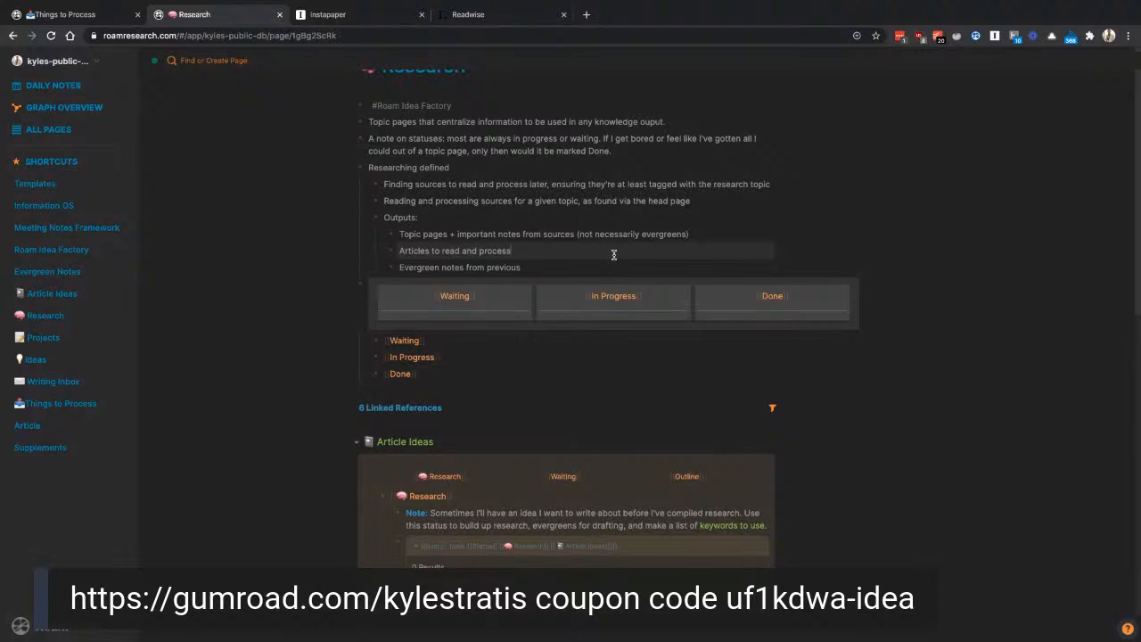
pyautogui.click(596, 268)
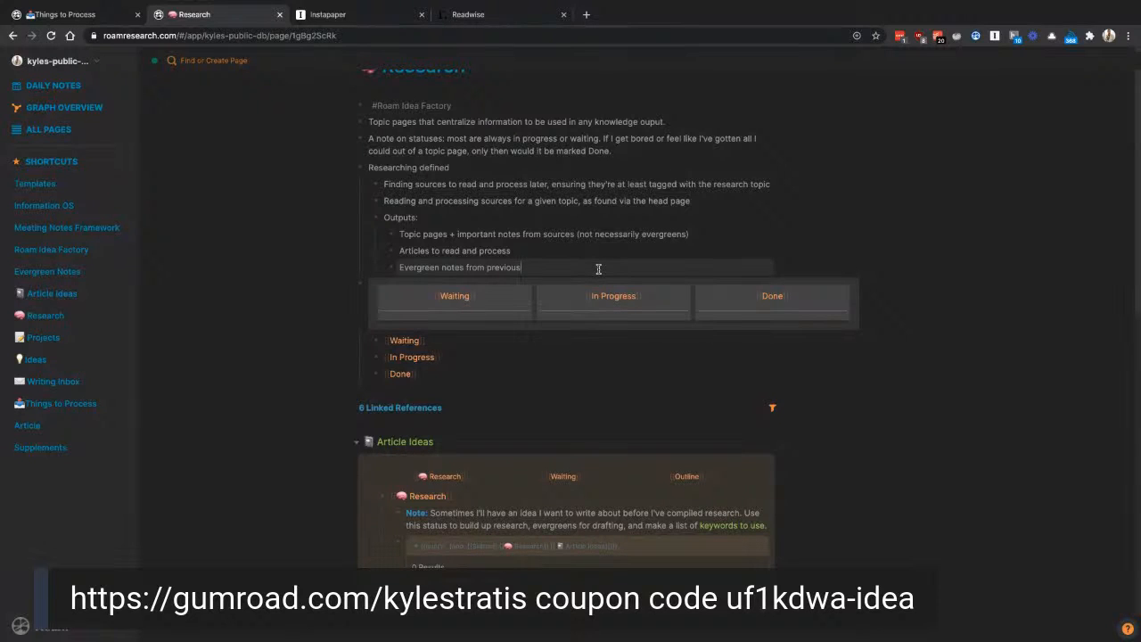
# Step: Open the Article Ideas page, expand its Research status and examine the note below it
pyautogui.click(66, 295)
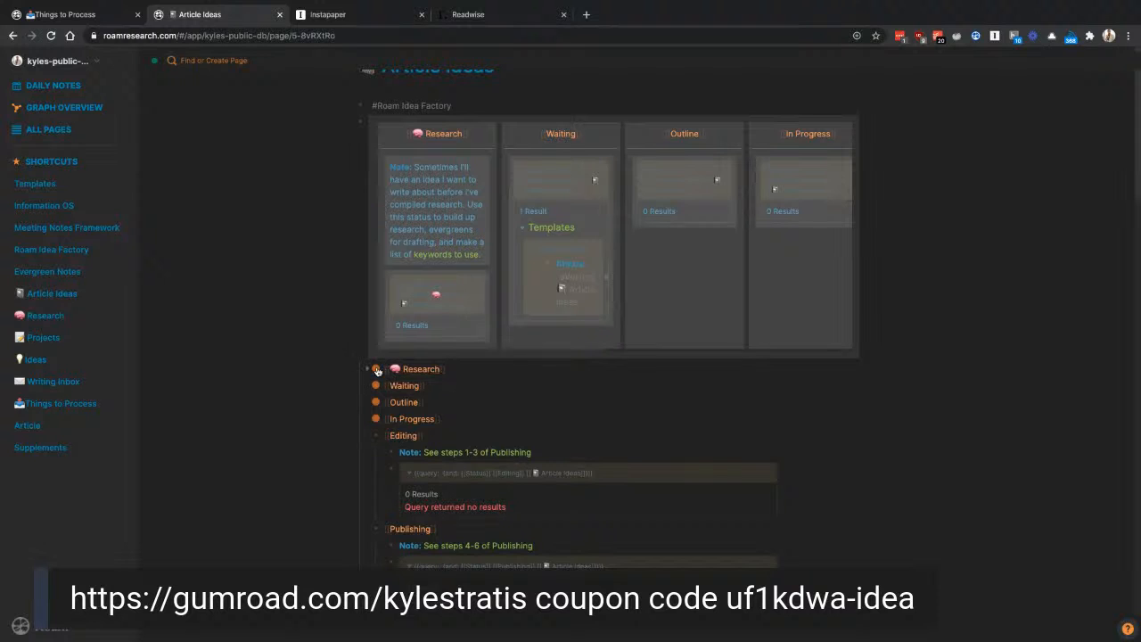
pyautogui.click(366, 370)
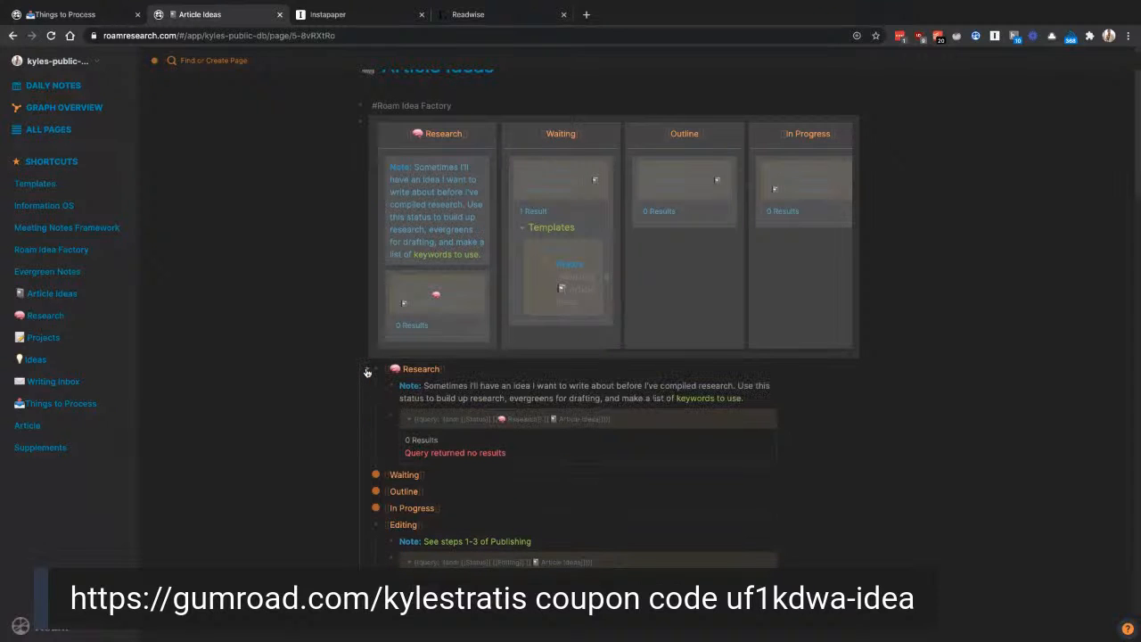
pyautogui.click(595, 398)
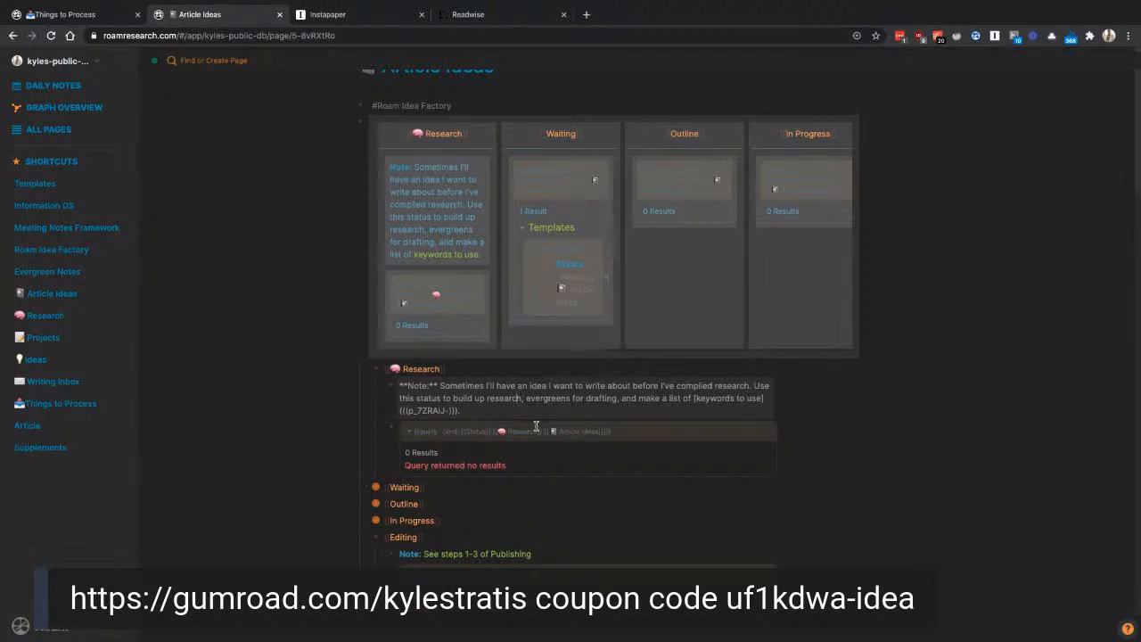
# Step: Reveal the query text under the Research status and examine its Status, Research and Article Ideas tags
pyautogui.click(634, 429)
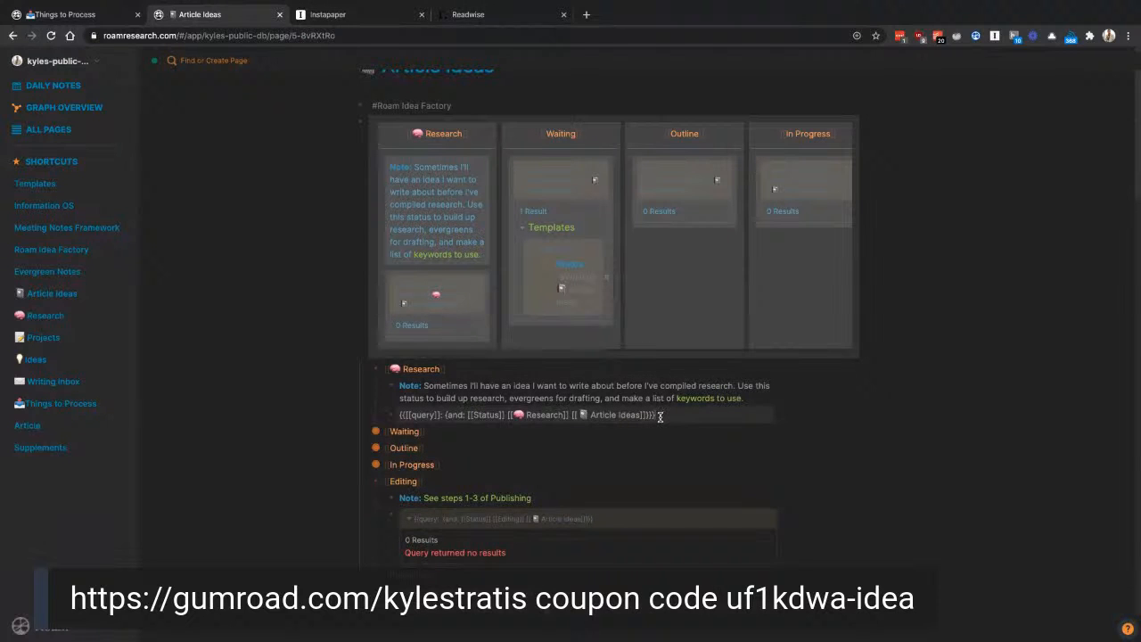
pyautogui.doubleClick(486, 415)
pyautogui.doubleClick(543, 415)
pyautogui.click(614, 414)
pyautogui.doubleClick(605, 416)
# Step: Expand the Outline status on the Article Ideas page and examine the queries beneath the statuses
pyautogui.scroll(-2, 472, 424)
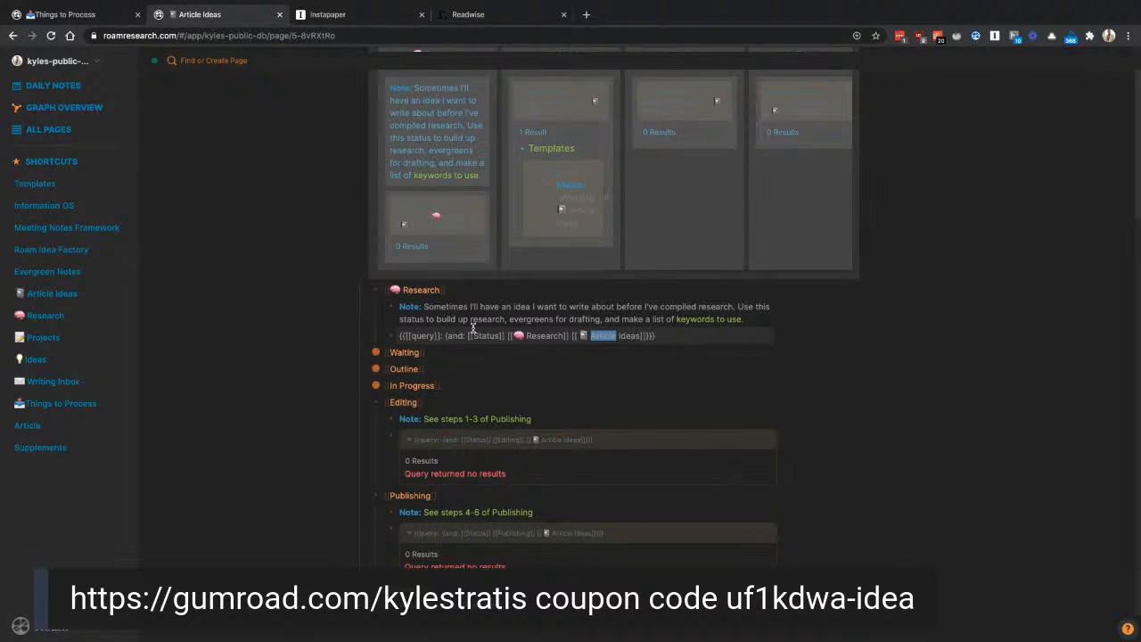
pyautogui.click(369, 370)
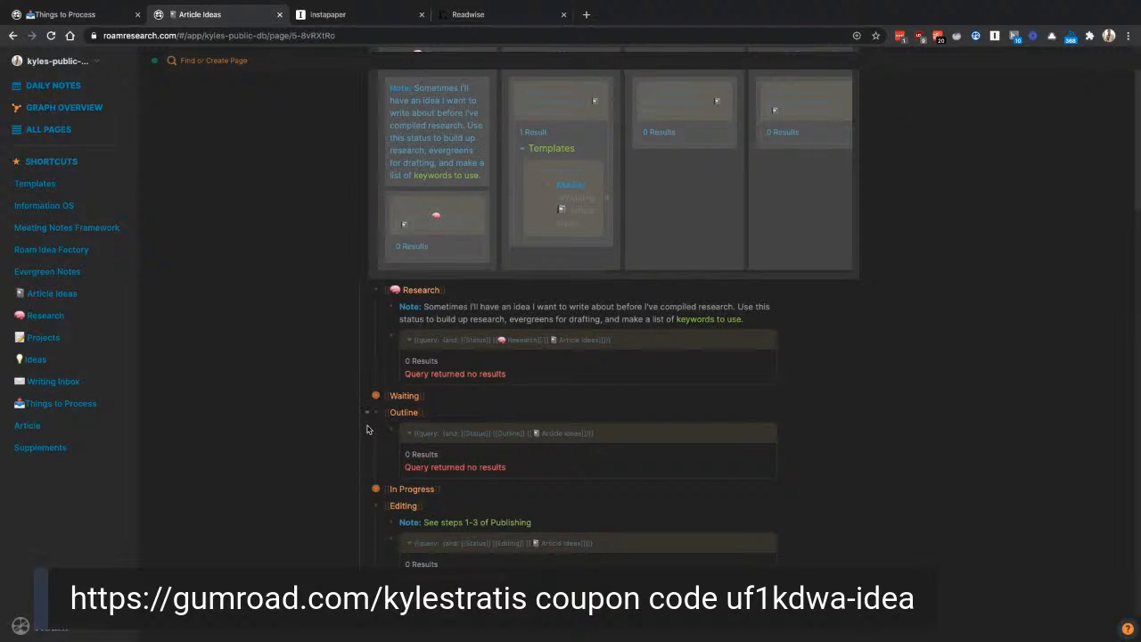
pyautogui.scroll(-2, 369, 424)
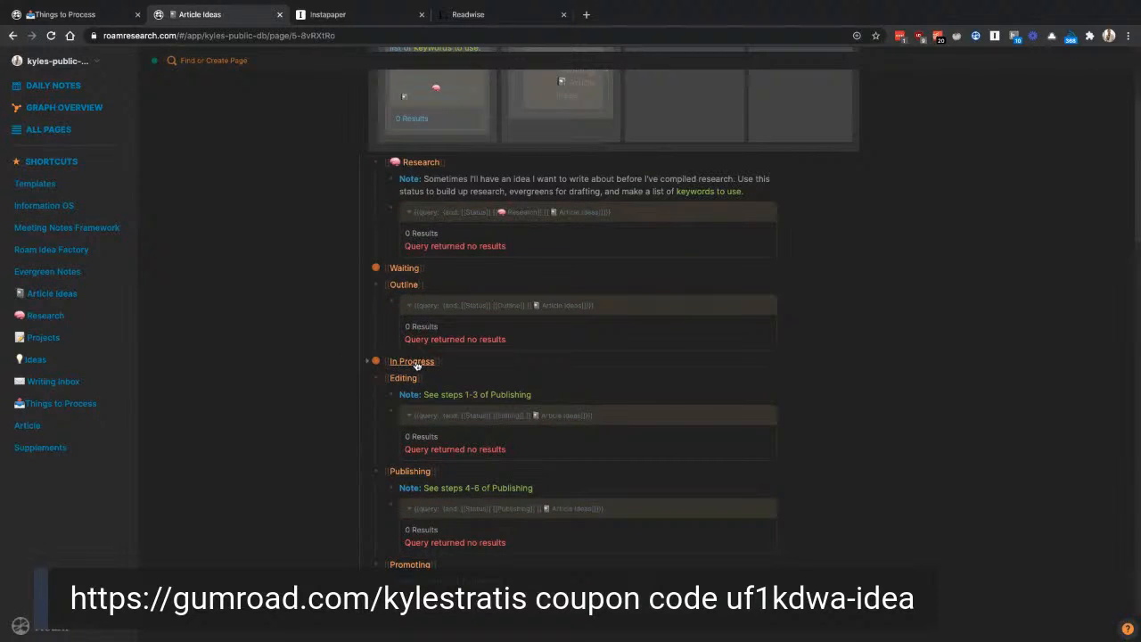
# Step: Open the Blog Publishing template linked from the Editing note in the sidebar, expand it and examine its Grammarly and readthrough tasks
pyautogui.keyDown('shift'); pyautogui.click(476, 396); pyautogui.keyUp('shift')
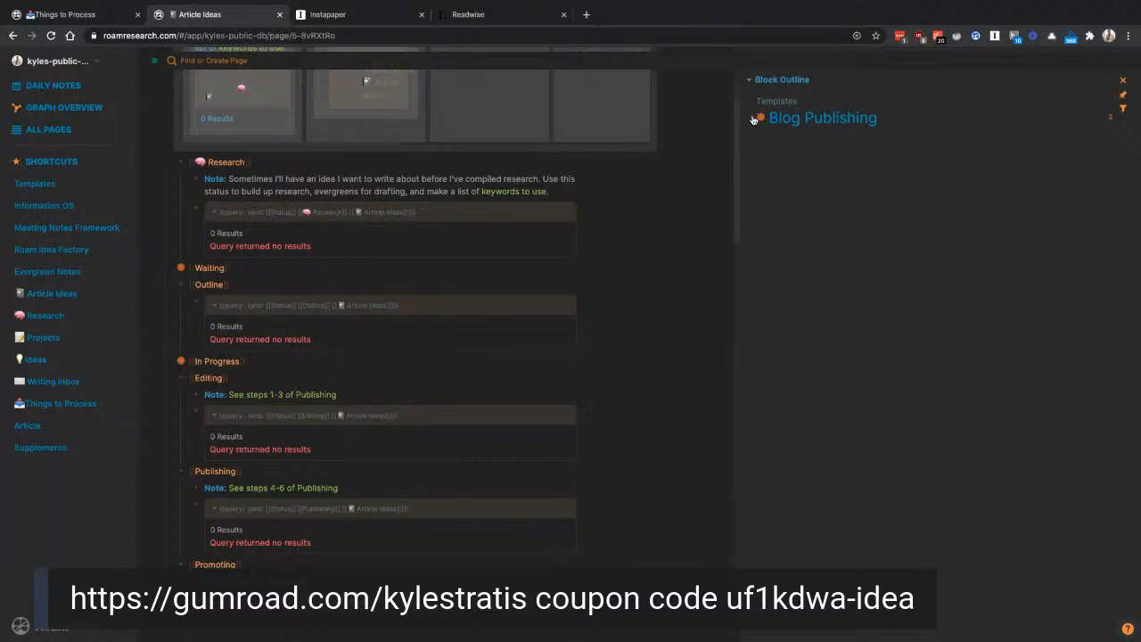
pyautogui.click(754, 119)
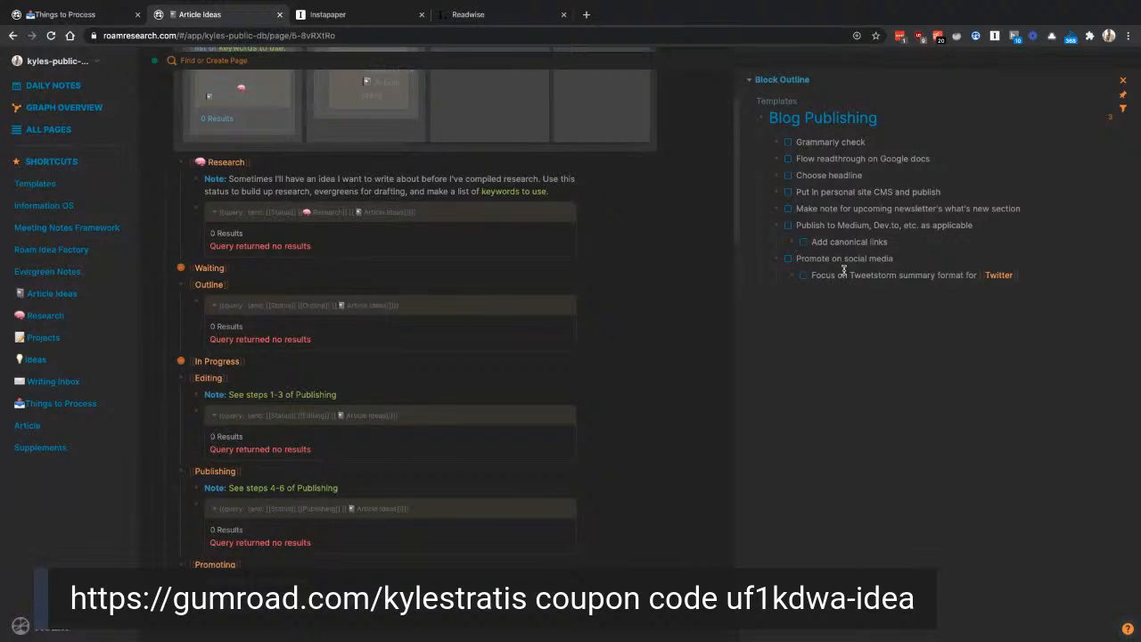
pyautogui.click(844, 145)
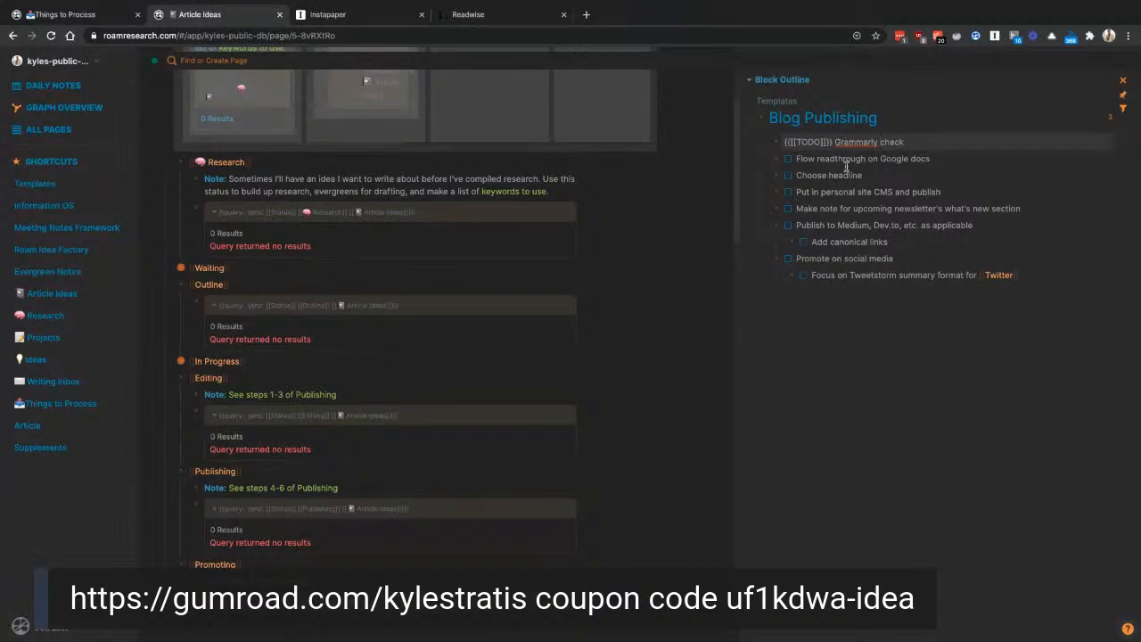
pyautogui.click(846, 163)
pyautogui.doubleClick(893, 158)
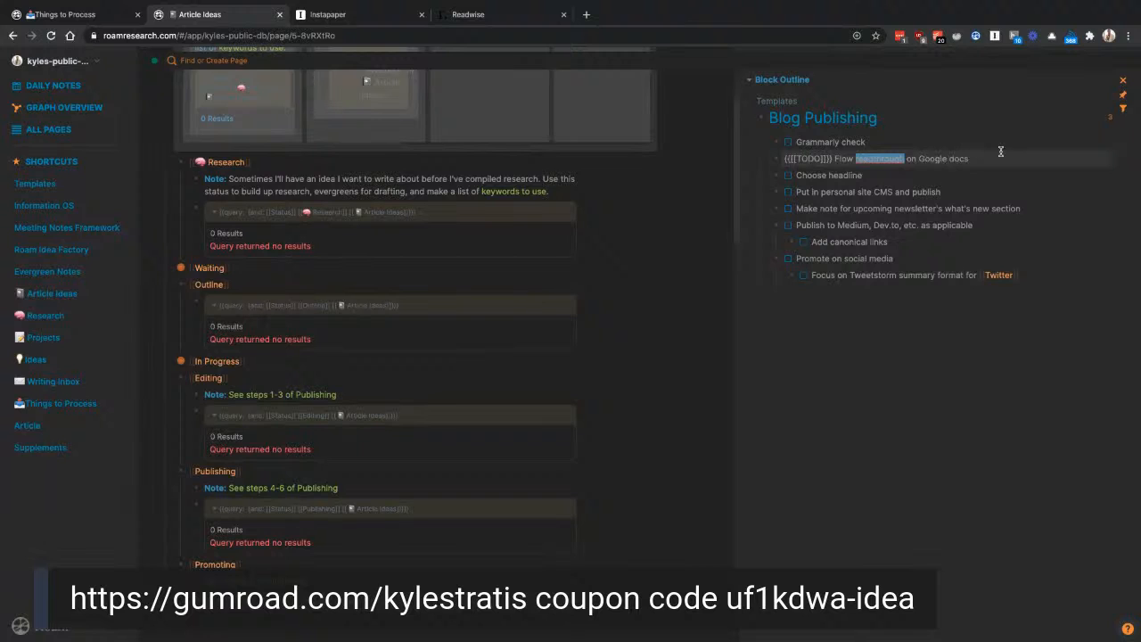
pyautogui.click(951, 143)
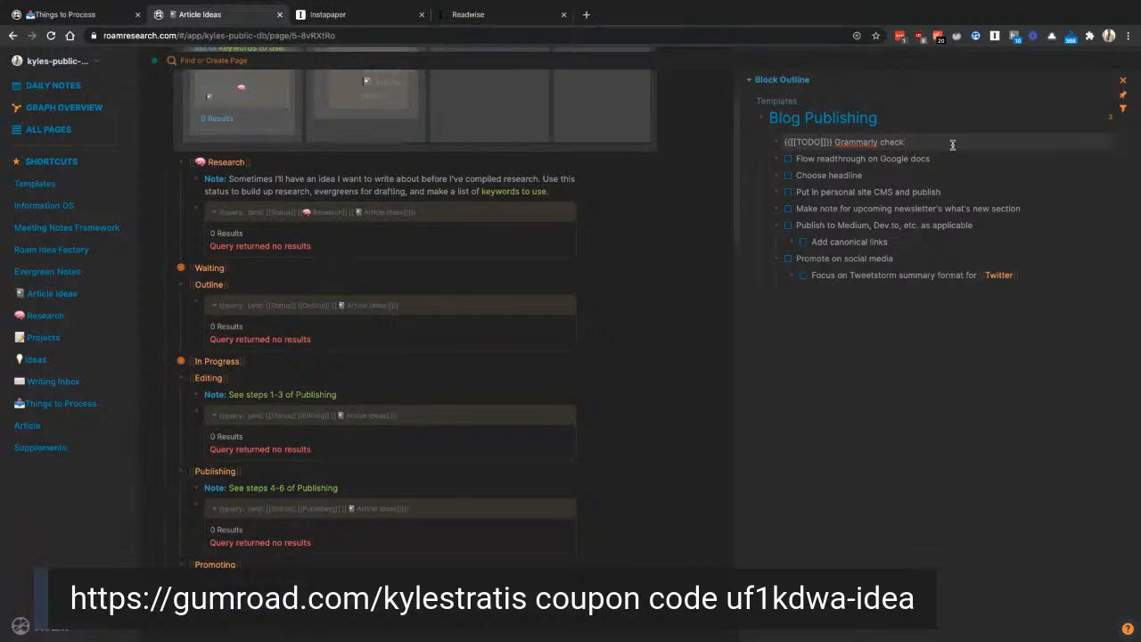
# Step: Examine the remaining Blog Publishing tasks, from choosing a headline to the Tweetstorm summary format for Twitter
pyautogui.click(903, 175)
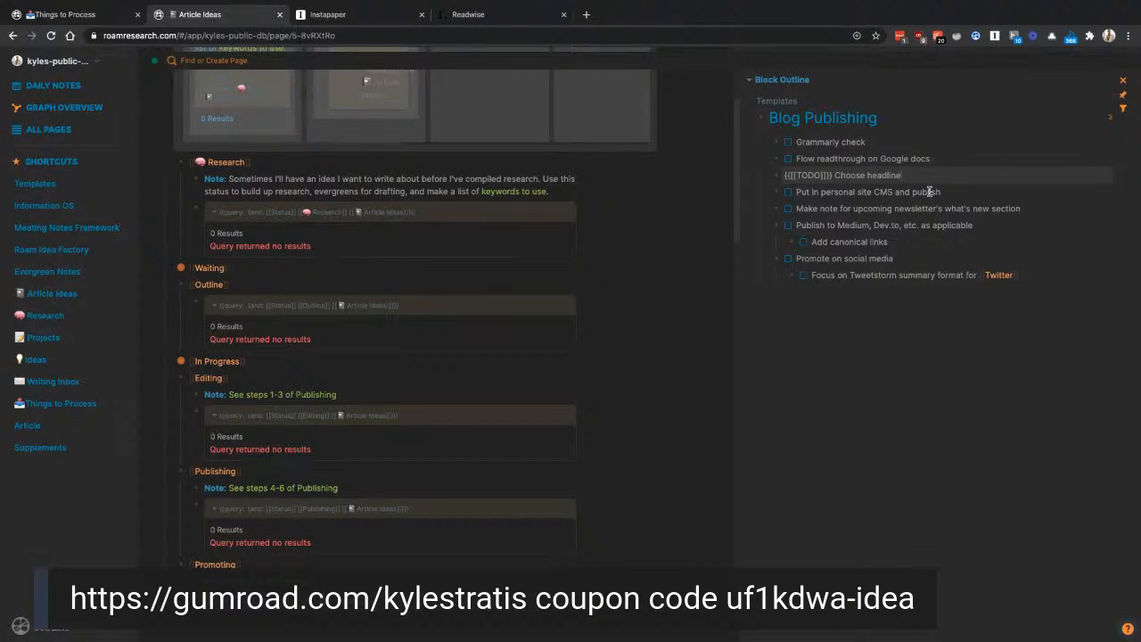
pyautogui.click(939, 192)
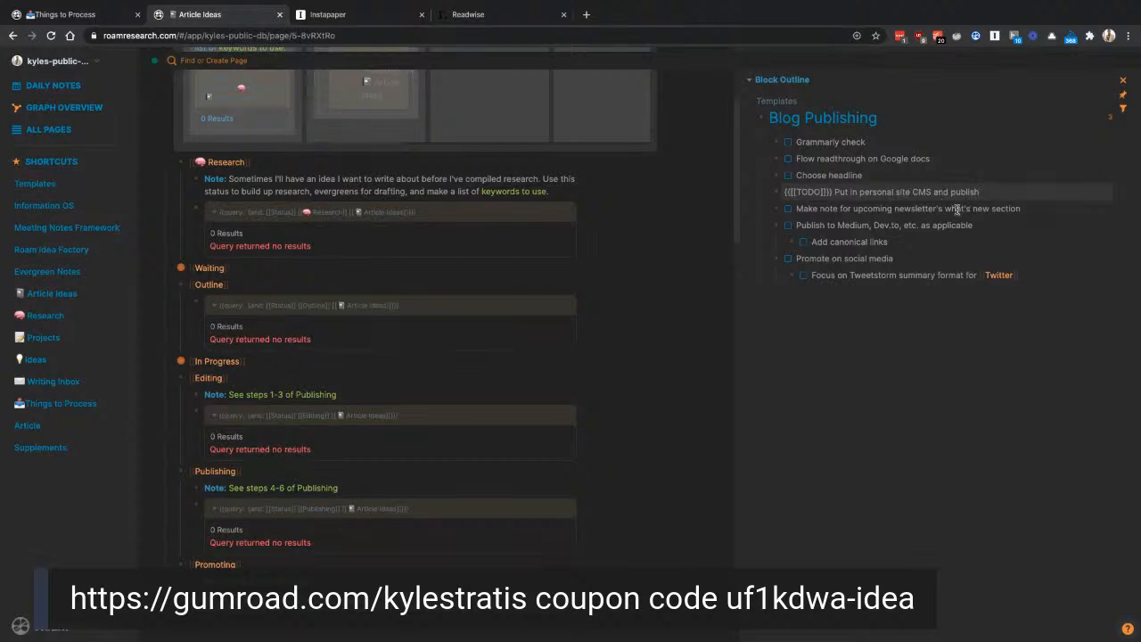
pyautogui.click(1002, 209)
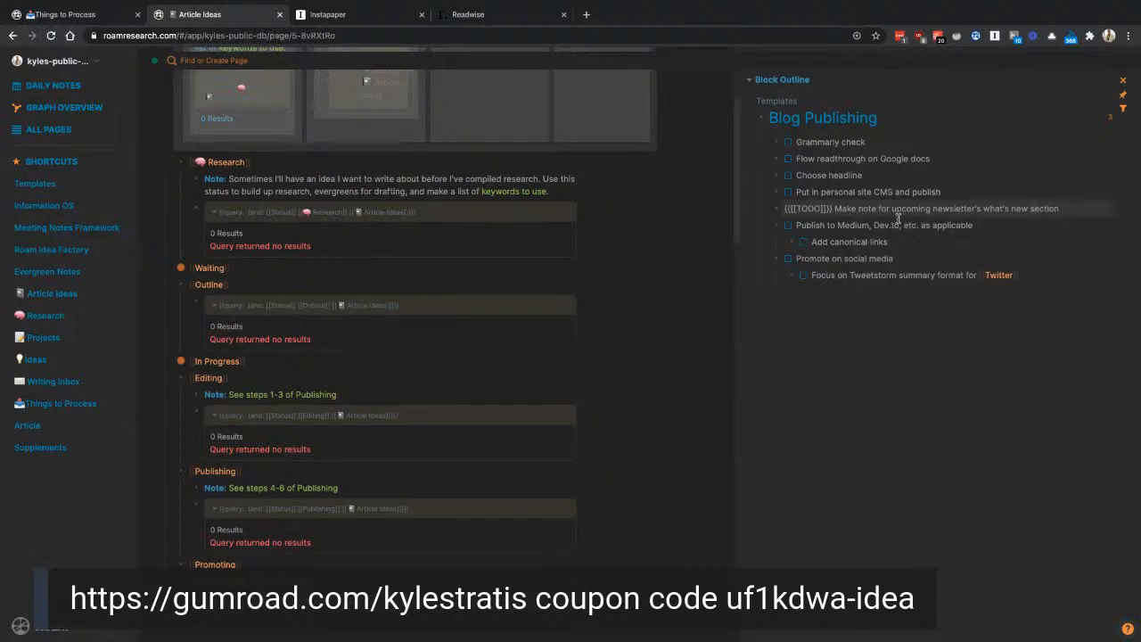
pyautogui.click(954, 221)
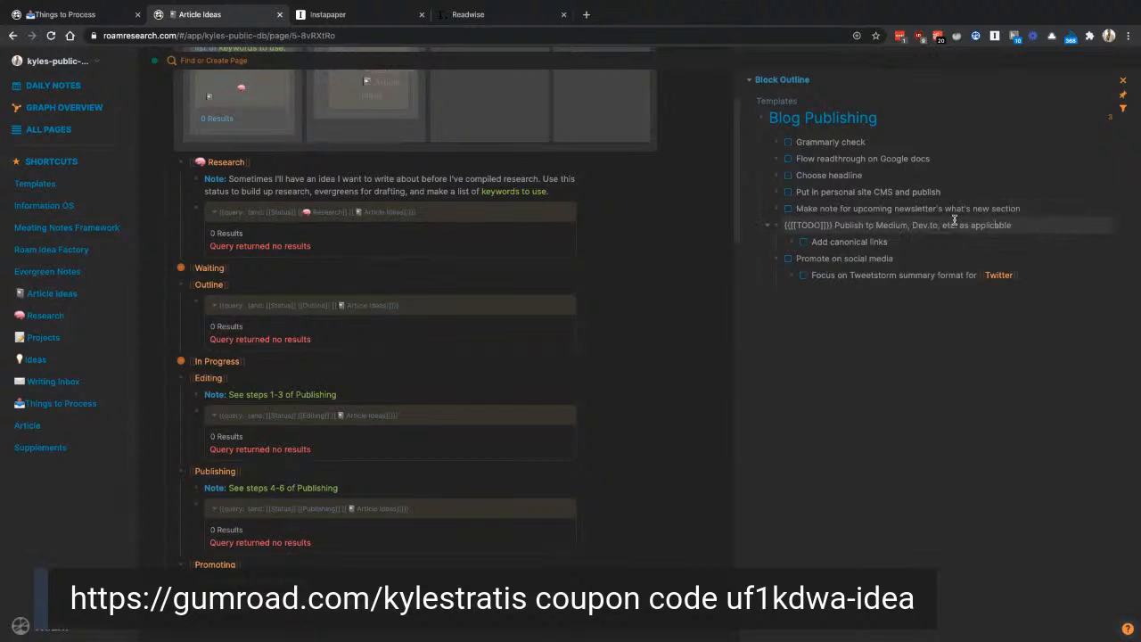
pyautogui.click(913, 241)
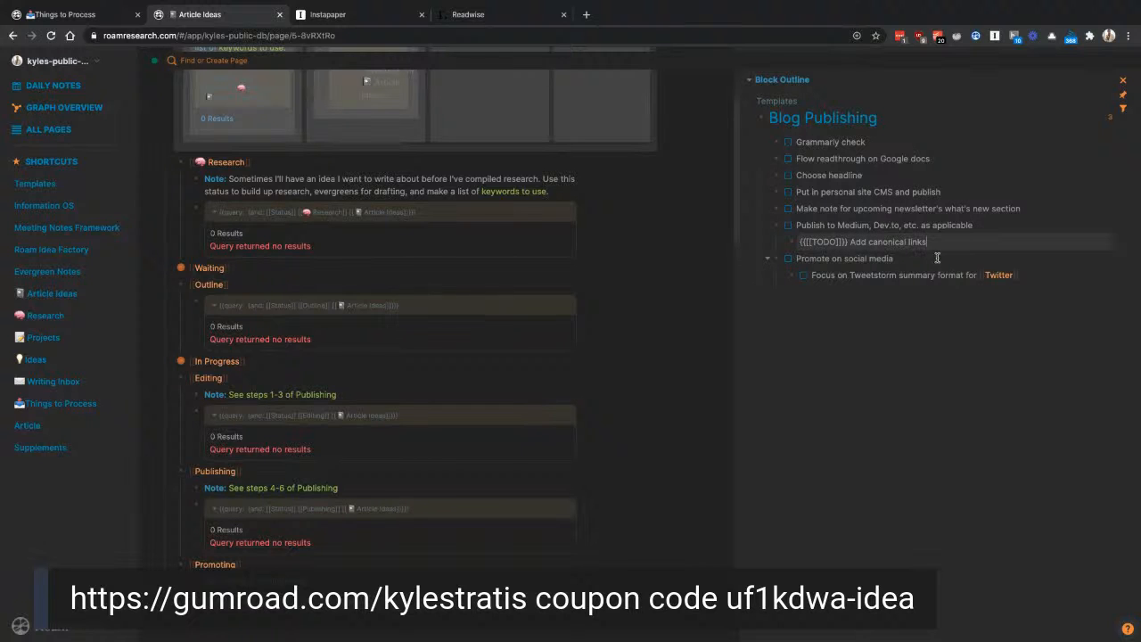
pyautogui.click(931, 257)
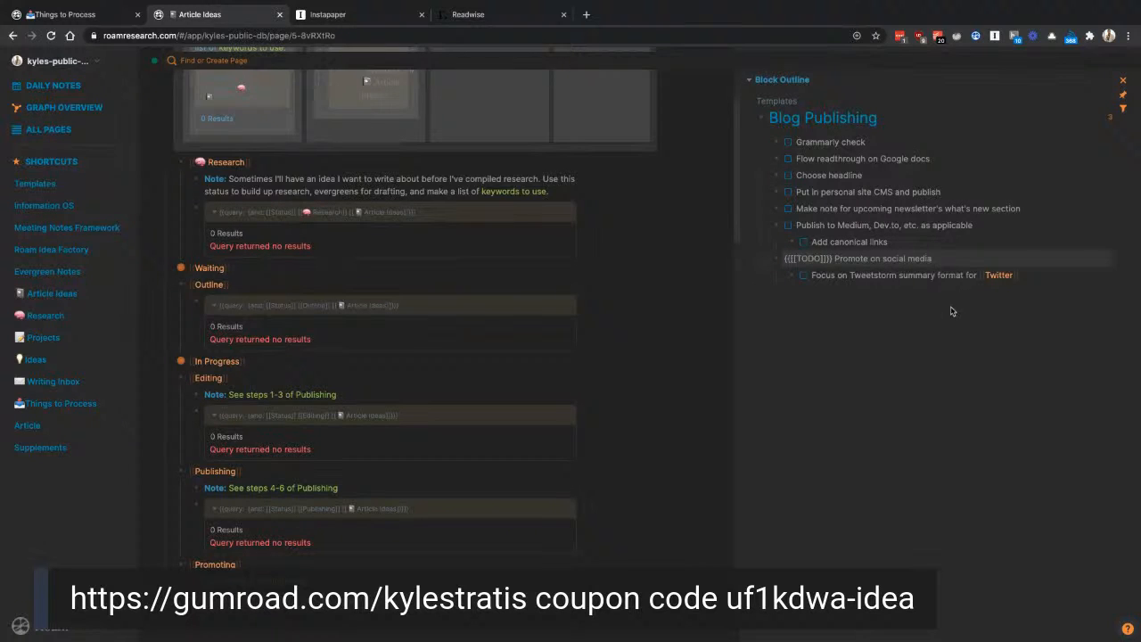
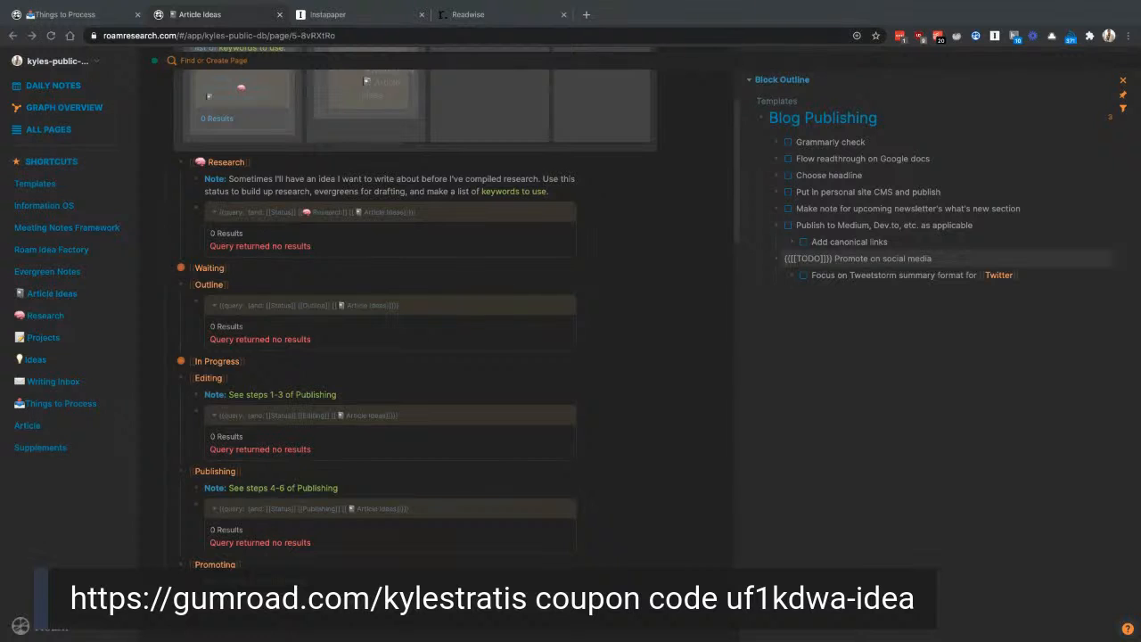
pyautogui.doubleClick(887, 275)
pyautogui.click(929, 273)
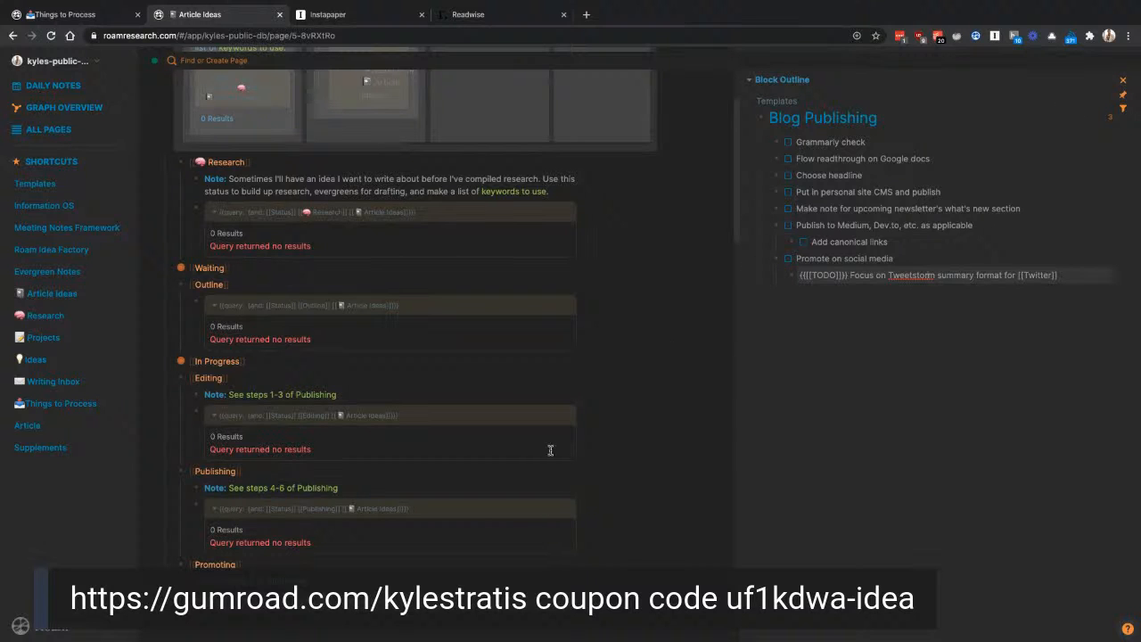
# Step: Examine the Publishing and Promoting notes on the Article Ideas page, then close the sidebar outline
pyautogui.scroll(-2, 420, 504)
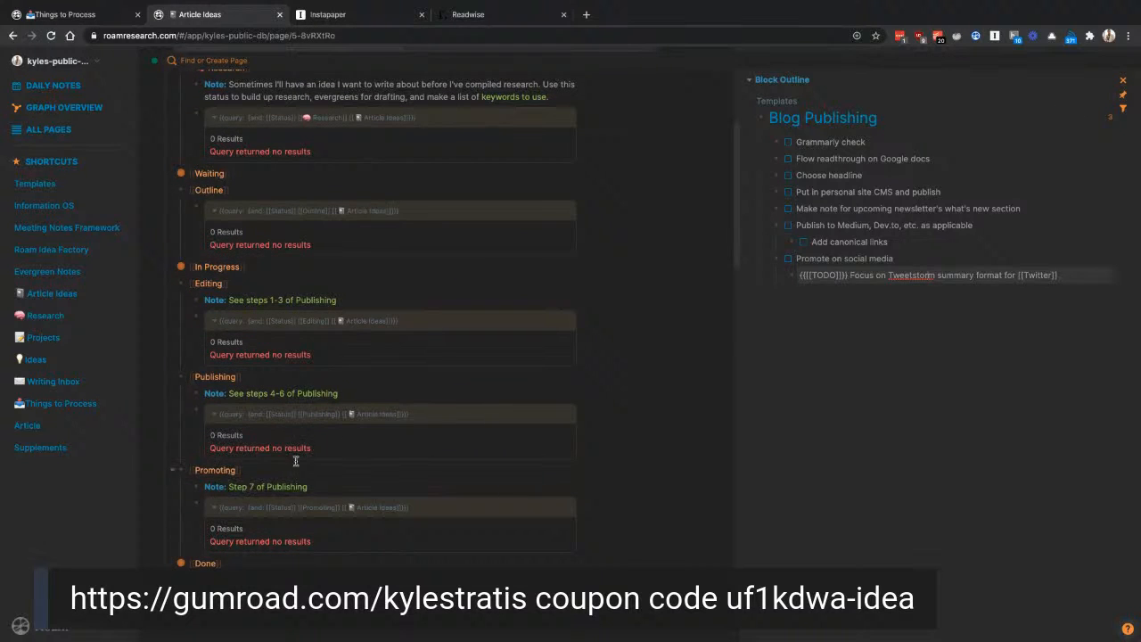
pyautogui.click(345, 468)
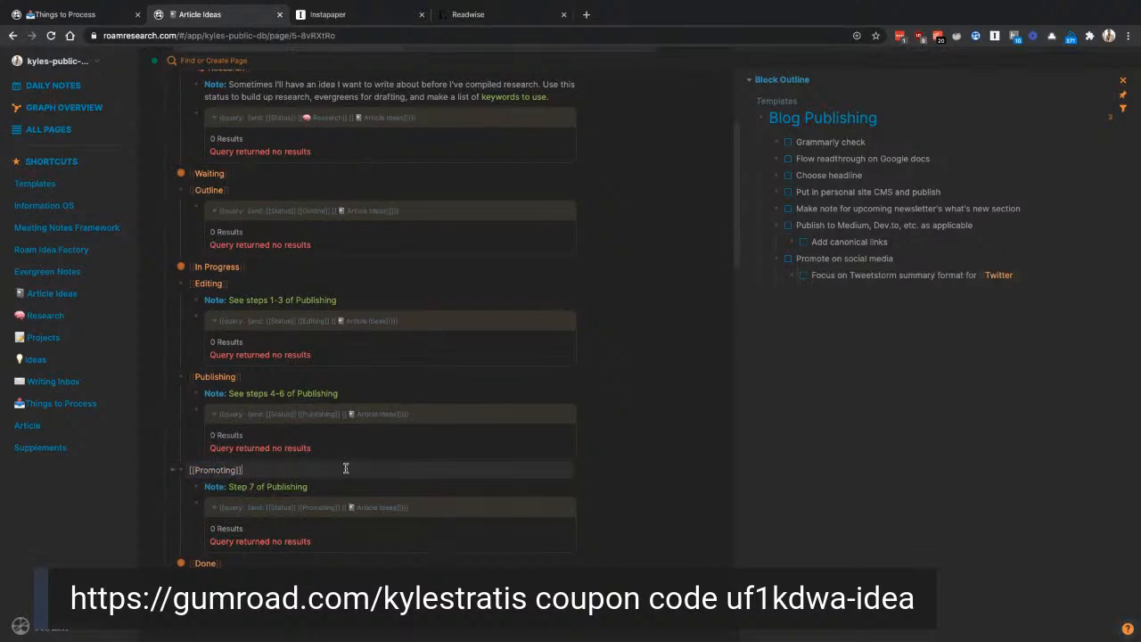
pyautogui.click(360, 395)
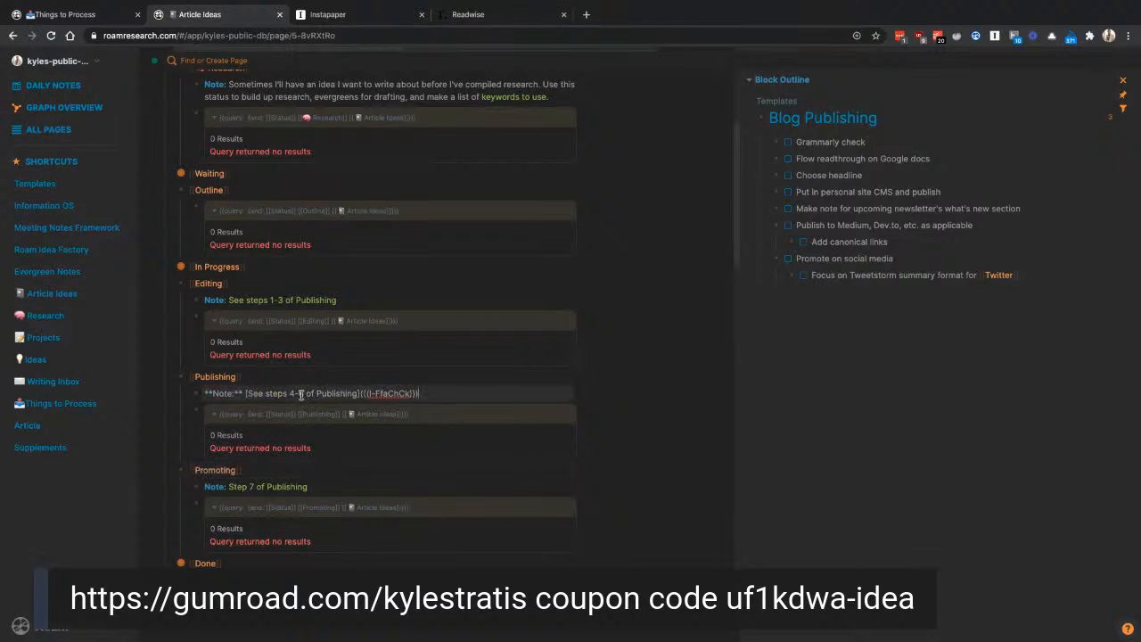
pyautogui.click(336, 473)
pyautogui.click(339, 487)
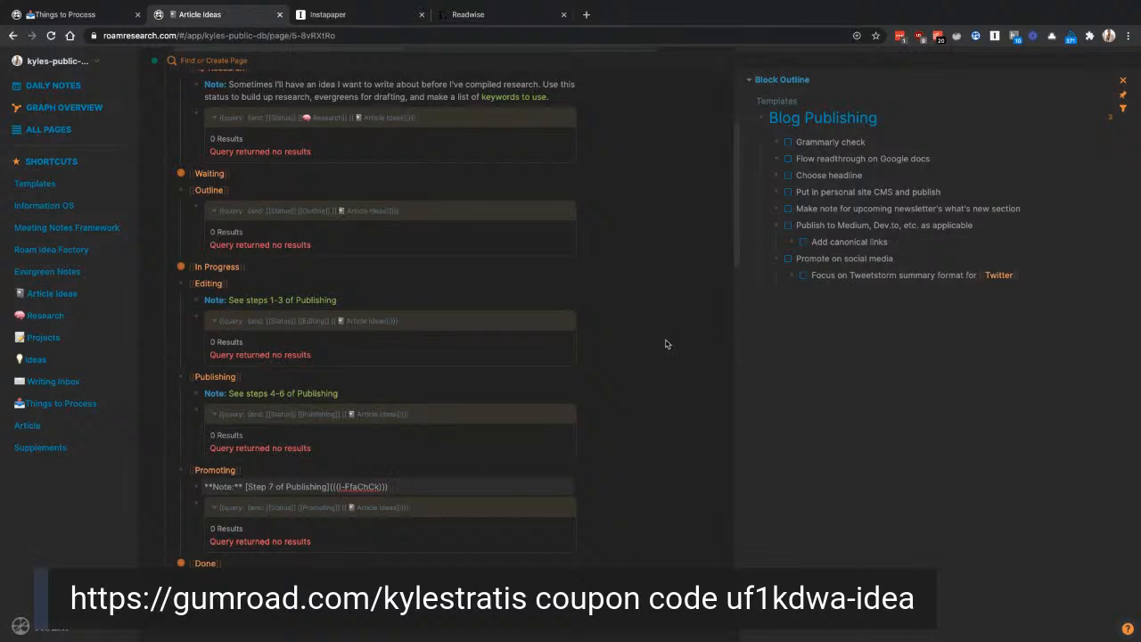
pyautogui.click(1124, 82)
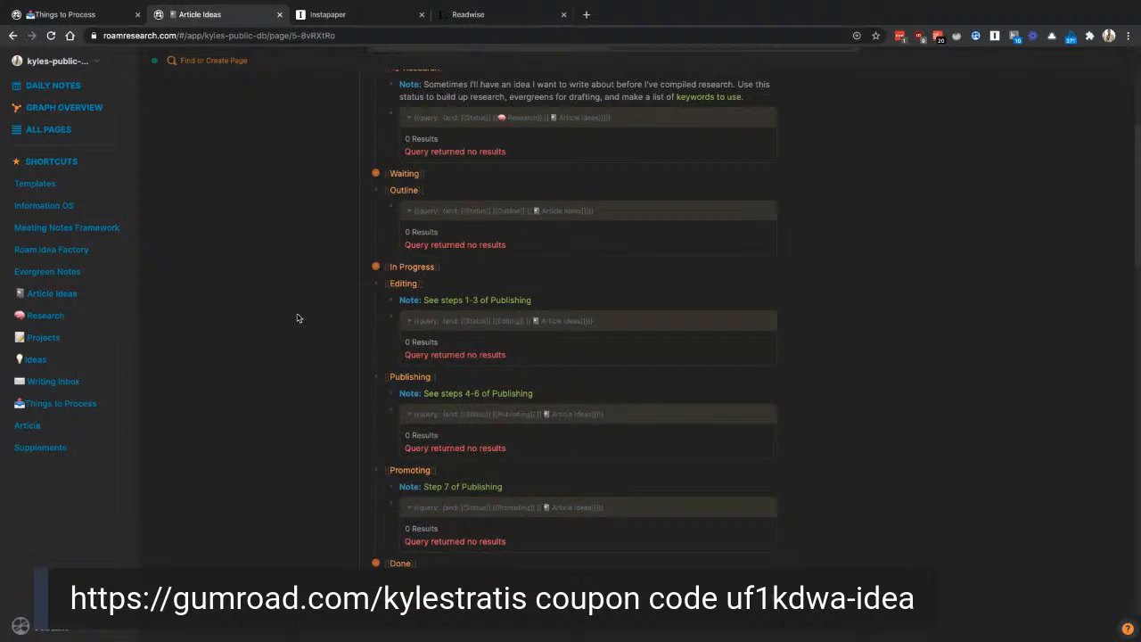
# Step: From the Evergreen Notes page, open the note "More Communication Friction Between Teams Can Help Them Arrive at the Optimal Solution"
pyautogui.click(49, 271)
pyautogui.scroll(4, 223, 316)
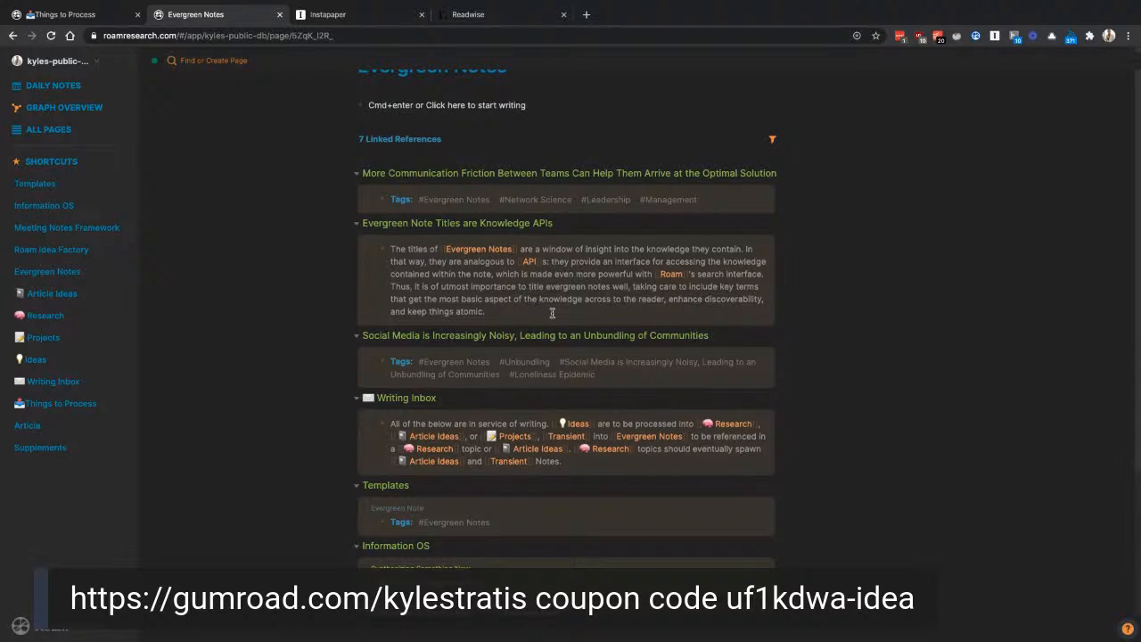
pyautogui.click(548, 173)
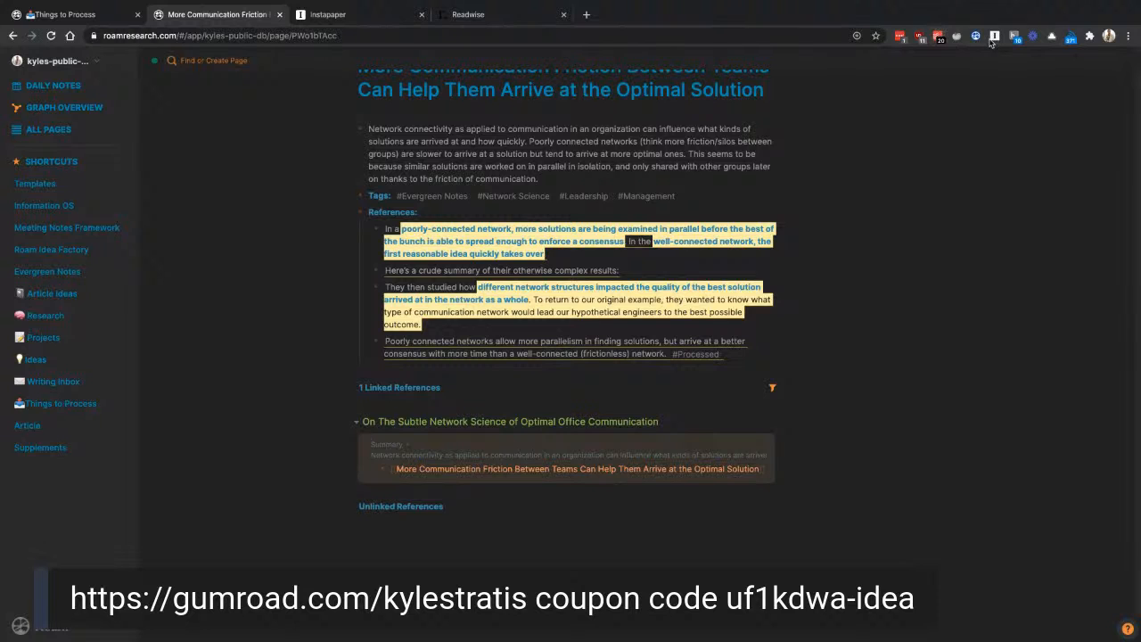
# Step: Apply the Dark Age theme from the Roam Themes favorites and return to the note's title
pyautogui.click(976, 36)
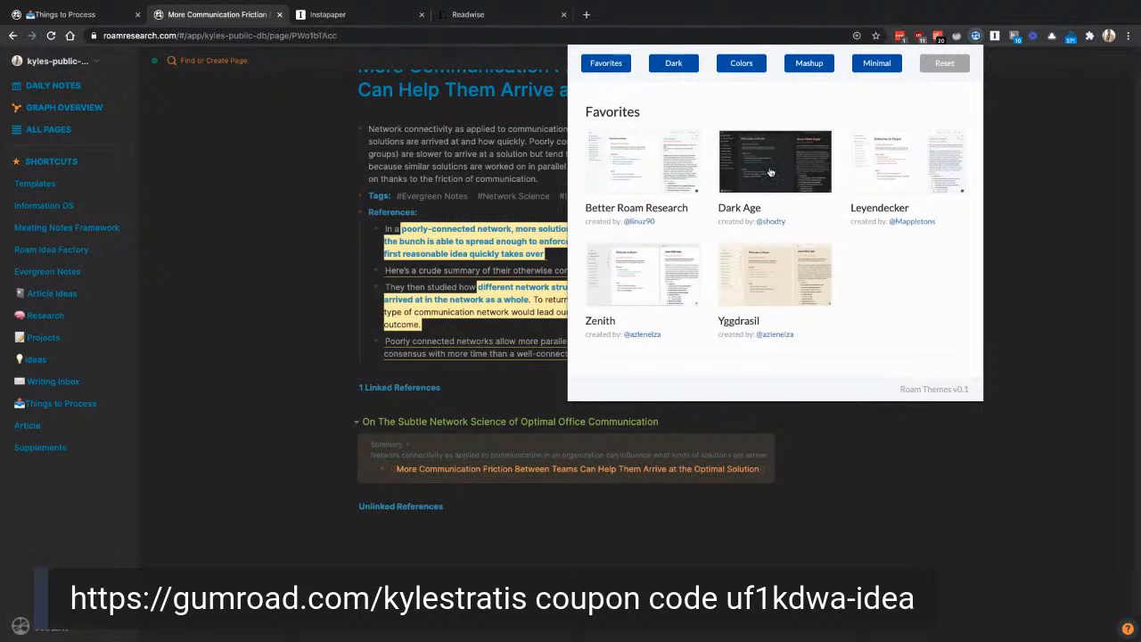
pyautogui.click(770, 172)
pyautogui.click(231, 297)
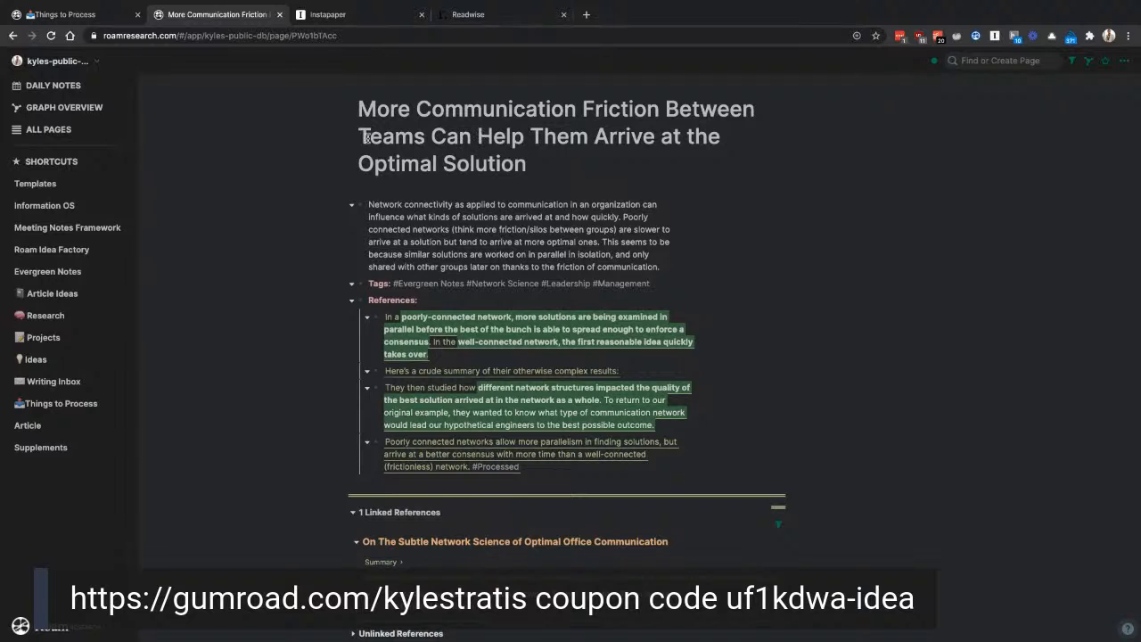
pyautogui.click(360, 108)
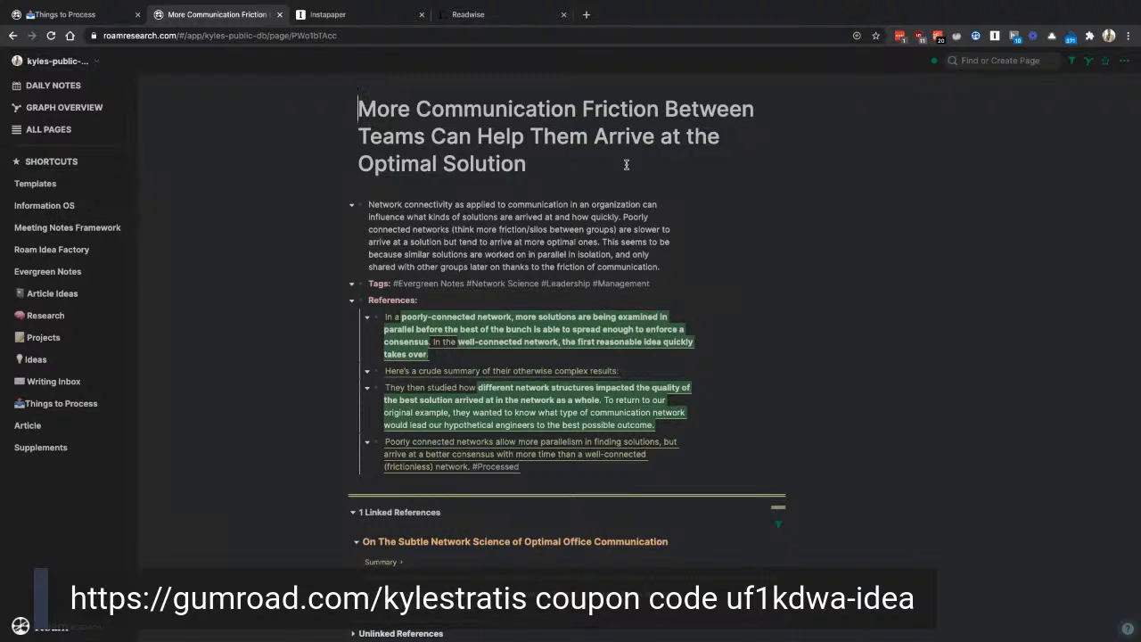
# Step: Examine the evergreen note's title, summary paragraph, References block and linked references
pyautogui.click(589, 169)
pyautogui.moveTo(684, 134); pyautogui.dragTo(726, 175)
pyautogui.click(580, 153)
pyautogui.click(438, 206)
pyautogui.press('super+a')
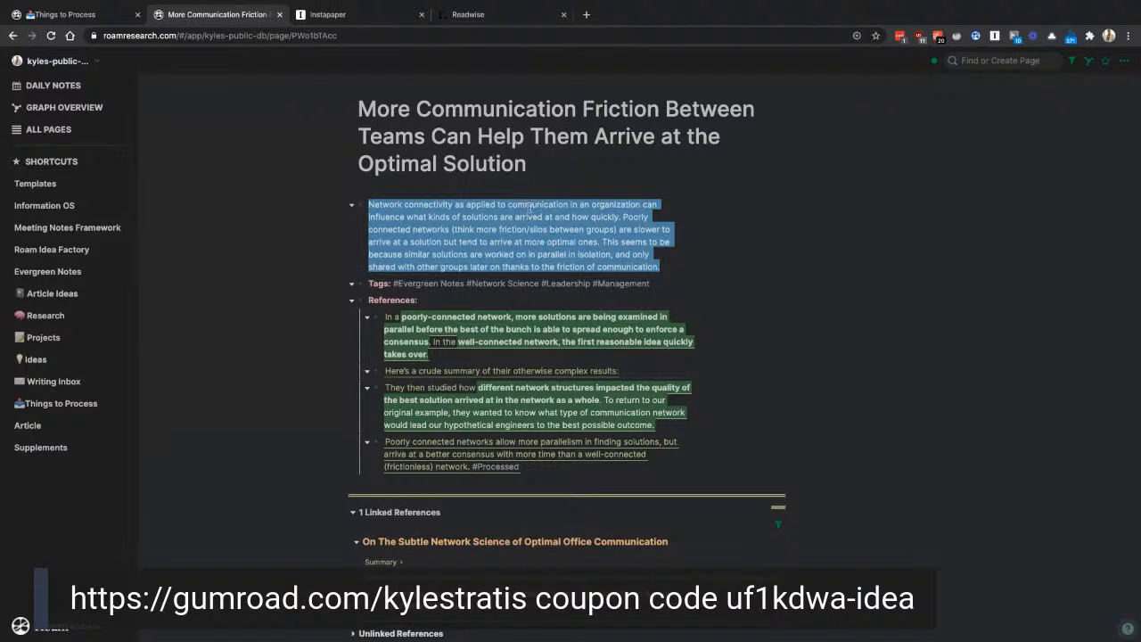
pyautogui.click(487, 230)
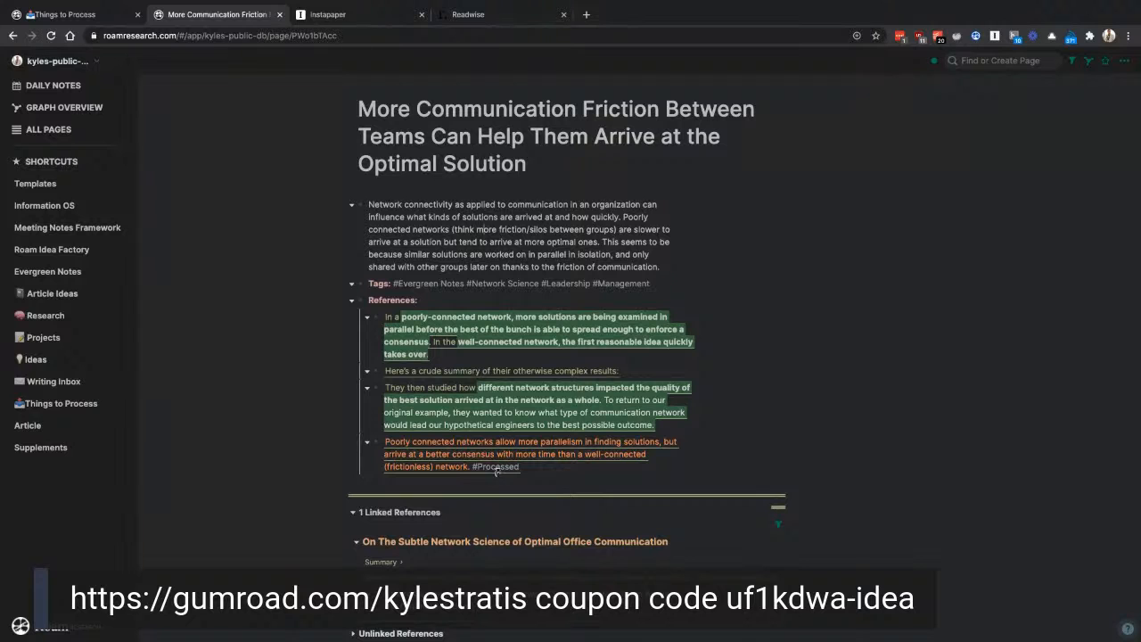
pyautogui.scroll(-1, 592, 440)
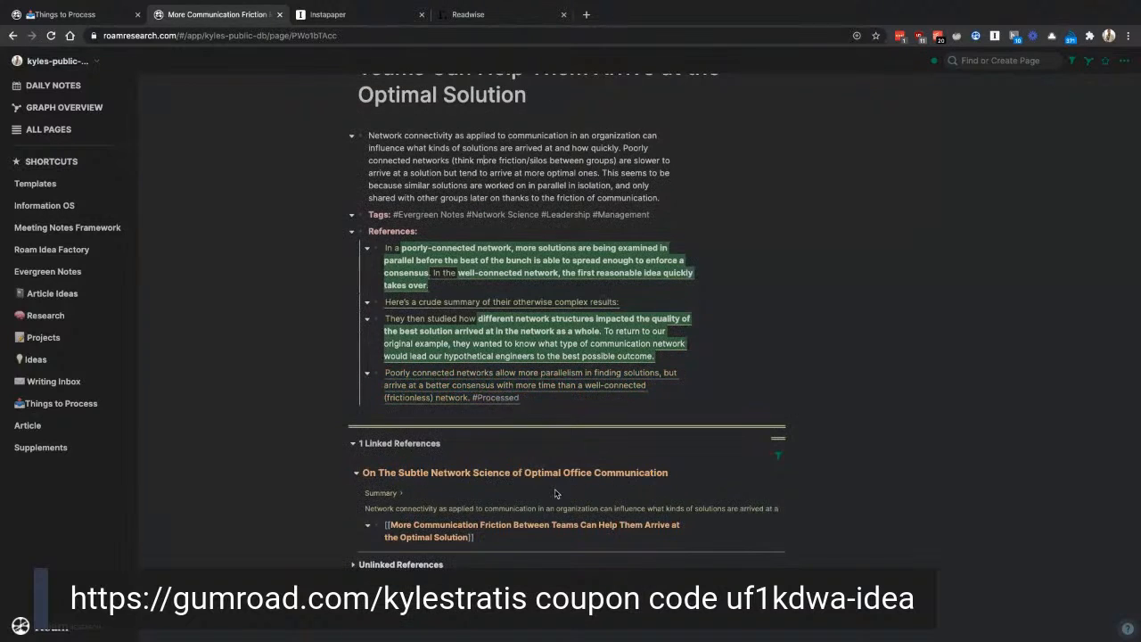
pyautogui.scroll(1, 674, 431)
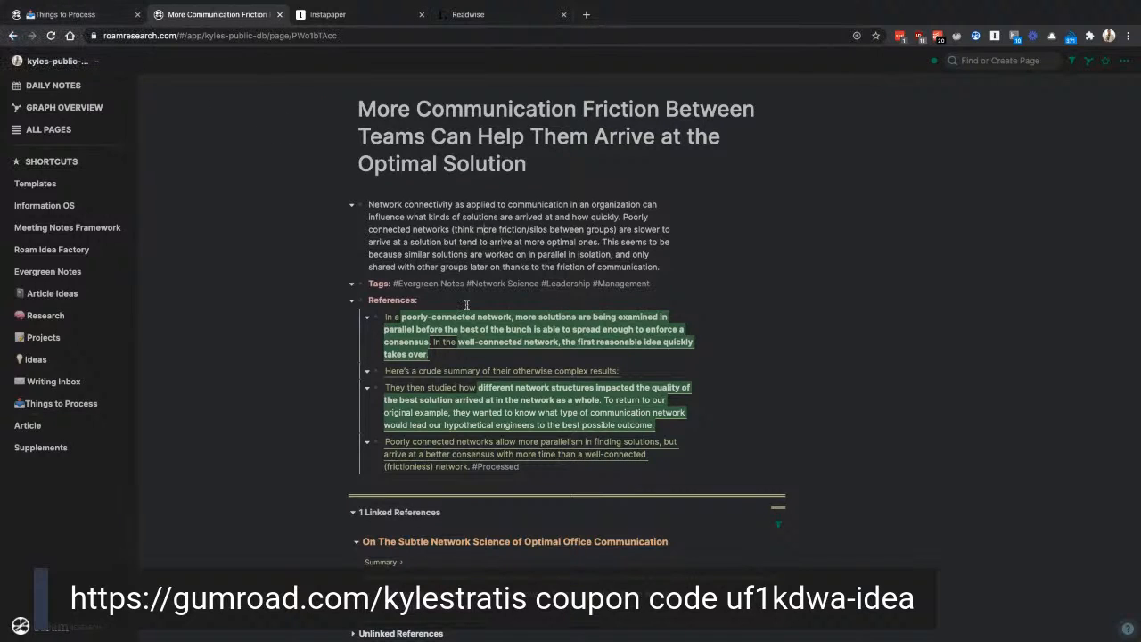
# Step: Switch to the Things to Process page in the other graph and apply the Dark Age theme from the Roam Themes favorites
pyautogui.click(102, 16)
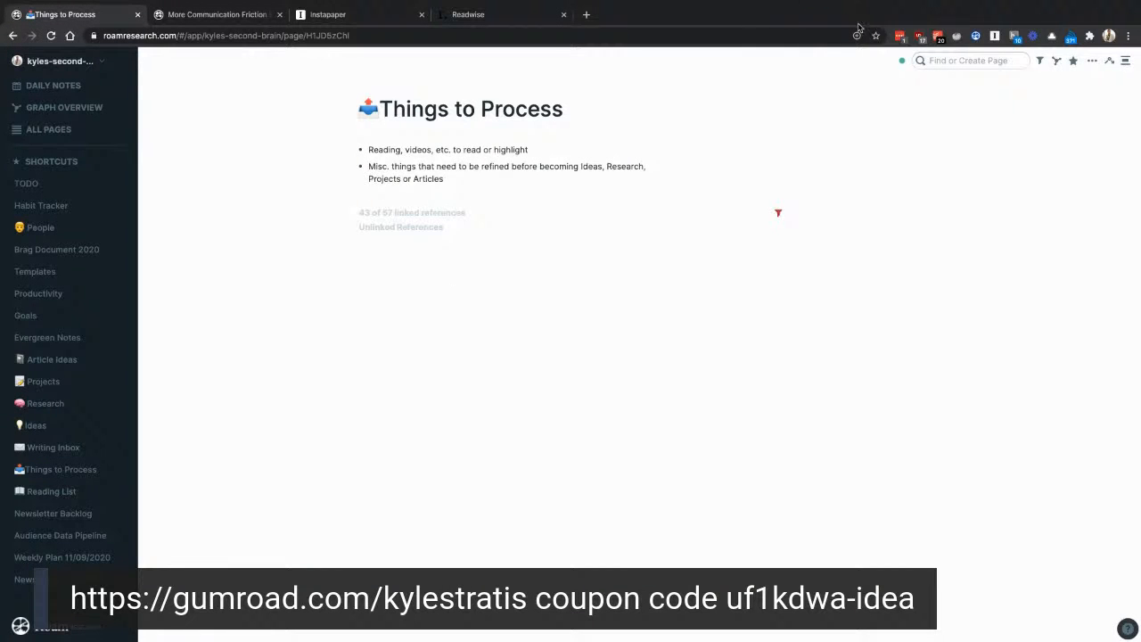
pyautogui.click(977, 38)
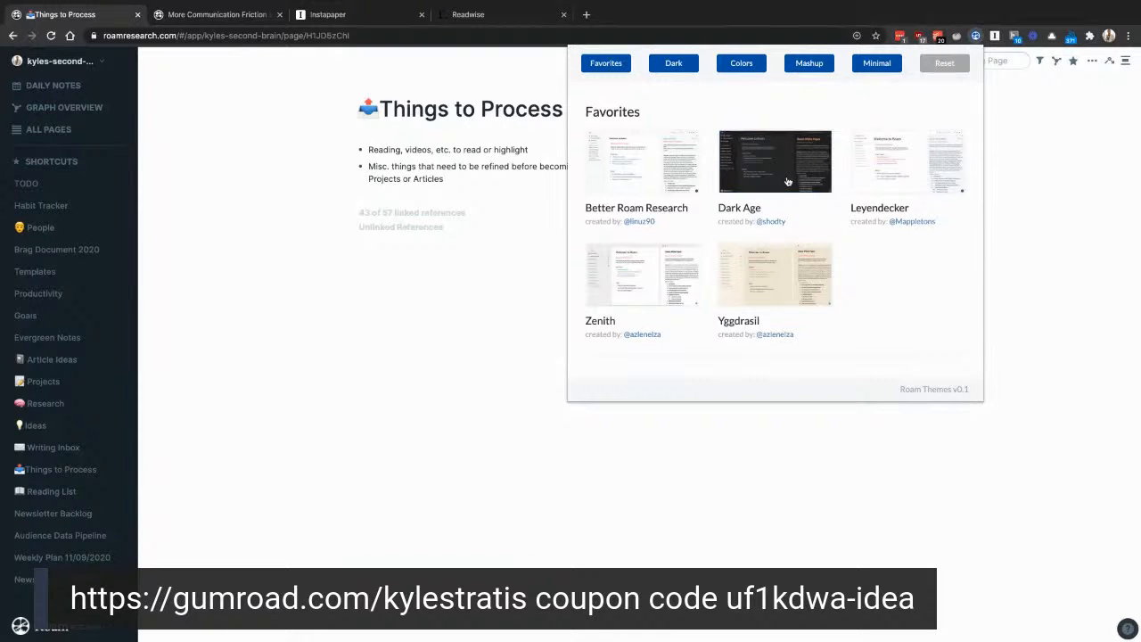
pyautogui.click(762, 180)
pyautogui.click(420, 360)
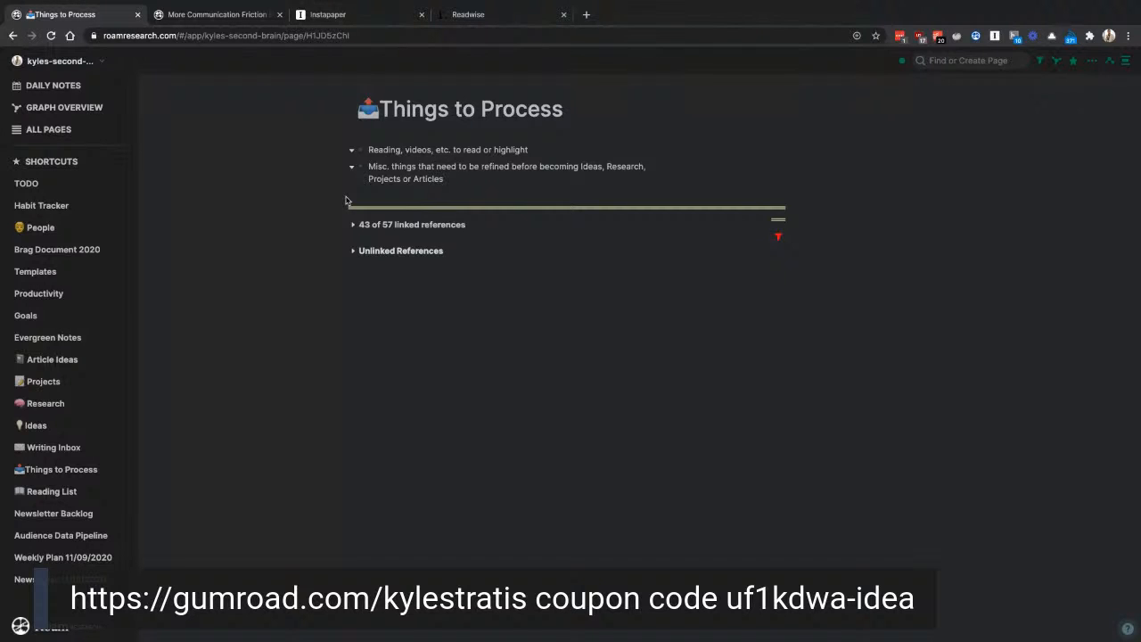
# Step: Expand the linked references of Things to Process and examine the waiting articles, tweets and books
pyautogui.click(353, 225)
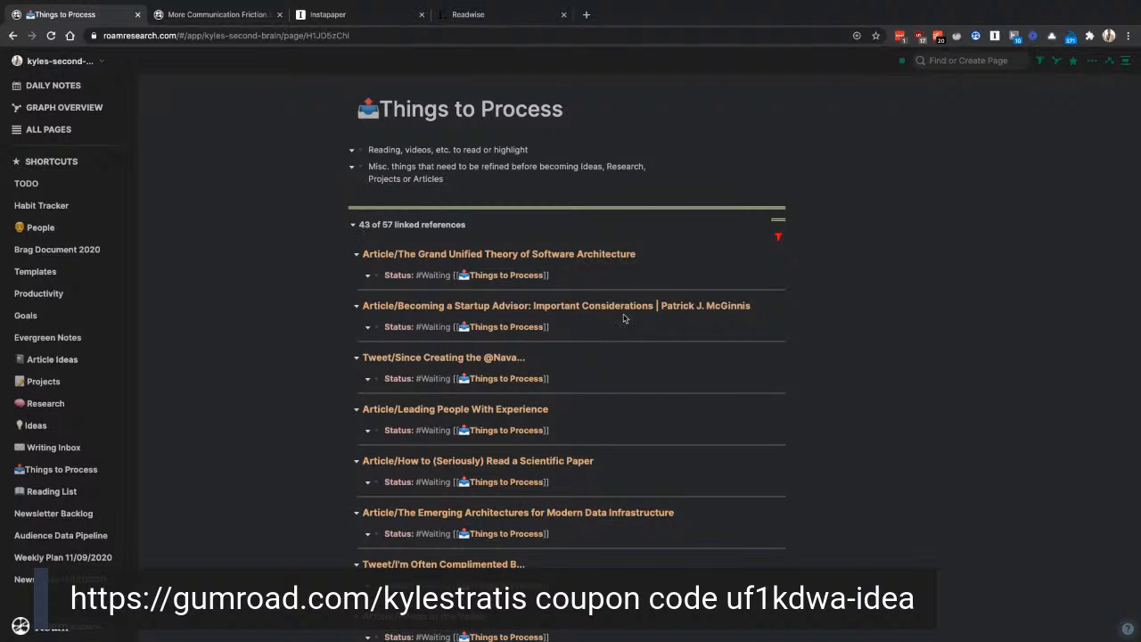
pyautogui.scroll(-1, 625, 317)
pyautogui.scroll(-3, 624, 314)
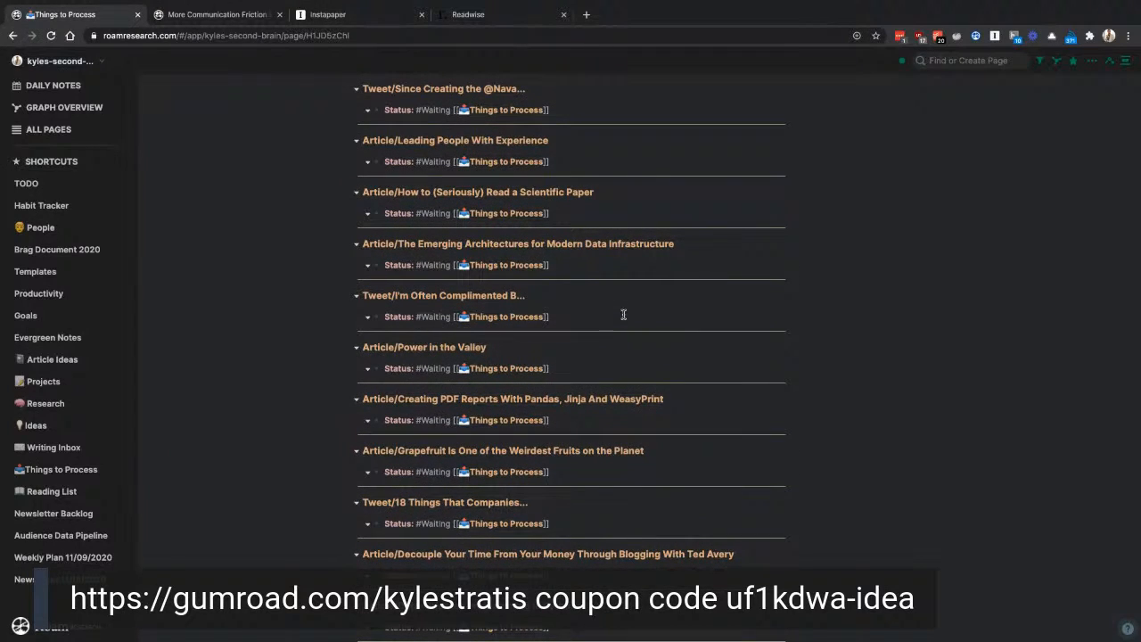
pyautogui.scroll(-3, 623, 314)
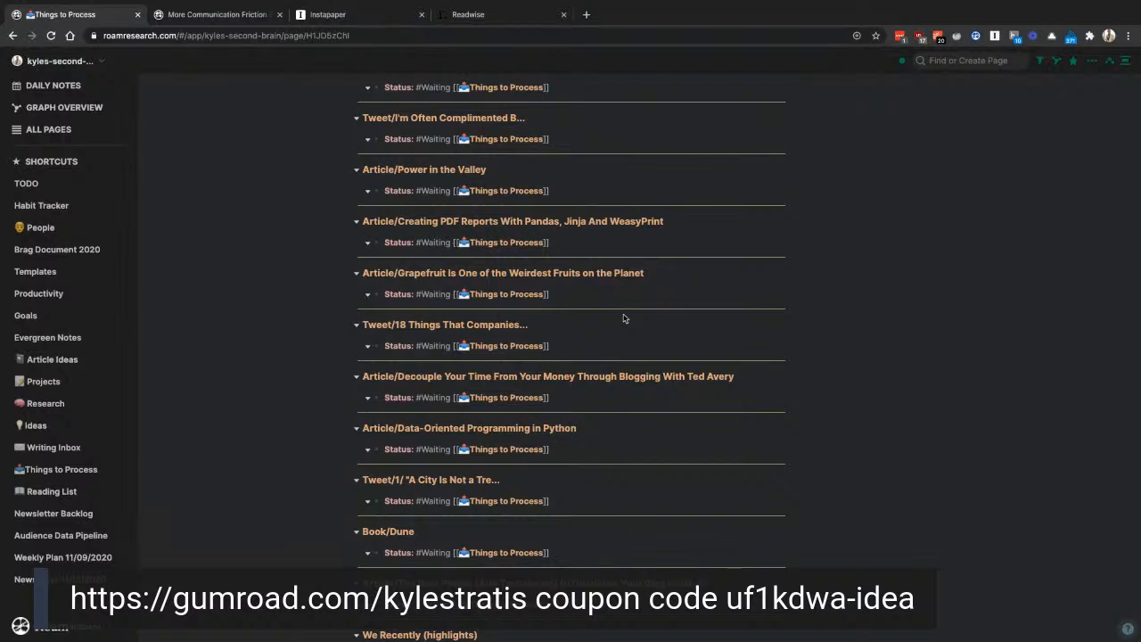
pyautogui.scroll(-1, 624, 318)
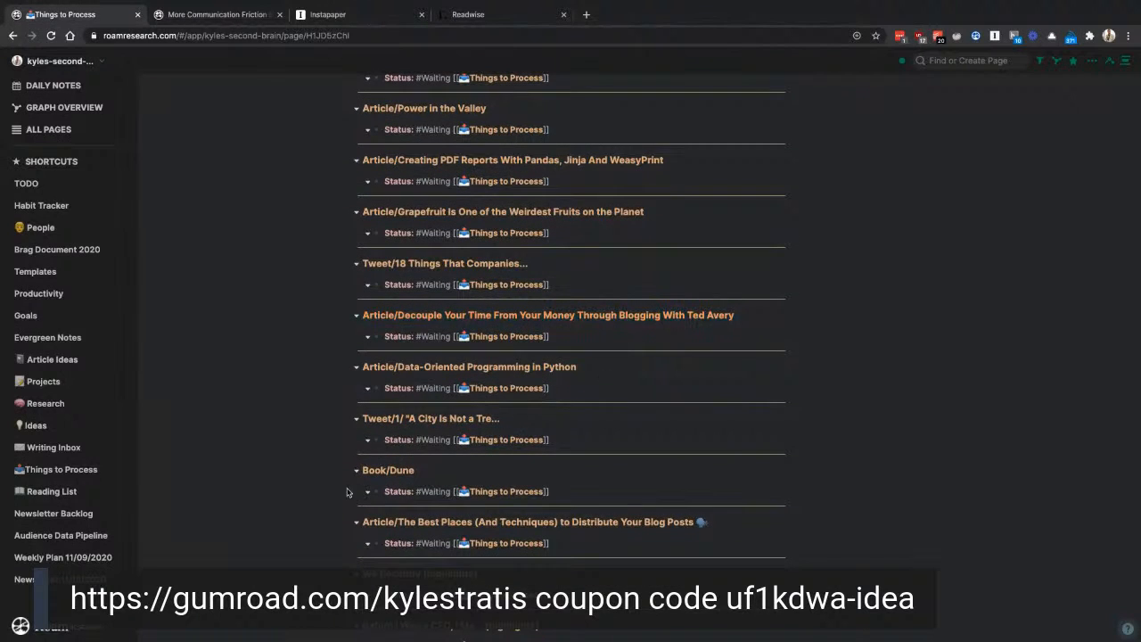
pyautogui.scroll(1, 617, 468)
pyautogui.scroll(2, 616, 467)
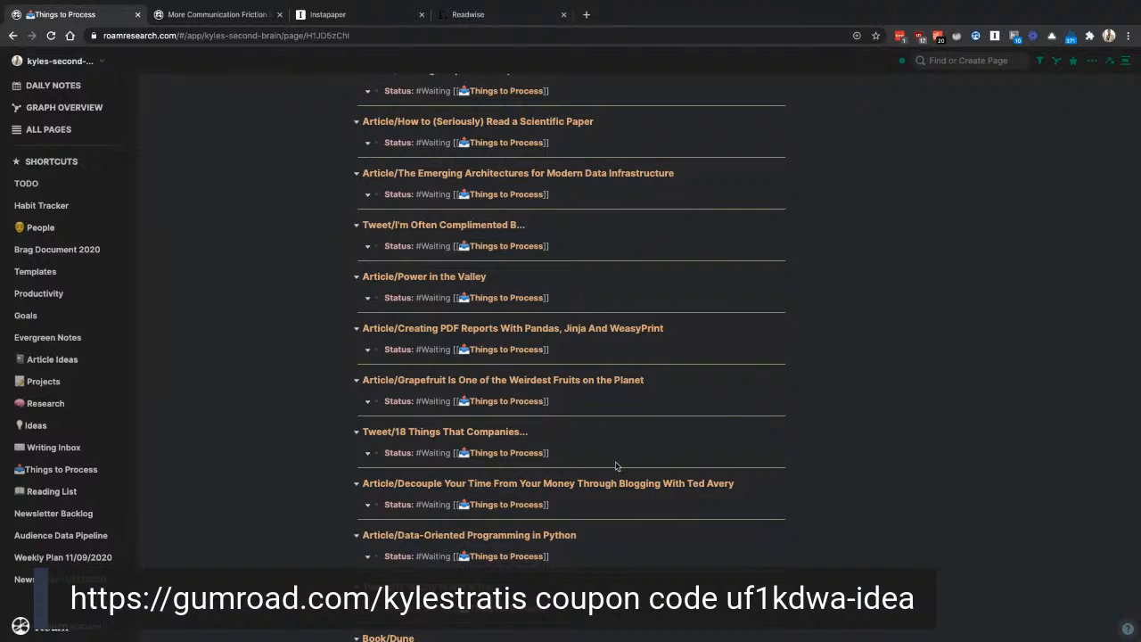
pyautogui.scroll(1, 616, 466)
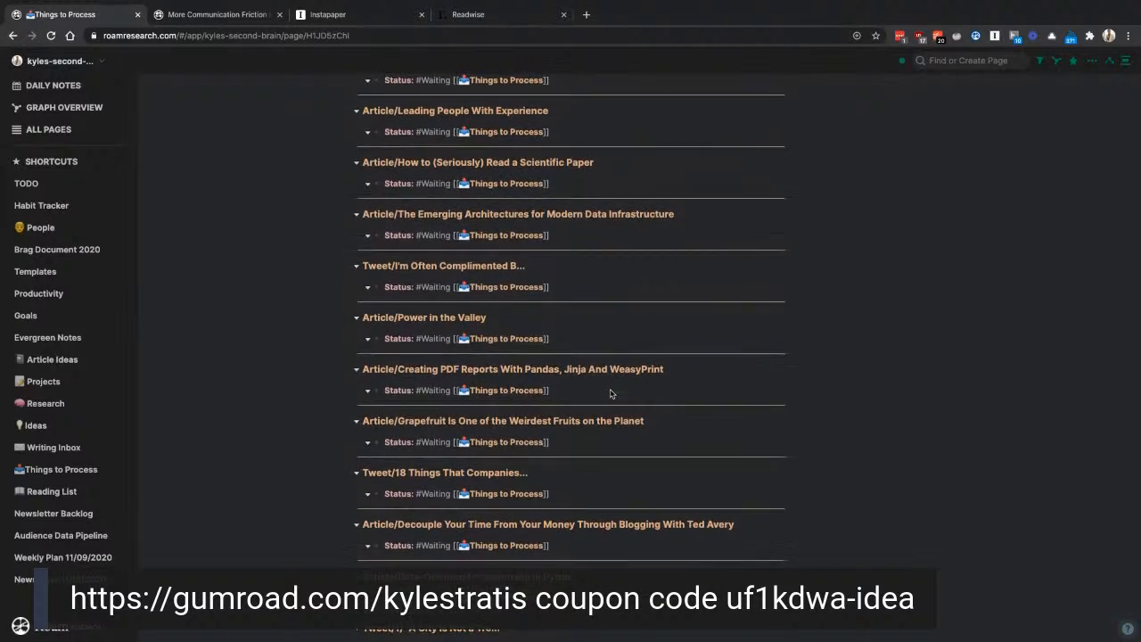
pyautogui.scroll(-1, 611, 393)
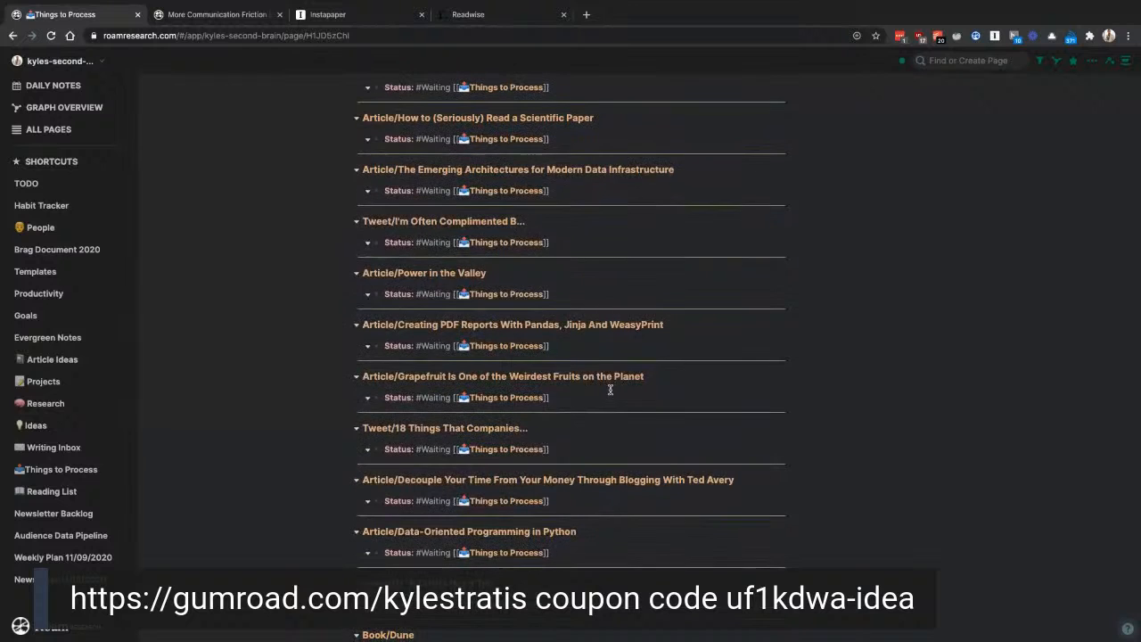
pyautogui.scroll(7, 611, 390)
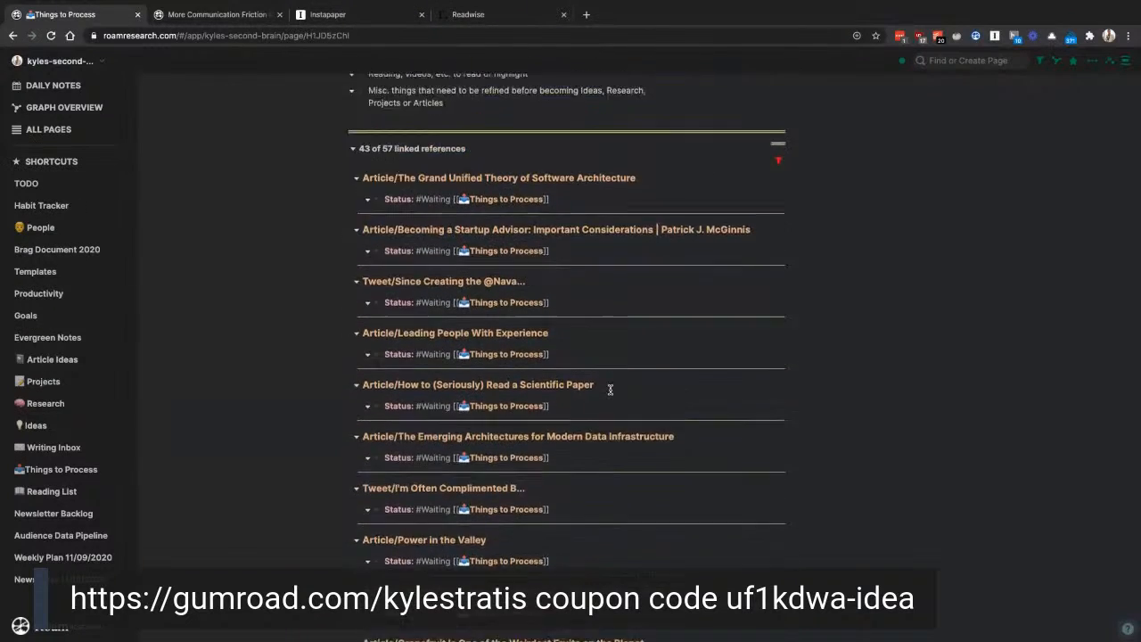
pyautogui.scroll(-1, 612, 388)
pyautogui.scroll(-2, 659, 434)
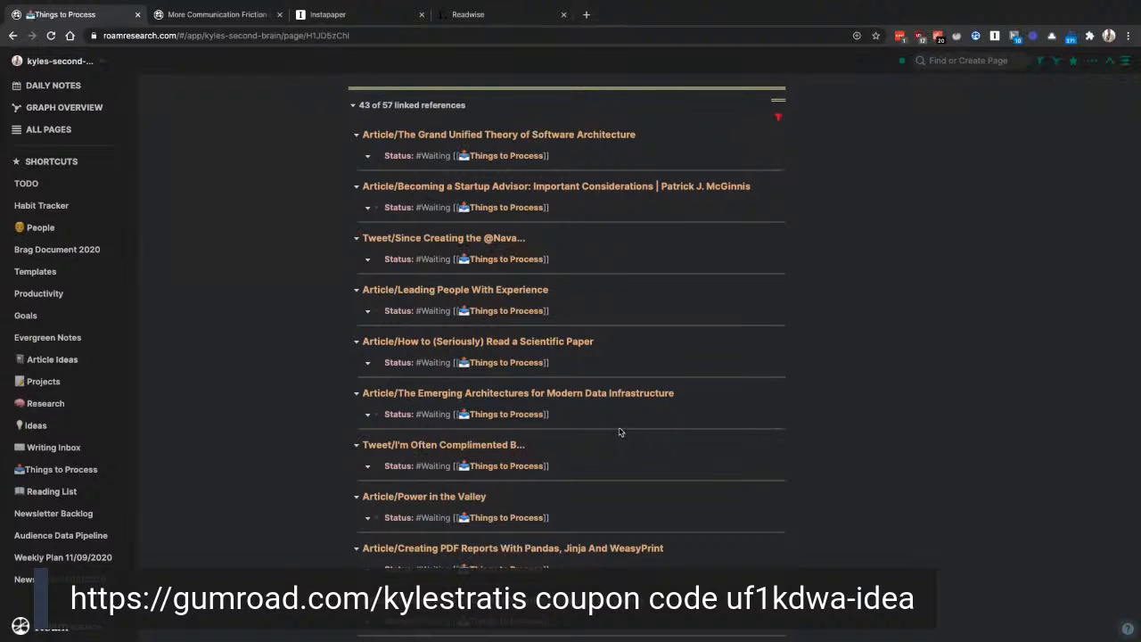
pyautogui.scroll(-5, 620, 437)
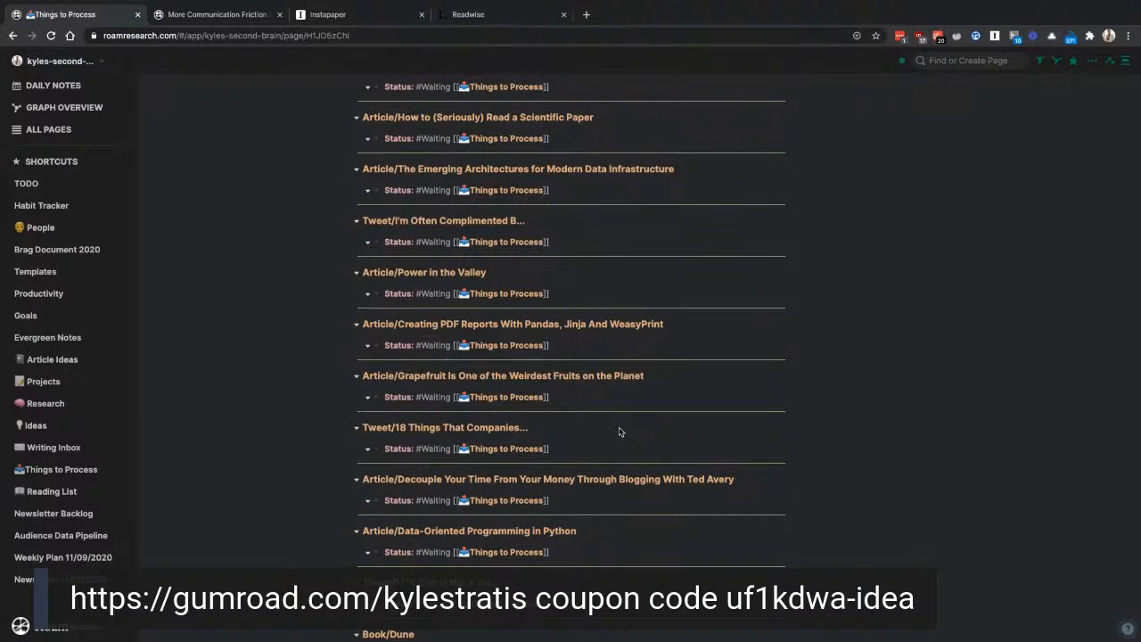
# Step: Open the page "Article/Grapefruit Is One of the Weirdest Fruits on the Planet", copy the author's name from its linked source article, and return to the page
pyautogui.click(578, 378)
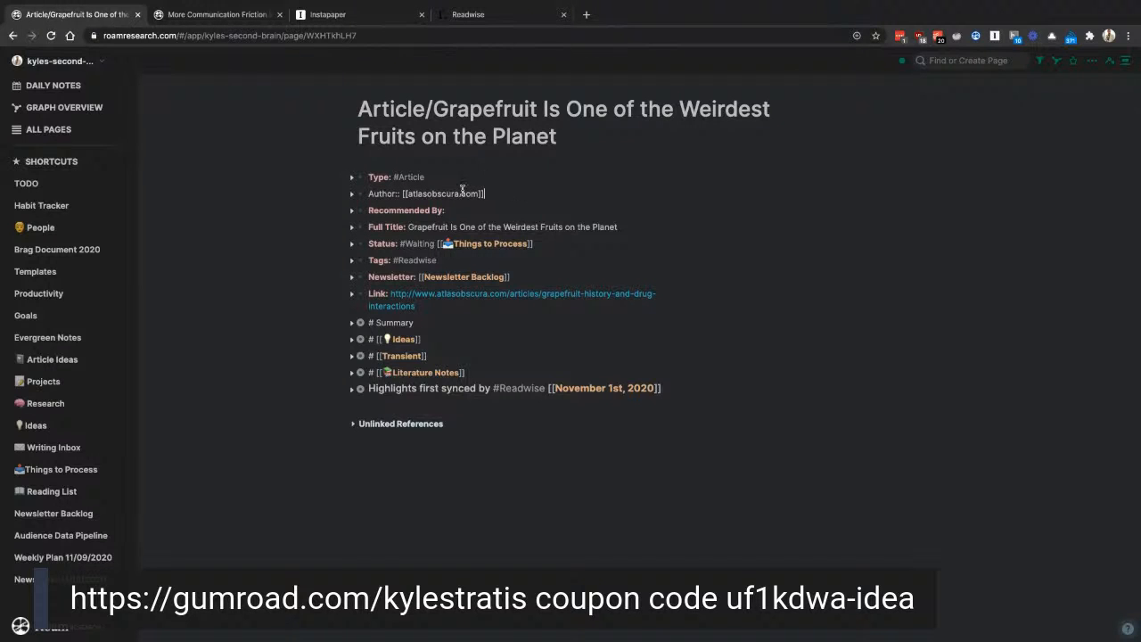
pyautogui.click(493, 297)
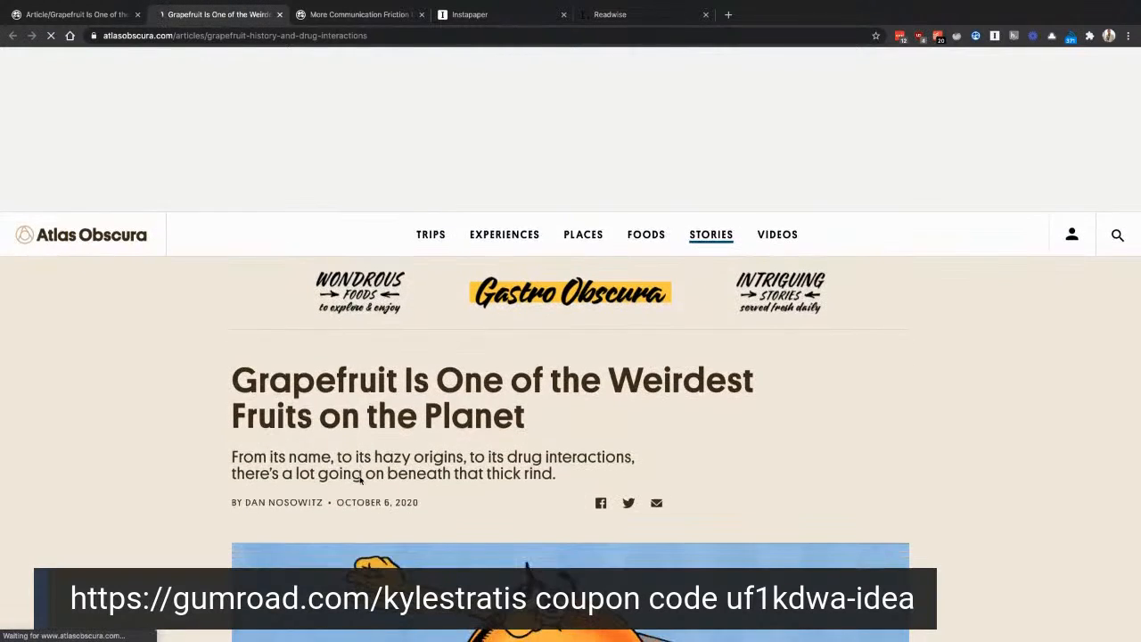
pyautogui.scroll(-3, 356, 482)
pyautogui.moveTo(323, 321); pyautogui.dragTo(246, 323)
pyautogui.hotkey('ctrl', 'c')
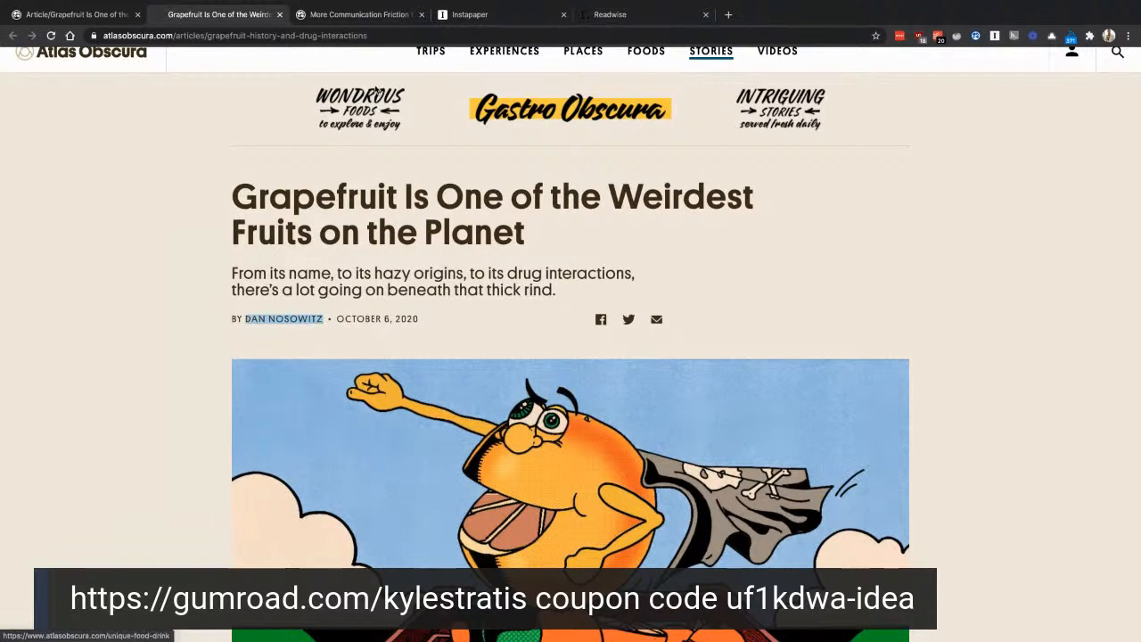
pyautogui.click(98, 16)
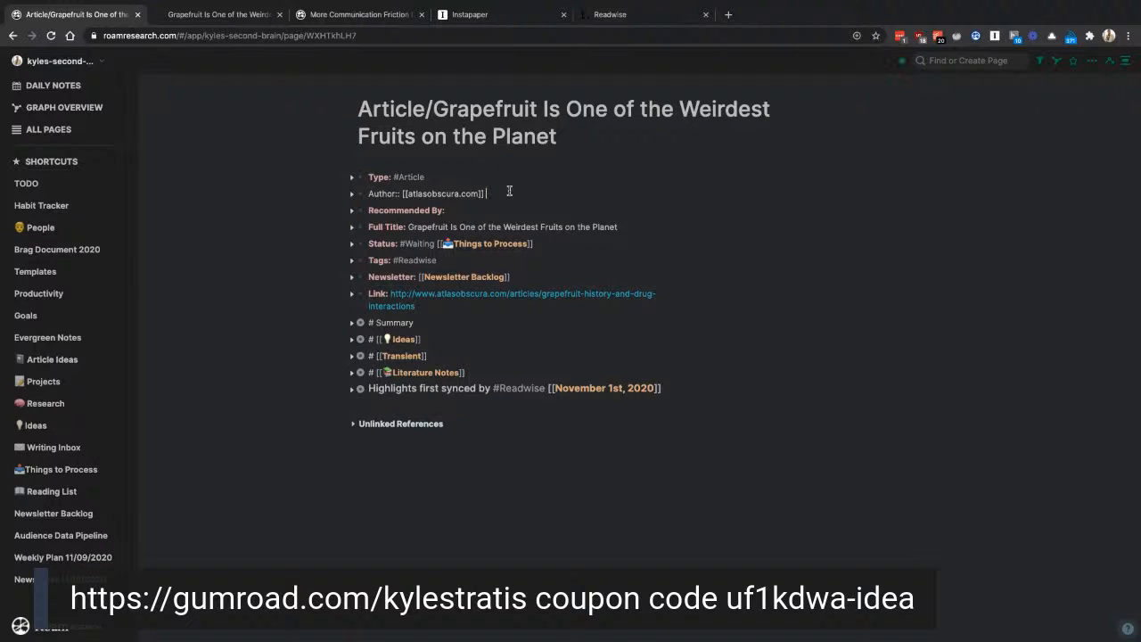
pyautogui.write('[[')
pyautogui.write('[DAN NOSOWITZ](https://www.atlasobscura.com')
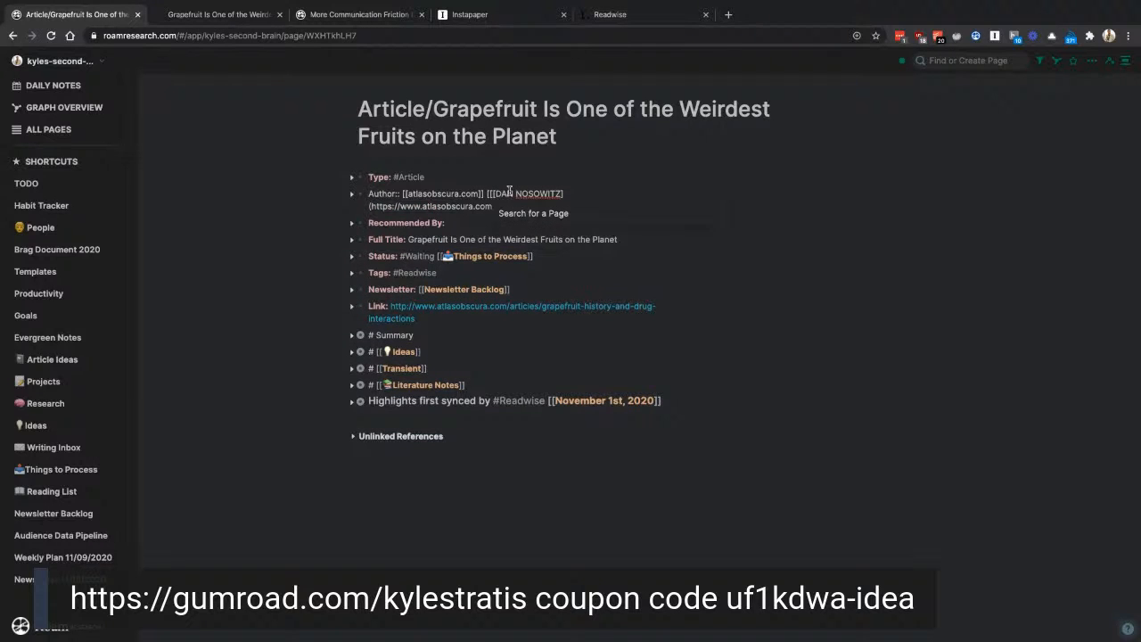
pyautogui.hotkey('ctrl', 'z')
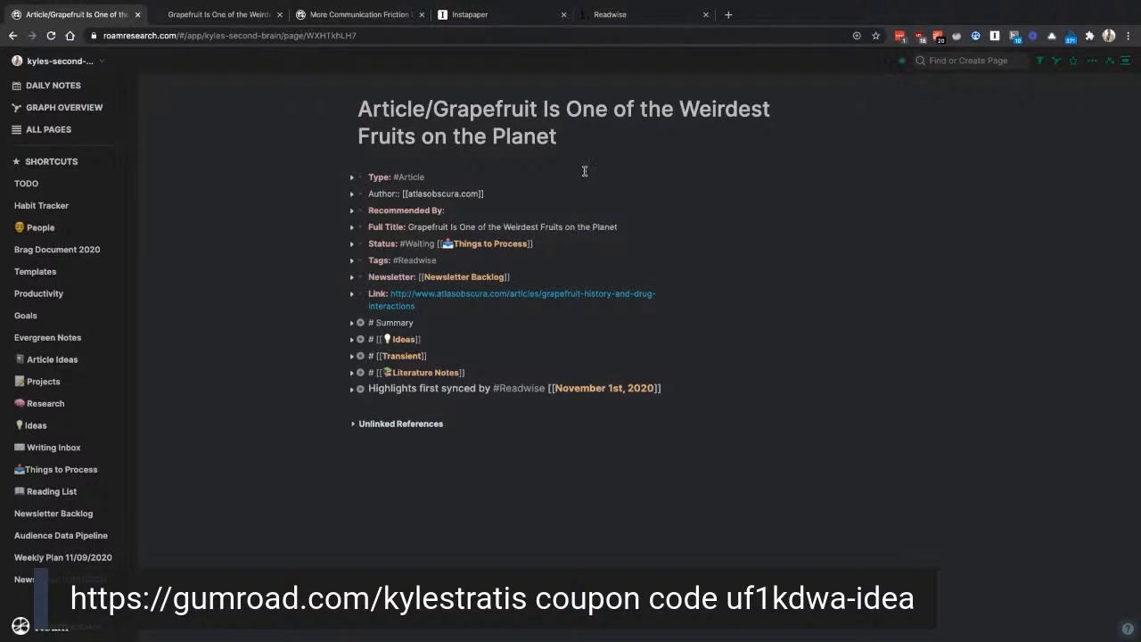
# Step: Add the copied author's name to the Author attribute as a page link after atlasobscura.com, with only the initials of each name capitalized
pyautogui.write('[[')
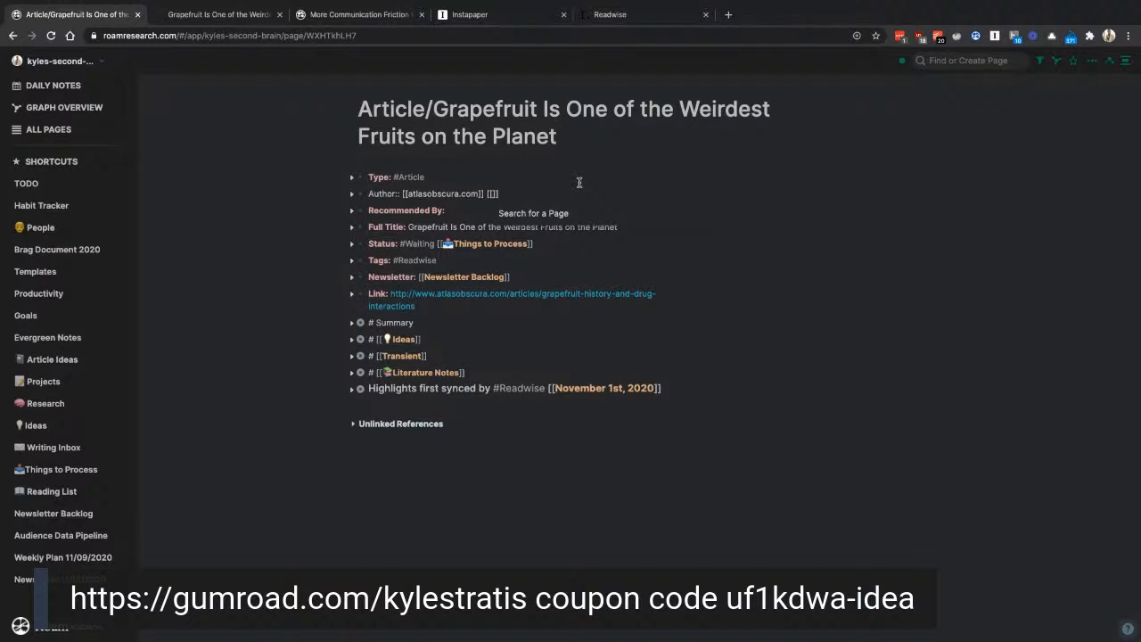
pyautogui.hotkey('ctrl', 'v')
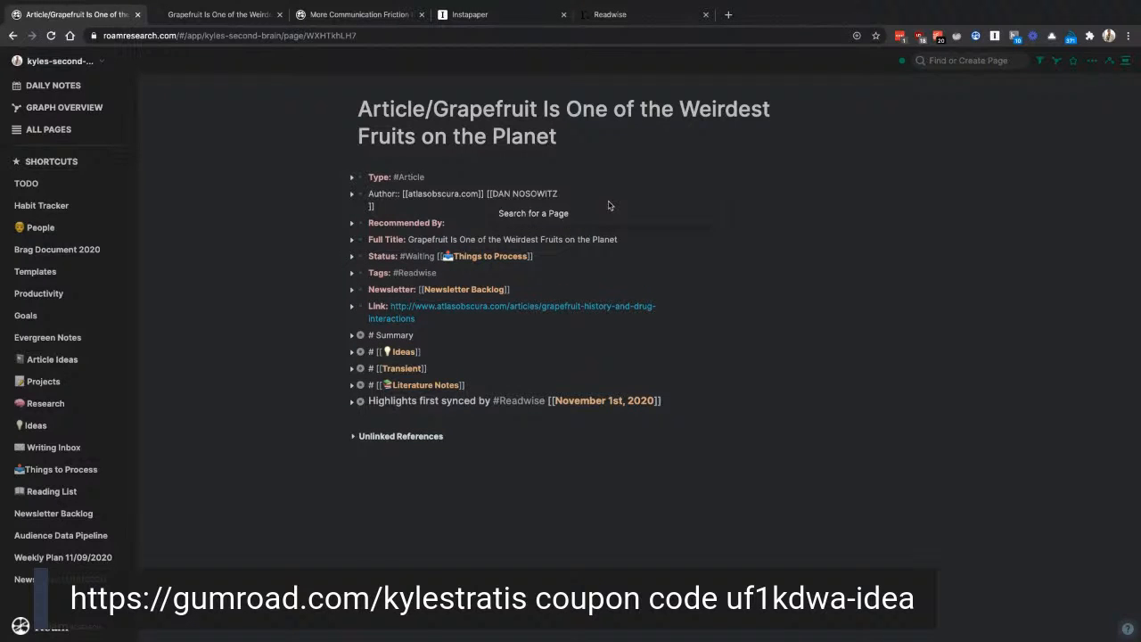
pyautogui.press('BackSpace')
pyautogui.hotkey('shift', 'Left')
pyautogui.hotkey('shift', 'Left')
pyautogui.hotkey('shift', 'Left')
pyautogui.hotkey('shift', 'Left')
pyautogui.hotkey('shift', 'Left')
pyautogui.hotkey('shift', 'Left')
pyautogui.hotkey('shift', 'Left')
pyautogui.write('osowitz')
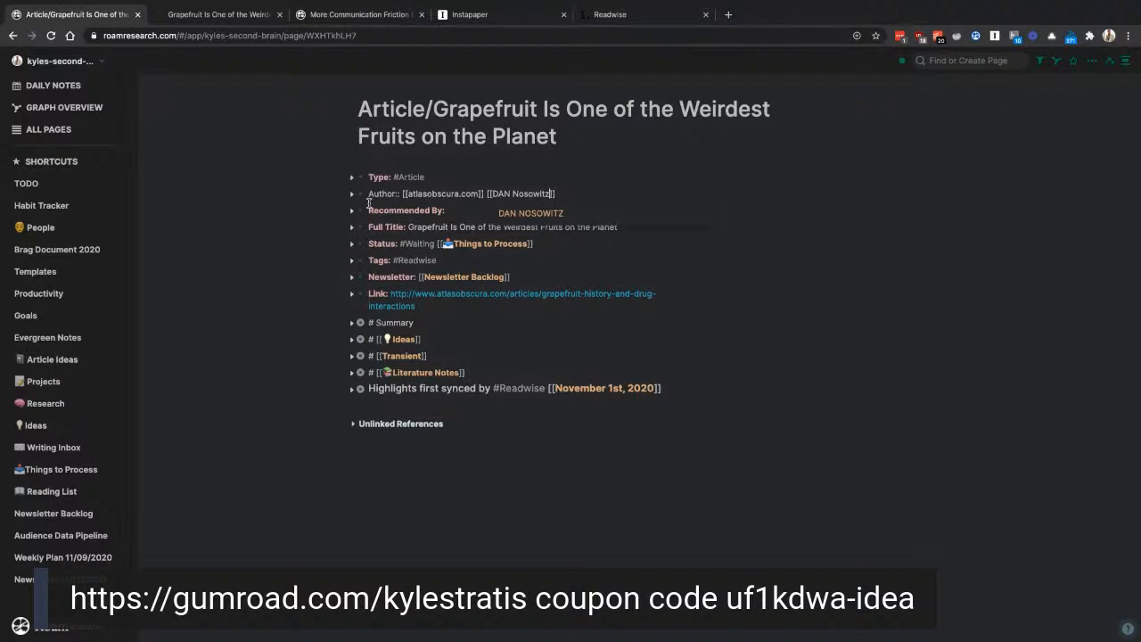
pyautogui.press('Left')
pyautogui.press('Left')
pyautogui.press('Left')
pyautogui.hotkey('shift', 'Left')
pyautogui.hotkey('shift', 'Left')
pyautogui.write('an')
pyautogui.click(686, 173)
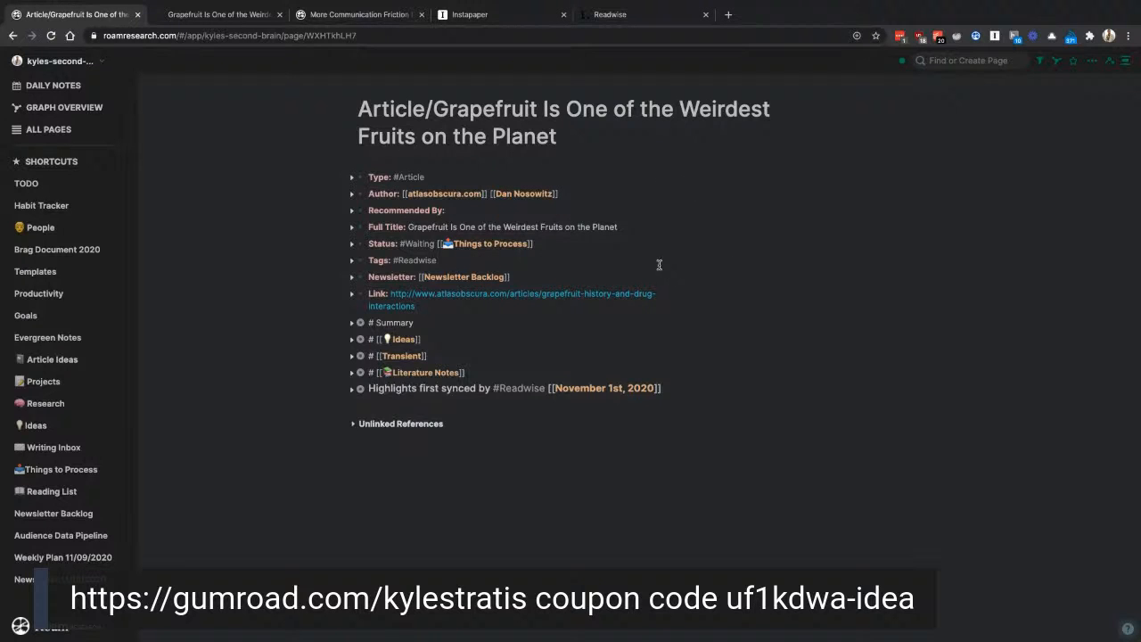
# Step: Review the article's Recommended By, Full Title and Status attributes, highlighting the word "Waiting" in the status
pyautogui.click(587, 207)
pyautogui.click(615, 223)
pyautogui.click(577, 240)
pyautogui.doubleClick(523, 243)
pyautogui.click(542, 245)
pyautogui.doubleClick(418, 244)
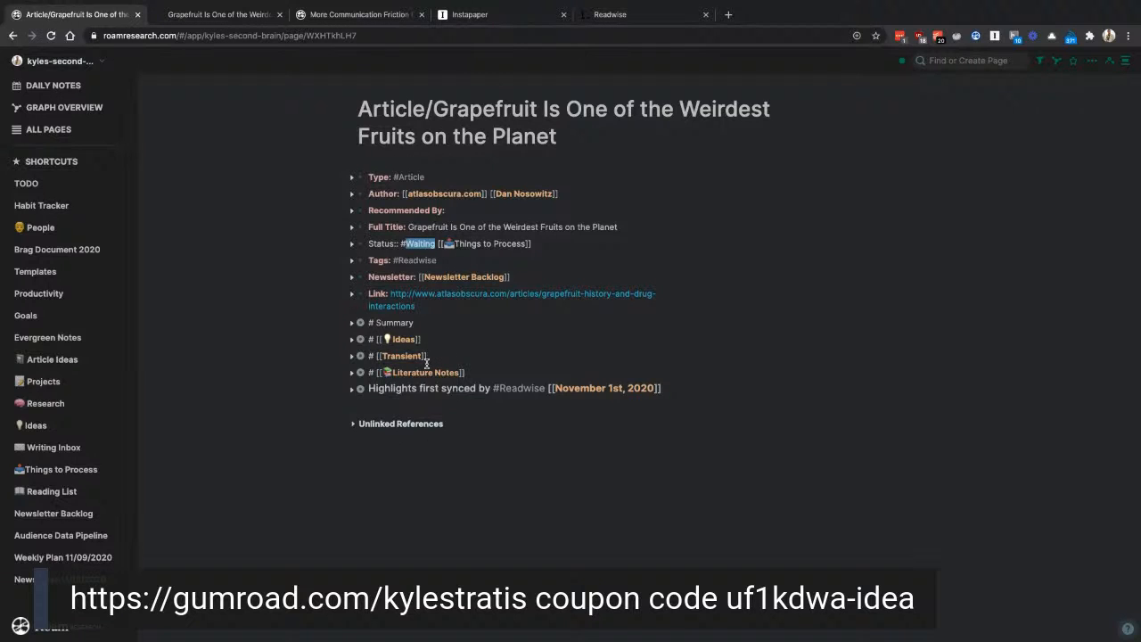
# Step: Add #Biology, #Pharmaceuticals, #Pharmacology and #Food to the article's Tags attribute, and select the URL in its Link attribute
pyautogui.click(459, 260)
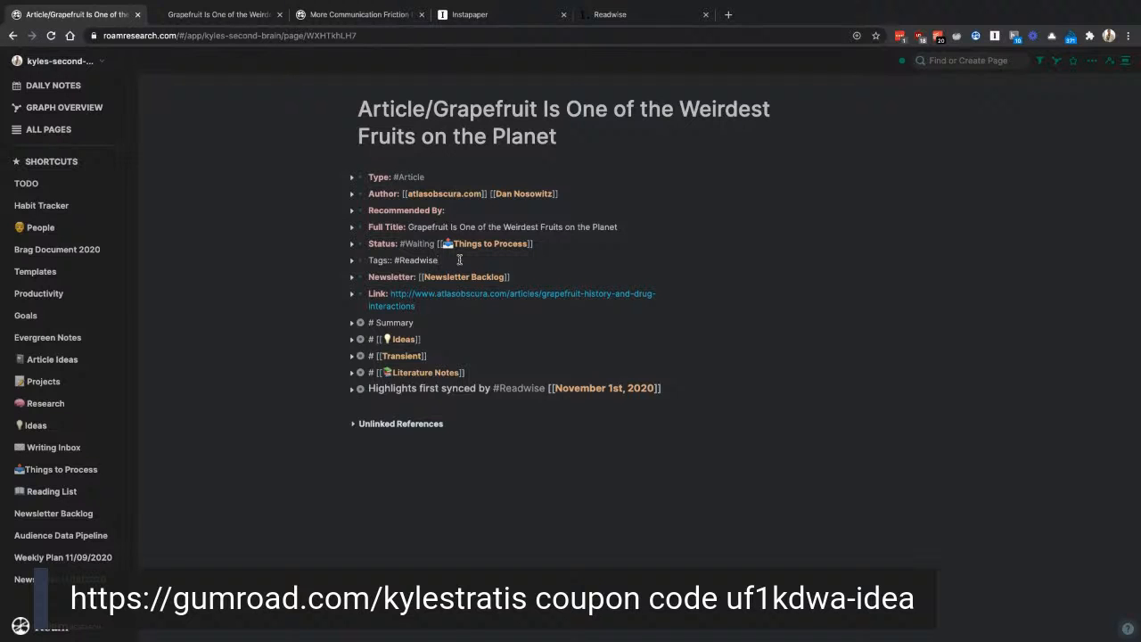
pyautogui.write('#B')
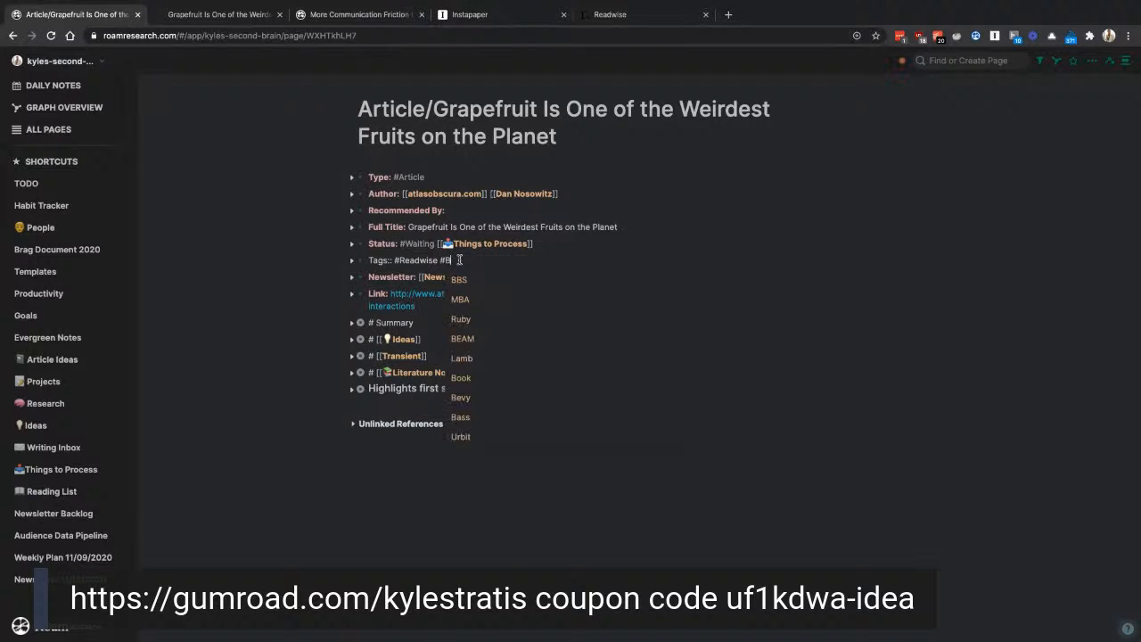
pyautogui.write('iology #')
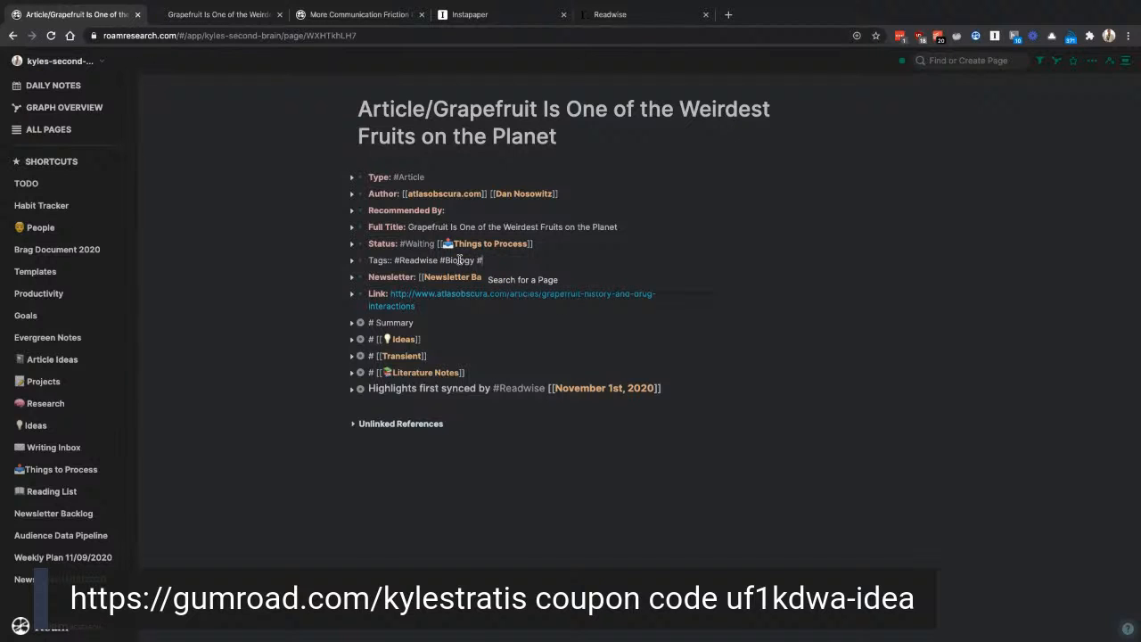
pyautogui.write('Pharmaceuticals #Pharm')
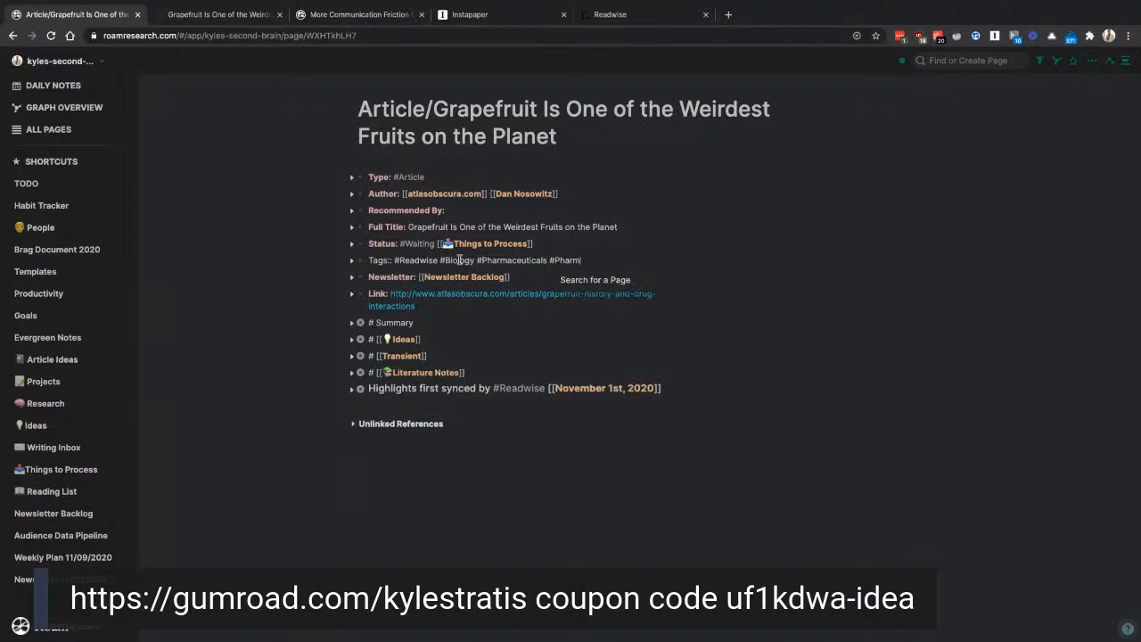
pyautogui.write('acology #Food')
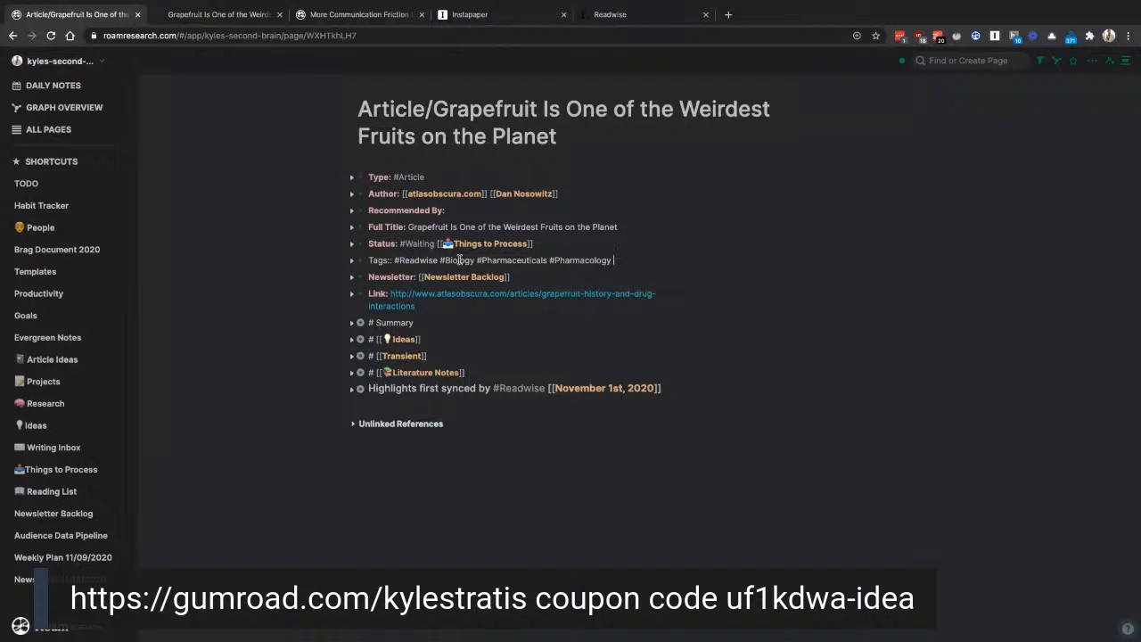
pyautogui.click(483, 305)
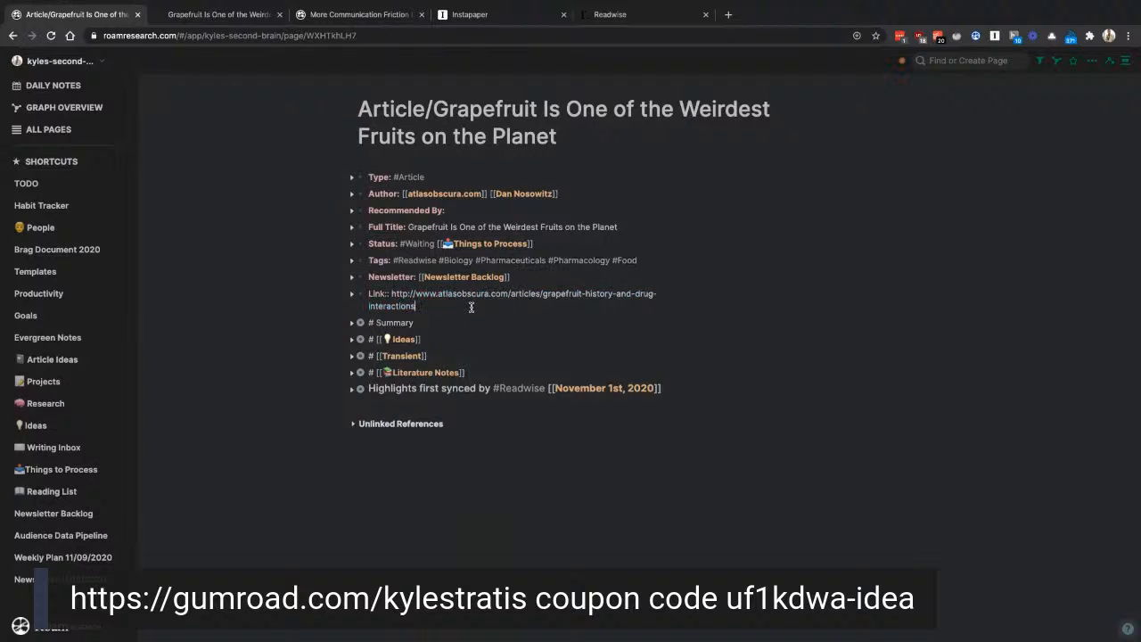
pyautogui.moveTo(415, 306); pyautogui.dragTo(391, 295)
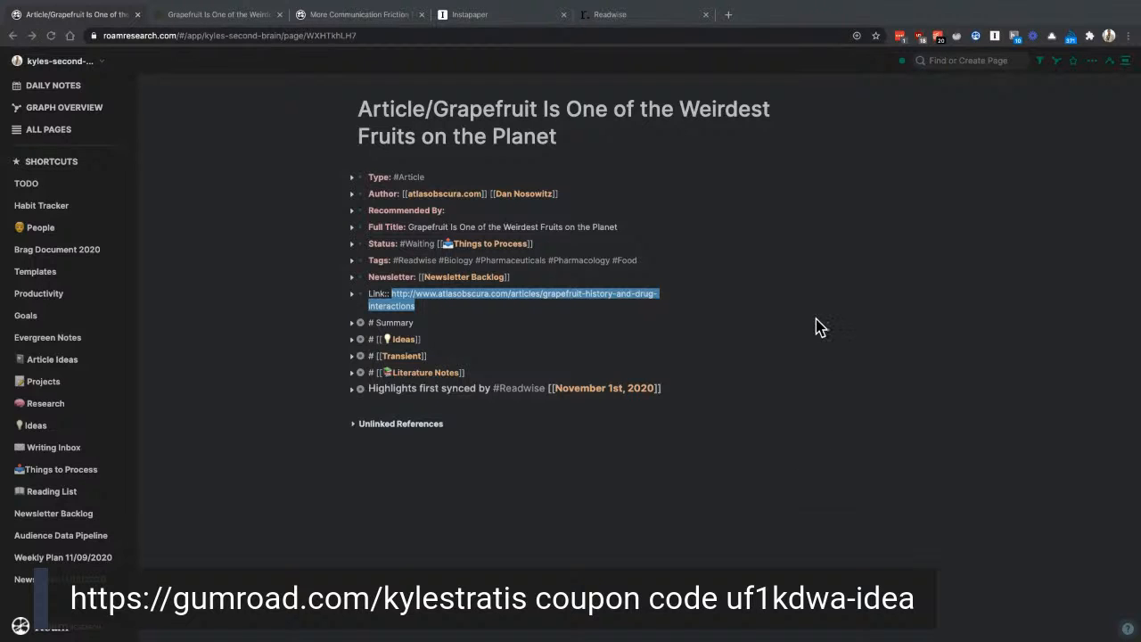
# Step: Turn the Summary, Ideas, Transient and Literature Notes blocks into real headings by removing their literal # marks
pyautogui.press('Escape')
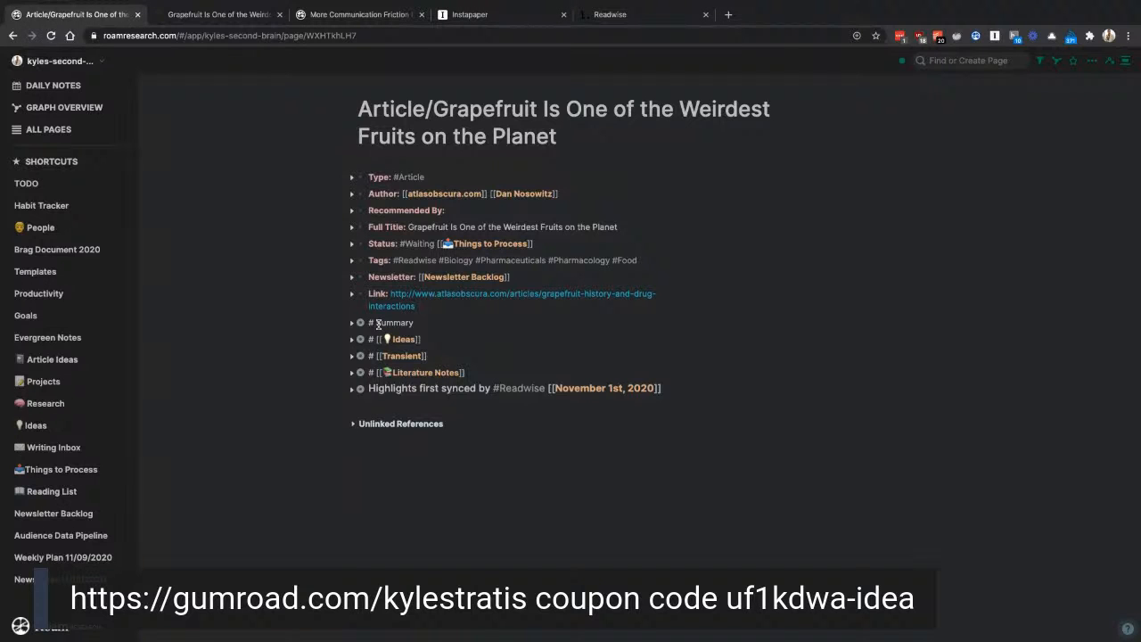
pyautogui.click(435, 339)
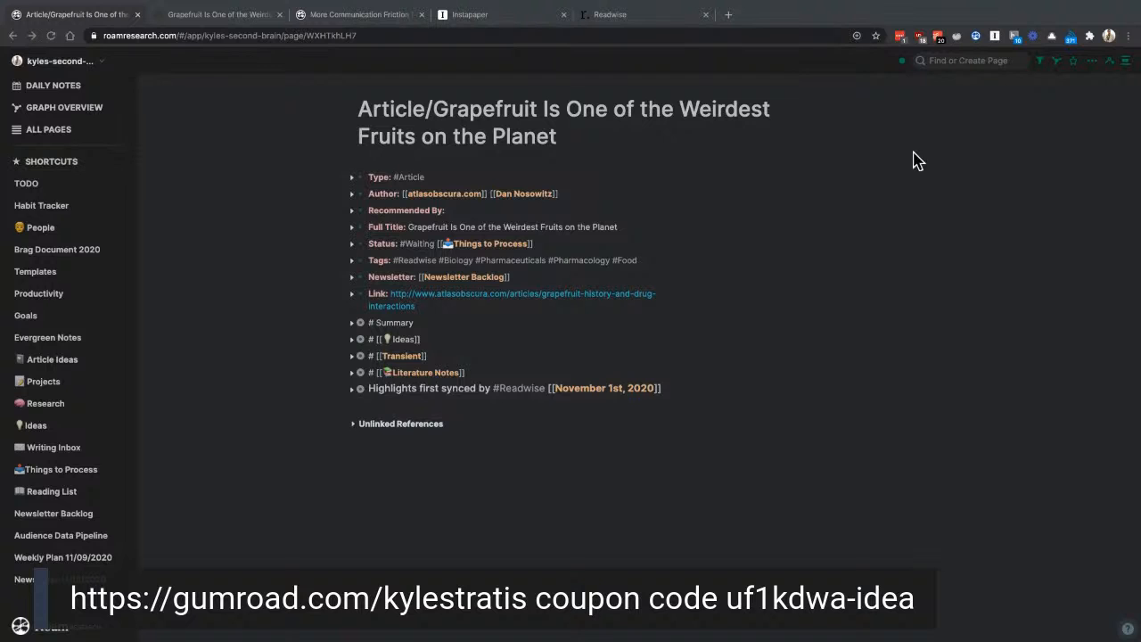
pyautogui.click(437, 346)
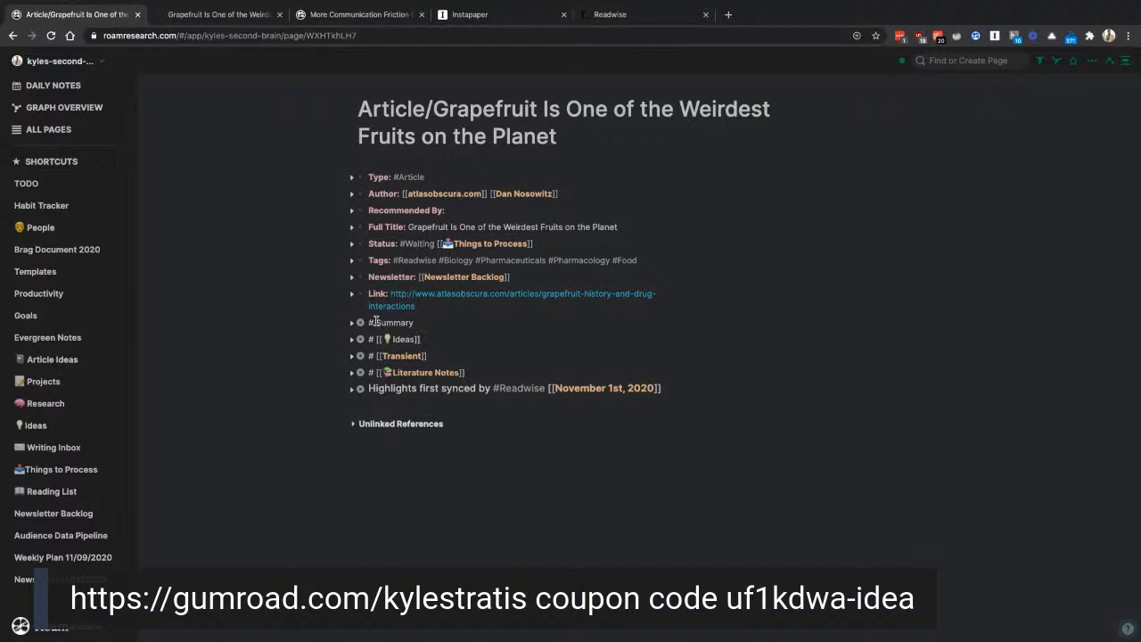
pyautogui.click(375, 322)
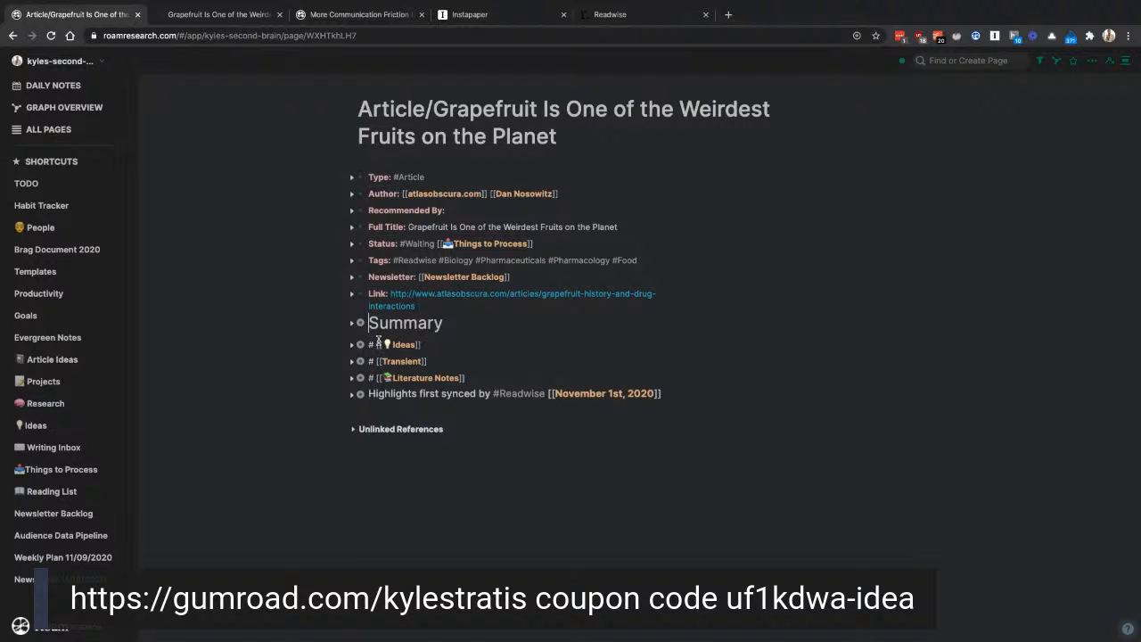
pyautogui.click(376, 342)
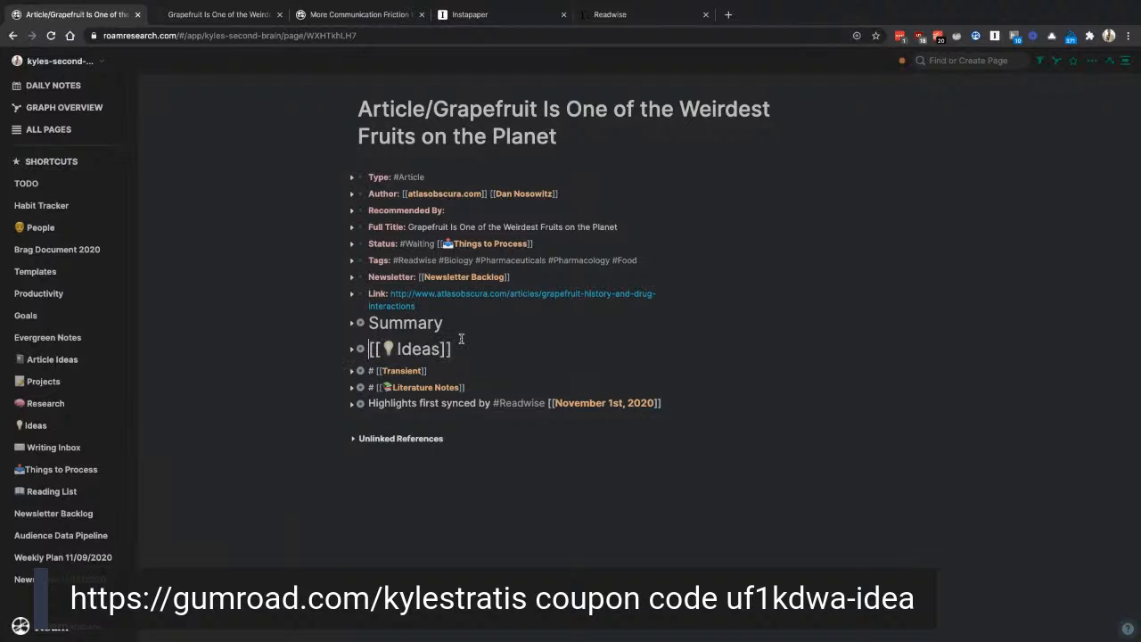
pyautogui.click(375, 375)
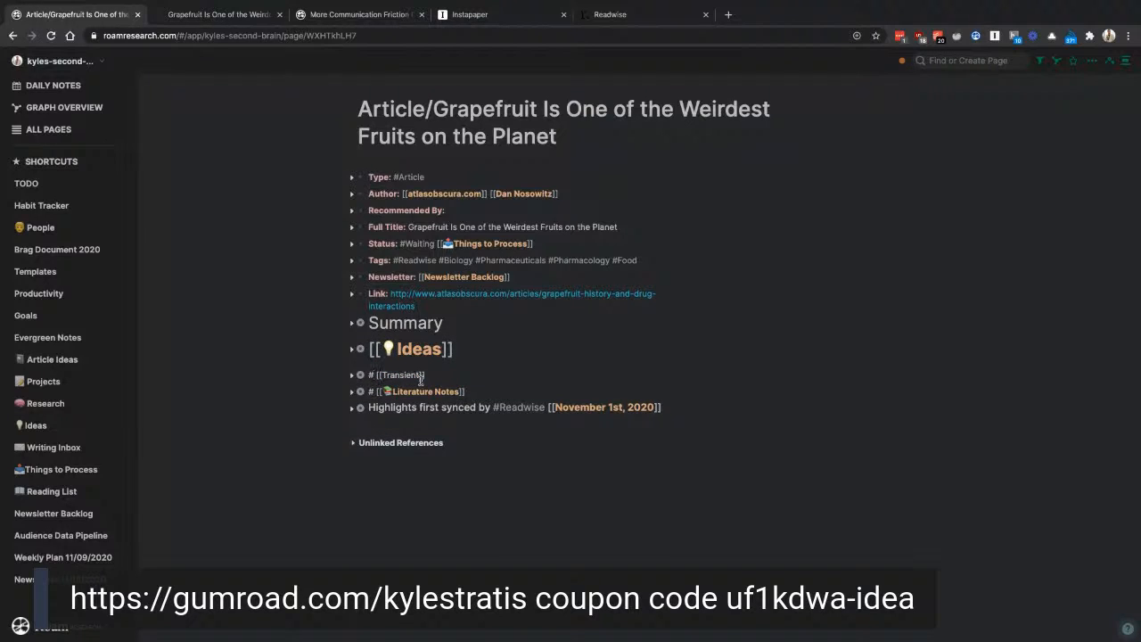
pyautogui.hotkey('ctrl', 'Right')
pyautogui.hotkey('ctrl', 'Left')
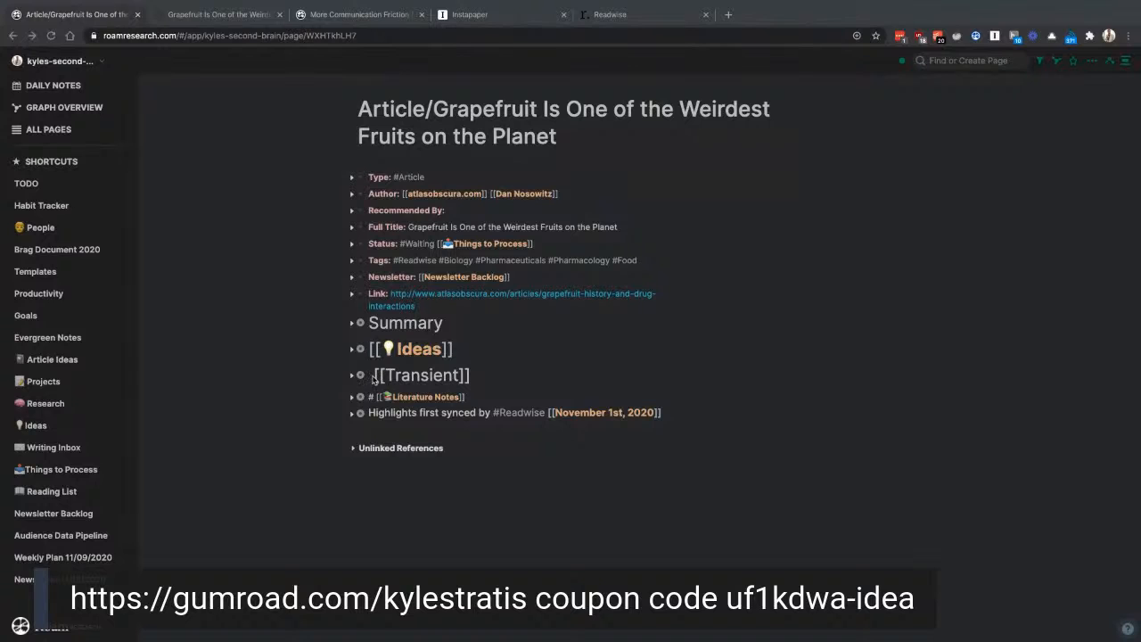
pyautogui.press('Delete')
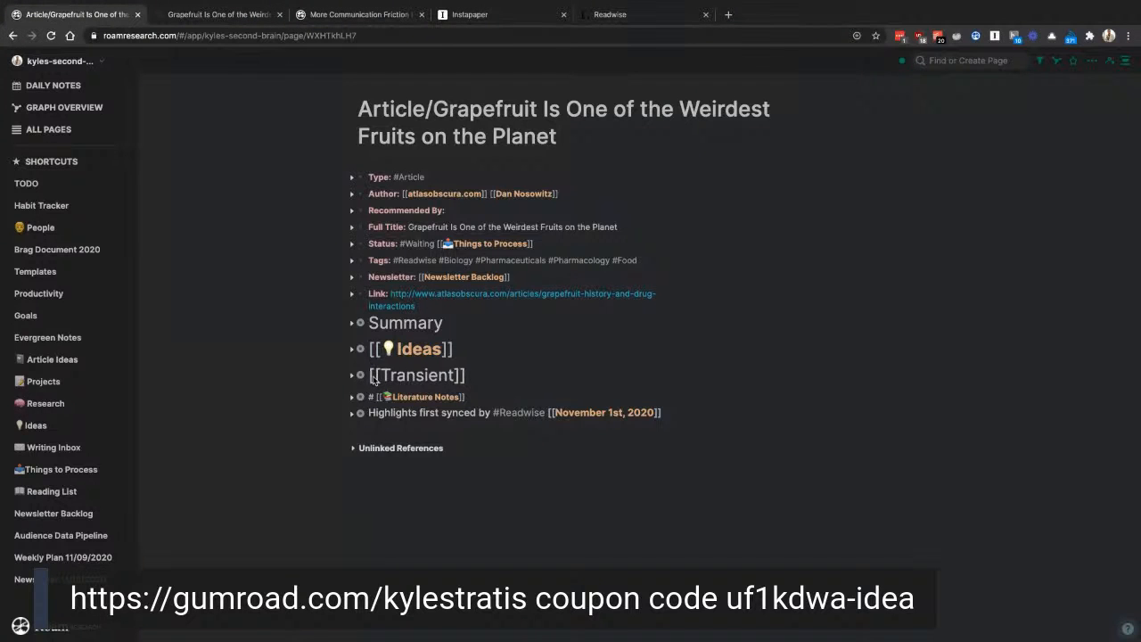
pyautogui.click(371, 397)
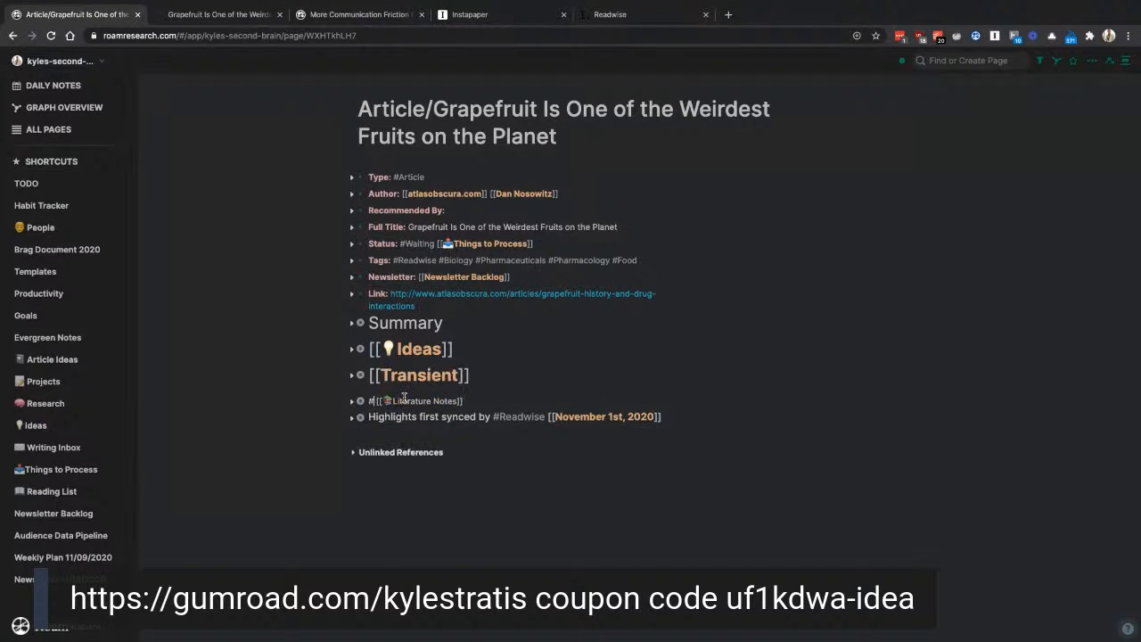
pyautogui.press('BackSpace')
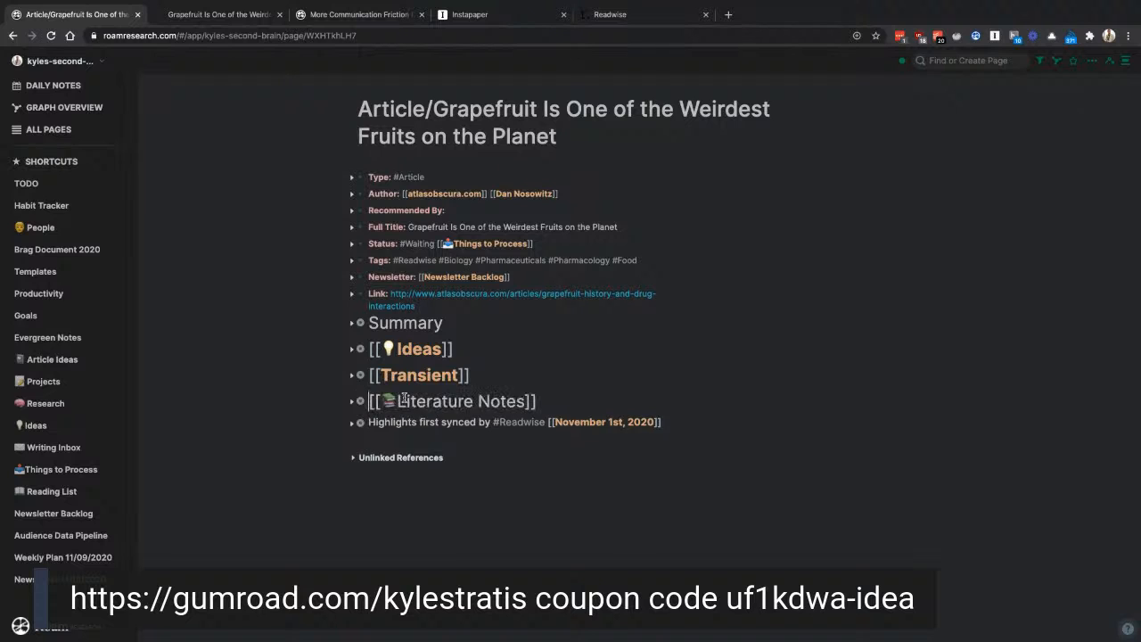
# Step: Expand the Summary, Ideas, Transient, Literature Notes and Readwise highlights blocks and look through their contents
pyautogui.click(352, 324)
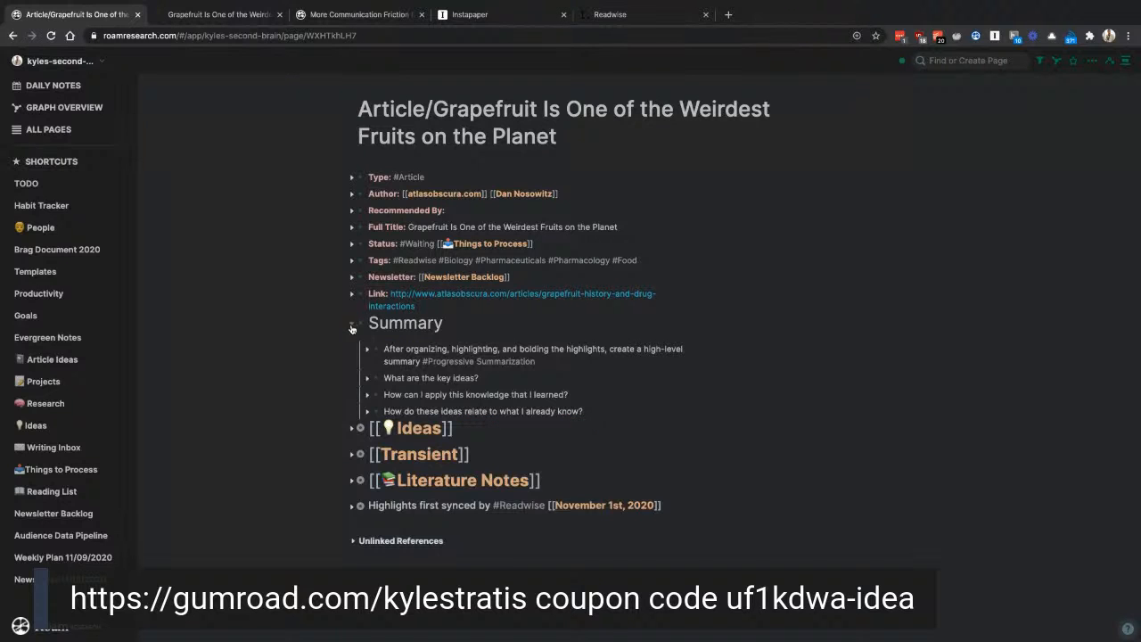
pyautogui.click(351, 429)
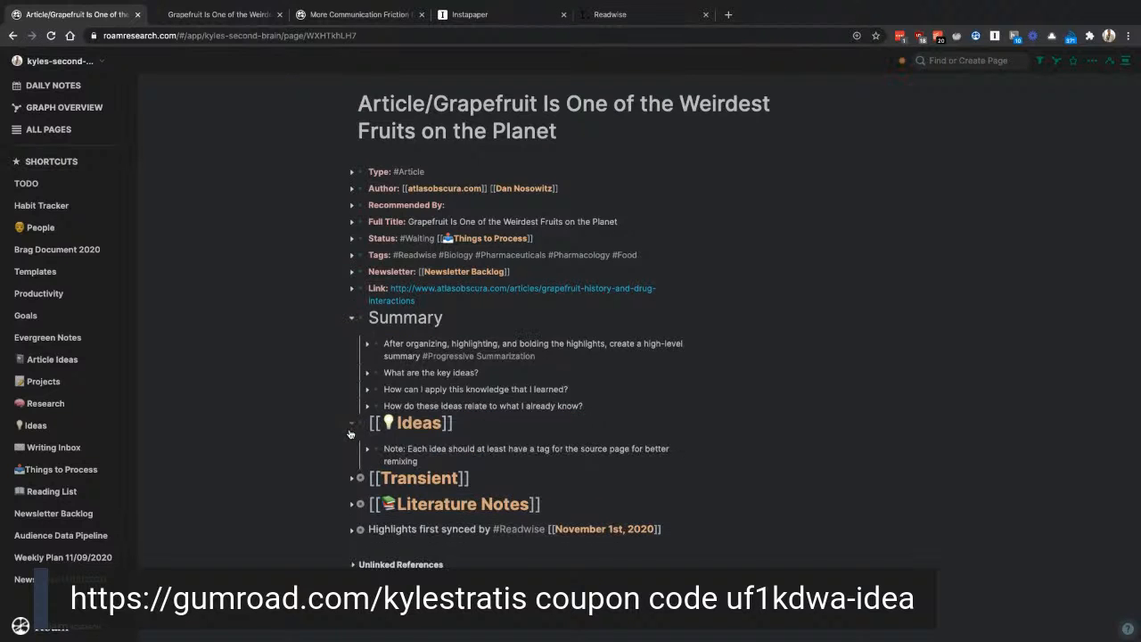
pyautogui.click(352, 479)
pyautogui.scroll(-1, 352, 532)
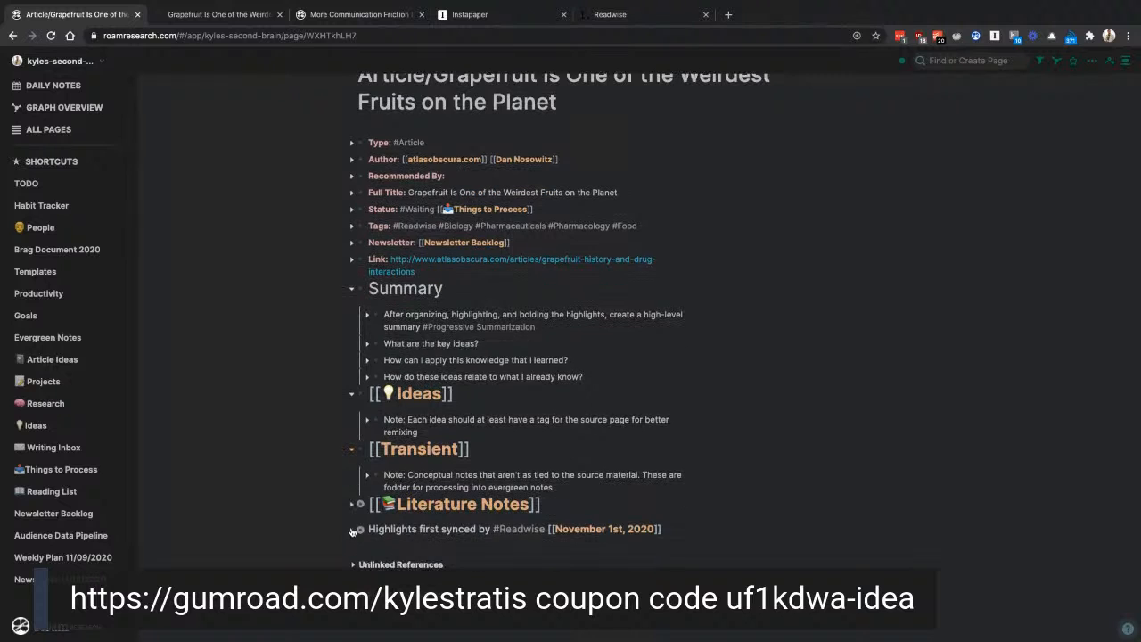
pyautogui.click(353, 508)
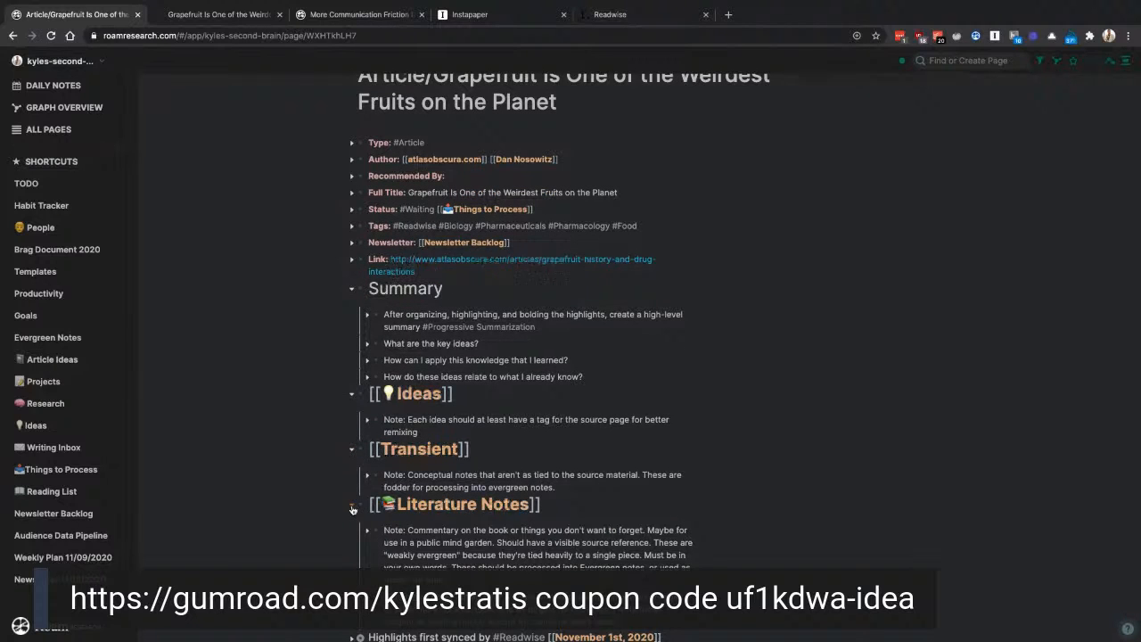
pyautogui.scroll(-3, 352, 508)
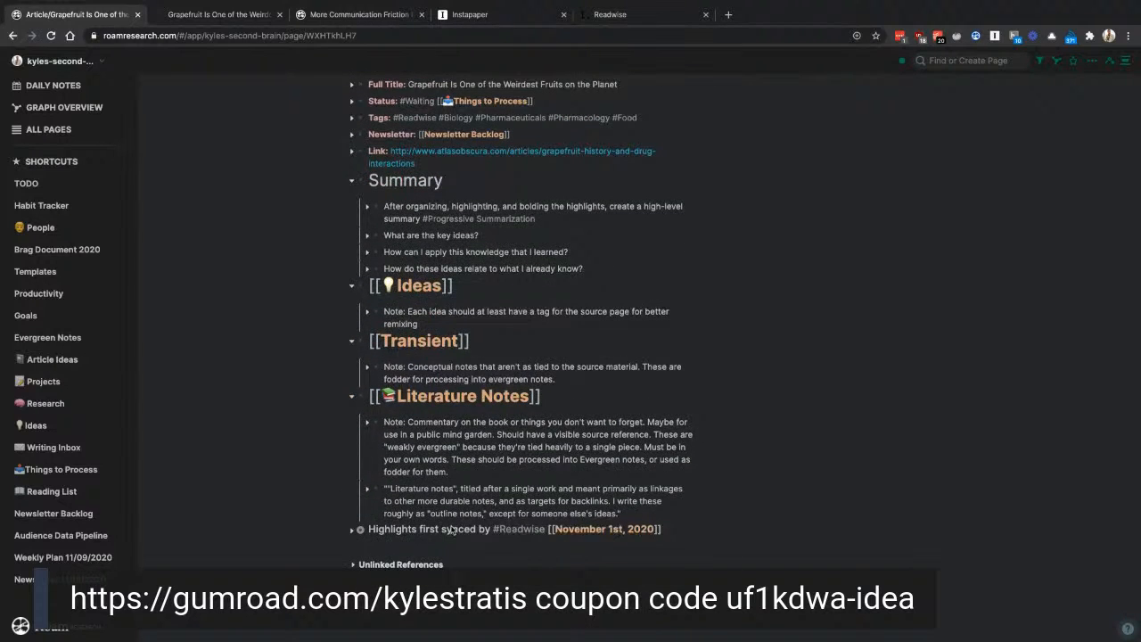
pyautogui.scroll(1, 354, 551)
pyautogui.click(353, 544)
pyautogui.scroll(-3, 511, 524)
pyautogui.scroll(-5, 511, 524)
pyautogui.scroll(3, 511, 524)
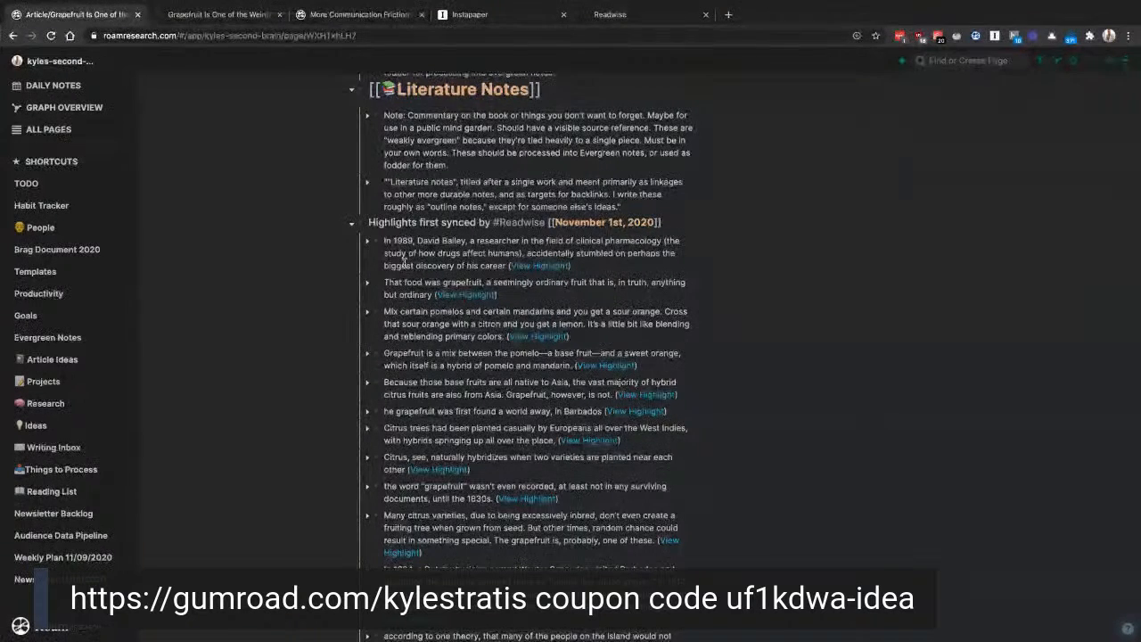
# Step: Bold the phrase "perhaps the biggest discovery of his career" in the first Readwise highlight
pyautogui.moveTo(629, 255); pyautogui.dragTo(506, 265)
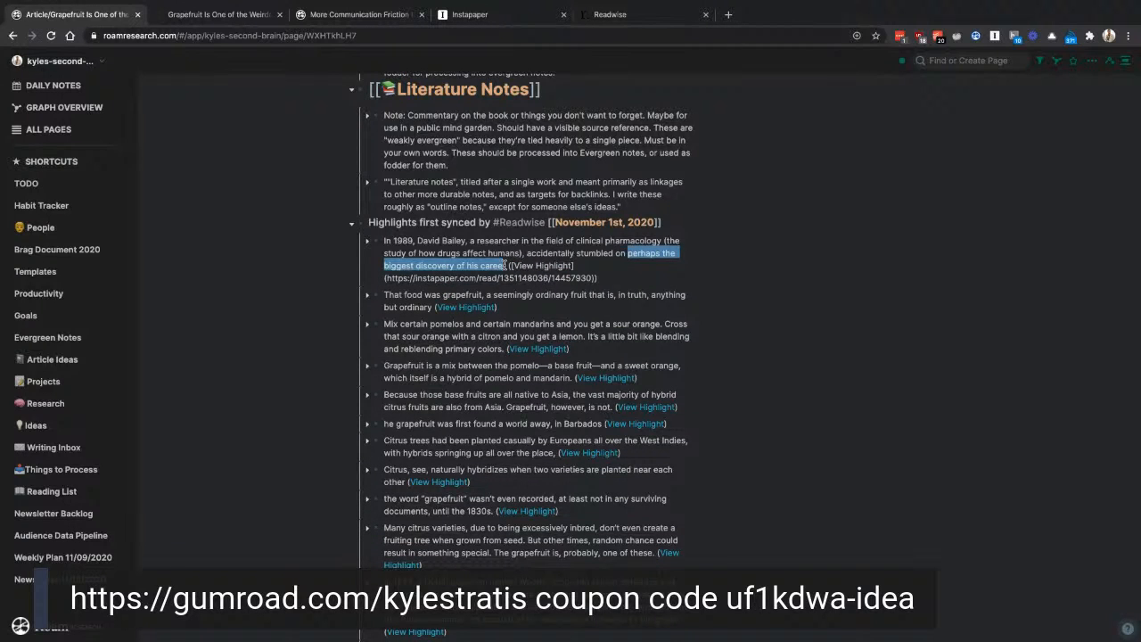
pyautogui.hotkey('ctrl', 'b')
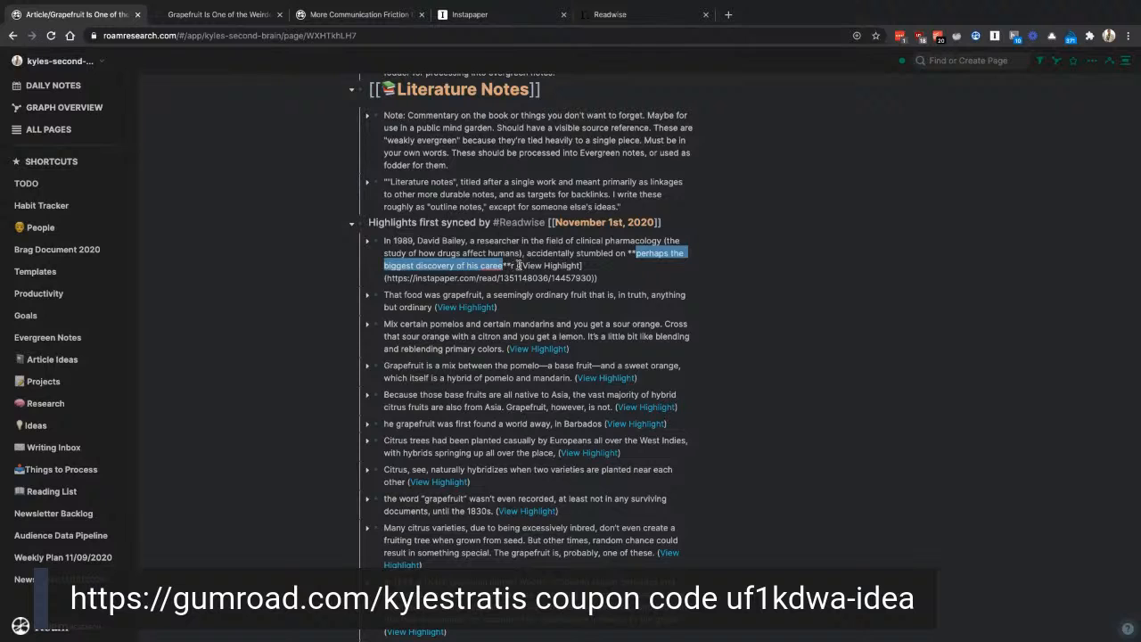
pyautogui.click(509, 264)
pyautogui.press('BackSpace')
pyautogui.press('BackSpace')
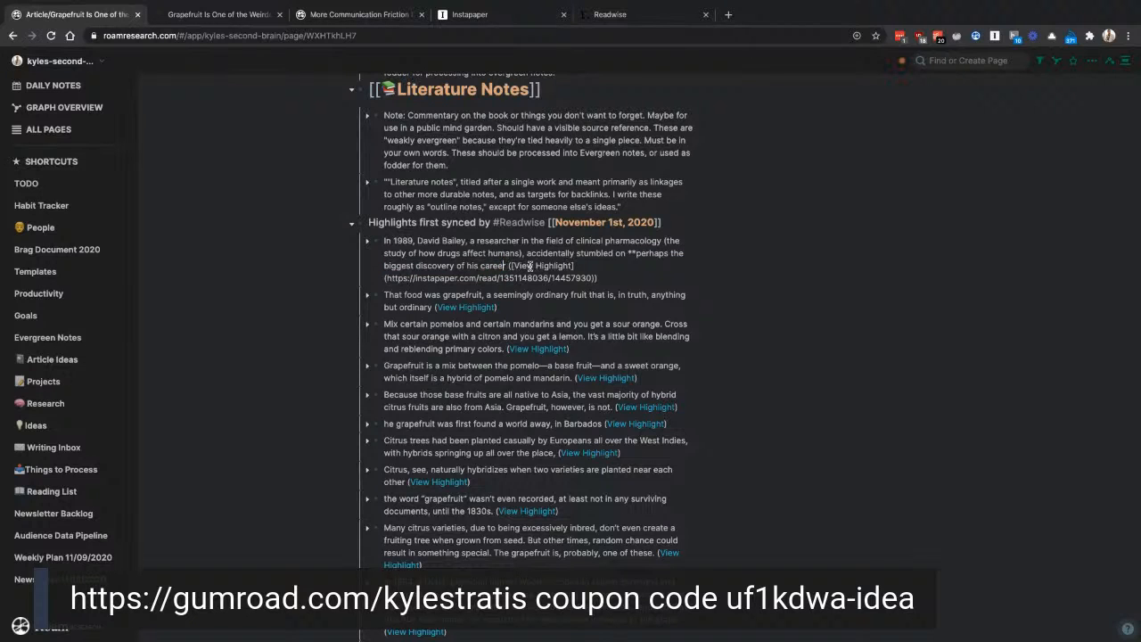
pyautogui.write('**')
# Step: Add the nested note "Why is this a big discovery?" under the first Readwise highlight
pyautogui.click(617, 280)
pyautogui.press('Return')
pyautogui.press('Tab')
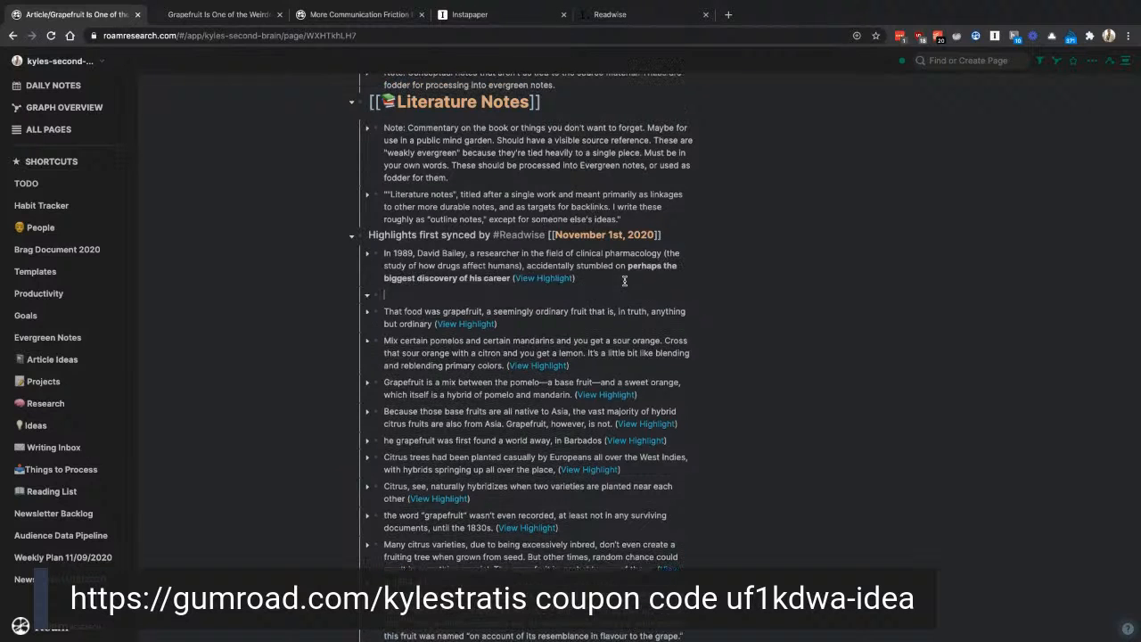
pyautogui.write('Why is this a big discovery?')
pyautogui.scroll(-1, 656, 351)
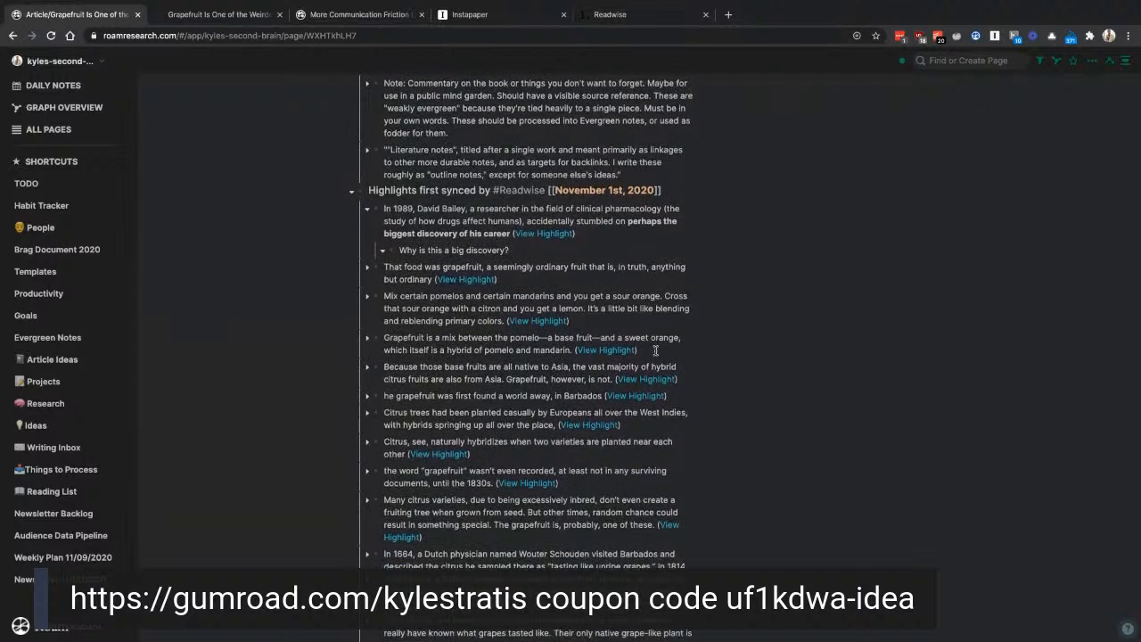
pyautogui.doubleClick(462, 267)
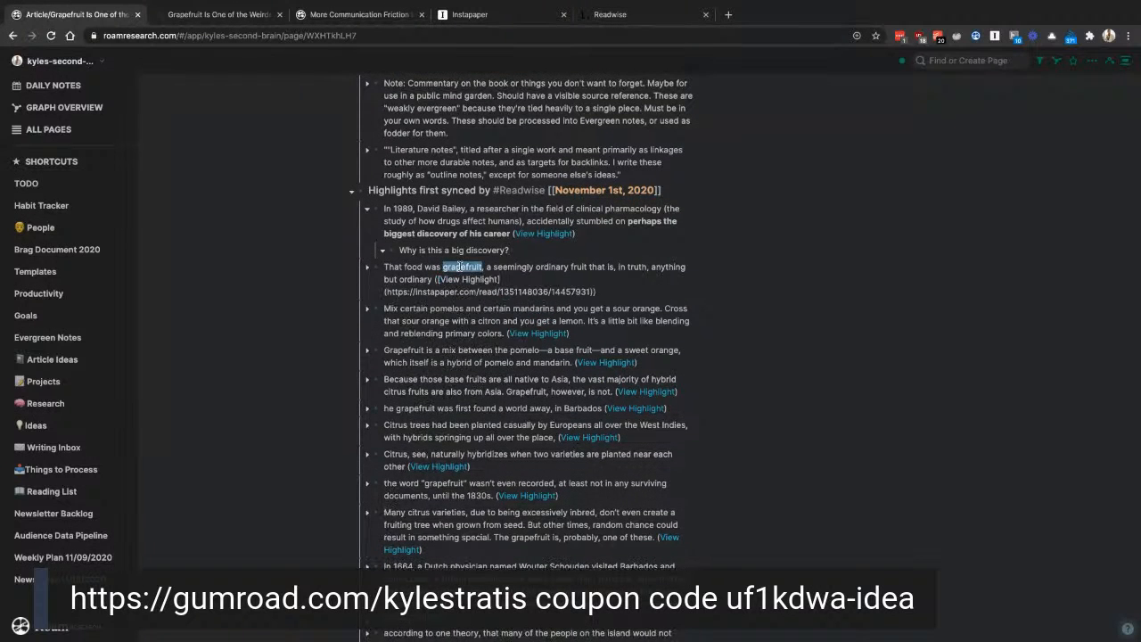
pyautogui.scroll(1, 583, 284)
pyautogui.click(484, 257)
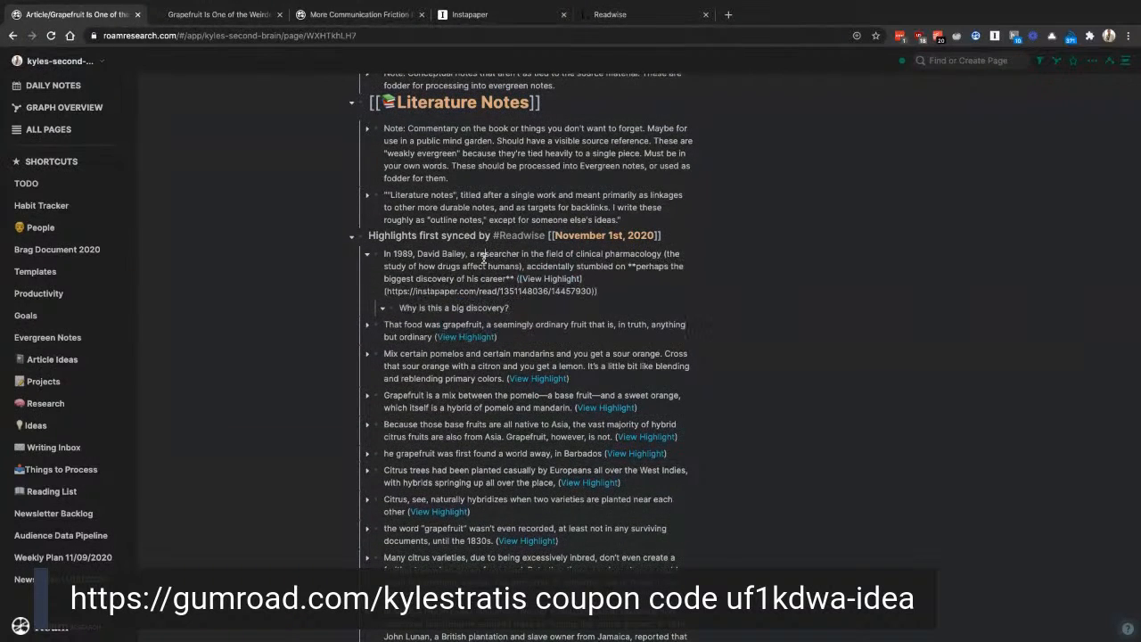
pyautogui.click(481, 398)
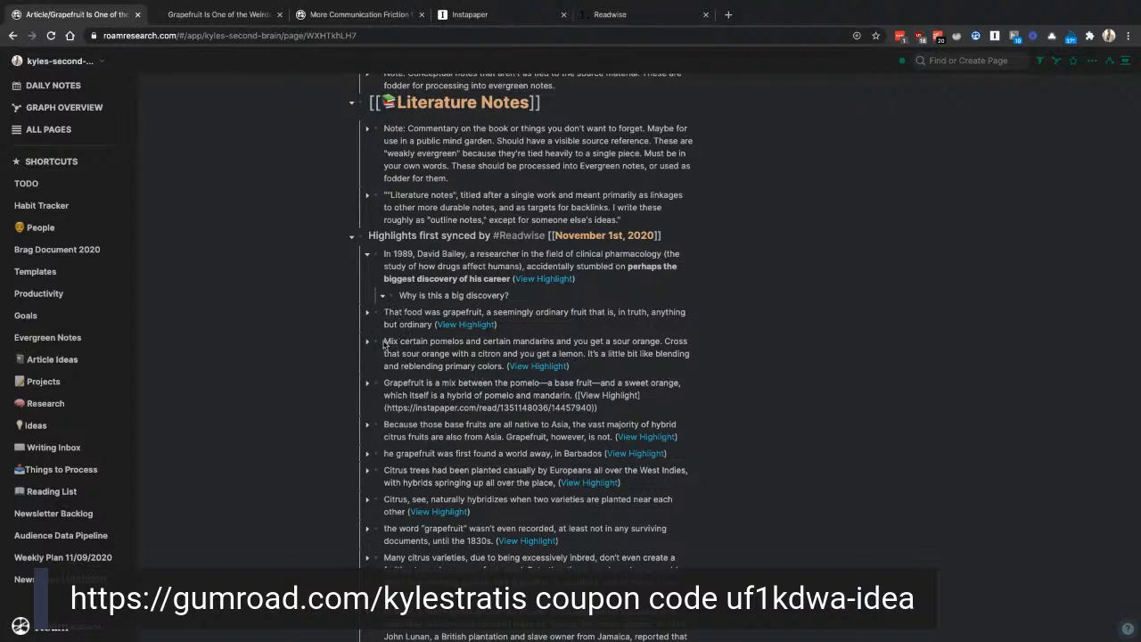
# Step: Bold the whole highlight about mixing pomelos and mandarins, from "Mix certain pomelos" through "reblending primary colors"
pyautogui.moveTo(384, 341); pyautogui.dragTo(449, 346)
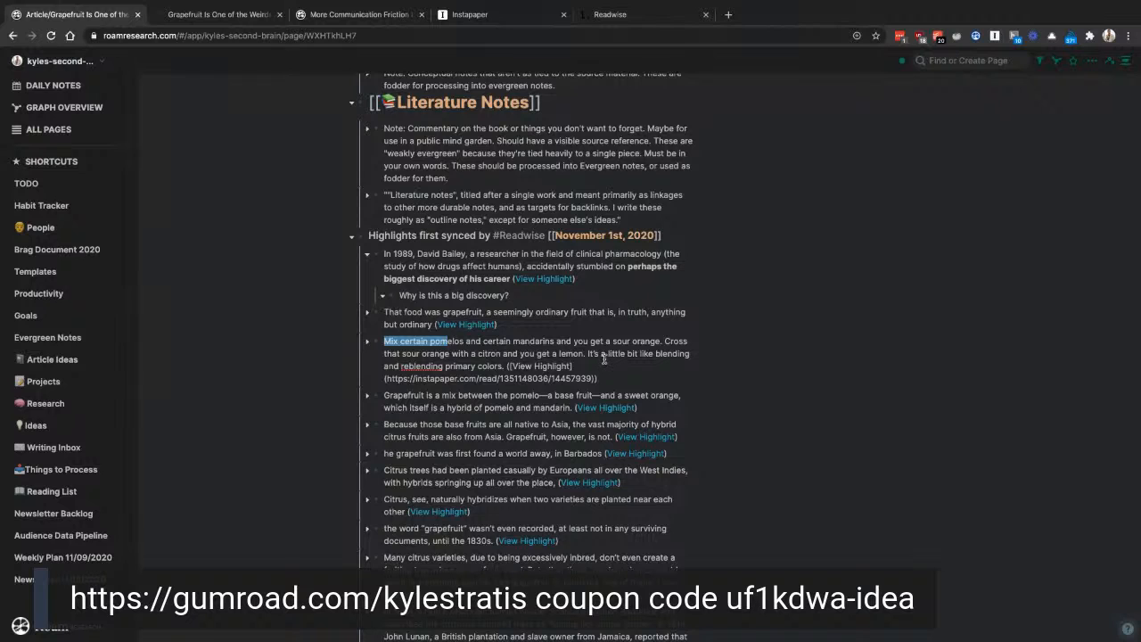
pyautogui.keyDown('shift'); pyautogui.click(503, 366); pyautogui.keyUp('shift')
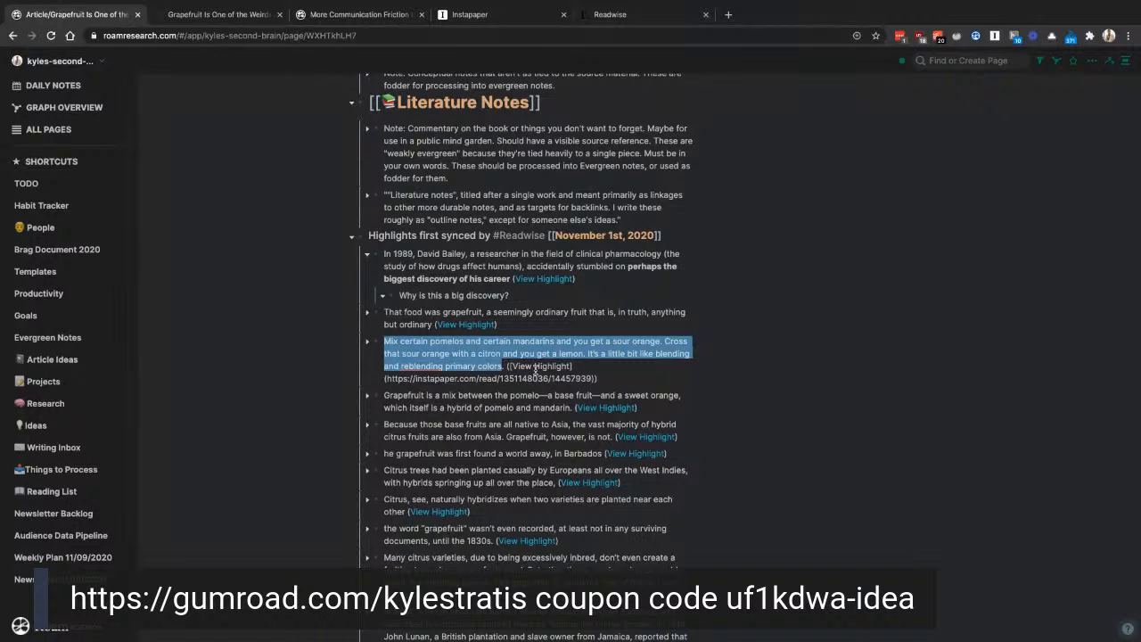
pyautogui.hotkey('ctrl', 'b')
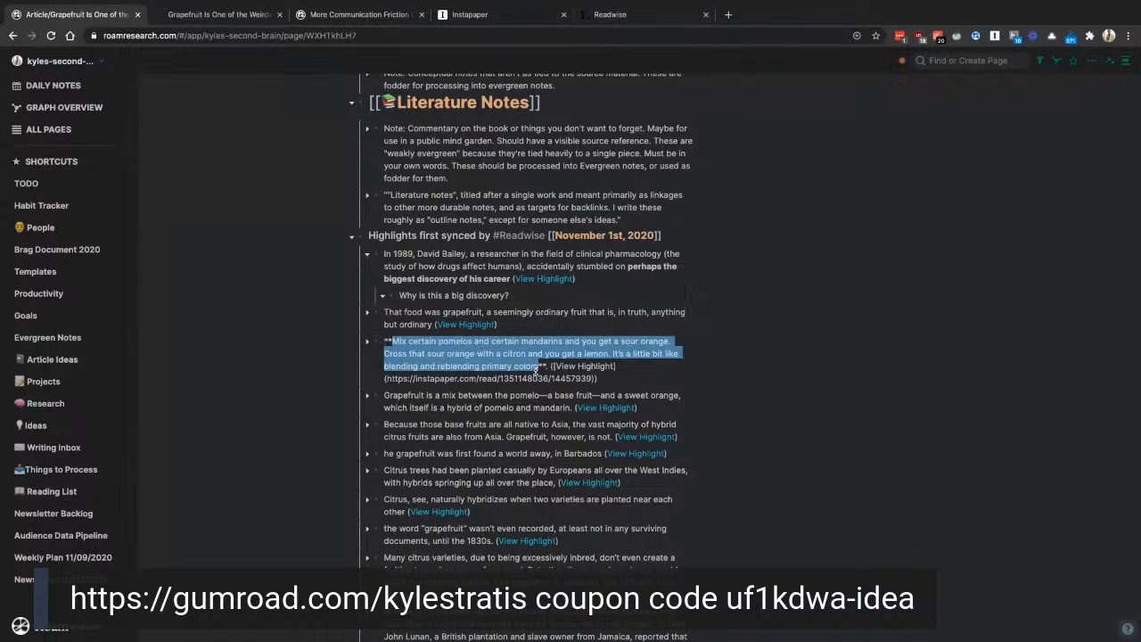
pyautogui.click(852, 332)
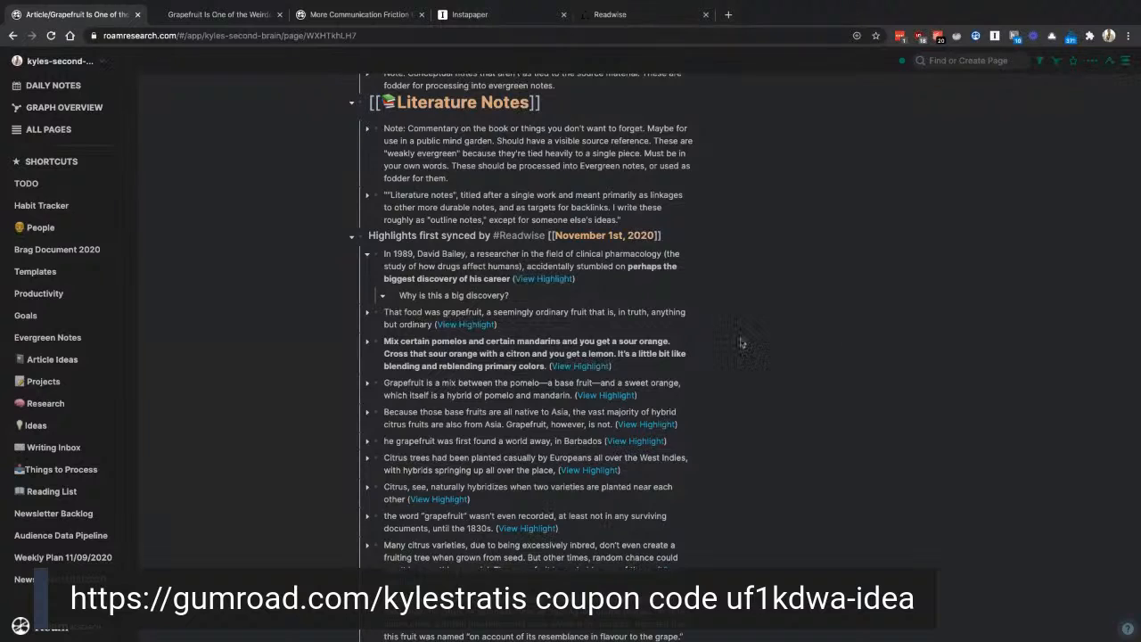
# Step: Bold "Grapefruit is a mix between the pomelo—a base fruit—and a sweet orange" in the highlight about the grapefruit's origin
pyautogui.scroll(1, 740, 344)
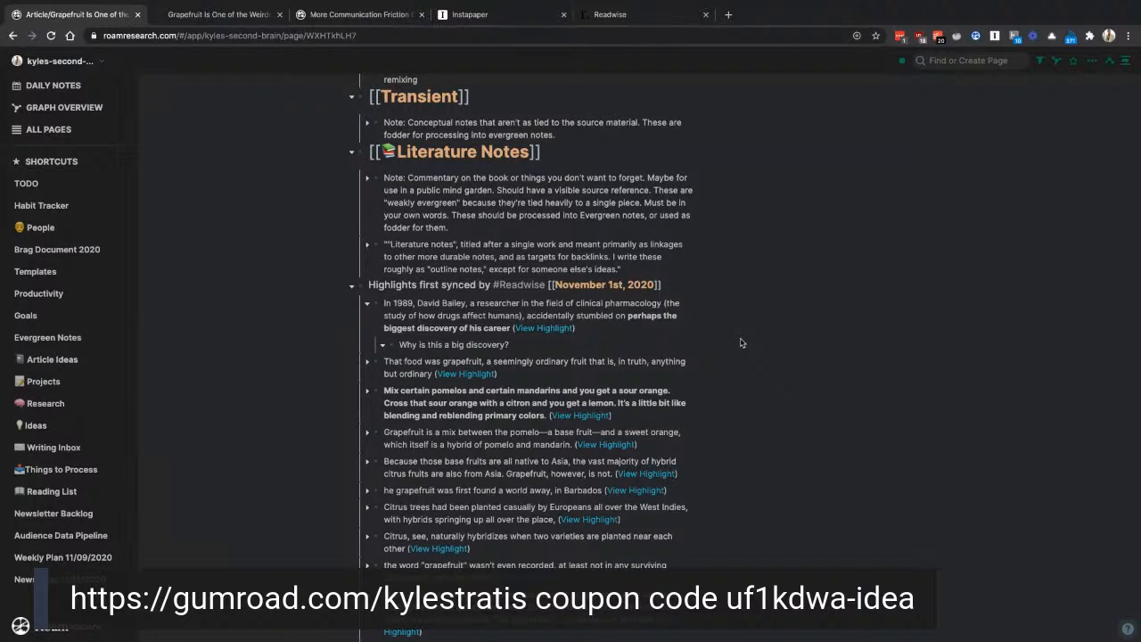
pyautogui.scroll(-3, 733, 348)
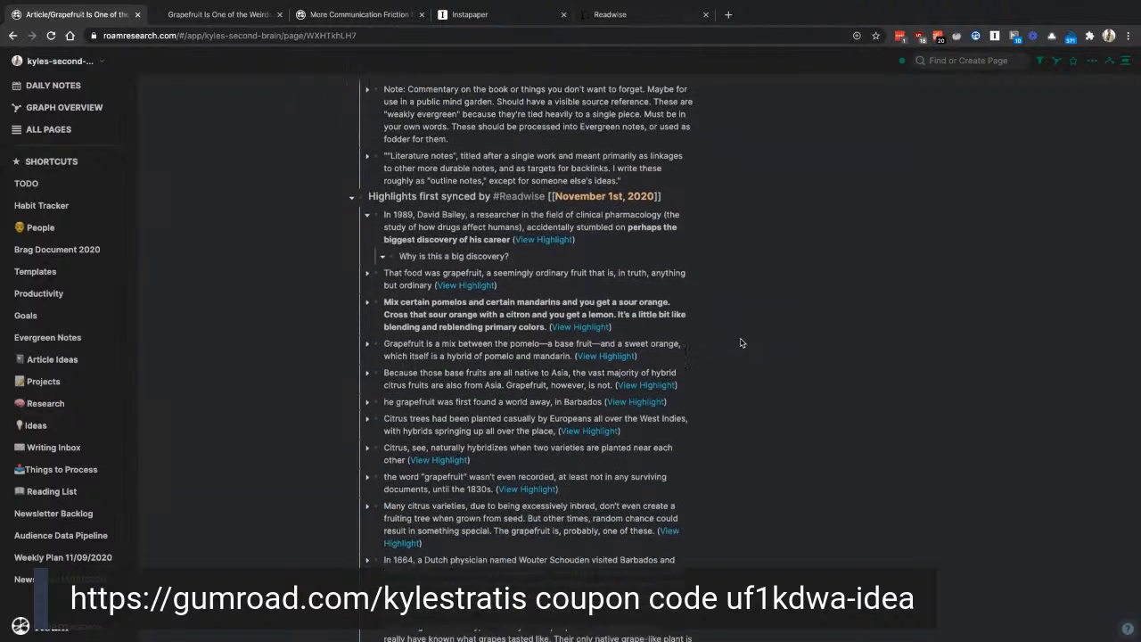
pyautogui.click(423, 344)
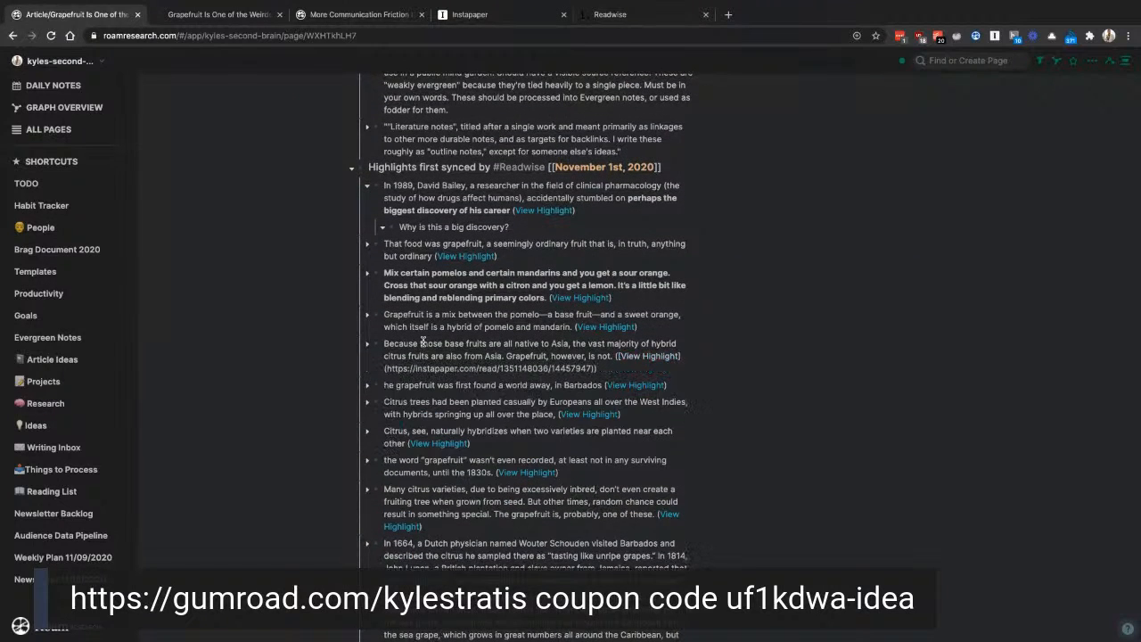
pyautogui.click(383, 315)
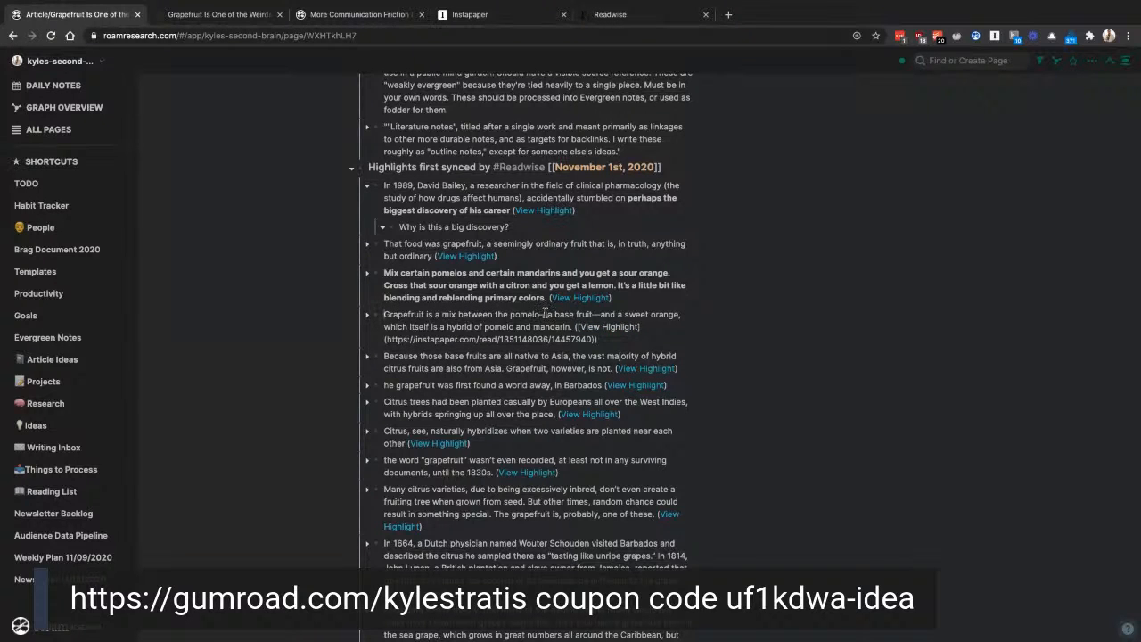
pyautogui.keyDown('shift'); pyautogui.click(679, 315); pyautogui.keyUp('shift')
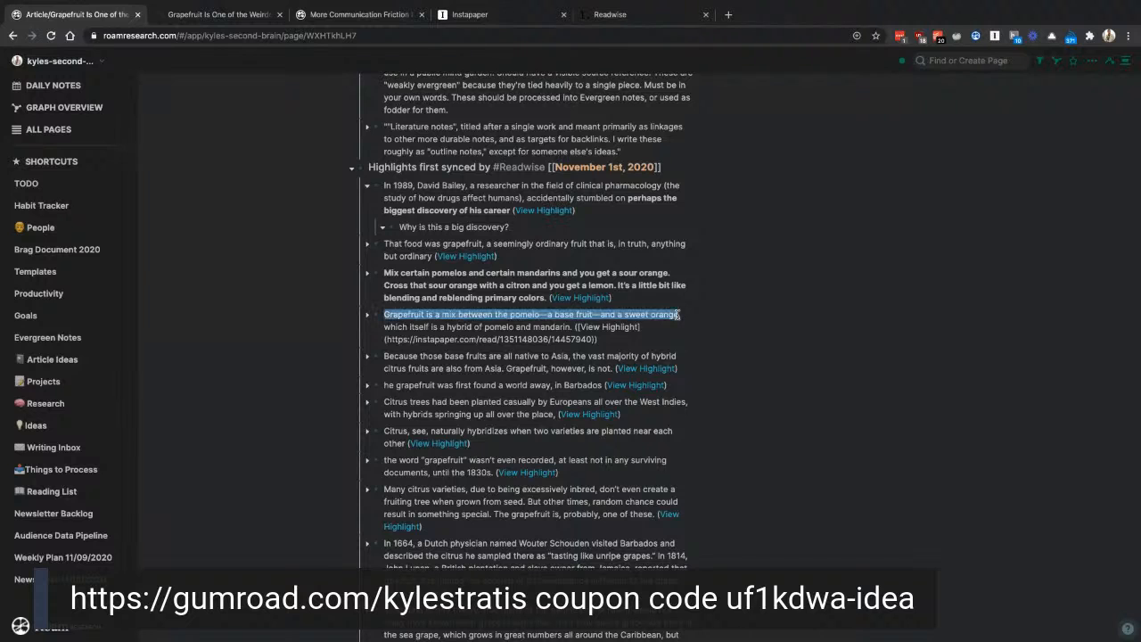
pyautogui.hotkey('ctrl', 'b')
pyautogui.click(764, 355)
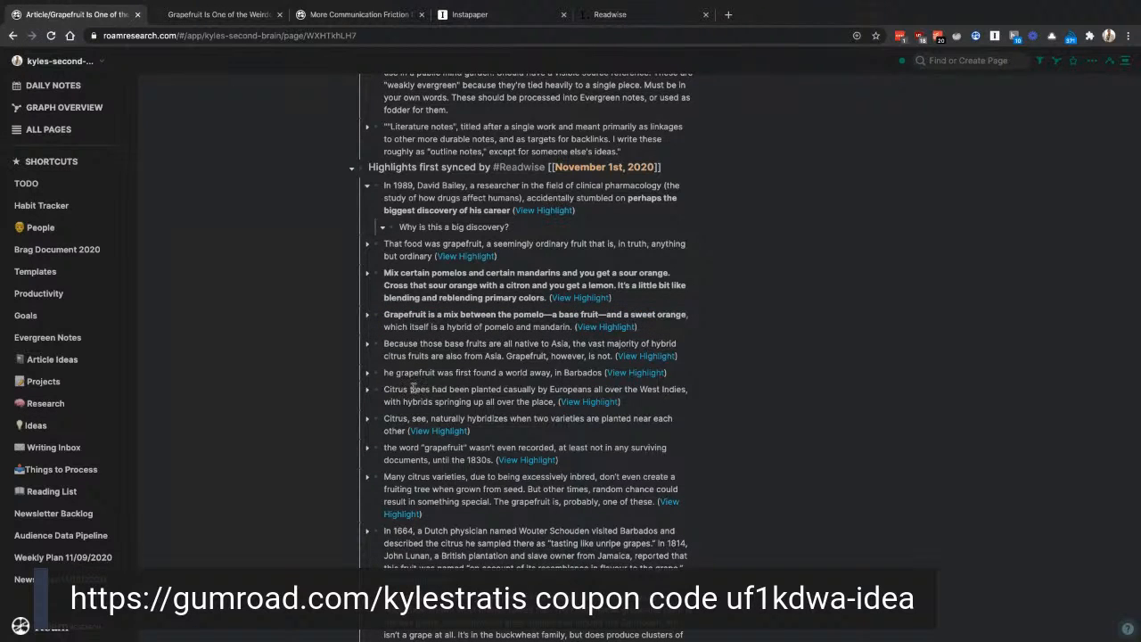
pyautogui.scroll(-1, 415, 387)
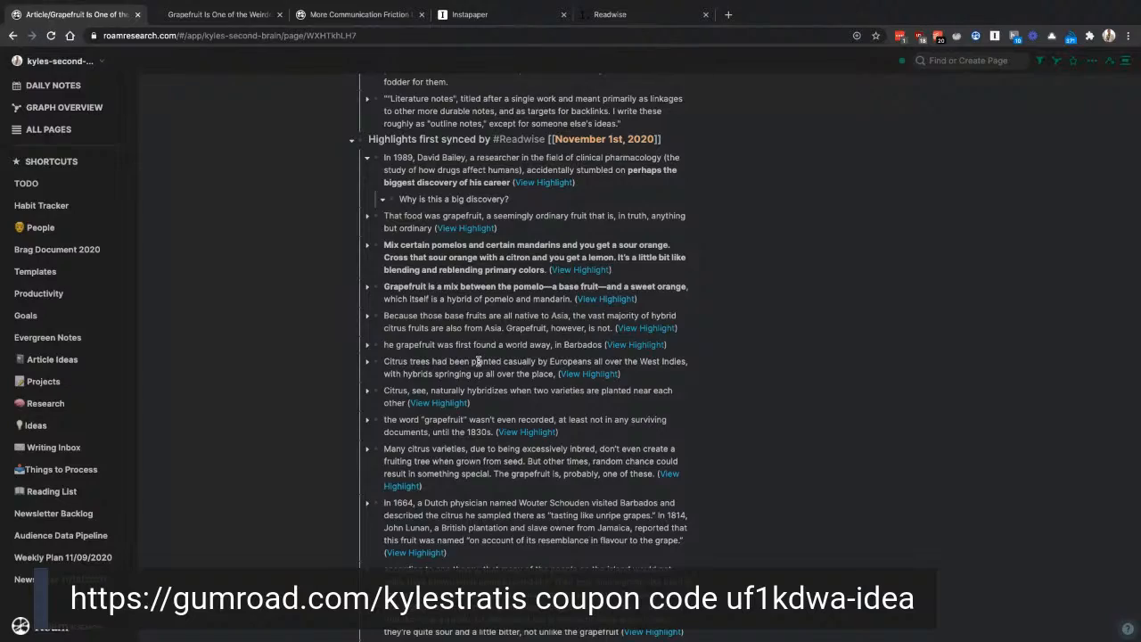
# Step: Bold "grapefruit was first found a world away, in Barbados" in the highlight about where the fruit was discovered
pyautogui.scroll(-15, 477, 361)
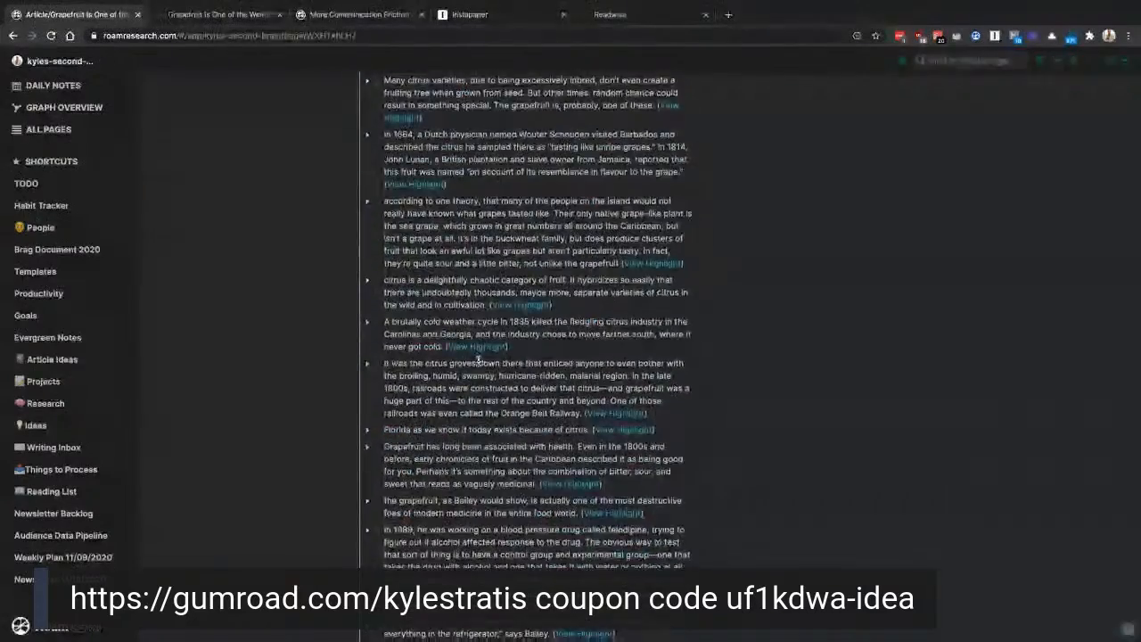
pyautogui.scroll(15, 477, 361)
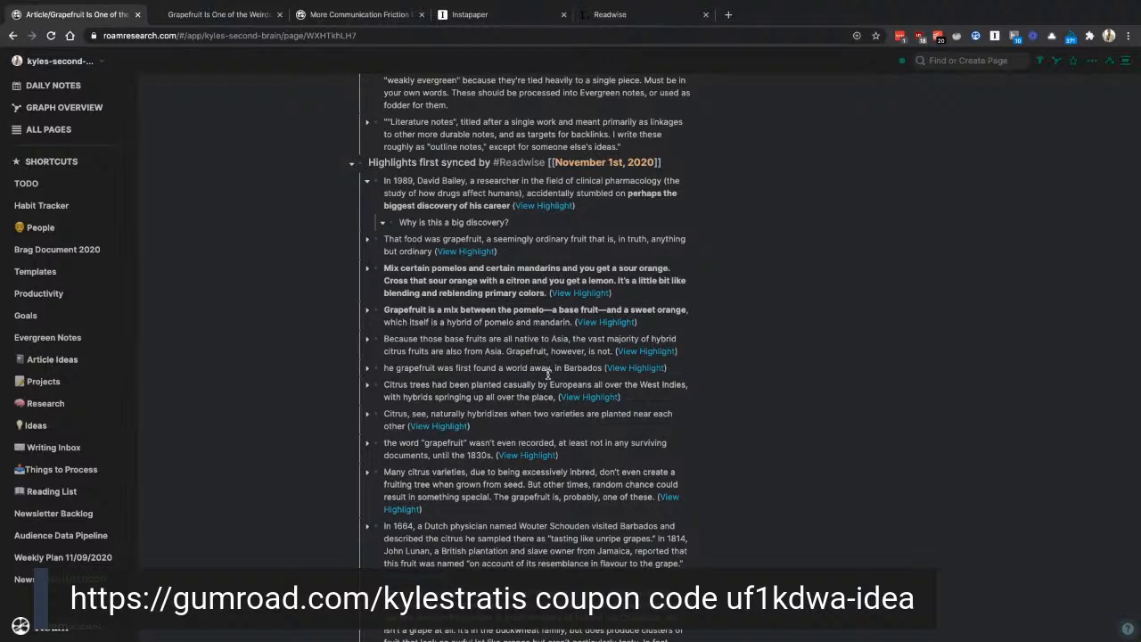
pyautogui.click(602, 367)
pyautogui.moveTo(602, 367); pyautogui.dragTo(396, 368)
pyautogui.hotkey('ctrl', 'b')
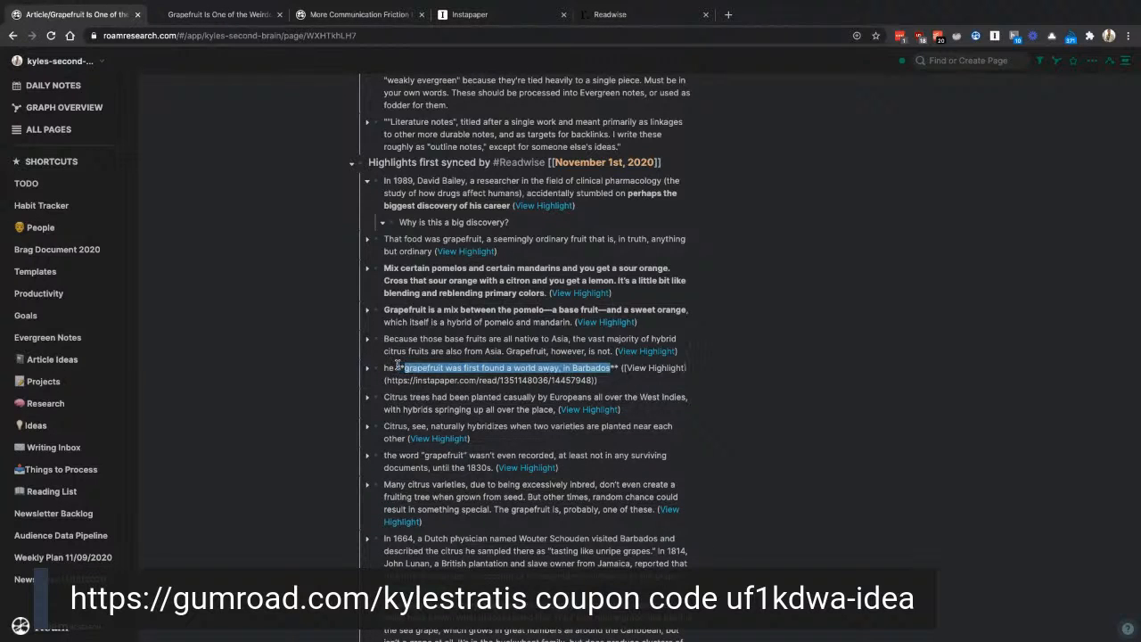
pyautogui.click(462, 403)
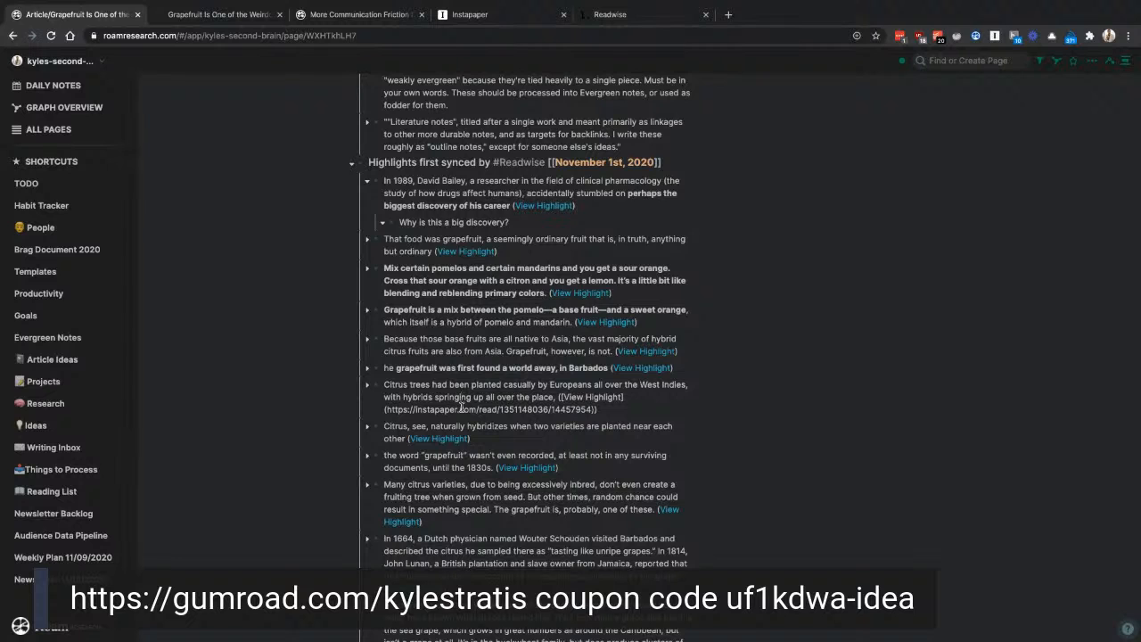
# Step: Bold the phrase "Citrus, see, naturally hybridizes" in the highlight about varieties planted near each other
pyautogui.scroll(-1, 618, 432)
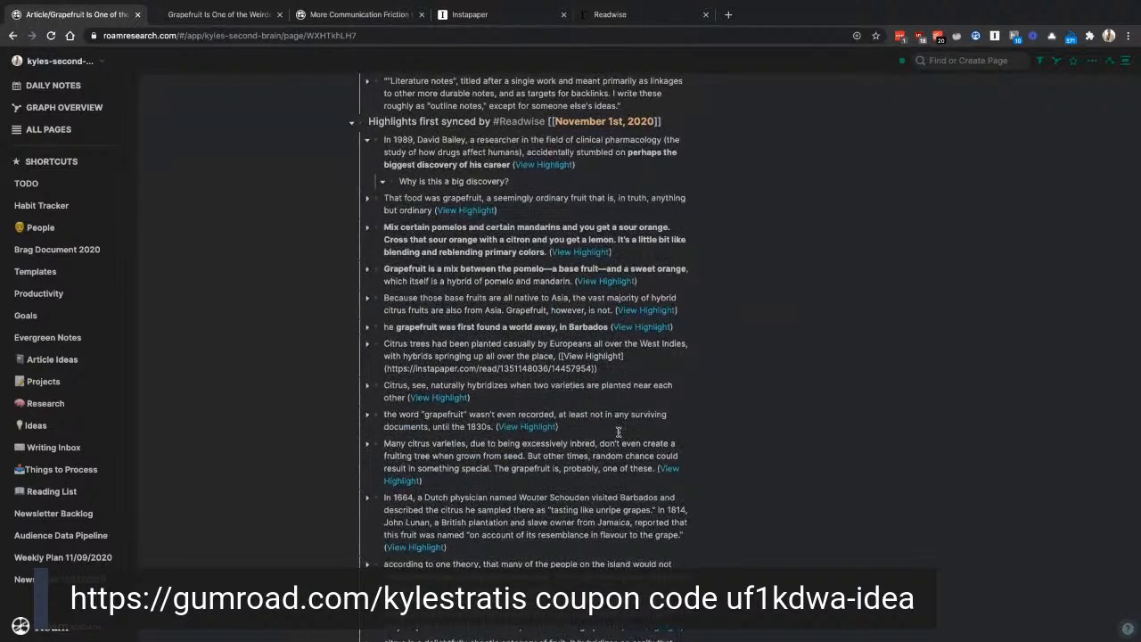
pyautogui.click(385, 384)
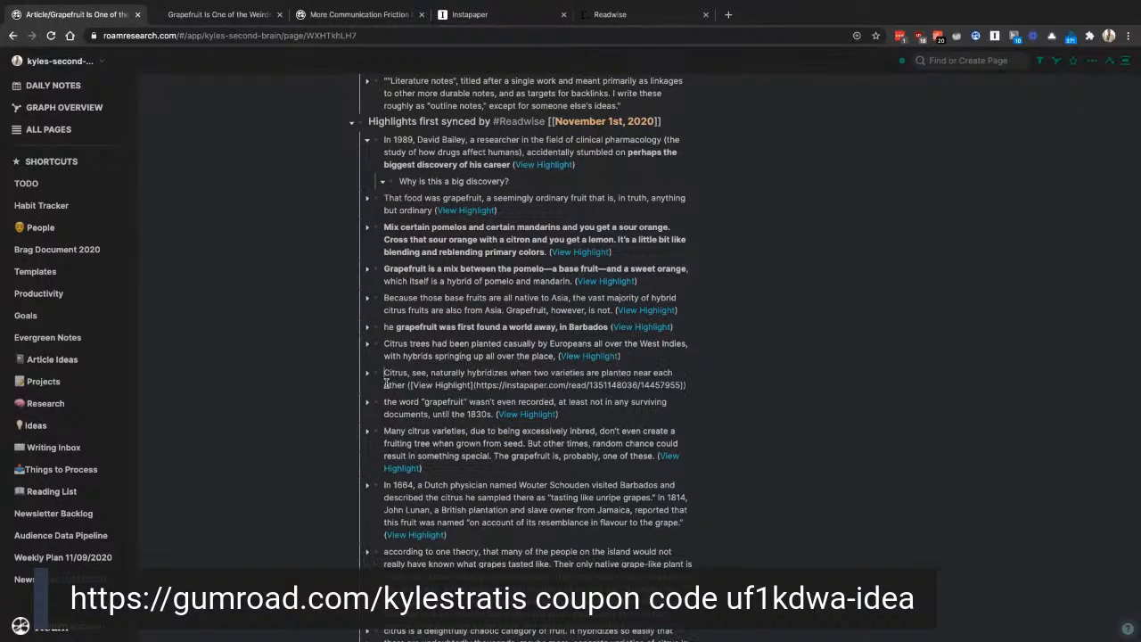
pyautogui.keyDown('shift'); pyautogui.click(508, 373); pyautogui.keyUp('shift')
pyautogui.hotkey('ctrl', 'b')
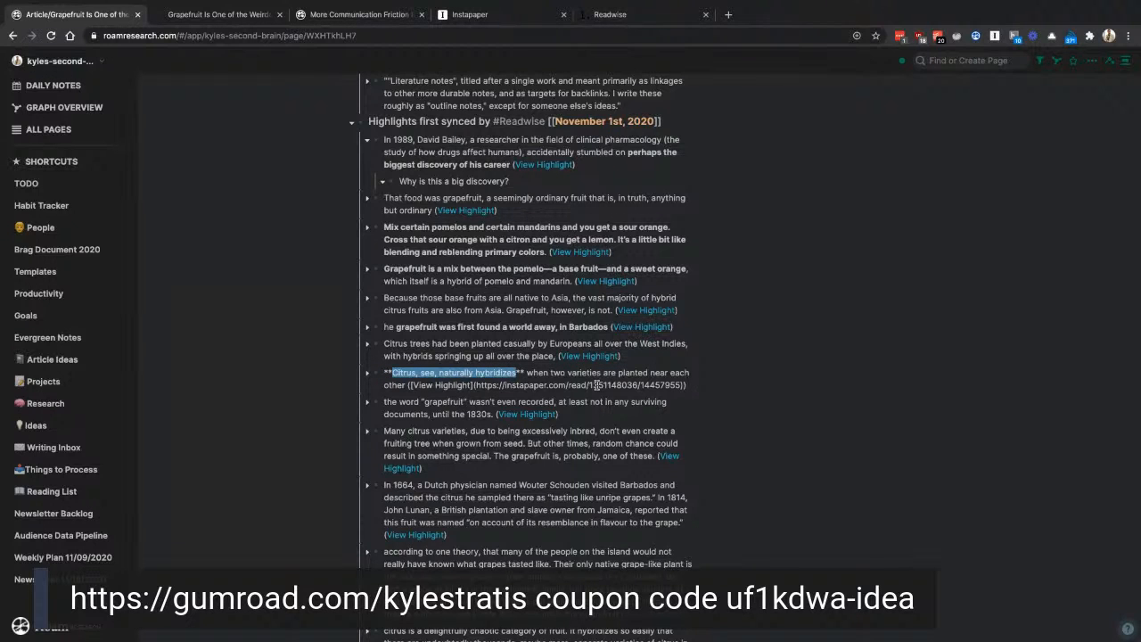
pyautogui.click(592, 403)
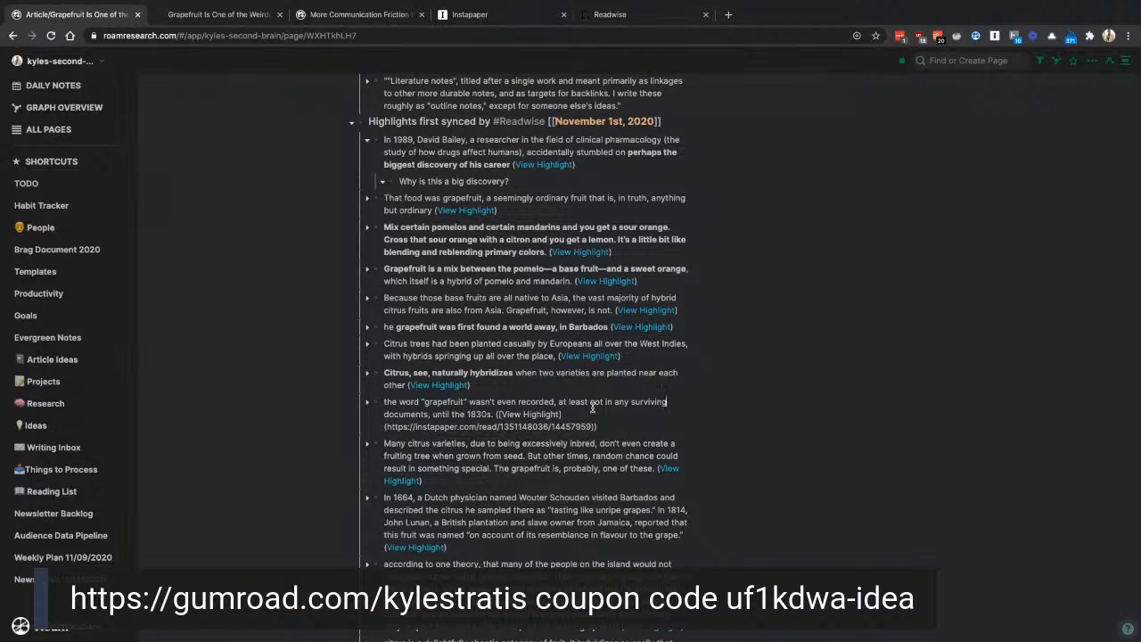
# Step: Read through the highlights on the word "grapefruit", inbred citrus varieties, the 1664 Barbados visit and the sea grape theory
pyautogui.scroll(-1, 592, 407)
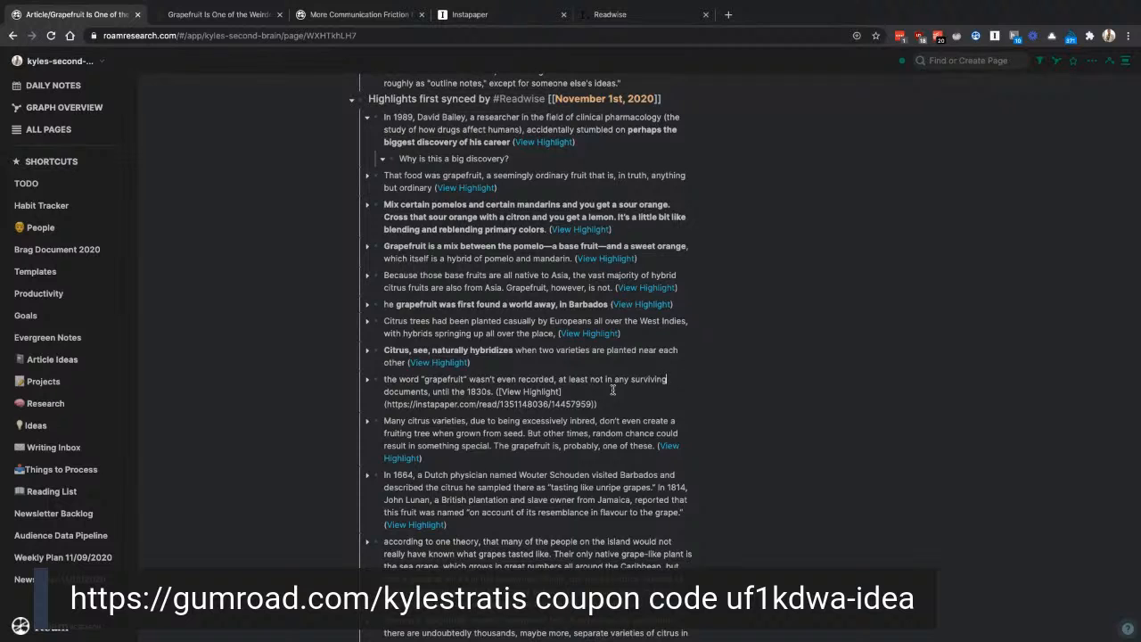
pyautogui.scroll(-3, 613, 390)
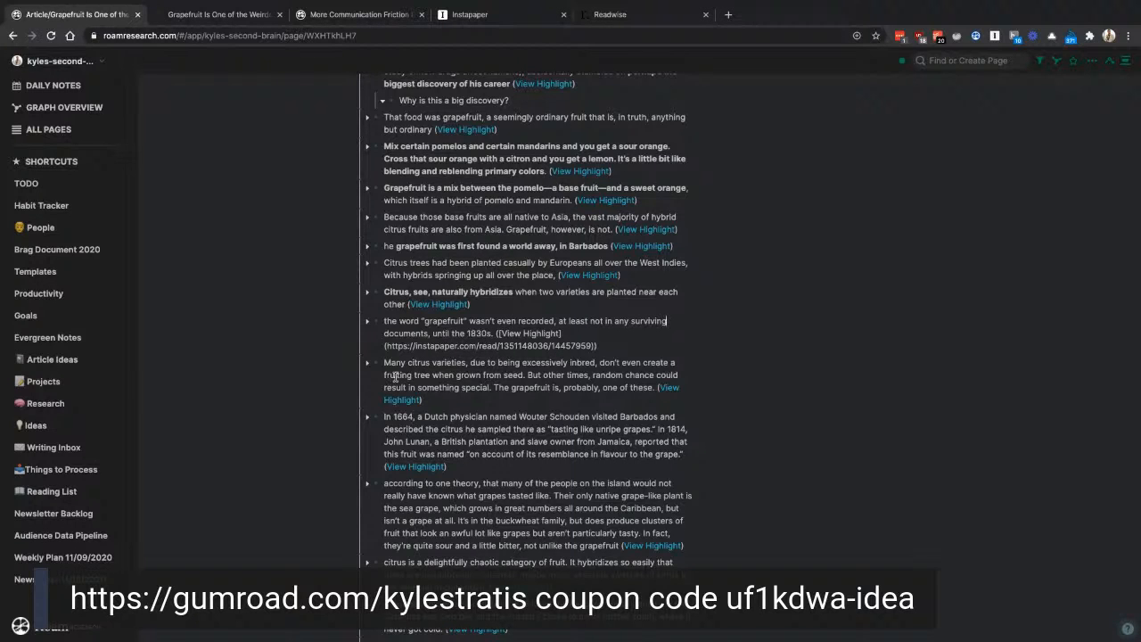
pyautogui.scroll(-1, 482, 378)
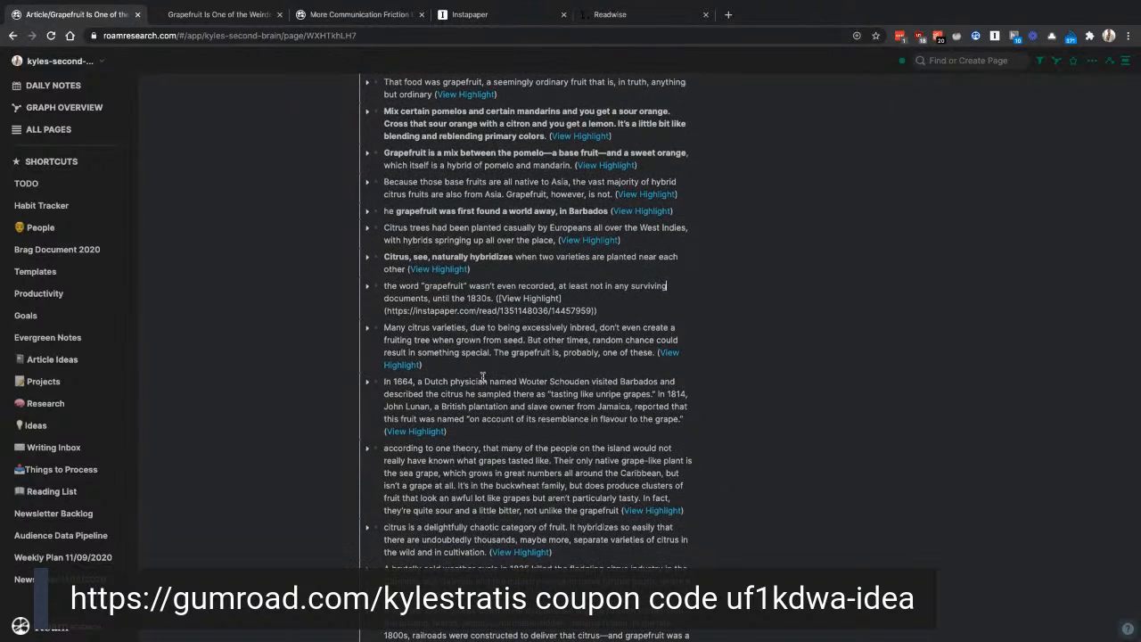
pyautogui.scroll(-1, 483, 378)
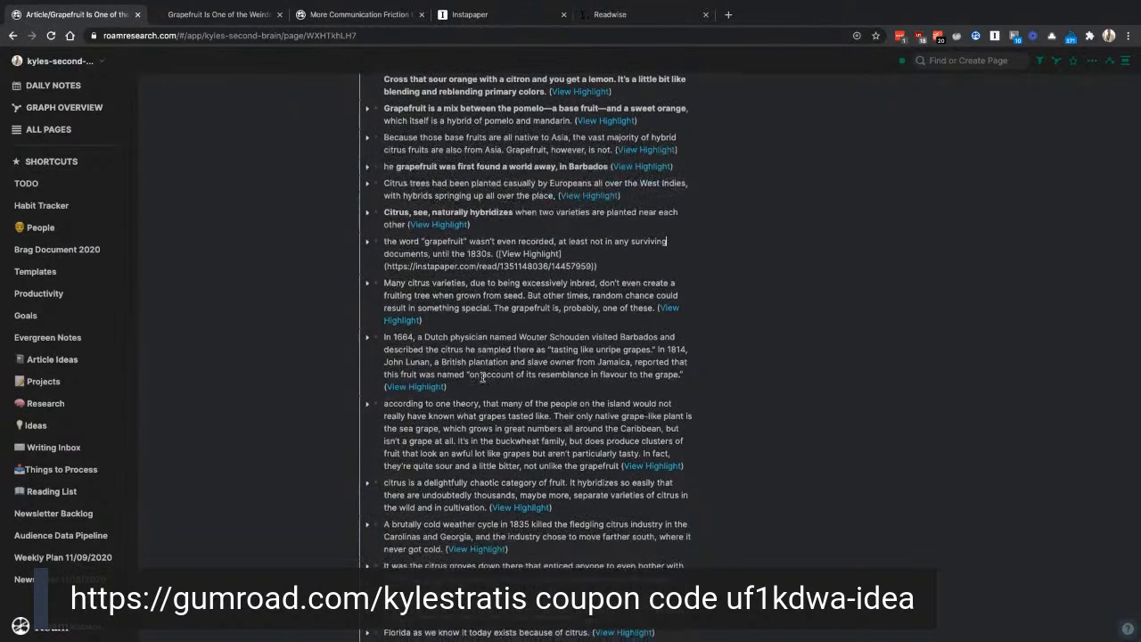
pyautogui.click(386, 337)
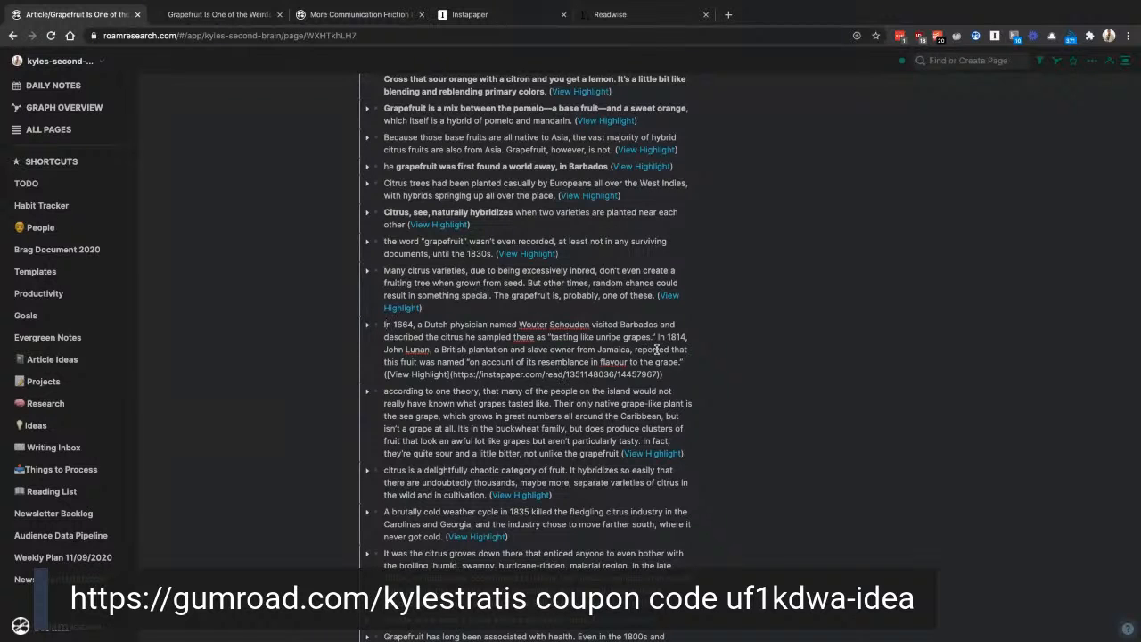
pyautogui.scroll(-1, 526, 350)
pyautogui.click(524, 343)
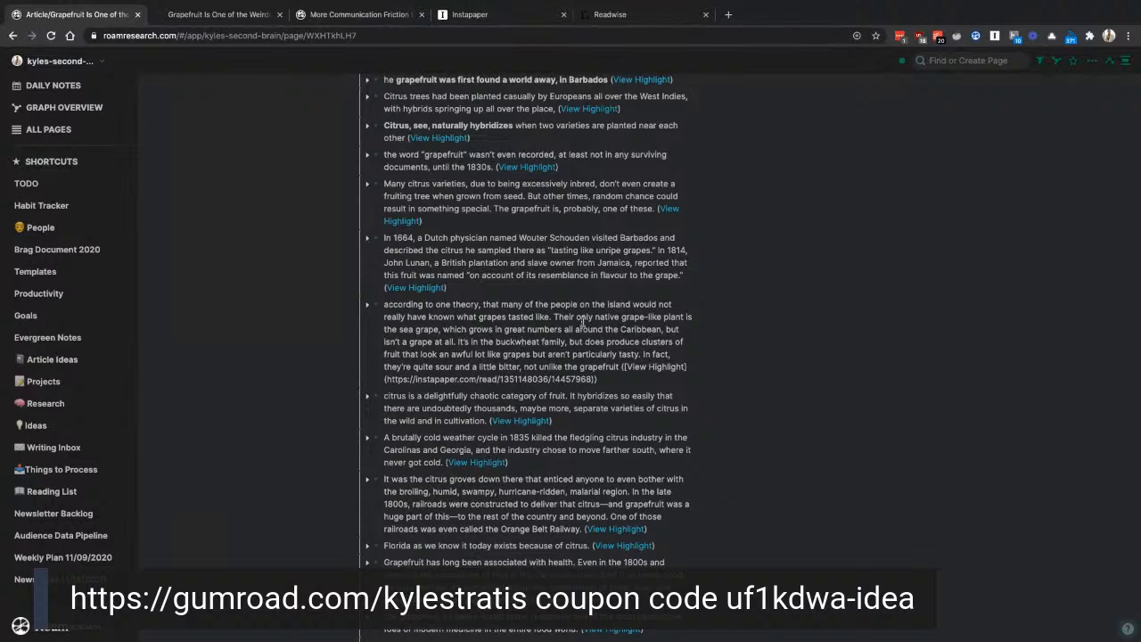
pyautogui.scroll(-1, 501, 348)
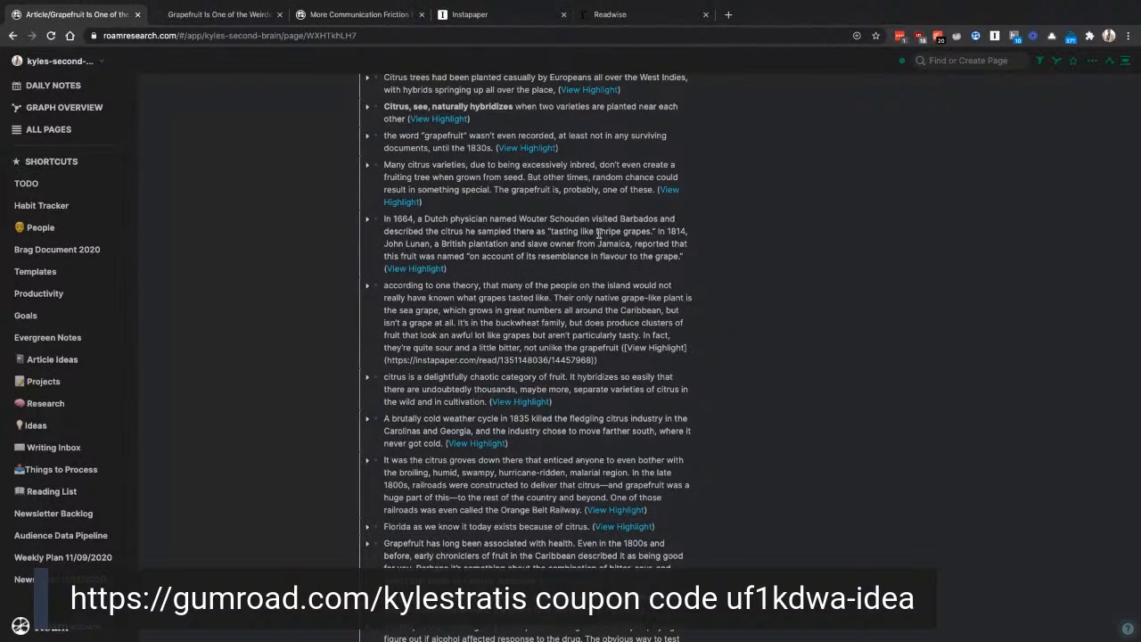
pyautogui.click(646, 230)
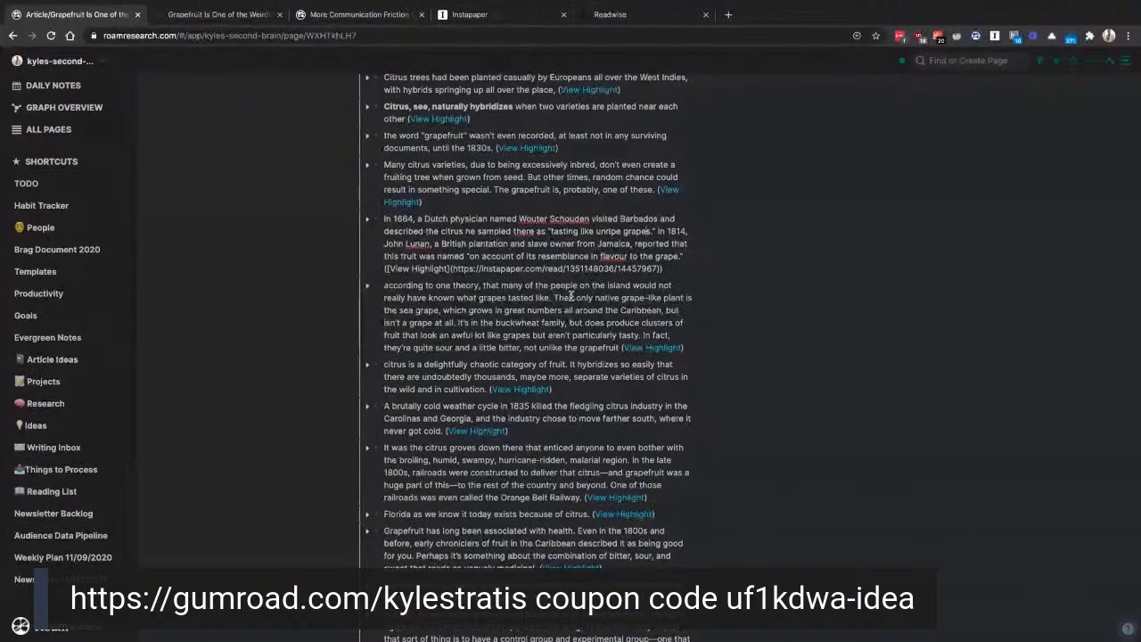
pyautogui.click(400, 310)
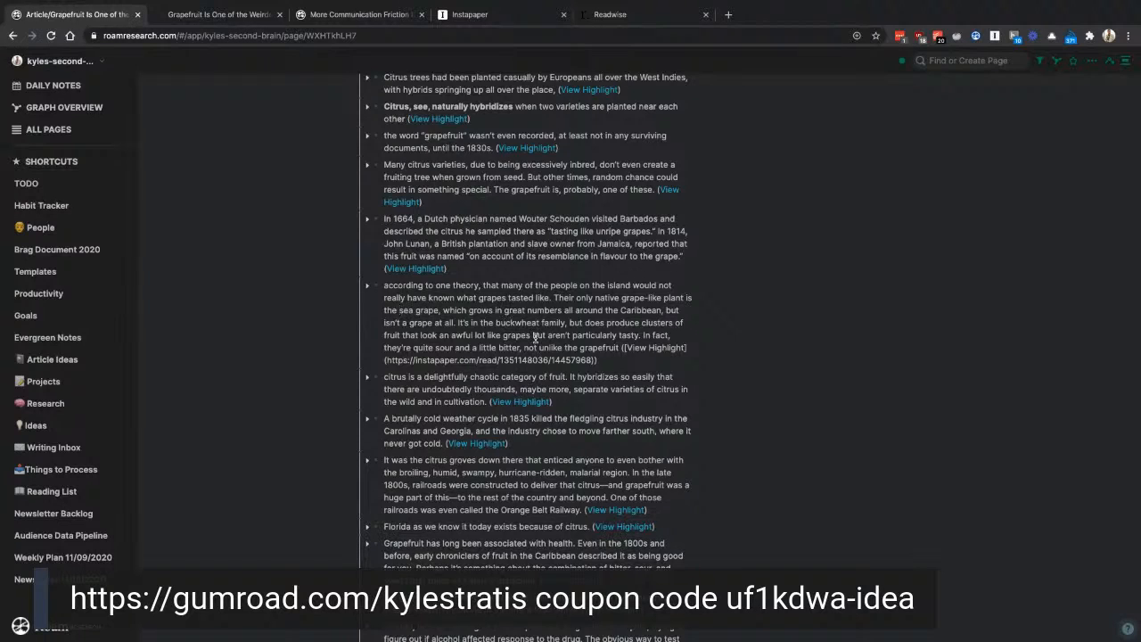
pyautogui.scroll(-3, 535, 337)
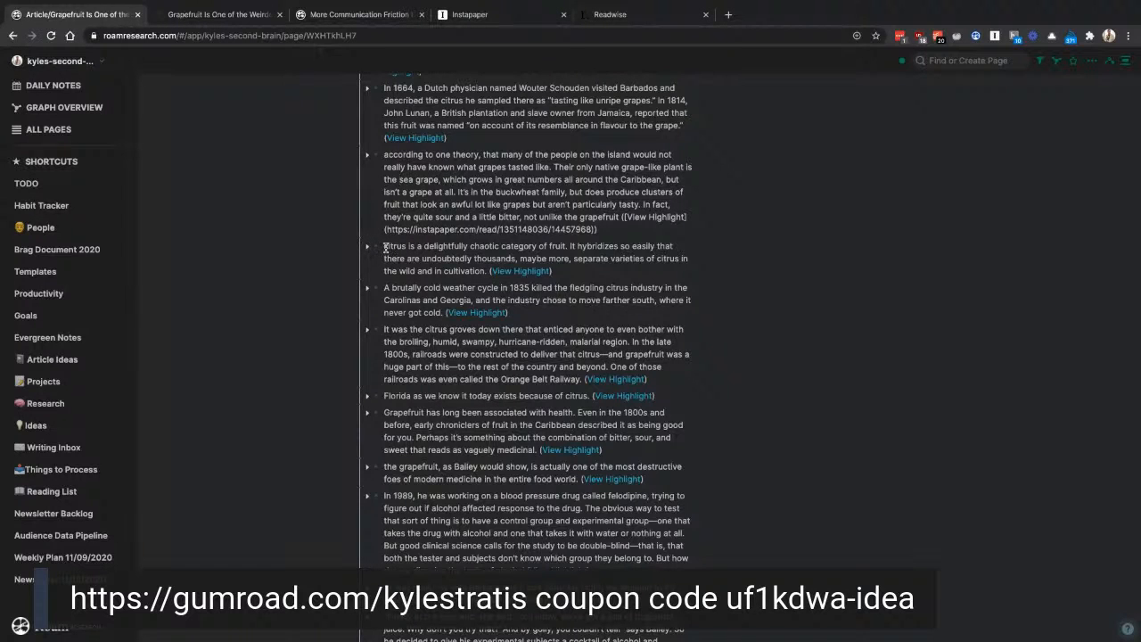
# Step: Bold "thousands, maybe more, separate varieties of citrus in the wild and in cultivation" in the highlight calling citrus a chaotic category
pyautogui.moveTo(475, 258); pyautogui.dragTo(490, 271)
pyautogui.click(476, 246)
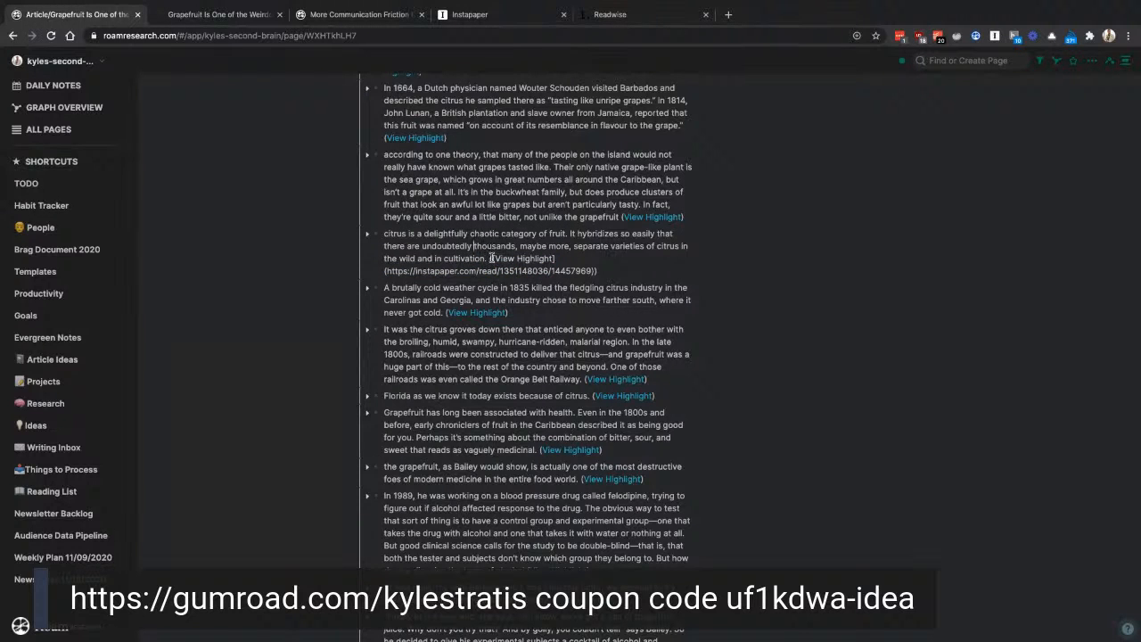
pyautogui.keyDown('shift'); pyautogui.click(488, 258); pyautogui.keyUp('shift')
pyautogui.hotkey('ctrl', 'b')
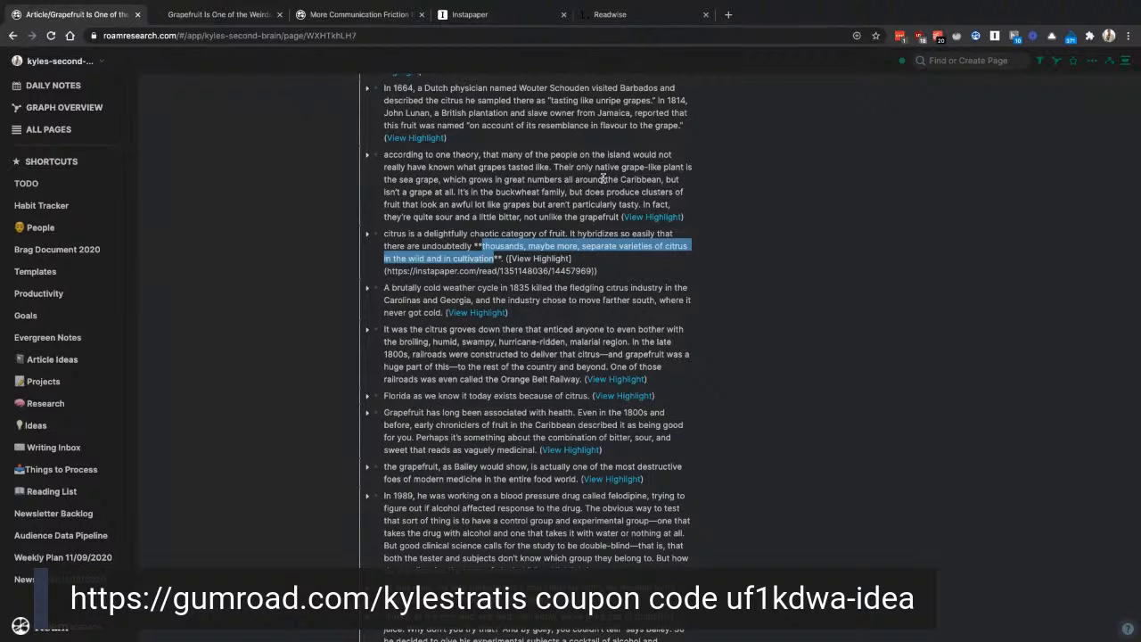
# Step: Bold "citrus groves down there that enticed anyone to even bother with the broiling, humid, swampy, hurricane-ridden, malarial region" in the railroads highlight
pyautogui.scroll(-2, 700, 287)
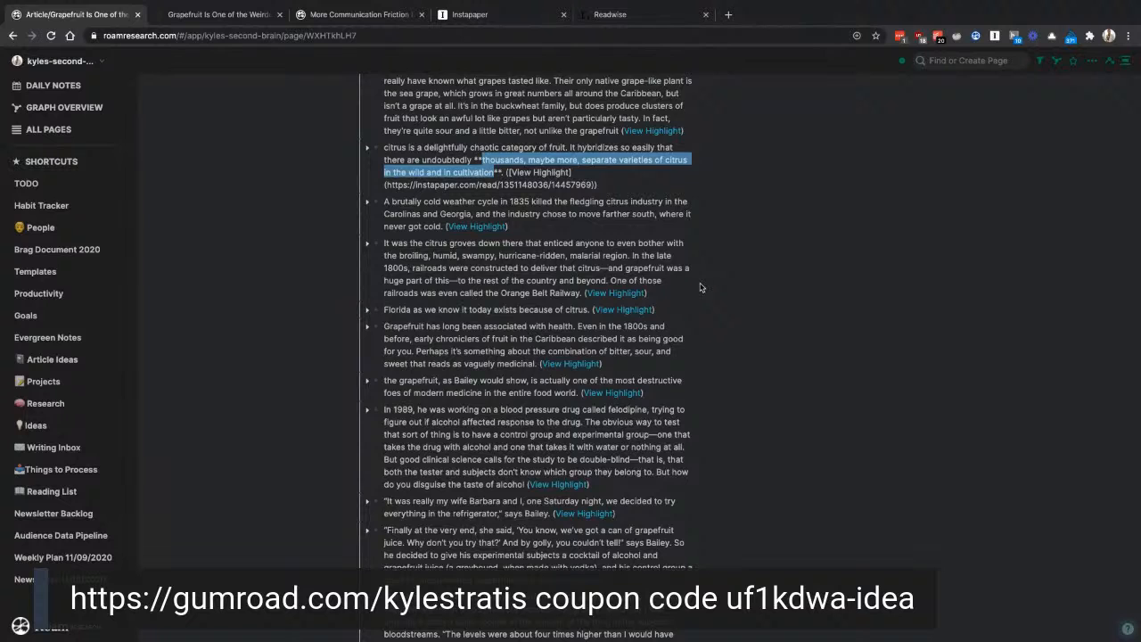
pyautogui.click(505, 267)
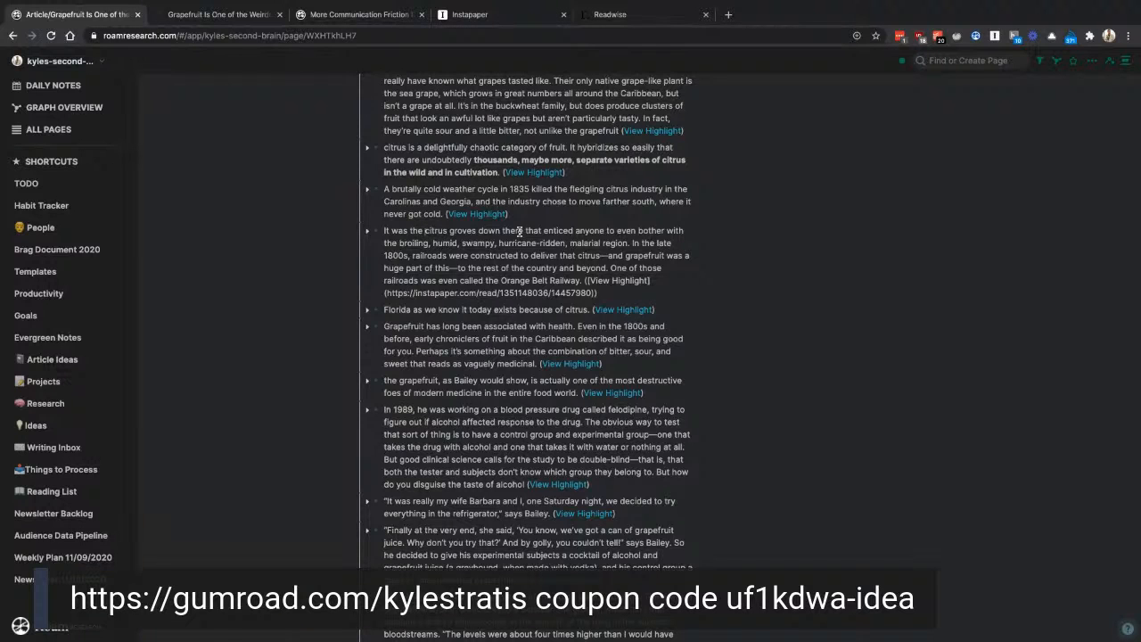
pyautogui.moveTo(519, 231); pyautogui.dragTo(629, 242)
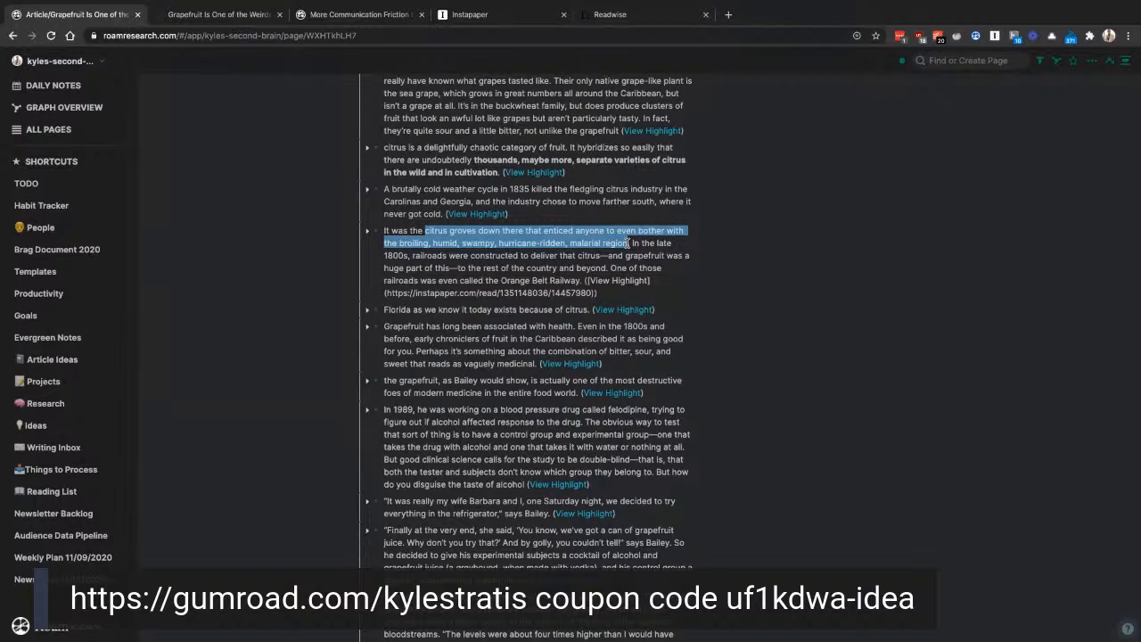
pyautogui.hotkey('ctrl', 'b')
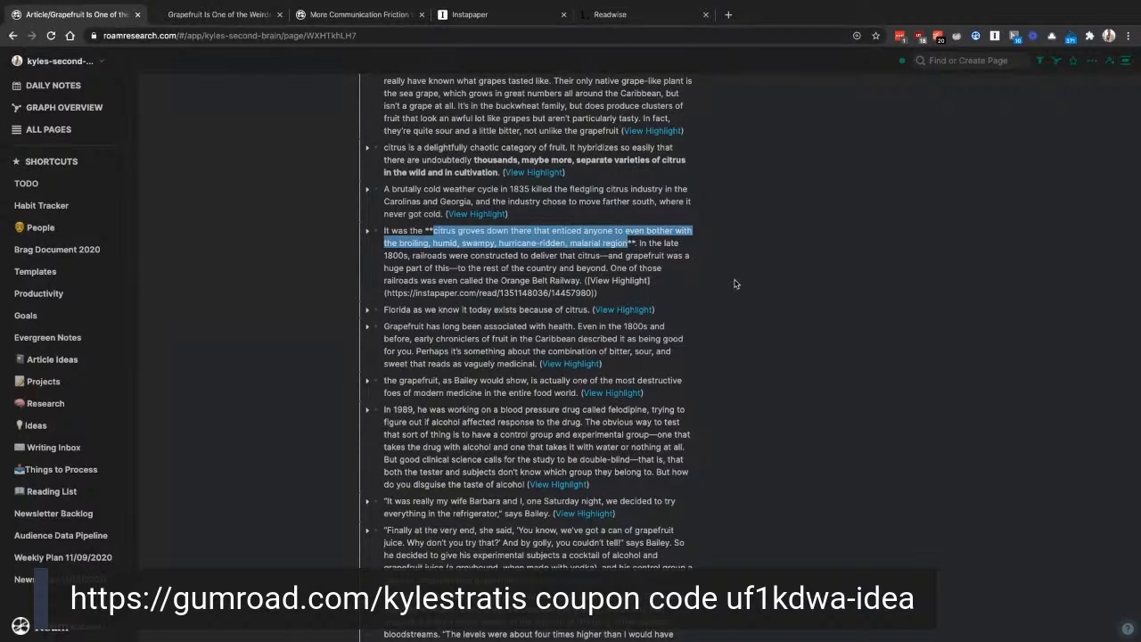
pyautogui.click(631, 303)
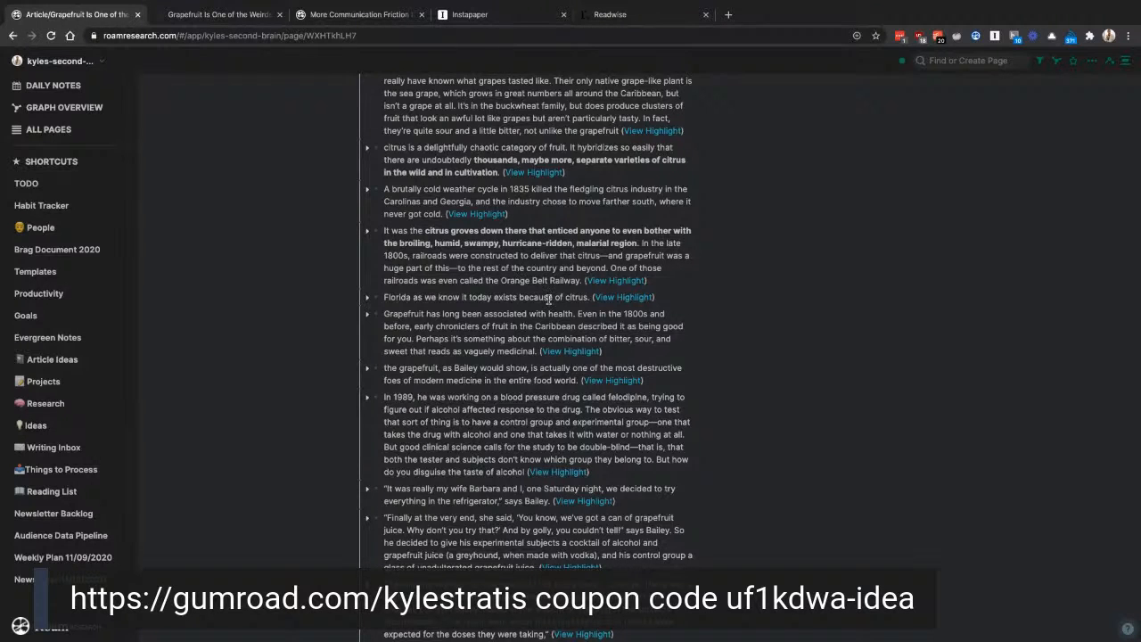
# Step: Turn "Orange Belt Railway" in the citrus groves highlight into a double-bracket page link
pyautogui.click(580, 280)
pyautogui.moveTo(581, 280); pyautogui.dragTo(500, 281)
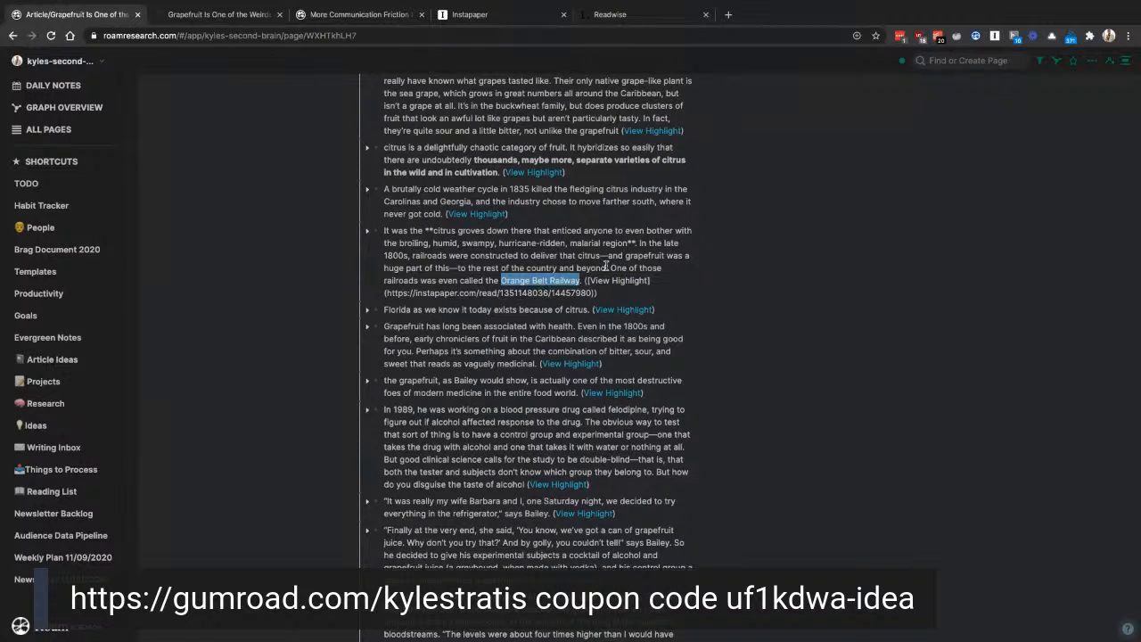
pyautogui.write('[[')
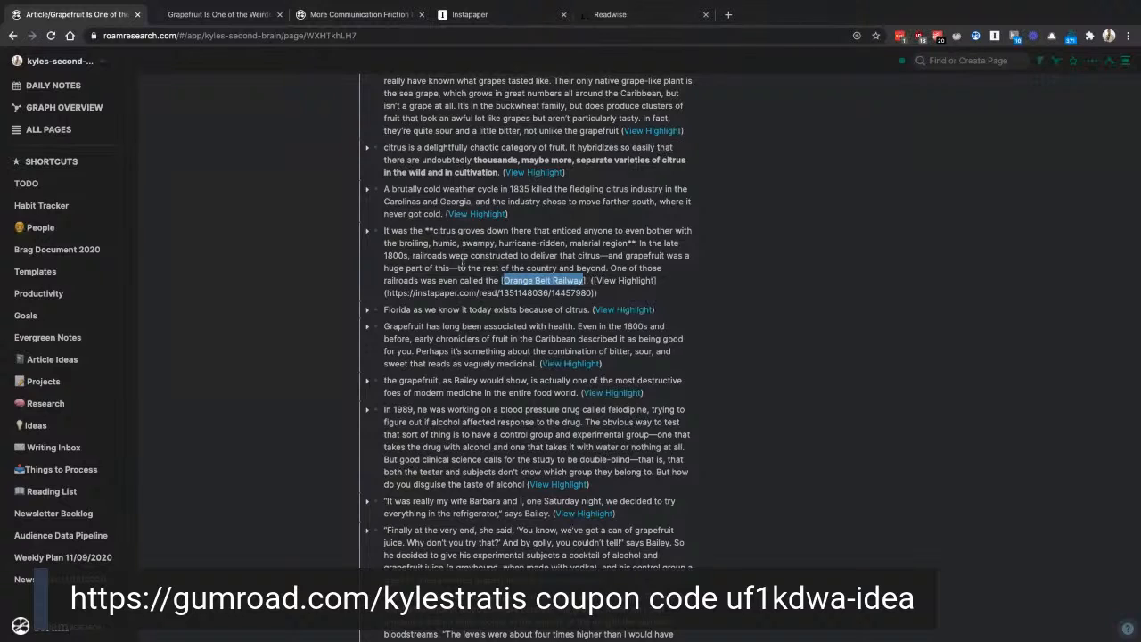
pyautogui.click(791, 268)
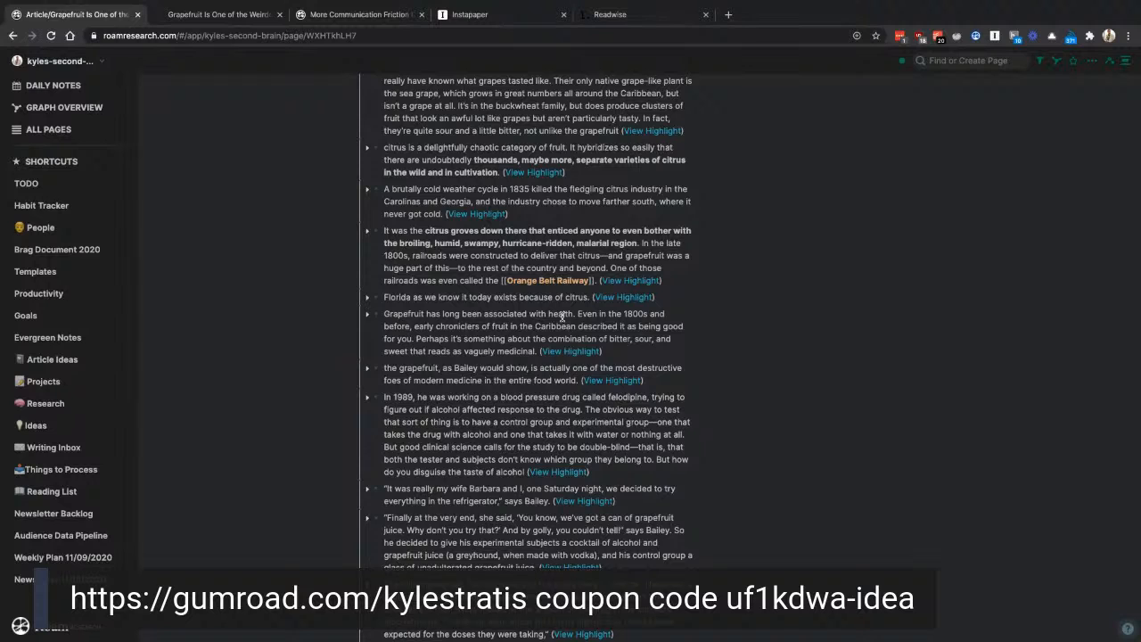
# Step: Apply both highlighting and bold to the sentence "Florida as we know it today exists because of citrus."
pyautogui.click(441, 301)
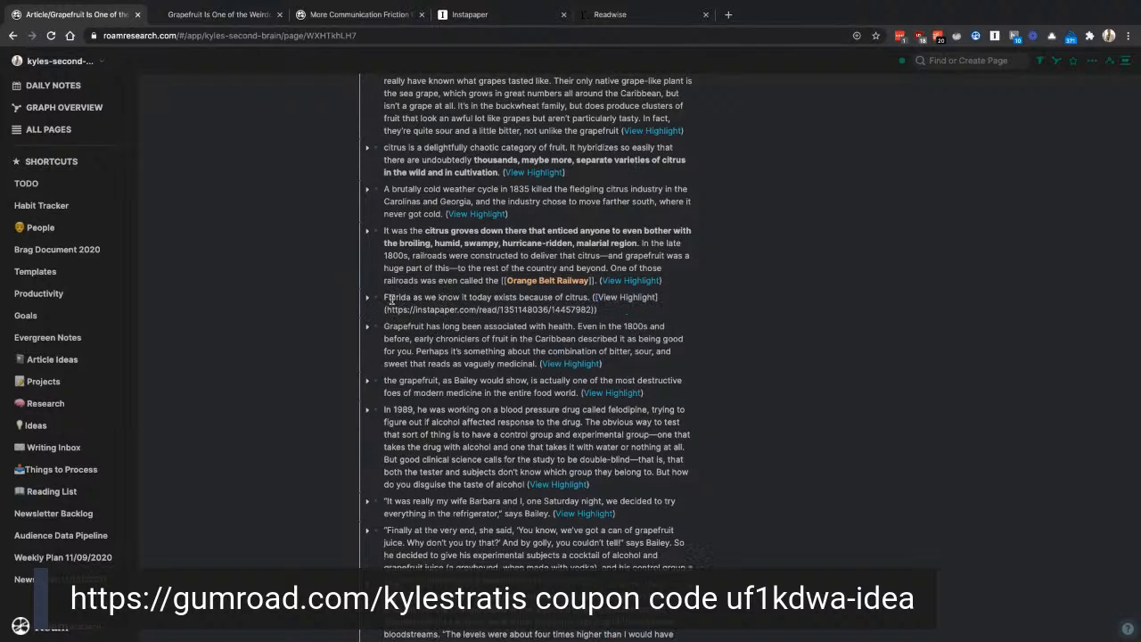
pyautogui.moveTo(384, 300); pyautogui.dragTo(590, 301)
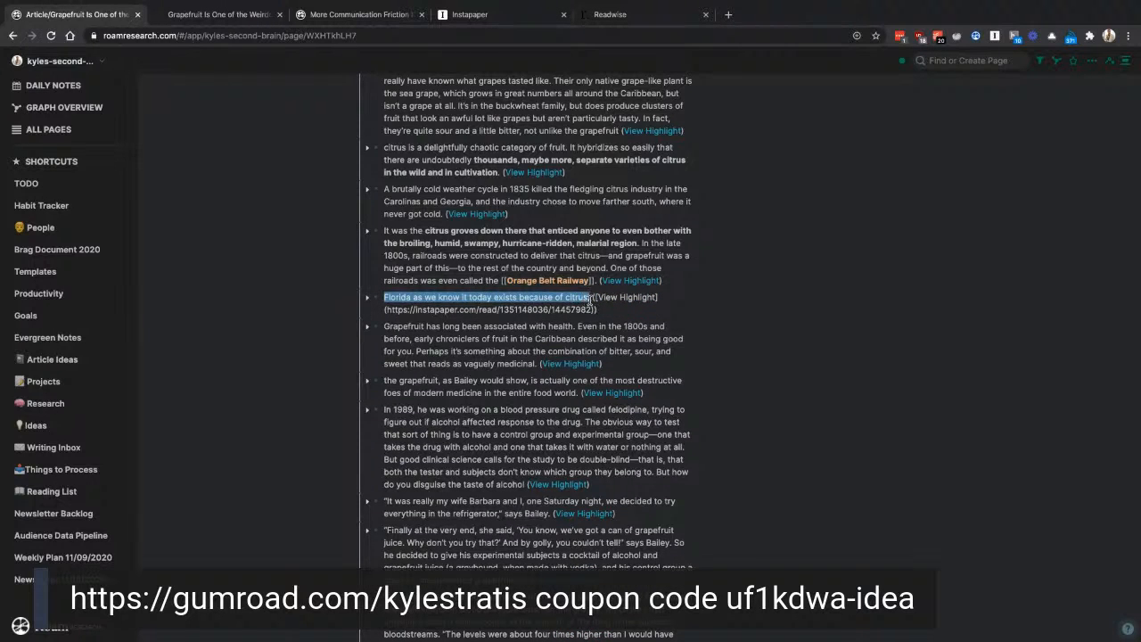
pyautogui.hotkey('ctrl', 'h')
pyautogui.hotkey('ctrl', 'b')
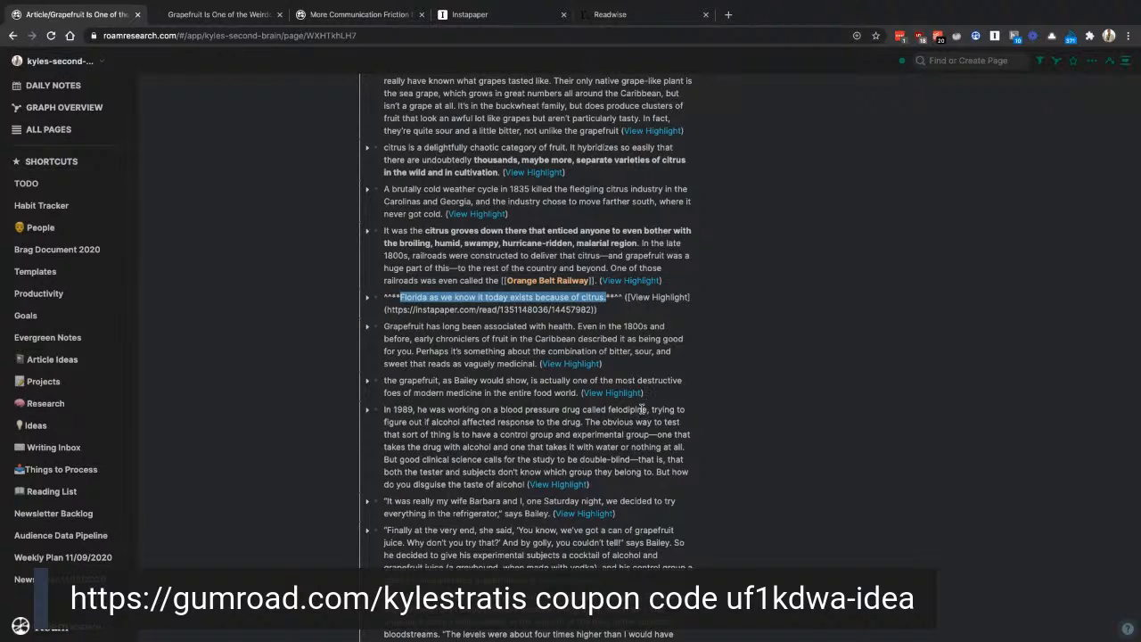
pyautogui.click(772, 371)
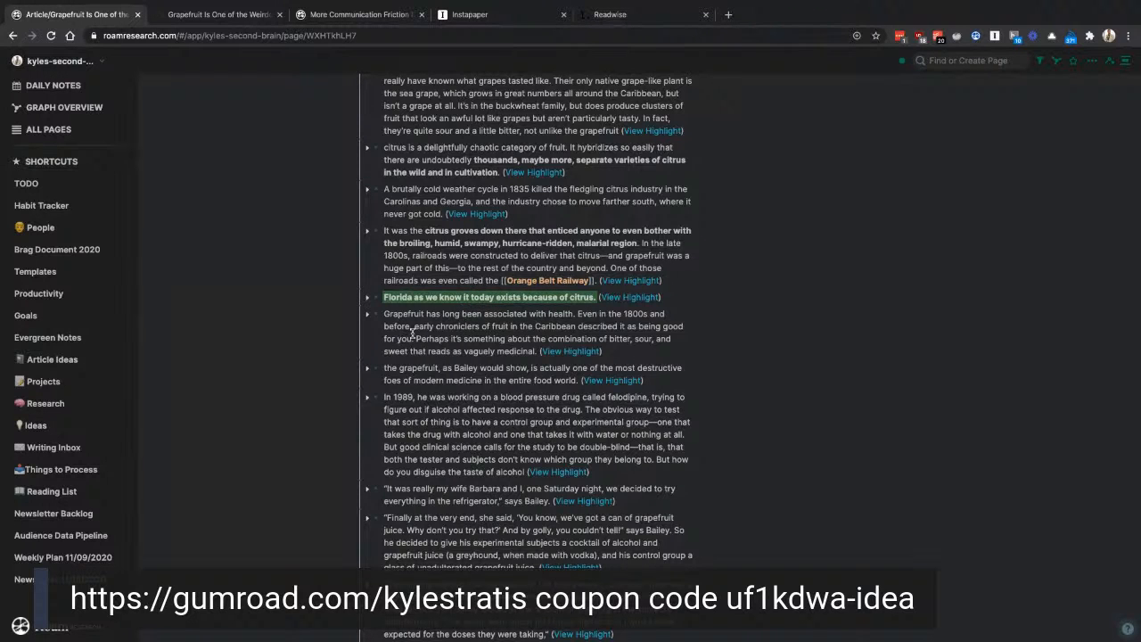
# Step: Add a bullet under the Ideas note reading "The settlement of [[Florida]] pre-air conditioning", with Florida as a page link
pyautogui.scroll(-1, 468, 325)
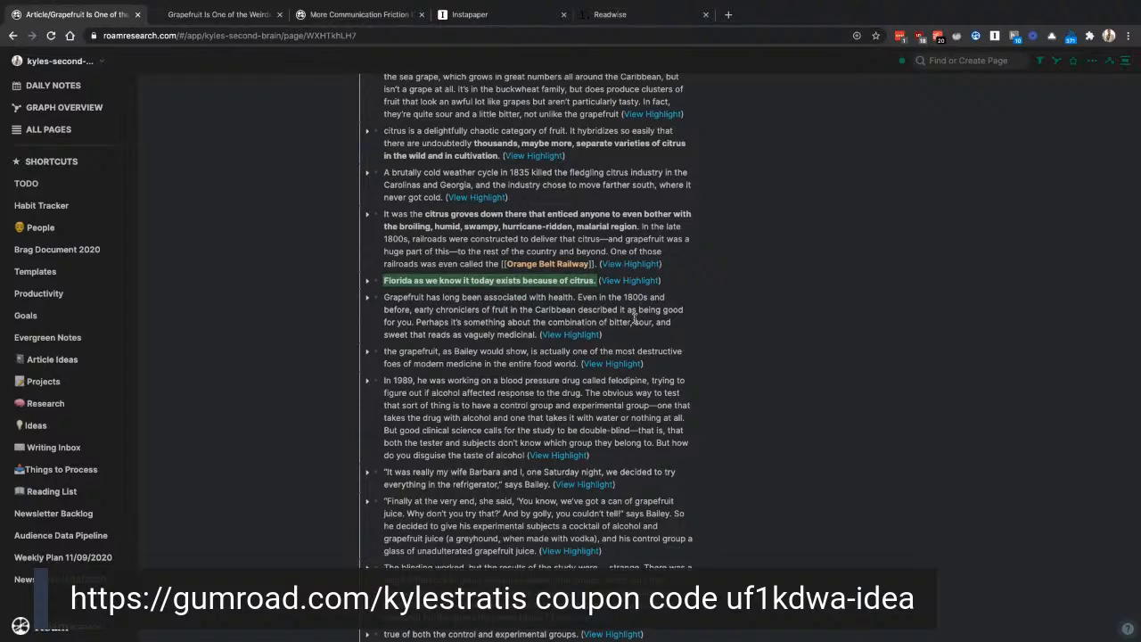
pyautogui.scroll(15, 712, 312)
pyautogui.scroll(-2, 712, 311)
pyautogui.click(543, 376)
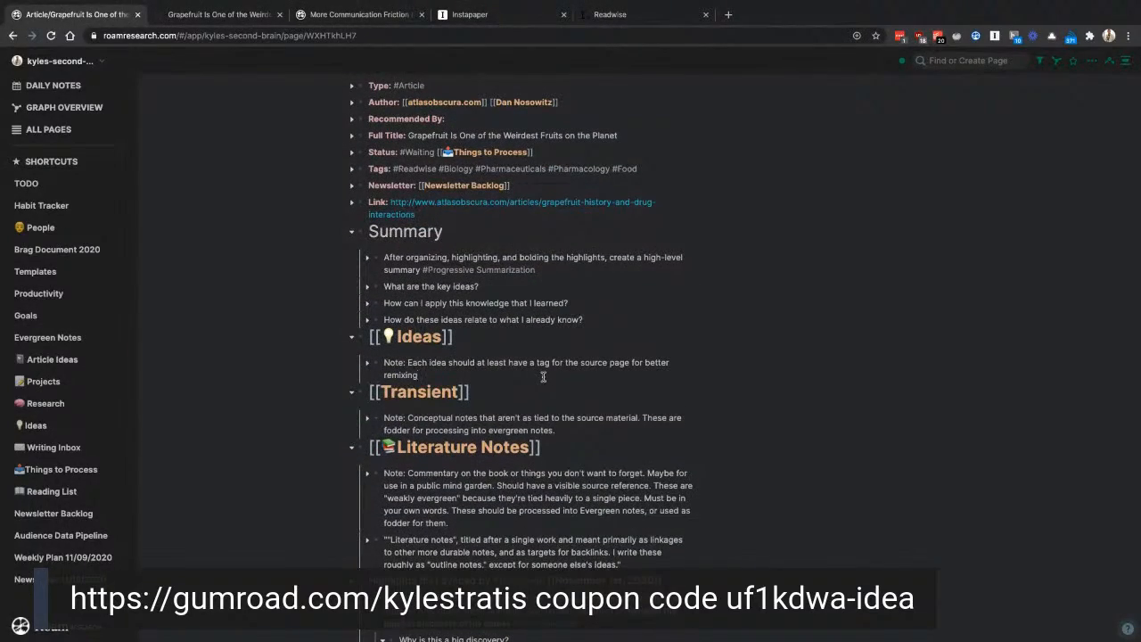
pyautogui.press('Return')
pyautogui.write('The se')
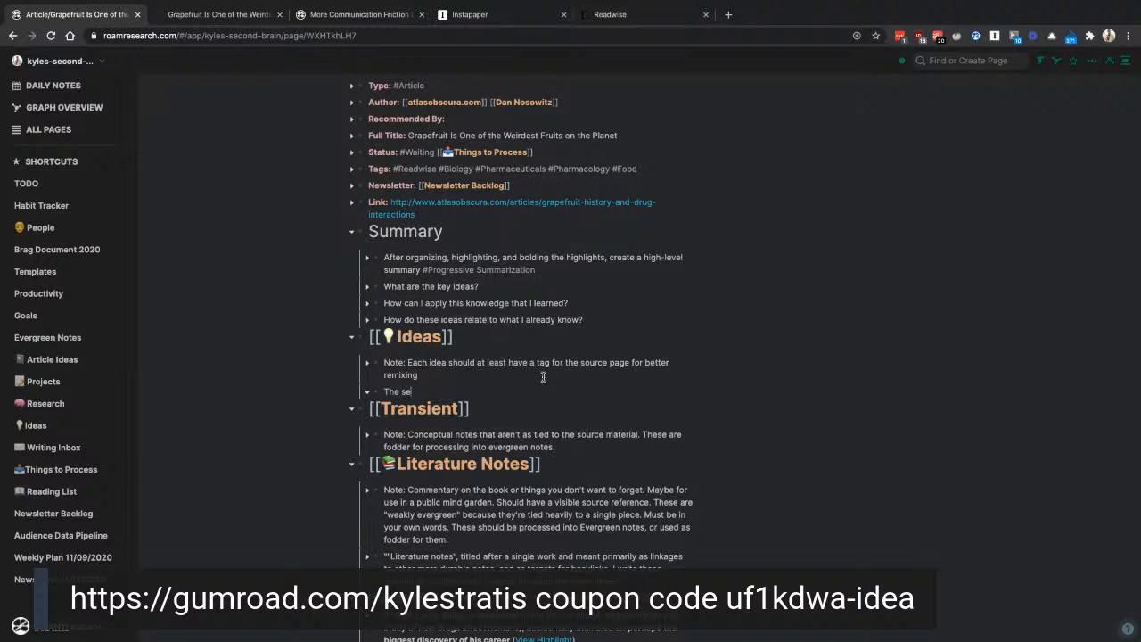
pyautogui.write('ttlement of F')
pyautogui.write('lori')
pyautogui.write('[[Florida]]')
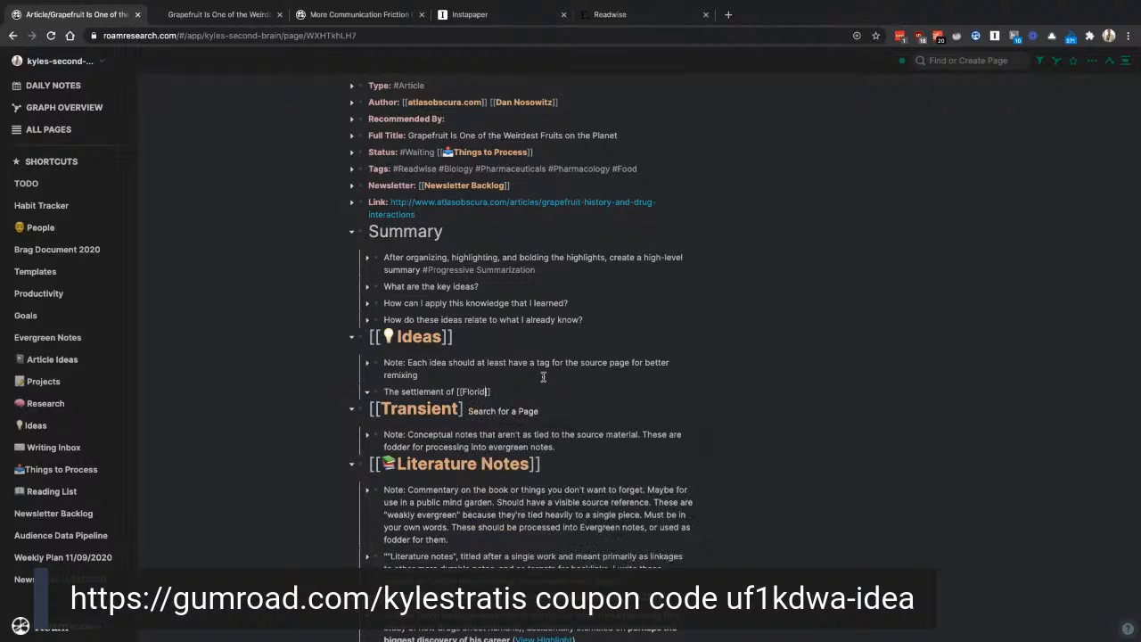
pyautogui.write(' pre-airconditioning')
pyautogui.click(526, 392)
pyautogui.click(615, 392)
# Step: Complete the Florida settlement idea with "and how citrus influenced it." and begin a processing tag after it
pyautogui.write('abnd rel')
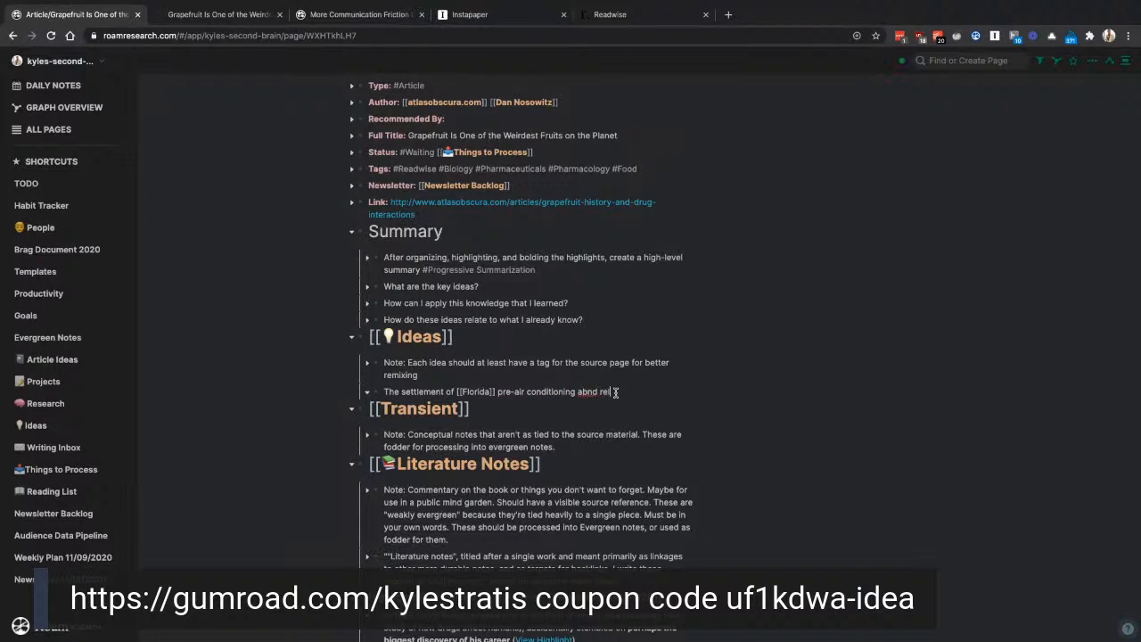
pyautogui.press('BackSpace')
pyautogui.press('BackSpace')
pyautogui.press('BackSpace')
pyautogui.write('nd')
pyautogui.write('how citrus inf')
pyautogui.press('BackSpace')
pyautogui.press('BackSpace')
pyautogui.press('BackSpace')
pyautogui.write('s influenced it. #Processin')
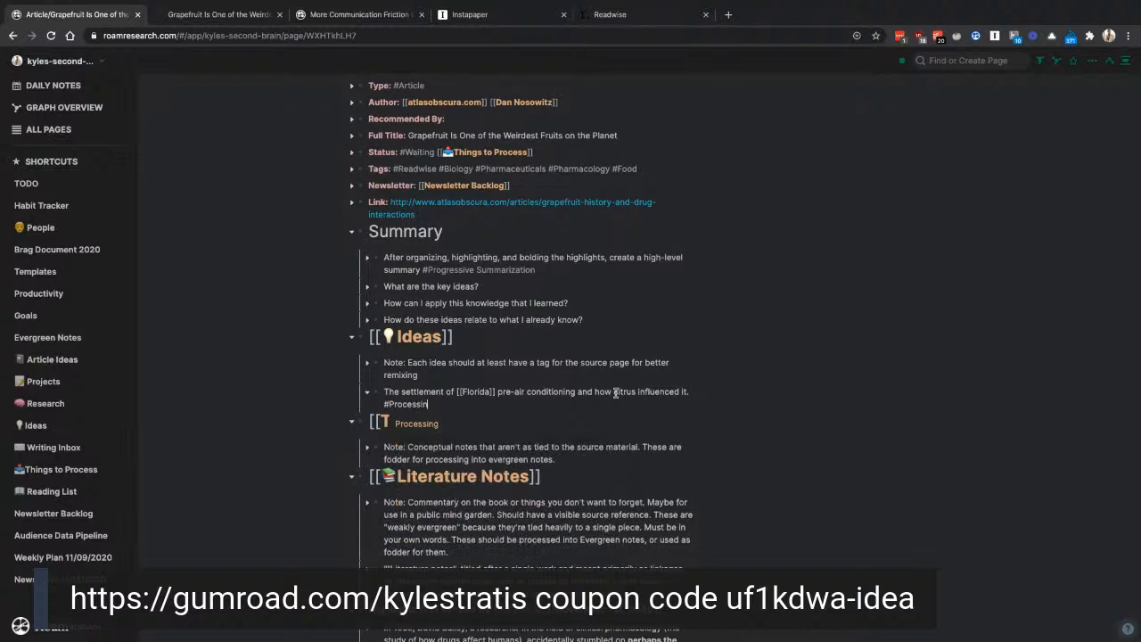
# Step: Replace the unfinished processing tag on the Florida settlement idea with #Waiting
pyautogui.press('BackSpace')
pyautogui.press('BackSpace')
pyautogui.press('BackSpace')
pyautogui.press('BackSpace')
pyautogui.press('BackSpace')
pyautogui.press('BackSpace')
pyautogui.press('BackSpace')
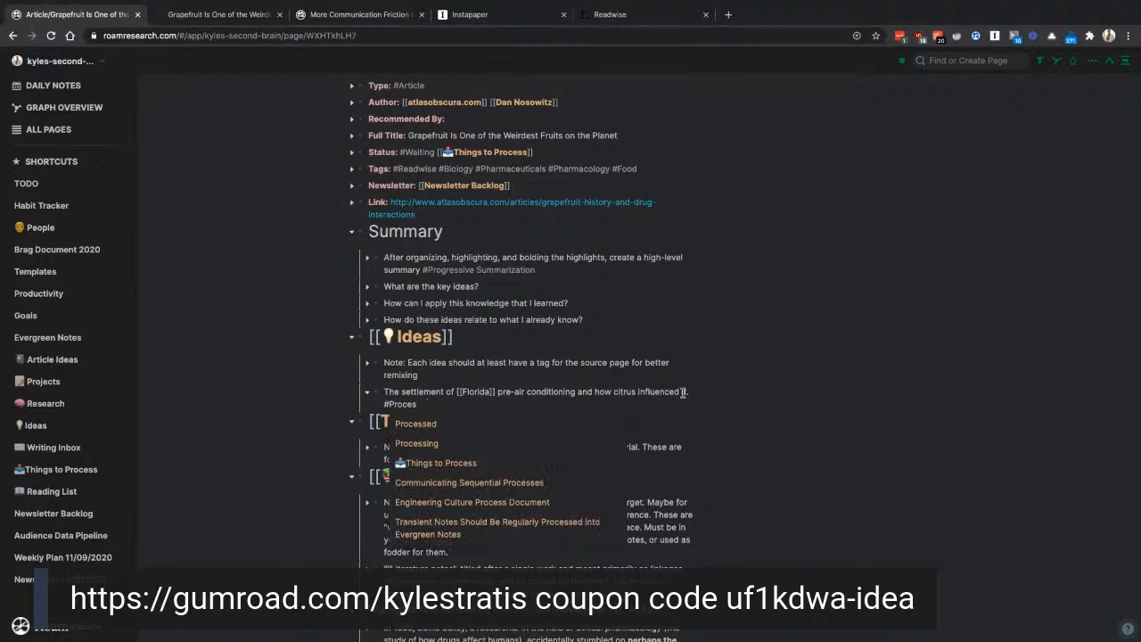
pyautogui.press('BackSpace')
pyautogui.press('BackSpace')
pyautogui.press('BackSpace')
pyautogui.write('Waiting')
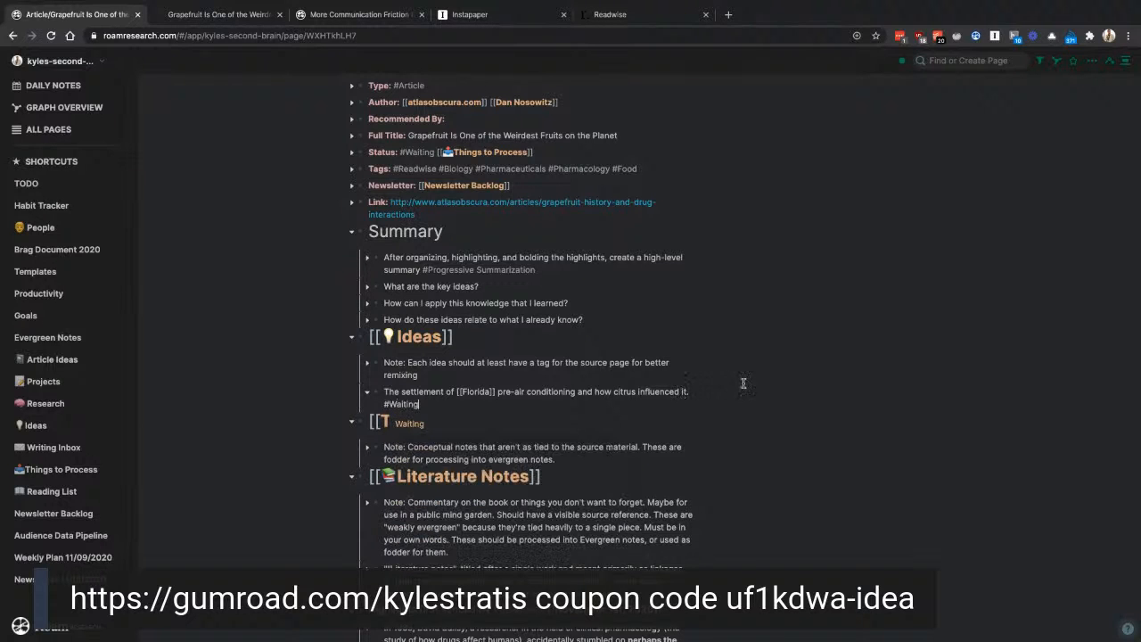
pyautogui.click(861, 402)
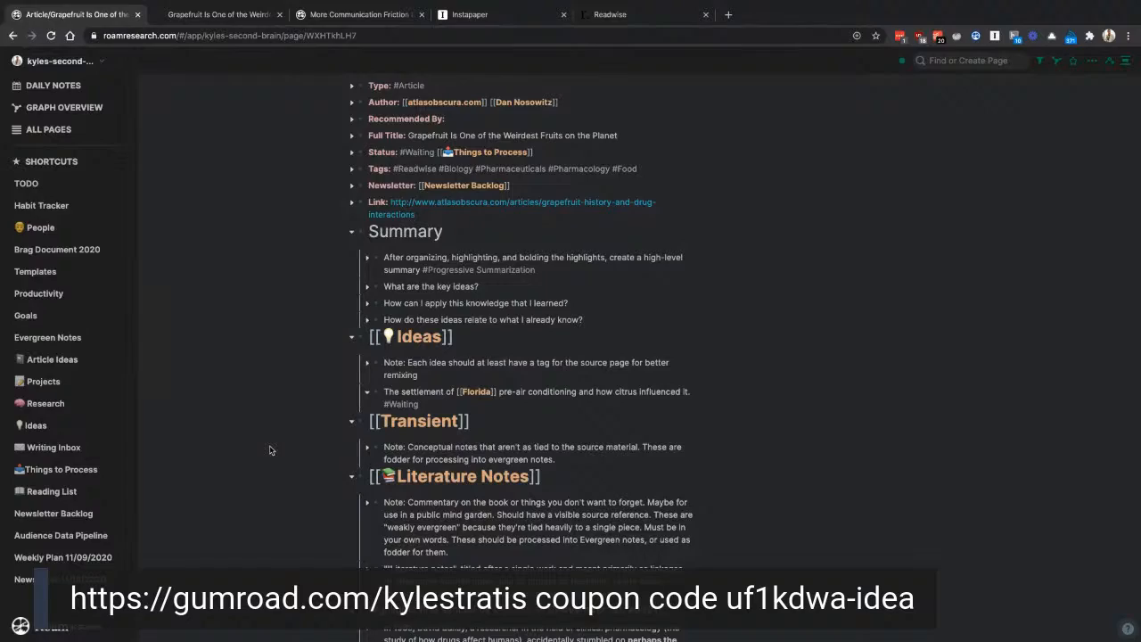
# Step: Nest a block reference to the highlight "Florida as we know it today exists because of citrus." under the Florida settlement idea
pyautogui.scroll(-2, 574, 445)
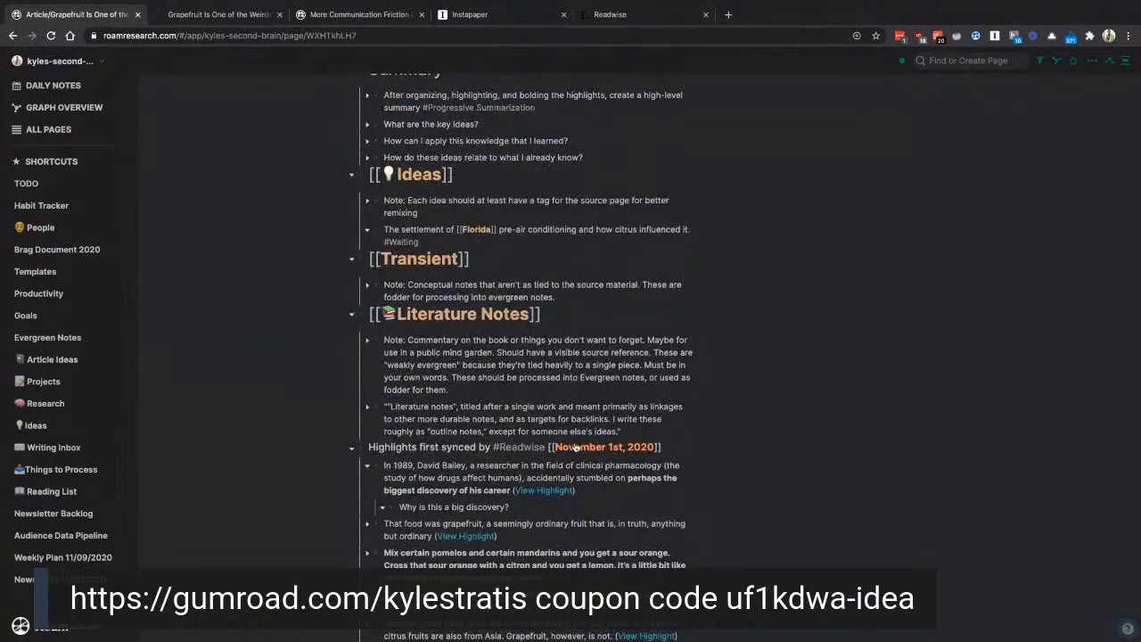
pyautogui.scroll(-10, 534, 330)
pyautogui.scroll(1, 534, 329)
pyautogui.rightClick(376, 219)
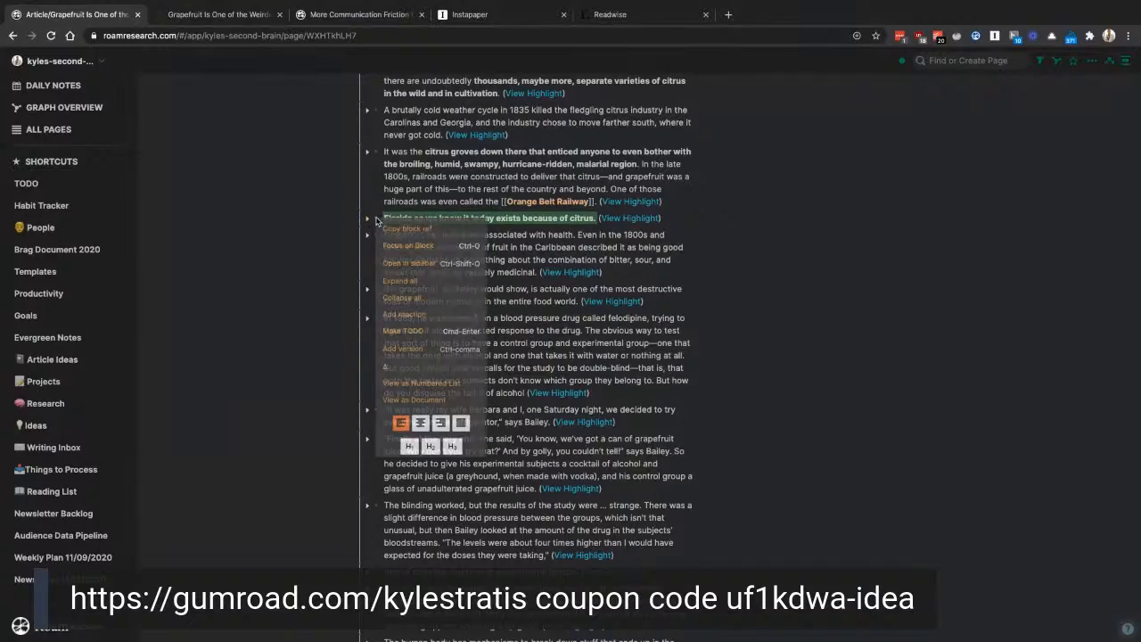
pyautogui.click(385, 229)
pyautogui.scroll(10, 535, 203)
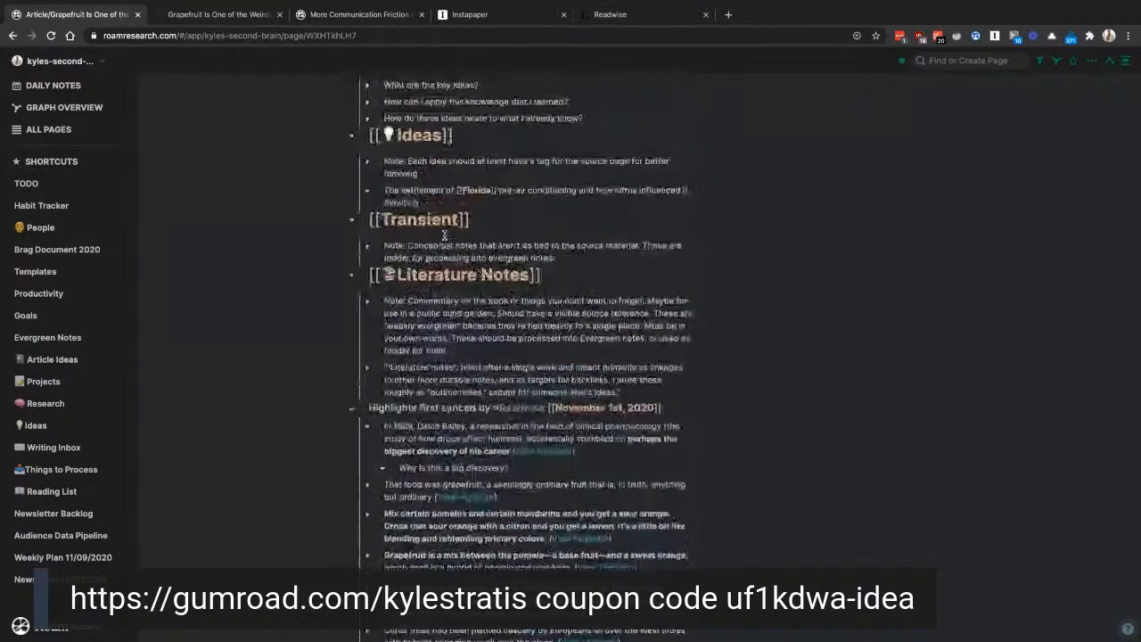
pyautogui.scroll(3, 535, 203)
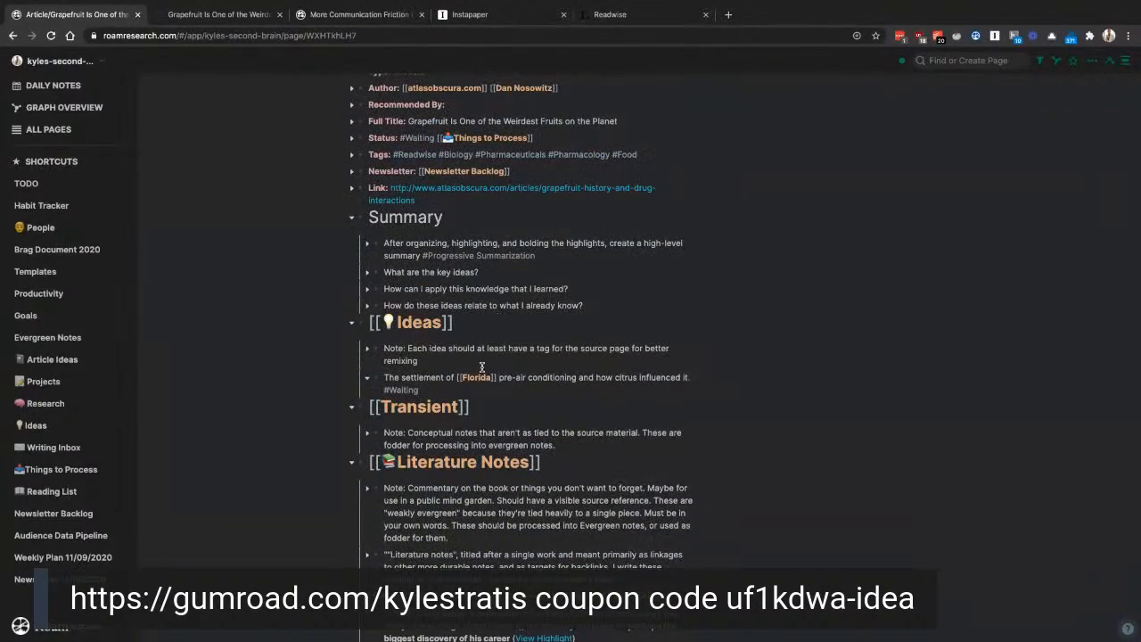
pyautogui.click(504, 390)
pyautogui.press('Return')
pyautogui.press('Tab')
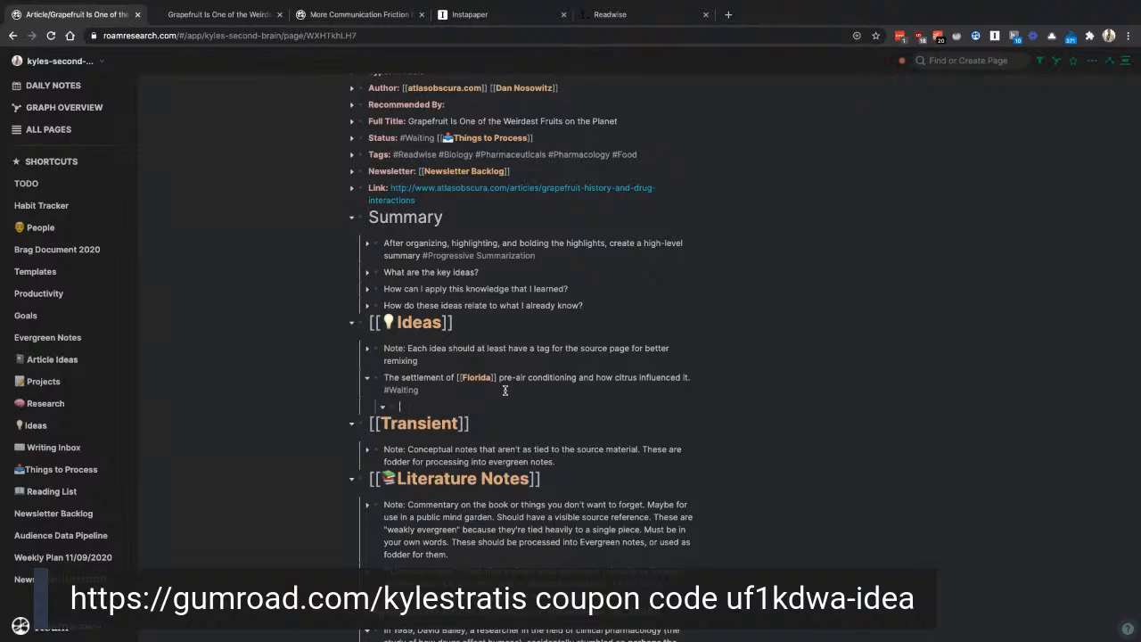
pyautogui.press('super+v')
# Step: Apply both highlighting and bold to the full sentence calling the grapefruit "one of the most destructive foes of modern medicine in the entire food world"
pyautogui.scroll(-15, 643, 434)
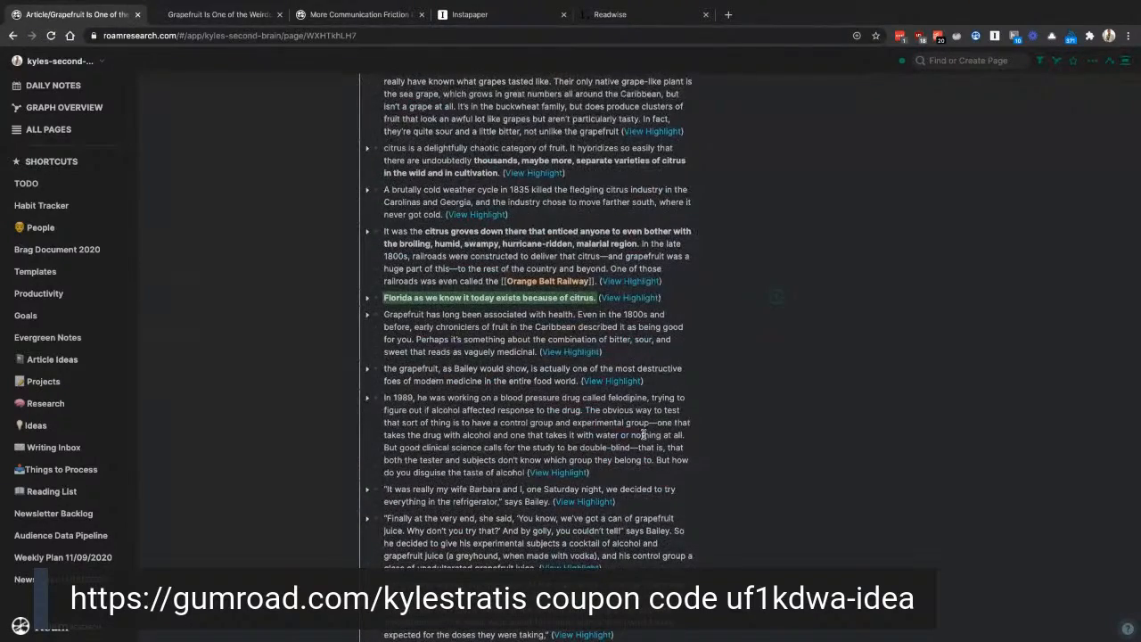
pyautogui.scroll(1, 631, 424)
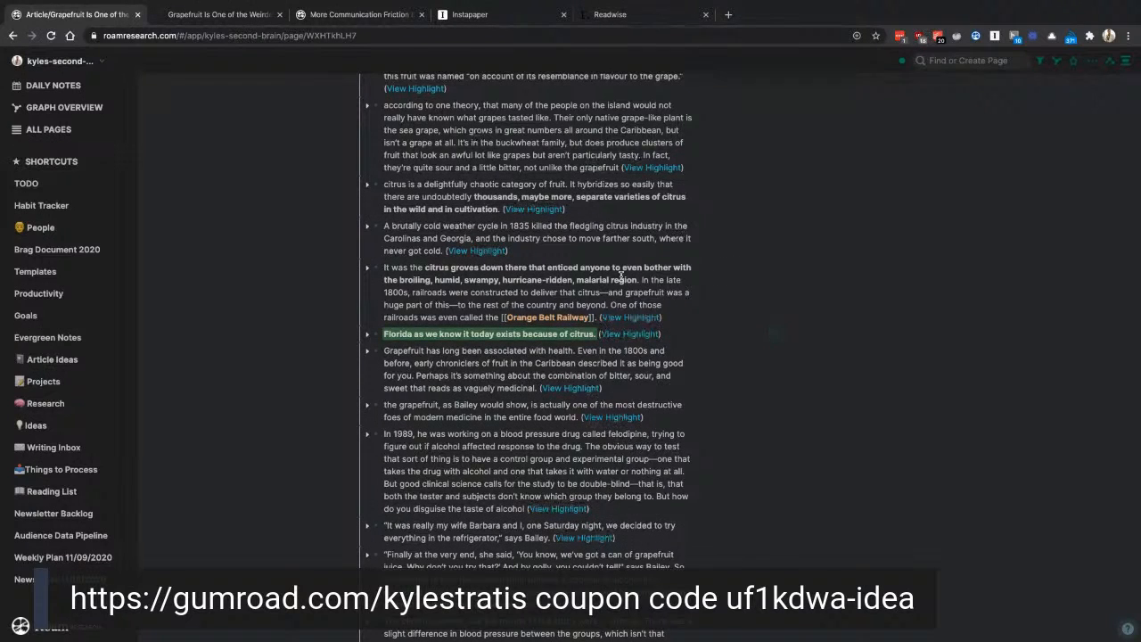
pyautogui.scroll(-2, 621, 278)
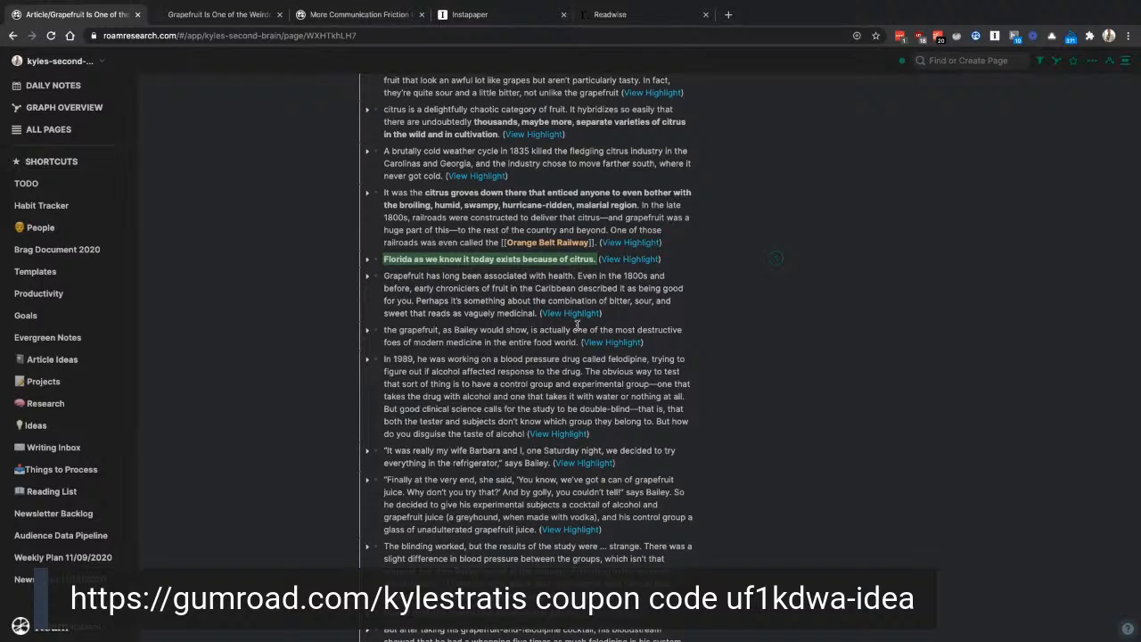
pyautogui.click(483, 313)
pyautogui.click(459, 354)
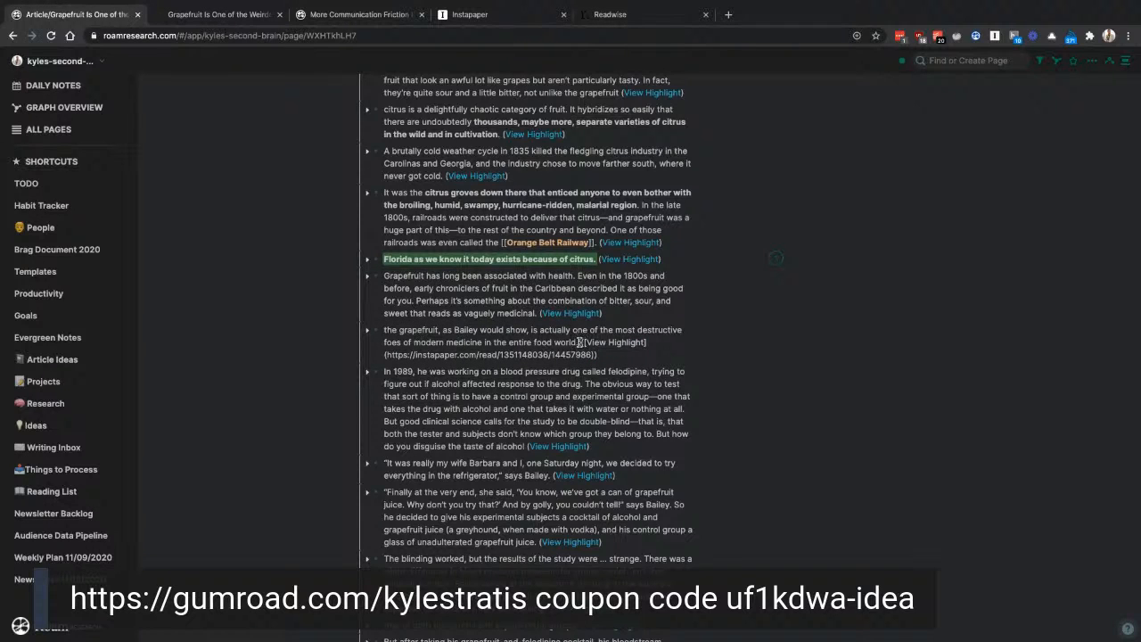
pyautogui.moveTo(580, 342); pyautogui.dragTo(384, 332)
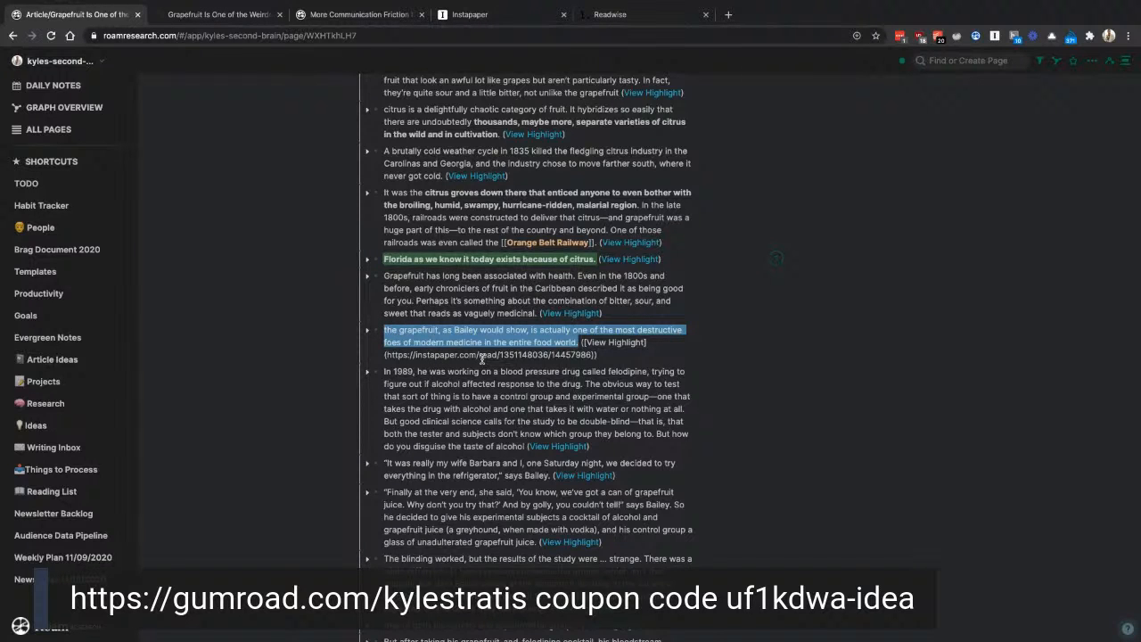
pyautogui.hotkey('ctrl', 'b')
pyautogui.hotkey('ctrl', 'b')
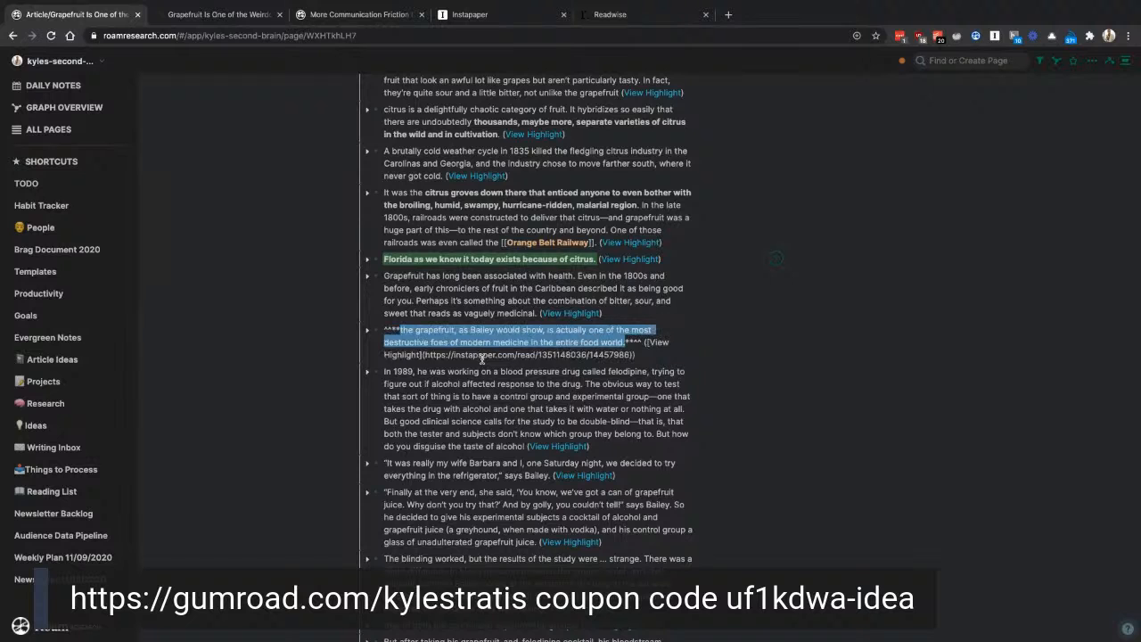
pyautogui.click(745, 413)
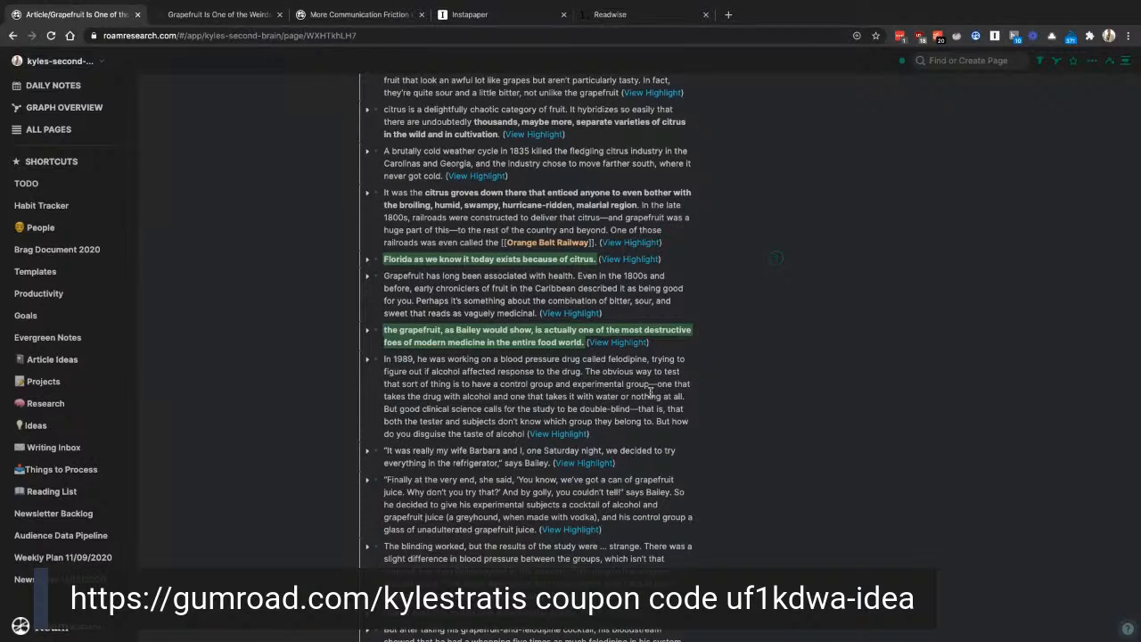
# Step: Bold "But how do you disguise the taste of alcohol" at the end of the 1989 felodipine study highlight
pyautogui.scroll(-1, 651, 393)
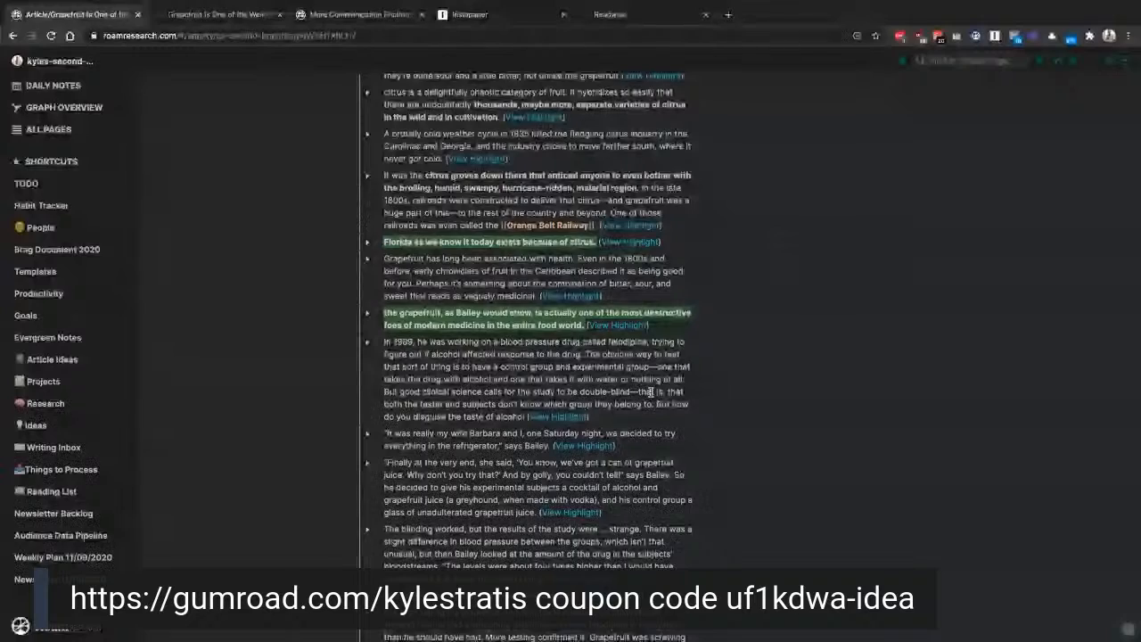
pyautogui.scroll(-1, 651, 392)
pyautogui.scroll(-1, 651, 392)
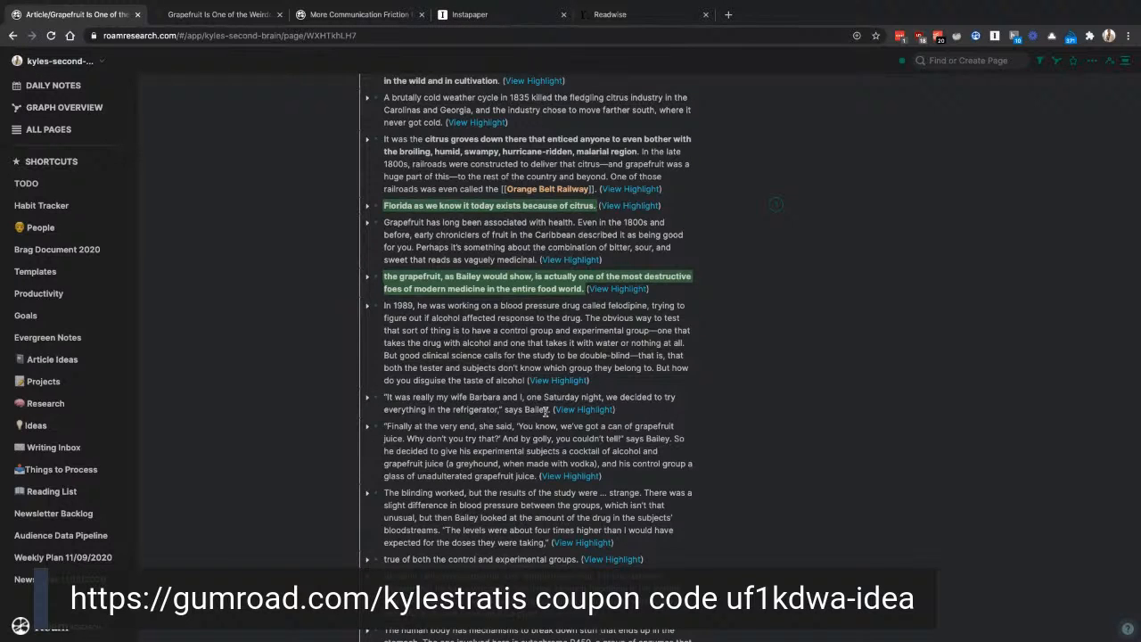
pyautogui.scroll(-1, 620, 386)
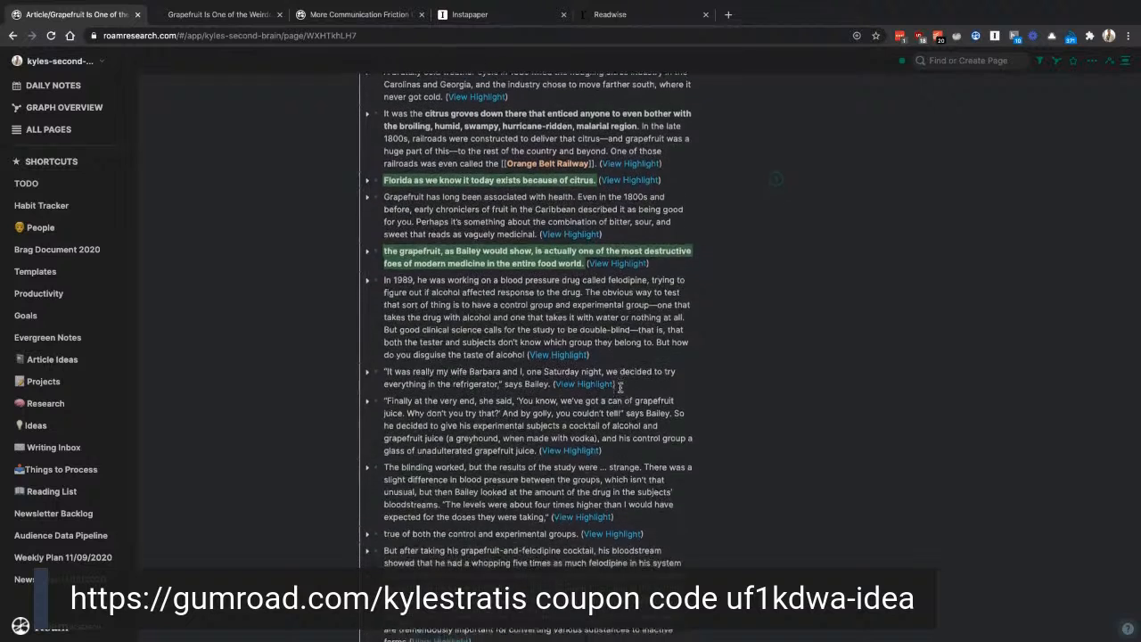
pyautogui.scroll(-1, 620, 385)
pyautogui.click(463, 275)
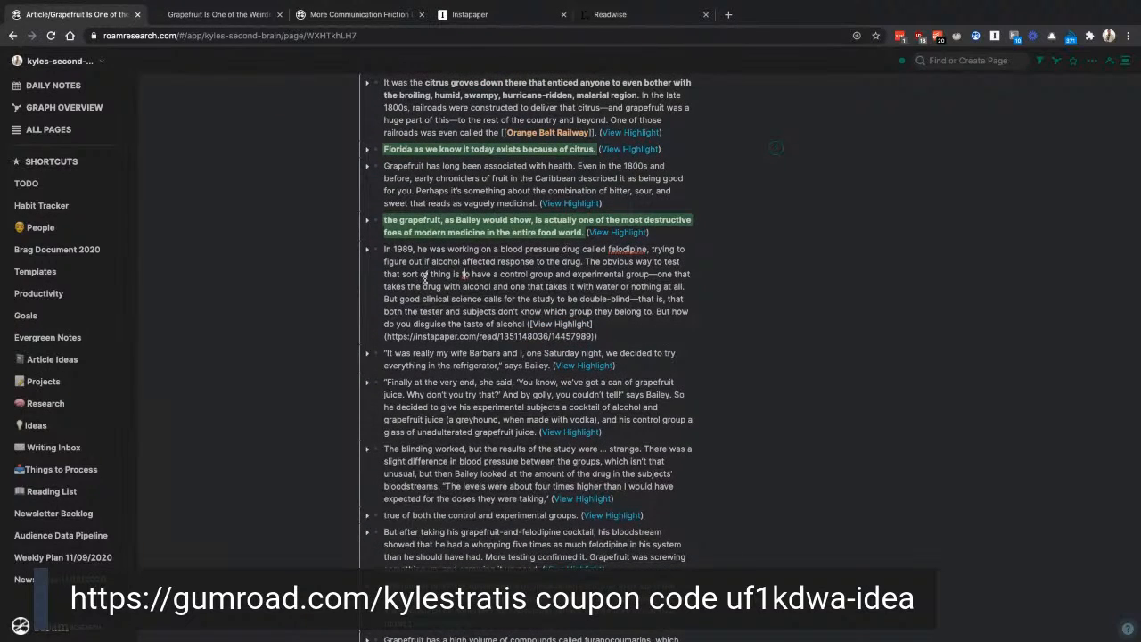
pyautogui.click(386, 250)
pyautogui.click(722, 284)
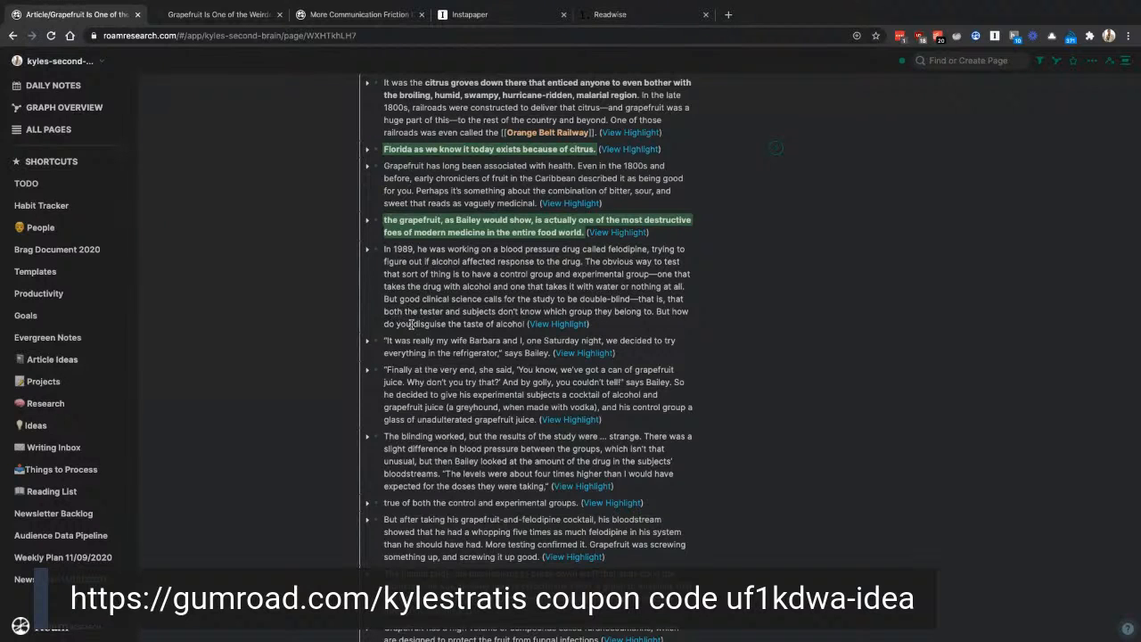
pyautogui.moveTo(524, 324); pyautogui.dragTo(667, 311)
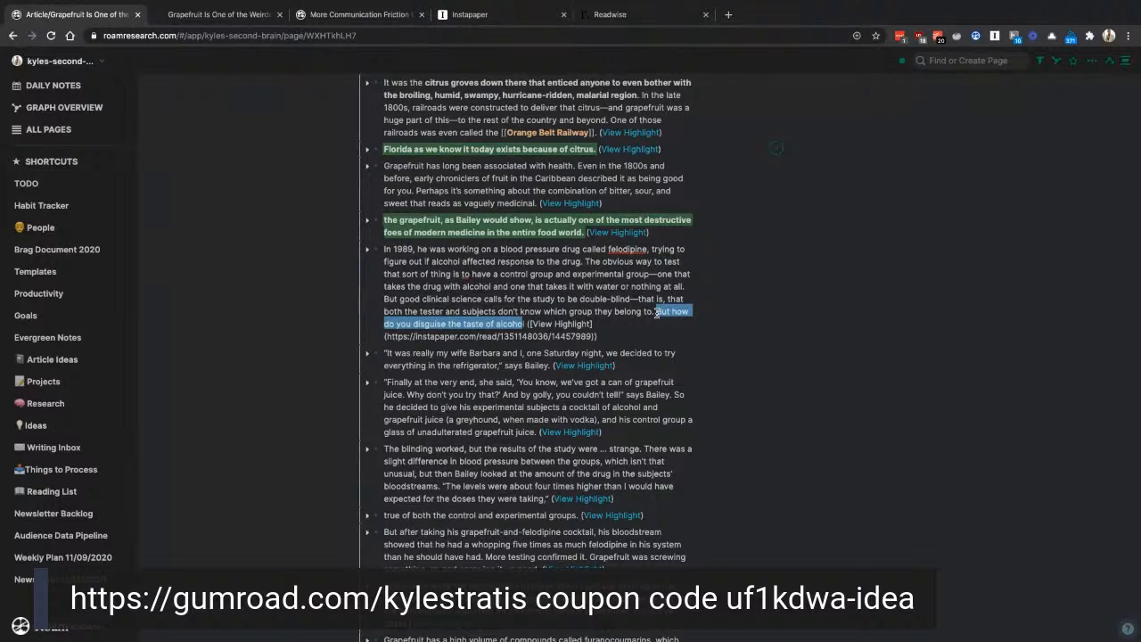
pyautogui.hotkey('ctrl', 'b')
pyautogui.click(718, 351)
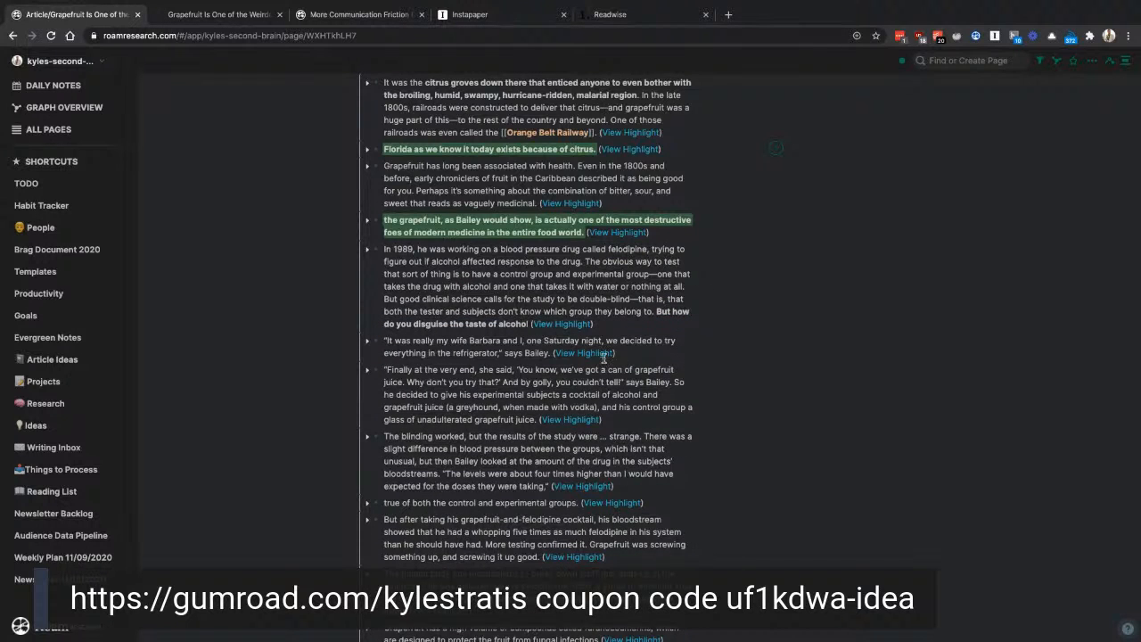
# Step: Bold the whole quote about trying everything in the refrigerator one Saturday night, including its attribution
pyautogui.scroll(-2, 603, 356)
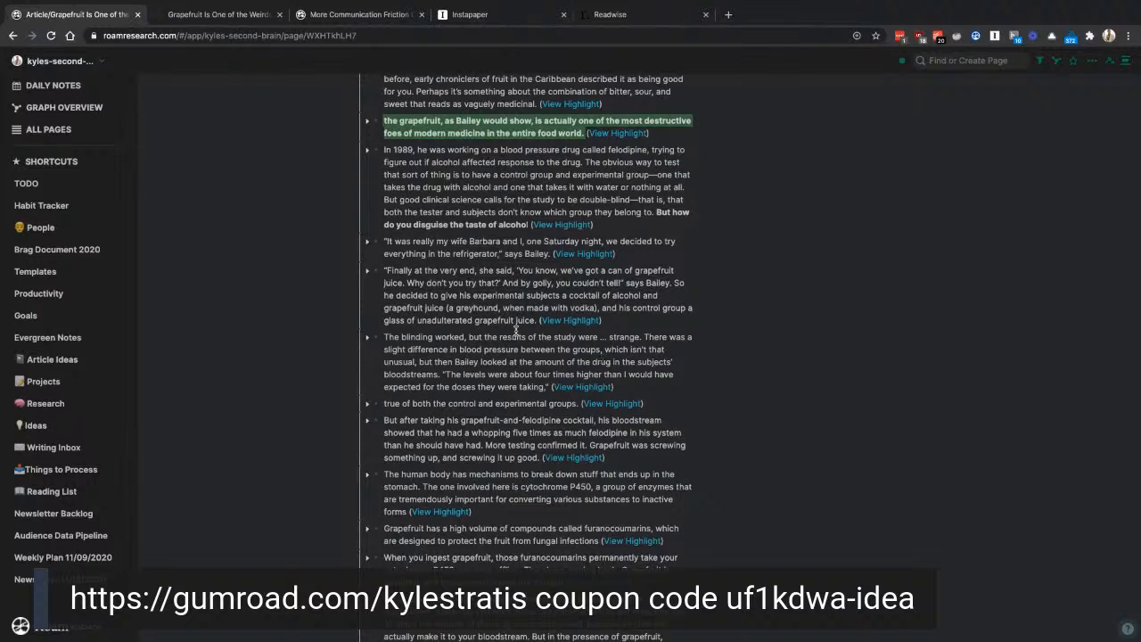
pyautogui.click(386, 241)
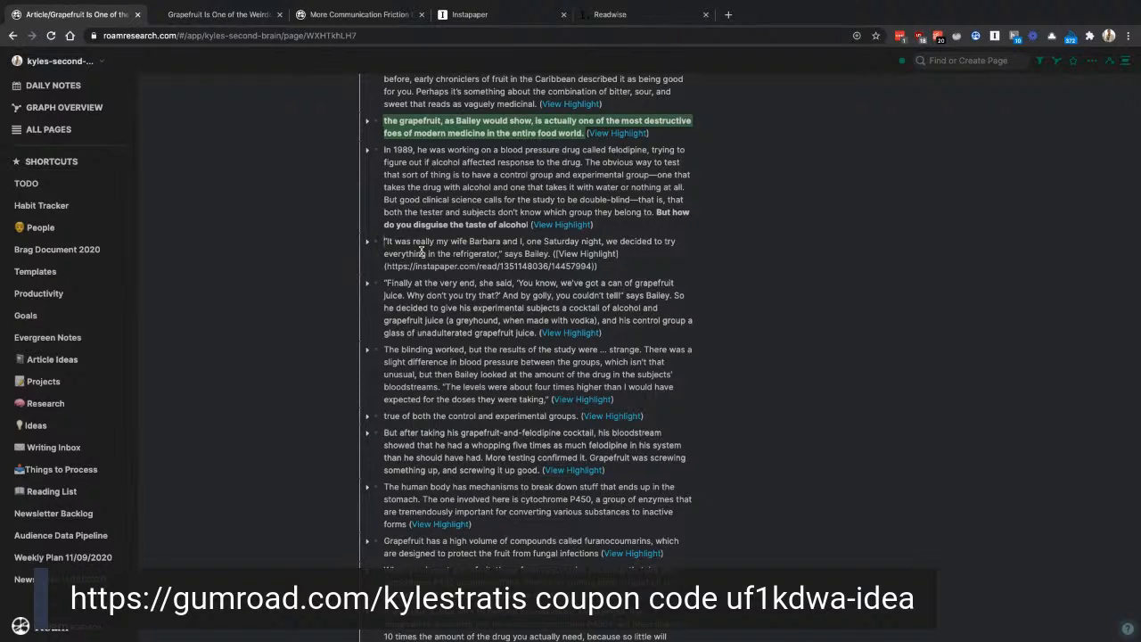
pyautogui.keyDown('shift'); pyautogui.click(551, 253); pyautogui.keyUp('shift')
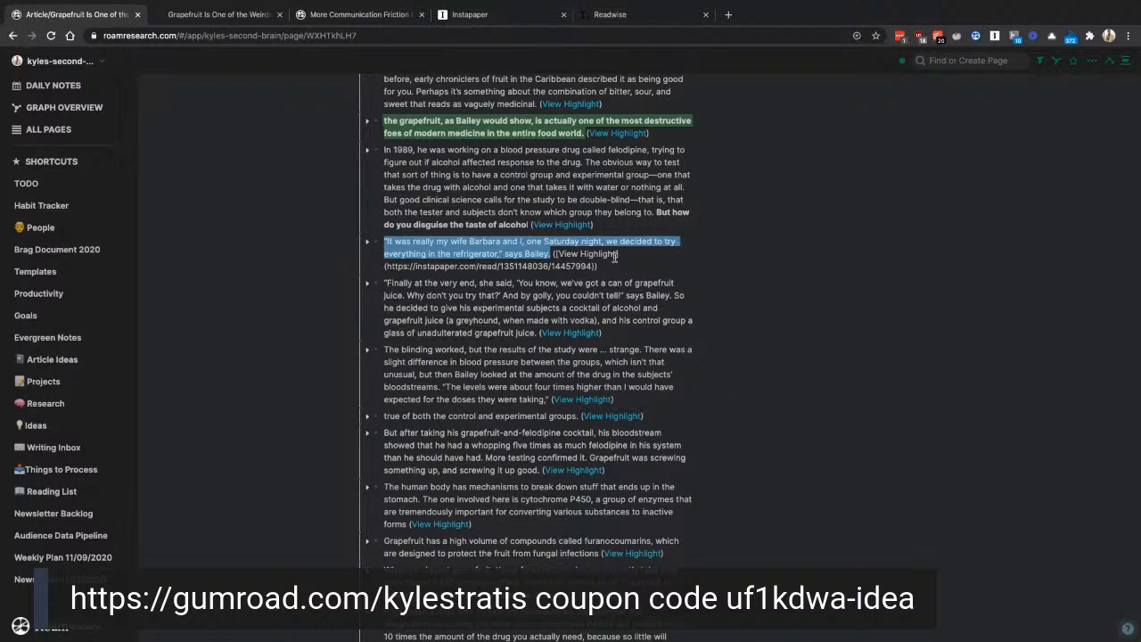
pyautogui.hotkey('ctrl', 'b')
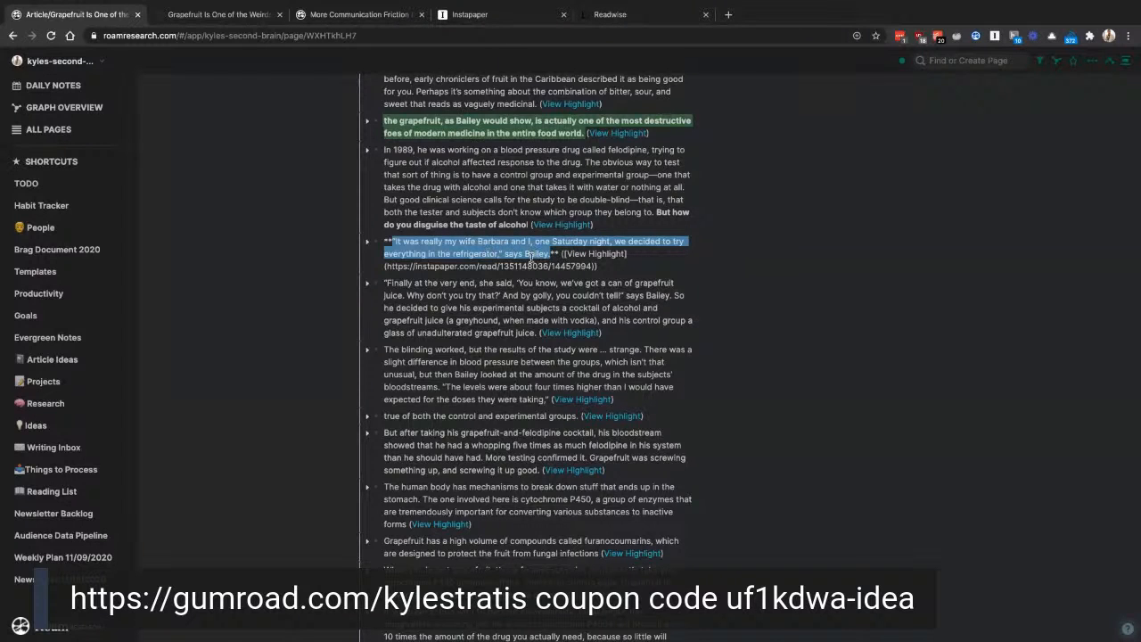
pyautogui.click(662, 257)
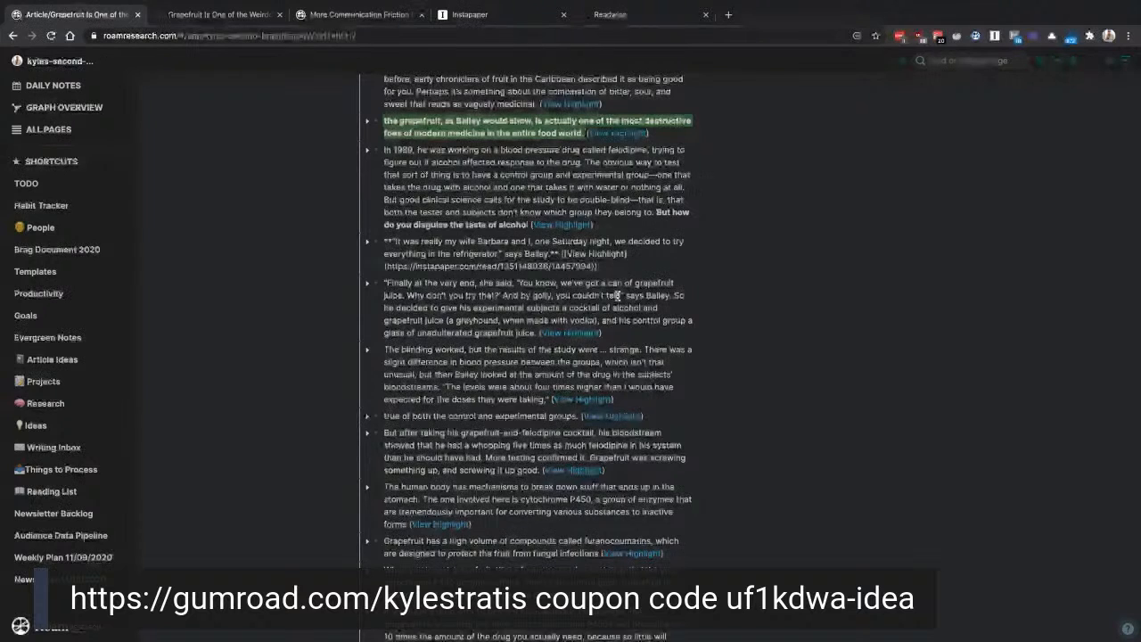
# Step: Bold "So he decided to give his experimental subjects a cocktail of alcohol and grapefruit juice" and "control group a glass of unadulterated grapefruit juice"
pyautogui.click(617, 295)
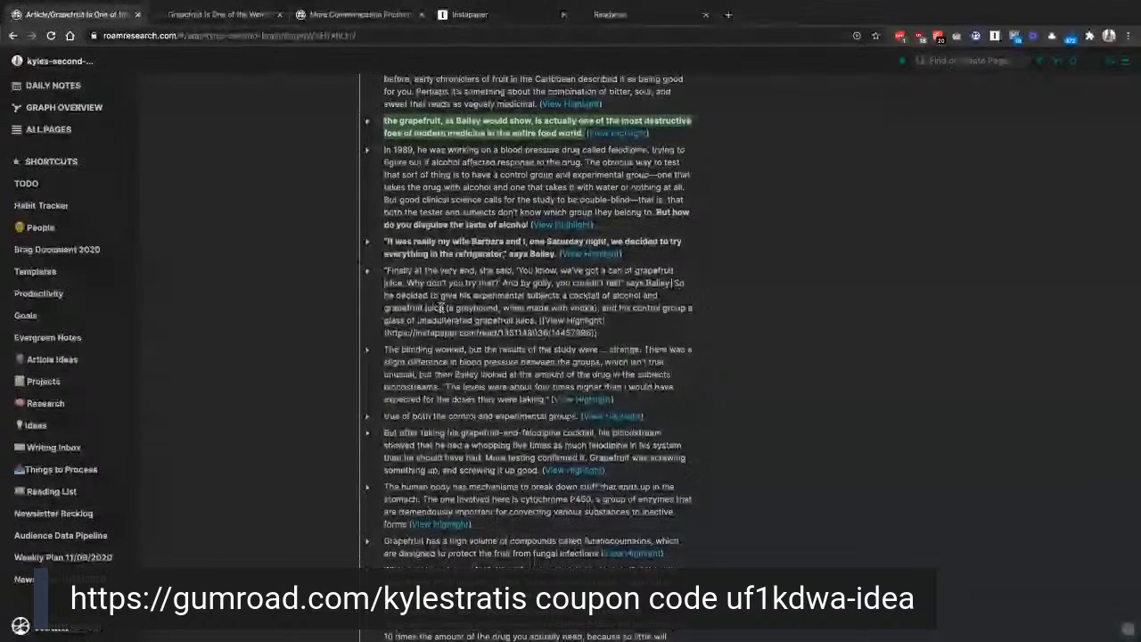
pyautogui.moveTo(443, 307); pyautogui.dragTo(677, 284)
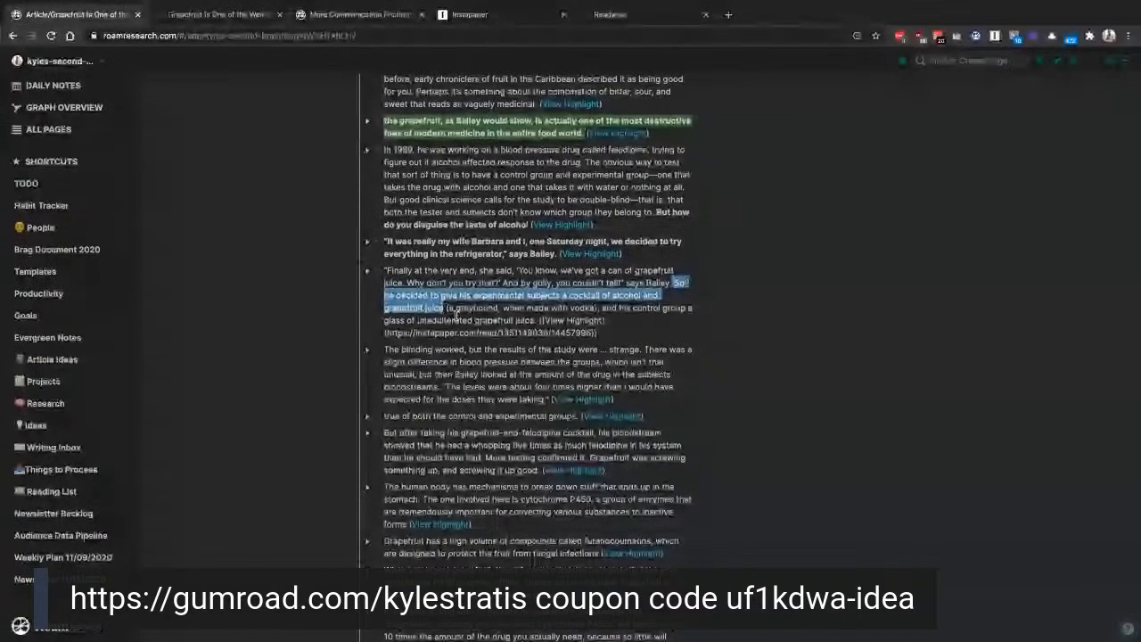
pyautogui.click(676, 283)
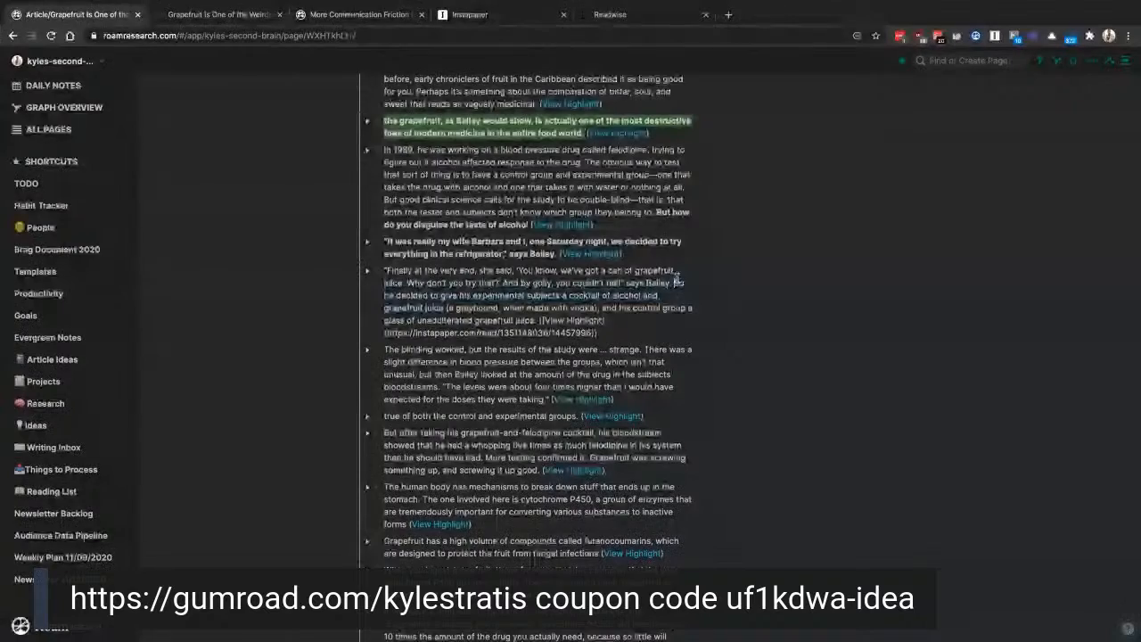
pyautogui.keyDown('shift'); pyautogui.click(446, 308); pyautogui.keyUp('shift')
pyautogui.hotkey('ctrl', 'b')
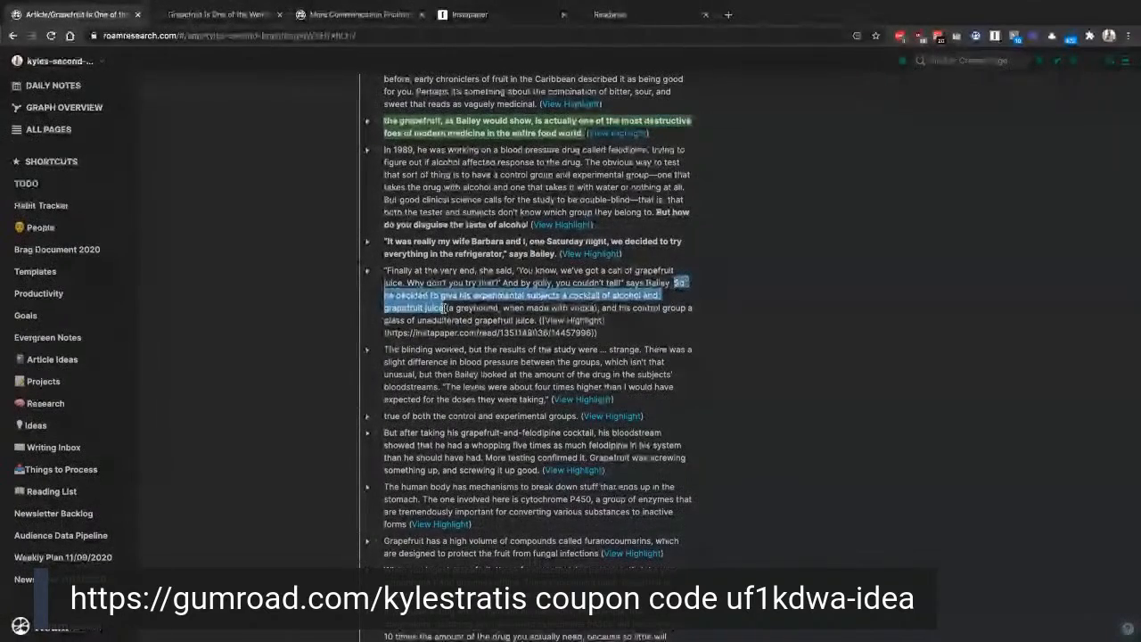
pyautogui.click(640, 307)
pyautogui.keyDown('shift'); pyautogui.click(568, 320); pyautogui.keyUp('shift')
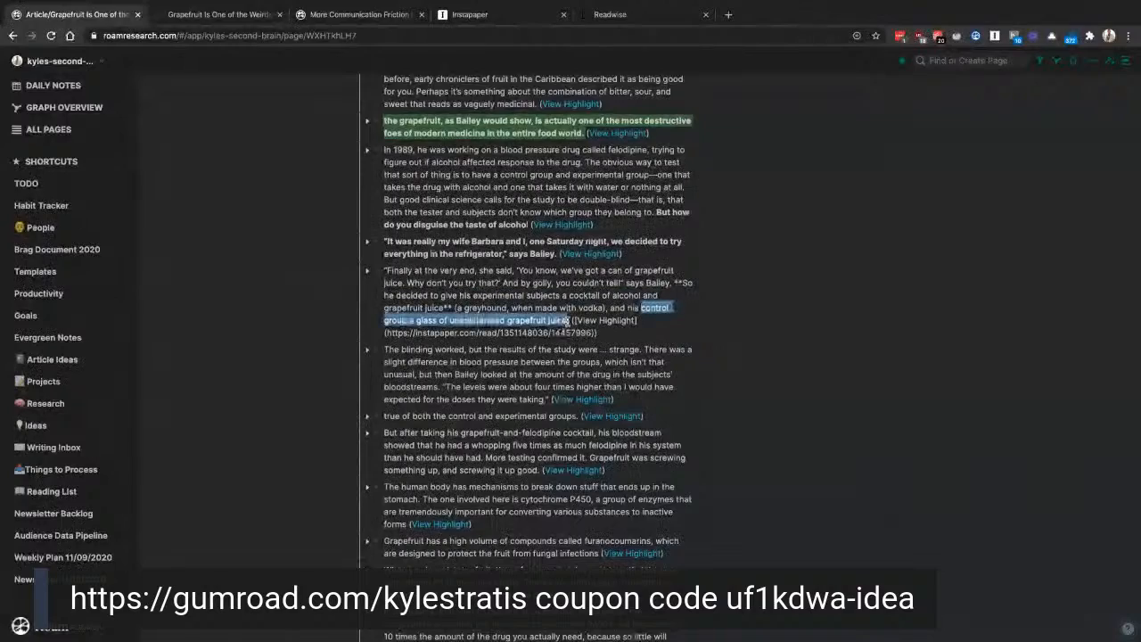
pyautogui.hotkey('ctrl', 'b')
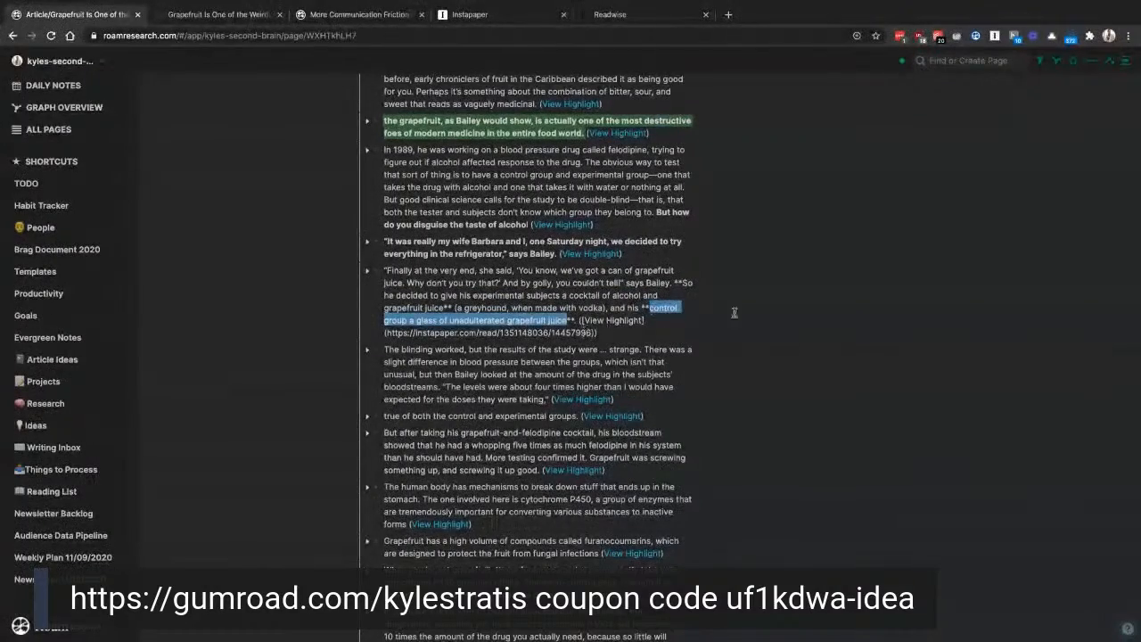
pyautogui.click(777, 349)
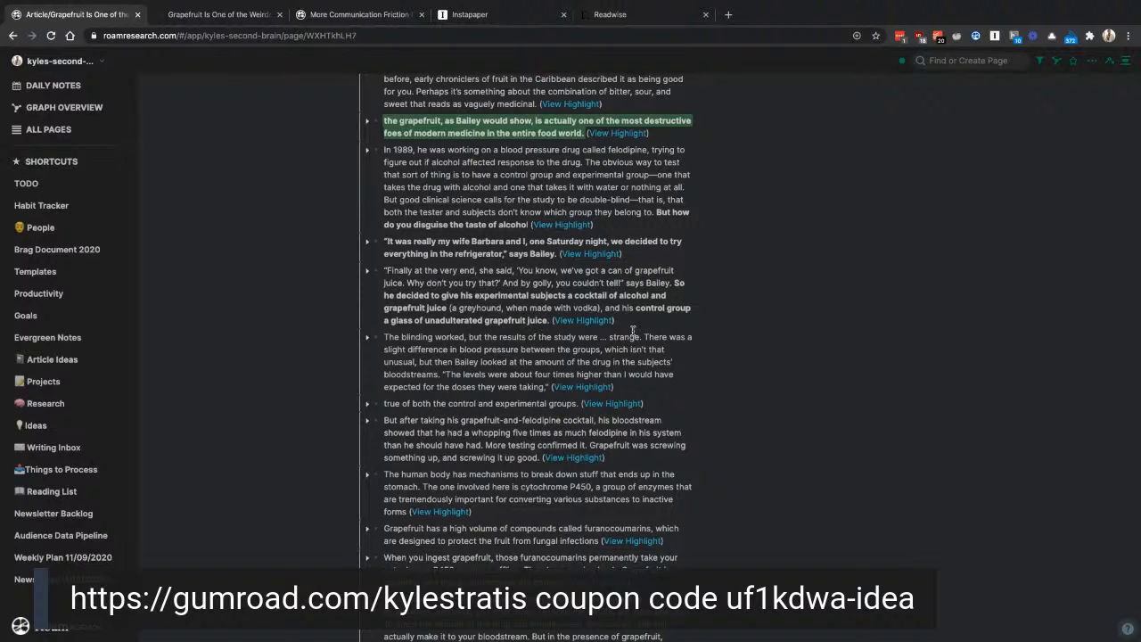
# Step: Bold the blinding-results highlight from "There was a slight difference in blood pressure" through "the doses they were taking," including the closing quotation mark
pyautogui.moveTo(644, 336); pyautogui.dragTo(549, 386)
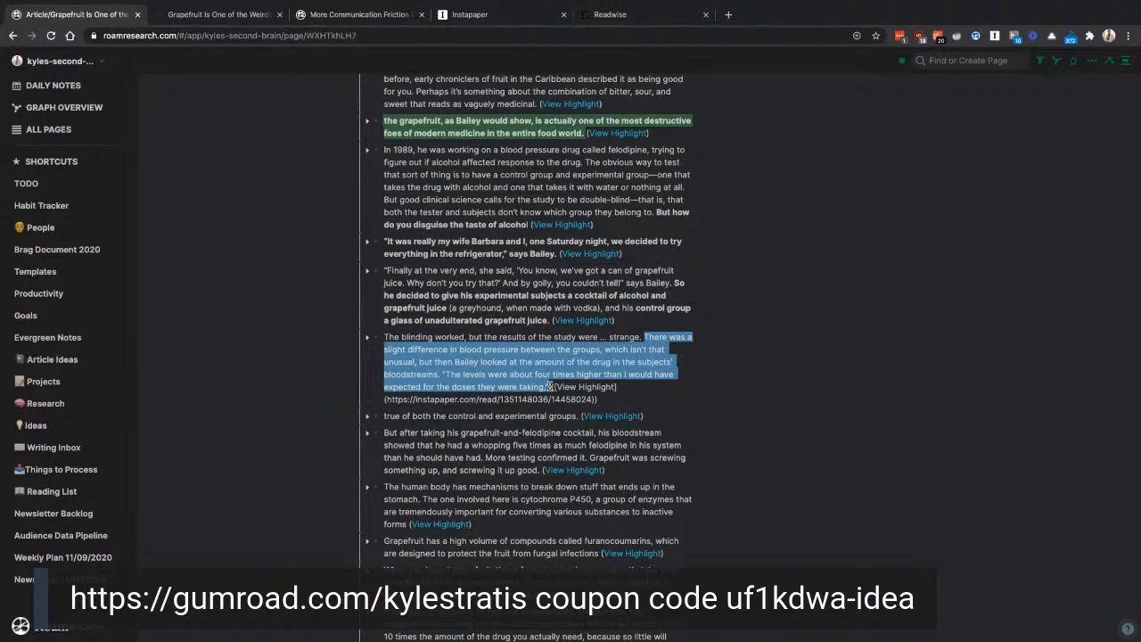
pyautogui.hotkey('ctrl', 'b')
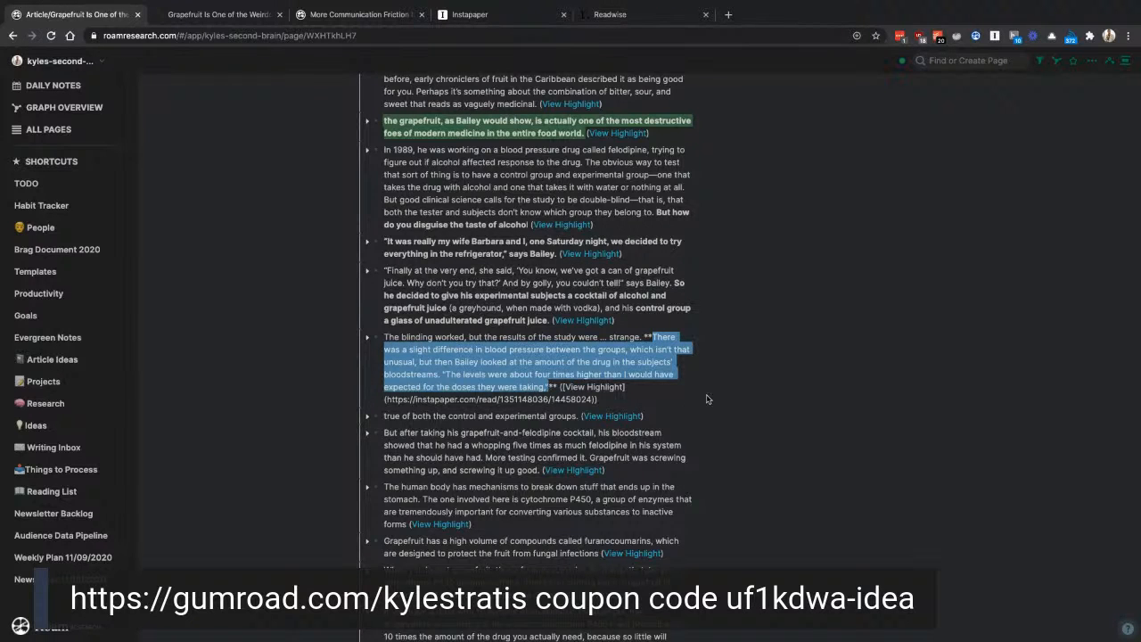
pyautogui.click(707, 398)
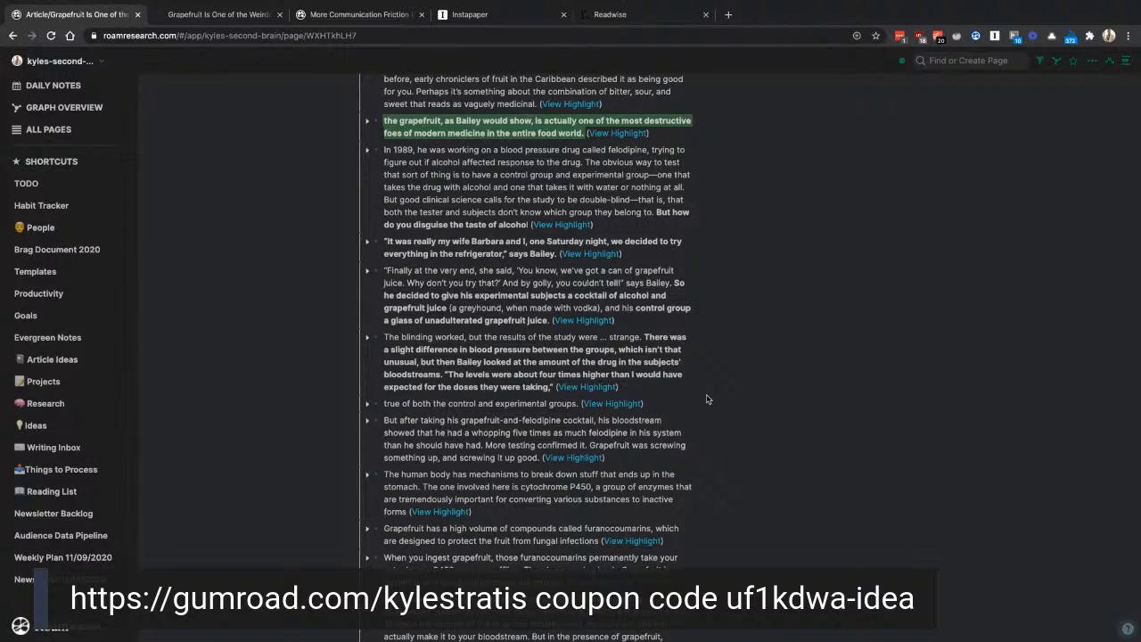
# Step: Add highlighting to the bold quote "The levels were about four times higher than I would have expected for the doses they were taking,"
pyautogui.click(554, 364)
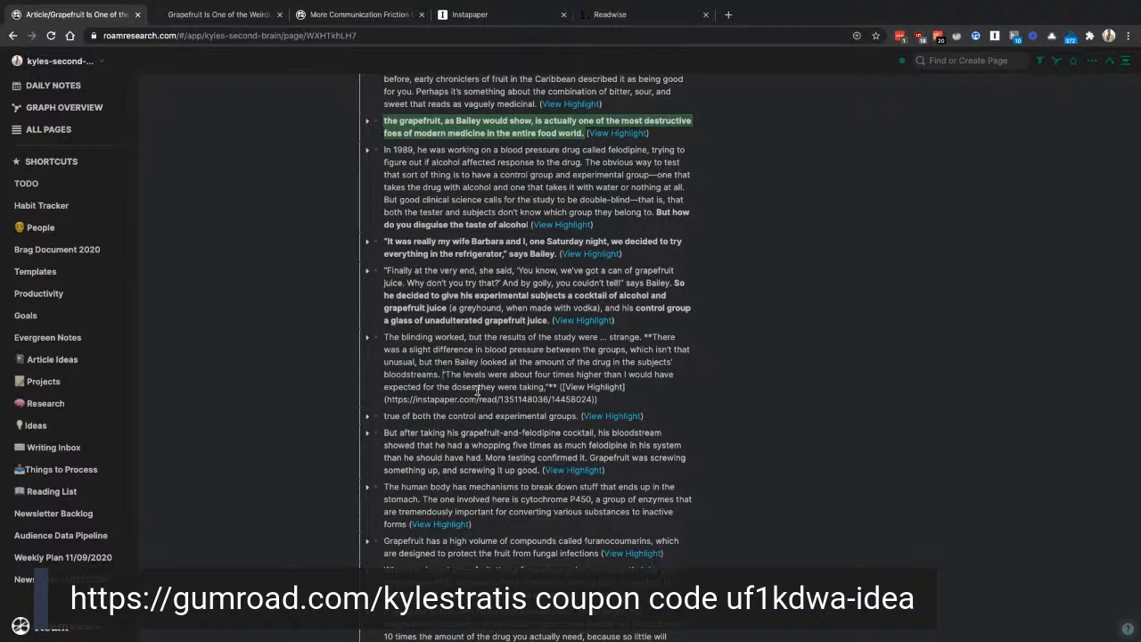
pyautogui.write('**')
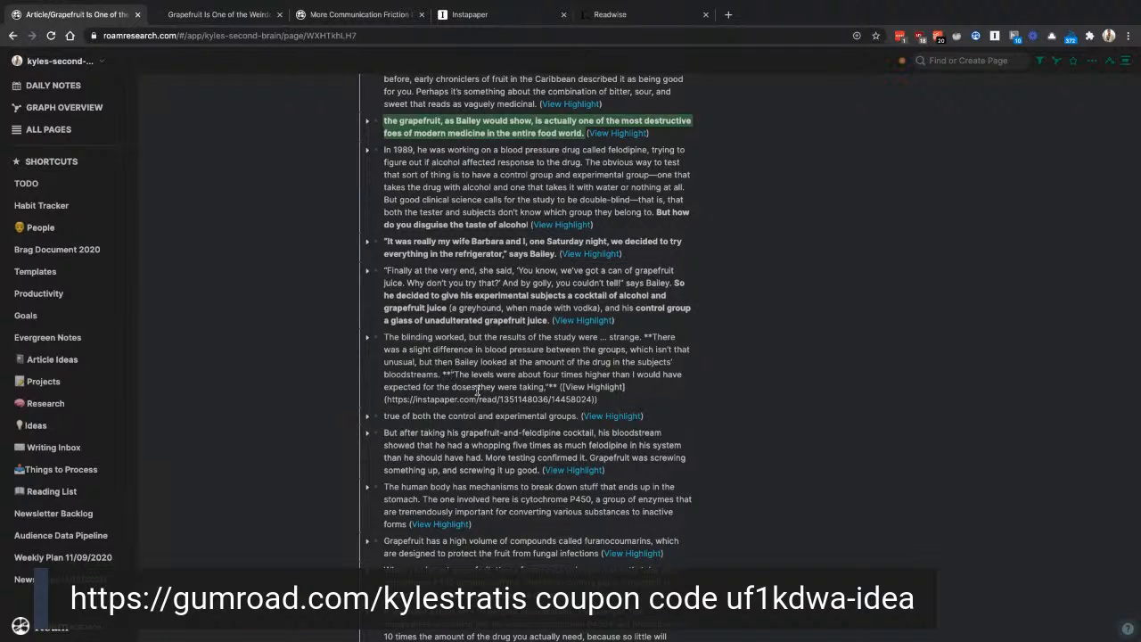
pyautogui.write('^^**')
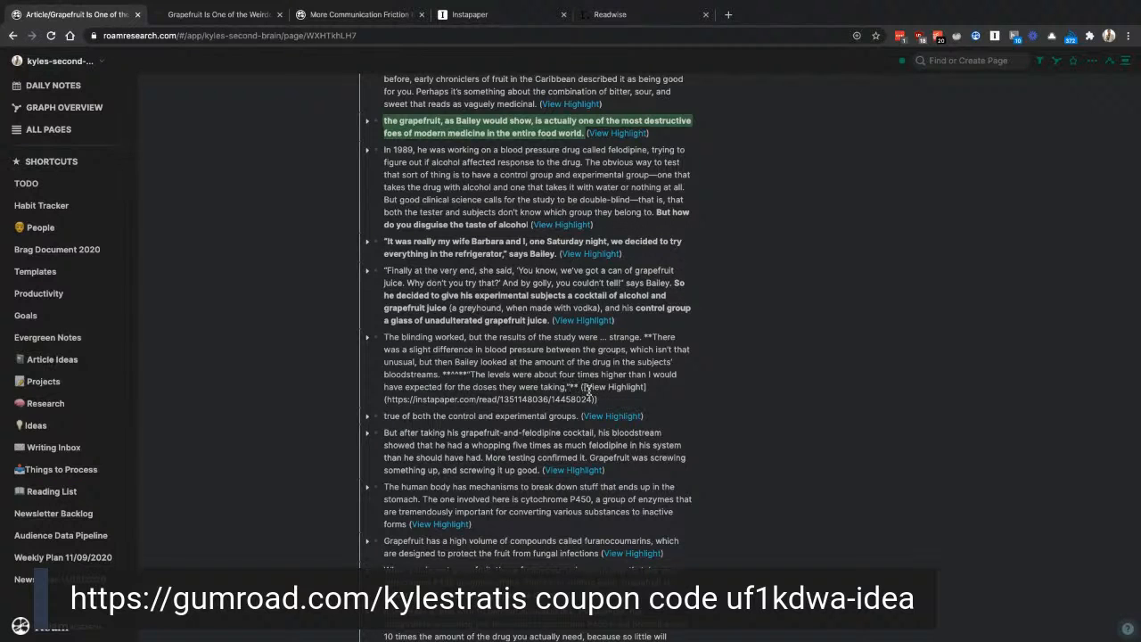
pyautogui.click(788, 410)
pyautogui.click(561, 367)
pyautogui.press('BackSpace')
pyautogui.press('BackSpace')
pyautogui.write('^^')
pyautogui.click(786, 400)
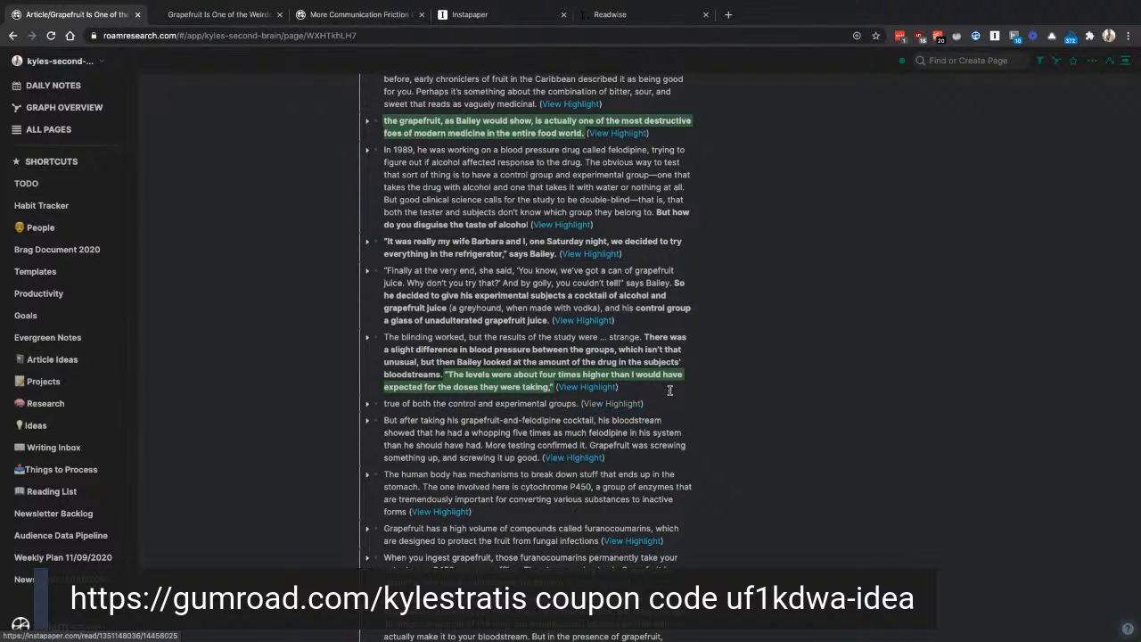
# Step: Bold the passage from "grapefruit-and-felodipine cocktail" through "than he should have had" in the highlight after the control groups line
pyautogui.scroll(-3, 415, 312)
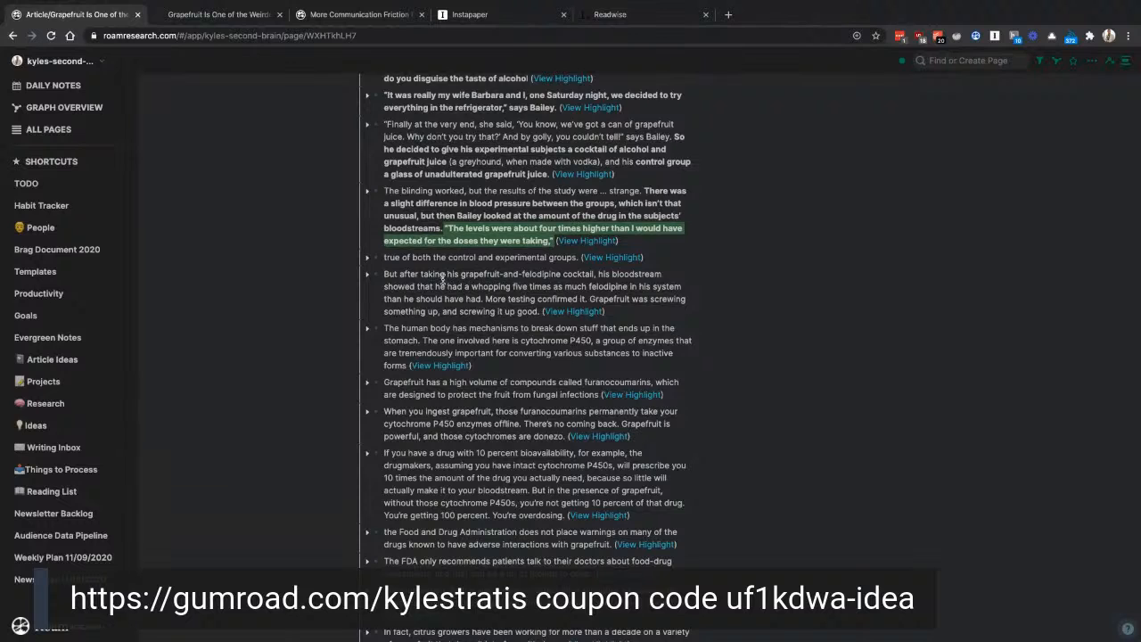
pyautogui.click(651, 286)
pyautogui.moveTo(651, 286); pyautogui.dragTo(533, 281)
pyautogui.click(515, 275)
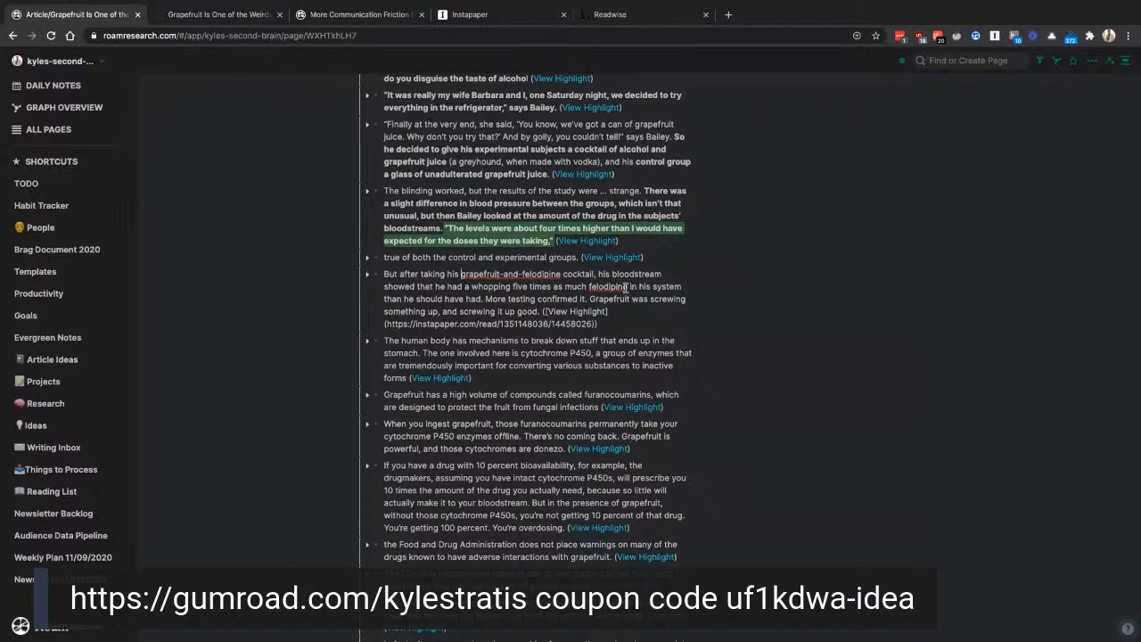
pyautogui.keyDown('shift'); pyautogui.click(483, 298); pyautogui.keyUp('shift')
pyautogui.hotkey('ctrl', 'b')
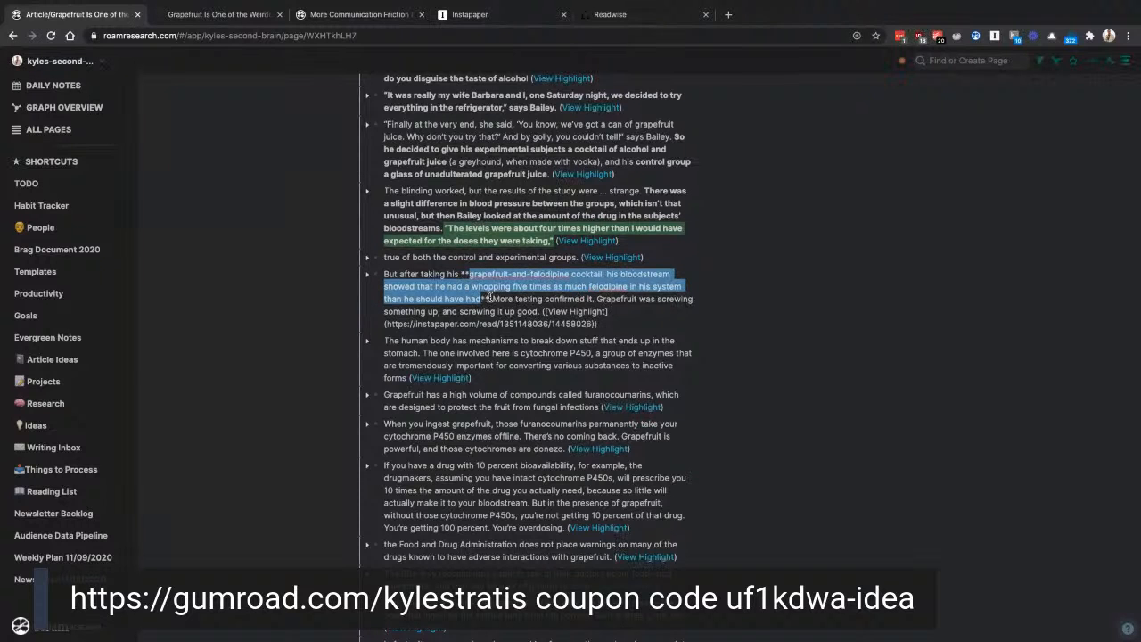
# Step: Apply both highlighting and bold to "Grapefruit was screwing something up, and screwing it up good."
pyautogui.click(596, 299)
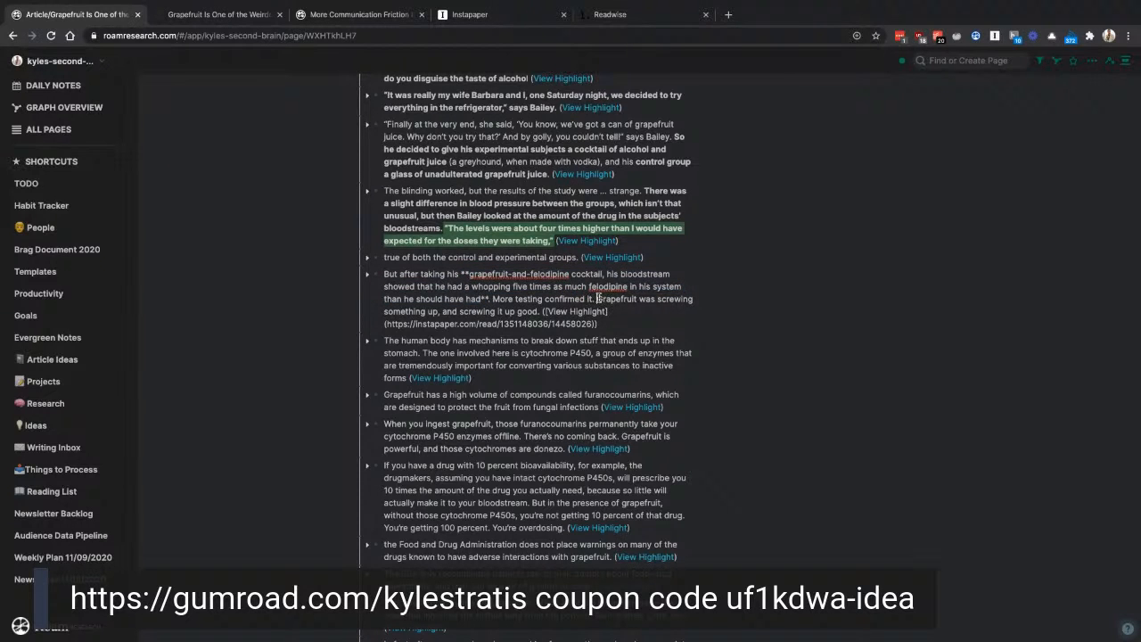
pyautogui.keyDown('shift'); pyautogui.click(540, 312); pyautogui.keyUp('shift')
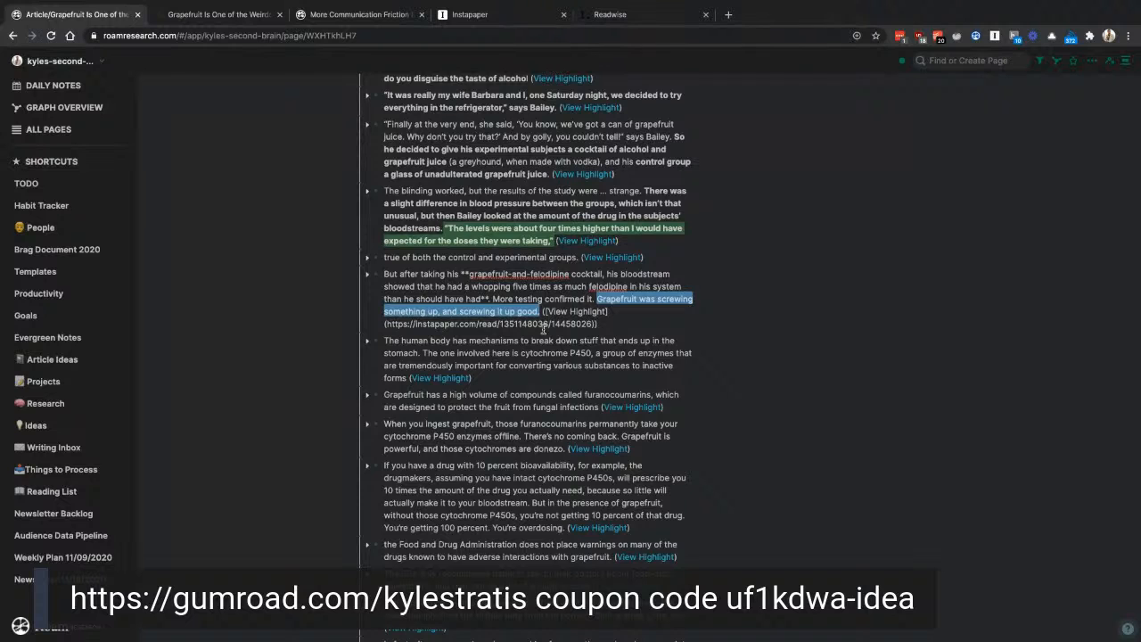
pyautogui.hotkey('ctrl', 'h')
pyautogui.click(740, 320)
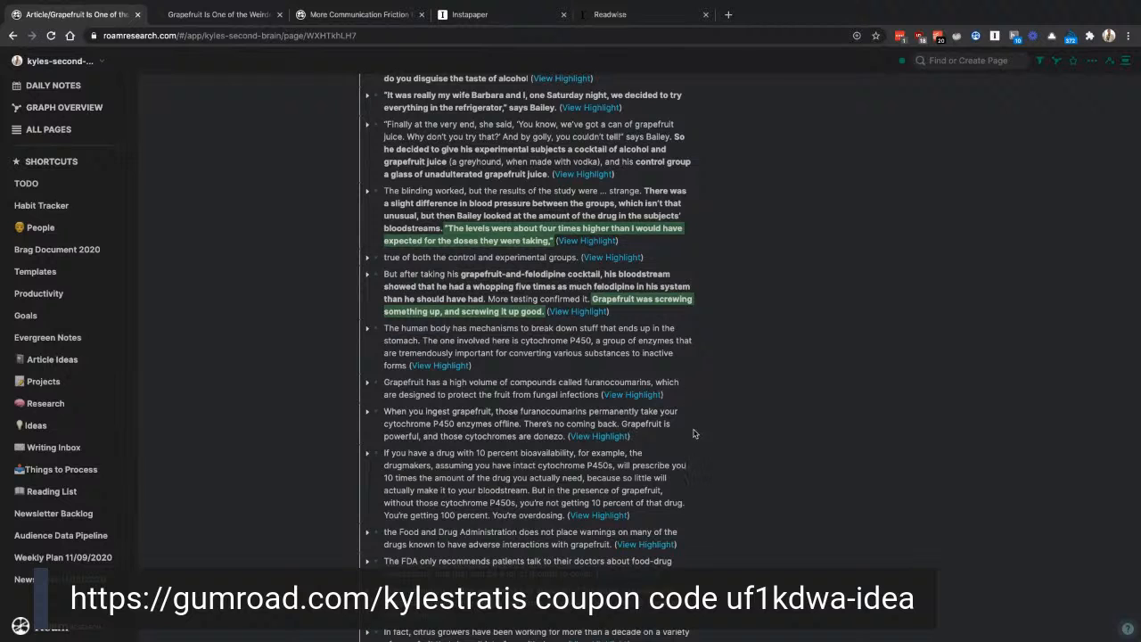
# Step: Apply both bold and highlighting to the passage from "The one involved here is cytochrome P450" through "inactive forms"
pyautogui.scroll(-1, 753, 433)
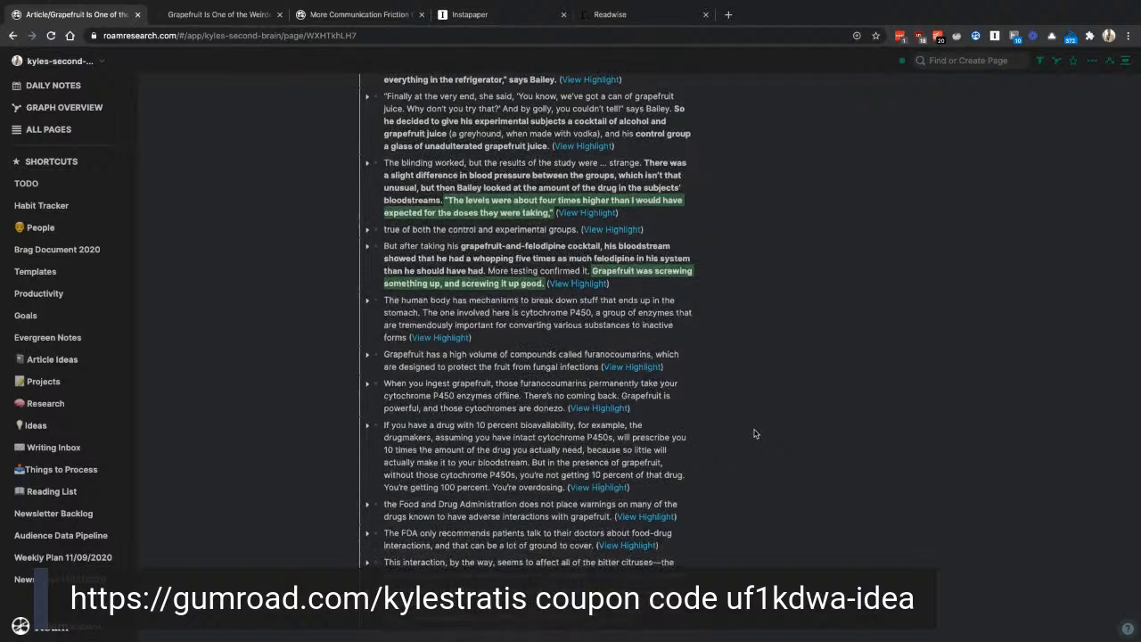
pyautogui.click(498, 318)
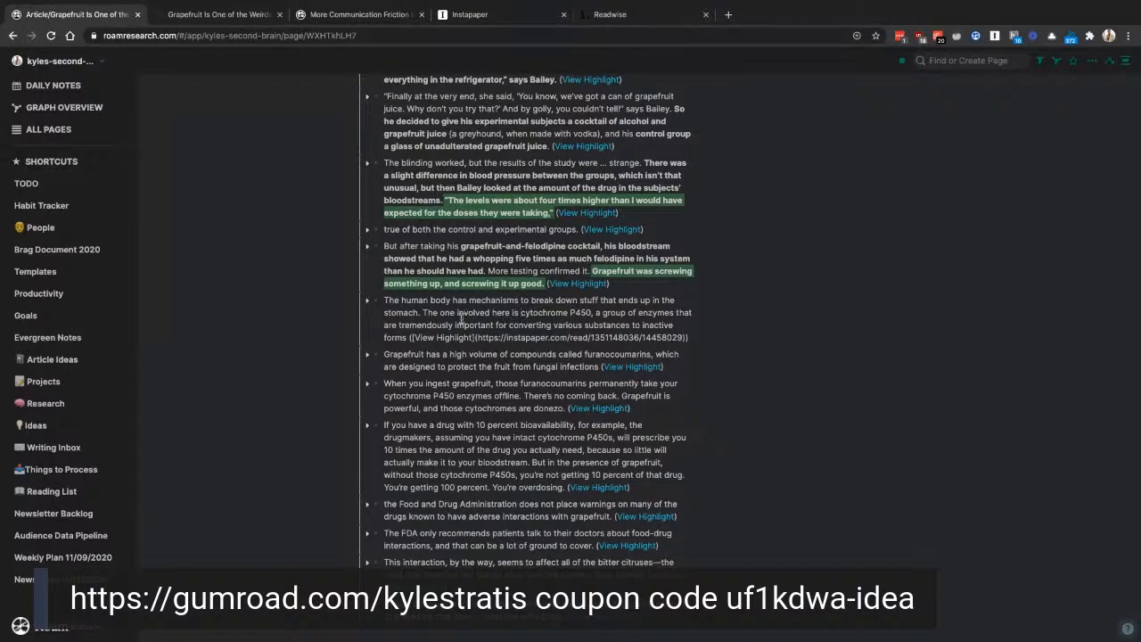
pyautogui.moveTo(424, 313); pyautogui.dragTo(594, 313)
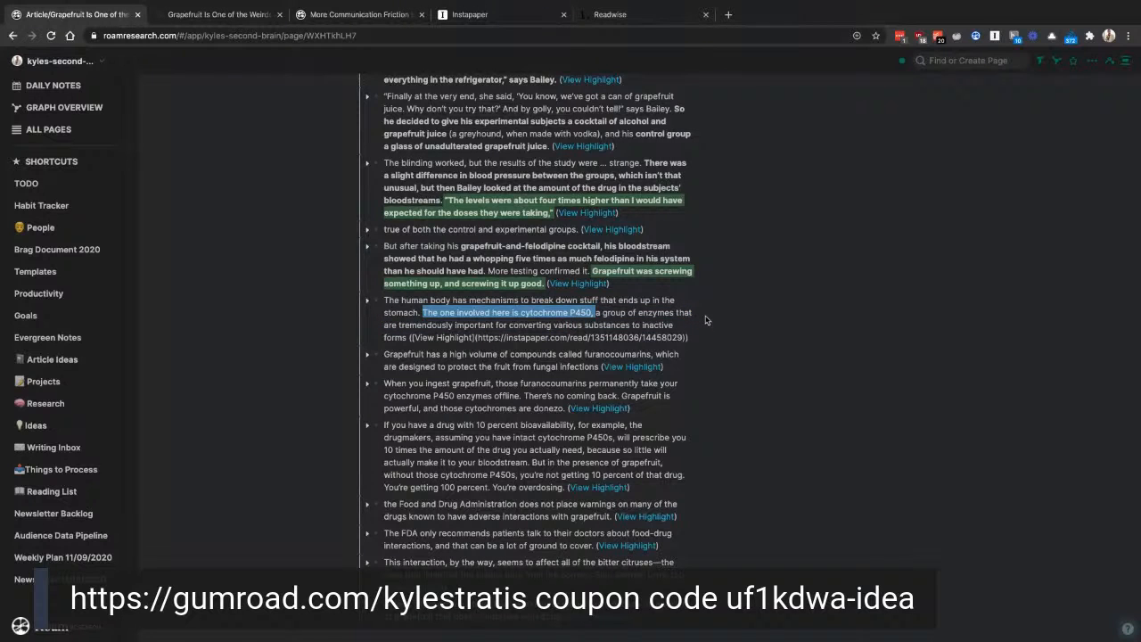
pyautogui.keyDown('shift'); pyautogui.click(407, 338); pyautogui.keyUp('shift')
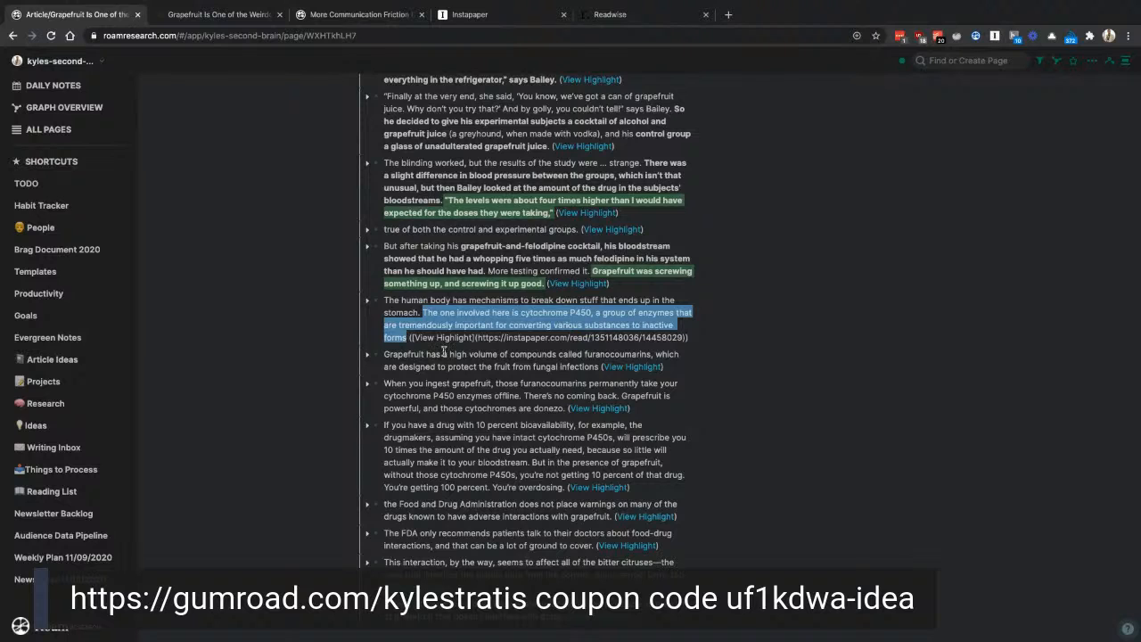
pyautogui.press('super+b')
pyautogui.press('super+h')
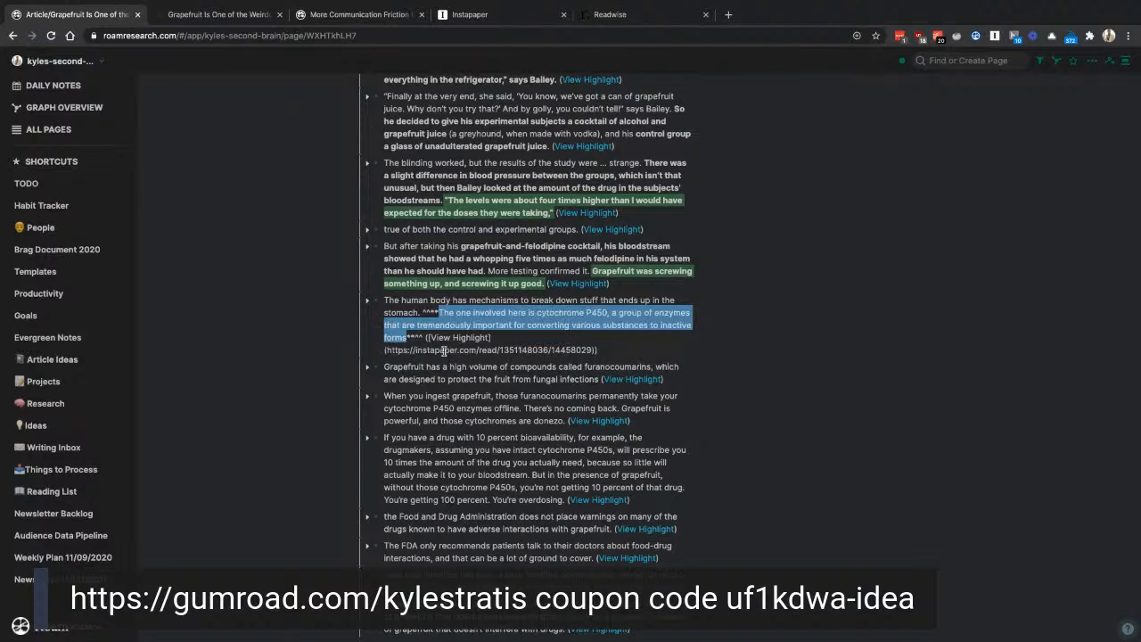
pyautogui.click(788, 378)
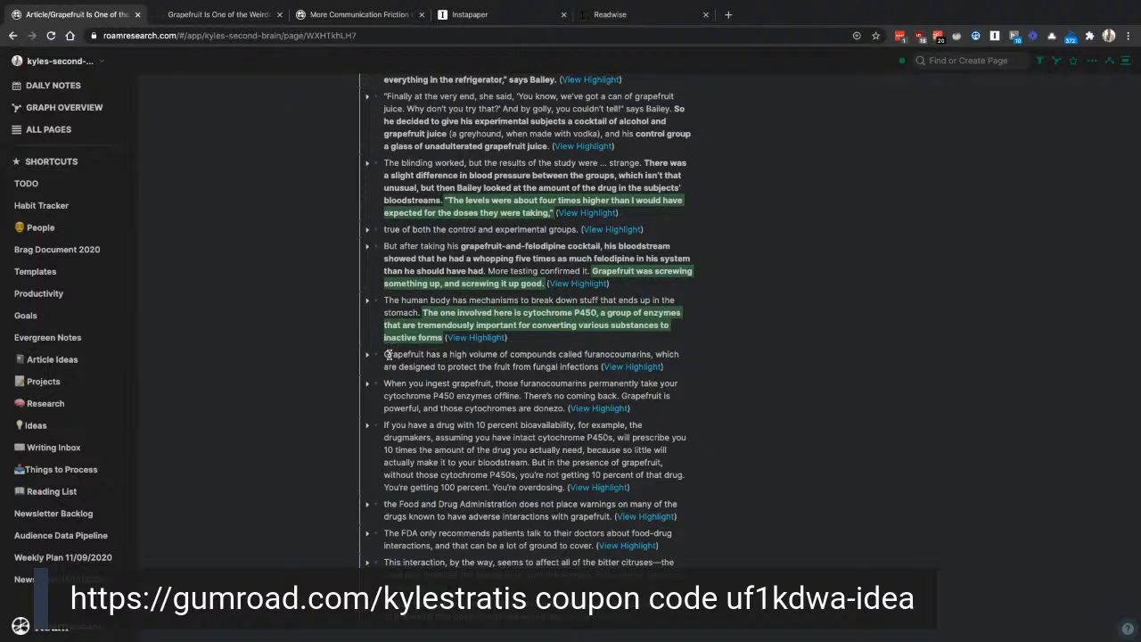
# Step: Apply both highlighting and bold to the full sentence about grapefruit's furanocoumarins protecting the fruit from fungal infections
pyautogui.click(388, 354)
pyautogui.moveTo(388, 354); pyautogui.dragTo(595, 361)
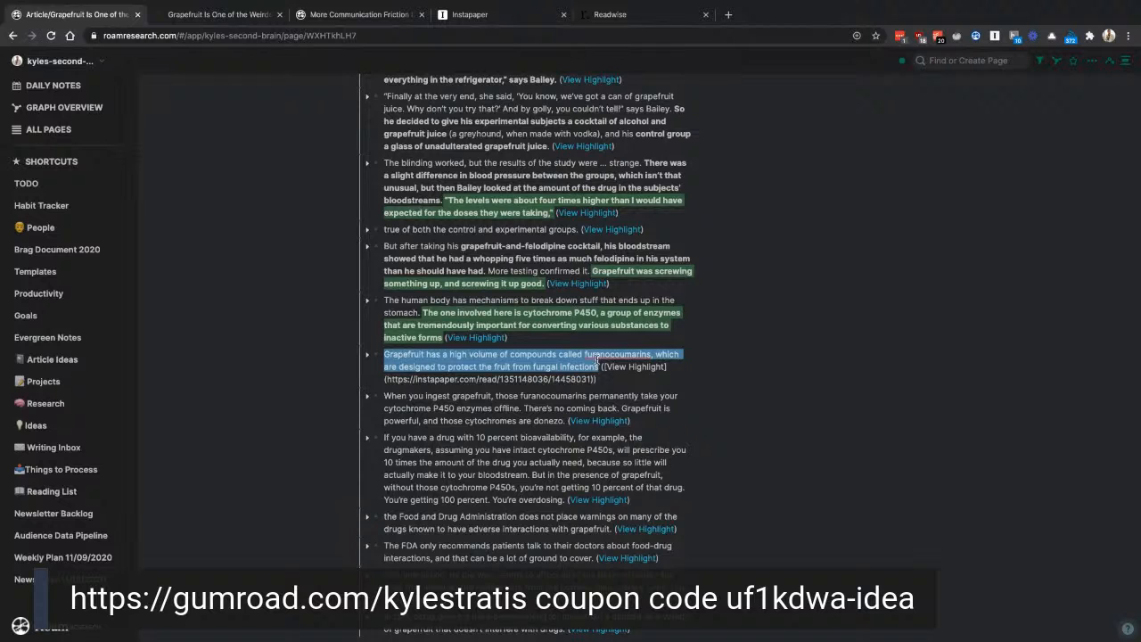
pyautogui.hotkey('ctrl', 'h')
pyautogui.click(781, 383)
# Step: Apply both highlighting and bold to "When you ingest grapefruit, those furanocoumarins permanently take your cytochrome P450 enzymes offline."
pyautogui.scroll(-1, 781, 385)
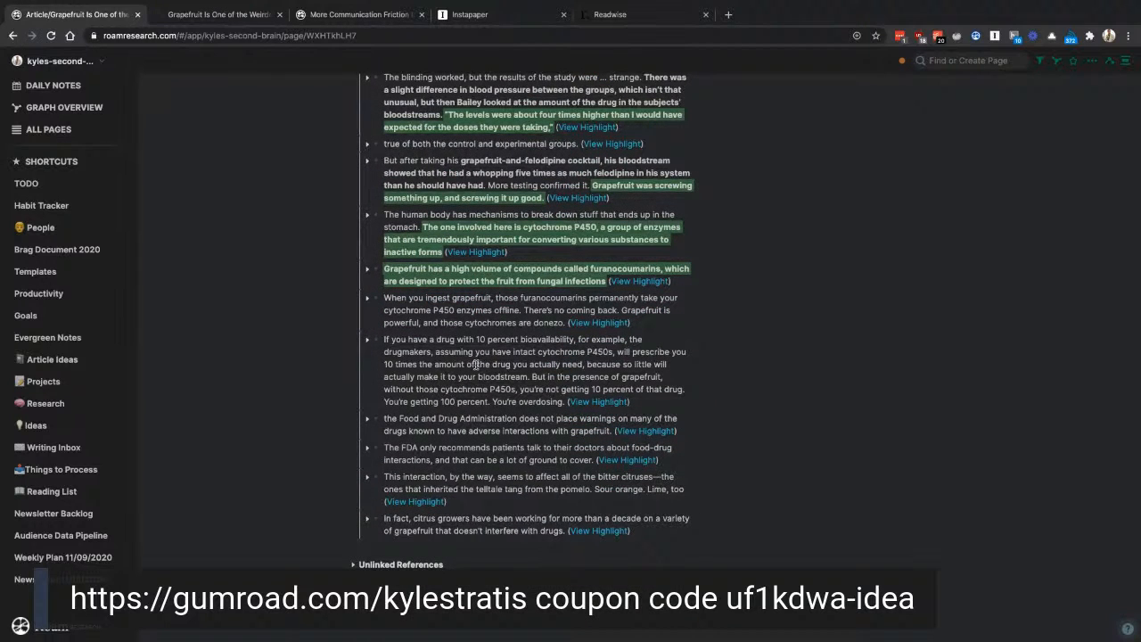
pyautogui.click(385, 299)
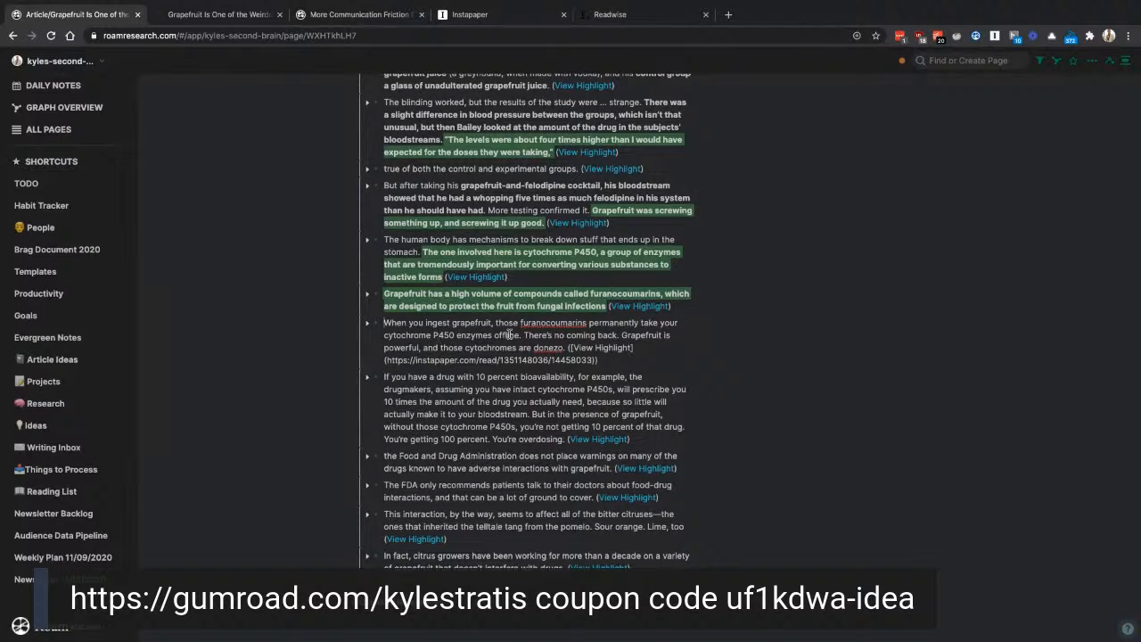
pyautogui.moveTo(523, 335); pyautogui.dragTo(384, 323)
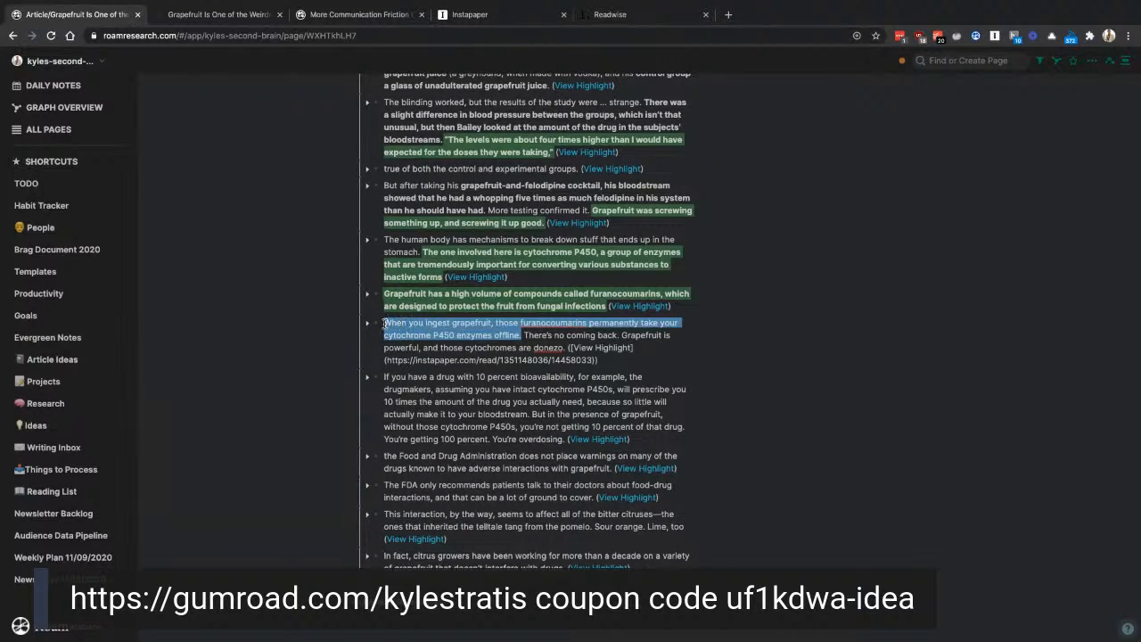
pyautogui.press('super+h')
pyautogui.press('super+b')
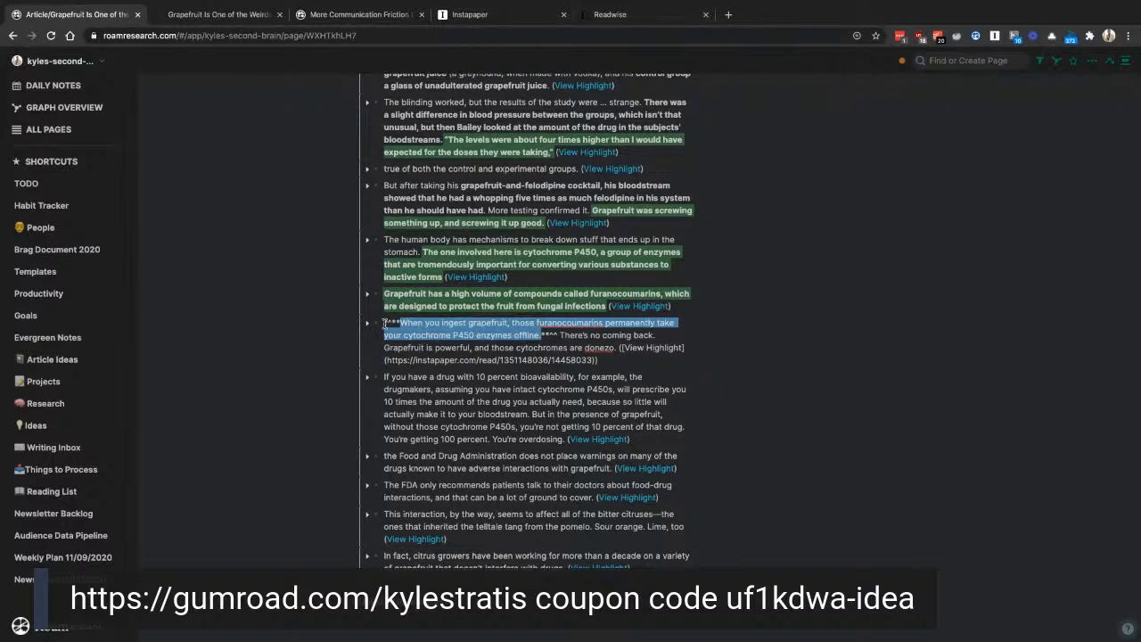
pyautogui.click(720, 385)
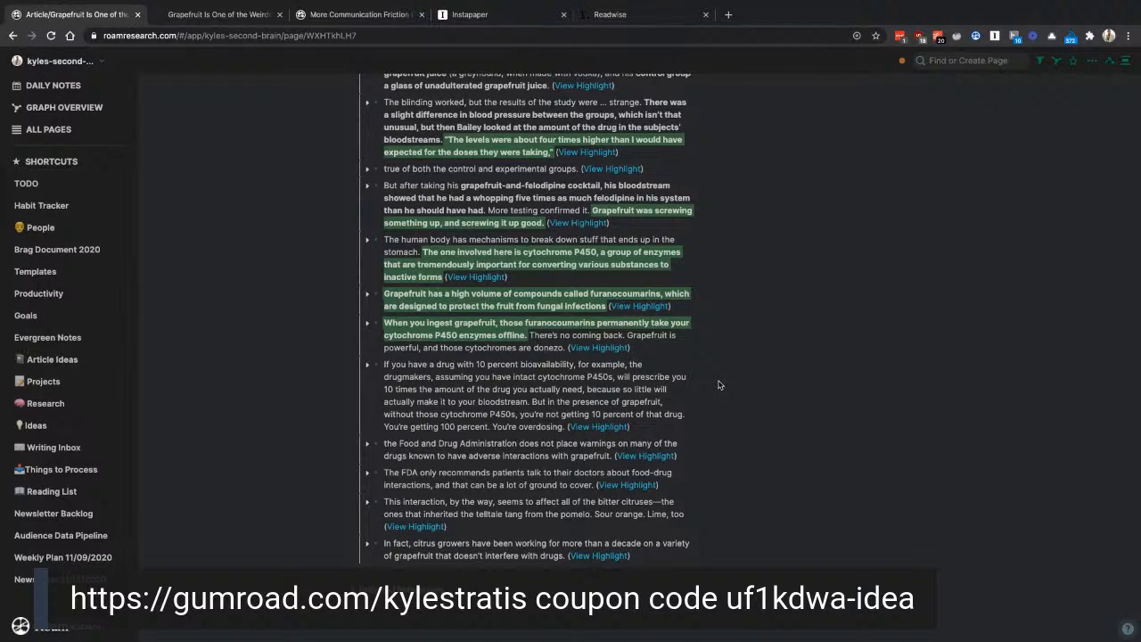
# Step: Apply both bold and highlighting to the passage from "But in the presence of grapefruit" through "You're overdosing."
pyautogui.scroll(-1, 719, 385)
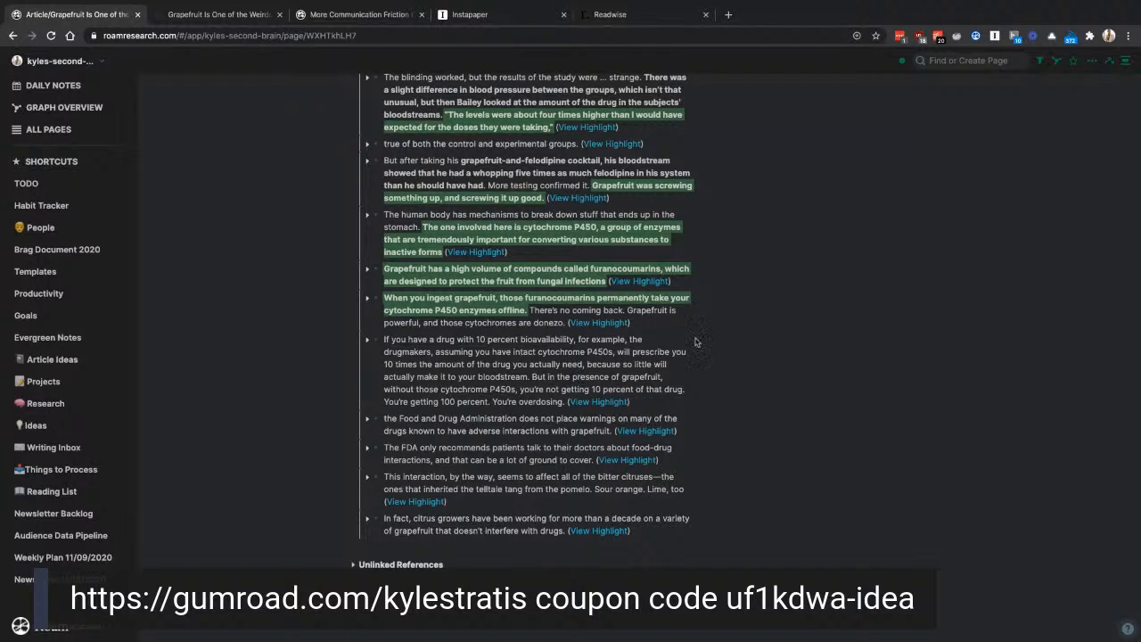
pyautogui.click(455, 353)
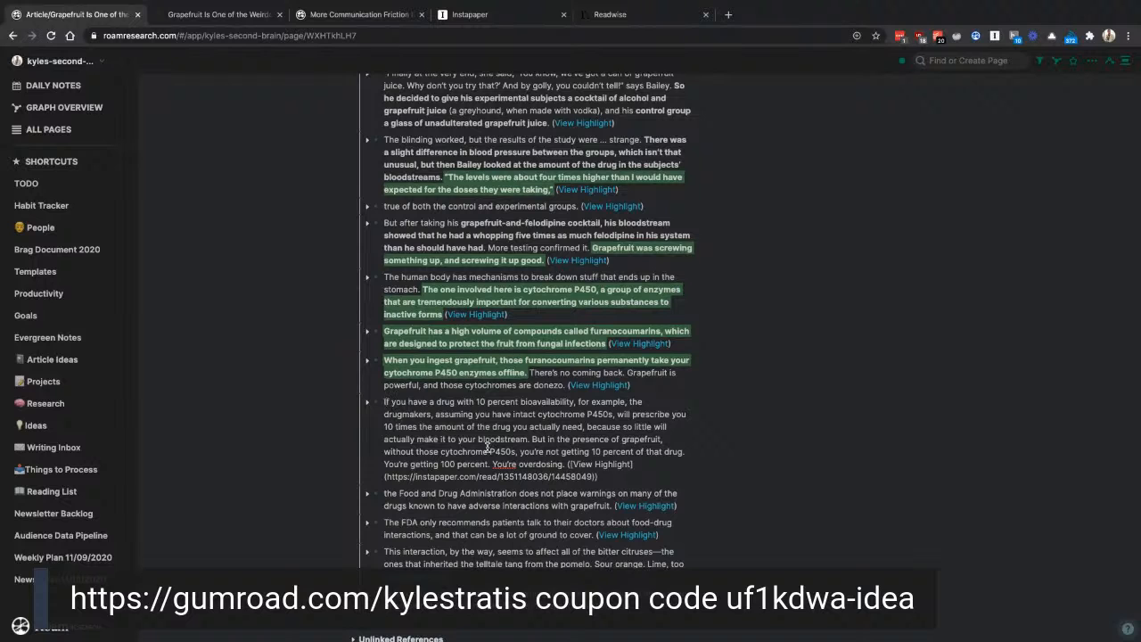
pyautogui.click(382, 406)
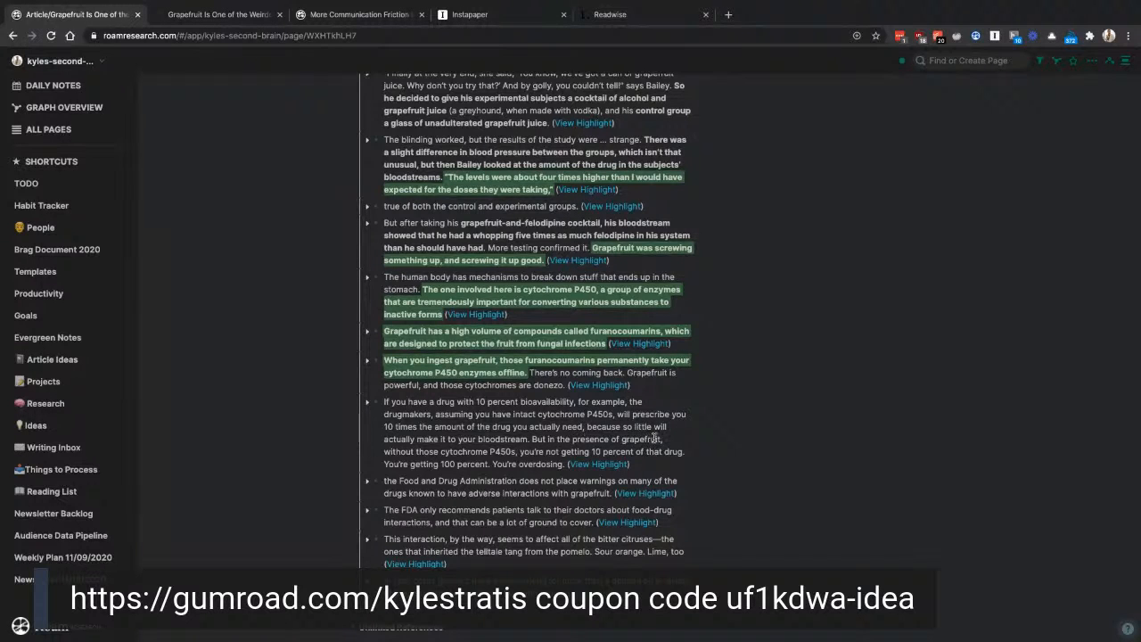
pyautogui.click(531, 439)
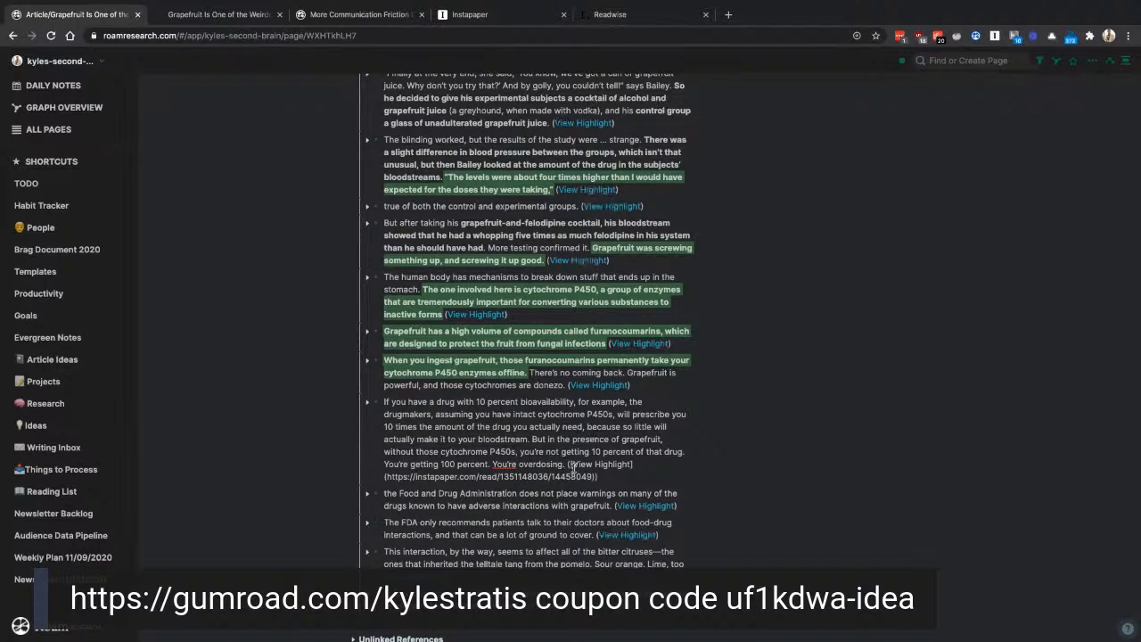
pyautogui.scroll(-1, 572, 467)
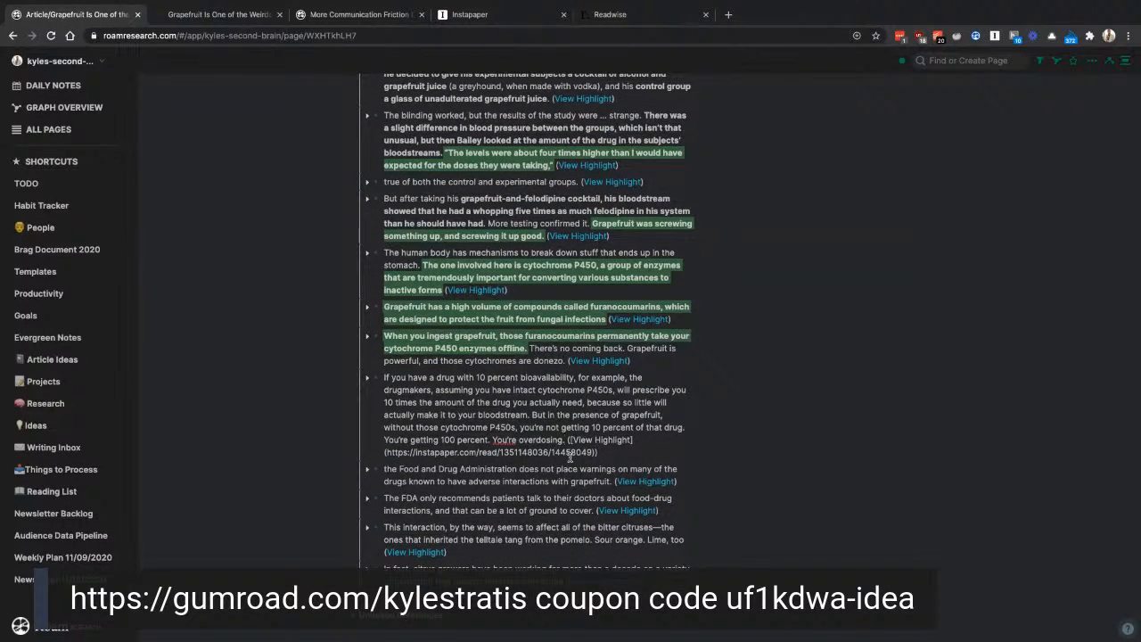
pyautogui.keyDown('shift'); pyautogui.click(533, 416); pyautogui.keyUp('shift')
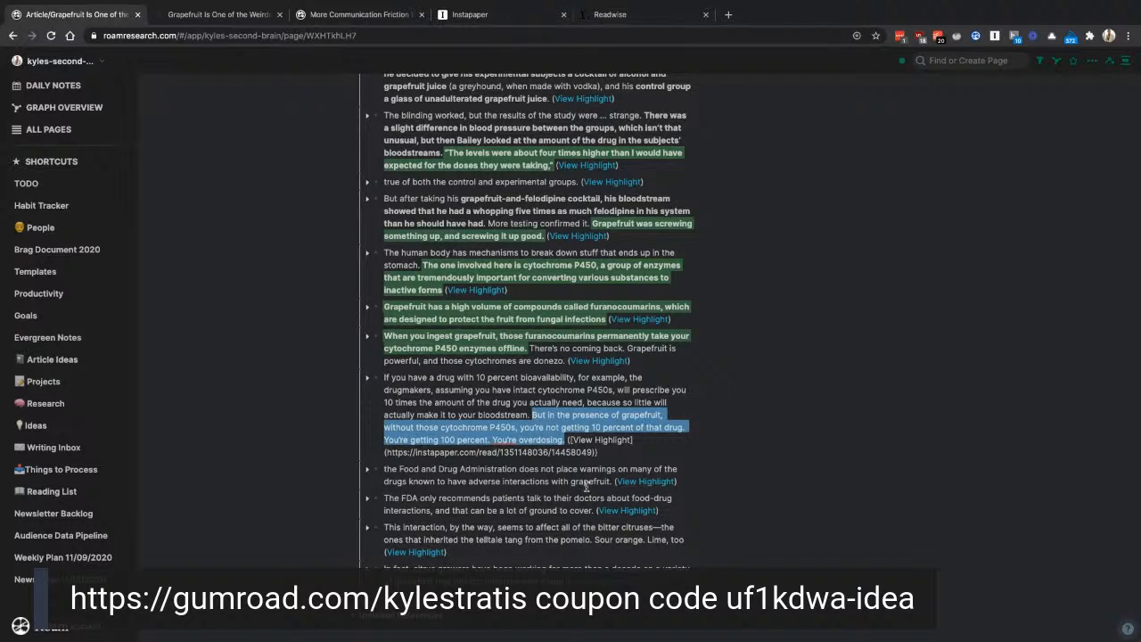
pyautogui.press('super+b')
pyautogui.press('super+h')
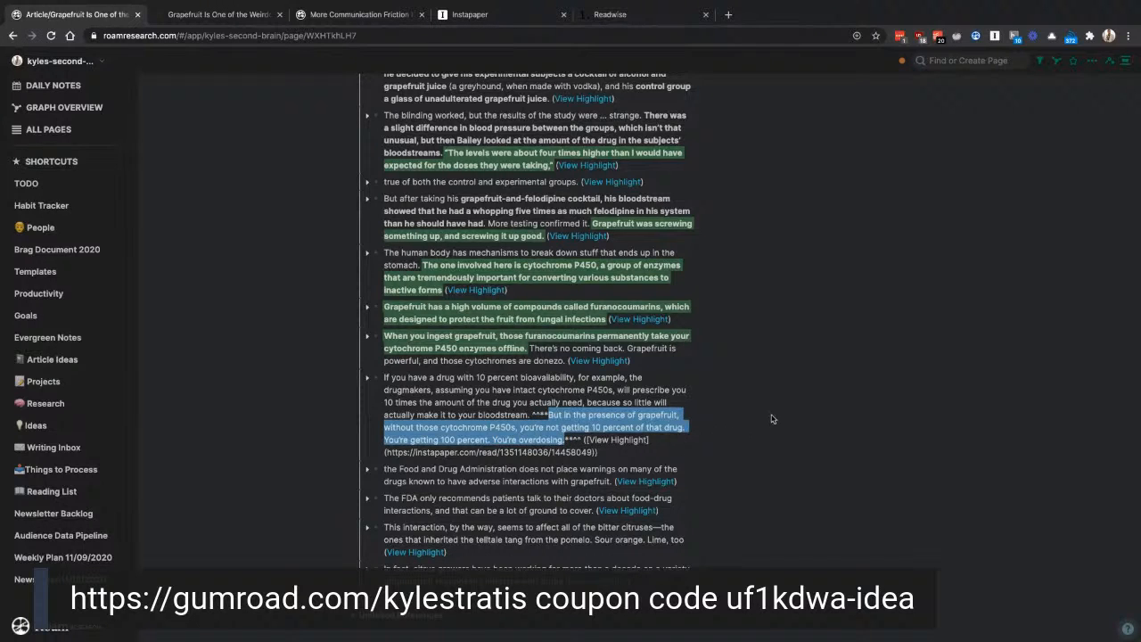
pyautogui.click(773, 418)
# Step: Apply both highlighting and bold to the sentence about the Food and Drug Administration not placing warnings on drugs that interact with grapefruit
pyautogui.scroll(-2, 689, 410)
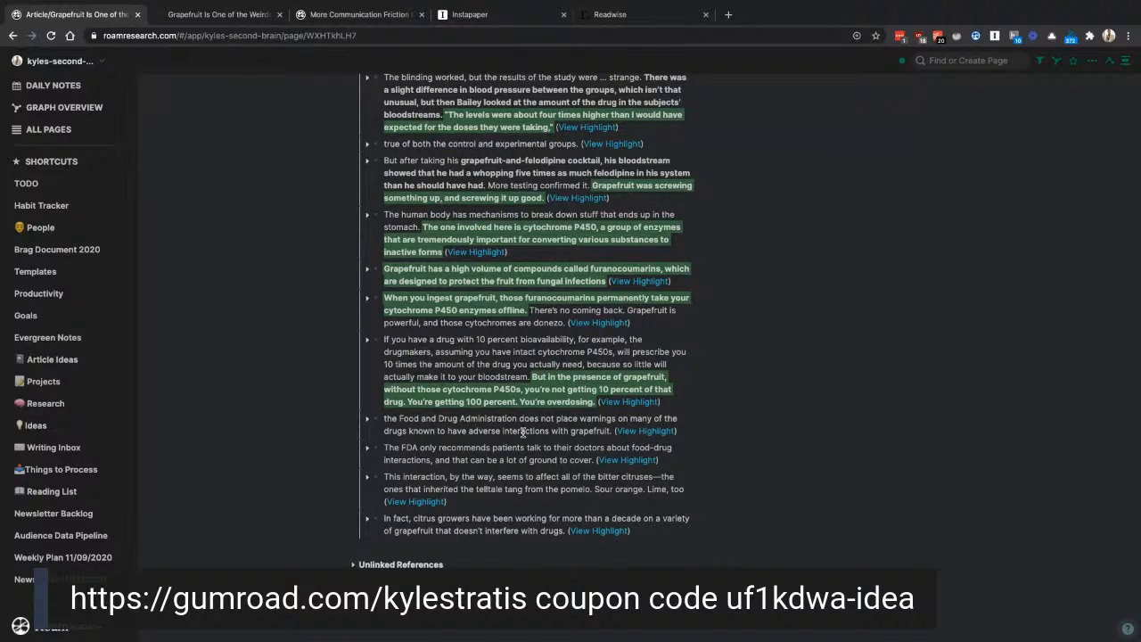
pyautogui.moveTo(386, 418); pyautogui.dragTo(612, 441)
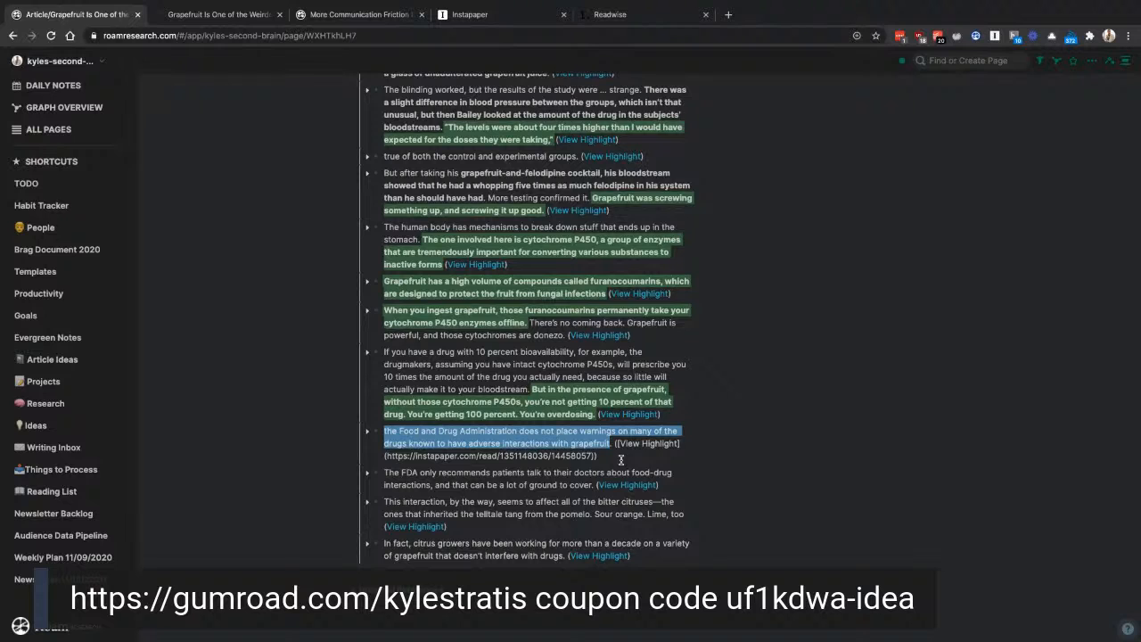
pyautogui.hotkey('ctrl', 'b')
pyautogui.hotkey('ctrl', 'h')
pyautogui.click(741, 459)
pyautogui.click(546, 428)
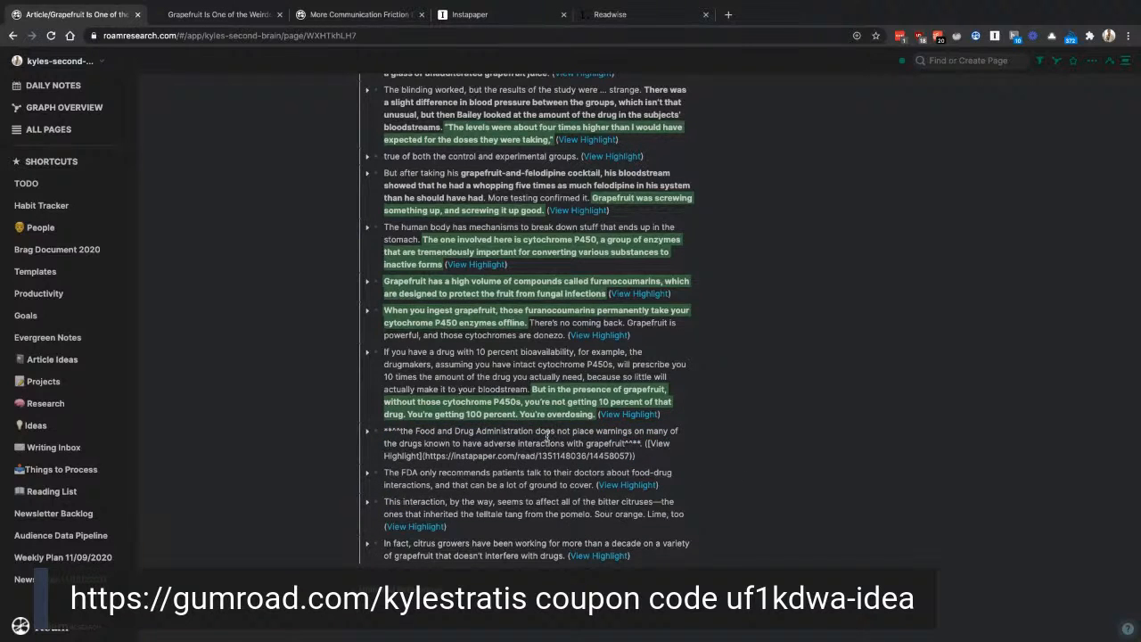
pyautogui.hotkey('ctrl', 'z')
pyautogui.hotkey('ctrl', 'z')
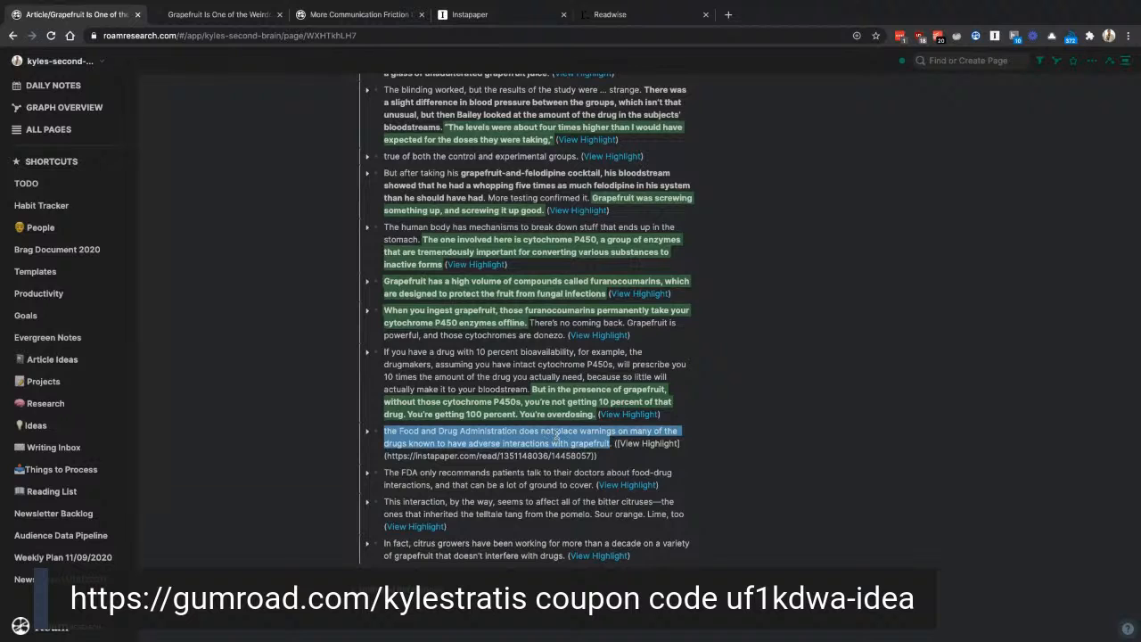
pyautogui.hotkey('ctrl', 'b')
pyautogui.hotkey('ctrl', 'b')
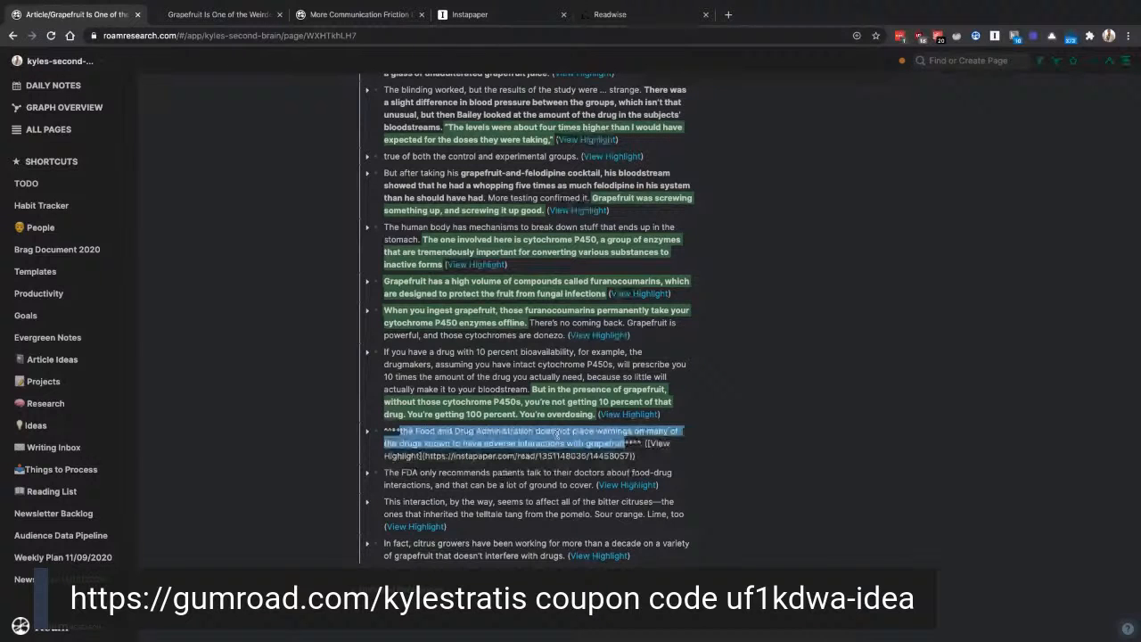
pyautogui.click(768, 455)
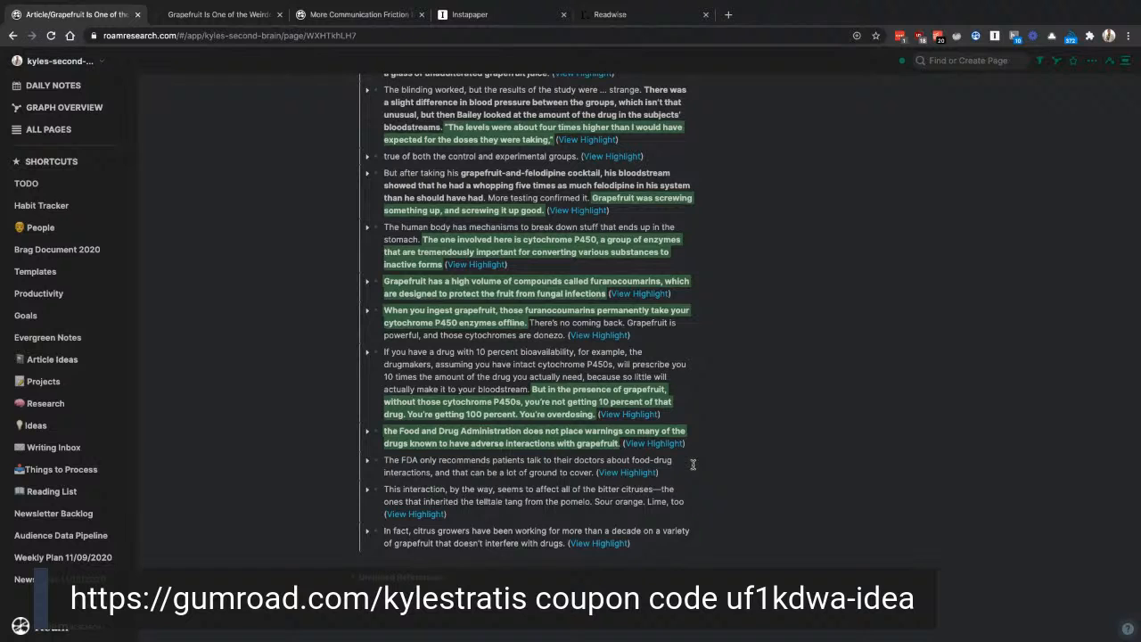
# Step: Apply both highlighting and bold to "This interaction, by the way, seems to affect all of the bitter citruses"
pyautogui.click(692, 464)
pyautogui.scroll(-1, 496, 479)
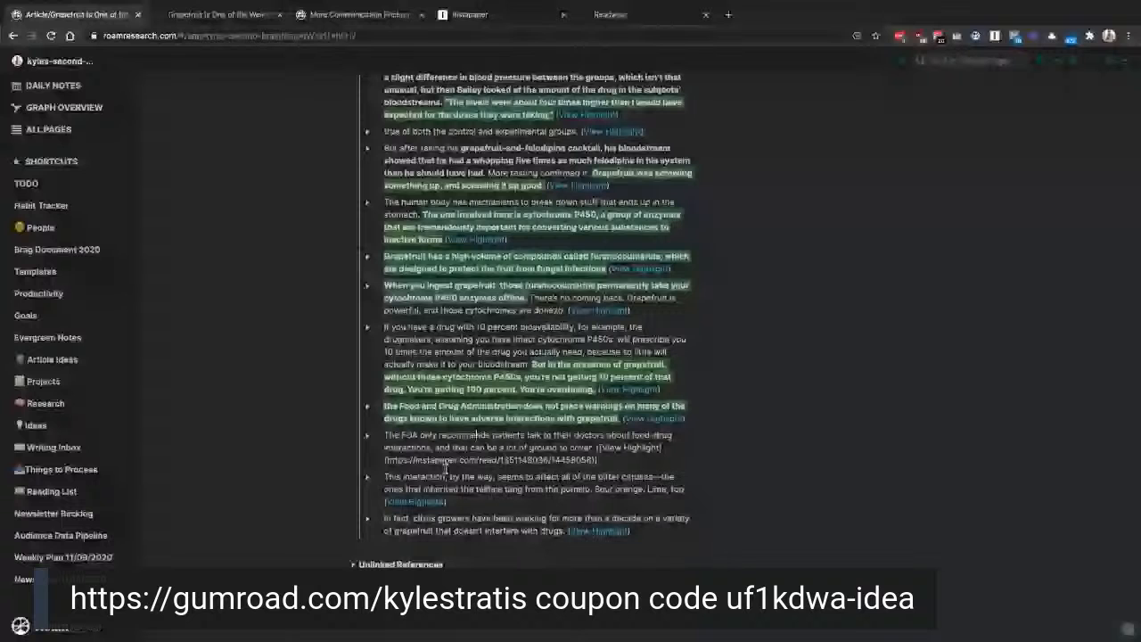
pyautogui.click(444, 475)
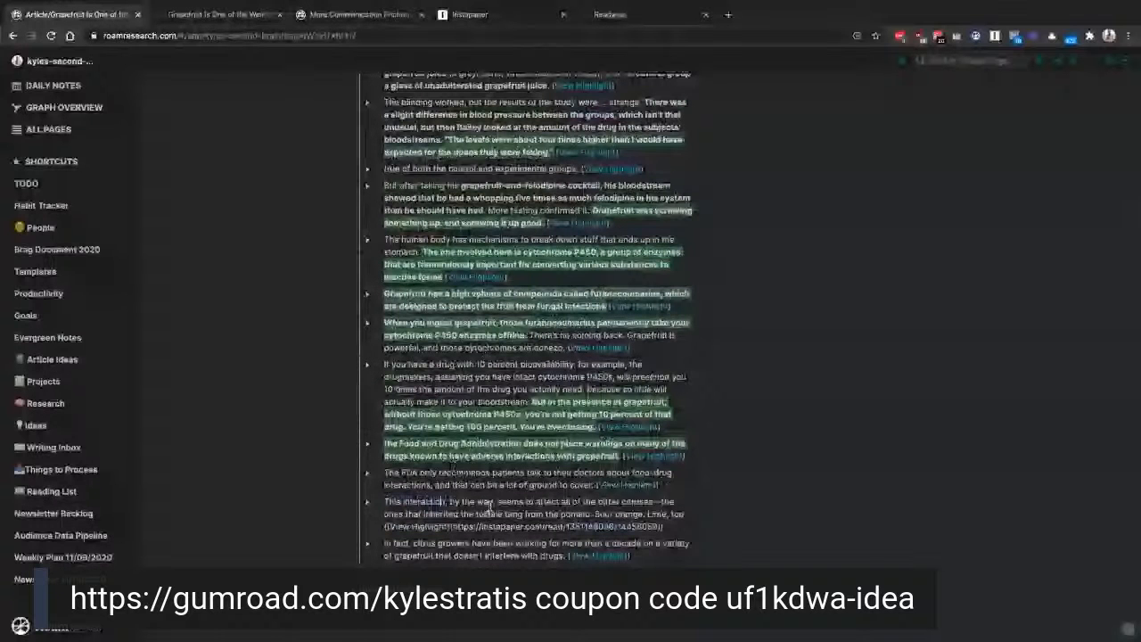
pyautogui.doubleClick(391, 502)
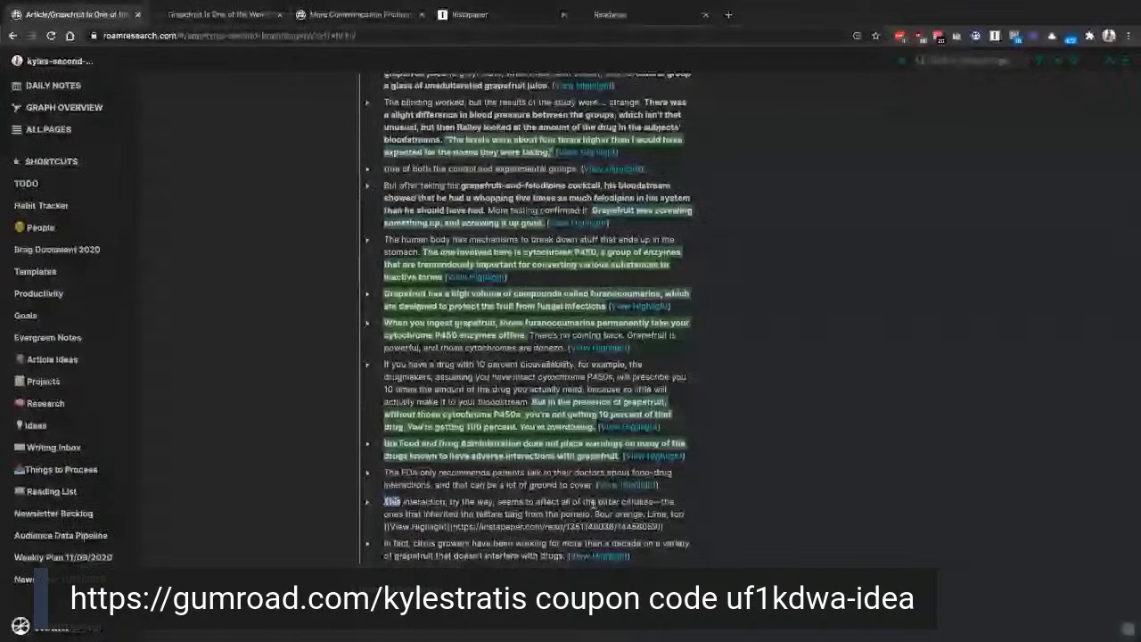
pyautogui.keyDown('shift'); pyautogui.click(651, 501); pyautogui.keyUp('shift')
pyautogui.hotkey('ctrl', 'b')
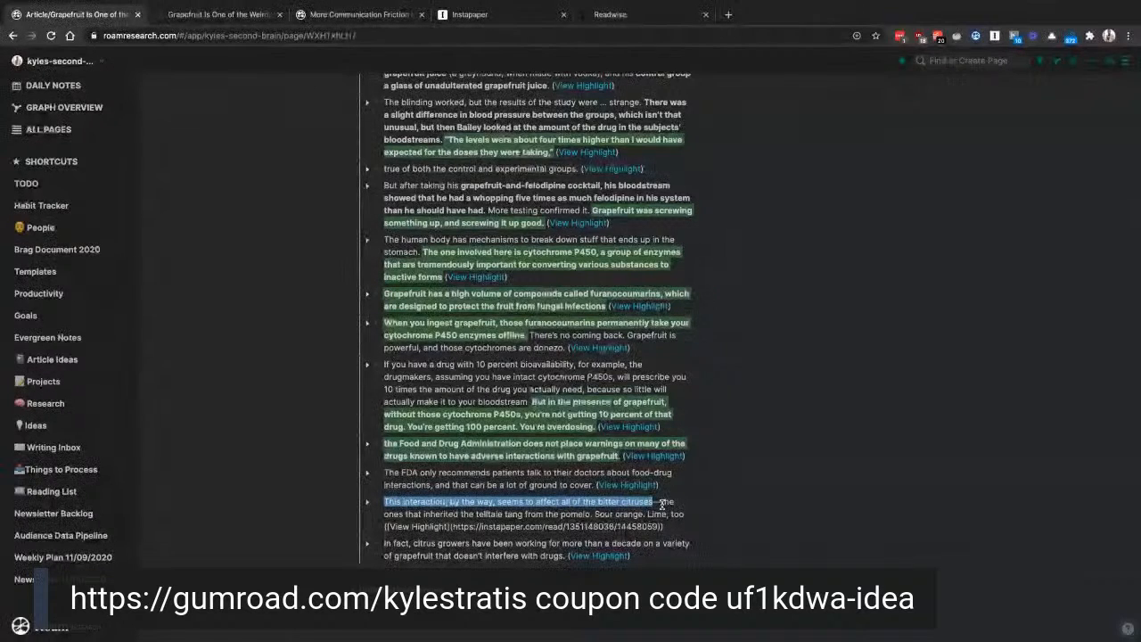
pyautogui.click(775, 500)
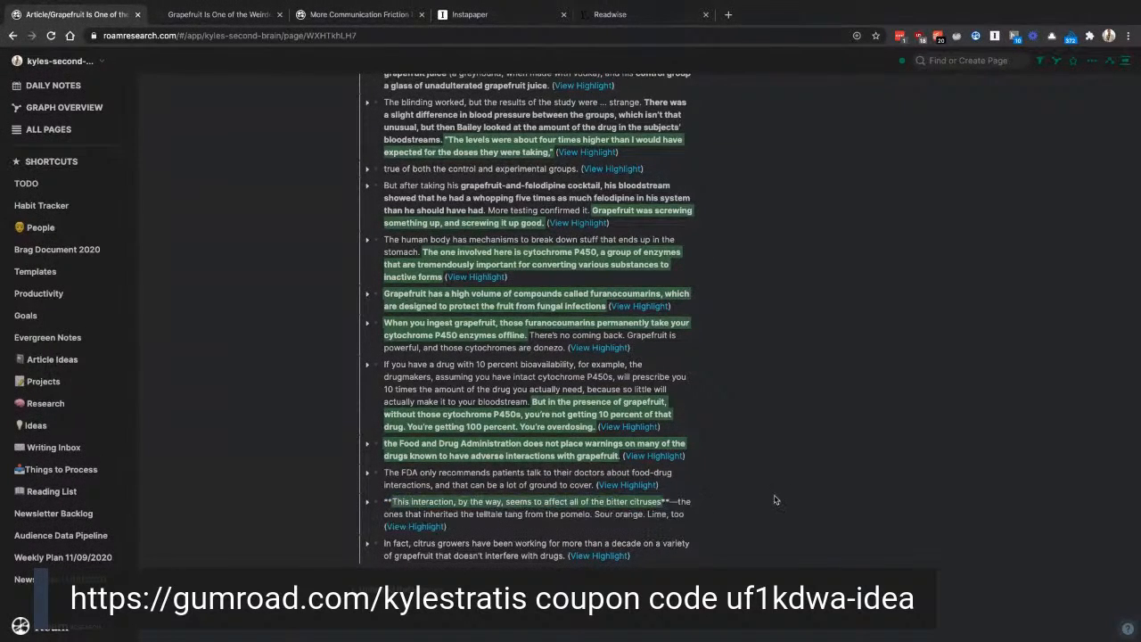
pyautogui.click(619, 501)
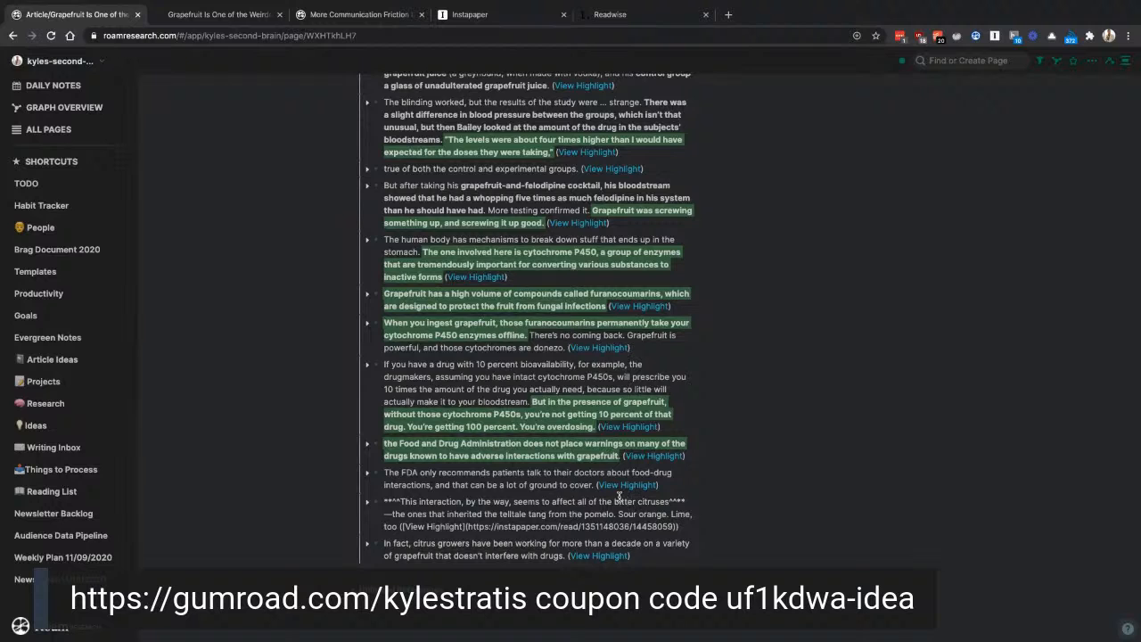
pyautogui.press('super+z')
pyautogui.press('super+z')
pyautogui.press('super+b')
pyautogui.press('super+h')
pyautogui.click(858, 464)
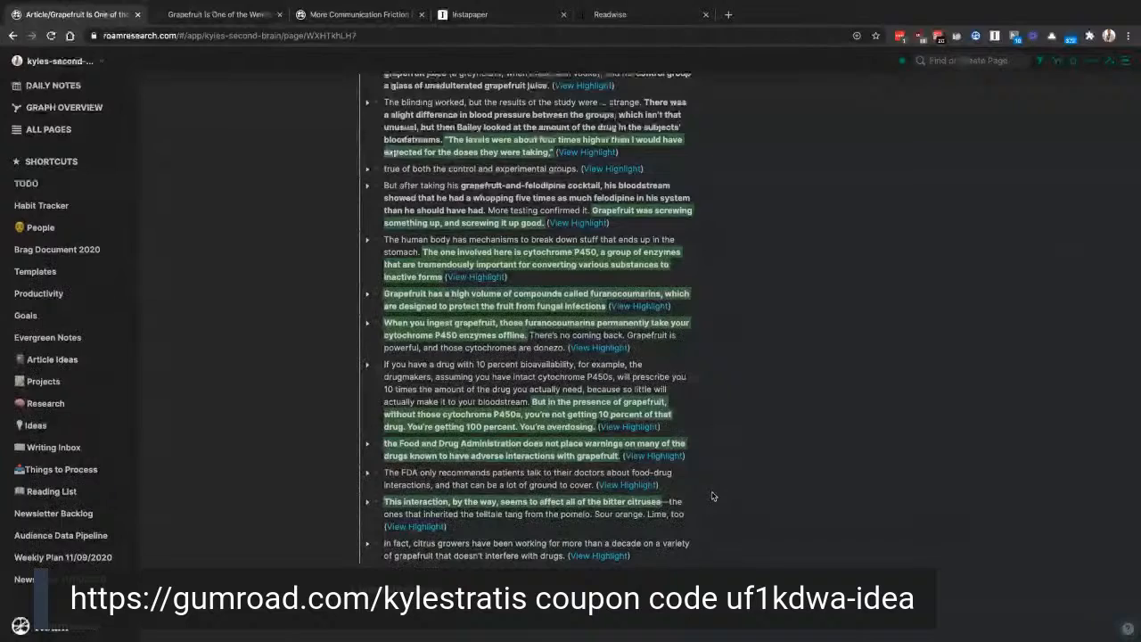
# Step: Bold the last highlight's text from "citrus growers have been working" through "doesn't interfere with drugs"
pyautogui.click(415, 543)
pyautogui.moveTo(413, 544); pyautogui.dragTo(562, 551)
pyautogui.press('super+b')
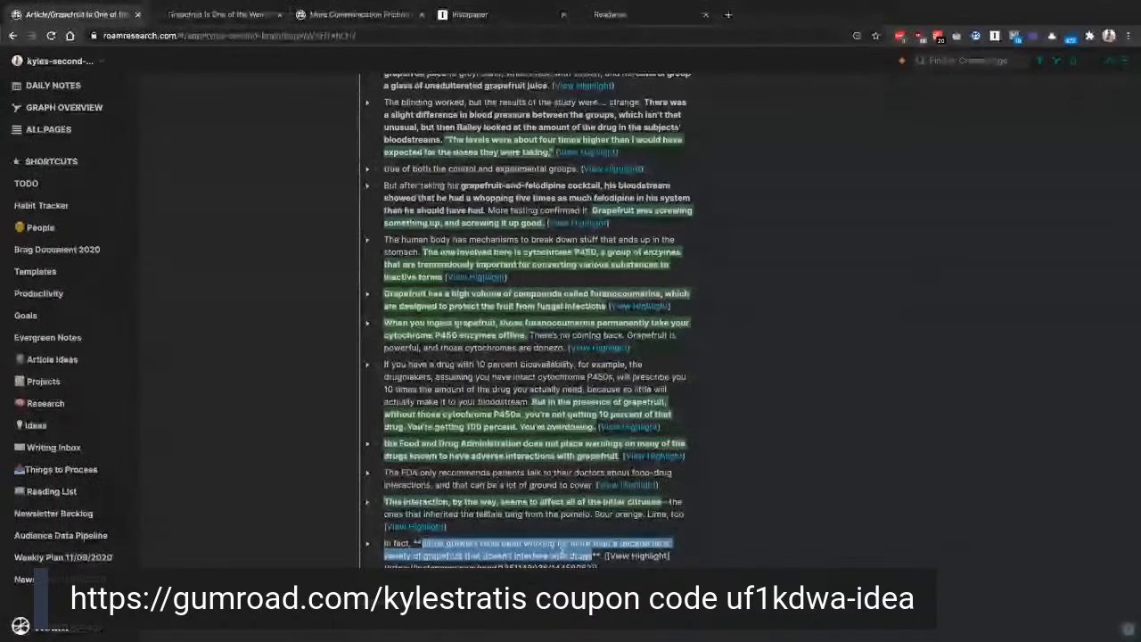
pyautogui.click(774, 562)
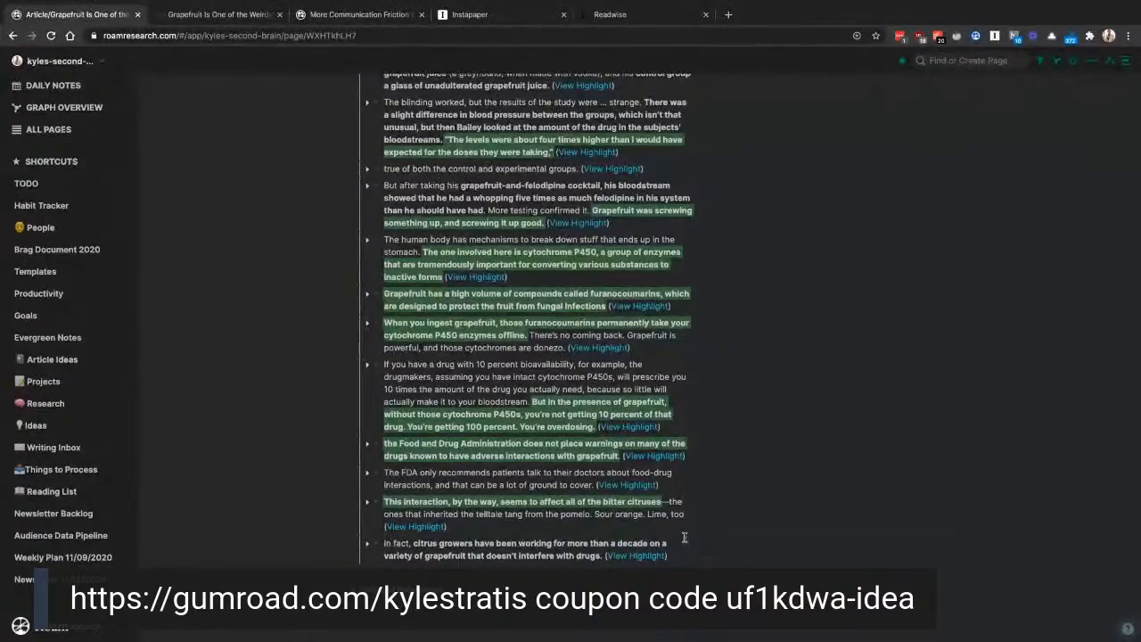
# Step: Add a block under Literature Notes reading "Grapefruit and most citrus are the result of high levels of hybridization."
pyautogui.scroll(3, 685, 537)
pyautogui.scroll(10, 685, 537)
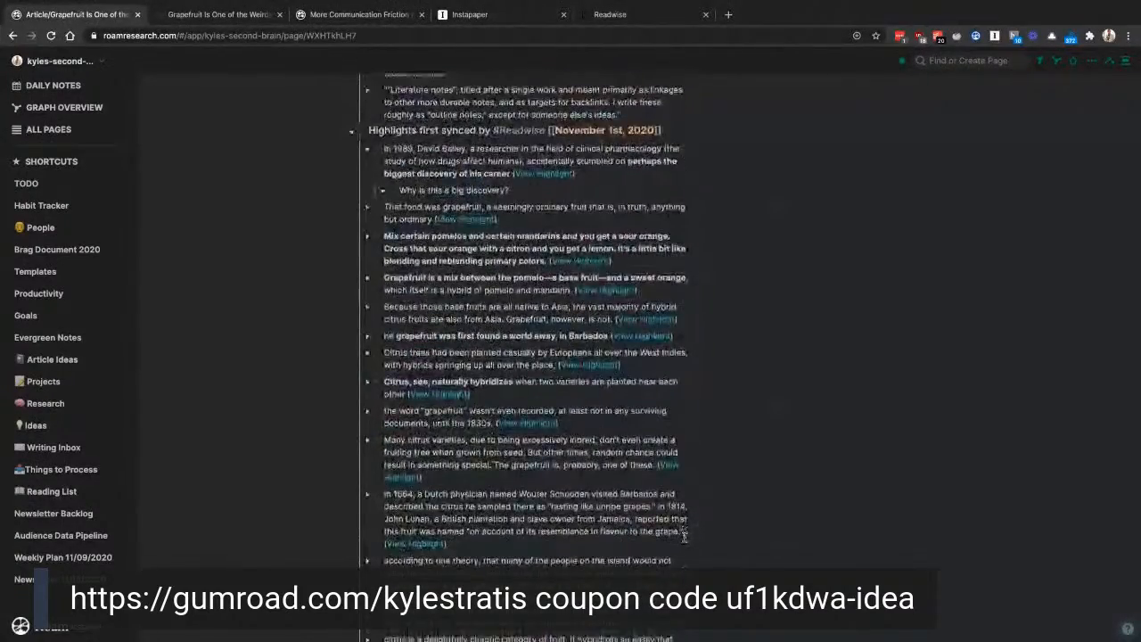
pyautogui.scroll(-3, 685, 542)
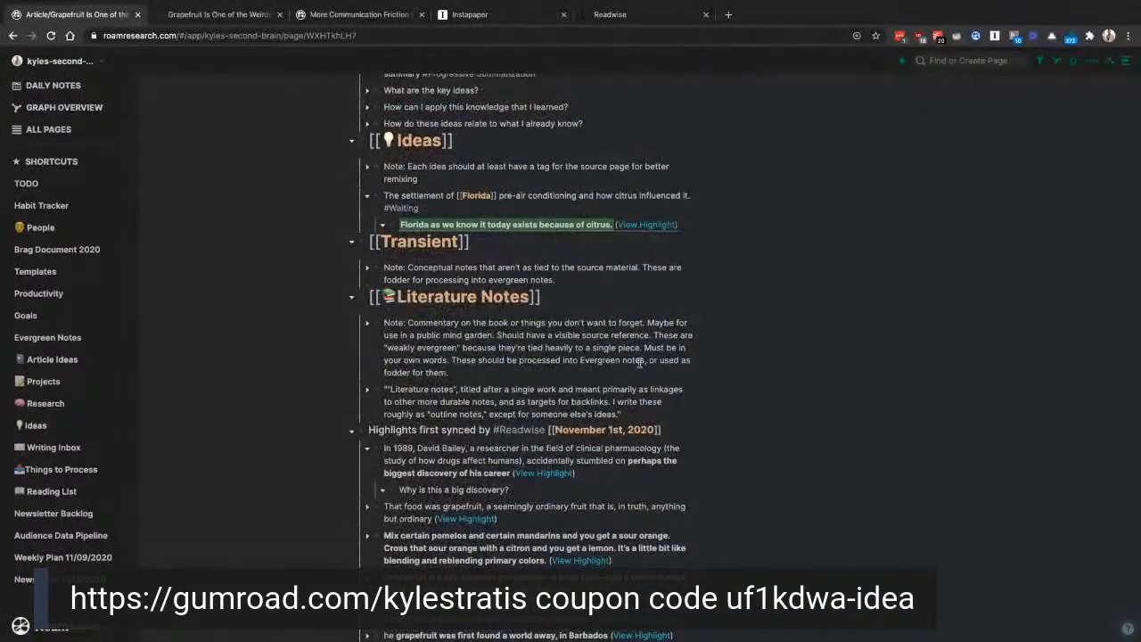
pyautogui.click(640, 413)
pyautogui.press('Return')
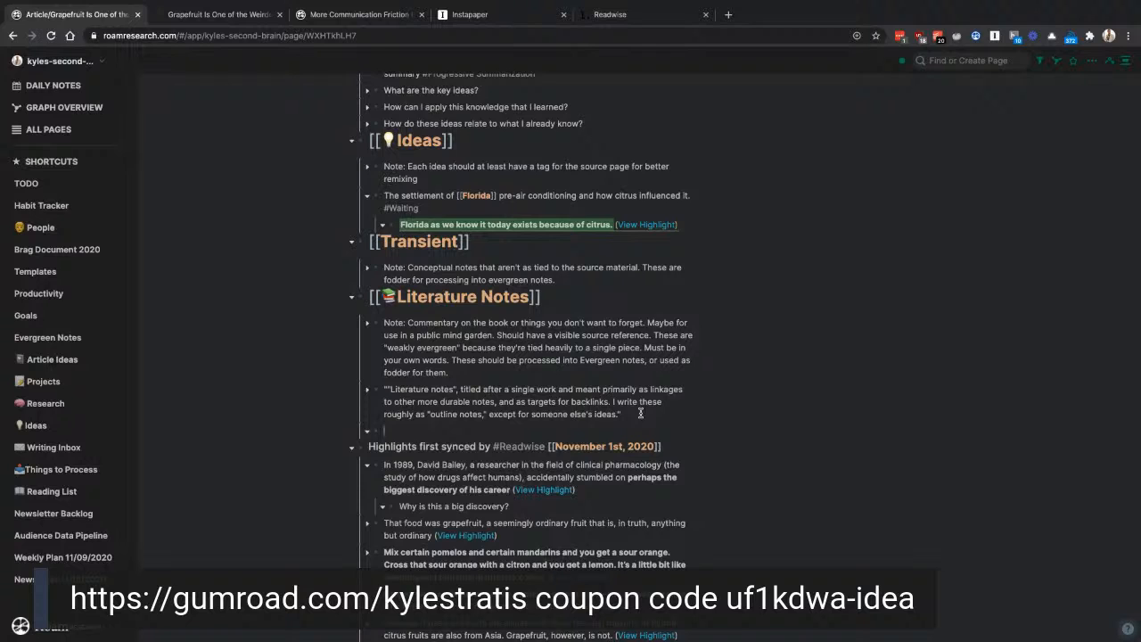
pyautogui.scroll(-5, 406, 419)
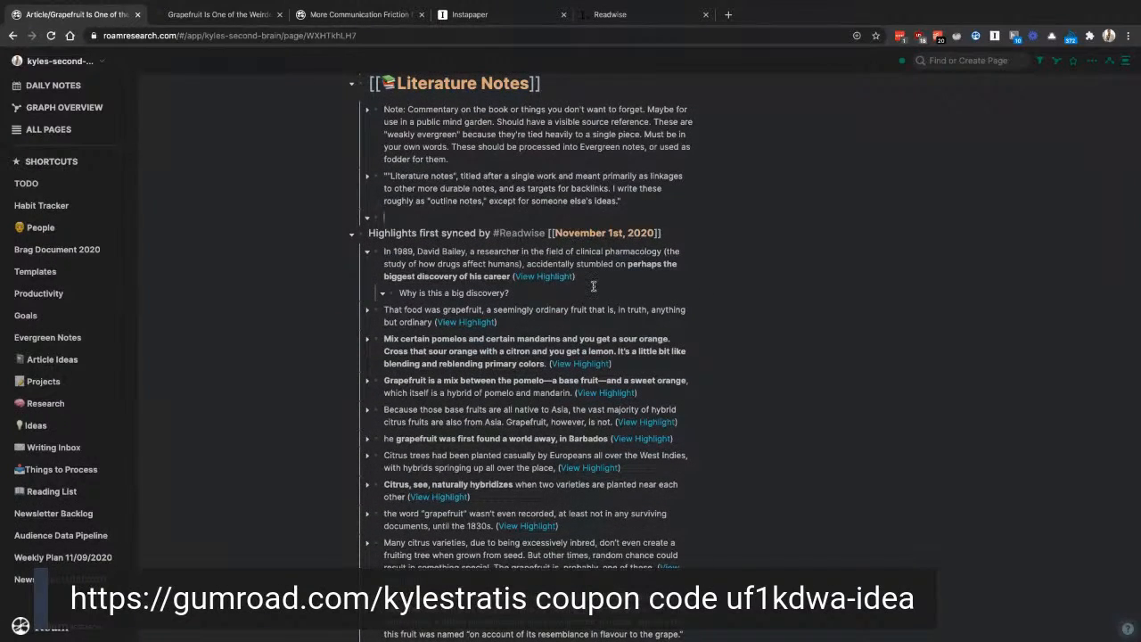
pyautogui.write('Grapefruit and most citrus are the result of')
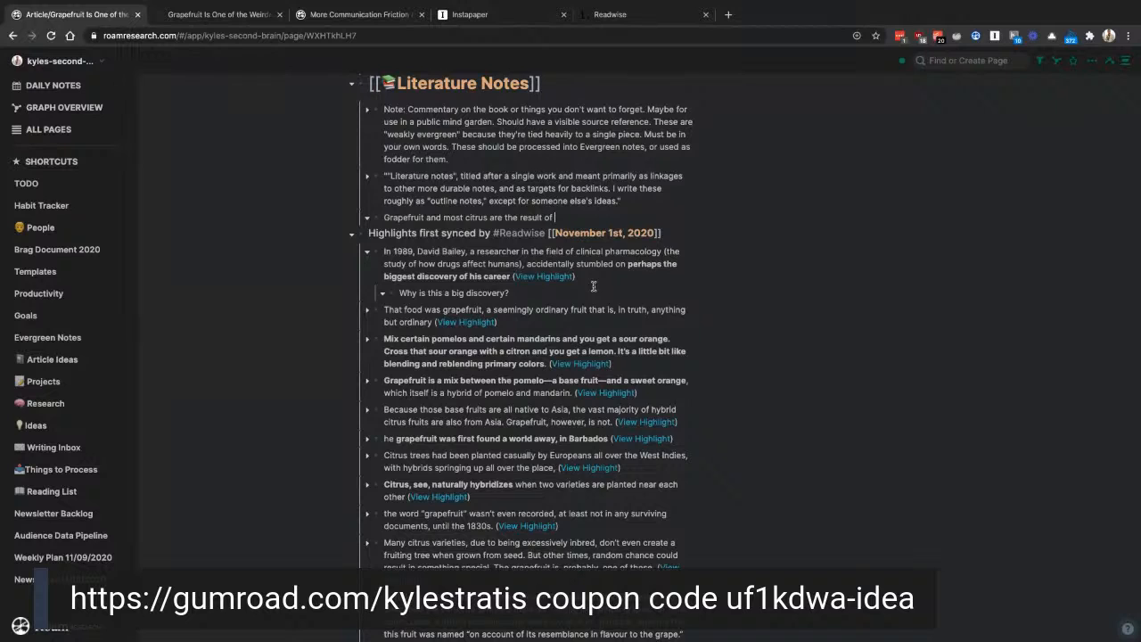
pyautogui.write(' high levels of hybridization.')
# Step: Nest a block reference to the "Mix certain pomelos and certain mandarins" highlight under the new hybridization note
pyautogui.rightClick(379, 341)
pyautogui.click(395, 346)
pyautogui.click(681, 220)
pyautogui.press('Return')
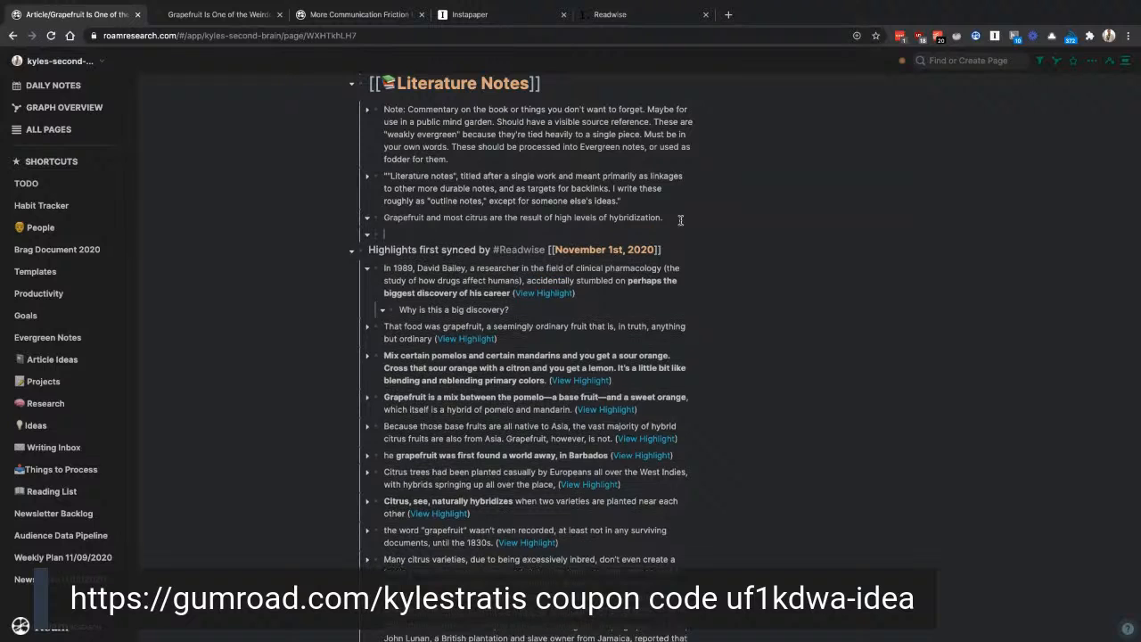
pyautogui.write('((_Q4Y6nDYN))')
# Step: Add a block reference to the "Grapefruit is a mix between the pomelo" highlight below the first reference under the hybridization note
pyautogui.rightClick(380, 403)
pyautogui.click(396, 419)
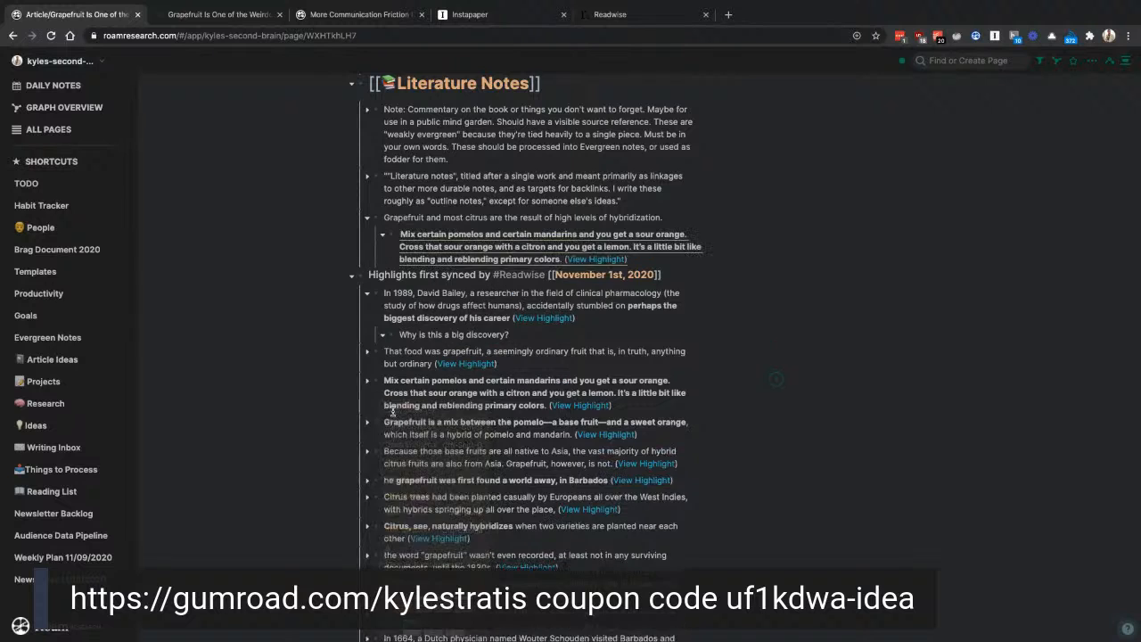
pyautogui.click(646, 260)
pyautogui.press('Return')
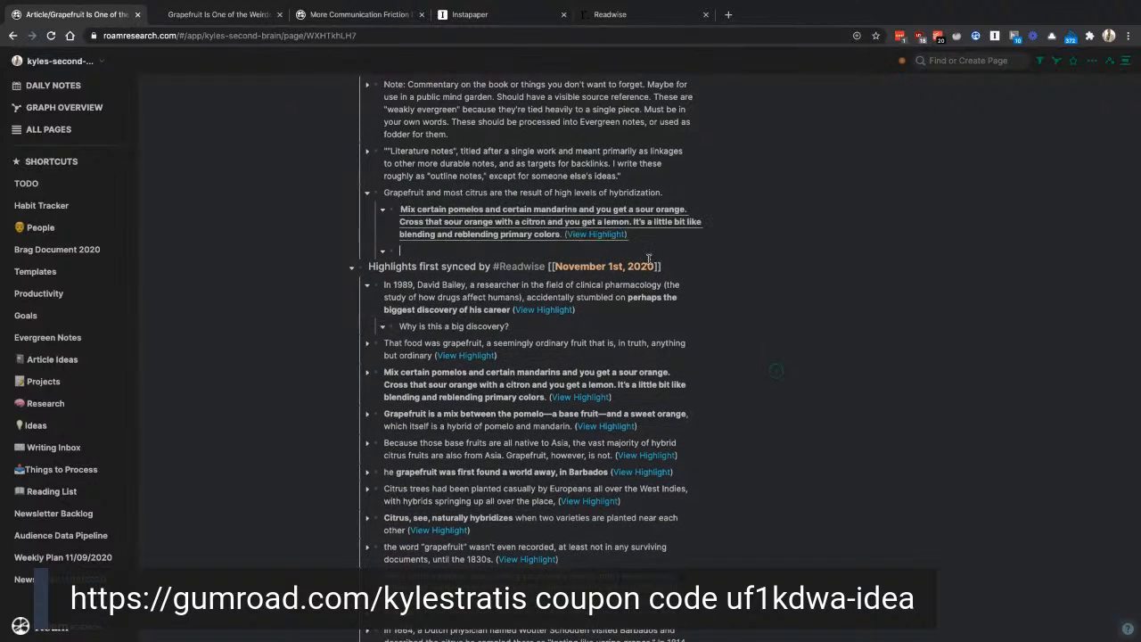
pyautogui.write('Grapefruit is a mix between the pomelo—a base fruit—and a sweet orange, which itself is a hybrid of pomelo and mandarin. (View Highlight)')
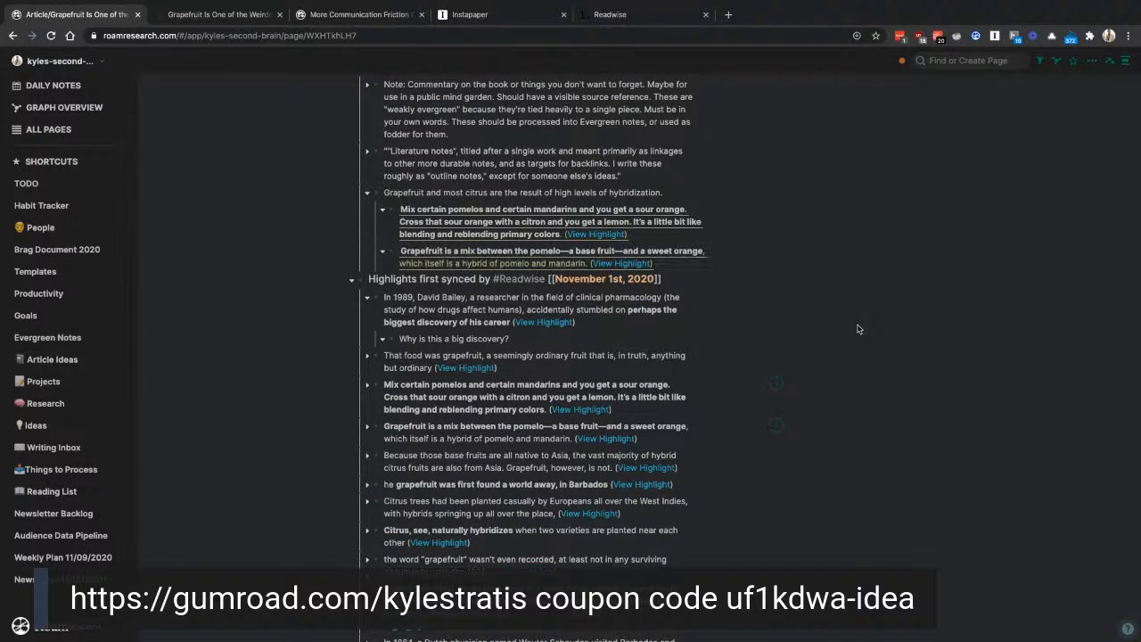
# Step: Add a block reference to the "Citrus, see, naturally hybridizes" highlight as the third reference under the hybridization note
pyautogui.scroll(-3, 700, 387)
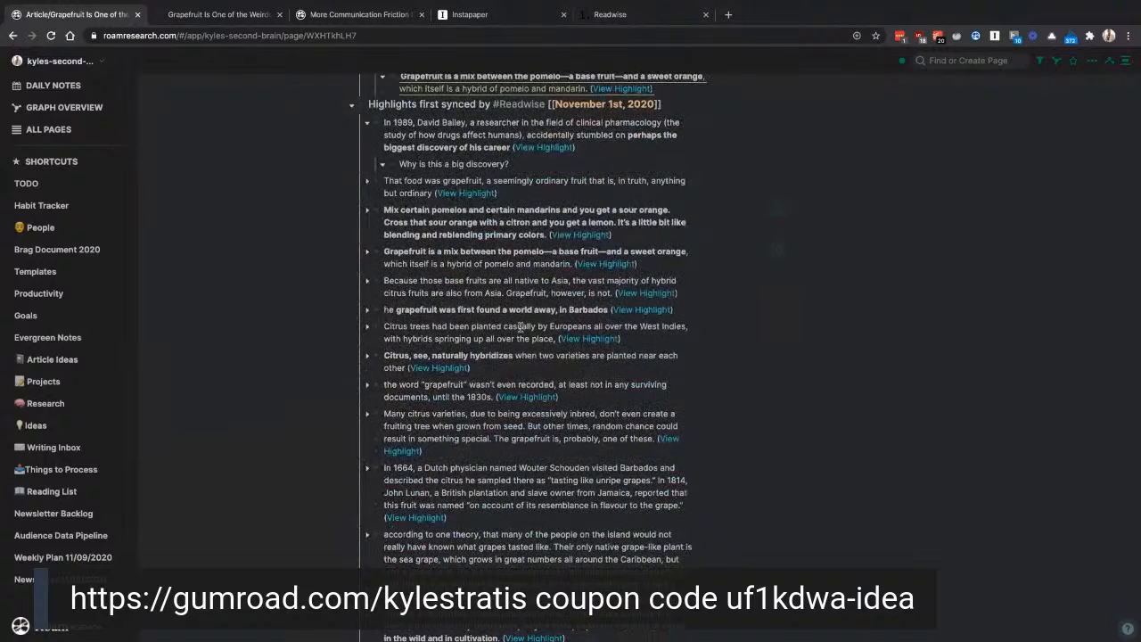
pyautogui.rightClick(378, 358)
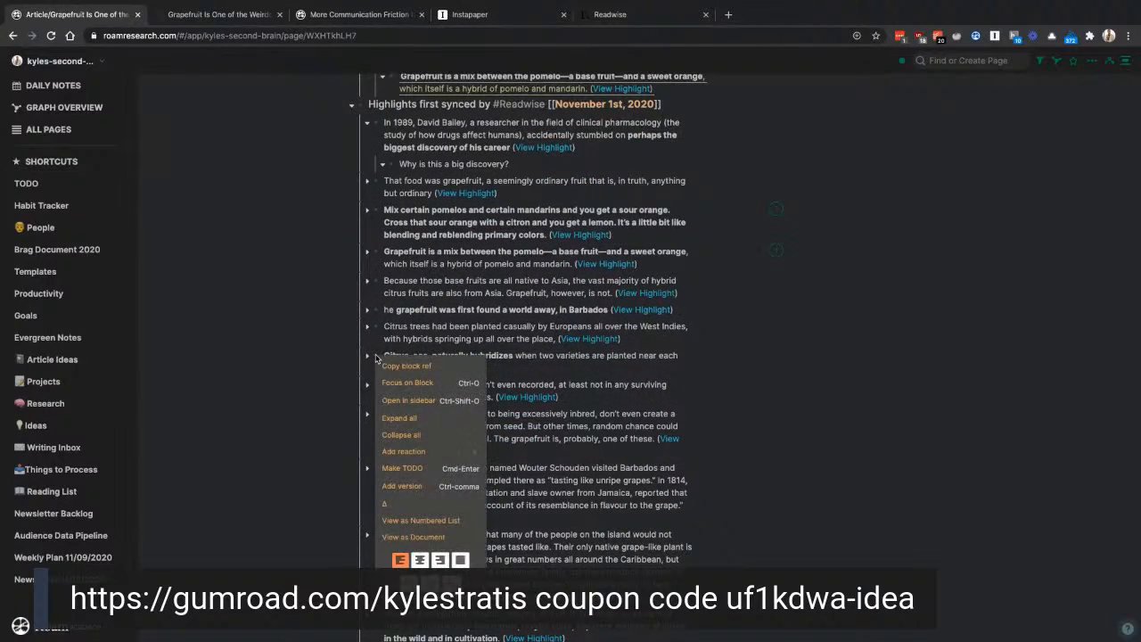
pyautogui.click(388, 365)
pyautogui.scroll(5, 388, 365)
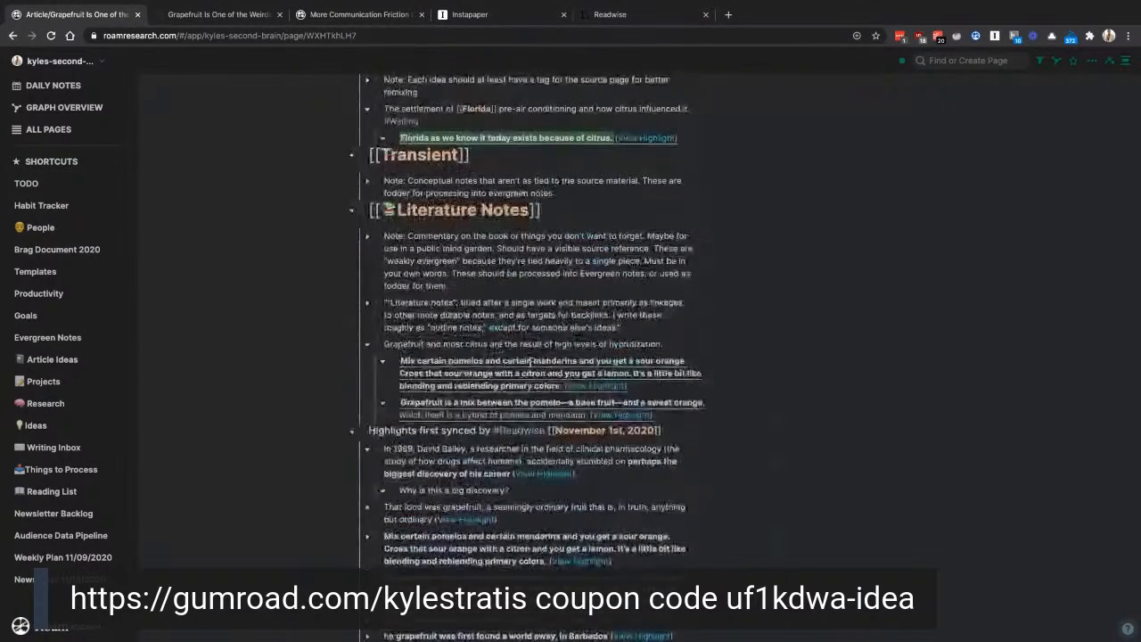
pyautogui.click(671, 417)
pyautogui.press('Return')
pyautogui.hotkey('ctrl', 'v')
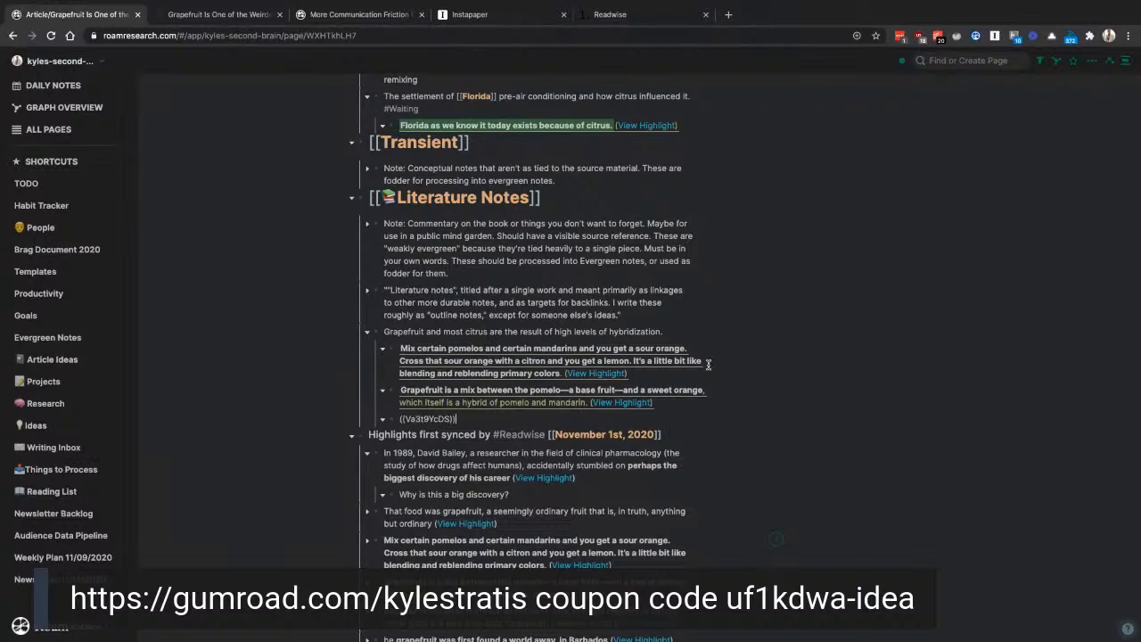
# Step: Reword the hybridization note to read "Grapefruit and most citrus are the result of high affinity for hybridization."
pyautogui.click(675, 331)
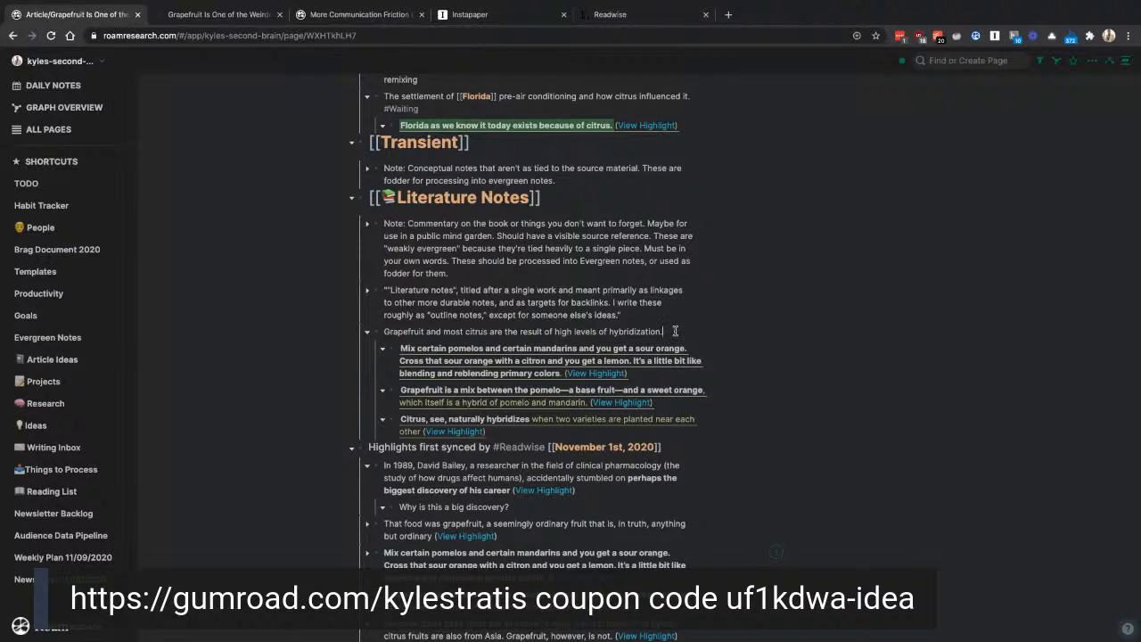
pyautogui.doubleClick(585, 331)
pyautogui.hotkey('shift', 'Right')
pyautogui.hotkey('shift', 'Right')
pyautogui.write('affinity for')
# Step: Add a block reference to the "citrus is a delightfully chaotic category of fruit" highlight as the fourth reference under the hybridization note
pyautogui.scroll(-3, 748, 480)
pyautogui.scroll(-5, 747, 480)
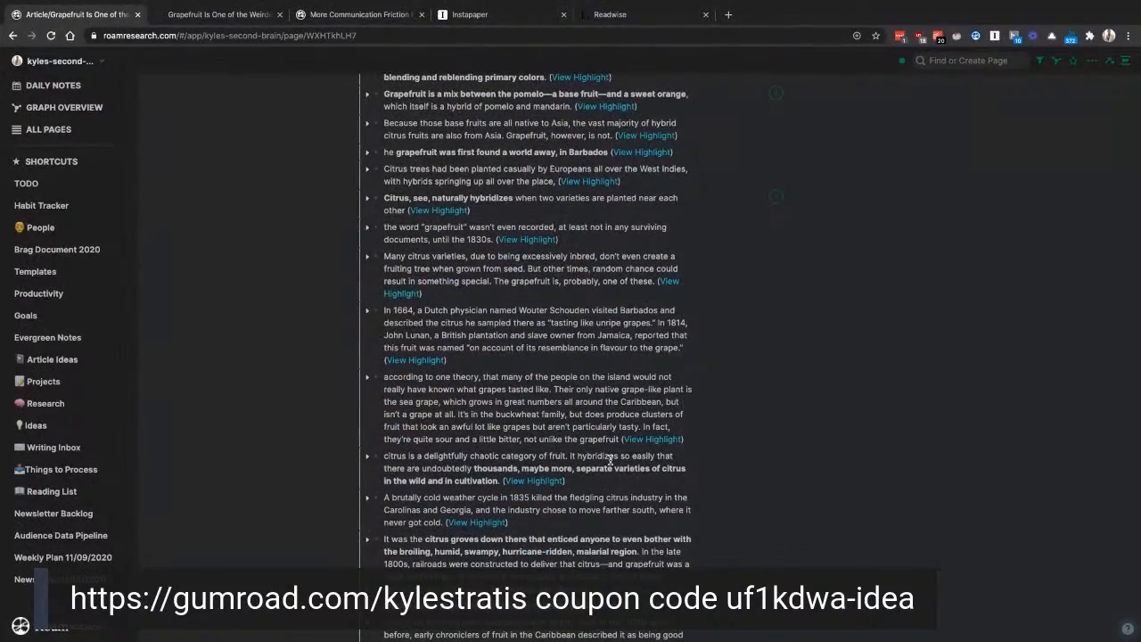
pyautogui.rightClick(377, 459)
pyautogui.press('Escape')
pyautogui.scroll(9, 588, 452)
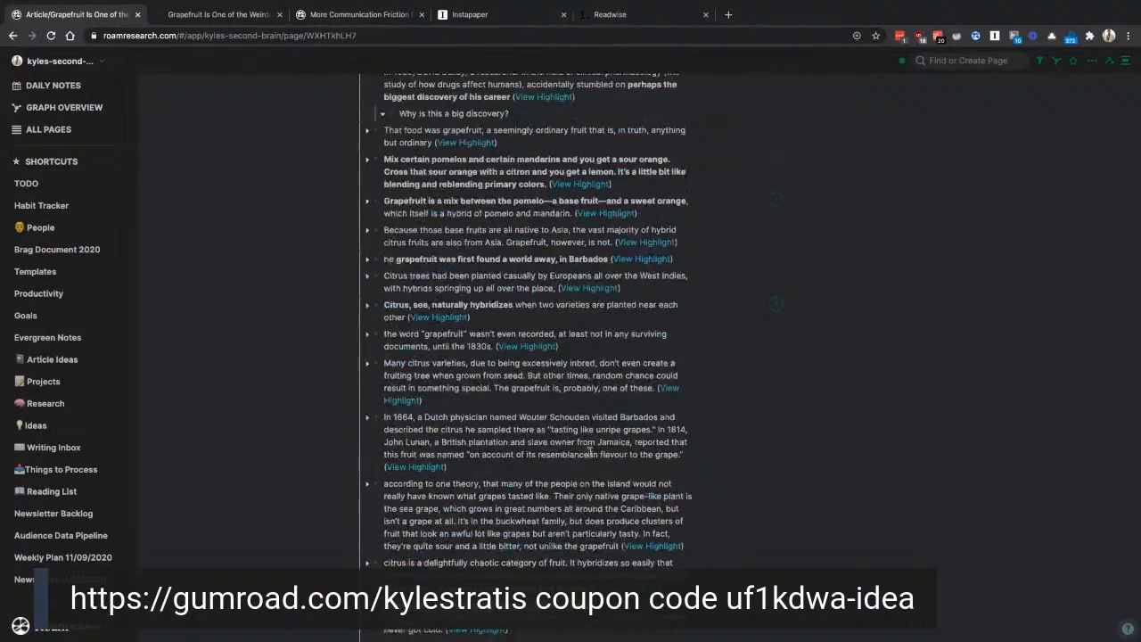
pyautogui.scroll(-2, 589, 452)
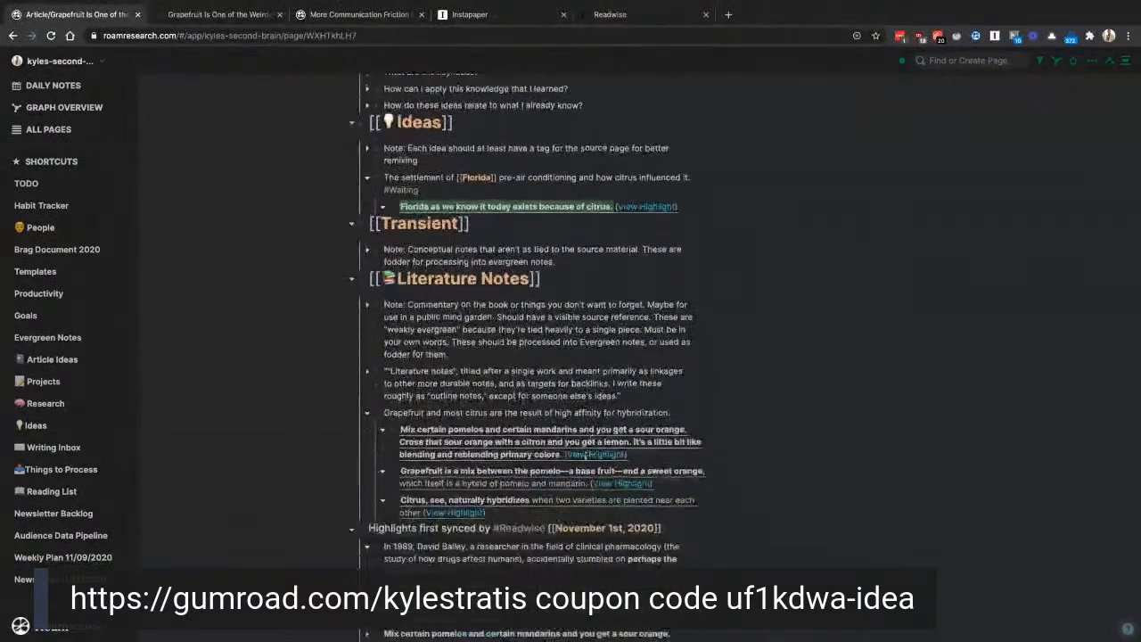
pyautogui.click(655, 517)
pyautogui.press('Return')
pyautogui.write('((sPtzpGxEw))')
# Step: Add a new literature note reading "Freezes drove the cultivation of citrus south into [[Florida]]" at the same level as the hybridization note
pyautogui.press('Return')
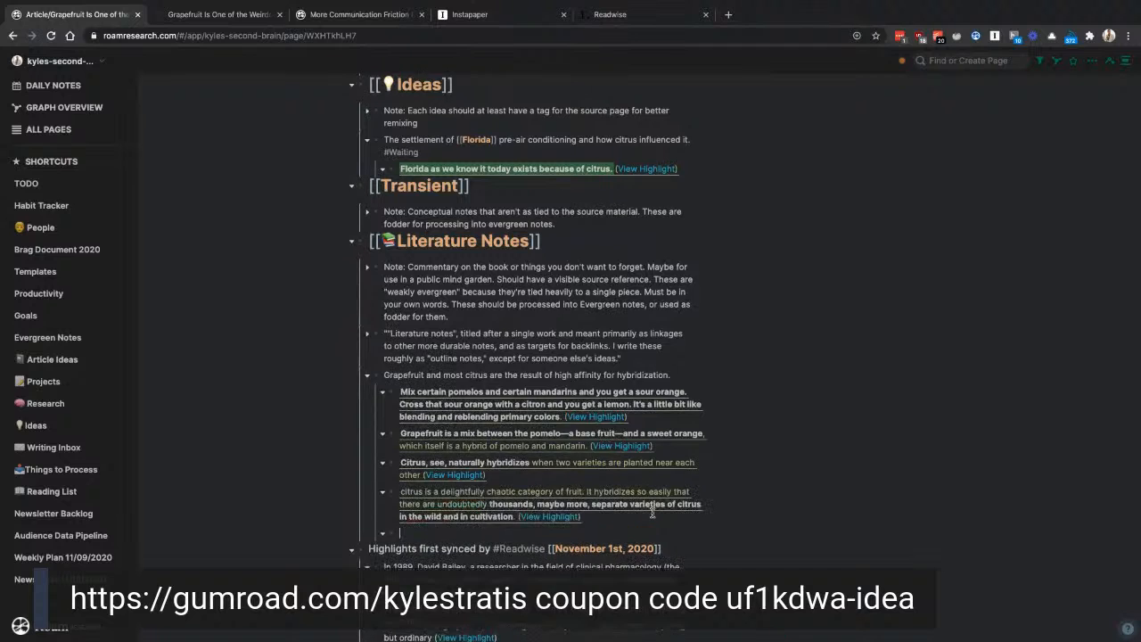
pyautogui.write('Freezes gre')
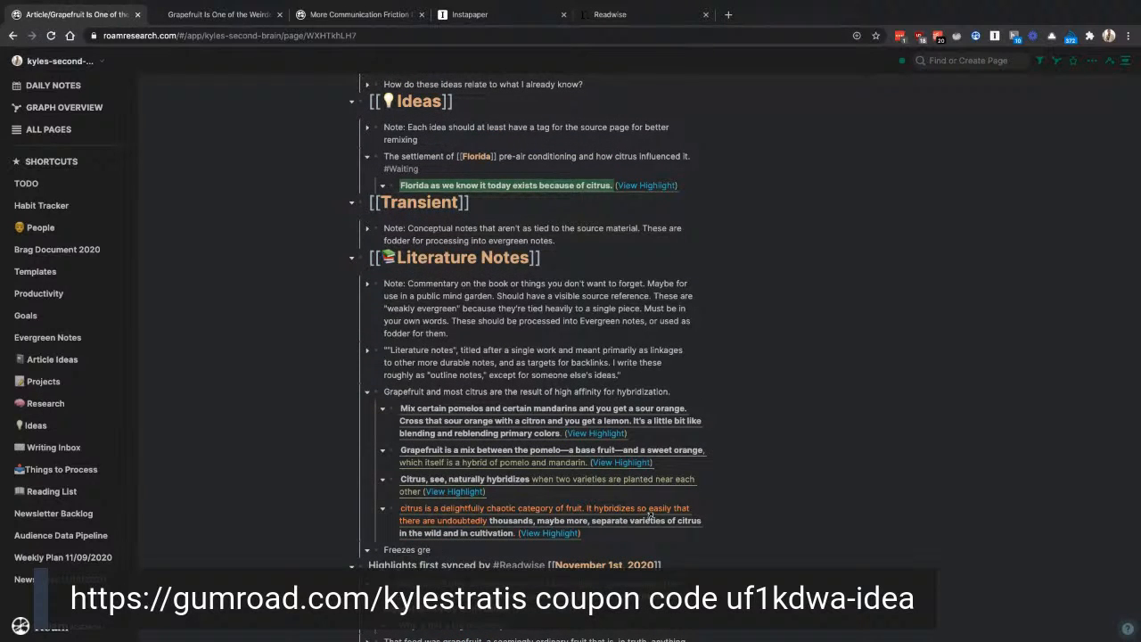
pyautogui.write('wwdrove te')
pyautogui.write('h into [[Florida')
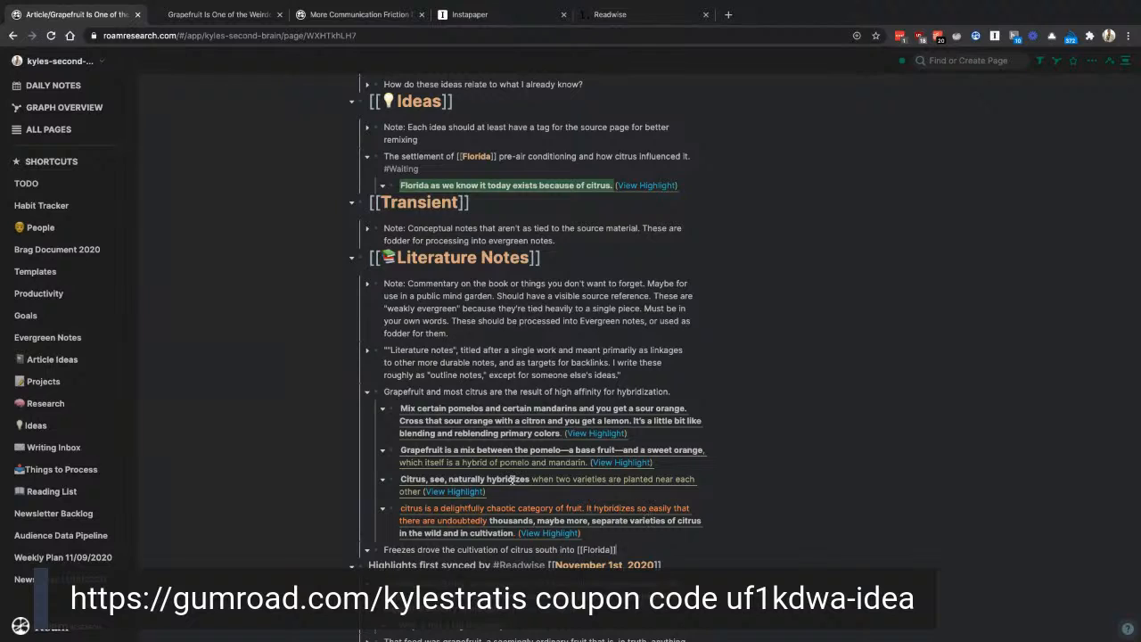
# Step: Make "Grapefruit" in the hybridization note a page link and extend the freezes note with "pre-air conditioning."
pyautogui.click(409, 392)
pyautogui.doubleClick(408, 392)
pyautogui.write('[[')
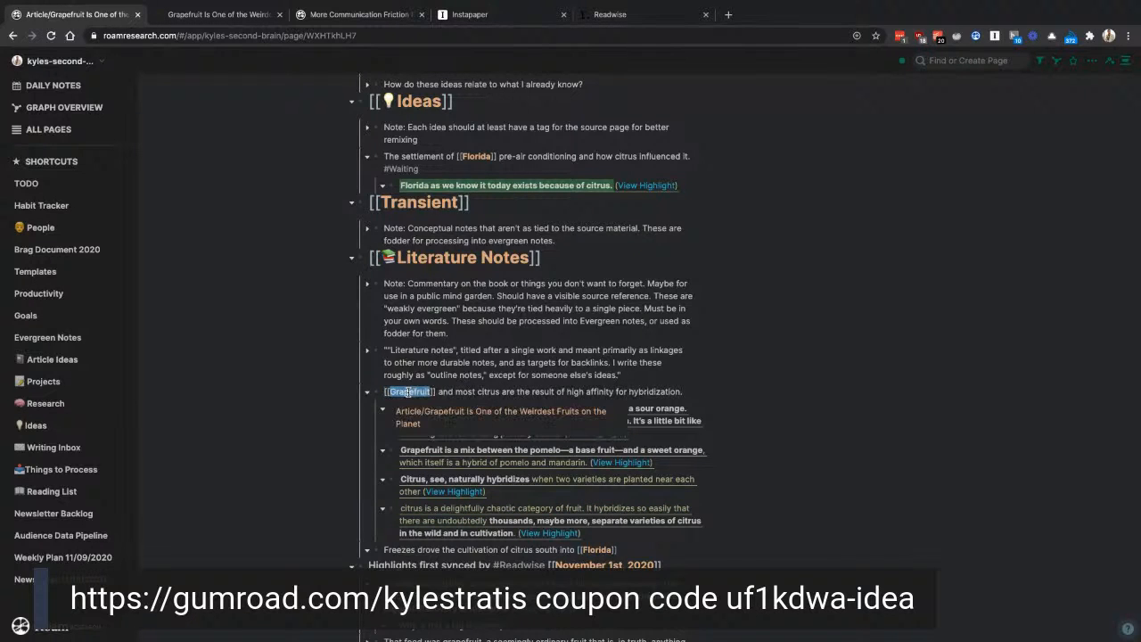
pyautogui.click(758, 394)
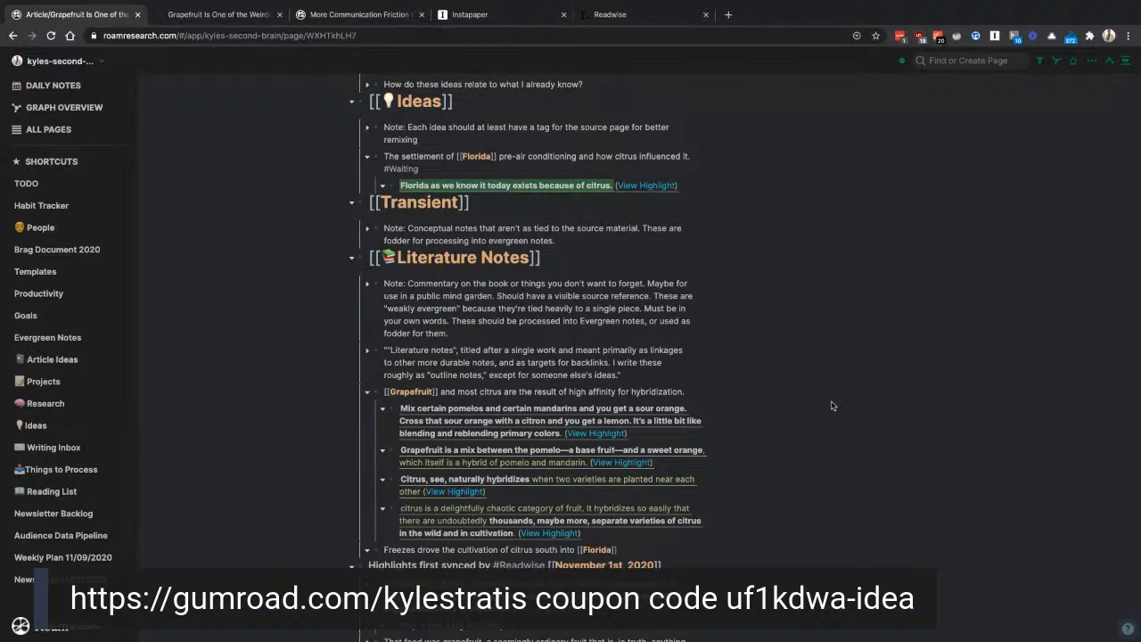
pyautogui.scroll(-3, 831, 406)
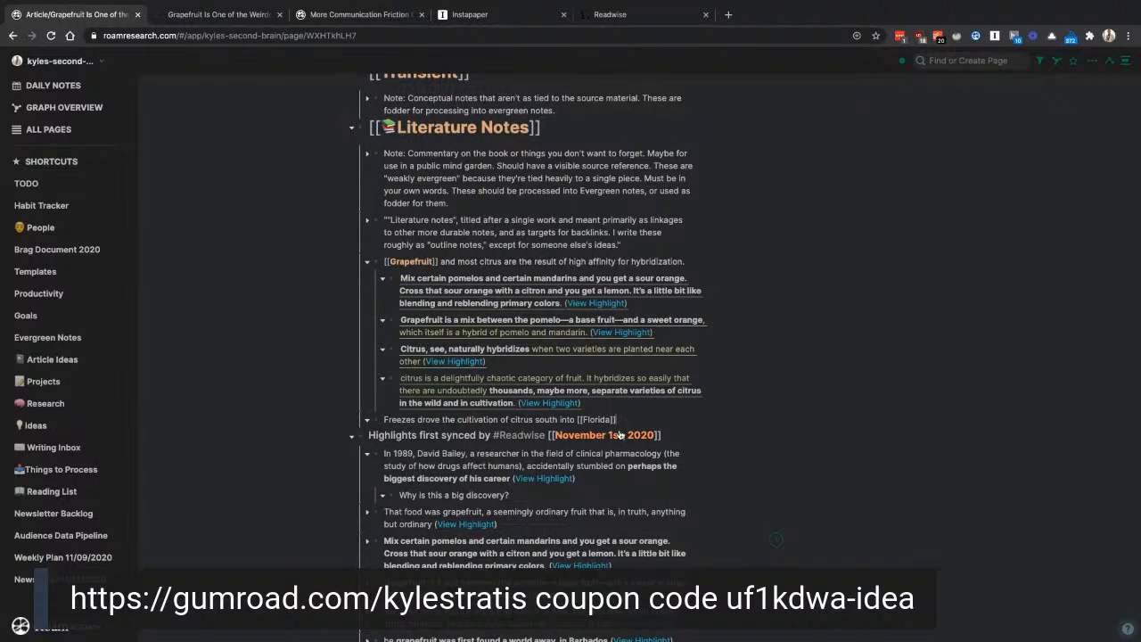
pyautogui.write('pre-air conditioning.')
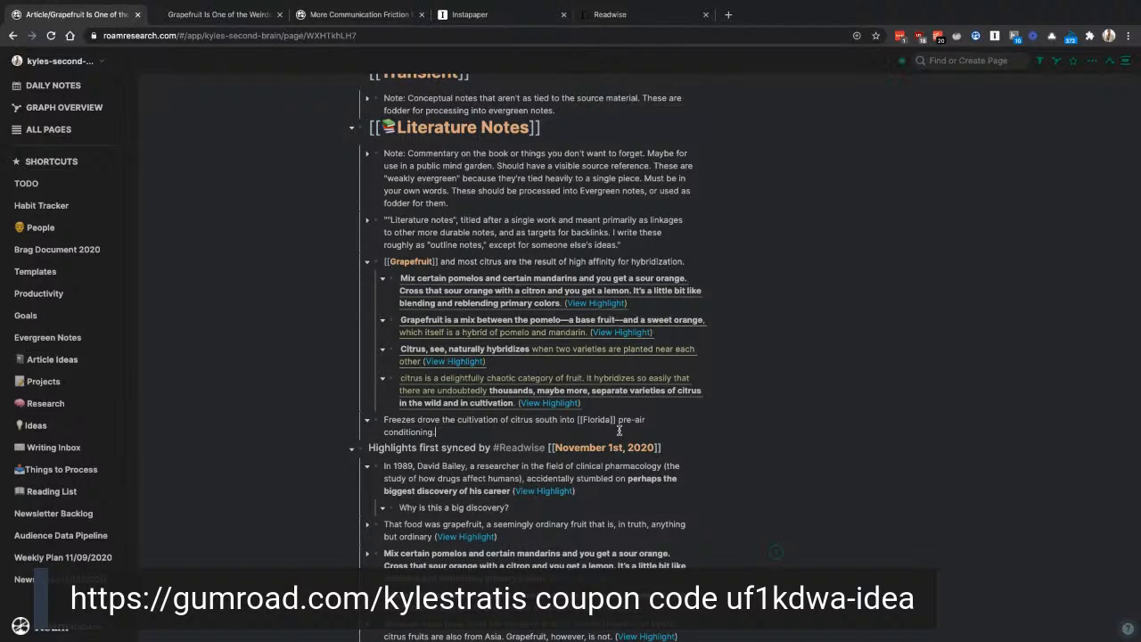
# Step: Nest a block reference to the "citrus groves down there that enticed anyone" highlight under the freezes note
pyautogui.scroll(-5, 618, 431)
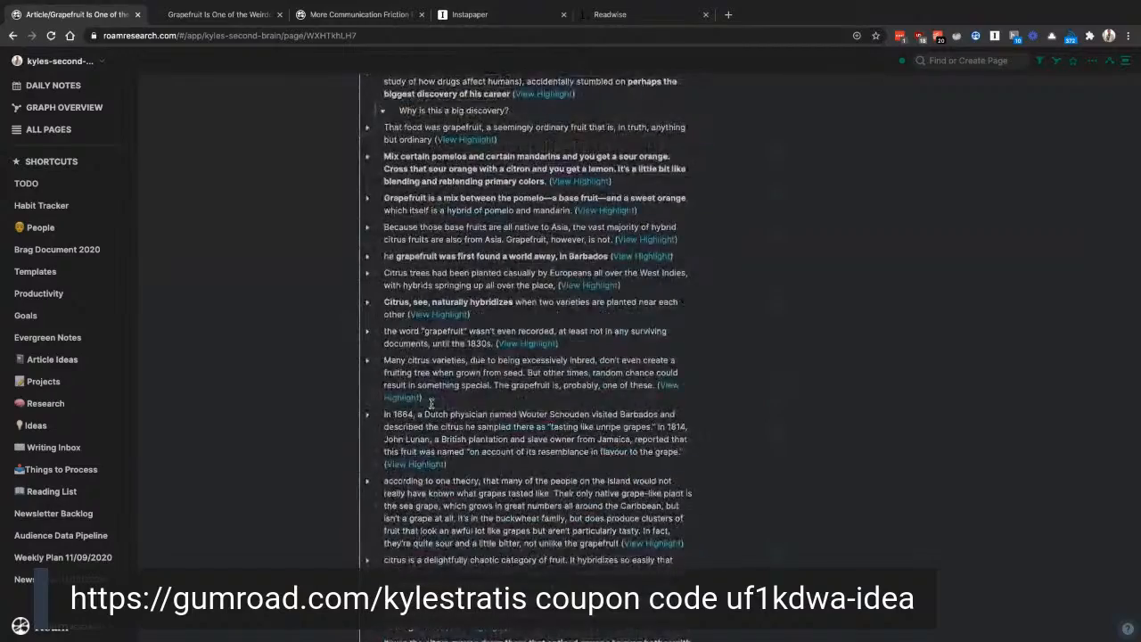
pyautogui.scroll(-2, 430, 403)
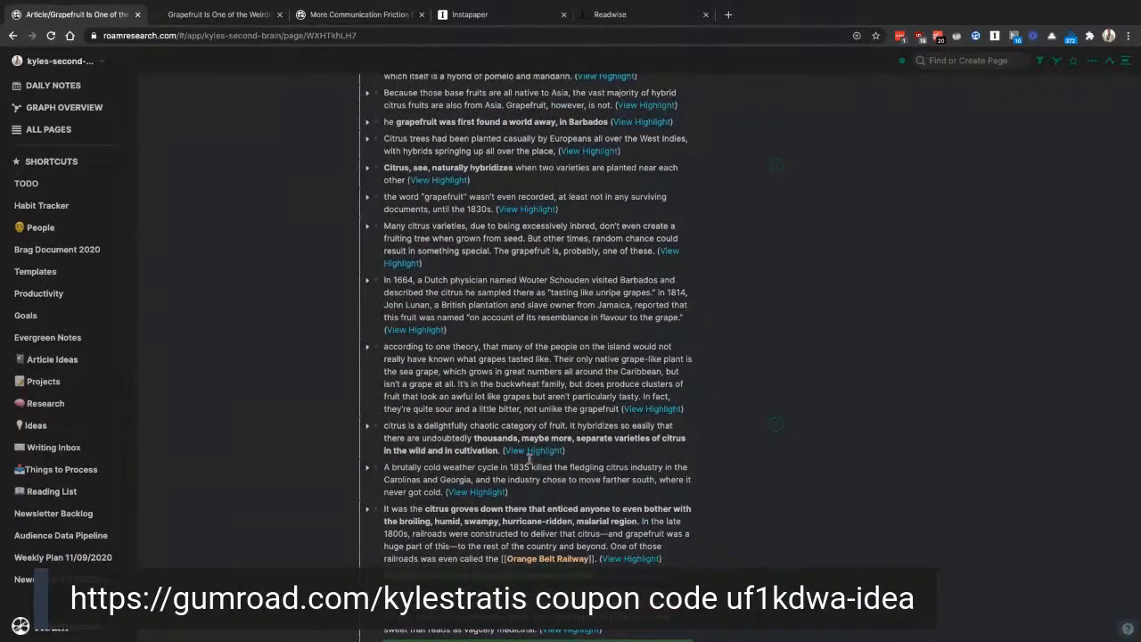
pyautogui.scroll(-3, 495, 451)
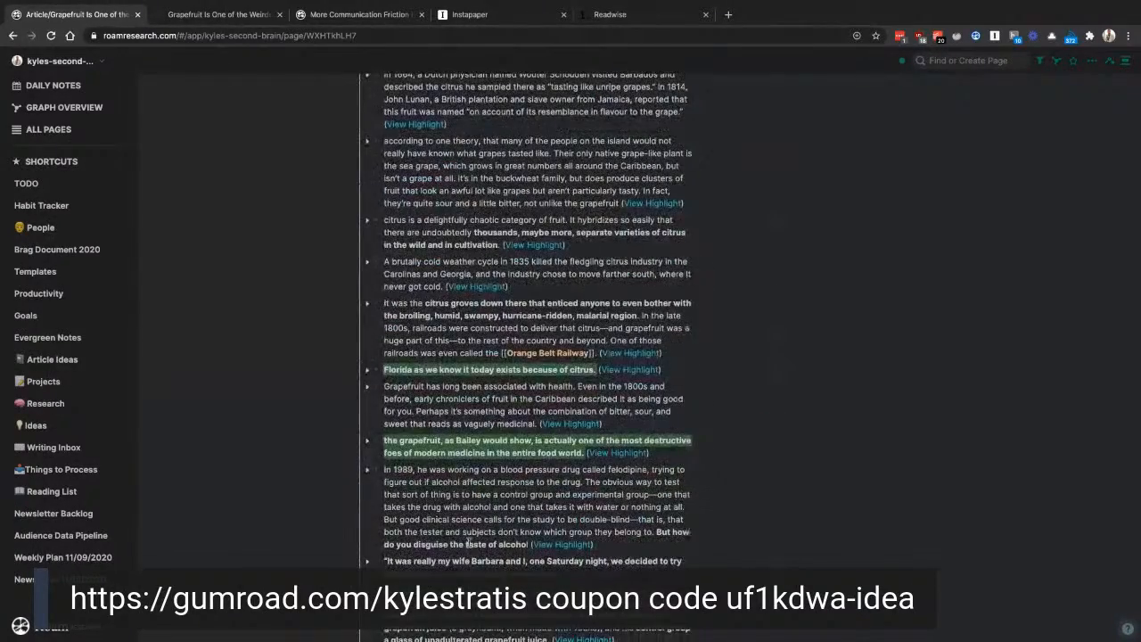
pyautogui.rightClick(376, 306)
pyautogui.click(393, 309)
pyautogui.scroll(8, 515, 323)
pyautogui.click(487, 357)
pyautogui.write('\\')
pyautogui.press('Tab')
pyautogui.hotkey('shift', 'Tab')
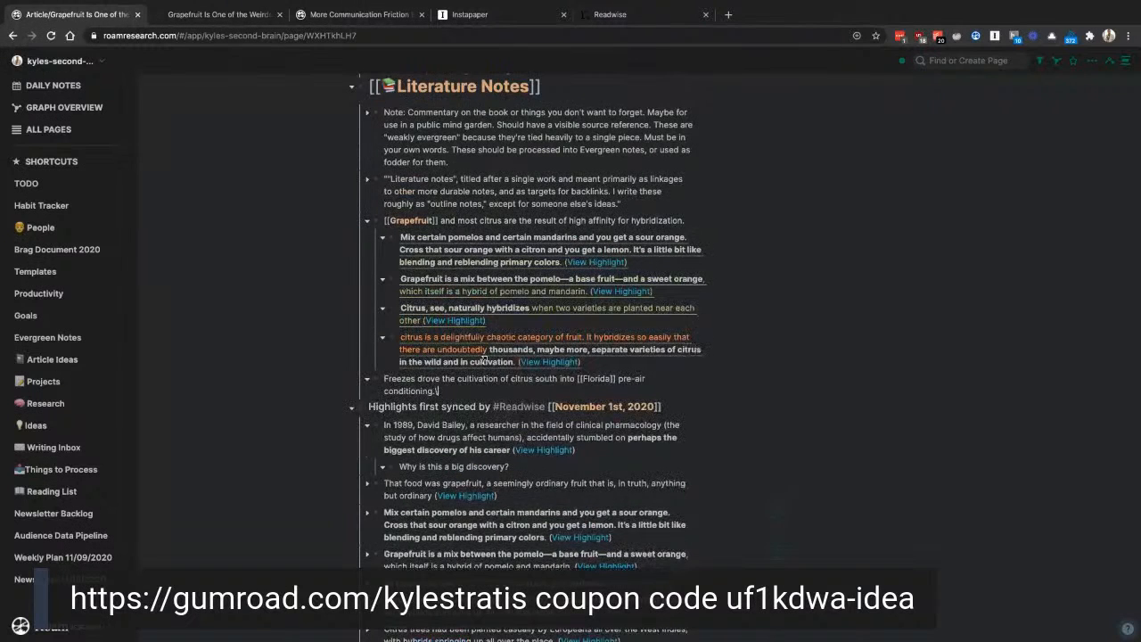
pyautogui.press('BackSpace')
pyautogui.press('Return')
pyautogui.write('((66WyZNK7w))')
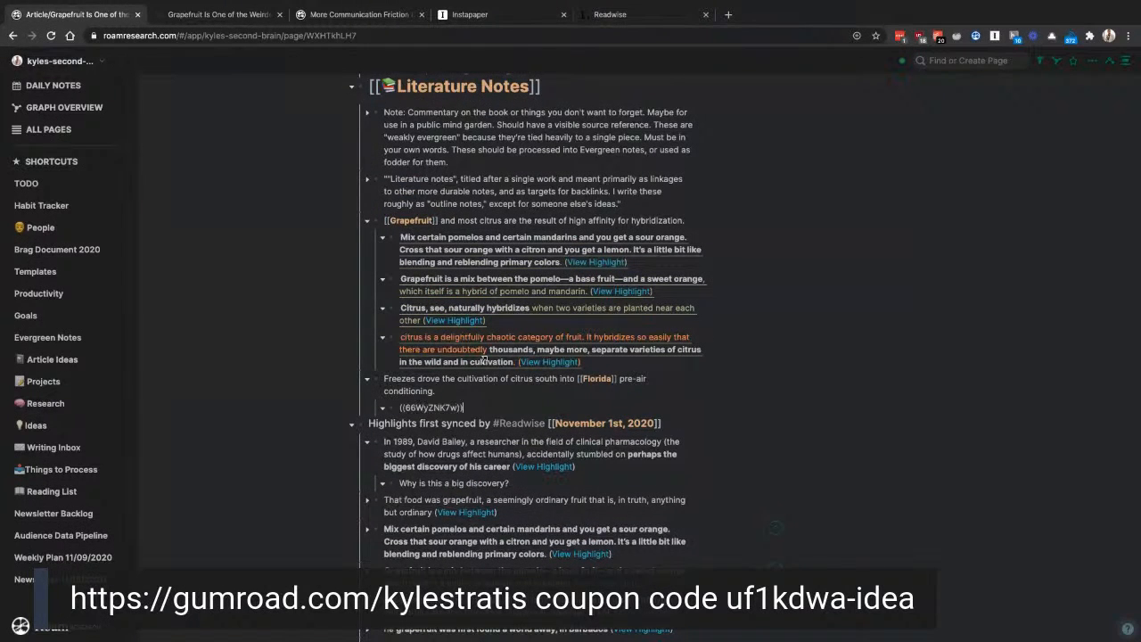
# Step: Add a block reference to the "Florida as we know it today exists because of citrus" highlight as the second reference under the freezes note
pyautogui.scroll(-15, 636, 344)
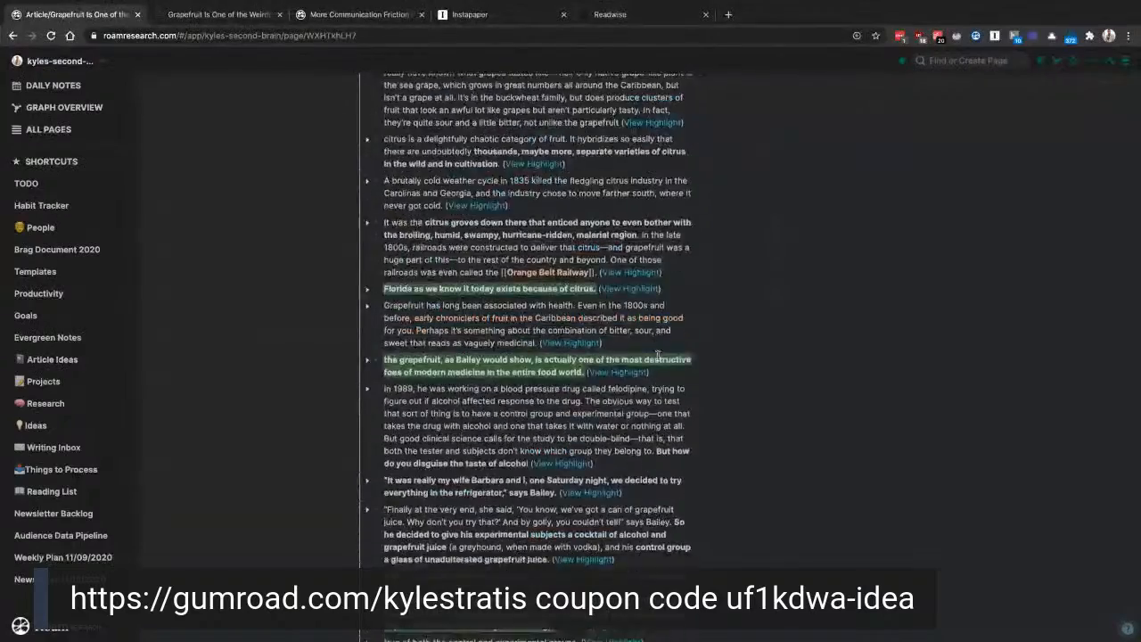
pyautogui.scroll(3, 428, 316)
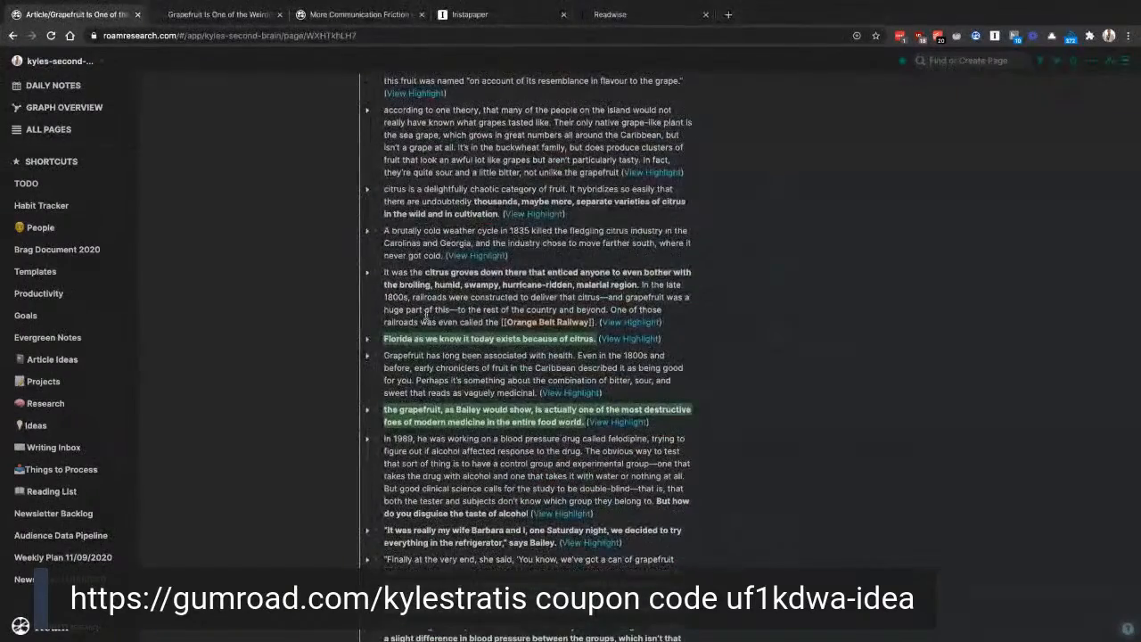
pyautogui.rightClick(374, 341)
pyautogui.click(393, 351)
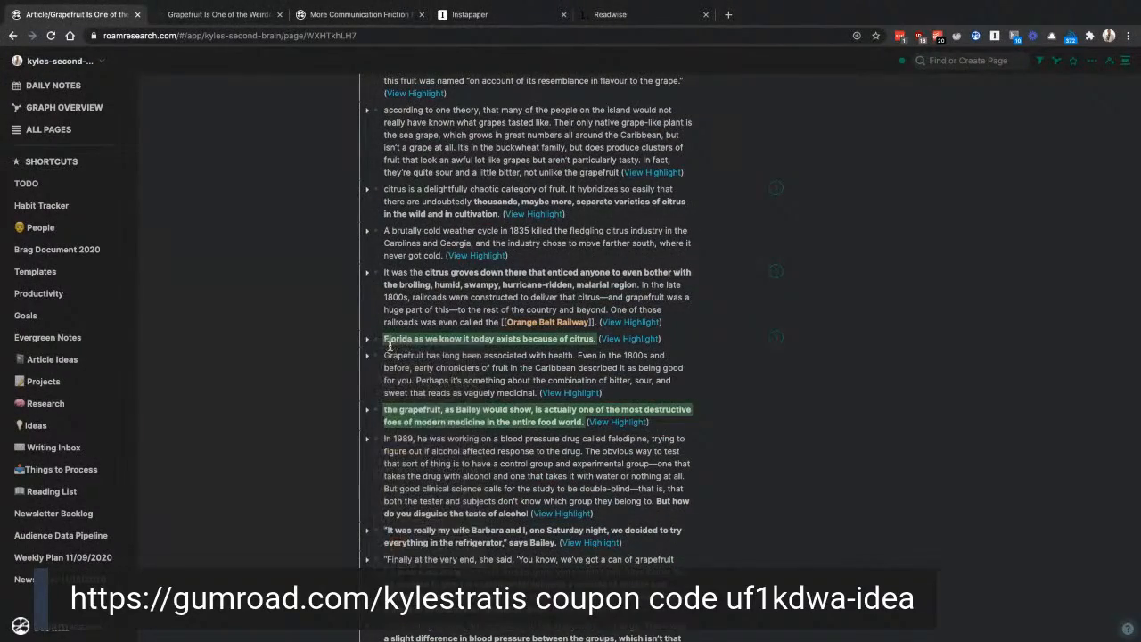
pyautogui.scroll(9, 511, 386)
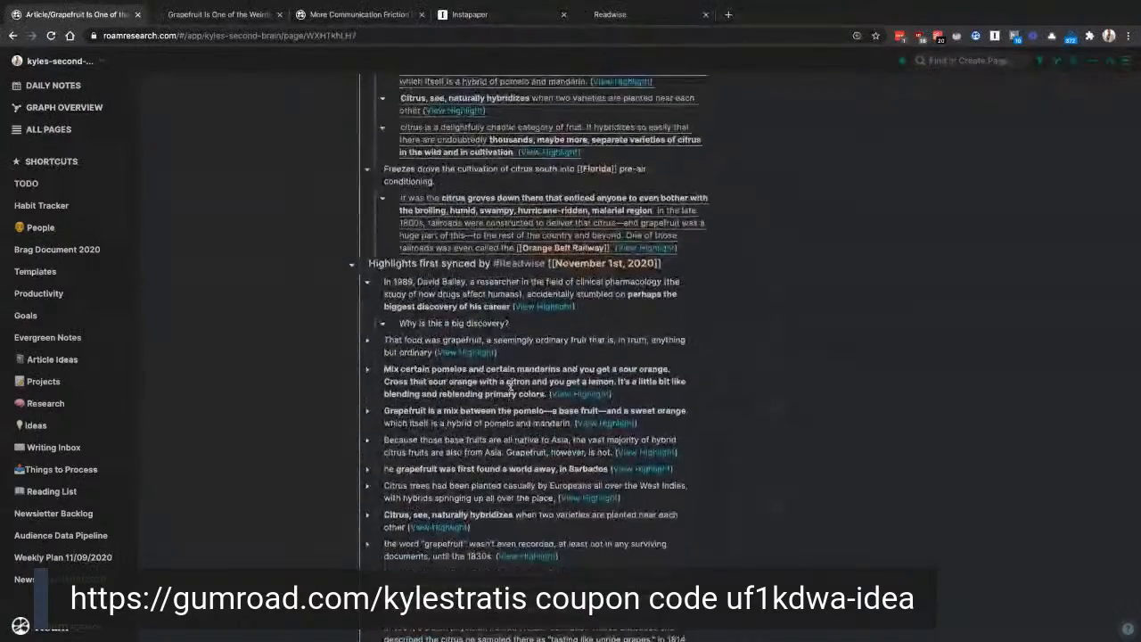
pyautogui.click(688, 397)
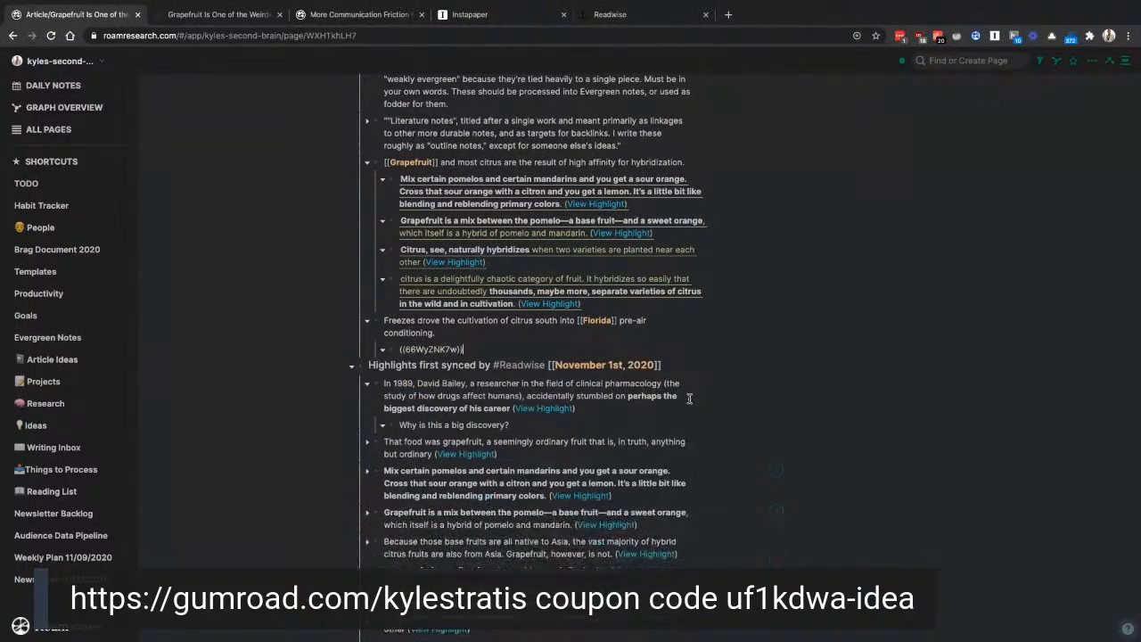
pyautogui.press('Return')
pyautogui.press('super+v')
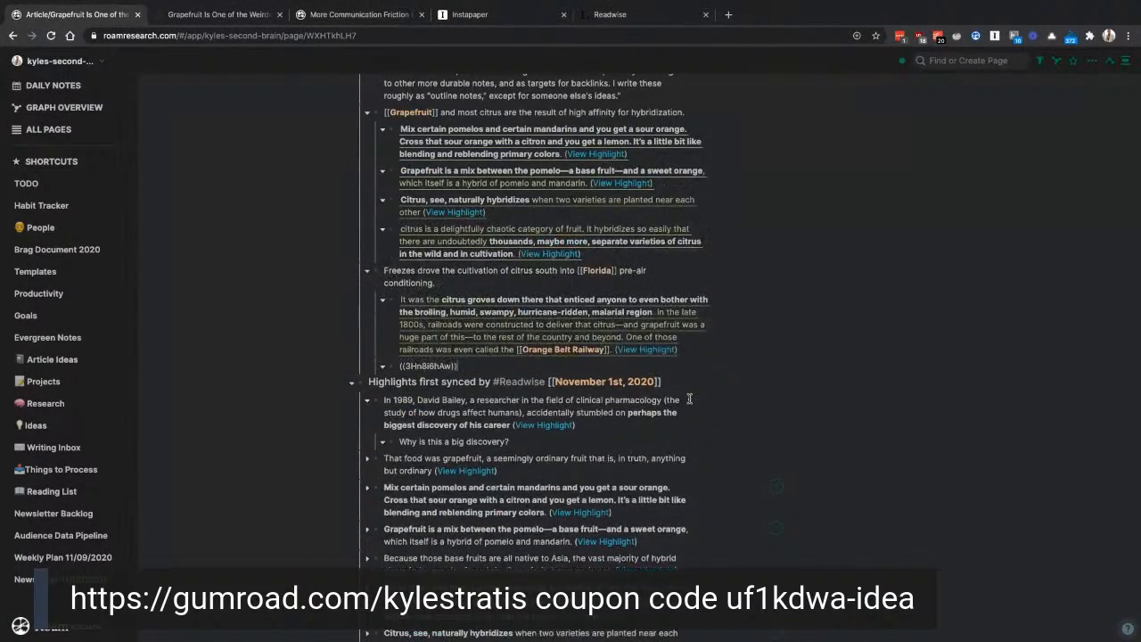
# Step: Add a literature note: "Grapefruit and bitter citrus in general are suicidal inhibitors of [[Cytochrome p450]] which itself metabolizes drugs in the stomach and liver."
pyautogui.press('Return')
pyautogui.hotkey('shift', 'Tab')
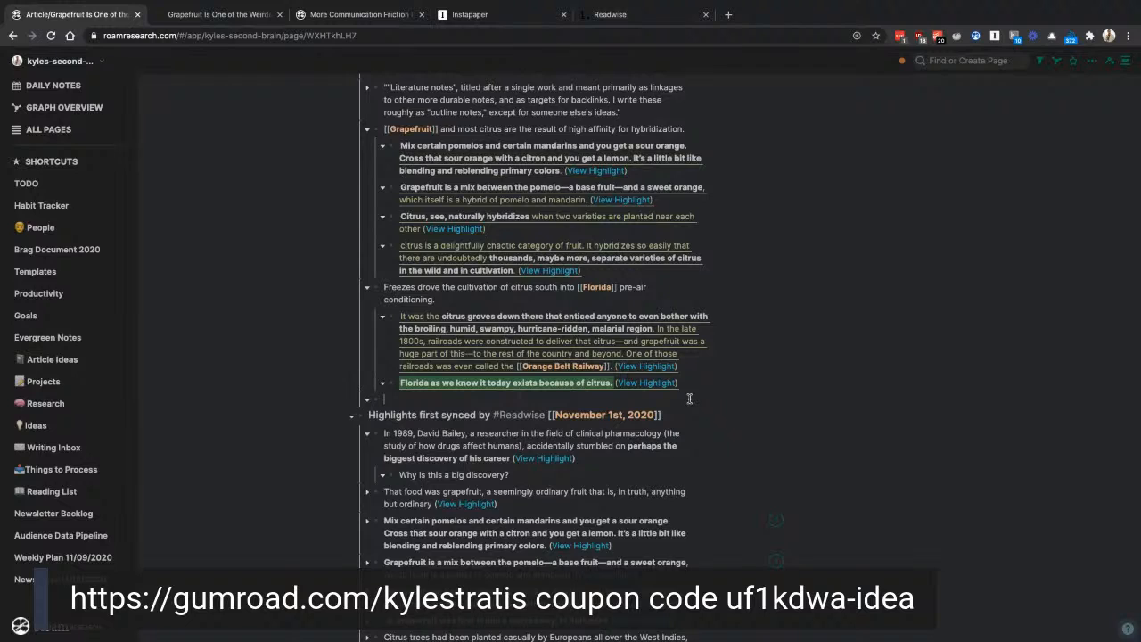
pyautogui.write('Grapefruit and bitter citrus in general.')
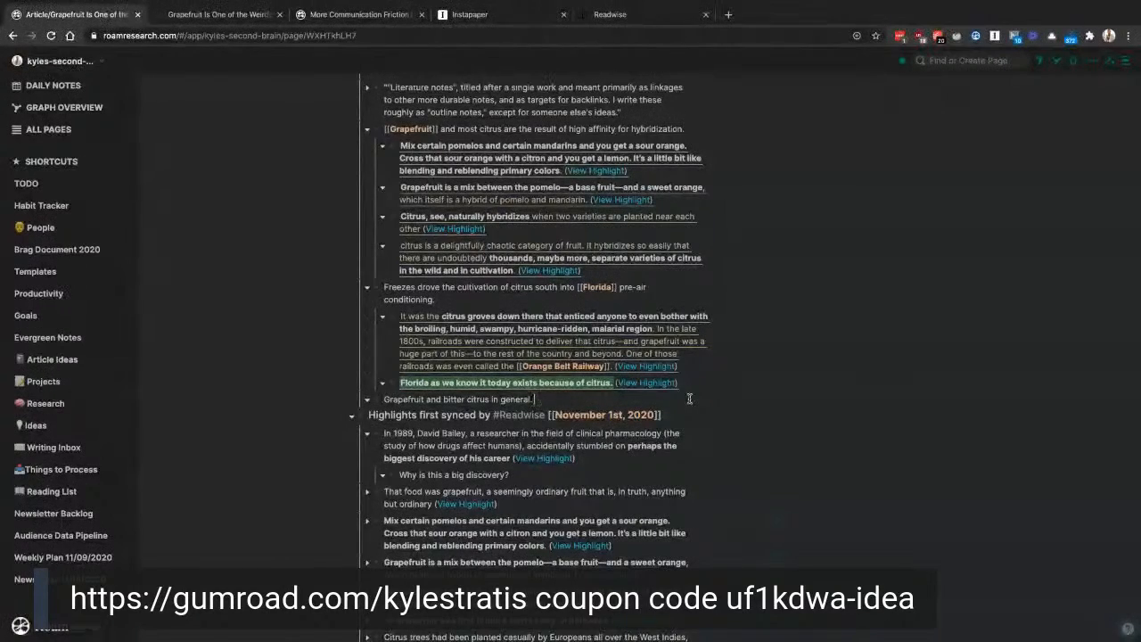
pyautogui.press('BackSpace')
pyautogui.write('and bitter citrus in general are suicidal inhibitors of [[Cytochrom')
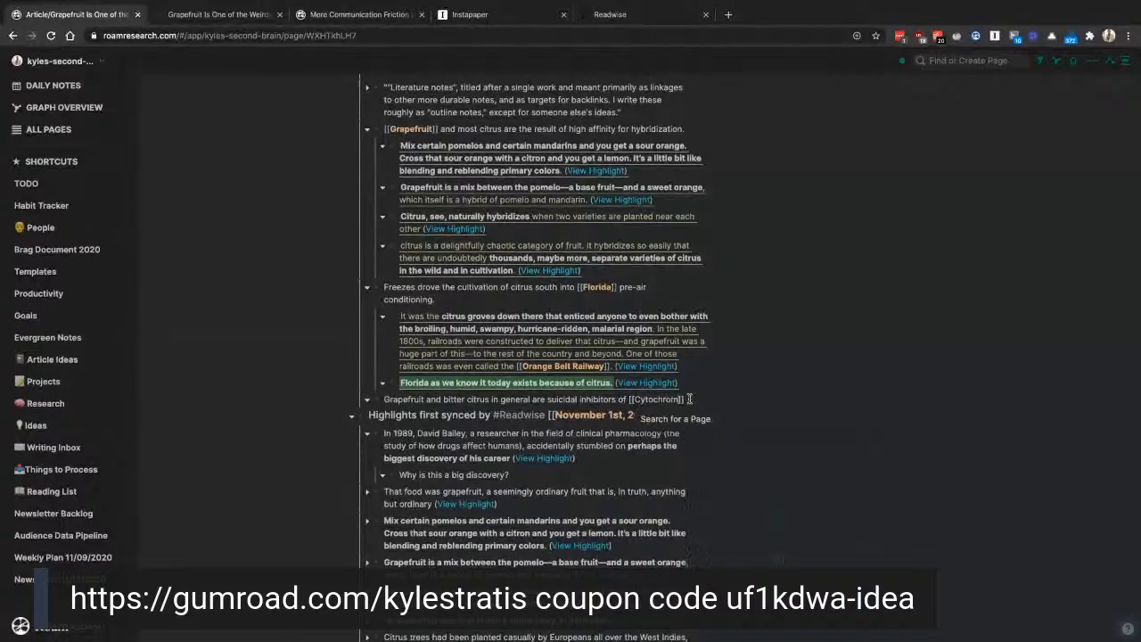
pyautogui.write('e p450]]')
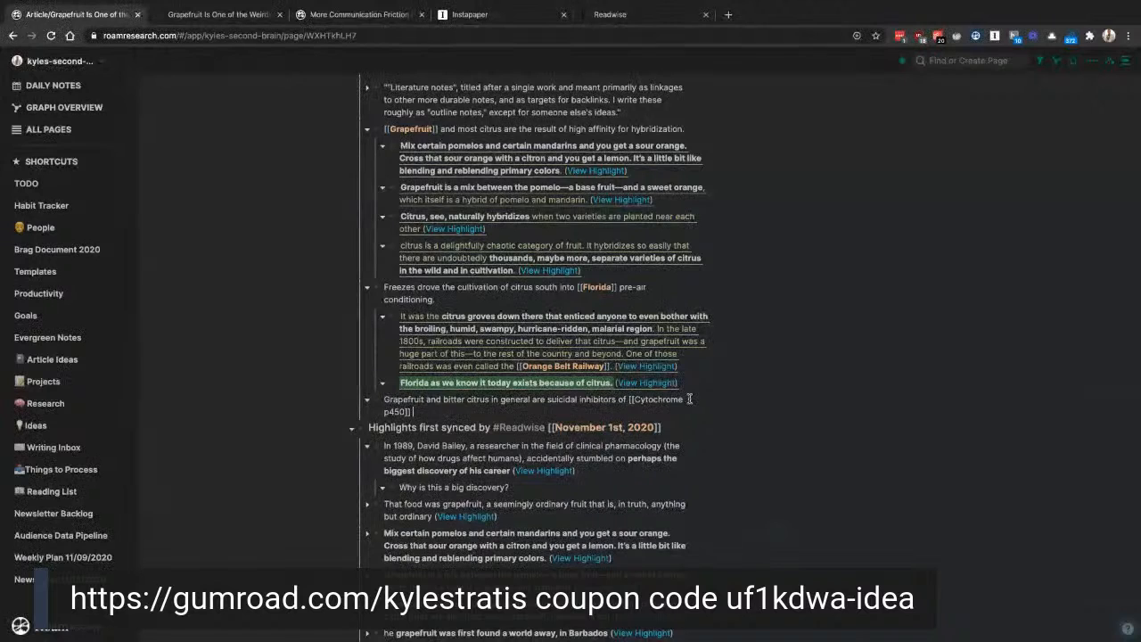
pyautogui.write('which itself metabolizes drugs in the stomach and liver.')
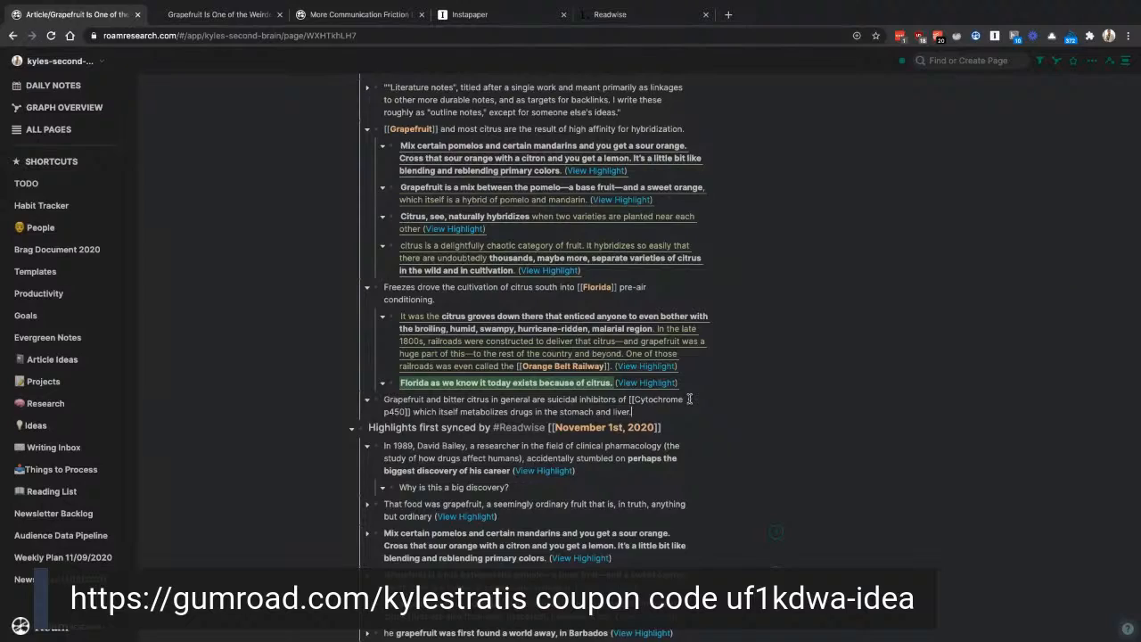
pyautogui.scroll(-5, 689, 399)
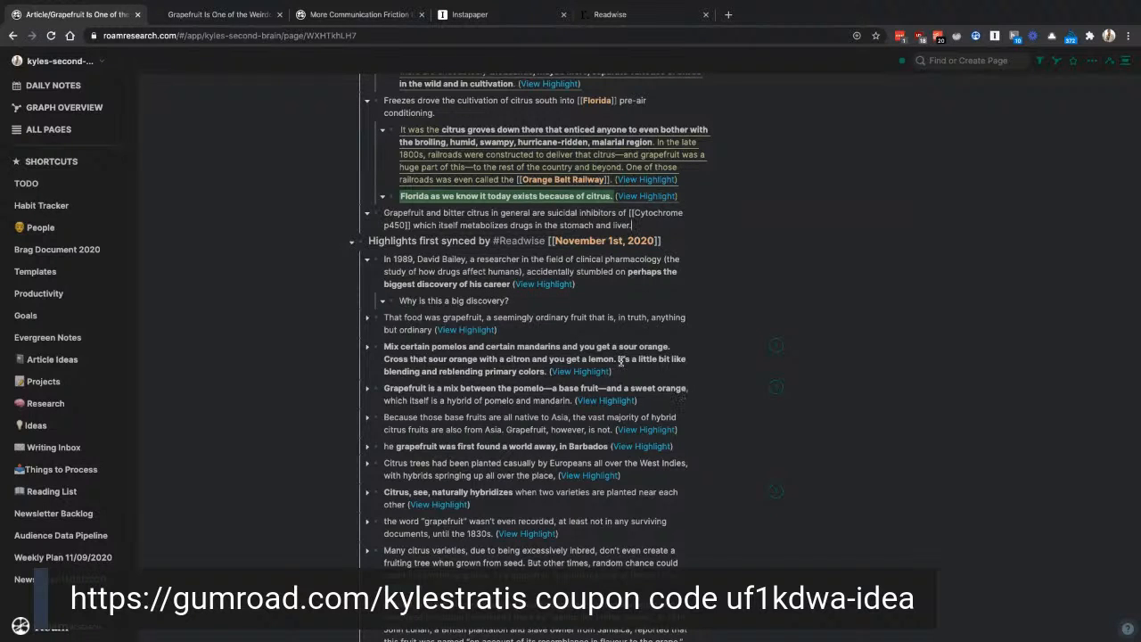
pyautogui.click(830, 324)
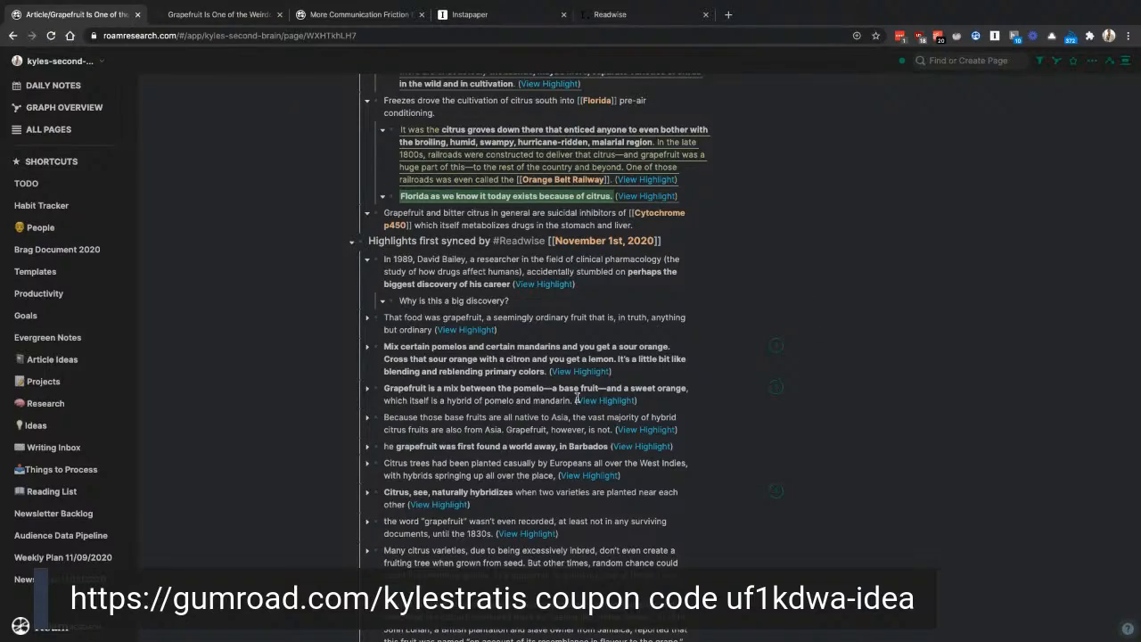
# Step: Copy the block reference of the synced highlight that begins "The blinding worked, but the results of the study were"
pyautogui.scroll(-1, 578, 397)
pyautogui.scroll(-10, 578, 397)
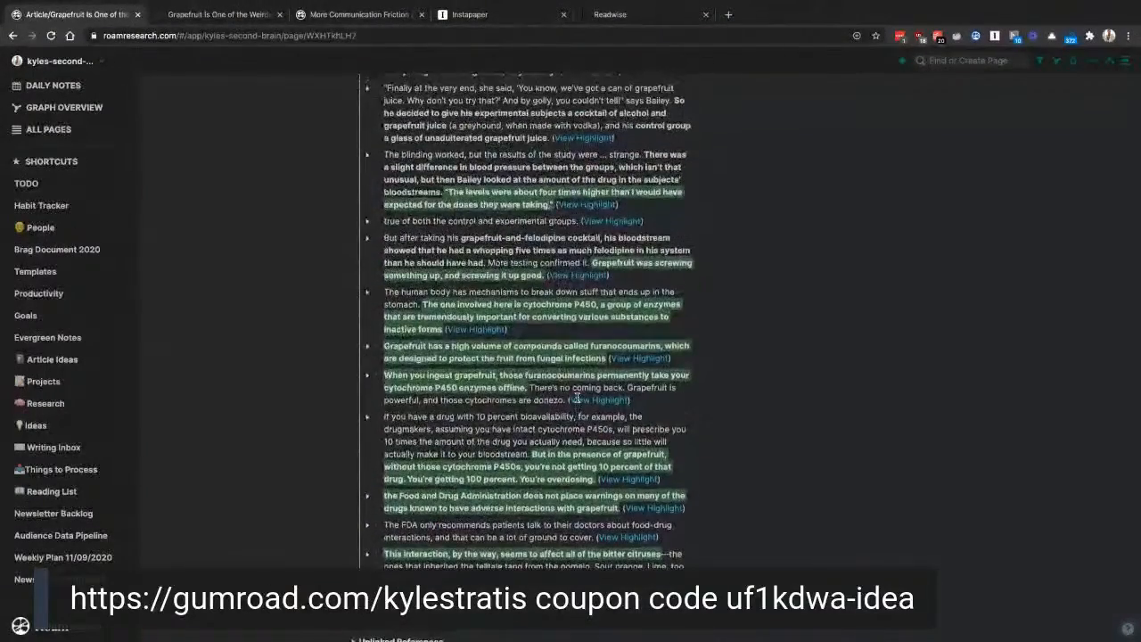
pyautogui.scroll(1, 459, 340)
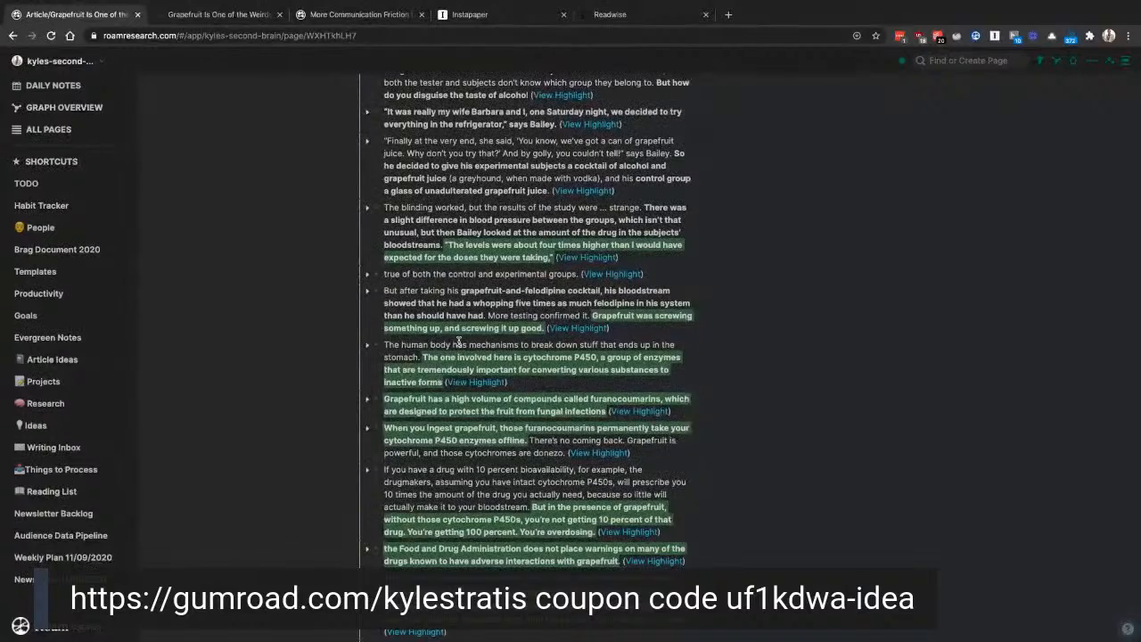
pyautogui.scroll(1, 460, 269)
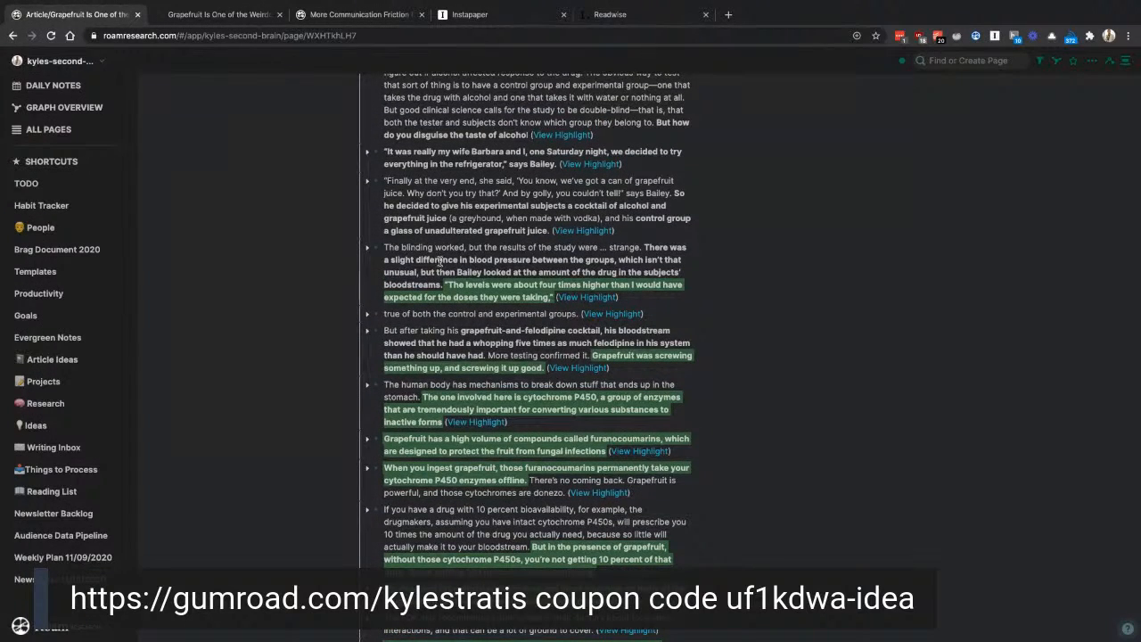
pyautogui.scroll(3, 439, 223)
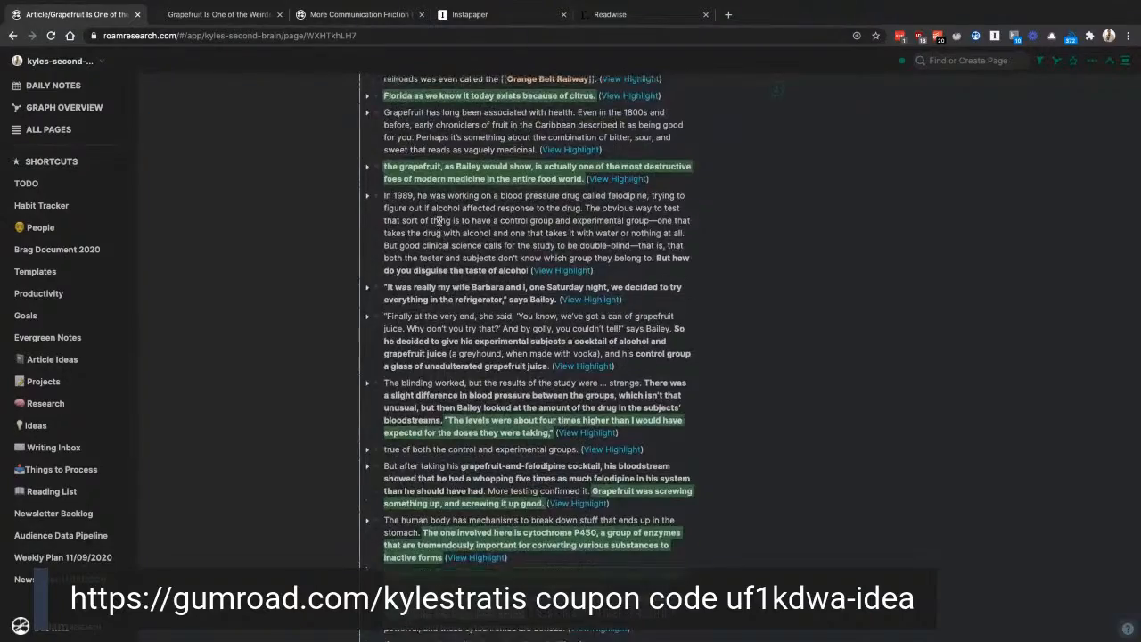
pyautogui.scroll(1, 438, 221)
pyautogui.scroll(-2, 362, 387)
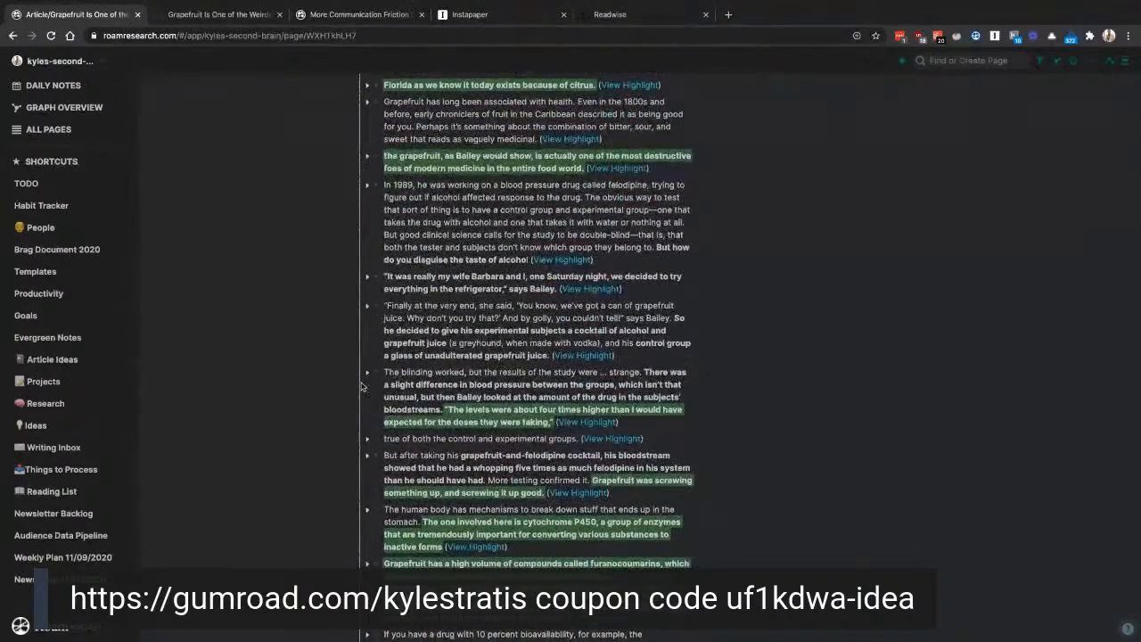
pyautogui.rightClick(376, 372)
pyautogui.click(390, 380)
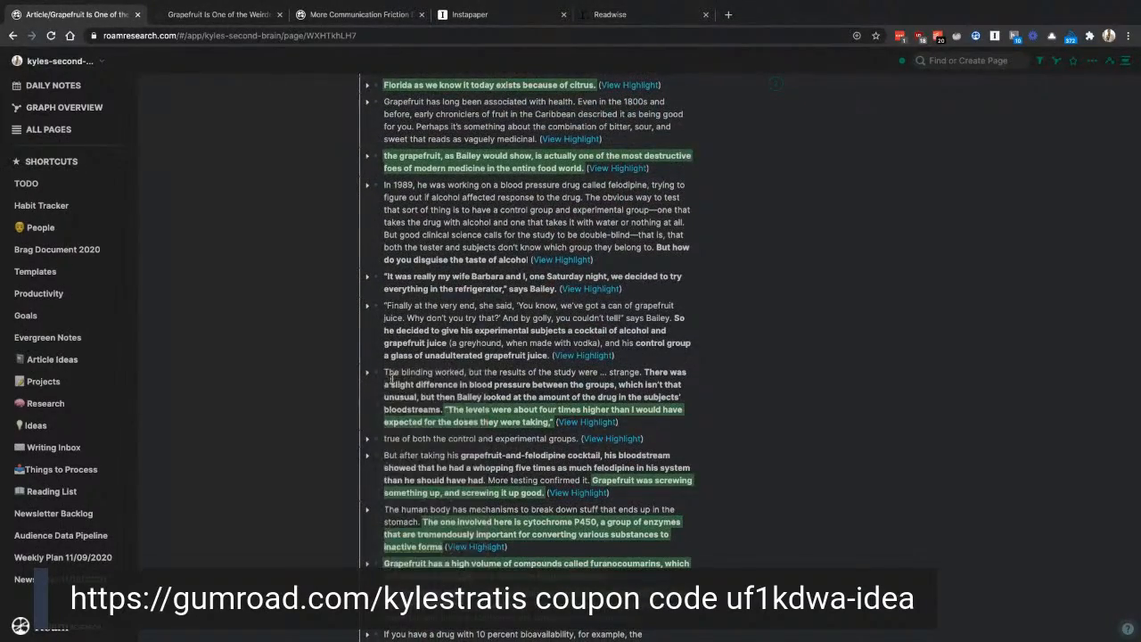
# Step: Insert the copied block reference as a child of the literature note on grapefruit and bitter citrus inhibiting [[Cytochrome p450]]
pyautogui.scroll(5, 655, 394)
pyautogui.click(655, 393)
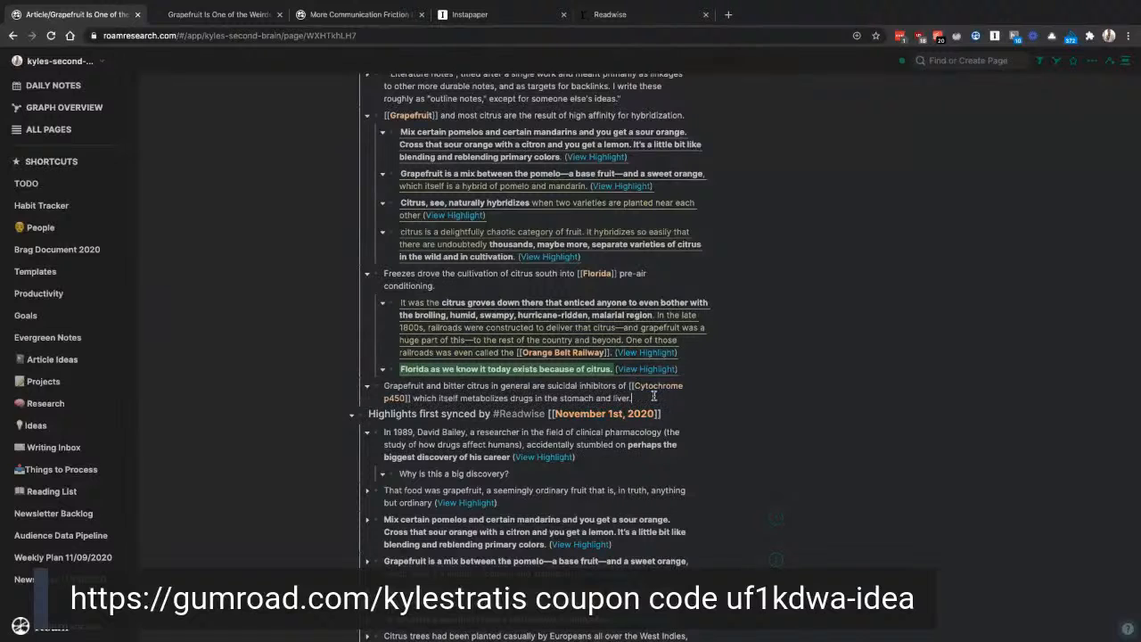
pyautogui.press('Return')
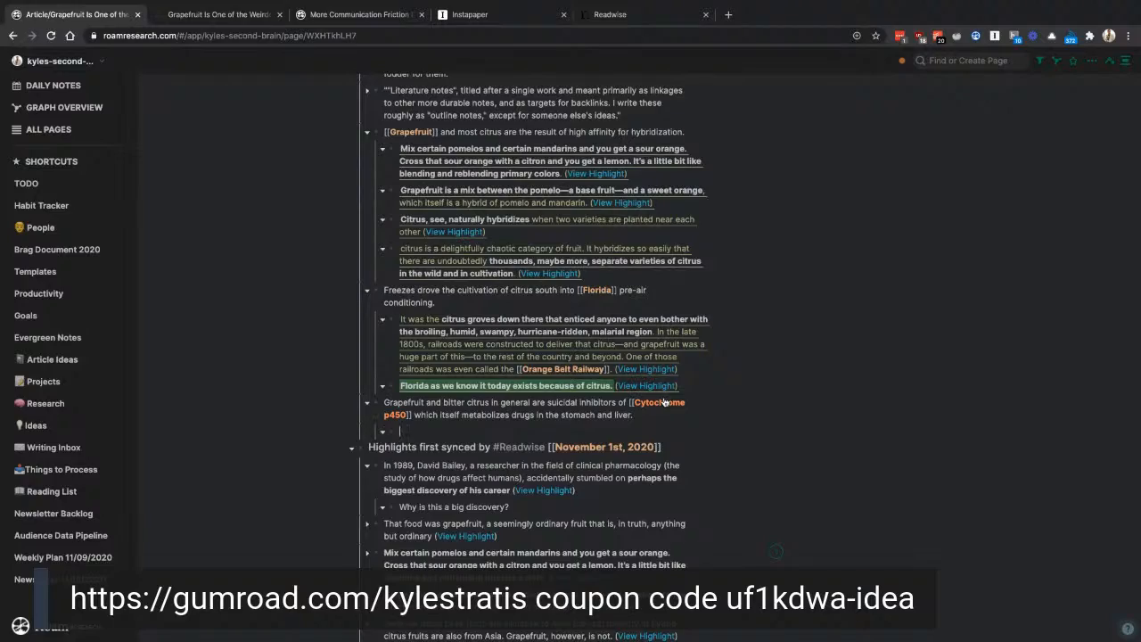
pyautogui.press('super+v')
pyautogui.press('Return')
# Step: Copy block references for the six consecutive highlights from "But after taking his grapefruit-and-felodipine cocktail" through "the Food and Drug Administration"
pyautogui.scroll(-4, 662, 402)
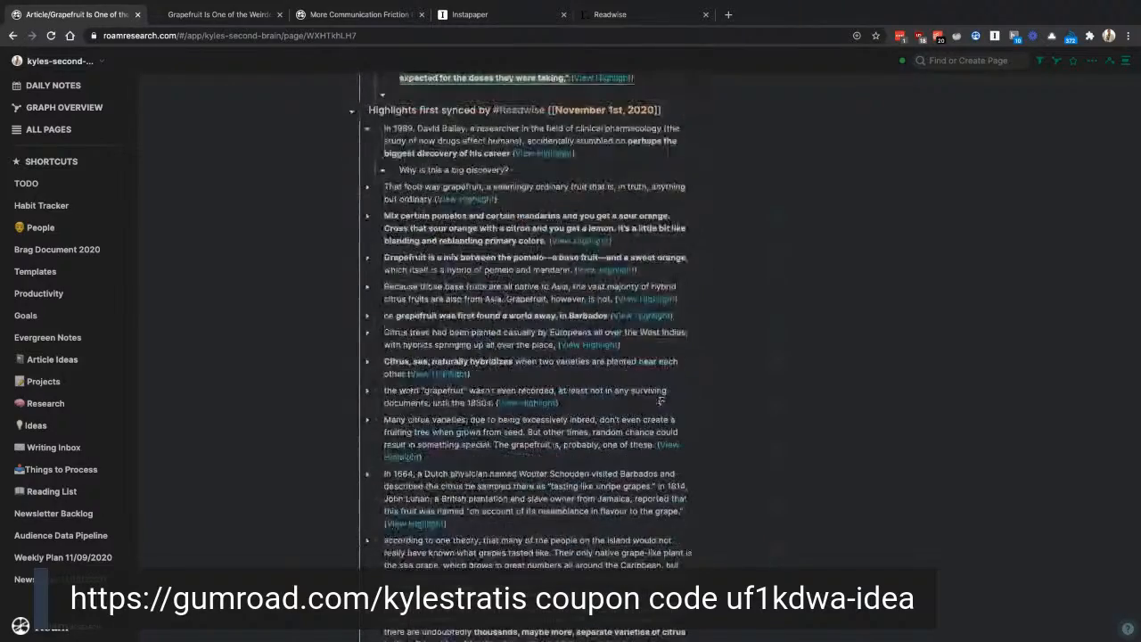
pyautogui.scroll(-15, 661, 402)
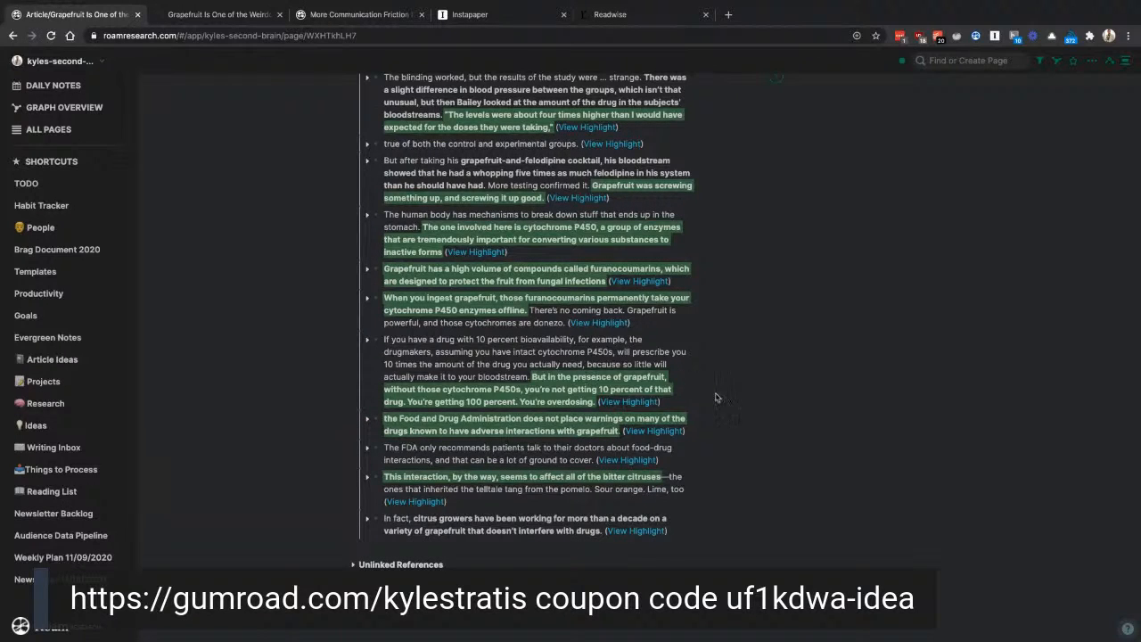
pyautogui.click(671, 398)
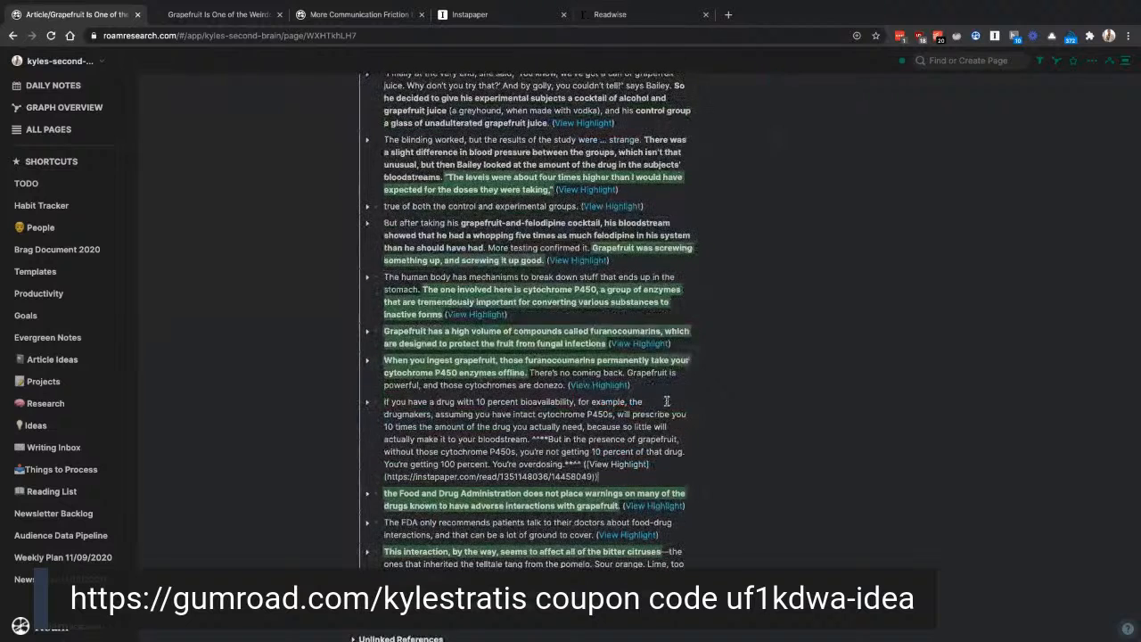
pyautogui.moveTo(627, 479); pyautogui.dragTo(398, 264)
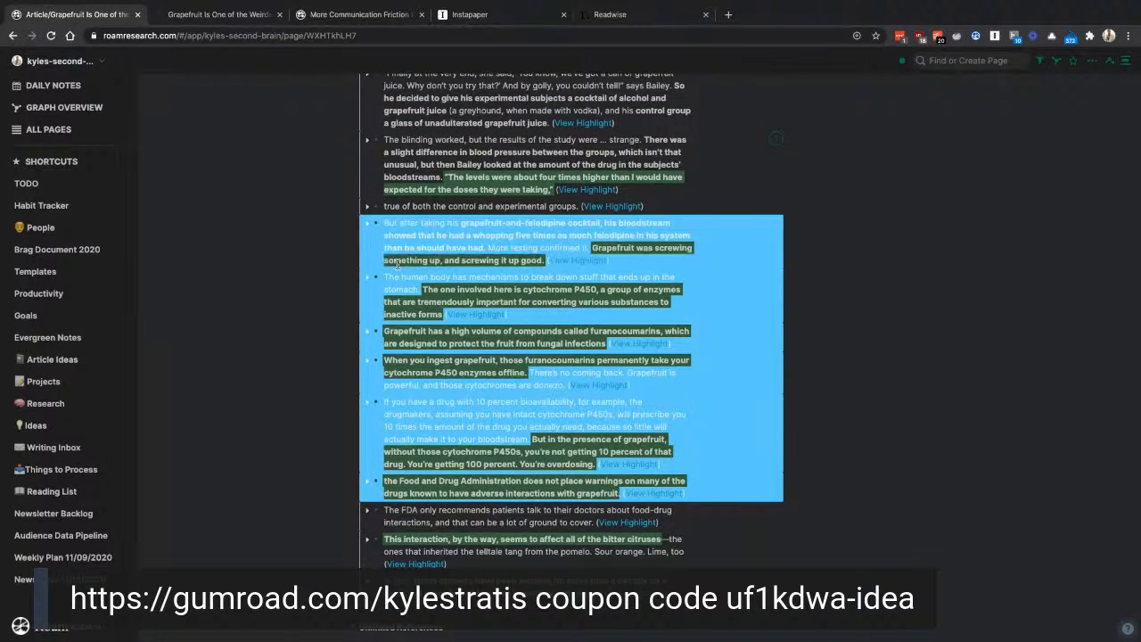
pyautogui.rightClick(376, 228)
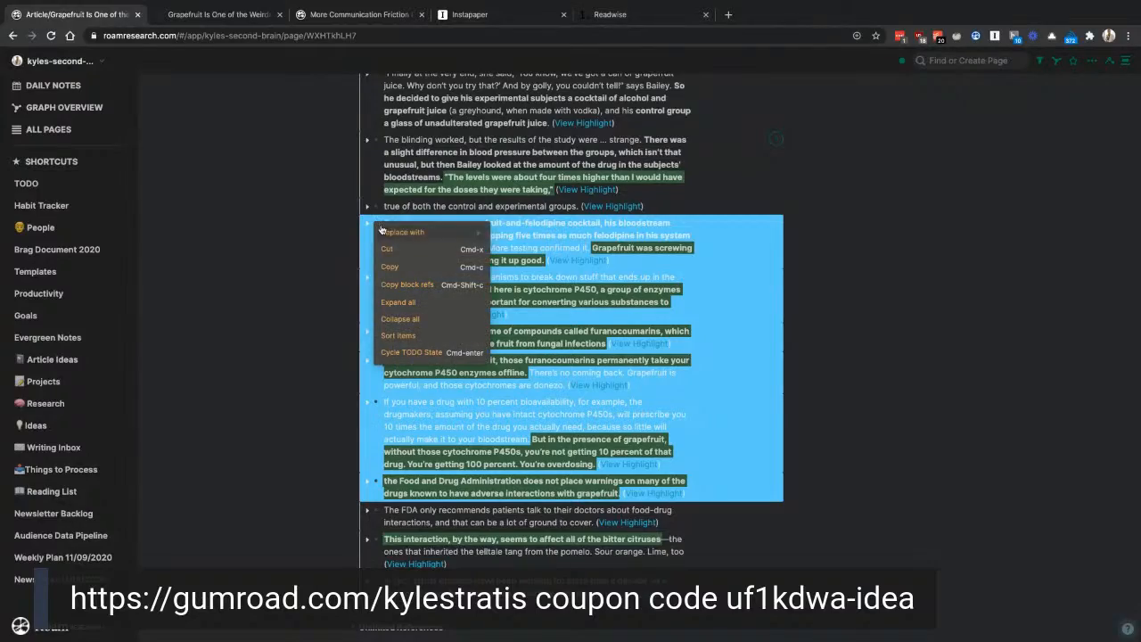
pyautogui.click(393, 286)
# Step: Add the copied block references beneath the "The blinding worked" reference in the [[Cytochrome p450]] literature note
pyautogui.scroll(6, 477, 263)
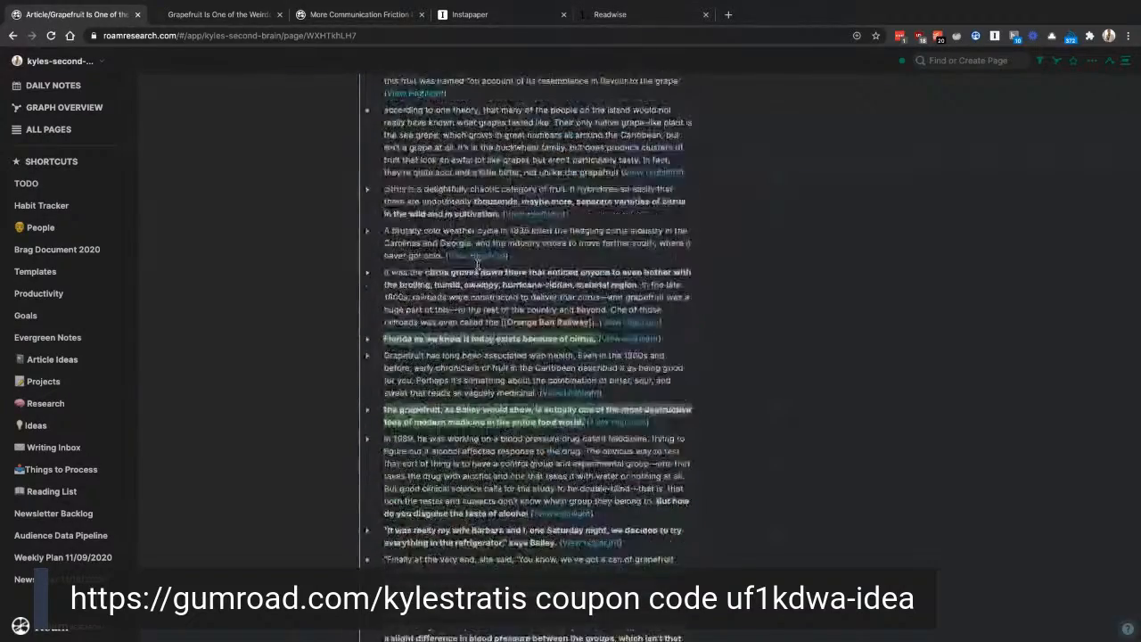
pyautogui.scroll(6, 478, 265)
pyautogui.click(446, 309)
pyautogui.hotkey('ctrl', 'v')
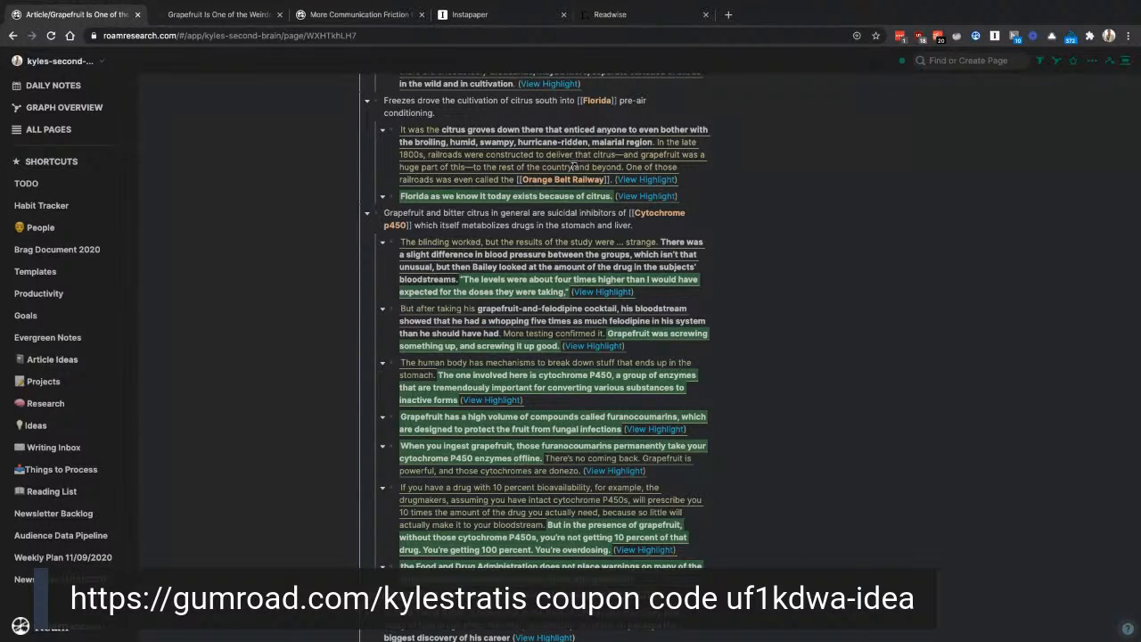
# Step: Review the Literature Notes guidance, the Ideas and Transient sections, and the highlight references nested under each literature note
pyautogui.scroll(1, 373, 279)
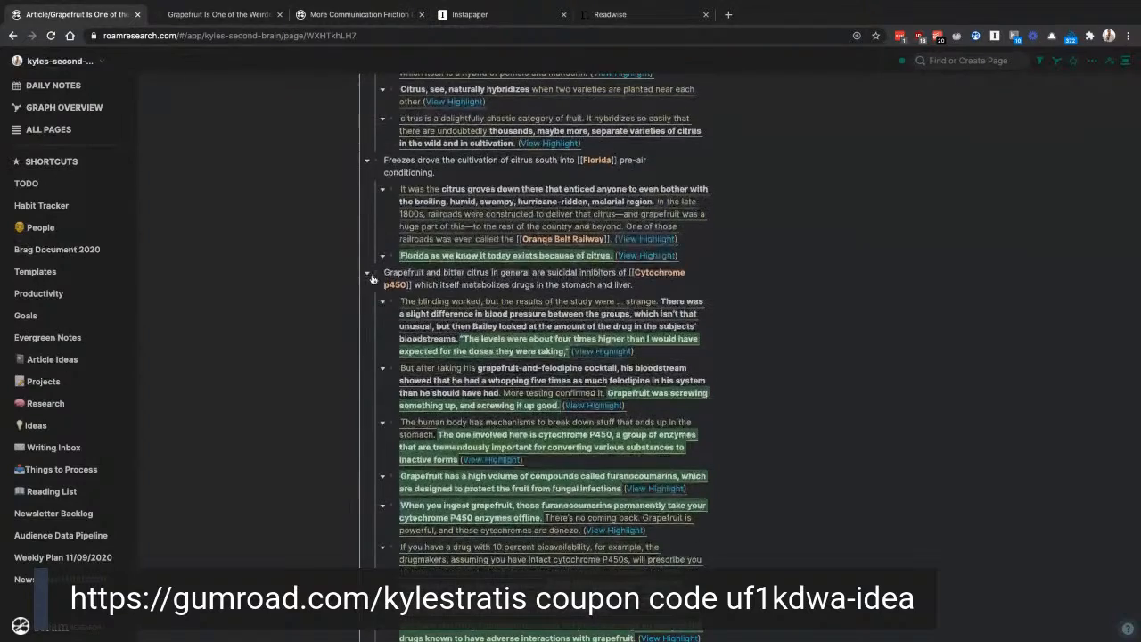
pyautogui.scroll(3, 472, 419)
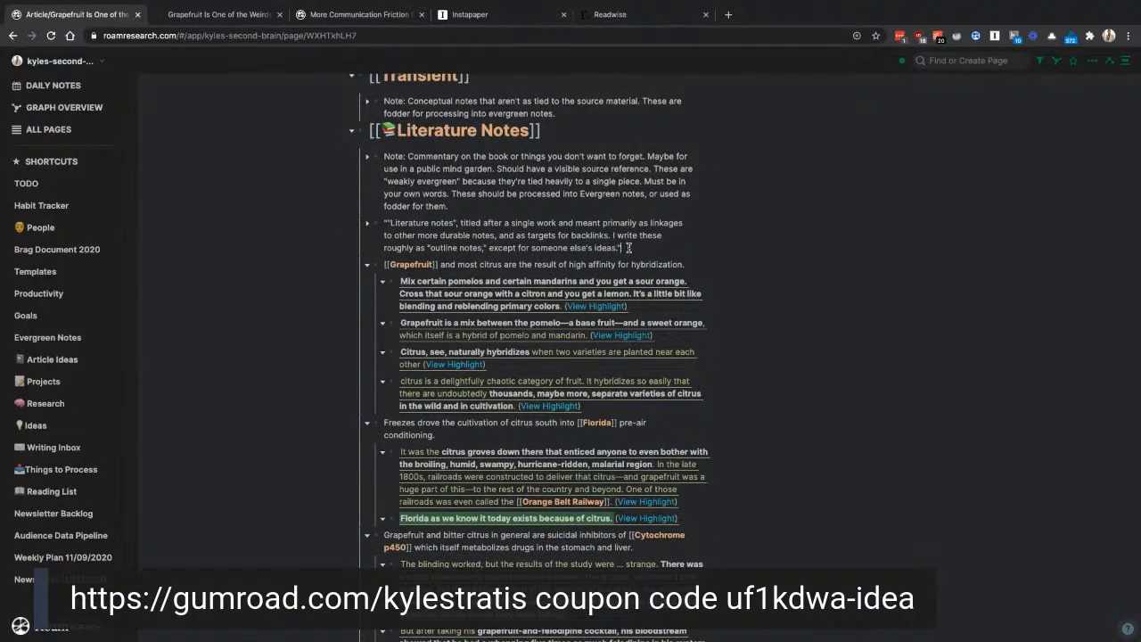
pyautogui.moveTo(622, 249); pyautogui.dragTo(614, 234)
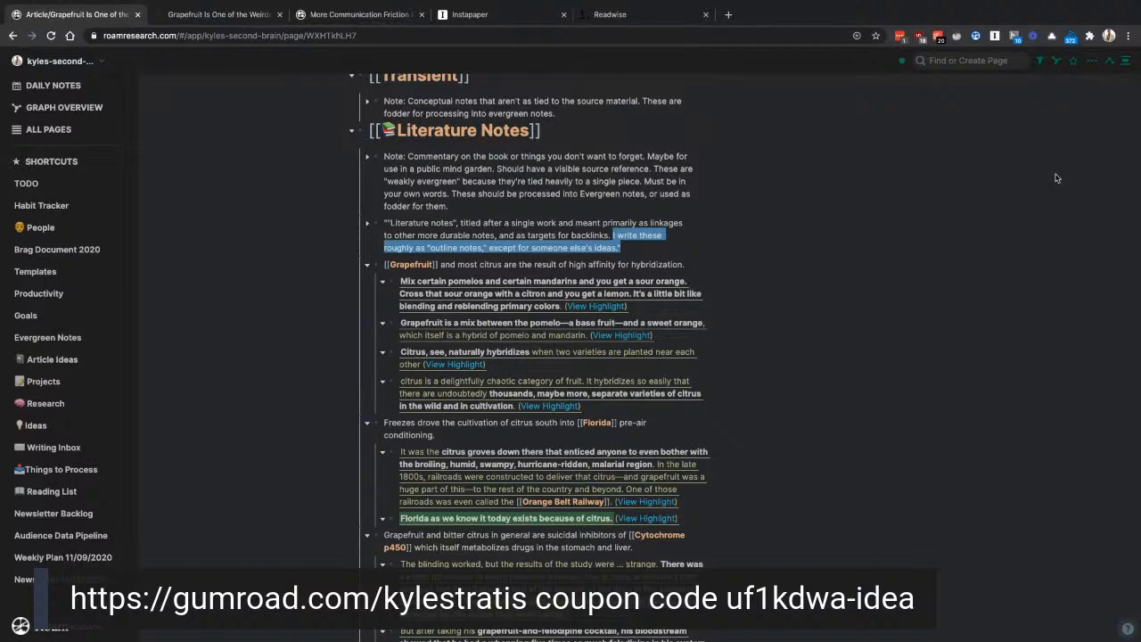
pyautogui.click(979, 217)
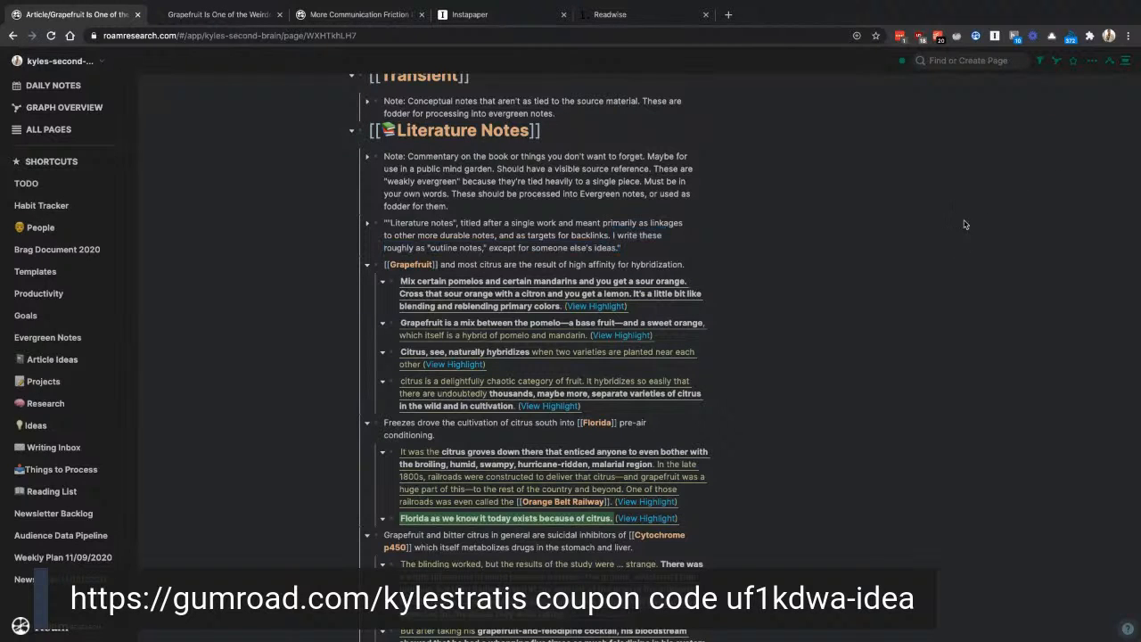
pyautogui.scroll(2, 825, 257)
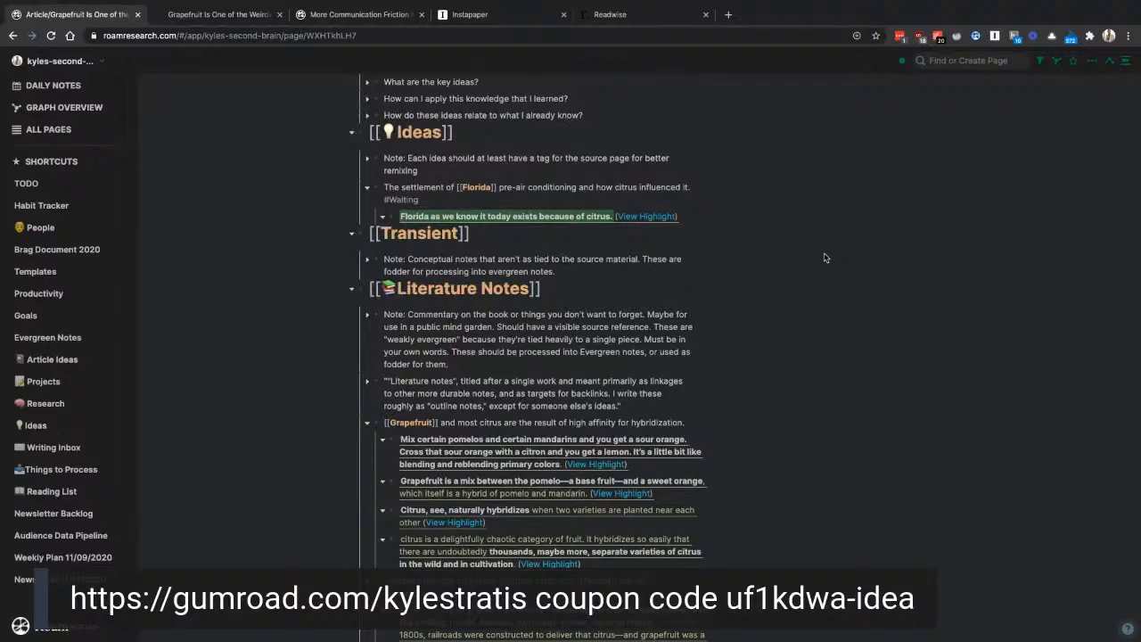
pyautogui.scroll(2, 825, 257)
pyautogui.scroll(-5, 825, 258)
pyautogui.scroll(2, 826, 258)
pyautogui.scroll(-2, 825, 258)
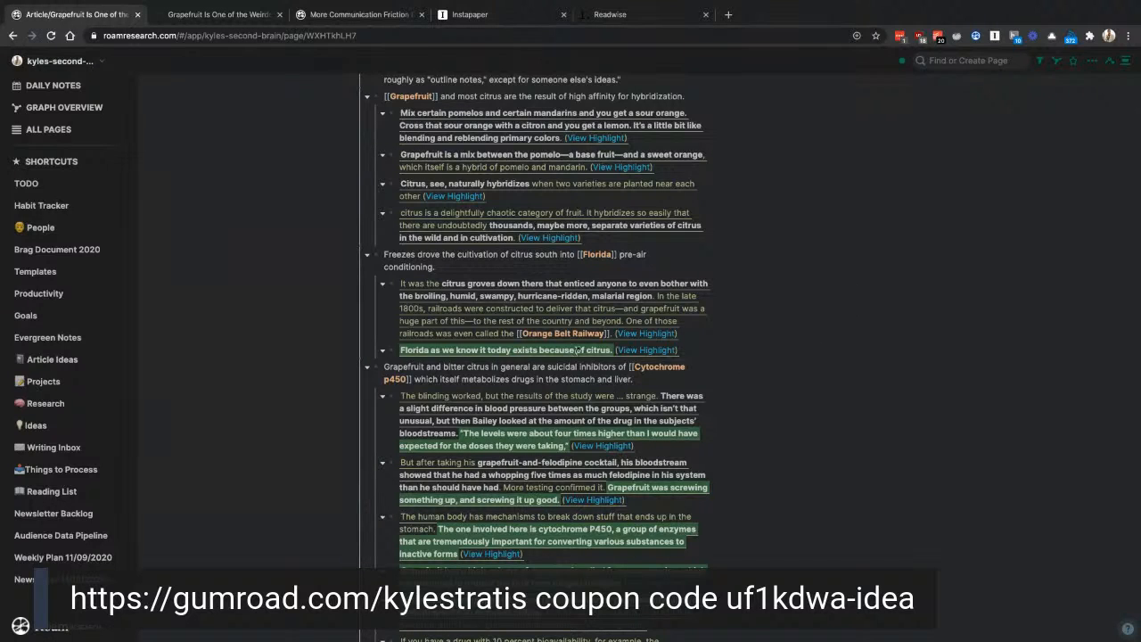
pyautogui.scroll(-5, 825, 352)
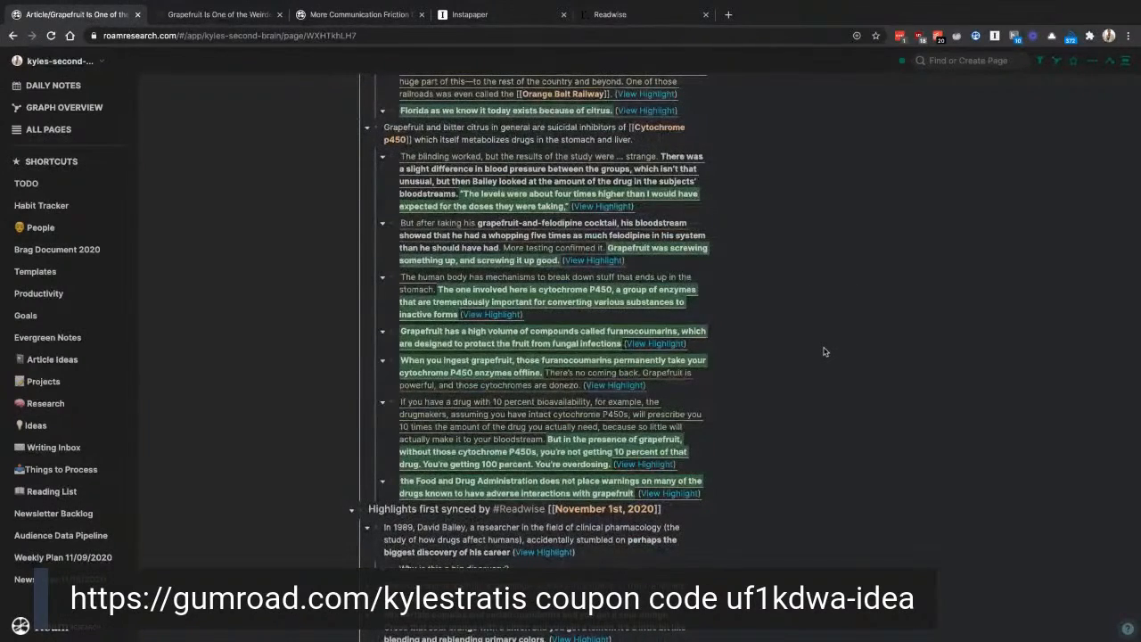
pyautogui.scroll(4, 824, 353)
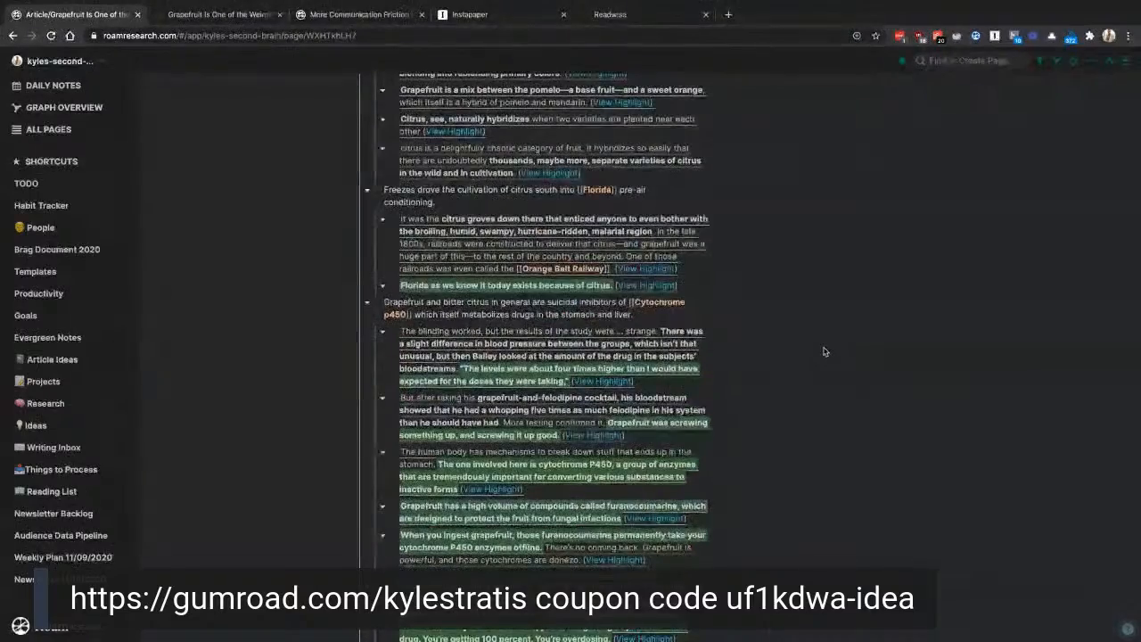
# Step: Delete the two instructional blocks directly under the Literature Notes heading, above the [[Grapefruit]] note
pyautogui.scroll(6, 824, 352)
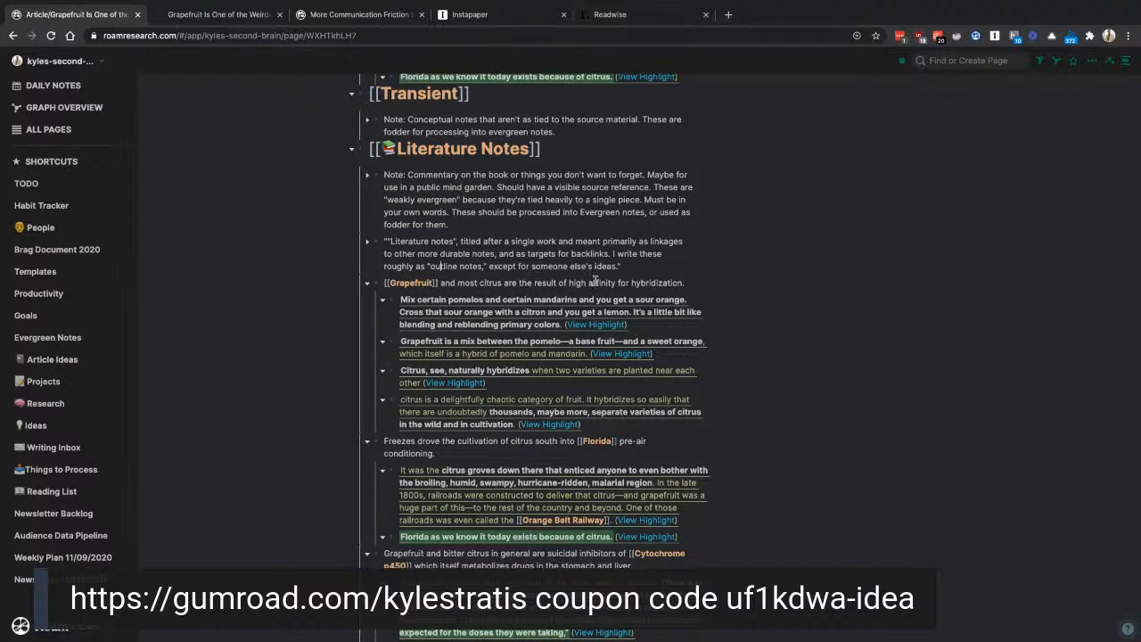
pyautogui.moveTo(622, 267); pyautogui.dragTo(426, 204)
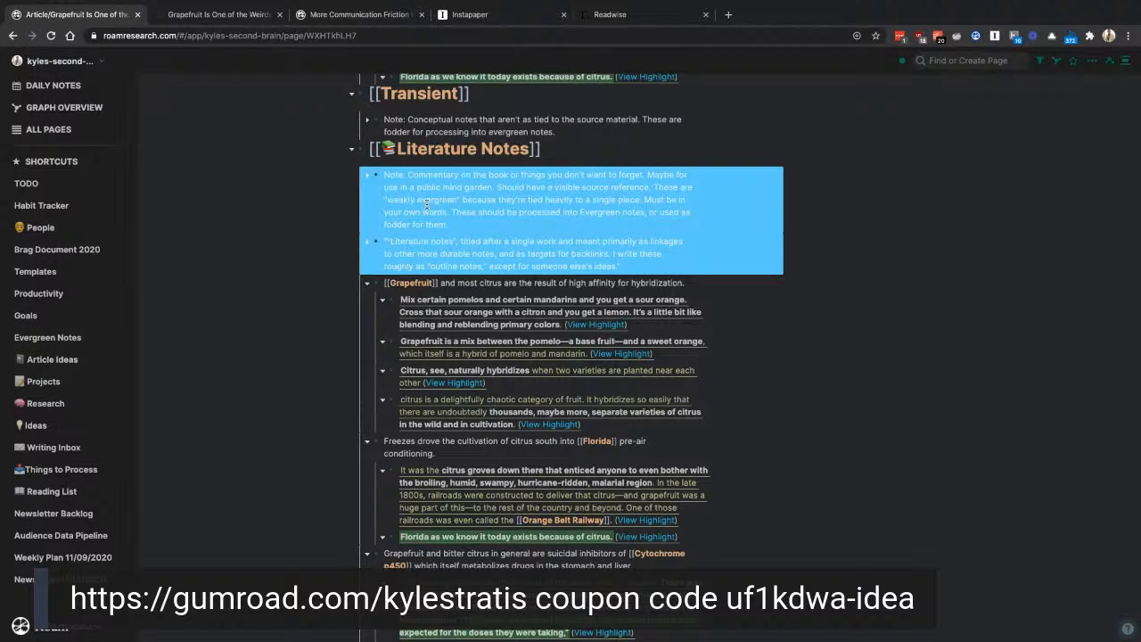
pyautogui.press('BackSpace')
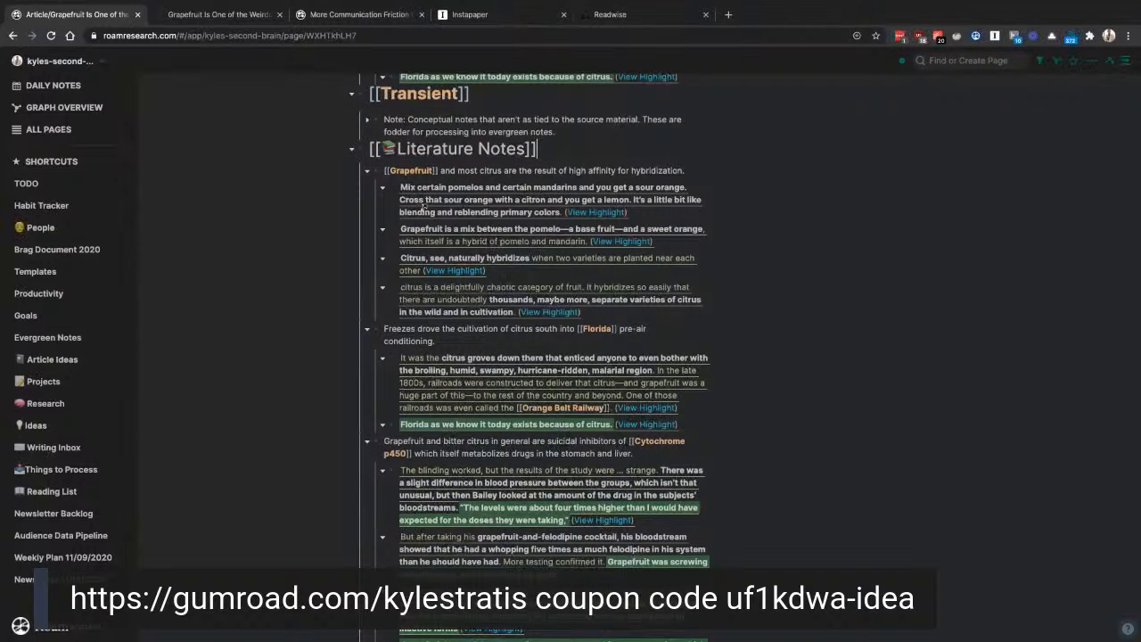
# Step: Add the note "Citrus drove the growth of Florida before air conditioning #Waiting" under the Transient heading, below its guidance block
pyautogui.scroll(1, 554, 349)
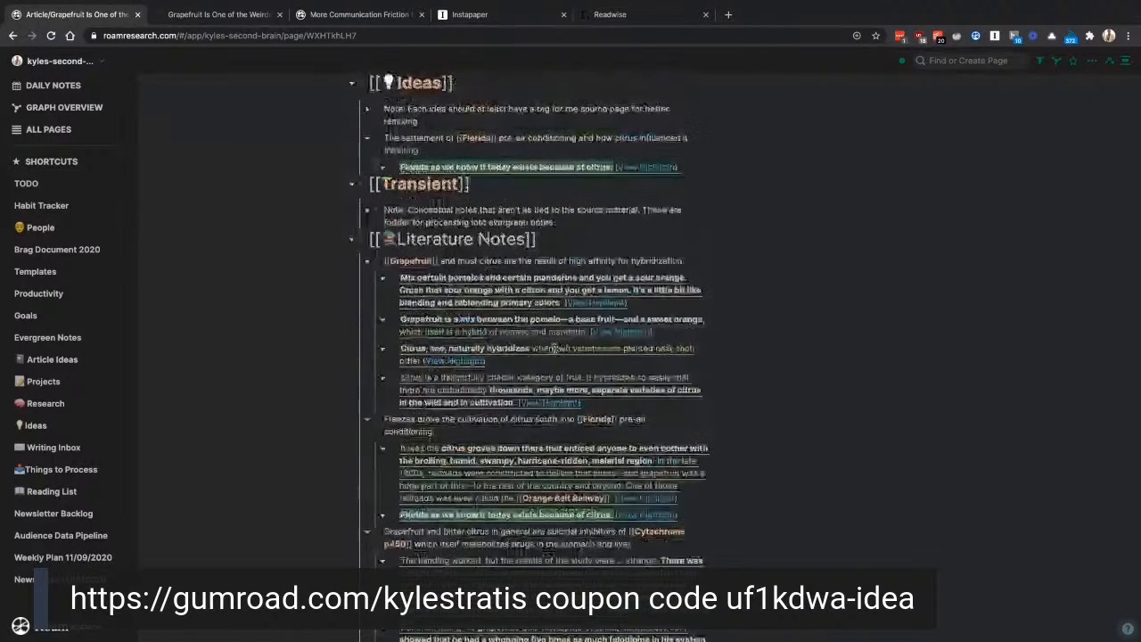
pyautogui.scroll(2, 554, 349)
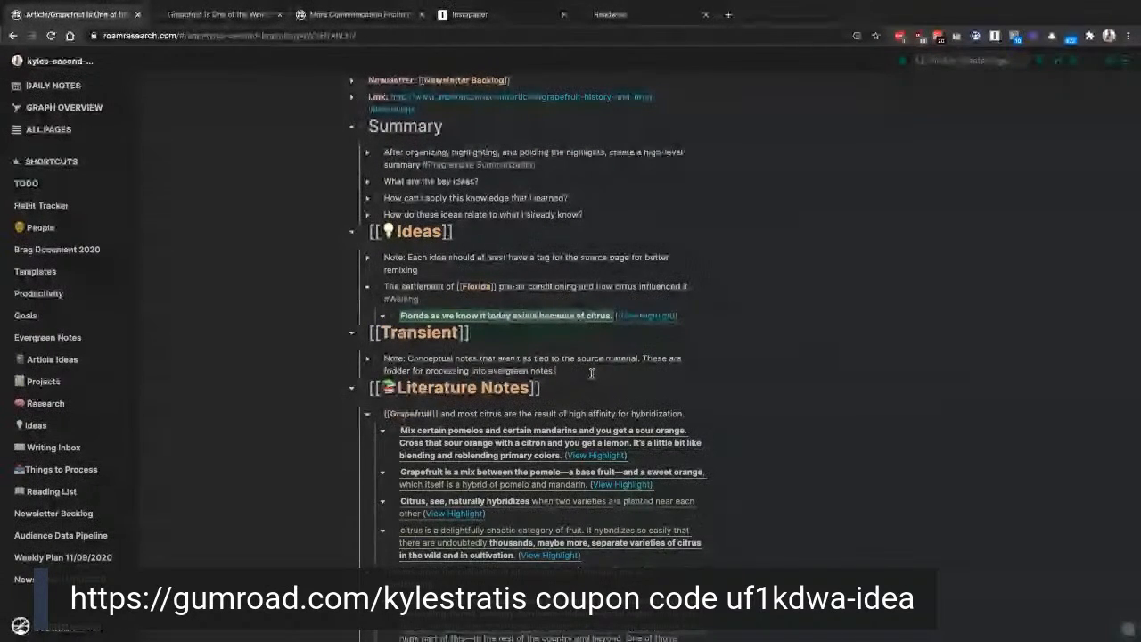
pyautogui.press('Return')
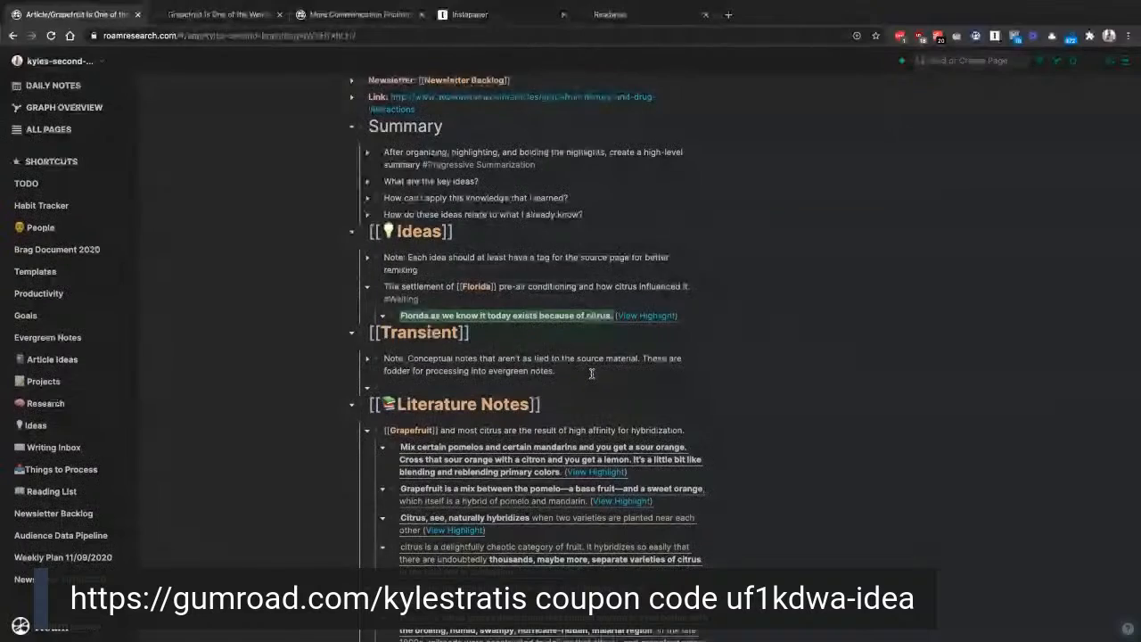
pyautogui.scroll(-1, 591, 374)
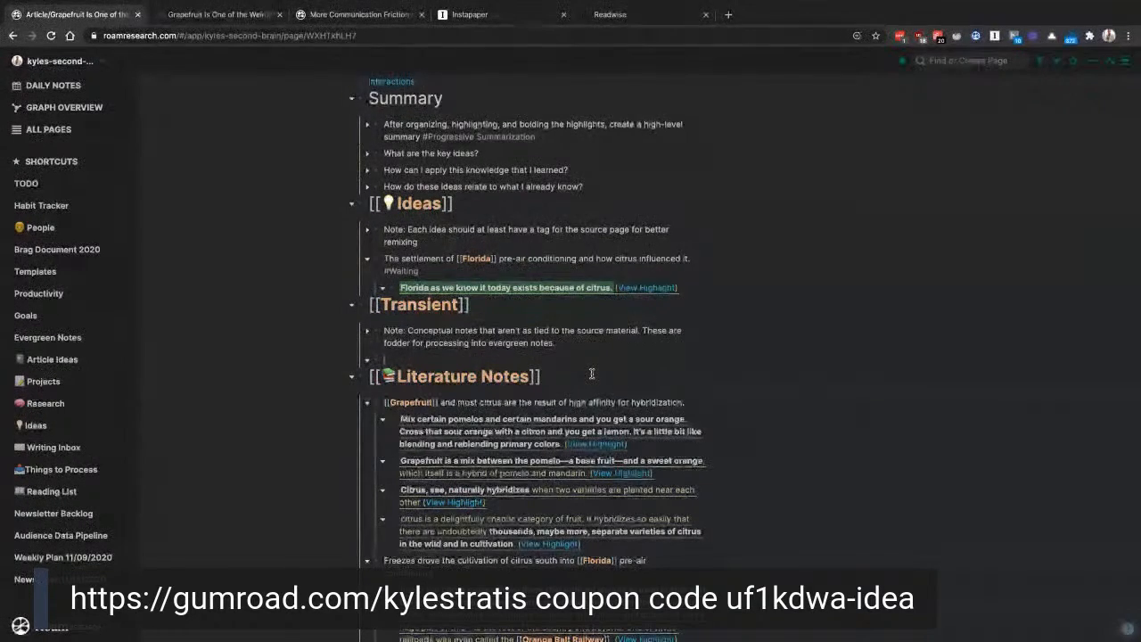
pyautogui.write('Citrus')
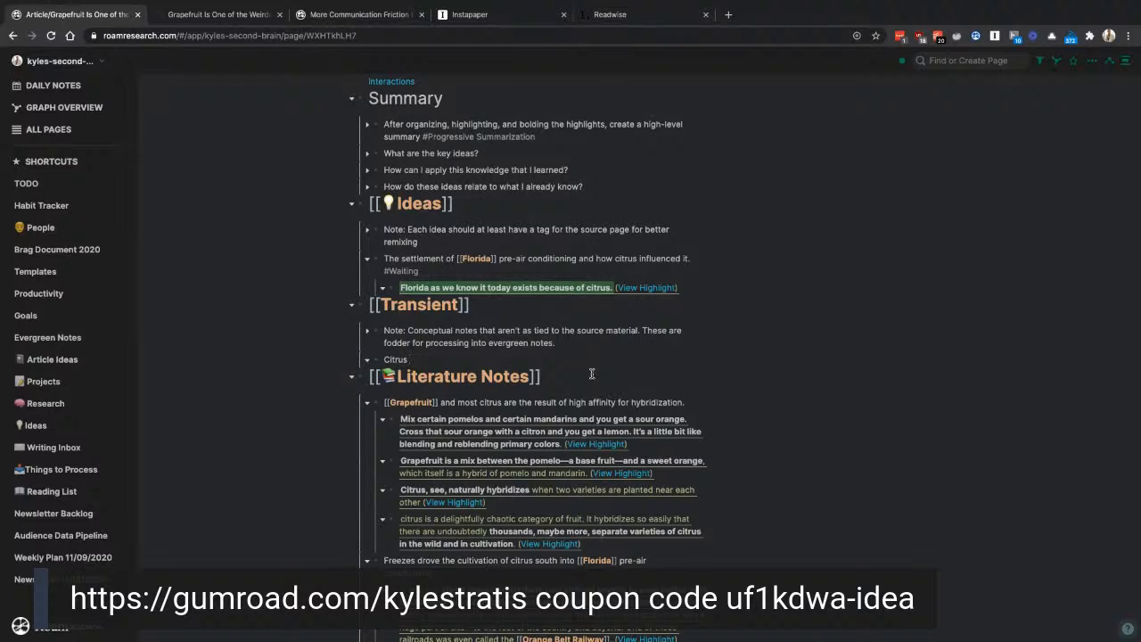
pyautogui.write('drove the growth of Florida before air conditioning #Wa')
pyautogui.press('Return')
# Step: Reword the new Transient note to "Citrus drove the western settlement of [[Florida]] before air conditioning #Waiting", with Florida as a page link
pyautogui.doubleClick(510, 360)
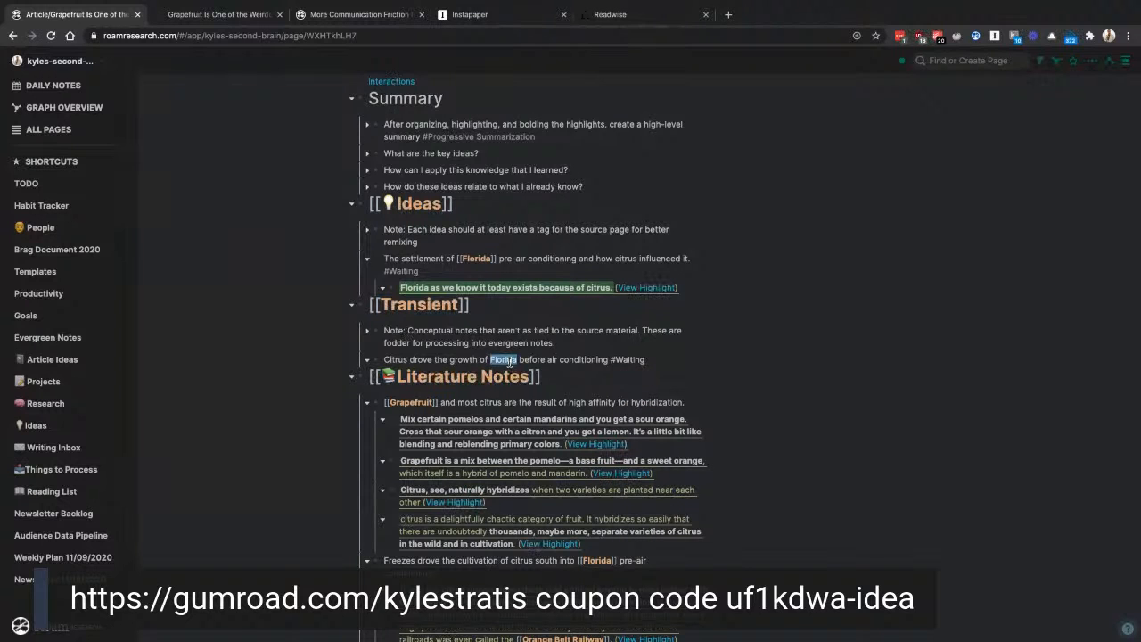
pyautogui.write('[[')
pyautogui.doubleClick(463, 358)
pyautogui.write('sett')
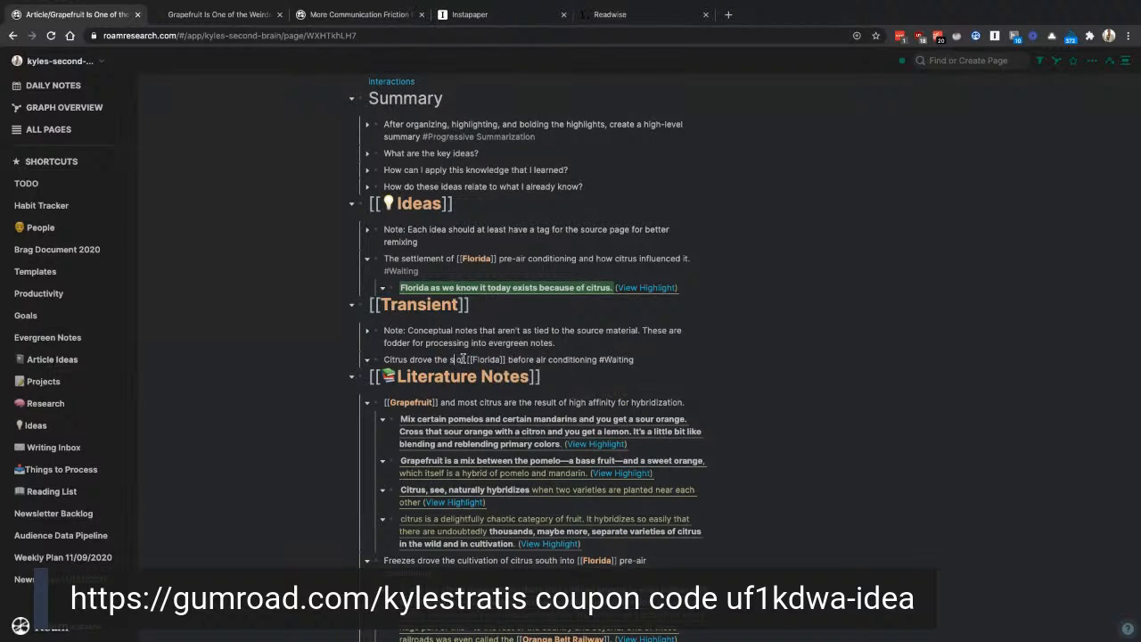
pyautogui.write('lement of')
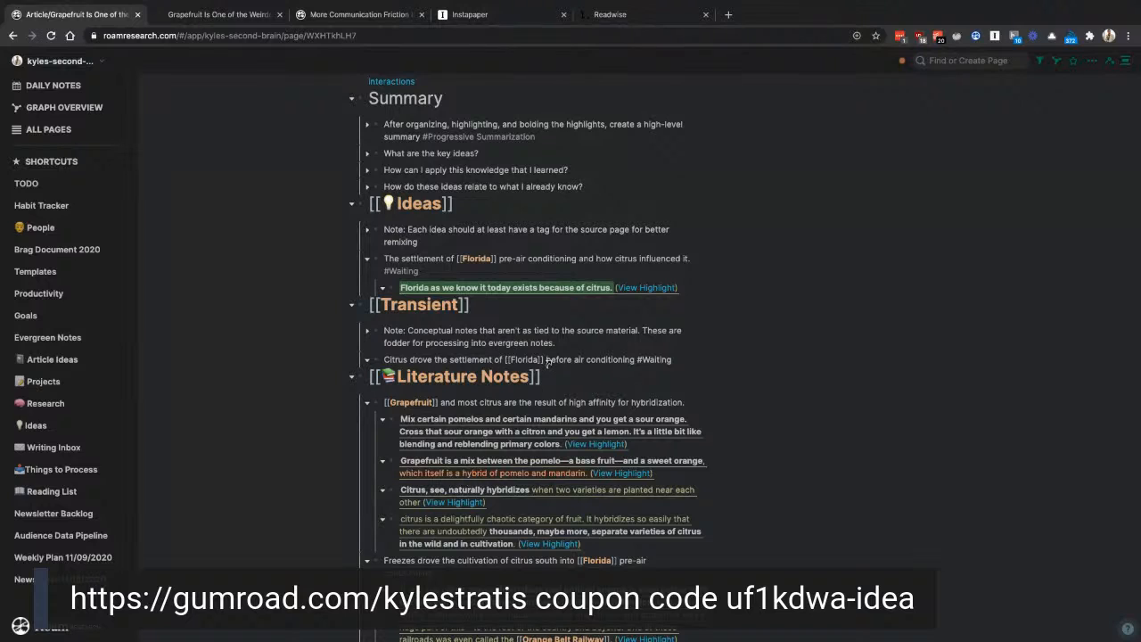
pyautogui.click(451, 359)
pyautogui.write('western')
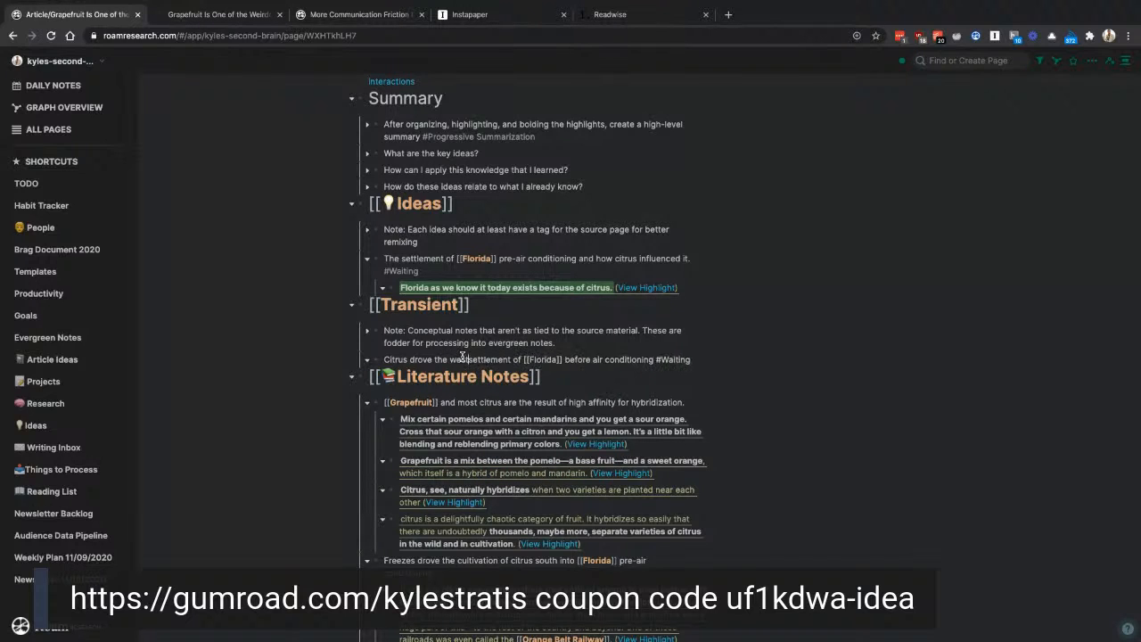
# Step: Nest a block reference to the [[Grapefruit]] hybridization literature note under the Transient note about citrus and the western settlement of Florida
pyautogui.scroll(-3, 653, 404)
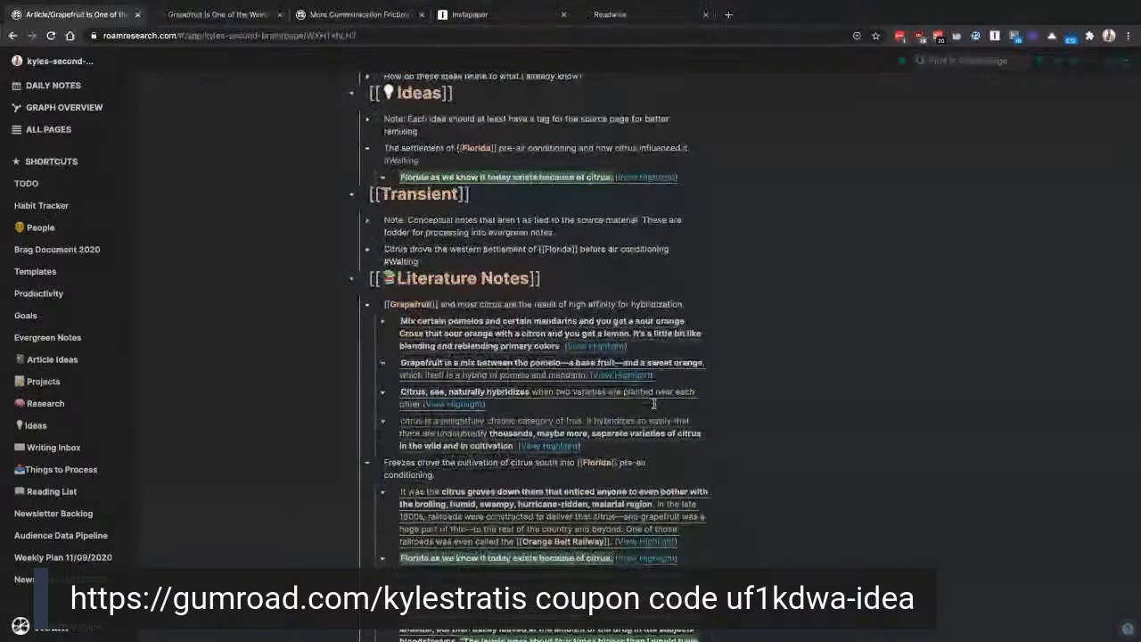
pyautogui.scroll(2, 615, 338)
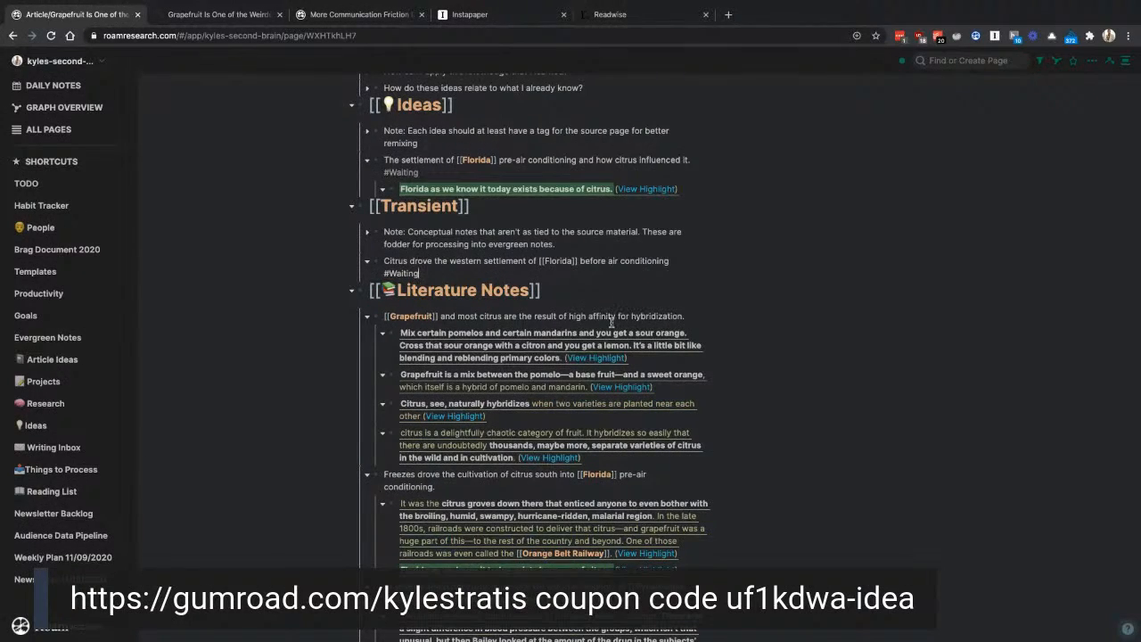
pyautogui.scroll(-2, 611, 322)
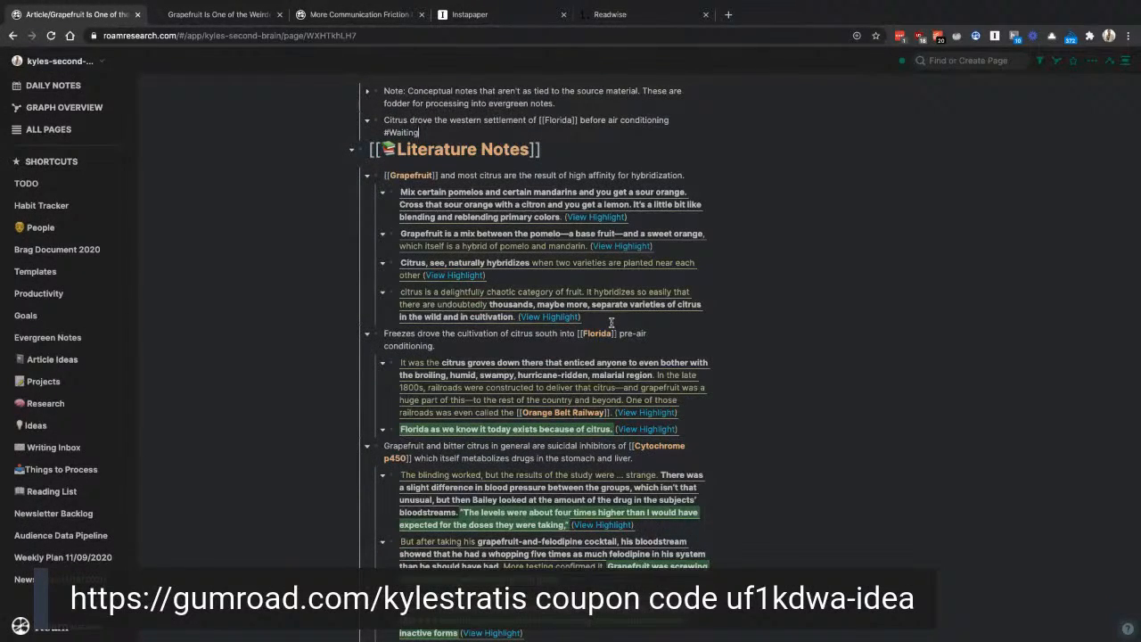
pyautogui.scroll(3, 612, 323)
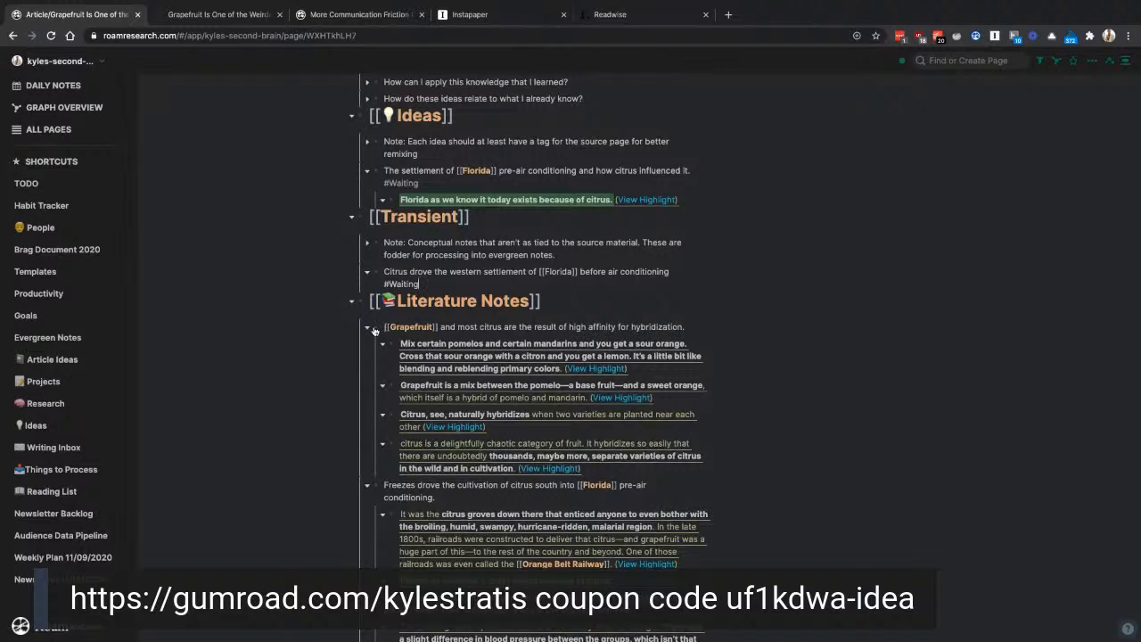
pyautogui.rightClick(374, 331)
pyautogui.click(391, 338)
pyautogui.click(596, 282)
pyautogui.press('Return')
pyautogui.press('Tab')
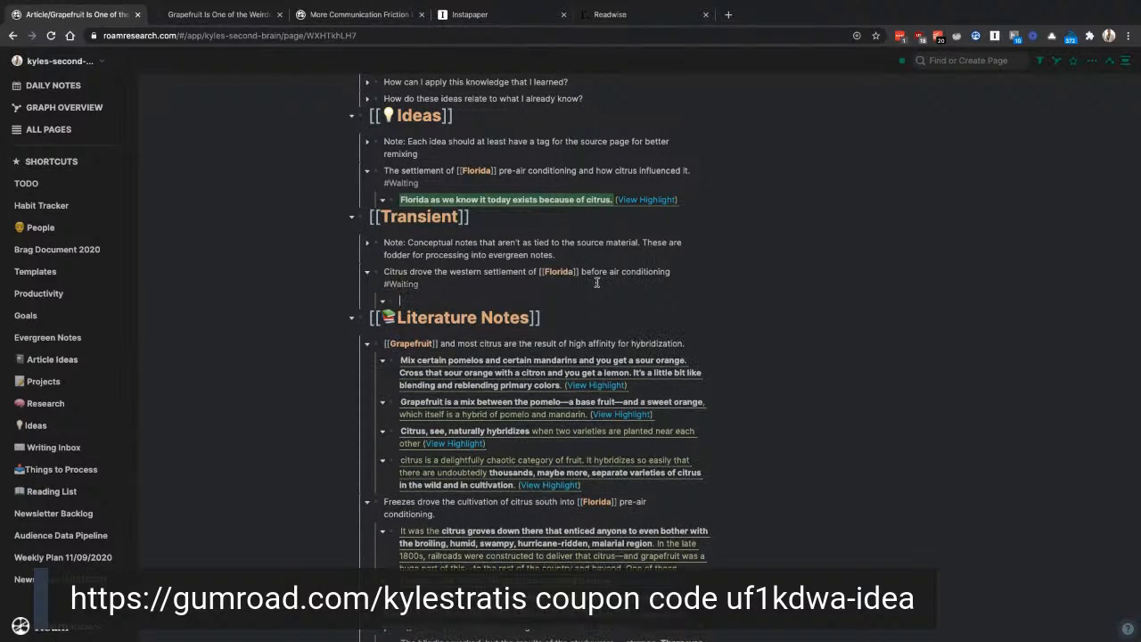
pyautogui.hotkey('ctrl', 'v')
pyautogui.click(876, 312)
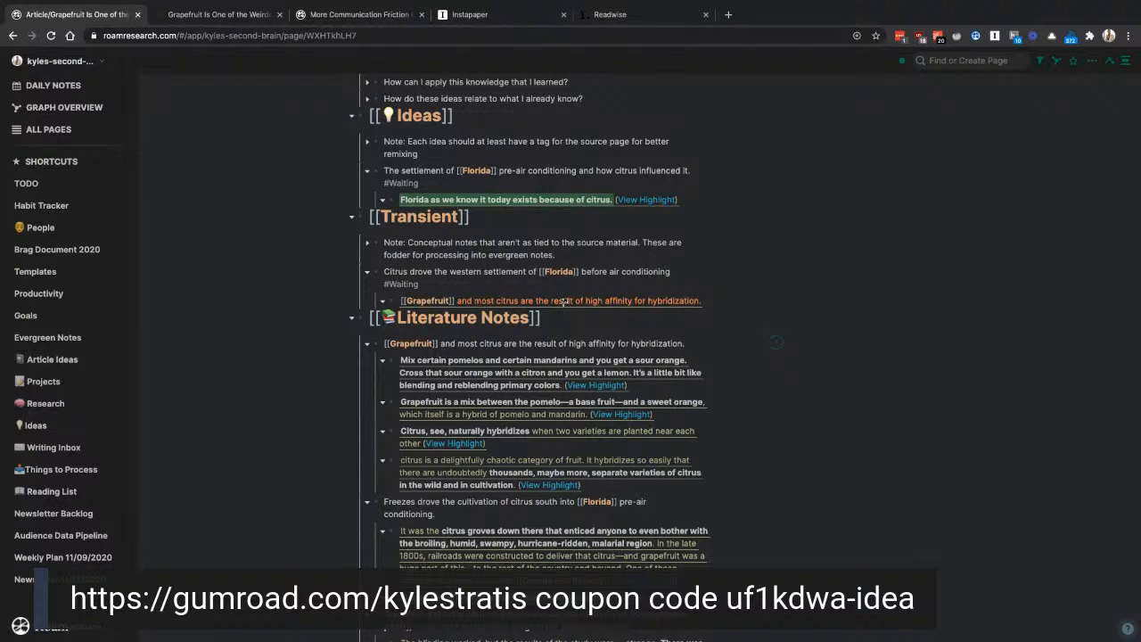
# Step: Open the source of the nested [[Grapefruit]] block reference in the sidebar to show its supporting highlights
pyautogui.rightClick(564, 302)
pyautogui.click(762, 270)
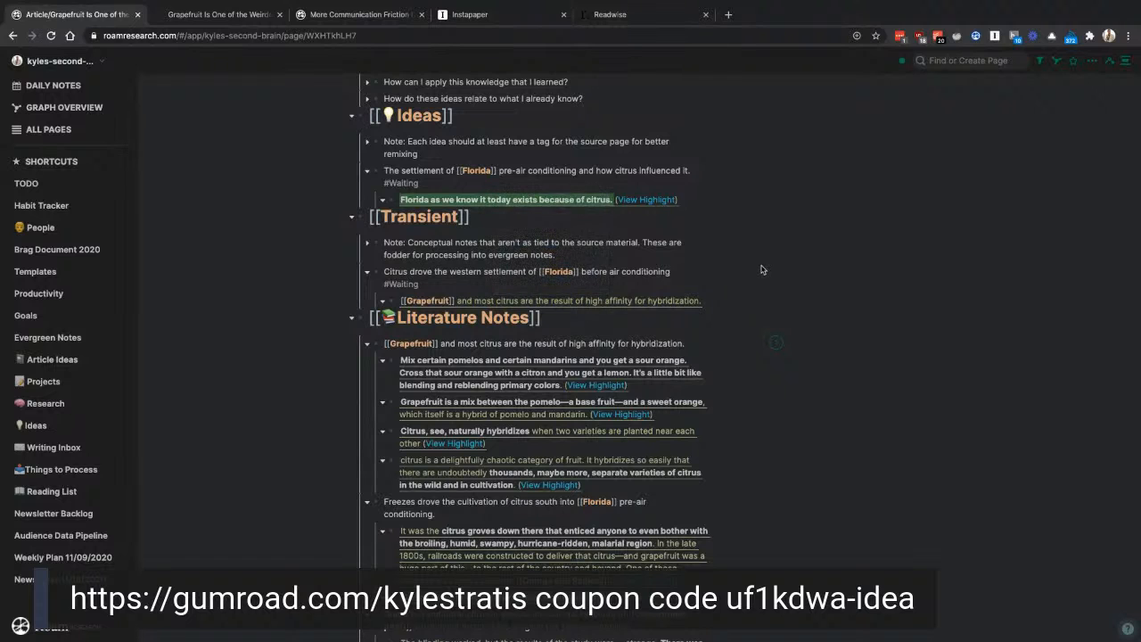
pyautogui.keyDown('shift'); pyautogui.click(626, 301); pyautogui.keyUp('shift')
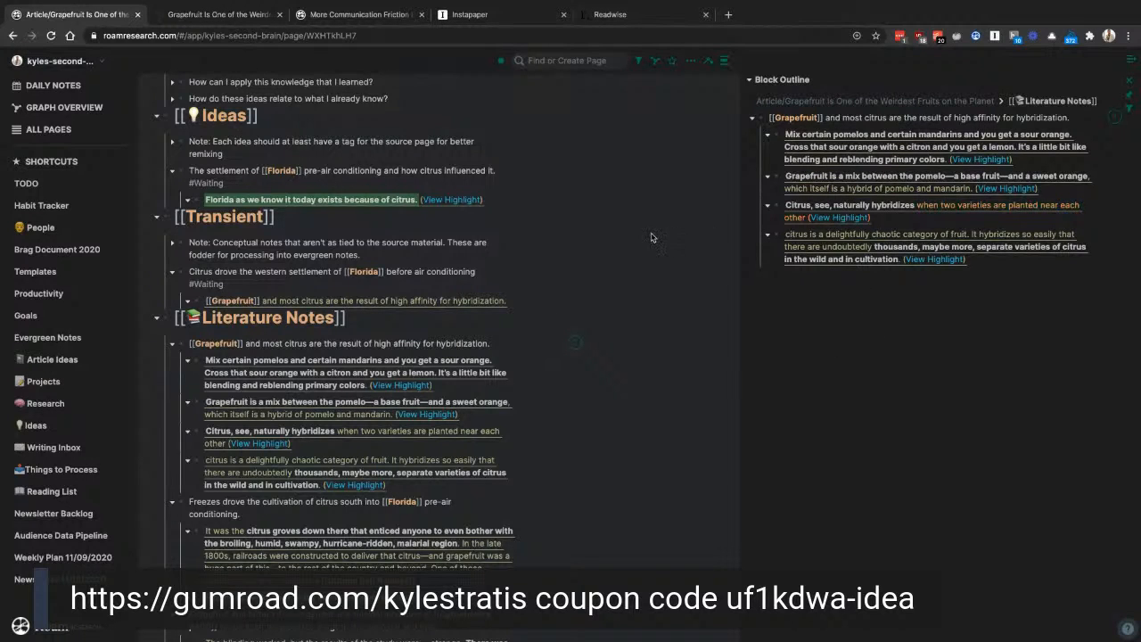
# Step: Add a second Transient note beginning "Furanocoumarins present in bitter citrus including grapefruit", at the same level as the citrus settlement note
pyautogui.click(511, 300)
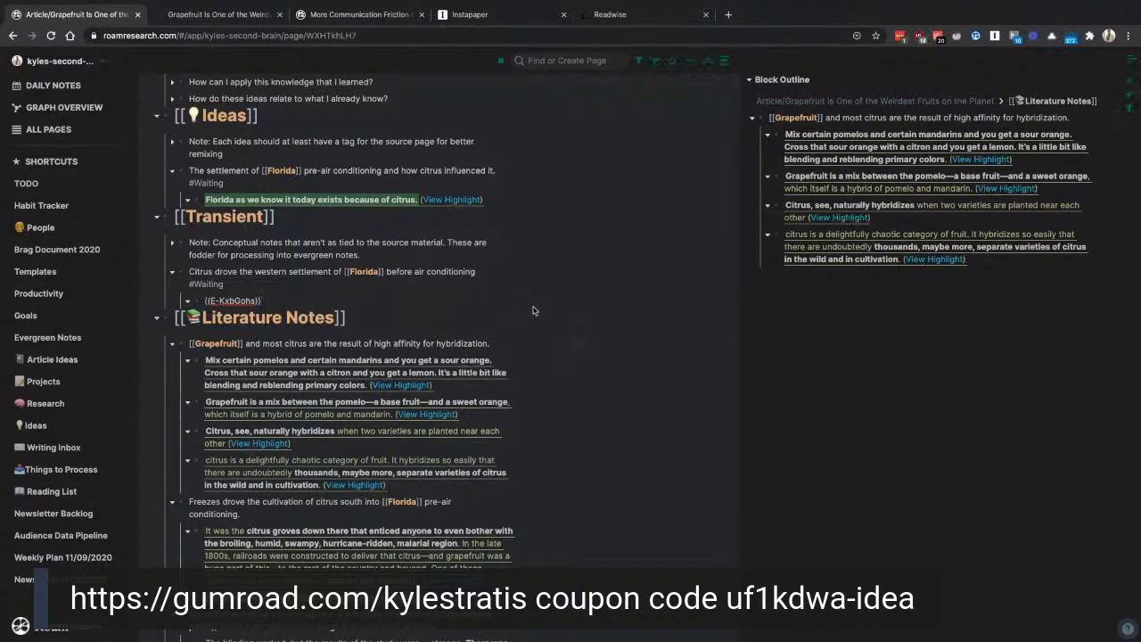
pyautogui.press('Return')
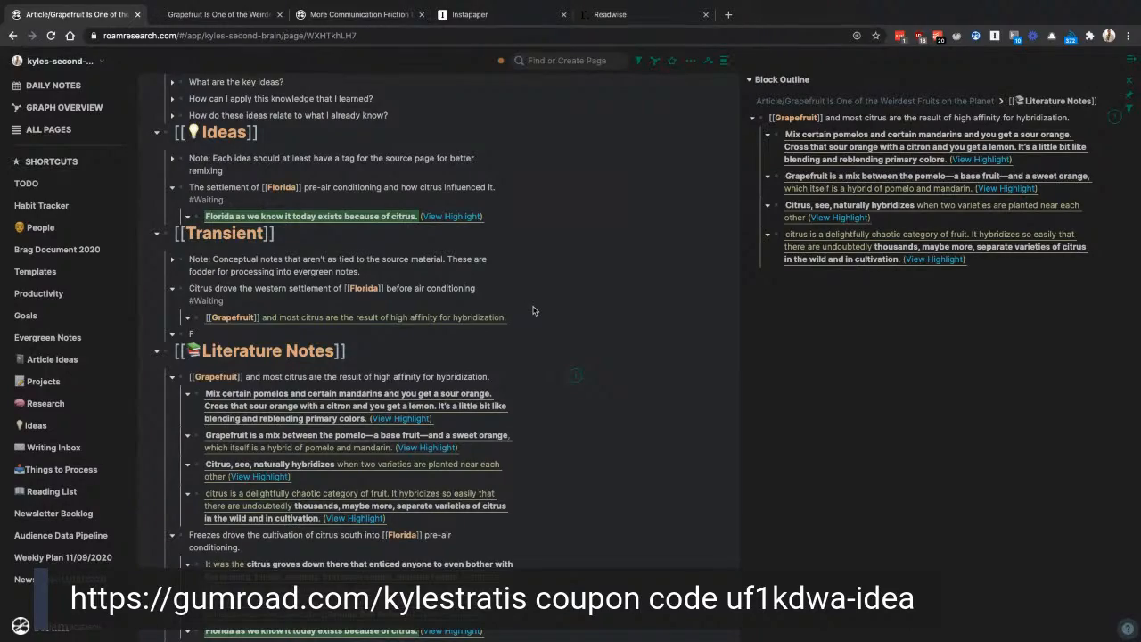
pyautogui.scroll(-6, 532, 311)
pyautogui.scroll(1, 533, 310)
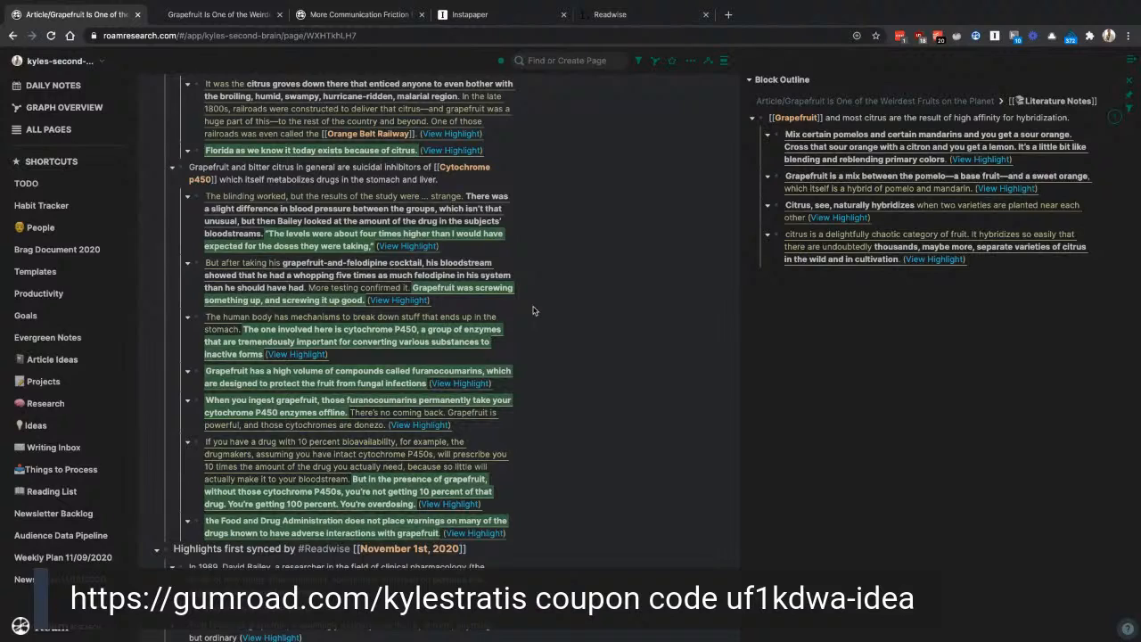
pyautogui.scroll(3, 532, 310)
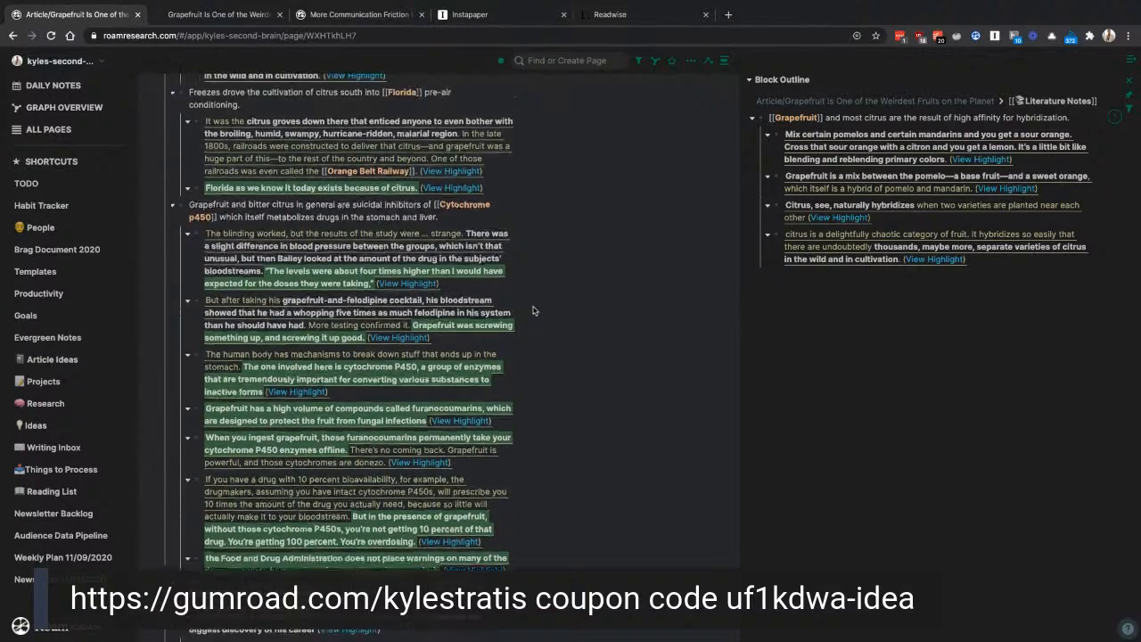
pyautogui.write('uran')
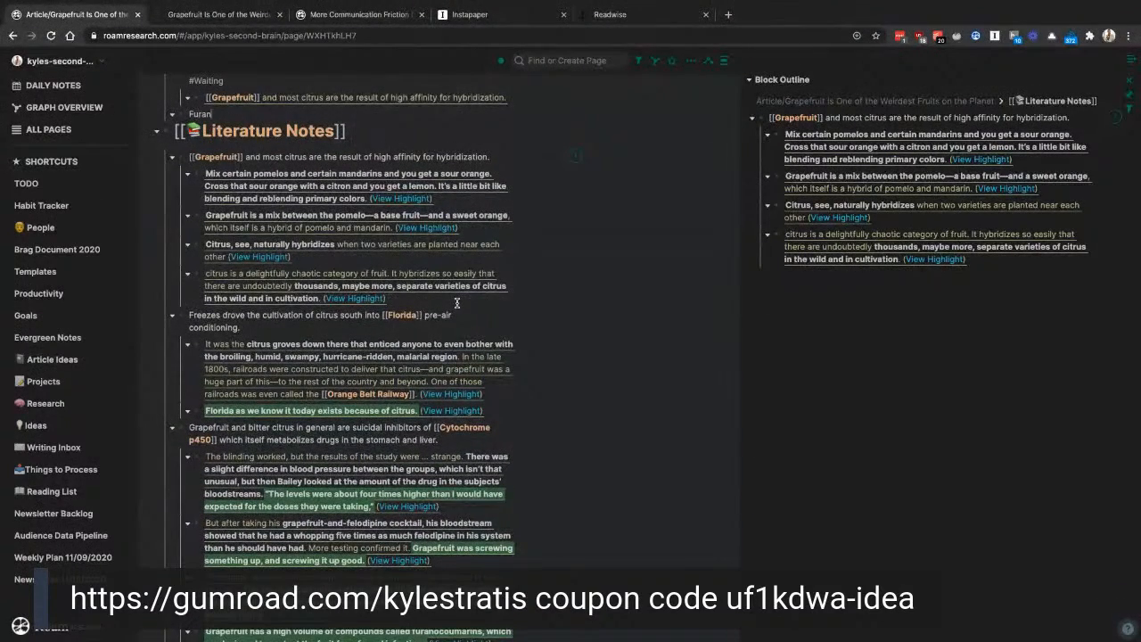
pyautogui.write('ocoumarins present in bitter citrus inclu')
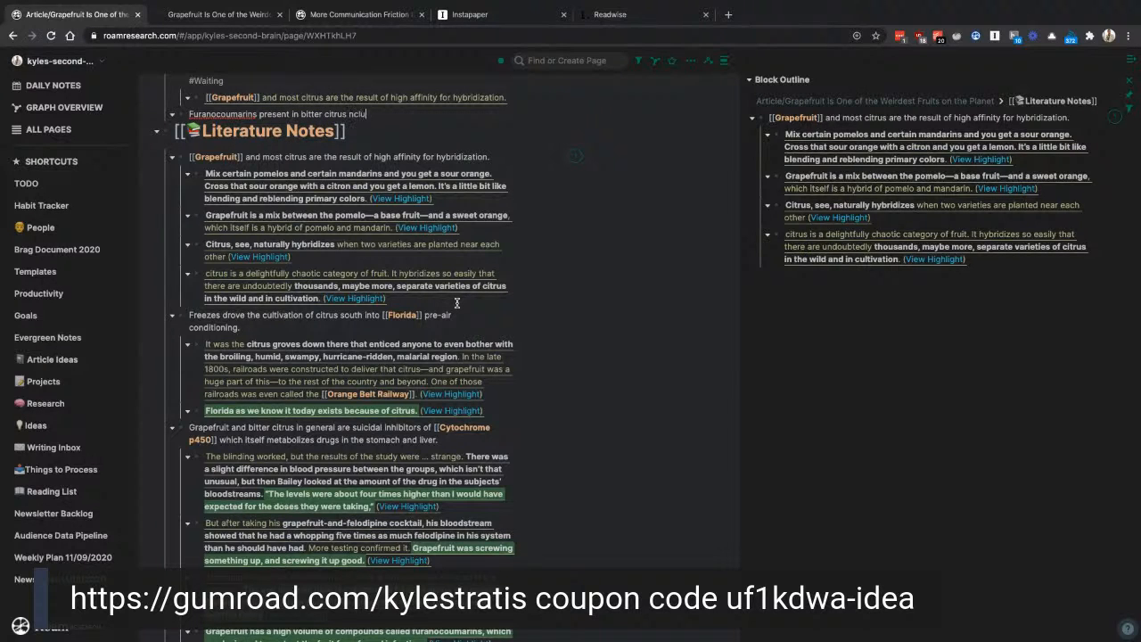
pyautogui.write('ding grapefruit')
# Step: Turn "Furanocoumarin" and "grapefruit" in the new Transient note into page links, capitalizing the second as [[Grapefruit]]
pyautogui.scroll(5, 454, 303)
pyautogui.moveTo(256, 376); pyautogui.dragTo(189, 375)
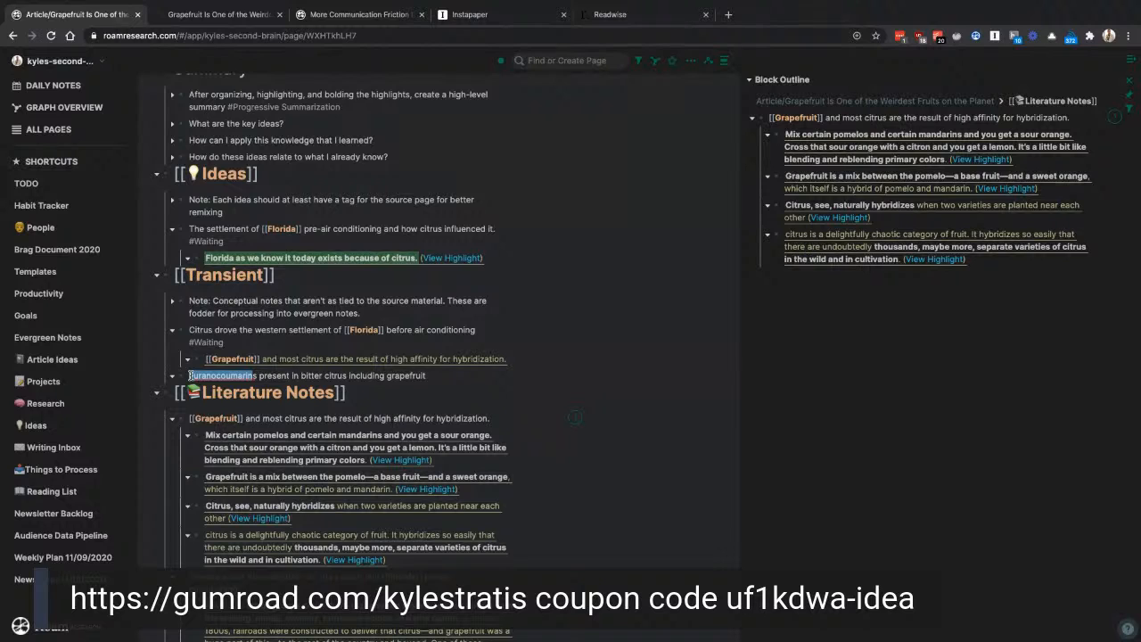
pyautogui.write('[[')
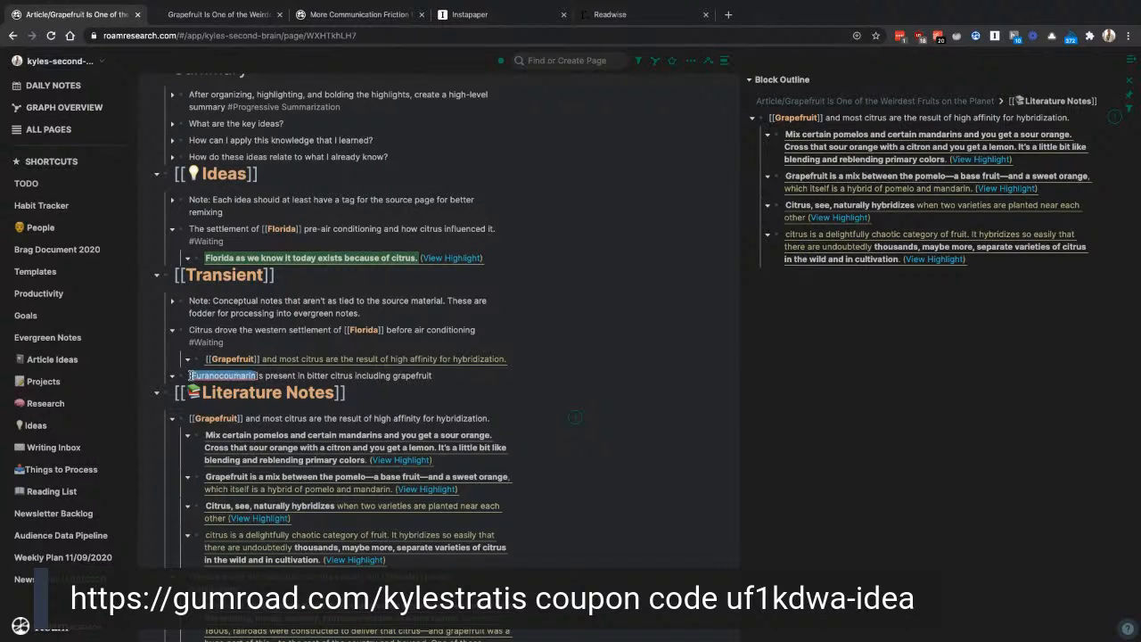
pyautogui.click(273, 376)
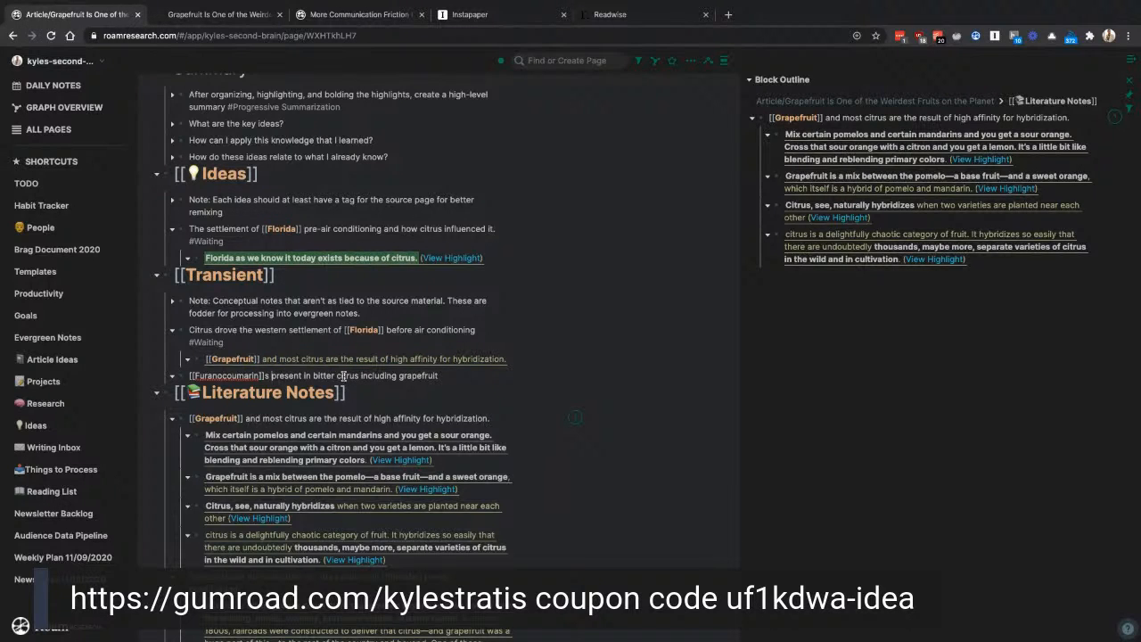
pyautogui.doubleClick(401, 375)
pyautogui.write('[[')
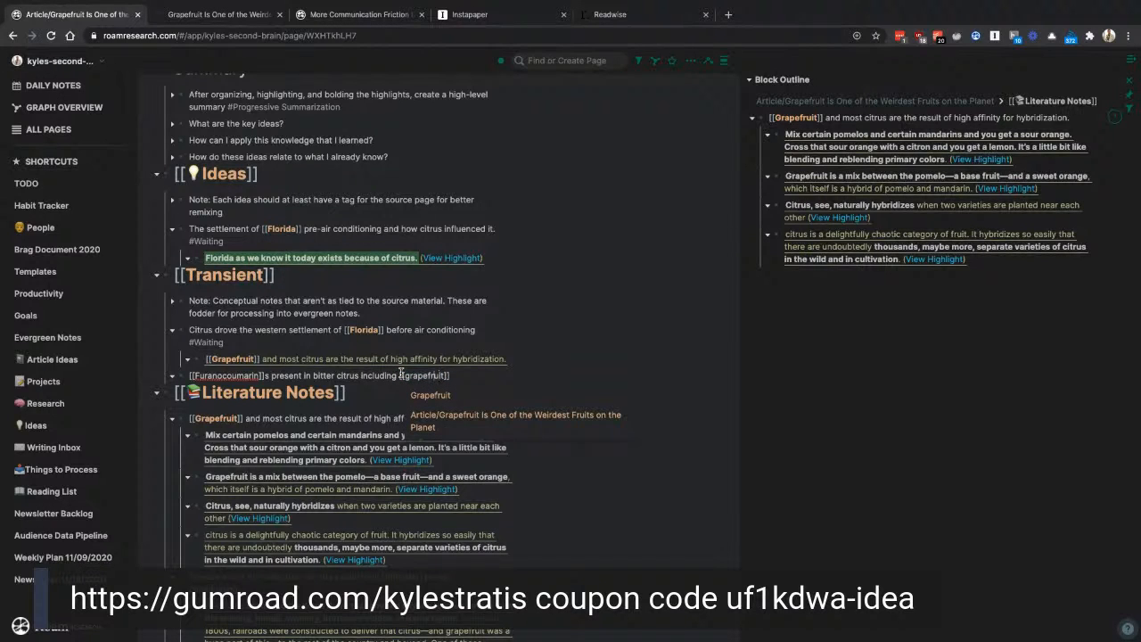
pyautogui.hotkey('shift', 'Left')
pyautogui.write('G')
pyautogui.press('Escape')
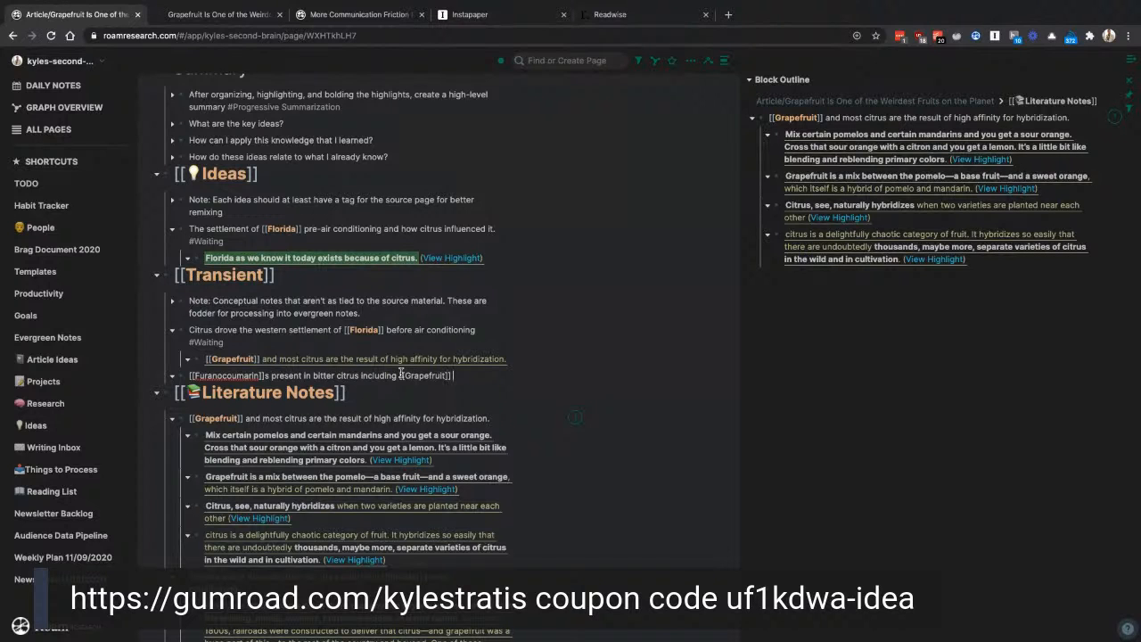
# Step: Continue the furanocoumarin note with "inactivate [[Cytochrome p450]]", linking the existing page
pyautogui.write('inactivate ')
pyautogui.write('[[Cyto')
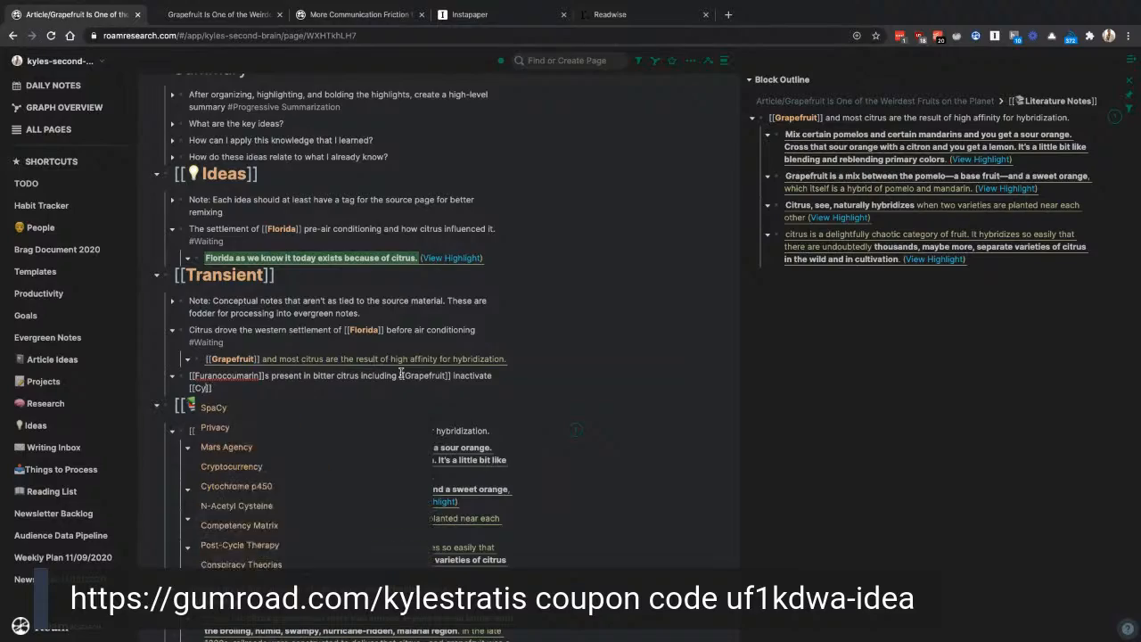
pyautogui.press('Return')
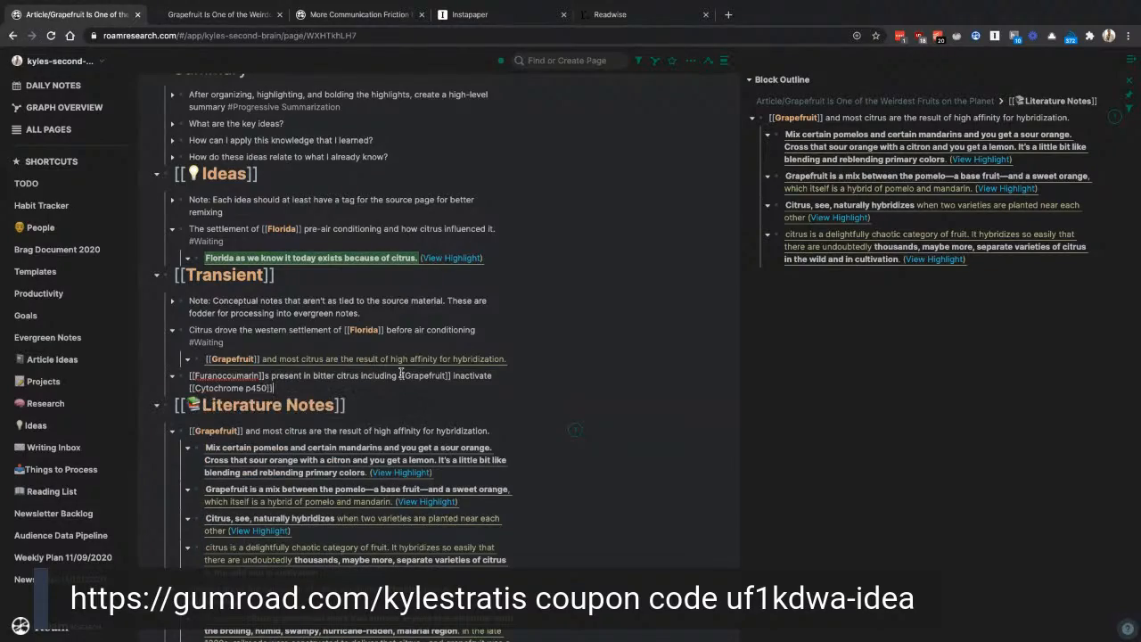
# Step: Finish the furanocoumarin note's first sentence with "which processes drugs and other chemicals taken orally."
pyautogui.scroll(-15, 402, 372)
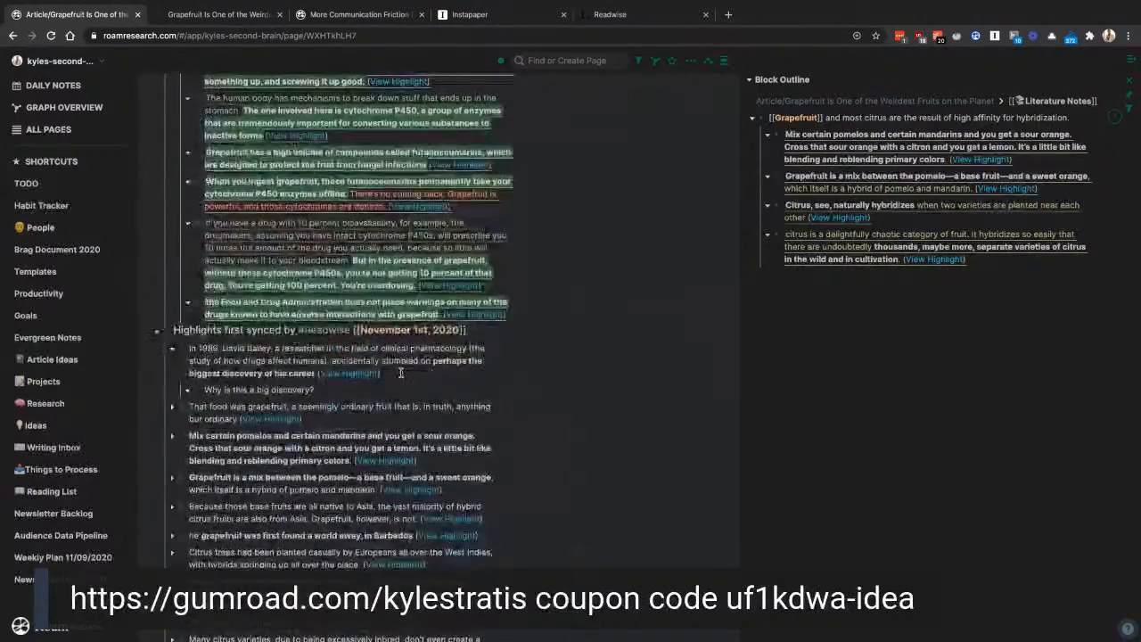
pyautogui.scroll(12, 370, 291)
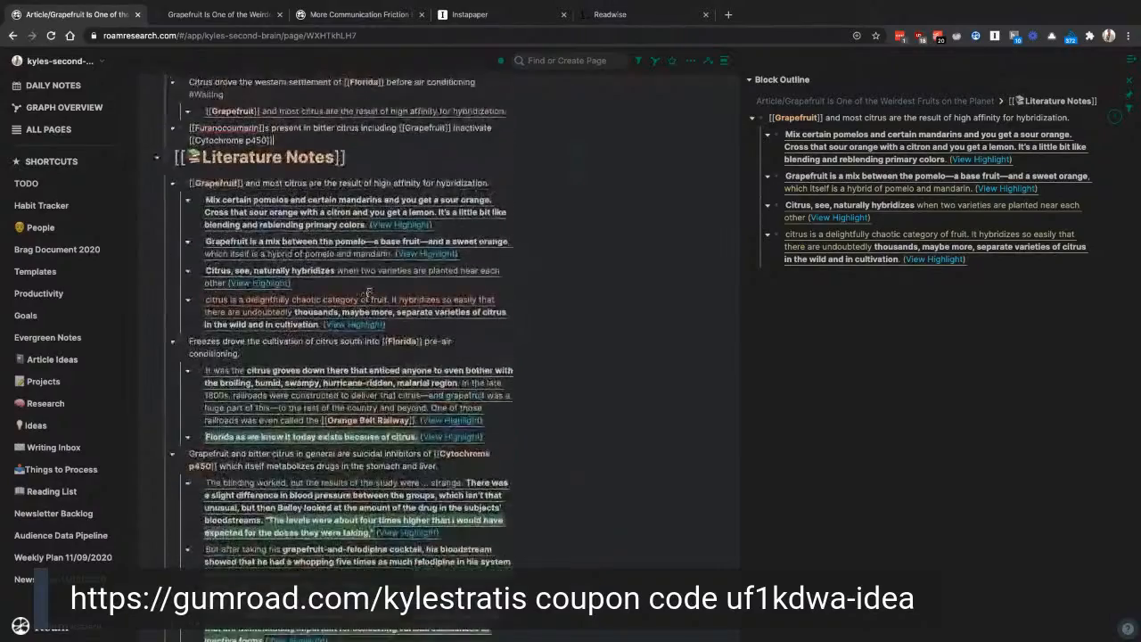
pyautogui.scroll(3, 419, 268)
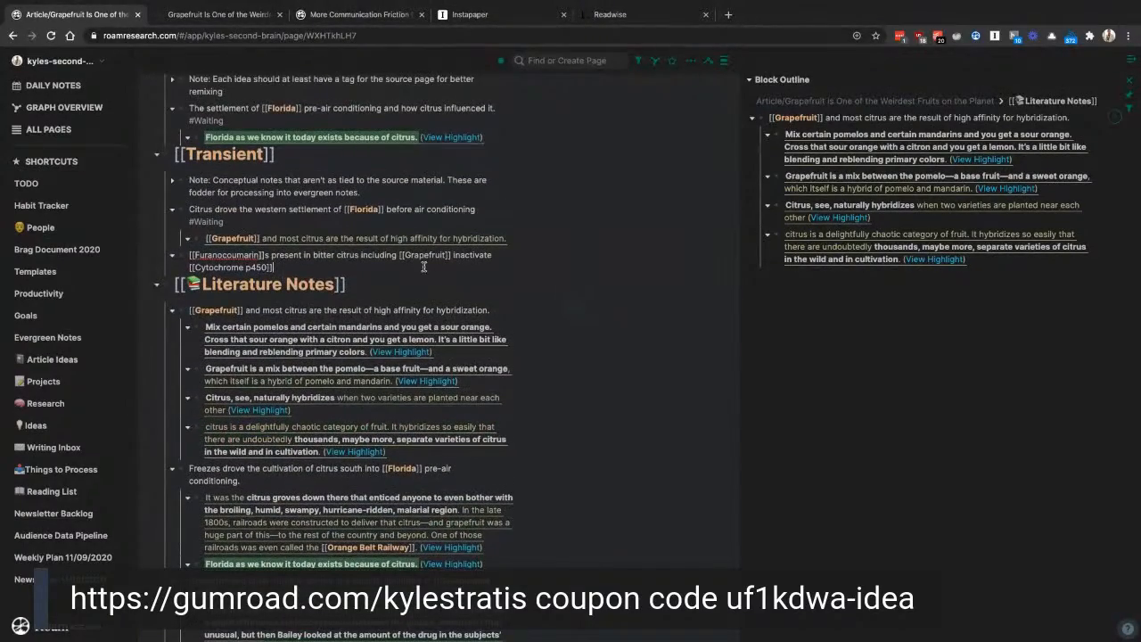
pyautogui.write('which processes drugs and other chemicals taken into')
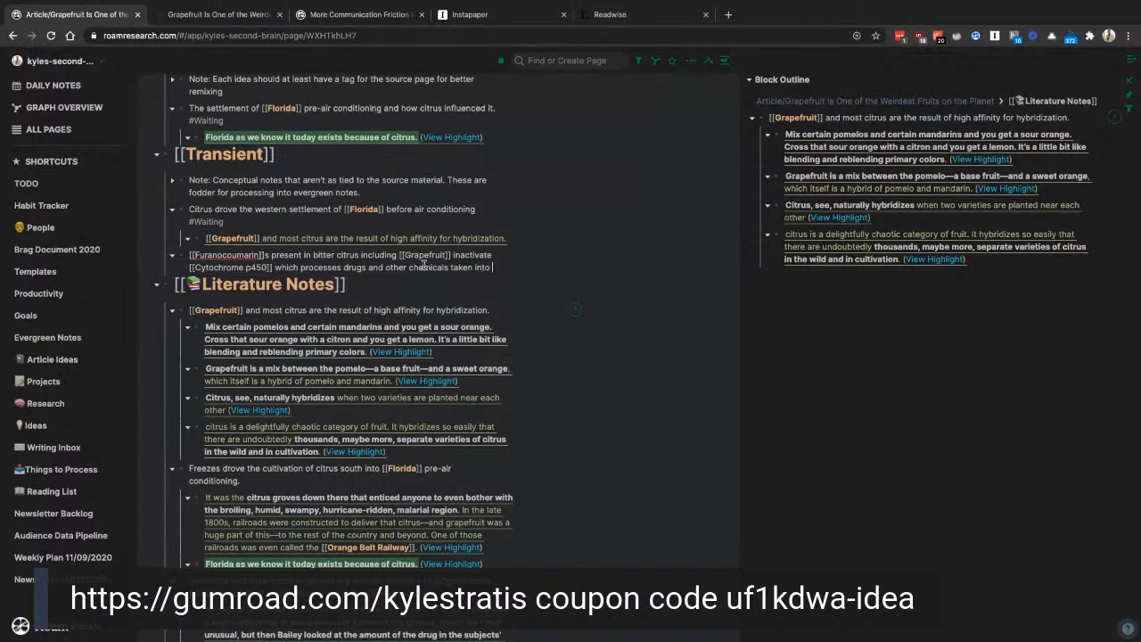
pyautogui.press('BackSpace')
pyautogui.press('BackSpace')
pyautogui.press('BackSpace')
pyautogui.press('BackSpace')
pyautogui.press('BackSpace')
pyautogui.press('BackSpace')
pyautogui.press('BackSpace')
pyautogui.press('BackSpace')
pyautogui.press('BackSpace')
pyautogui.write('aken orally.')
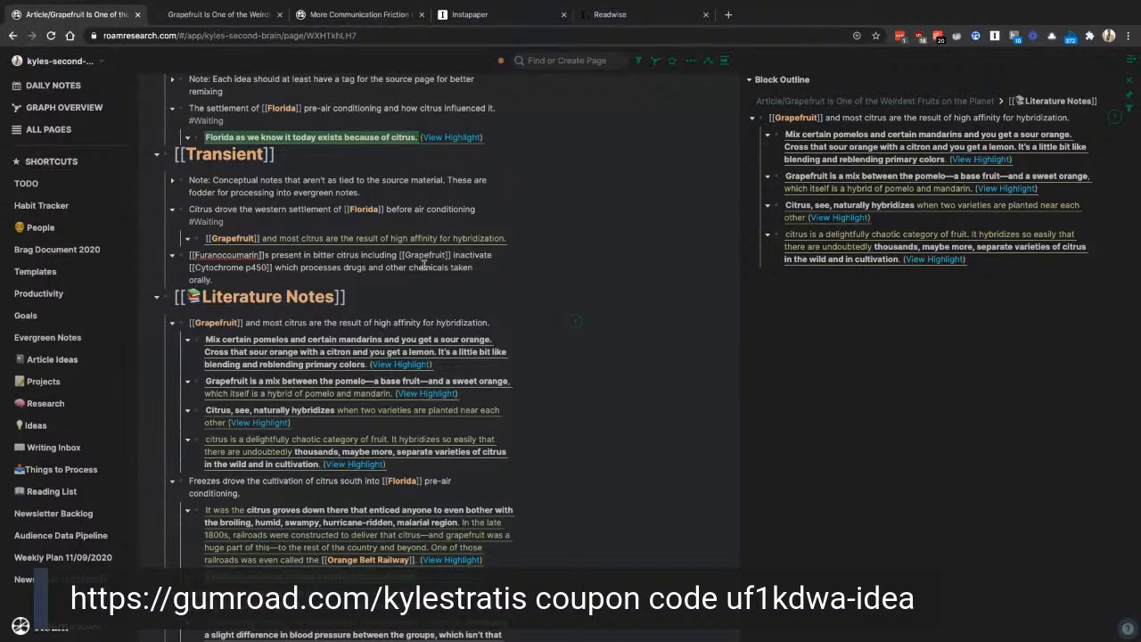
# Step: Add a second sentence to the furanocoumarin note: "Deactivating them causes higher doses to be present in the blood."
pyautogui.write(' Deactivating the')
pyautogui.write('m')
pyautogui.write(' causes higher dose')
pyautogui.write('s to be ')
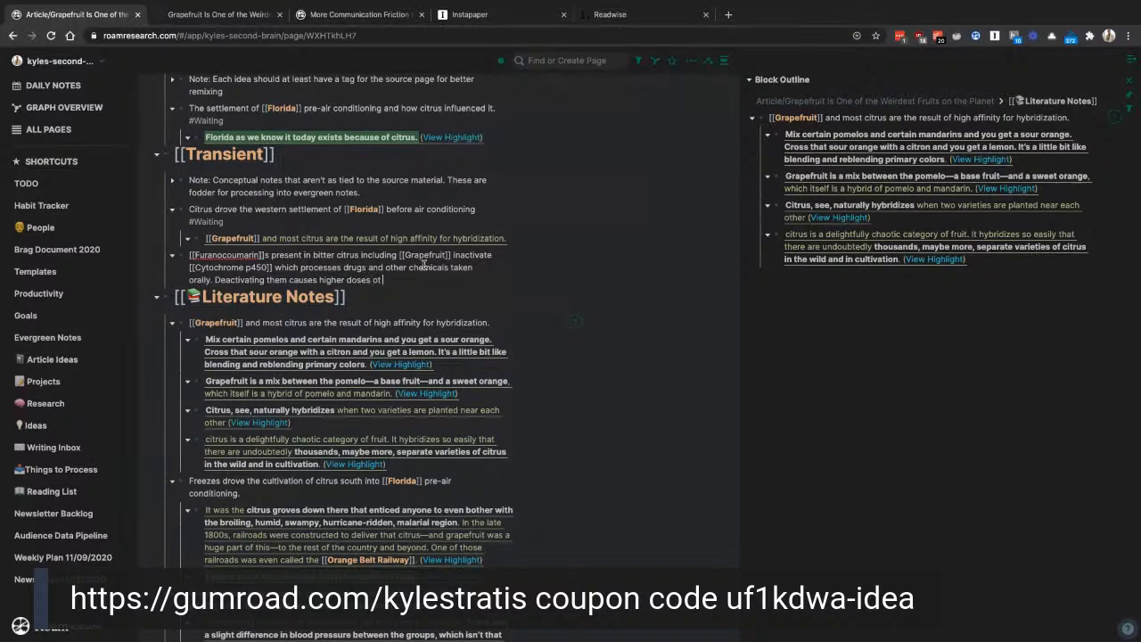
pyautogui.write('present in the blood.')
# Step: Tag the Transient note about the western settlement of Florida with #[[Early Settlement of Florida]], after #Waiting
pyautogui.scroll(1, 462, 248)
pyautogui.scroll(1, 463, 249)
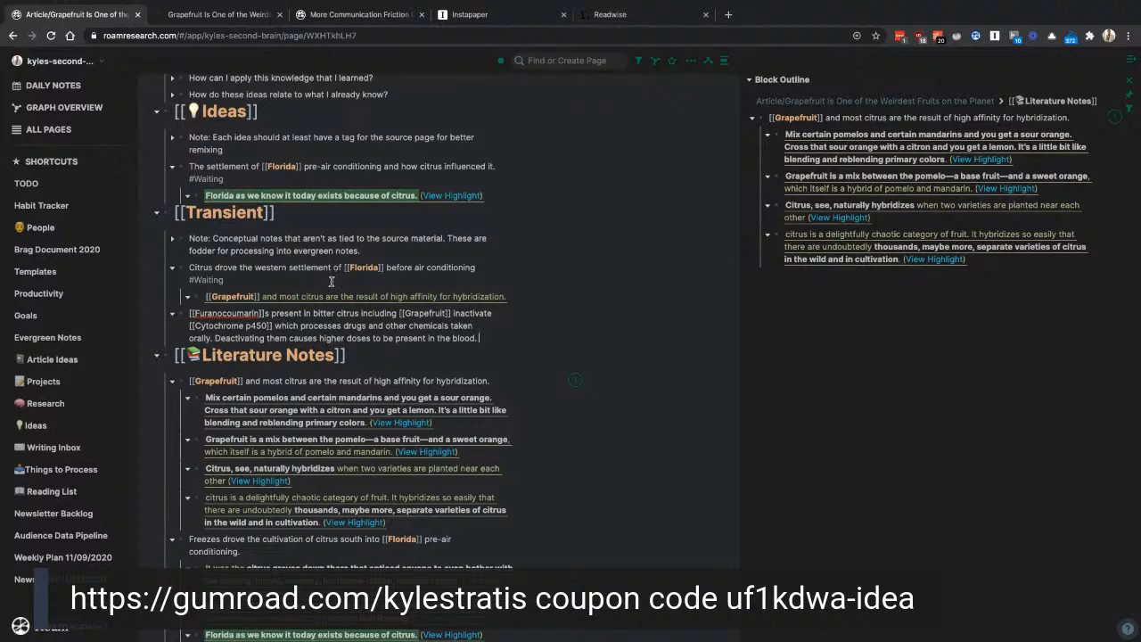
pyautogui.click(428, 281)
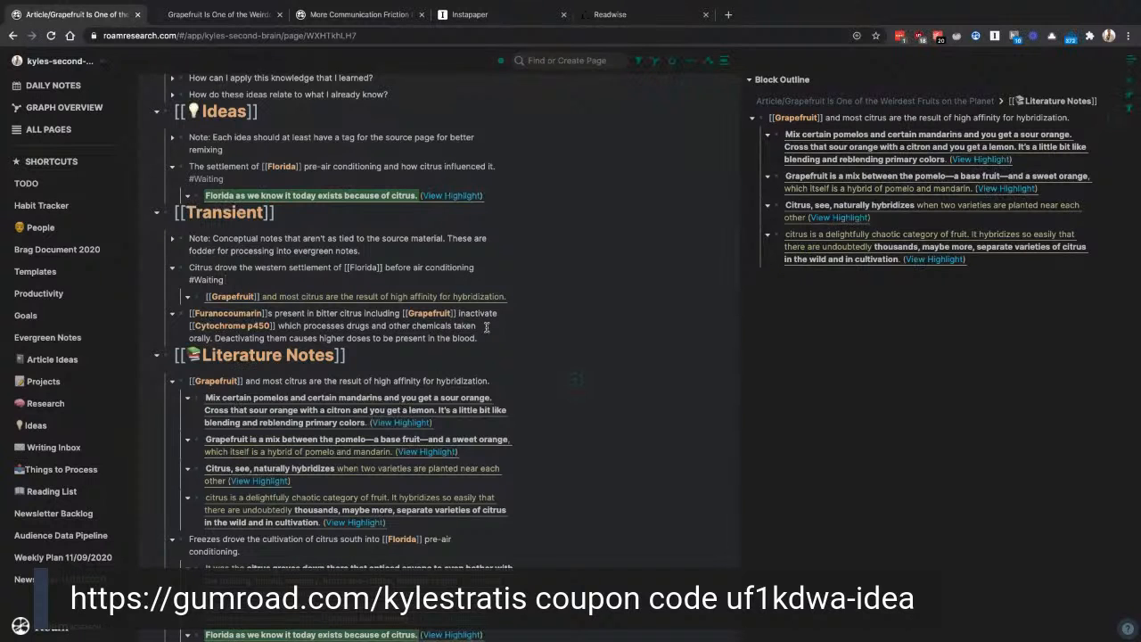
pyautogui.write('#[[Early ')
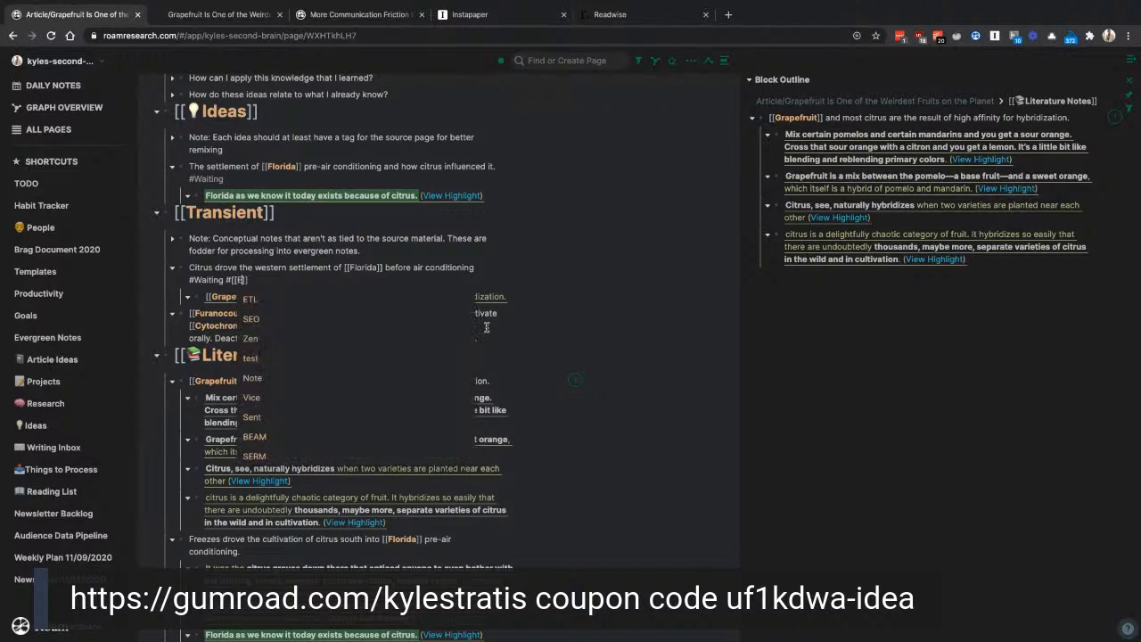
pyautogui.write('Settlement')
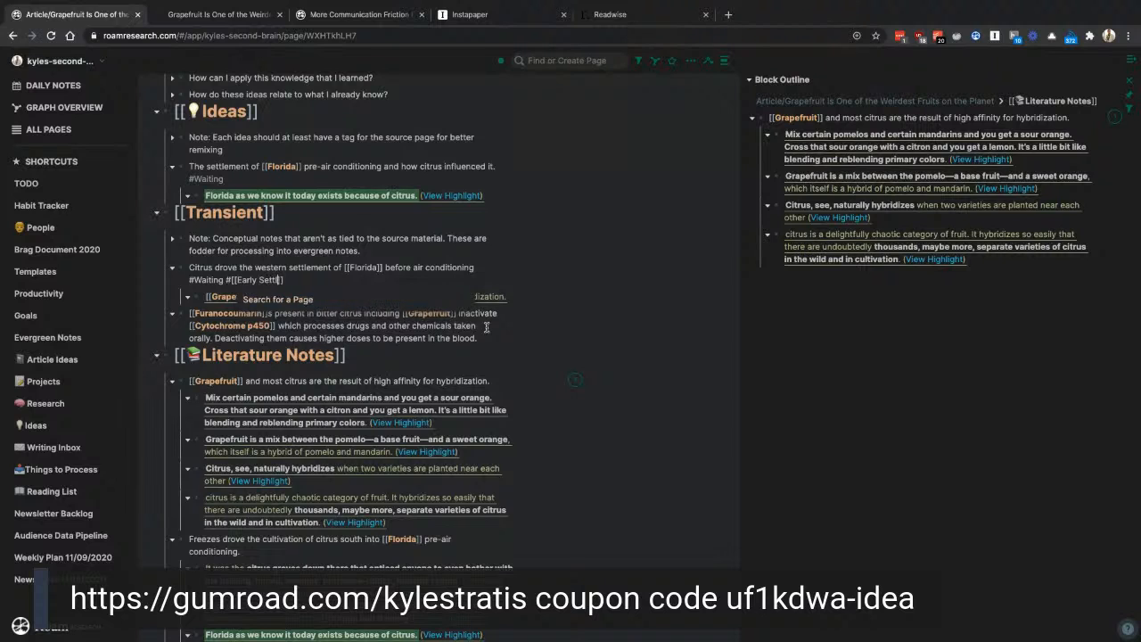
pyautogui.write(' of Florida')
# Step: Append the page link [[Early Settlement of Florida]] after #Waiting in the Ideas note about the settlement of Florida
pyautogui.click(435, 177)
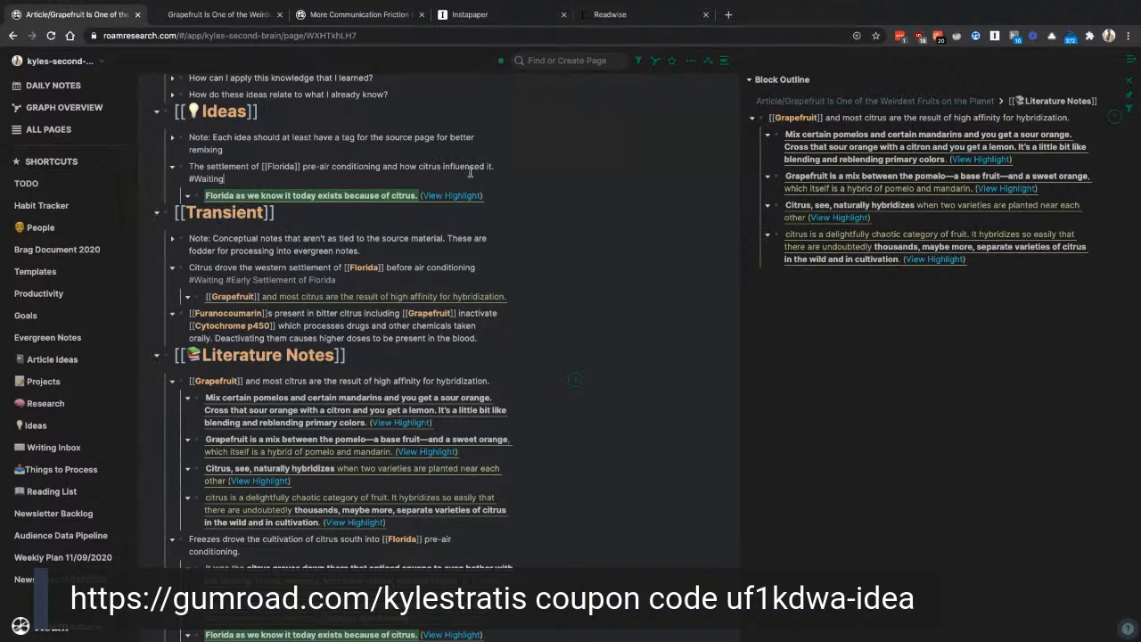
pyautogui.write('#')
pyautogui.press('BackSpace')
pyautogui.write('[[Early')
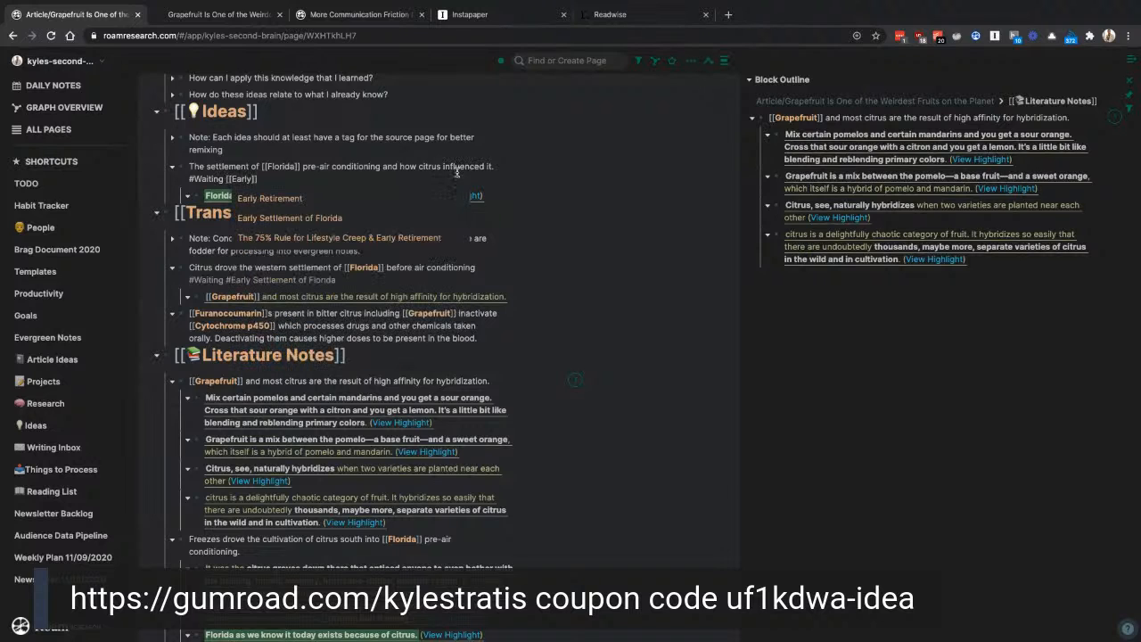
pyautogui.click(399, 221)
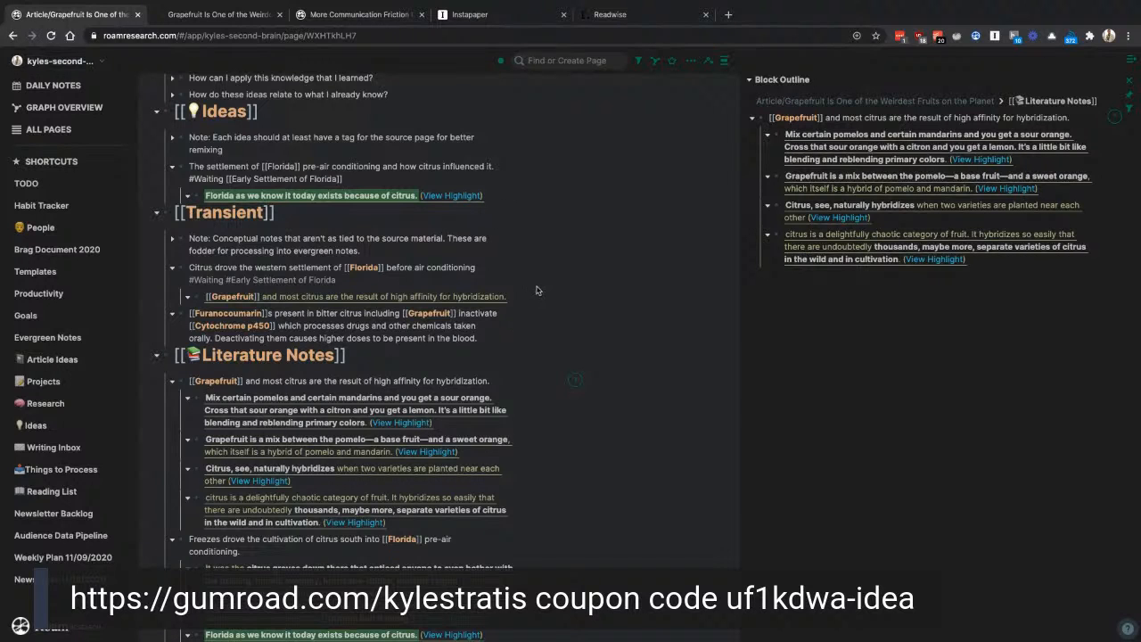
pyautogui.click(481, 265)
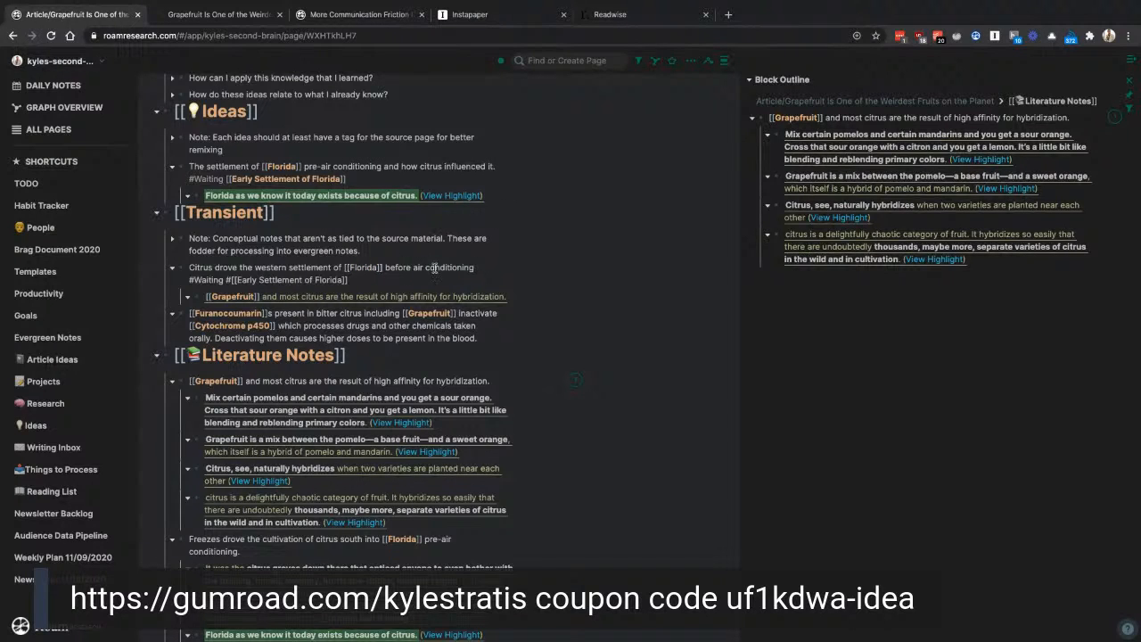
# Step: Add the tags #Pharmacology and #Waiting to the end of the furanocoumarin note under Transient
pyautogui.click(486, 339)
pyautogui.write('#Pha')
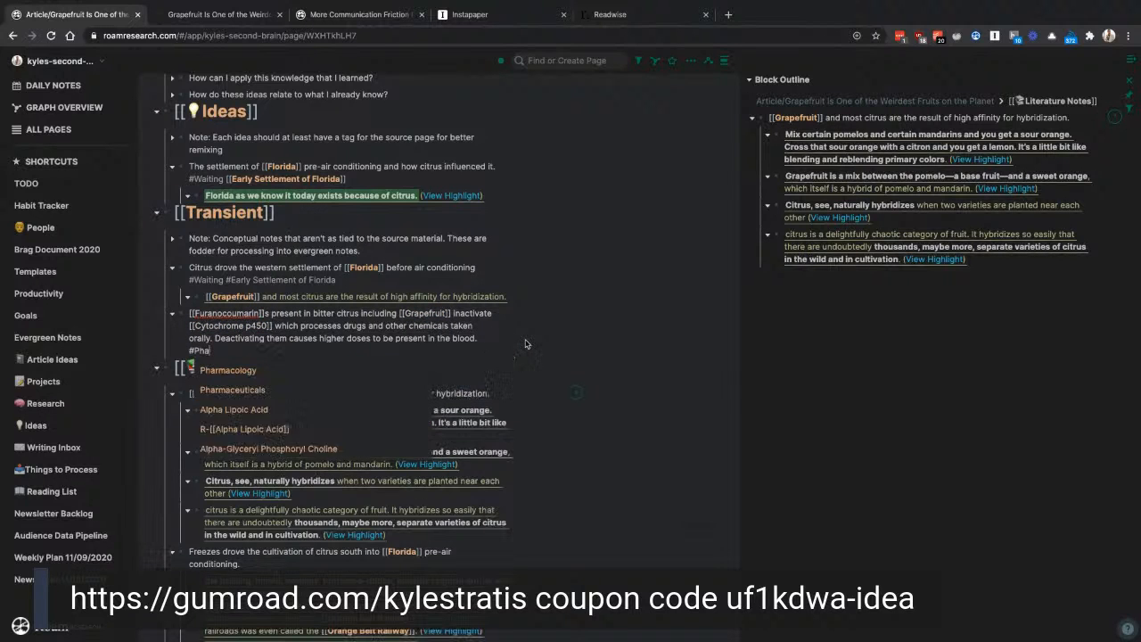
pyautogui.write('rmacology #')
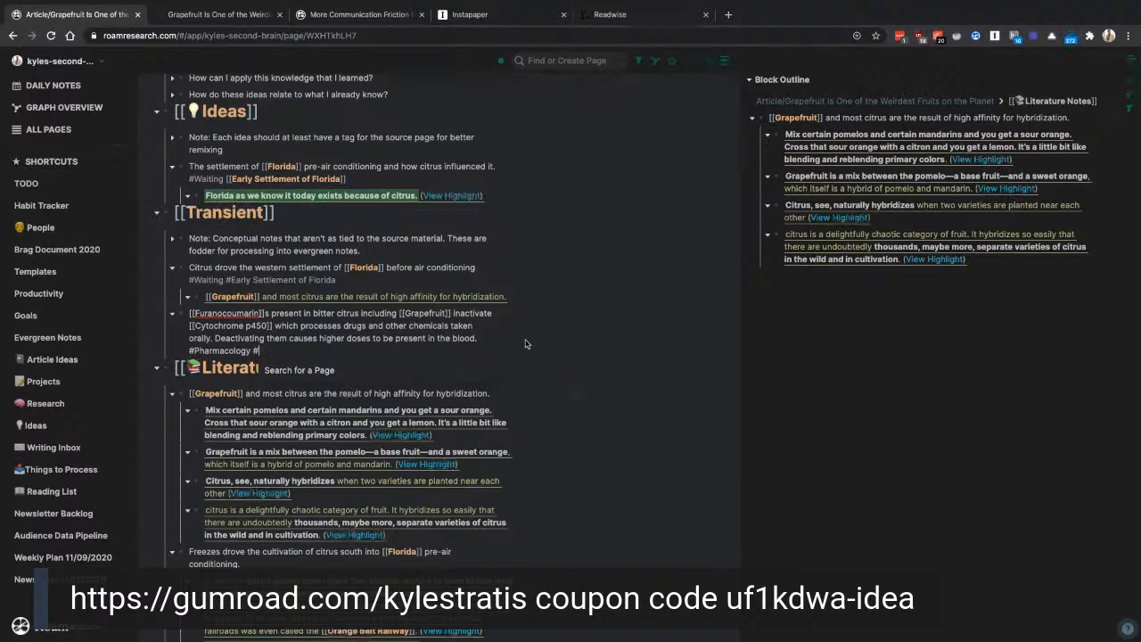
pyautogui.write('Waiting')
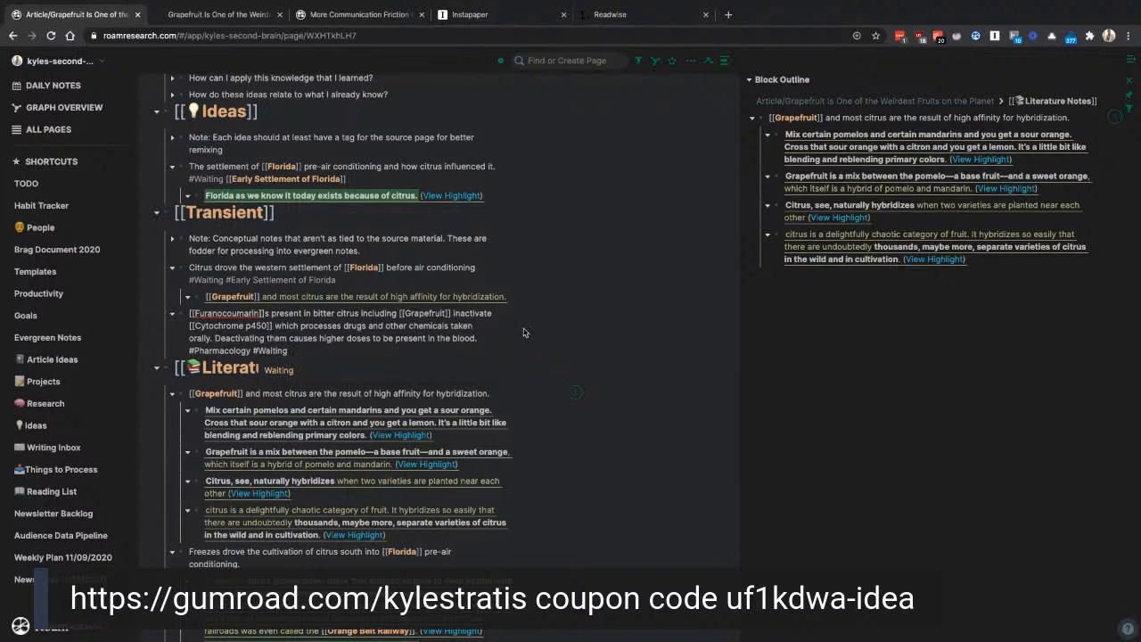
# Step: Replace "bitter citrus" in the furanocoumarin note with the page link [[Bitter Citrus]]
pyautogui.moveTo(359, 313); pyautogui.dragTo(314, 313)
pyautogui.write('[[')
pyautogui.write('Bitter Ci')
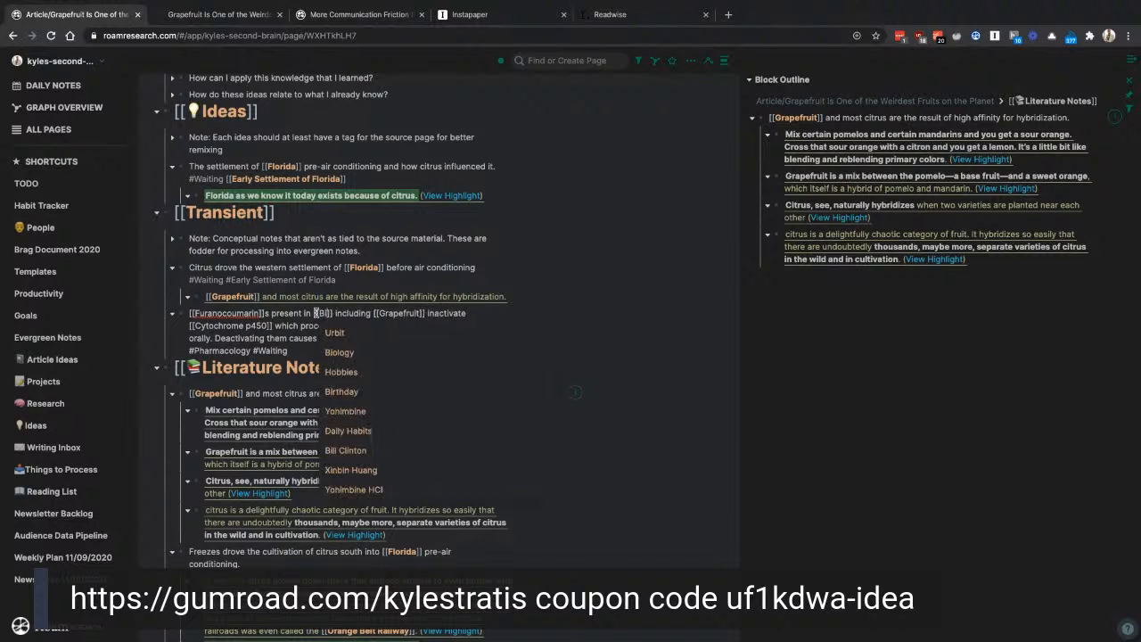
pyautogui.write('trus')
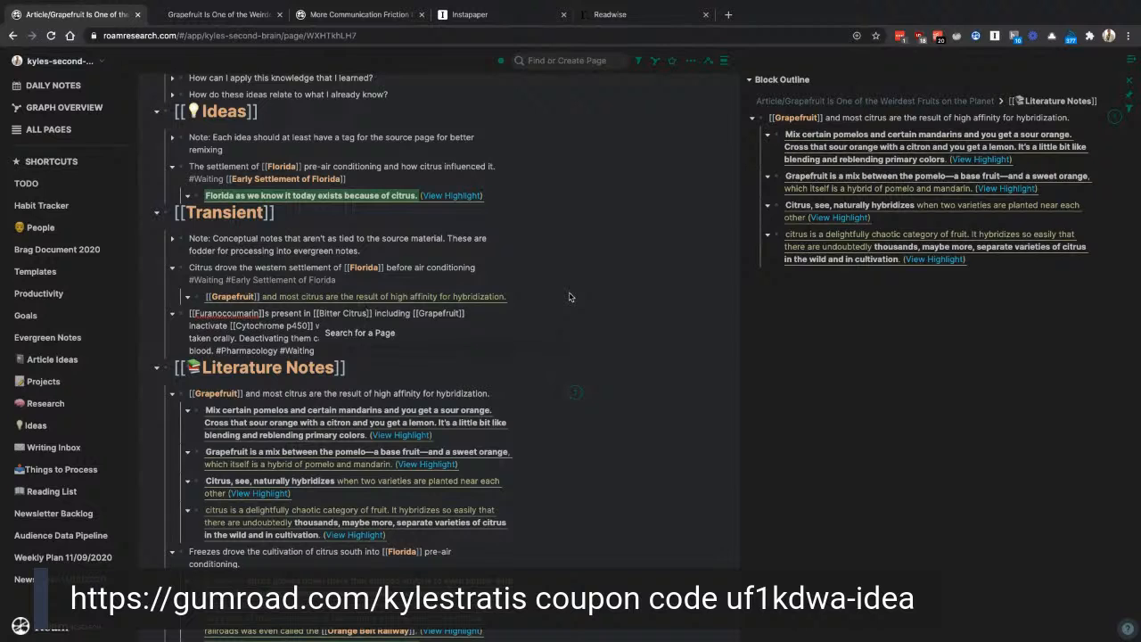
pyautogui.press('Escape')
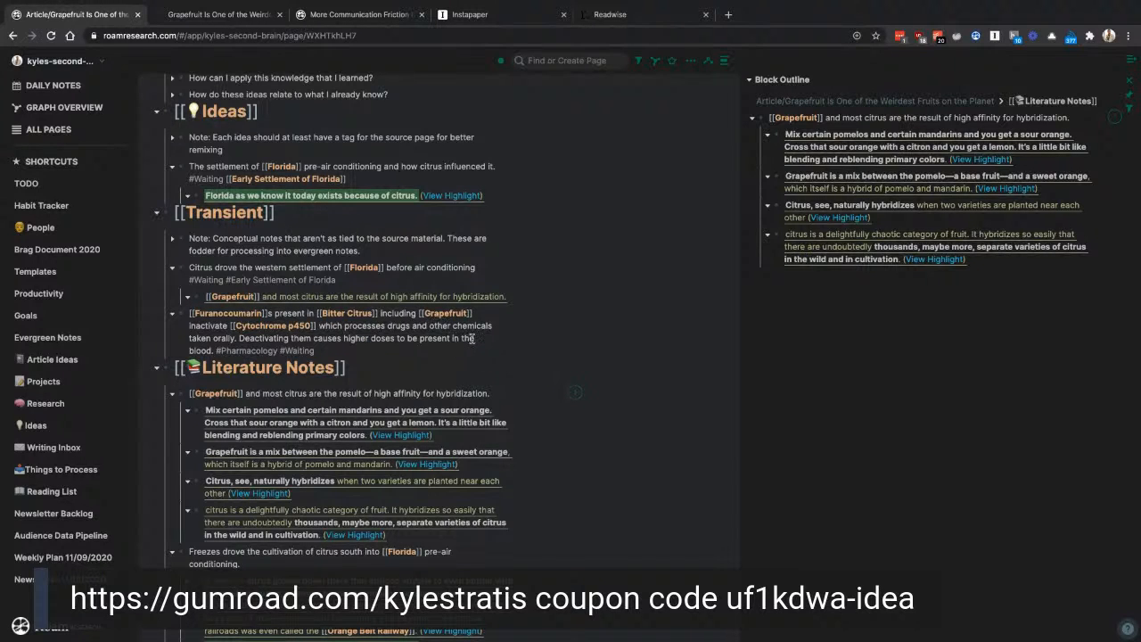
# Step: Add a Summary block below the Progressive Summarization instruction: "Many widely different varieties of citrus arise from their affinity for hybridization"
pyautogui.scroll(-5, 472, 340)
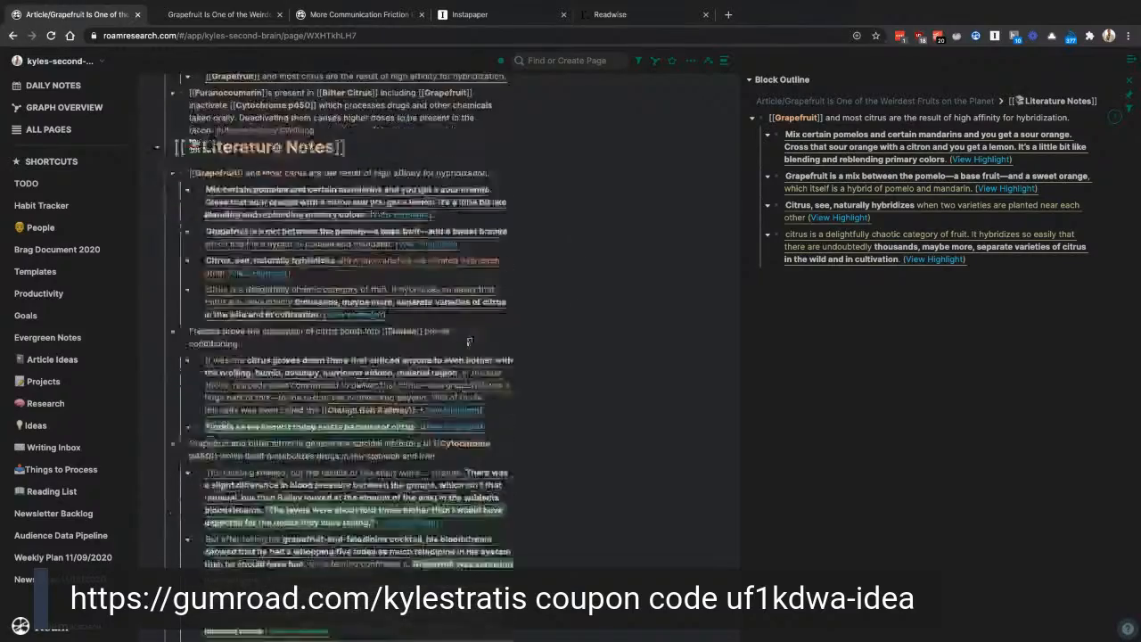
pyautogui.scroll(8, 472, 339)
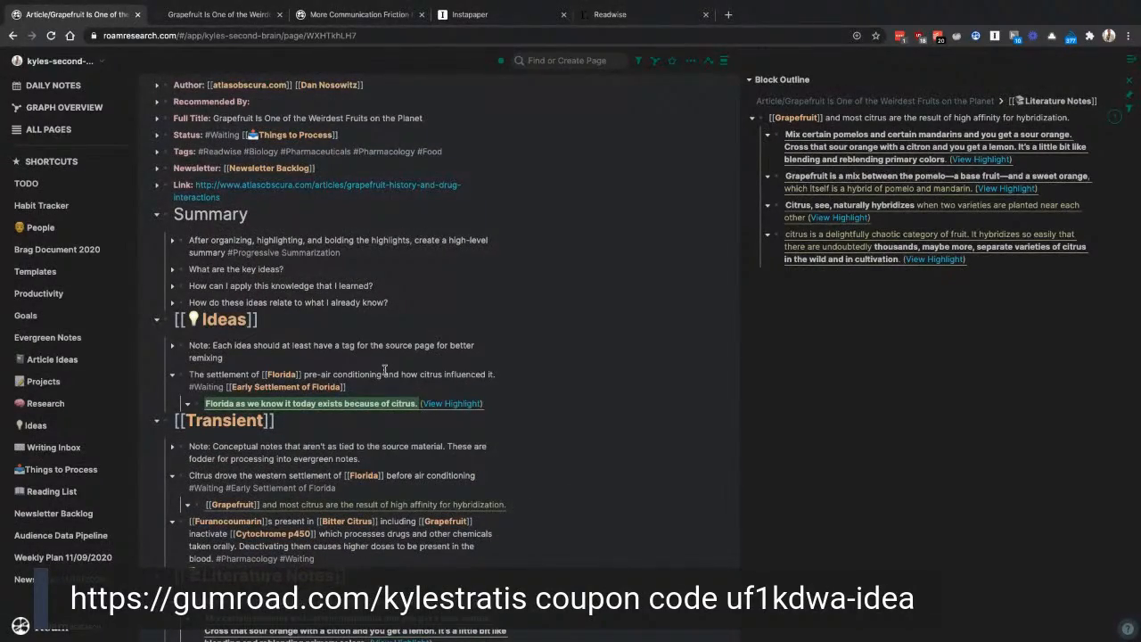
pyautogui.click(411, 264)
pyautogui.click(406, 250)
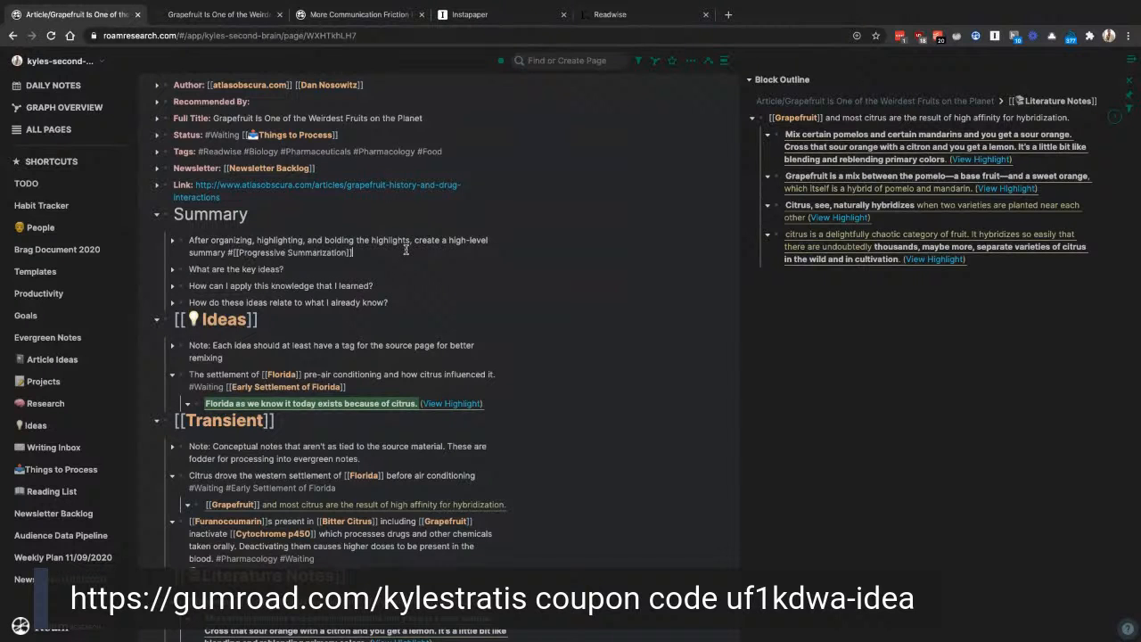
pyautogui.press('Return')
pyautogui.write('Ci')
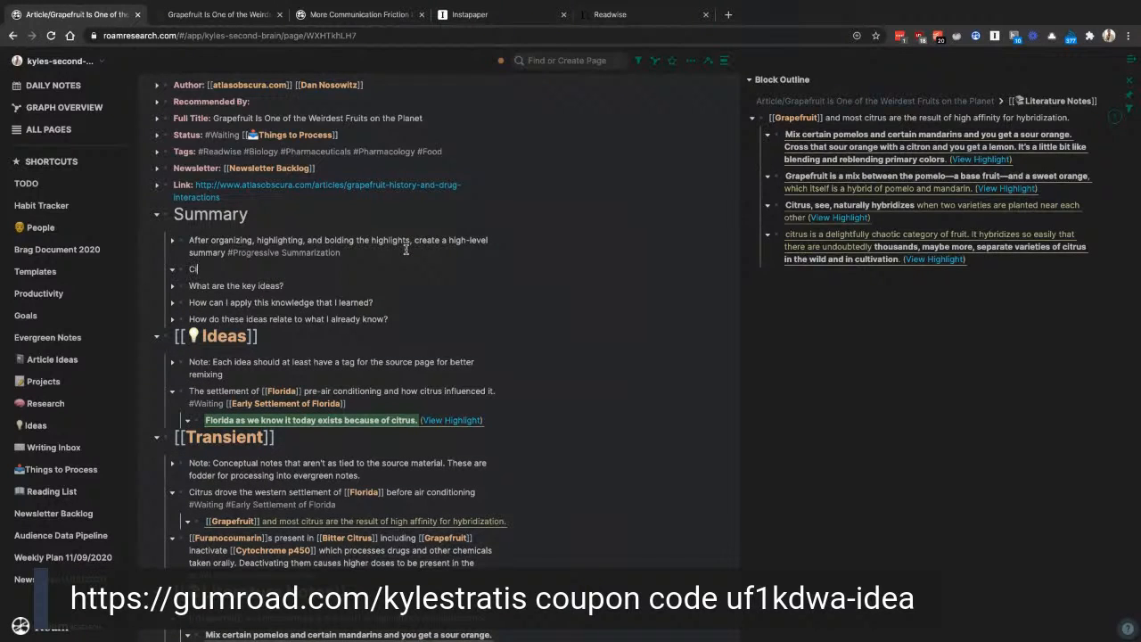
pyautogui.press('BackSpace')
pyautogui.press('BackSpace')
pyautogui.write('Many widely different varieties of citrus arise from thir affinity for')
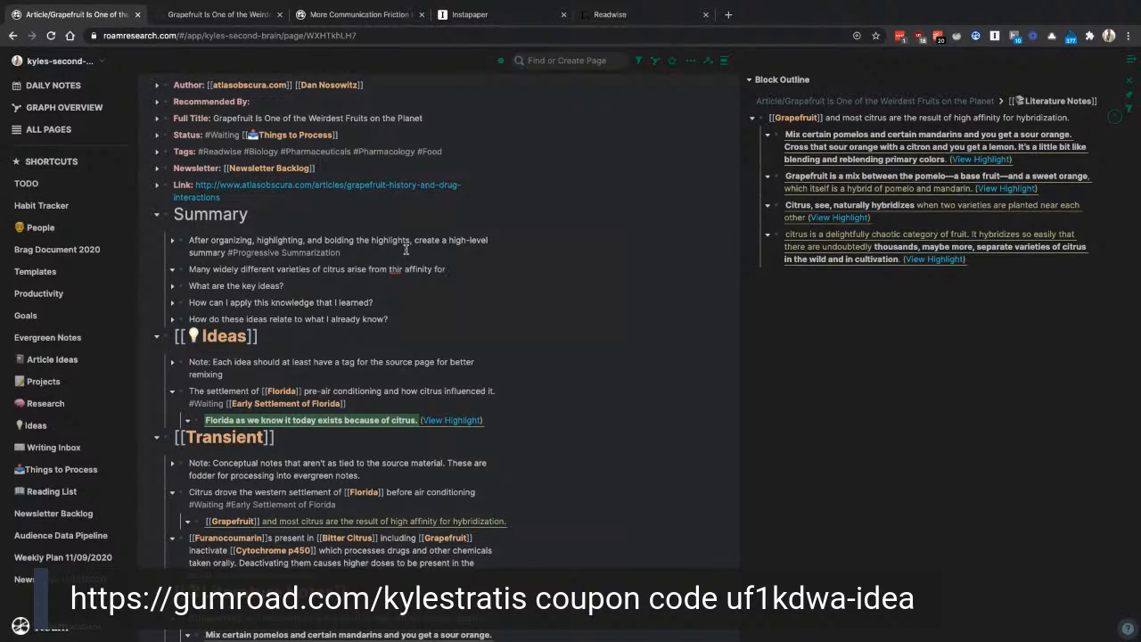
pyautogui.click(396, 270)
pyautogui.write('e')
pyautogui.click(473, 268)
pyautogui.write('hybridization')
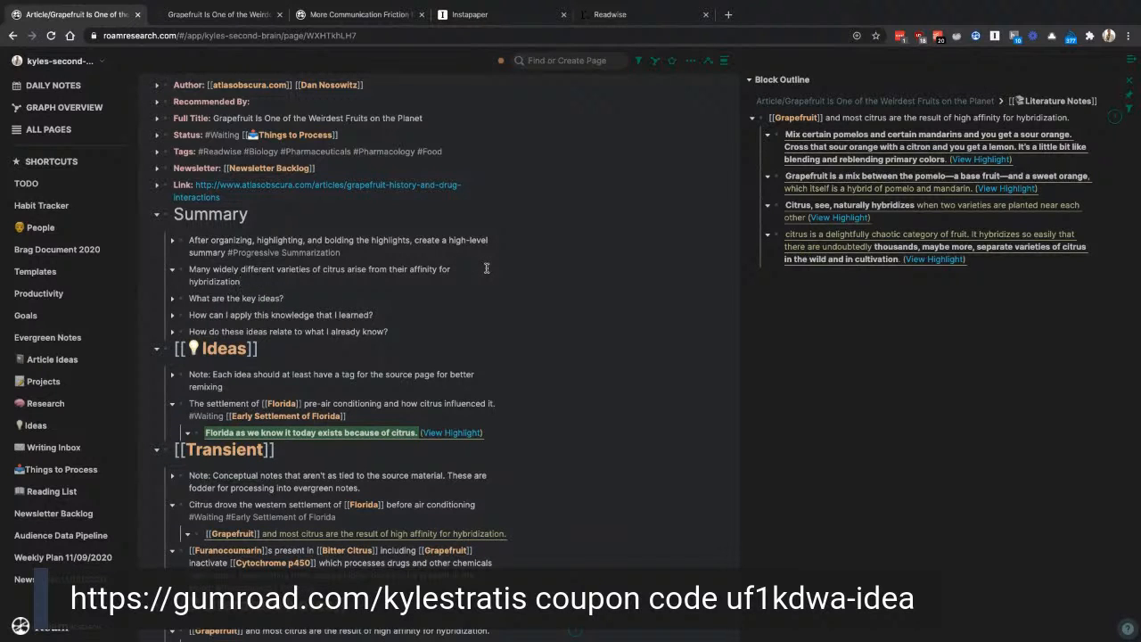
# Step: Continue the summary: ". The bitter citruses produce furanocoumarins that inhibit the metabolism of drugs and co-administration can drastically increase the bioavailability of said drugs."
pyautogui.write('. The bitter citruses produce furanocour')
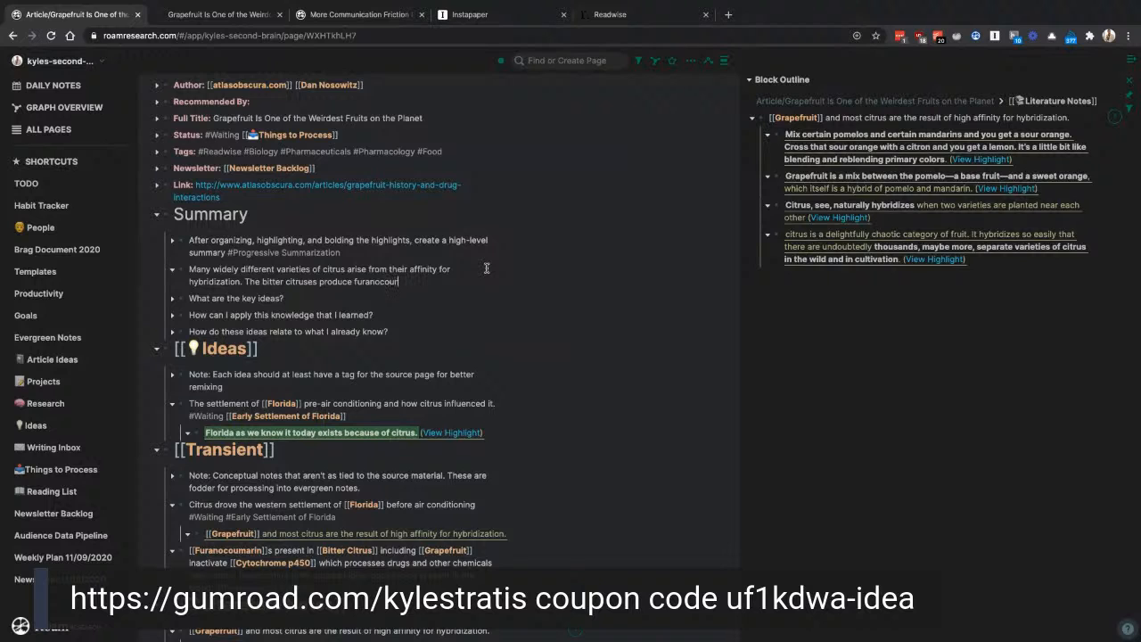
pyautogui.press('BackSpace')
pyautogui.write('marins that')
pyautogui.click(411, 291)
pyautogui.click(455, 281)
pyautogui.write('inhibit the metabol')
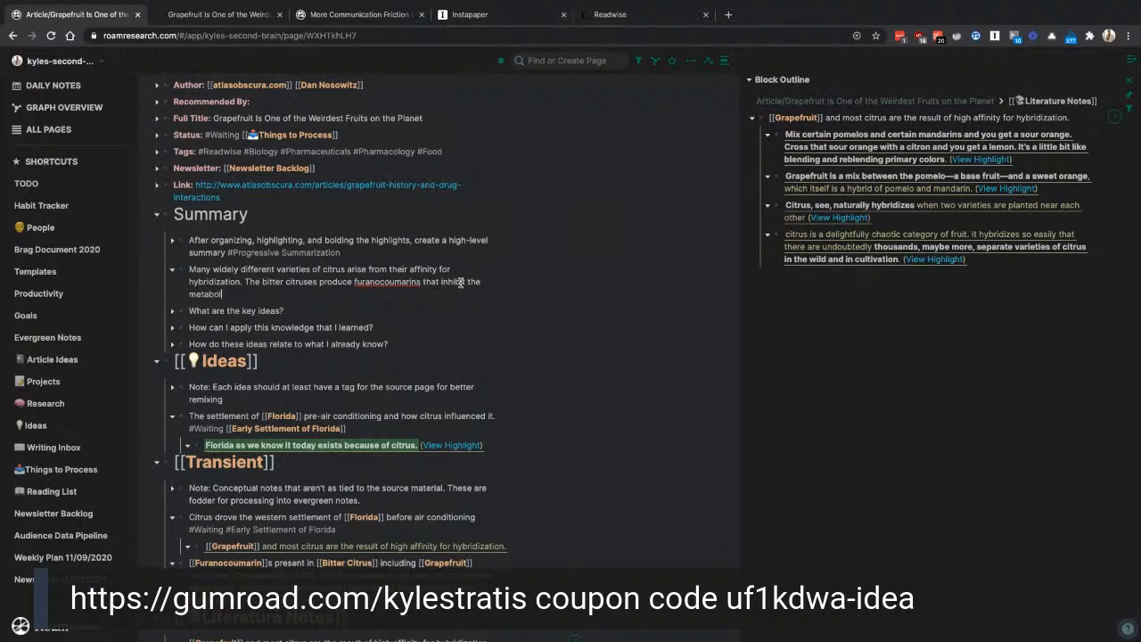
pyautogui.write('ism of drugs and co-administration can dra')
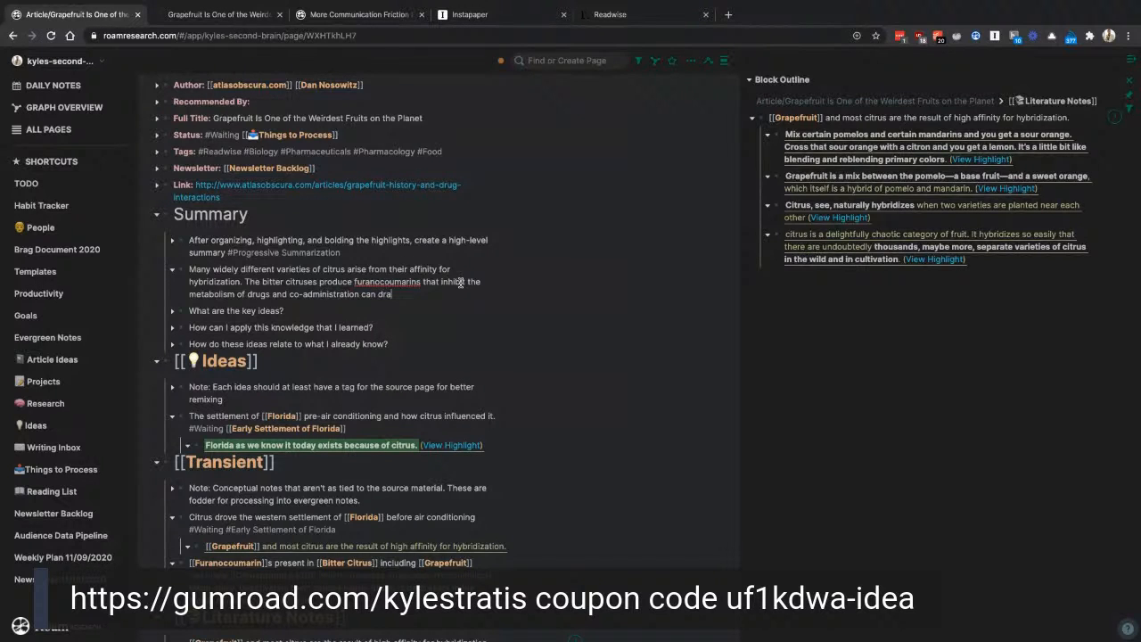
pyautogui.write('stically increase the bioavailabil')
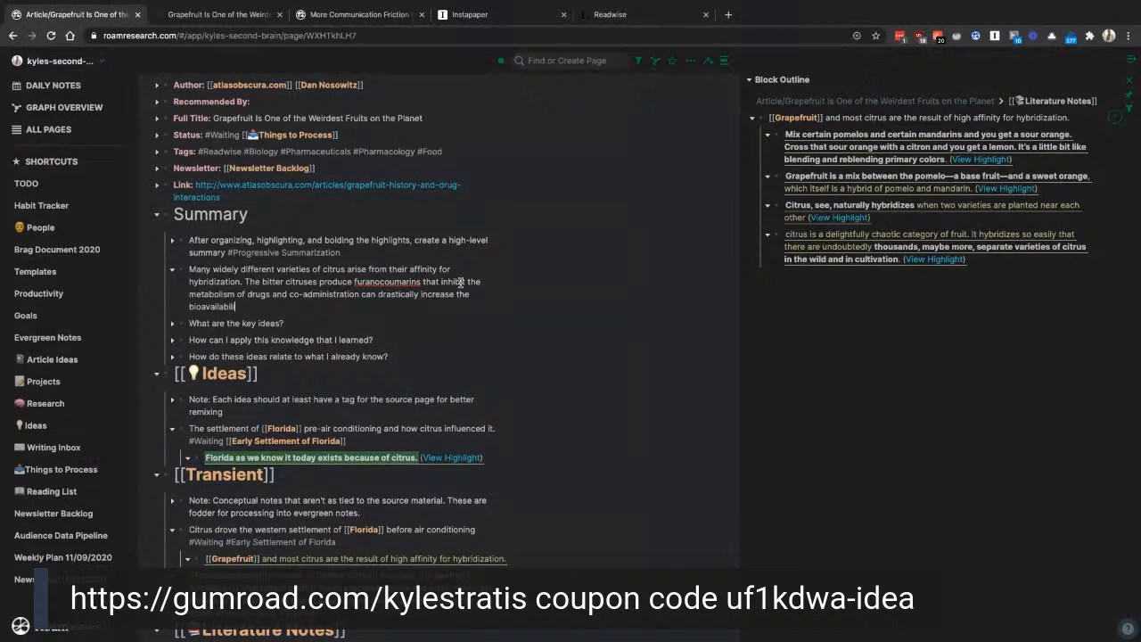
pyautogui.write('ity of said drugs.')
# Step: Delete the three template questions and the Progressive Summarization instruction from the Summary section, keeping only the written summary
pyautogui.click(400, 356)
pyautogui.moveTo(401, 356); pyautogui.dragTo(186, 326)
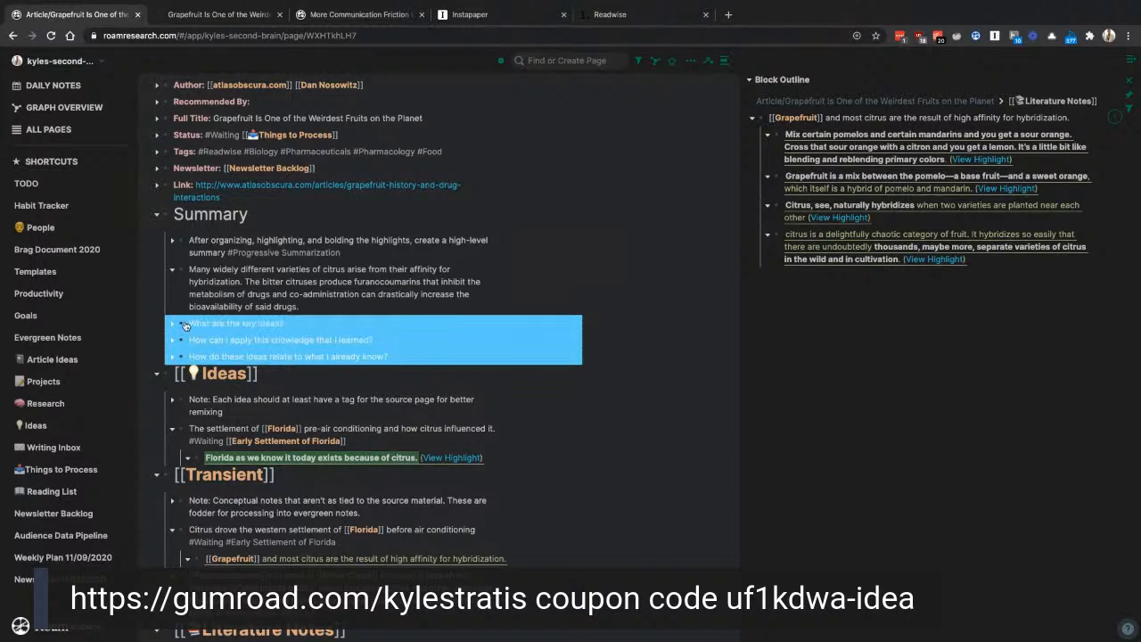
pyautogui.press('BackSpace')
pyautogui.moveTo(362, 252); pyautogui.dragTo(183, 230)
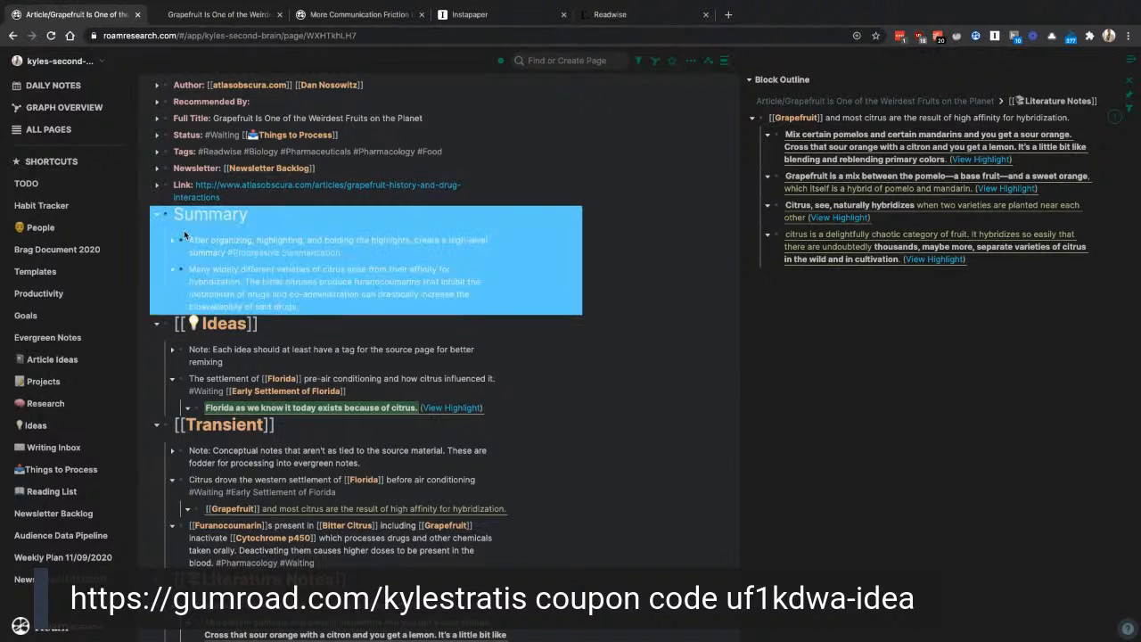
pyautogui.click(439, 264)
pyautogui.moveTo(404, 252); pyautogui.dragTo(177, 242)
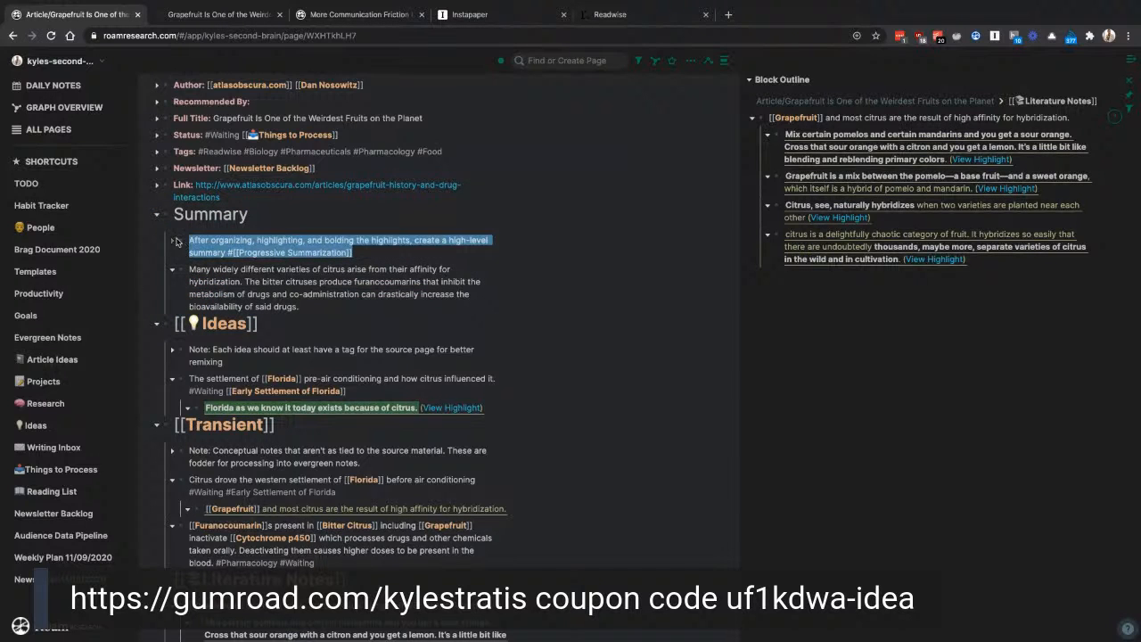
pyautogui.press('BackSpace')
pyautogui.press('BackSpace')
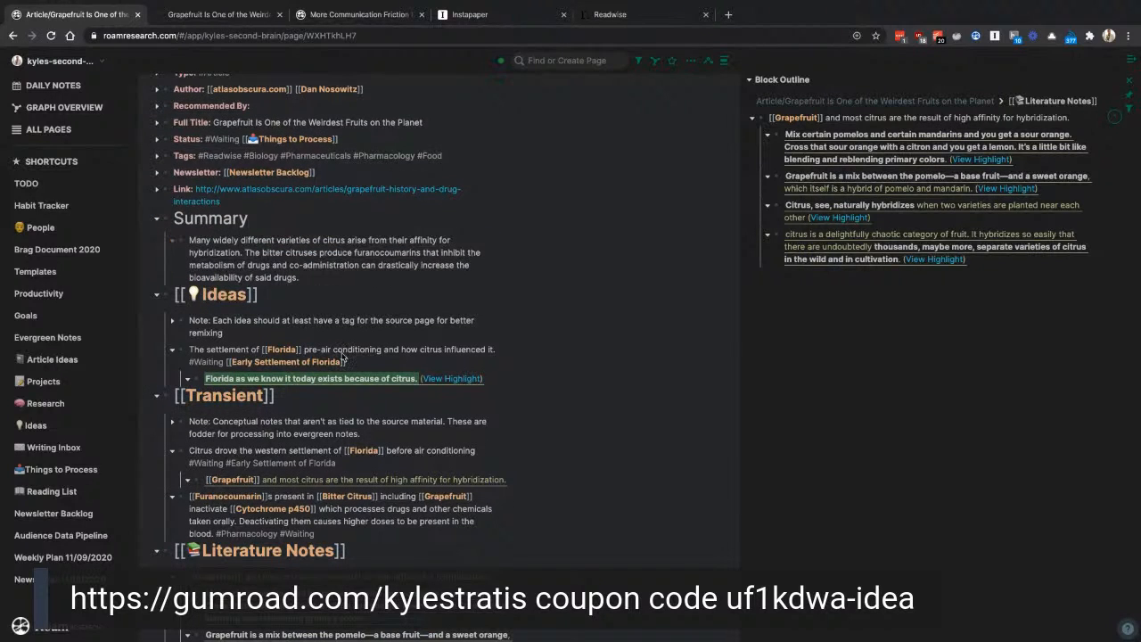
# Step: Delete the template note about tagging each idea with its source page from the Ideas section
pyautogui.moveTo(252, 339); pyautogui.dragTo(188, 324)
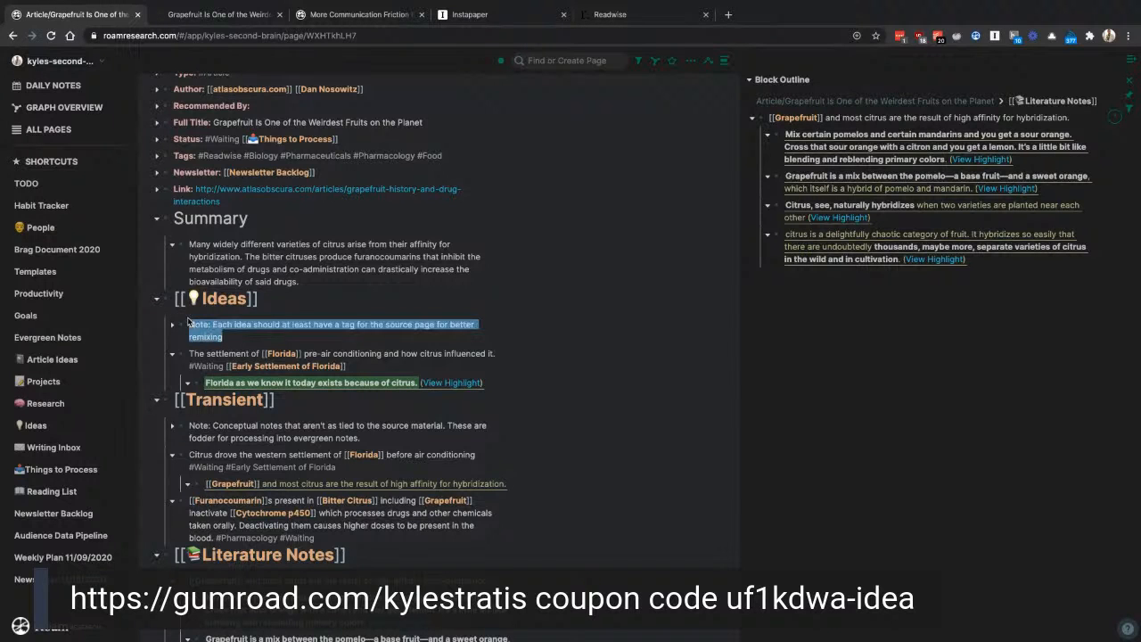
pyautogui.press('BackSpace')
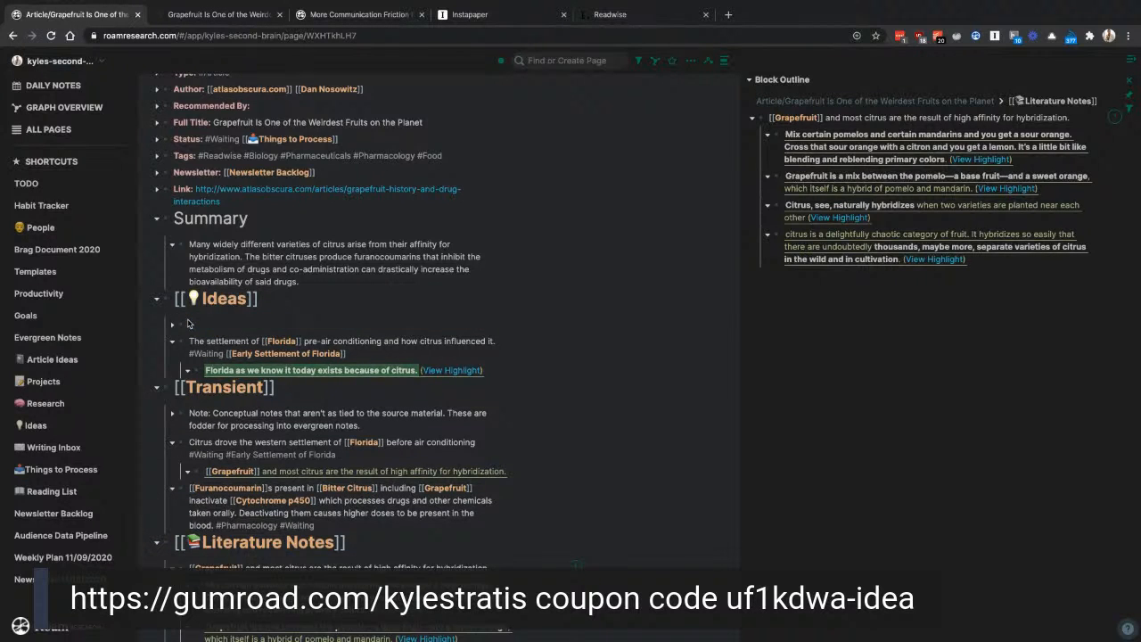
pyautogui.press('BackSpace')
# Step: Open the Writing Inbox page and look through its queries of waiting research topics, transient notes and ideas
pyautogui.scroll(-3, 403, 411)
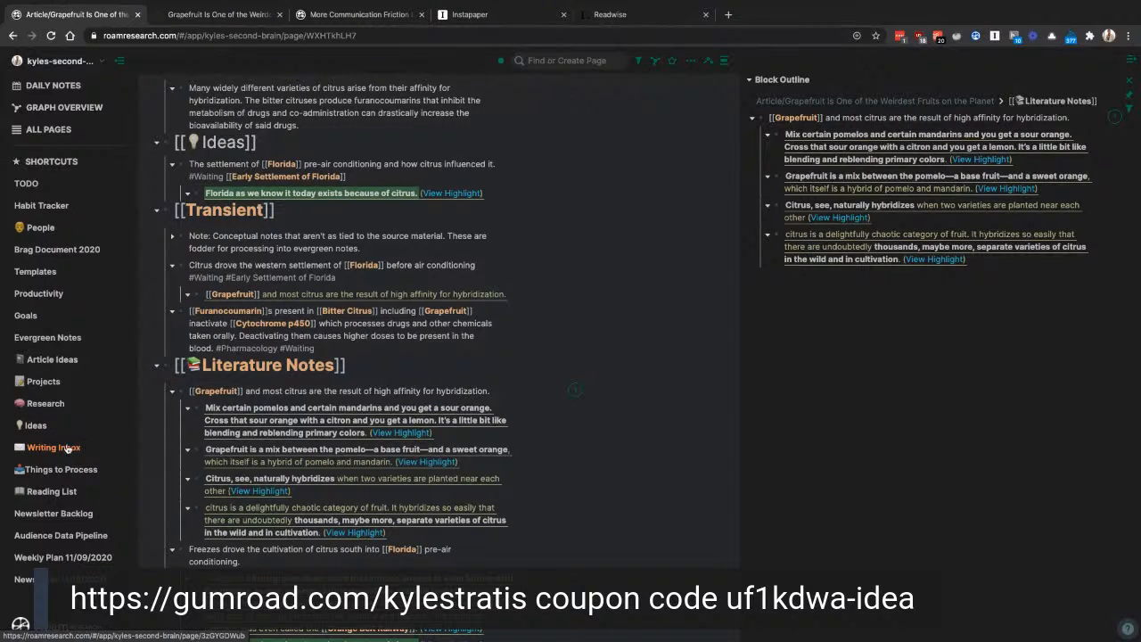
pyautogui.click(51, 447)
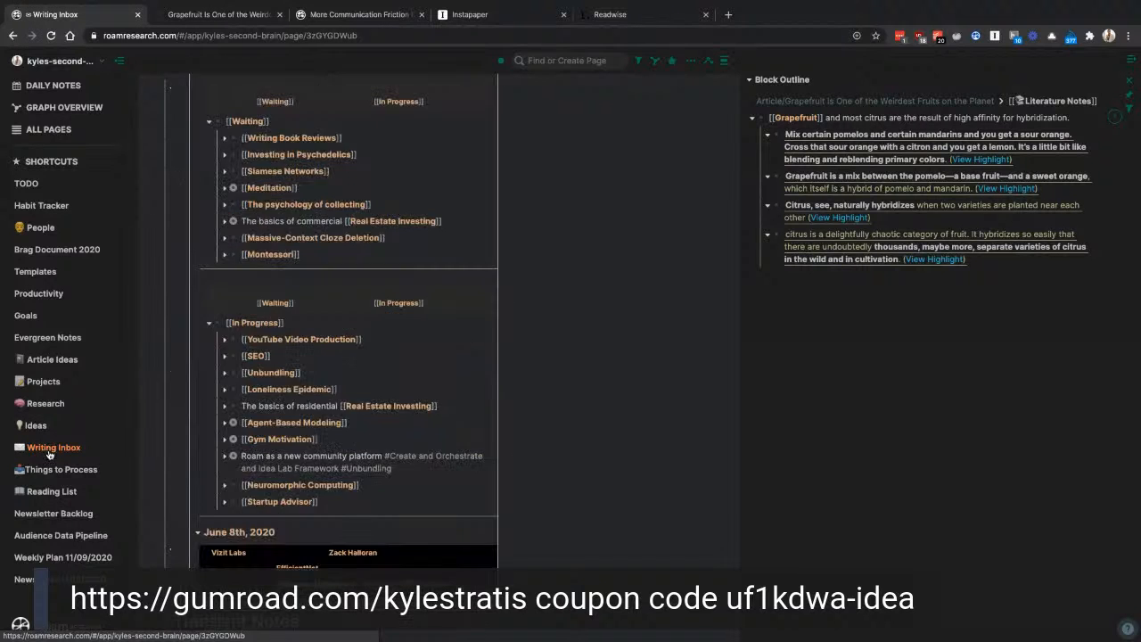
pyautogui.scroll(3, 433, 376)
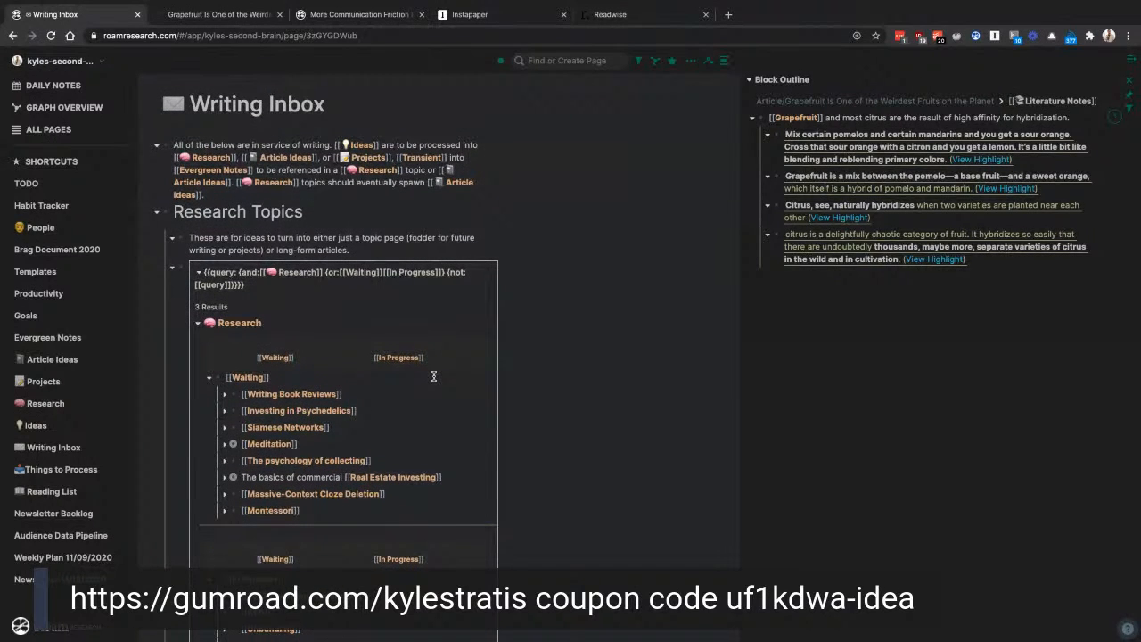
pyautogui.click(324, 380)
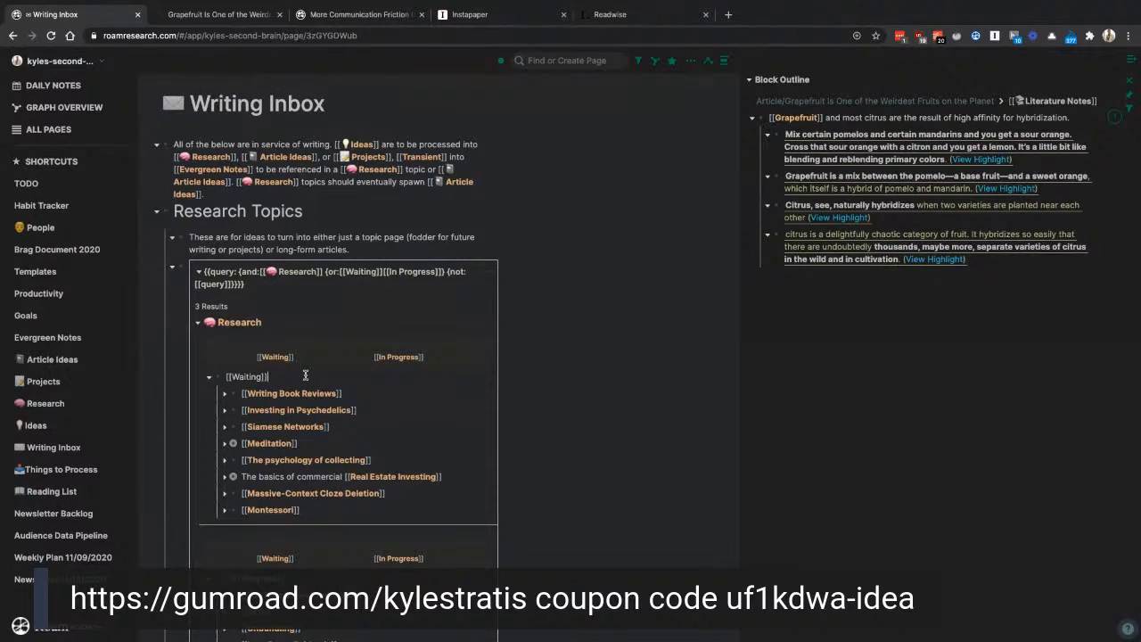
pyautogui.scroll(-10, 305, 376)
pyautogui.scroll(-15, 305, 376)
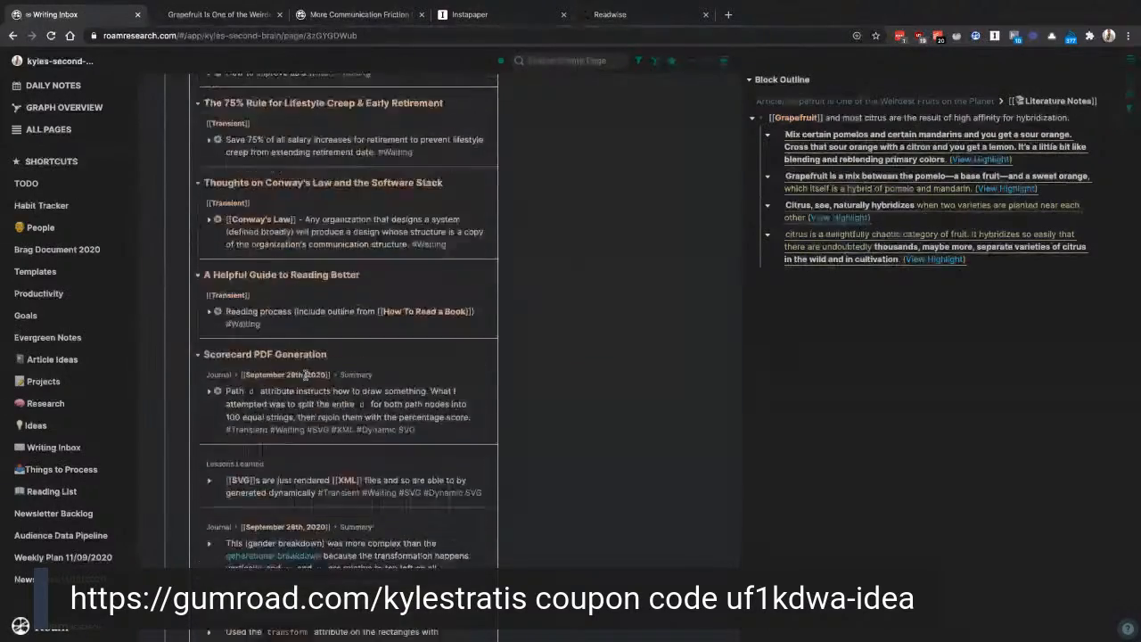
pyautogui.scroll(-15, 305, 375)
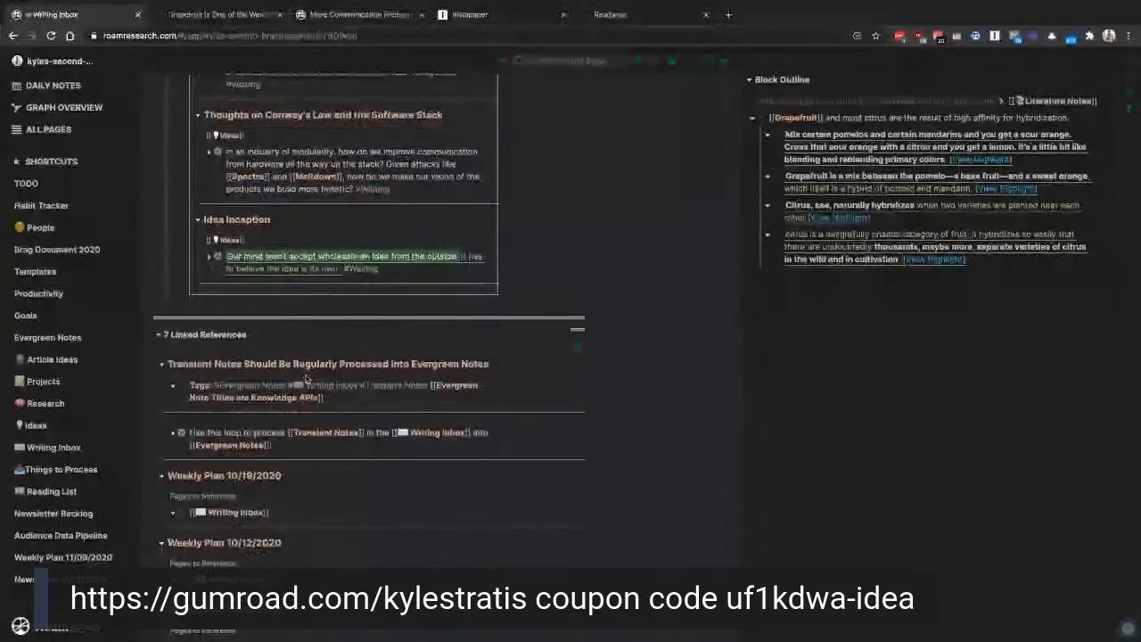
pyautogui.scroll(10, 305, 376)
pyautogui.scroll(10, 305, 376)
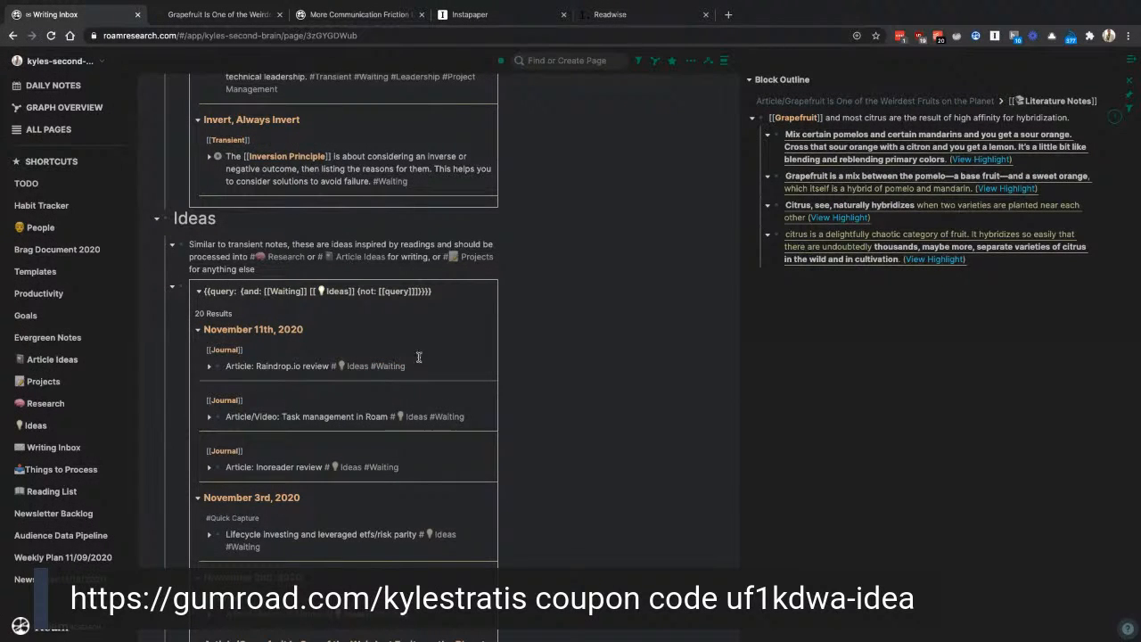
# Step: Review the waiting entries in the Writing Inbox's Ideas query, including the one from the grapefruit article
pyautogui.click(283, 366)
pyautogui.scroll(-1, 319, 369)
pyautogui.click(323, 387)
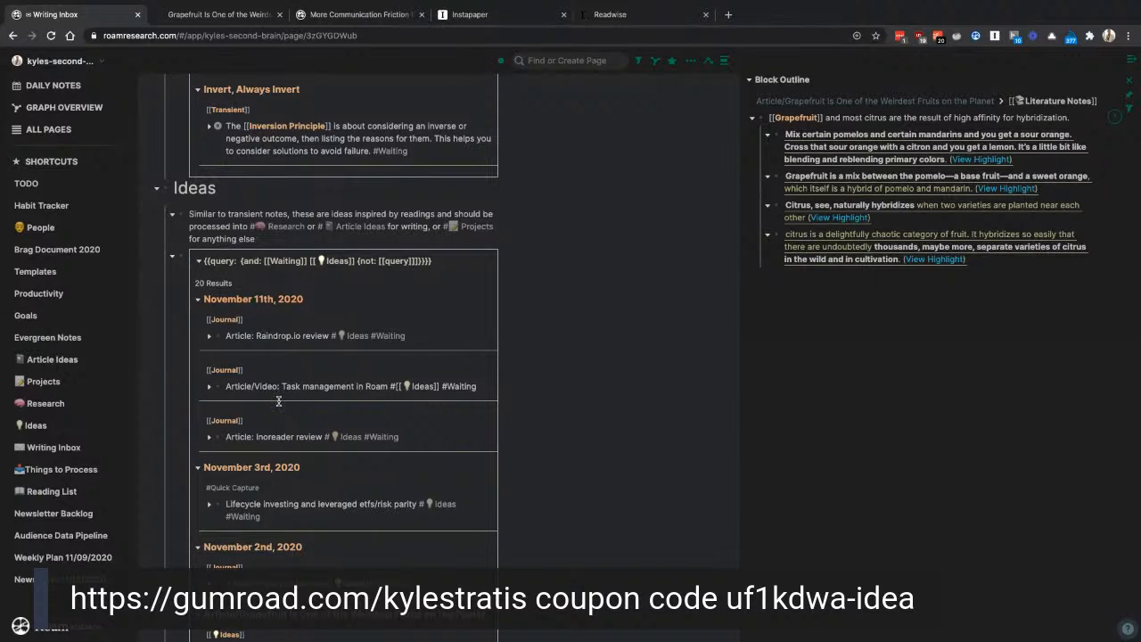
pyautogui.scroll(-3, 278, 401)
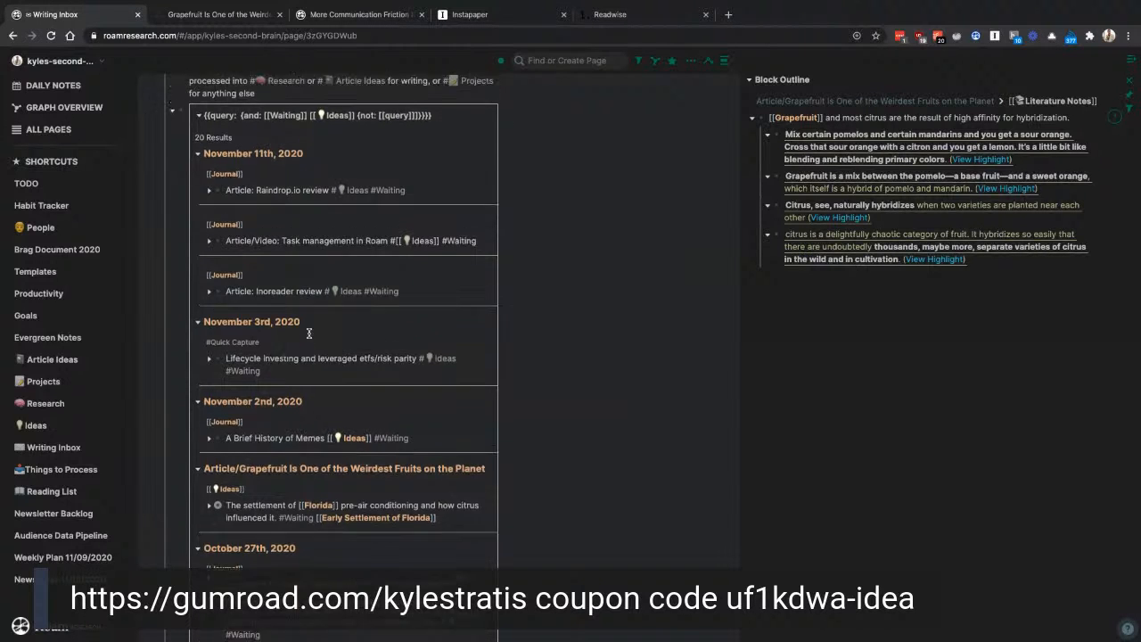
pyautogui.scroll(-3, 309, 334)
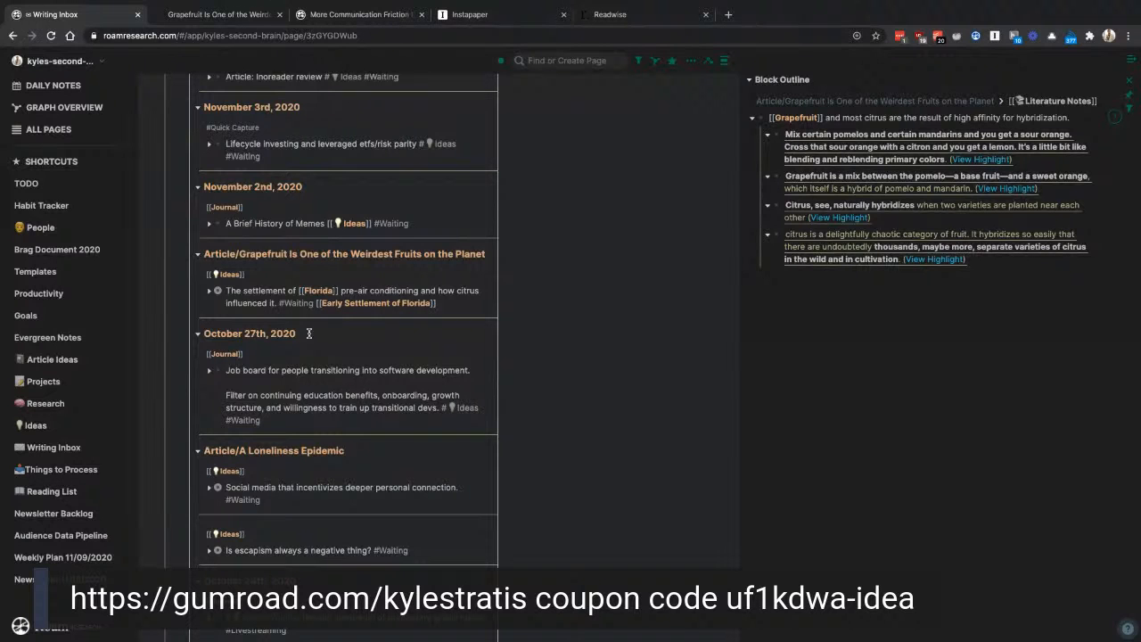
pyautogui.scroll(1, 308, 333)
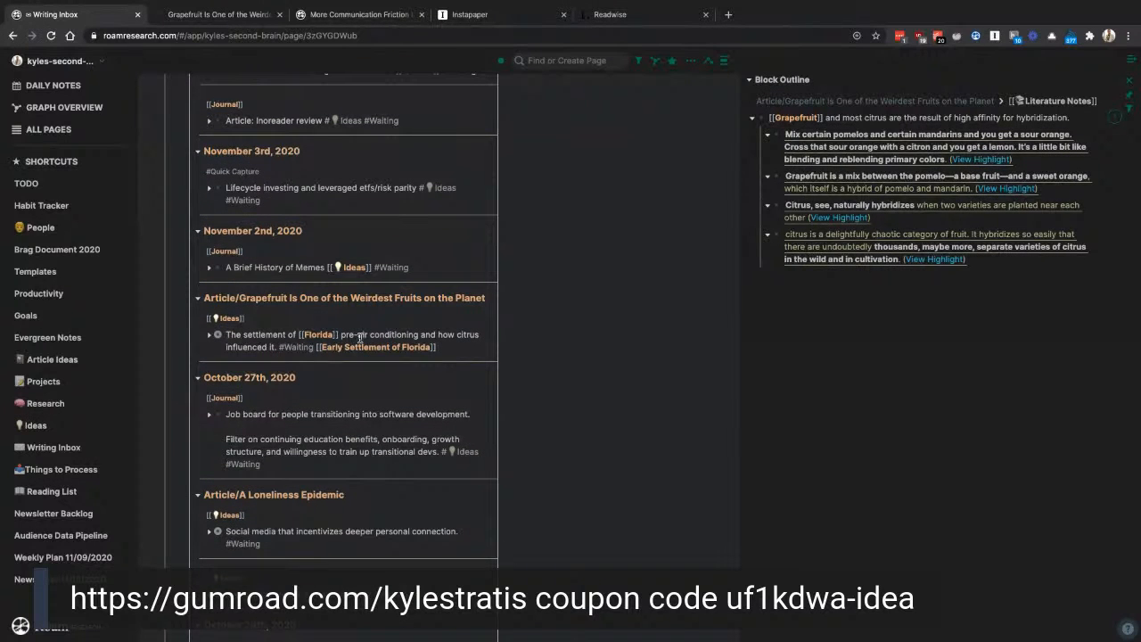
# Step: Copy the Early Settlement of Florida page link from the grapefruit article's idea and retag the idea as #Processed
pyautogui.click(254, 336)
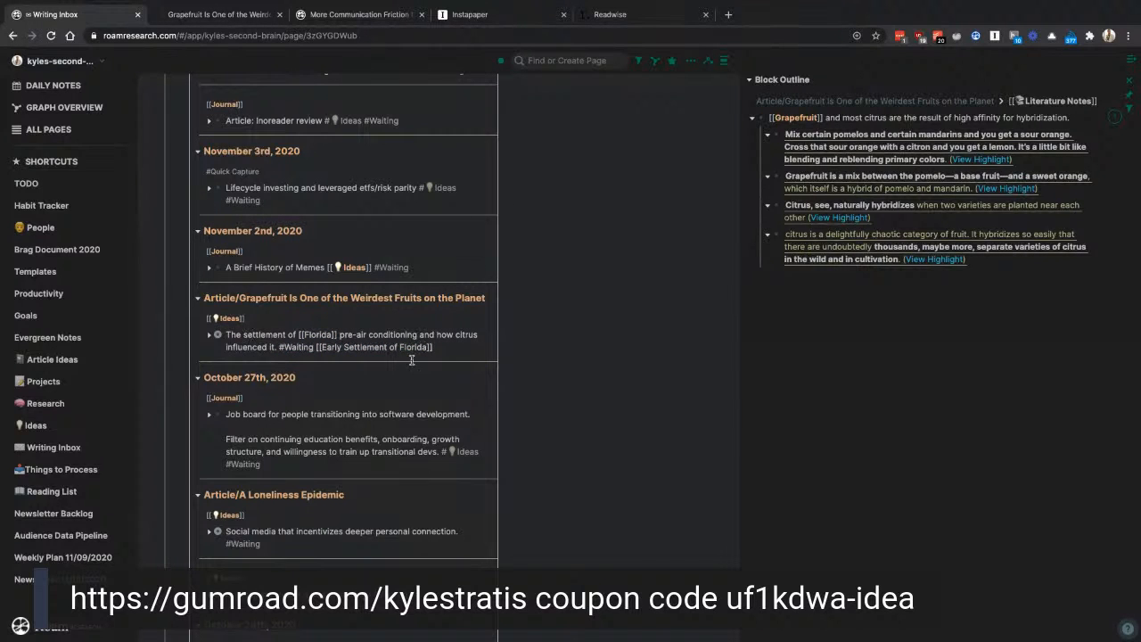
pyautogui.moveTo(435, 347); pyautogui.dragTo(313, 346)
pyautogui.hotkey('ctrl', 'c')
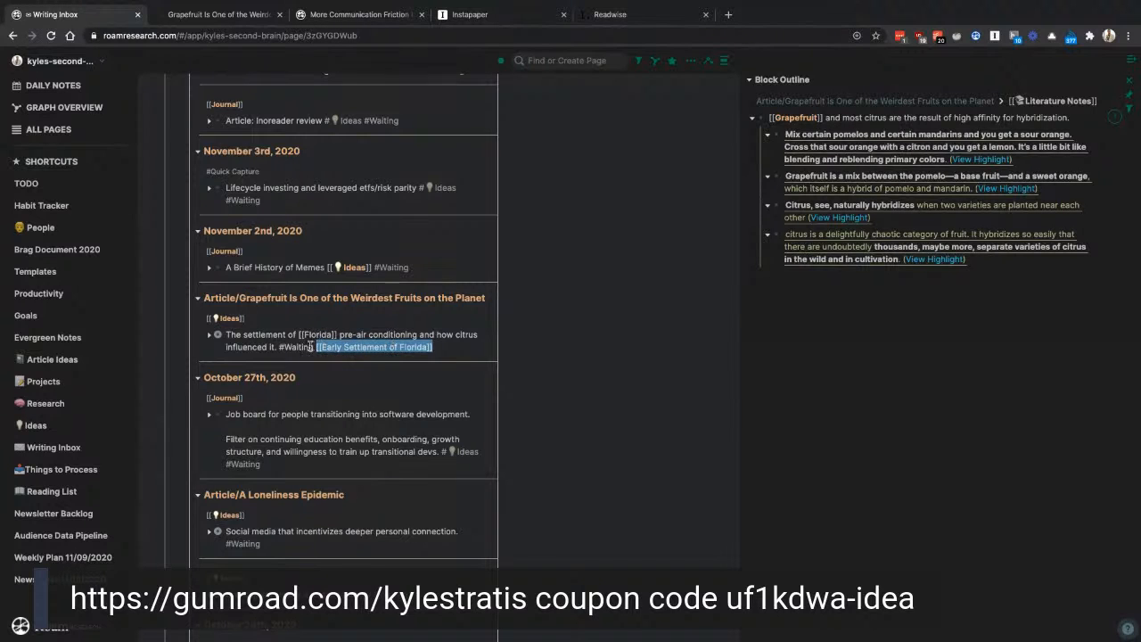
pyautogui.click(360, 335)
pyautogui.doubleClick(298, 347)
pyautogui.write('Processed')
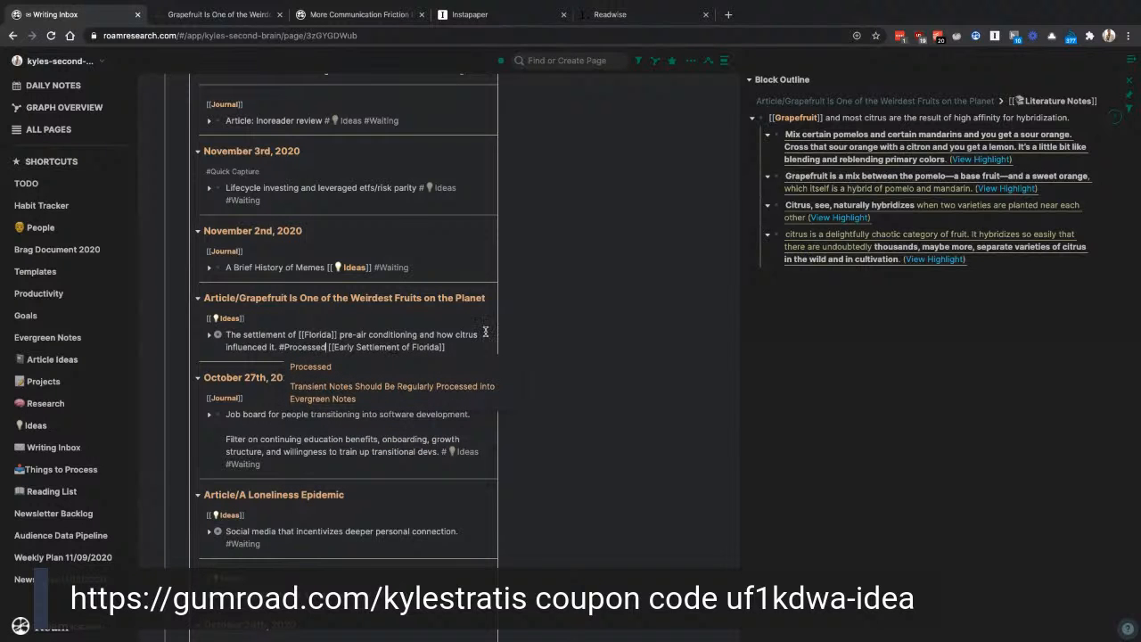
pyautogui.click(547, 335)
# Step: Add [[Early Settlement of Florida]] as the first entry under Waiting in the Research Topics query
pyautogui.scroll(-15, 547, 335)
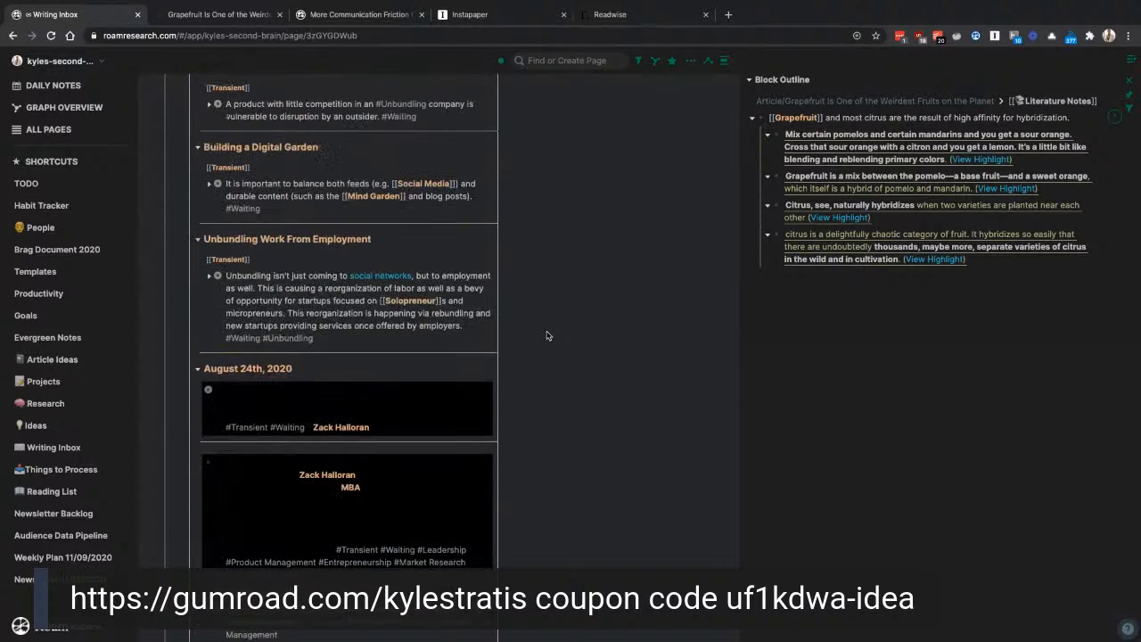
pyautogui.scroll(20, 541, 303)
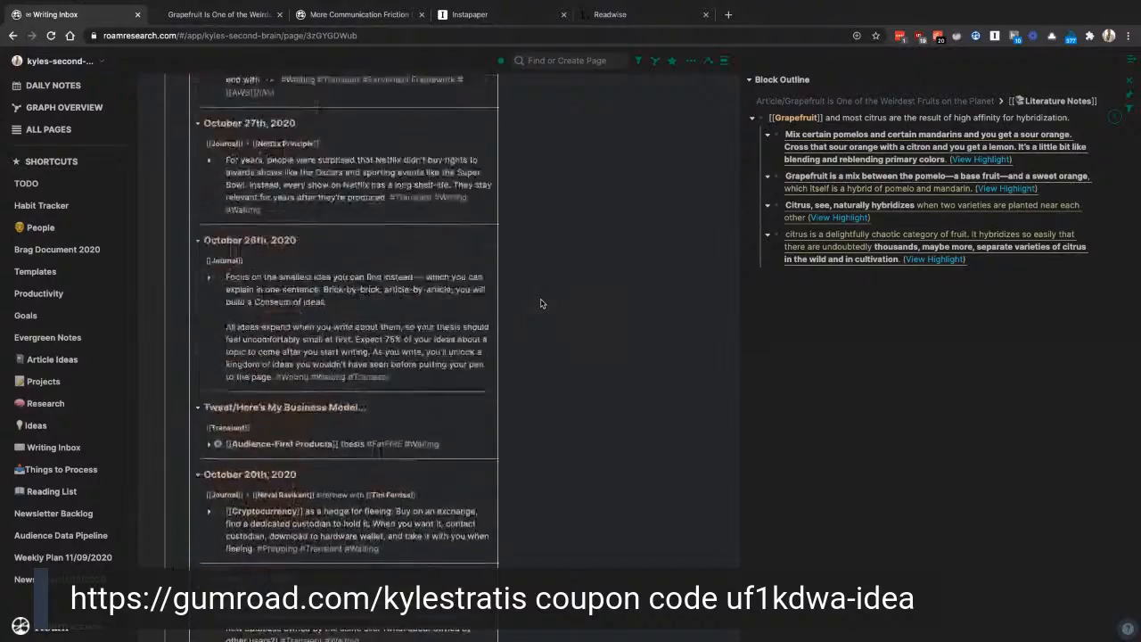
pyautogui.scroll(-1, 540, 304)
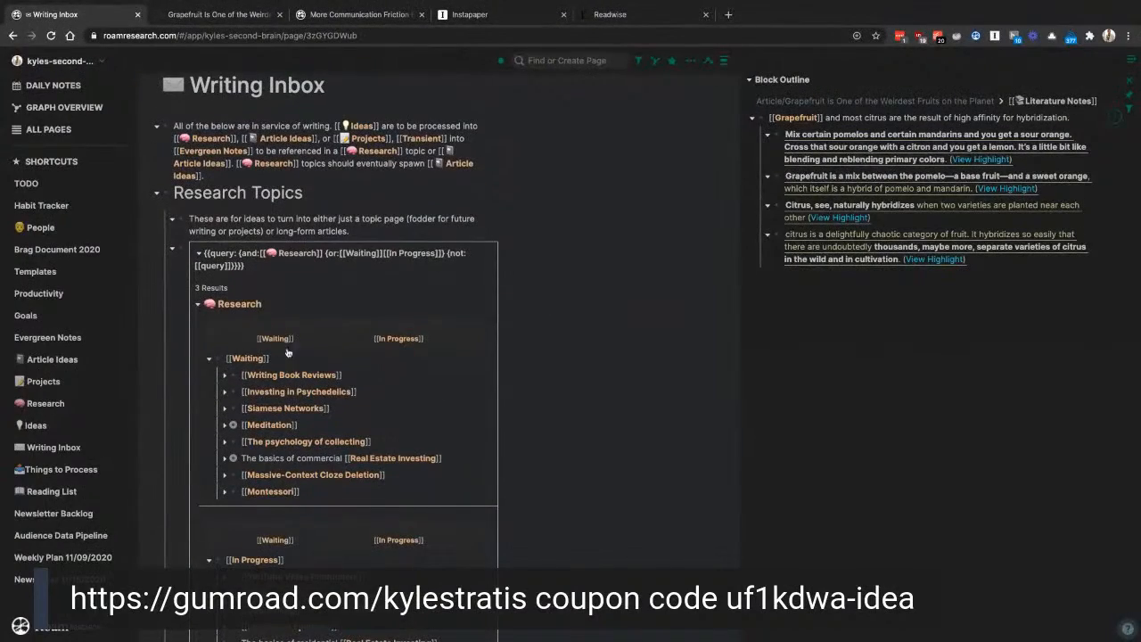
pyautogui.click(287, 358)
pyautogui.press('Return')
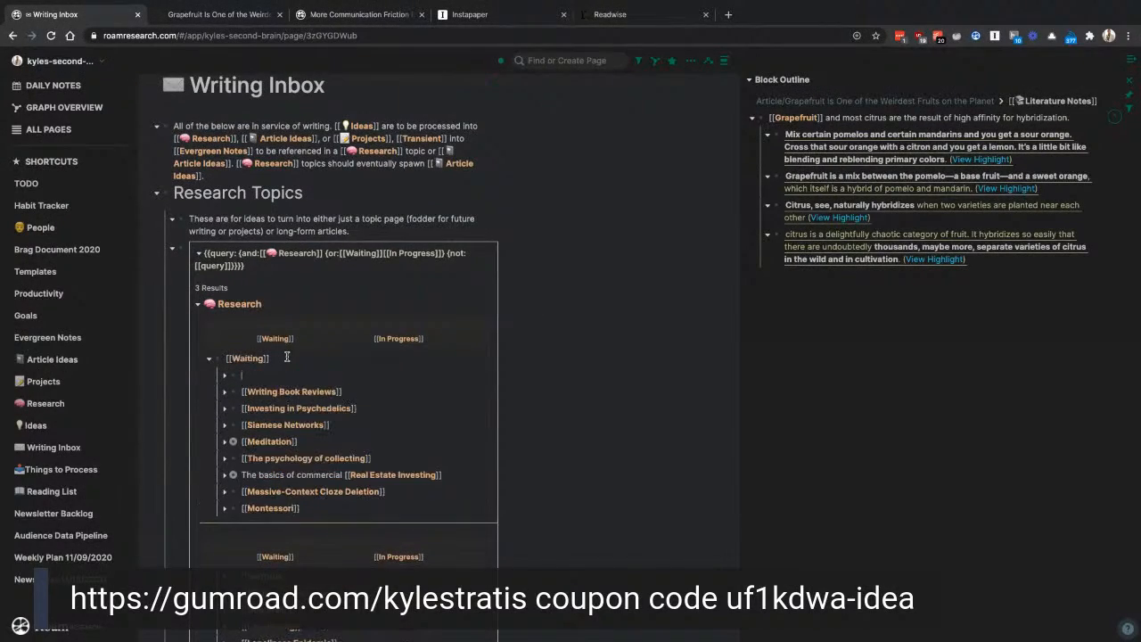
pyautogui.hotkey('ctrl', 'v')
pyautogui.click(558, 341)
# Step: Open the Early Settlement of Florida page with its linked references to inspect them, and return to the Writing Inbox
pyautogui.keyDown('shift'); pyautogui.click(303, 378); pyautogui.keyUp('shift')
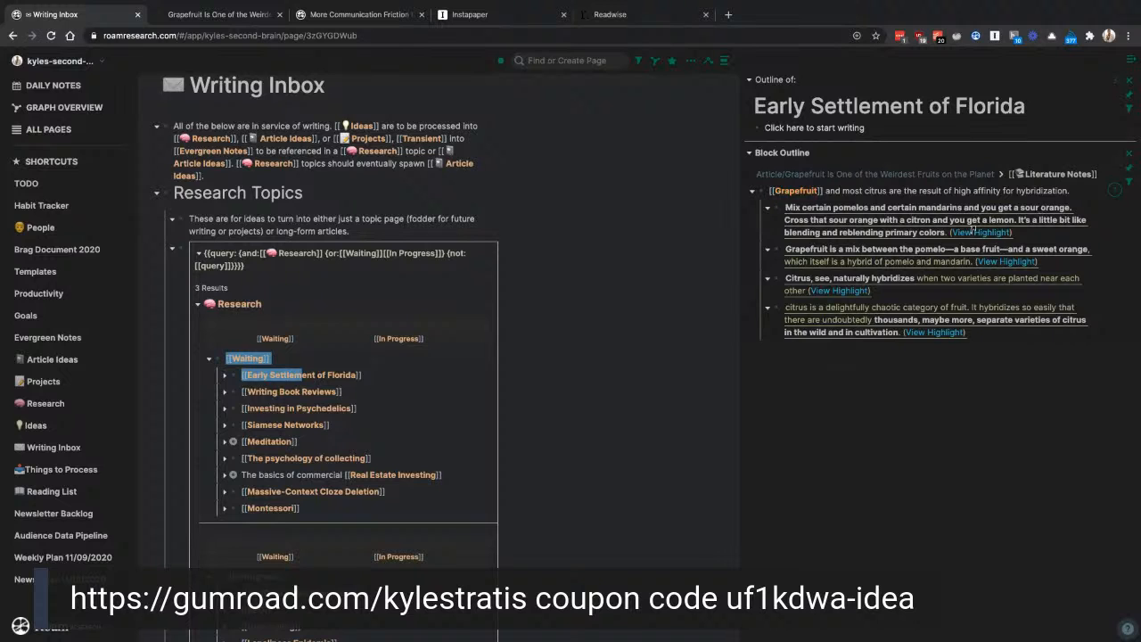
pyautogui.click(1114, 80)
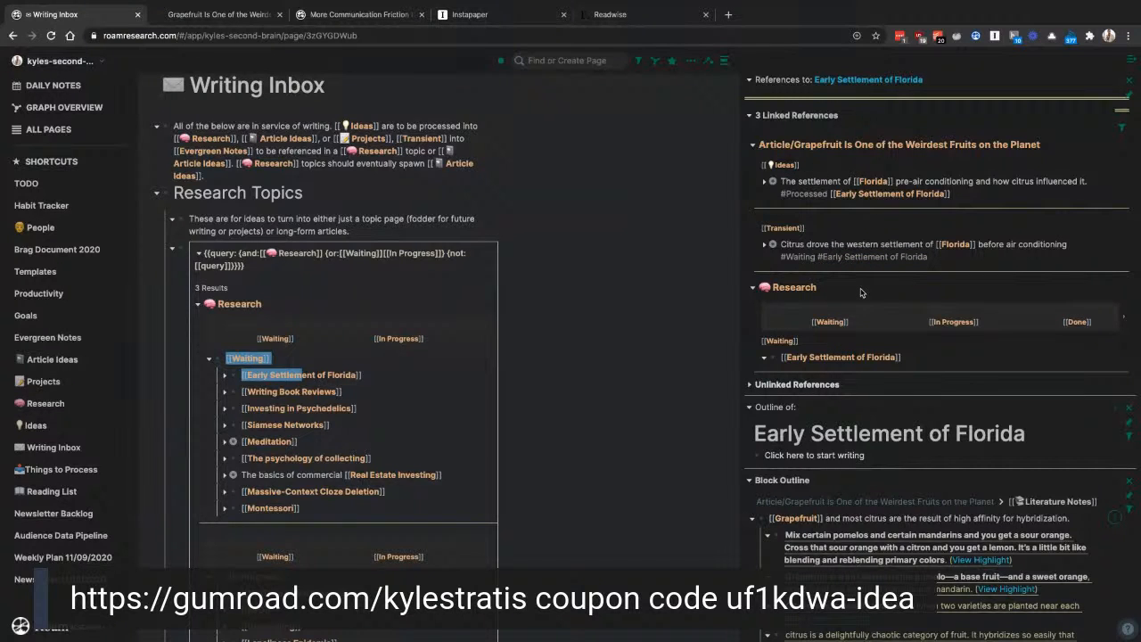
pyautogui.click(810, 358)
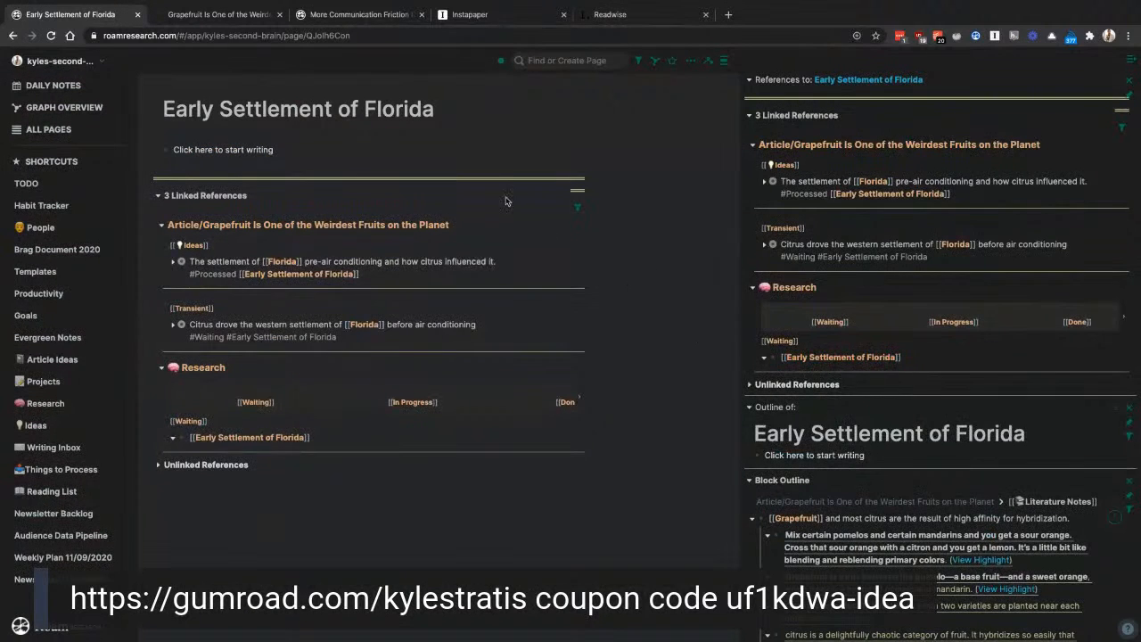
pyautogui.click(11, 38)
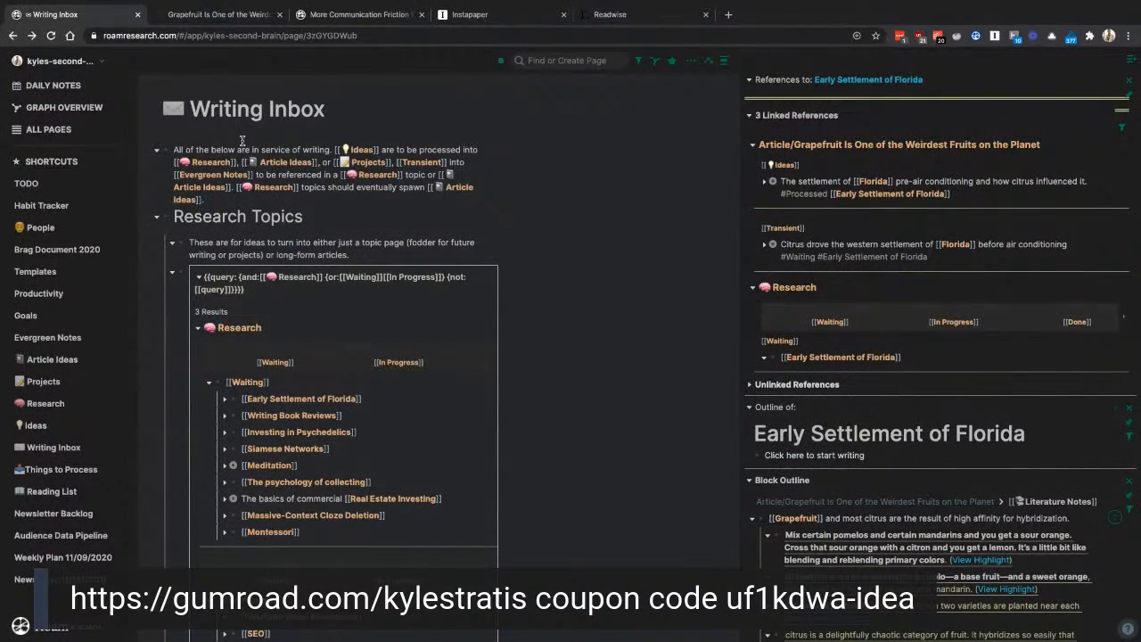
# Step: Look through the waiting entries in the Ideas query and examine the Raindrop.io review idea
pyautogui.scroll(-15, 241, 141)
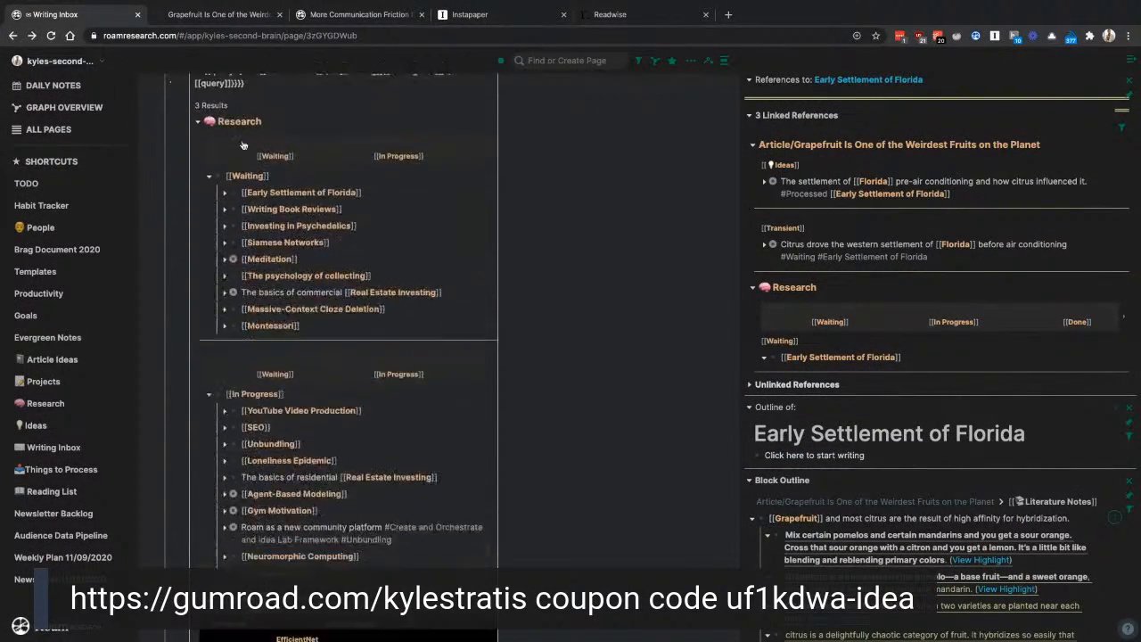
pyautogui.scroll(-15, 242, 141)
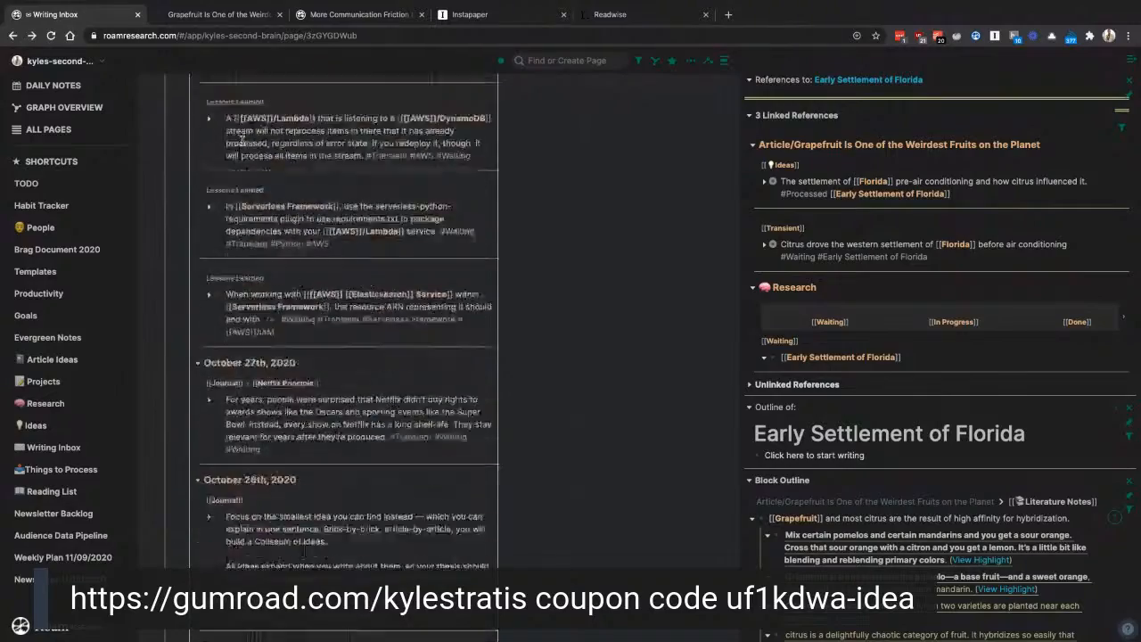
pyautogui.scroll(-10, 241, 141)
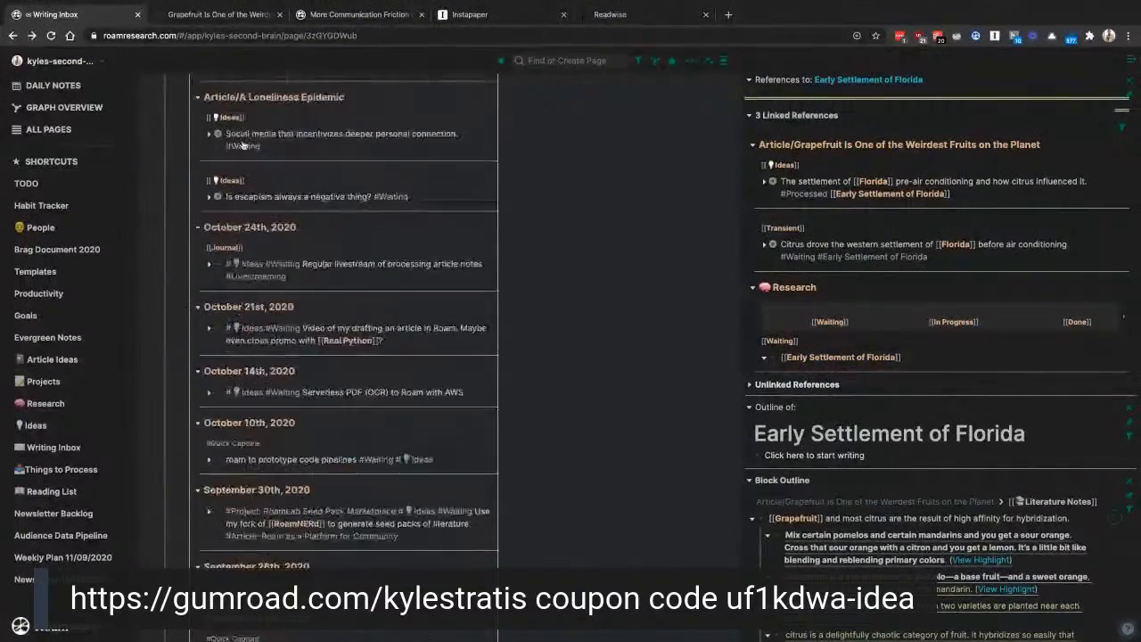
pyautogui.scroll(-3, 258, 443)
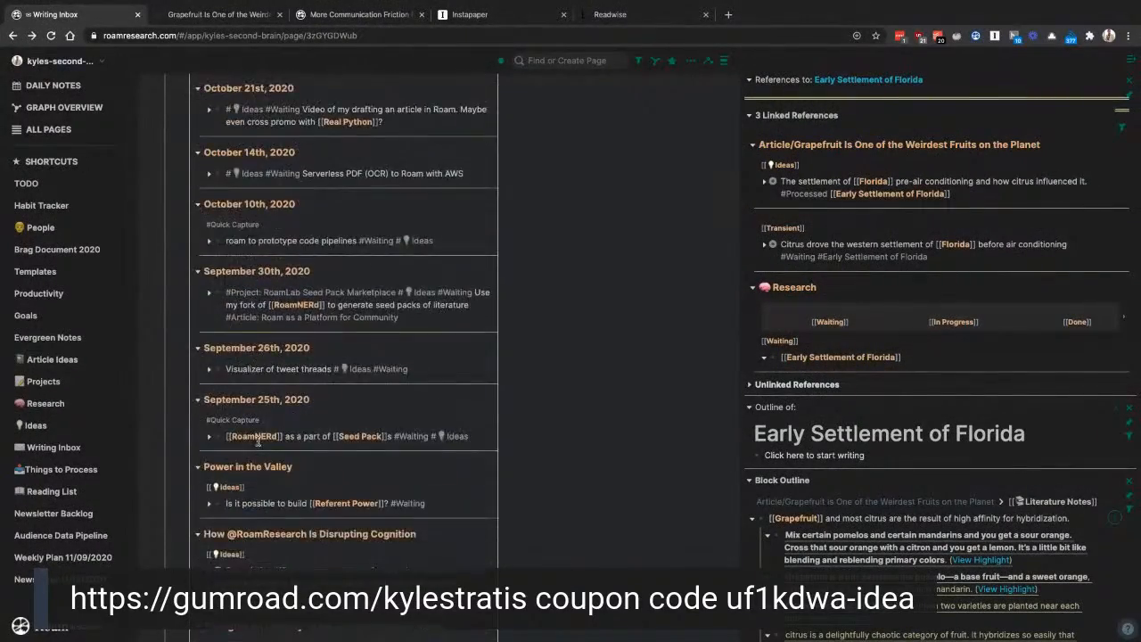
pyautogui.scroll(2, 259, 441)
pyautogui.scroll(10, 259, 441)
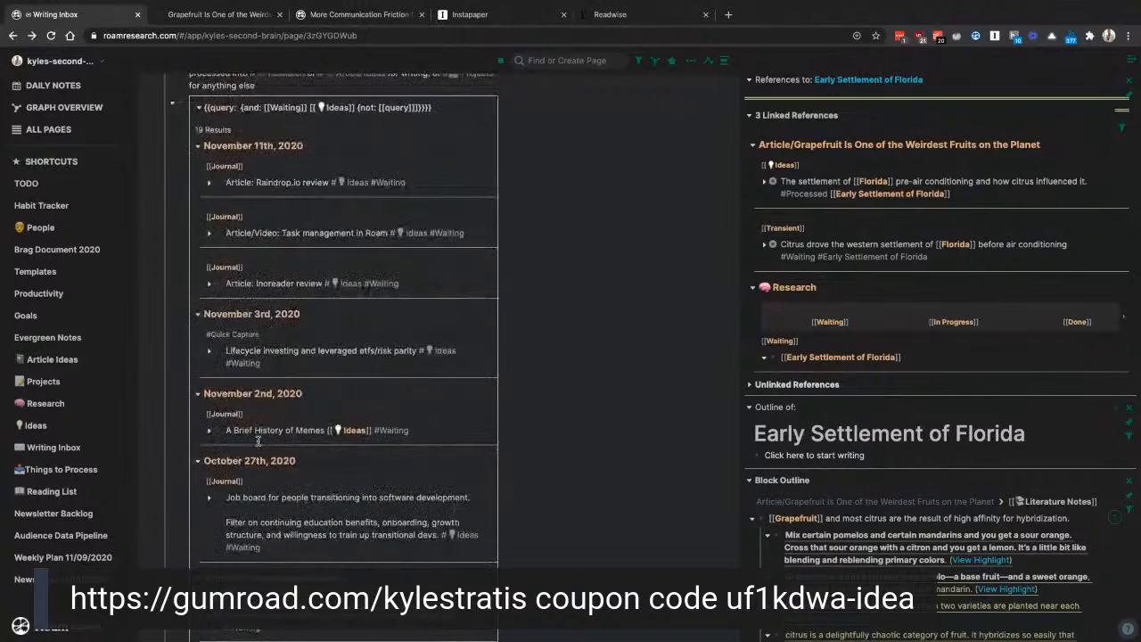
pyautogui.scroll(1, 318, 331)
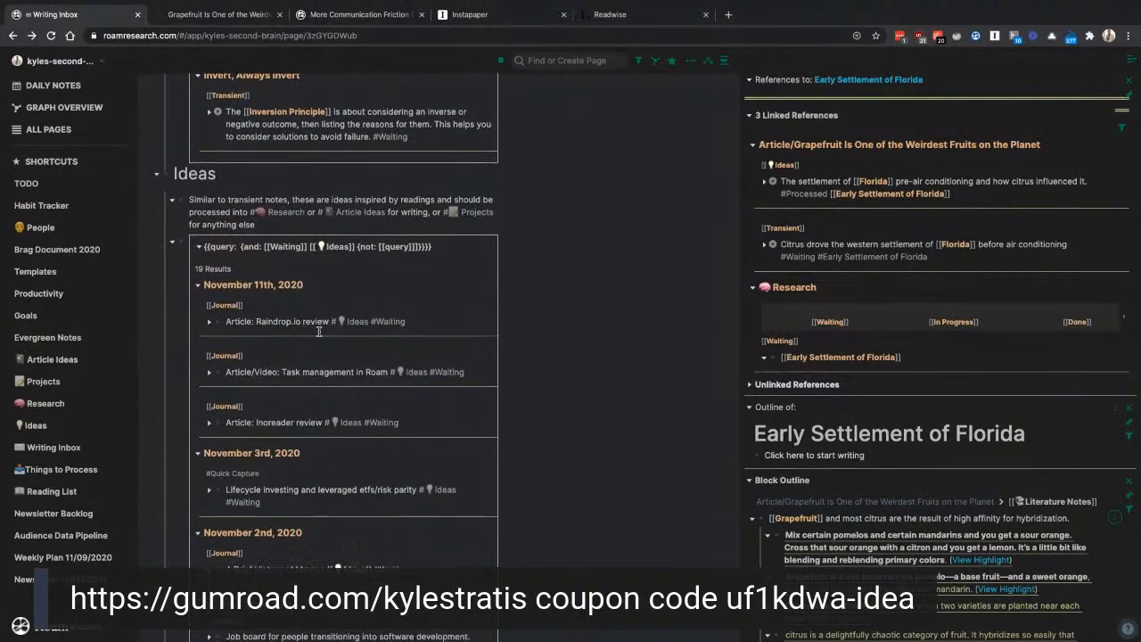
pyautogui.doubleClick(272, 321)
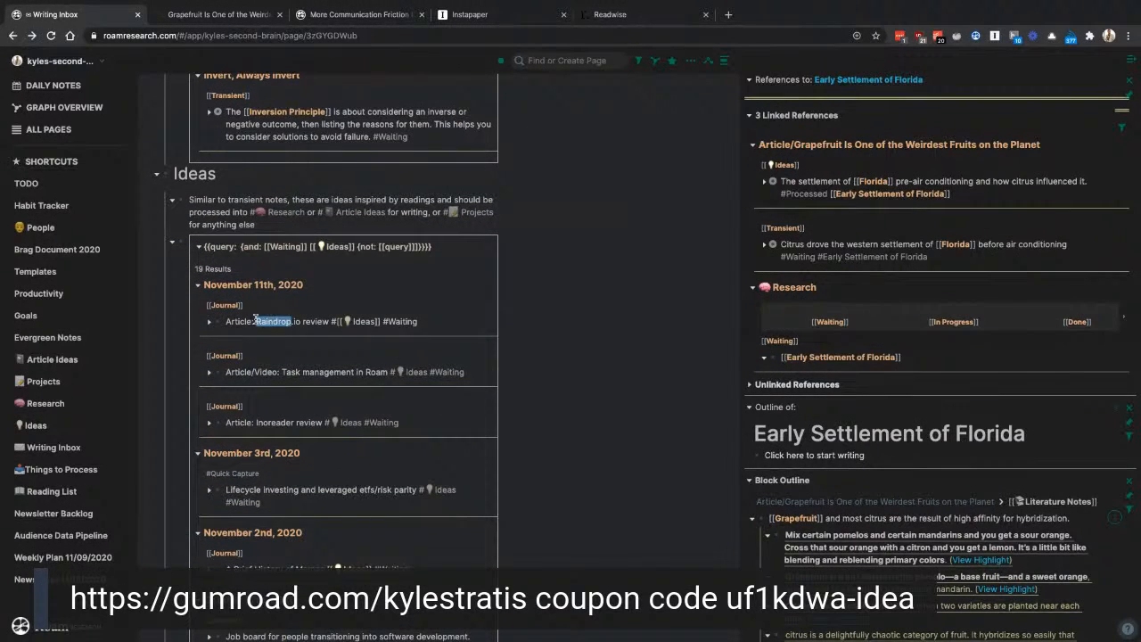
pyautogui.doubleClick(242, 322)
pyautogui.click(263, 322)
# Step: Copy the block reference of the Raindrop.io review idea in the Ideas query
pyautogui.click(564, 61)
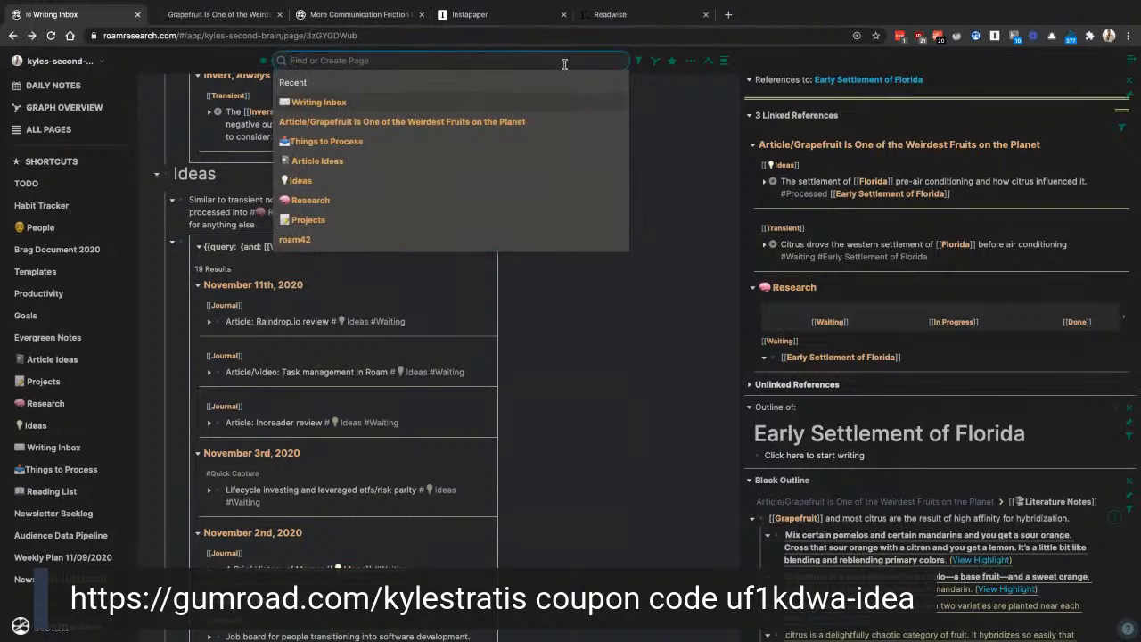
pyautogui.rightClick(223, 332)
pyautogui.click(224, 332)
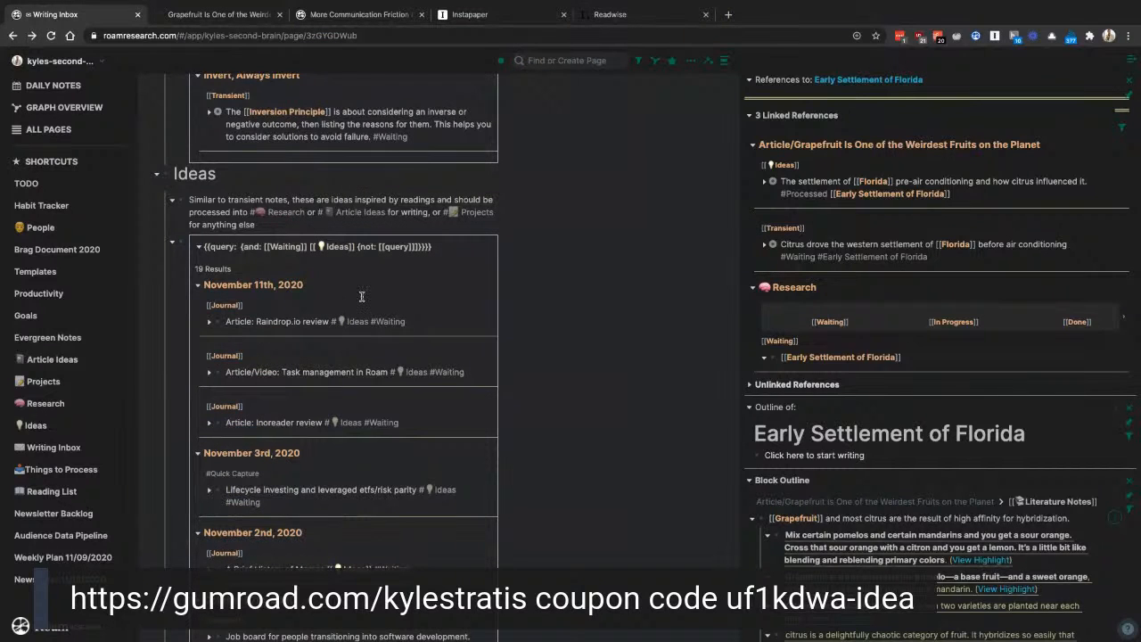
# Step: Create a new page named Article/Raindrop.io Review
pyautogui.click(533, 63)
pyautogui.write('Article/')
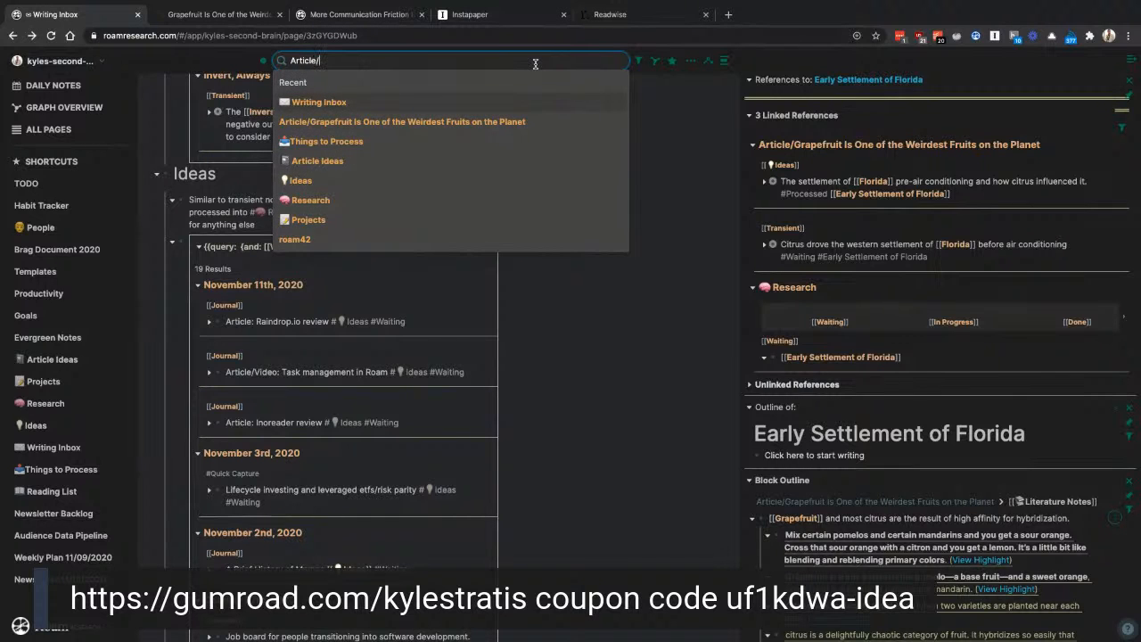
pyautogui.write('R')
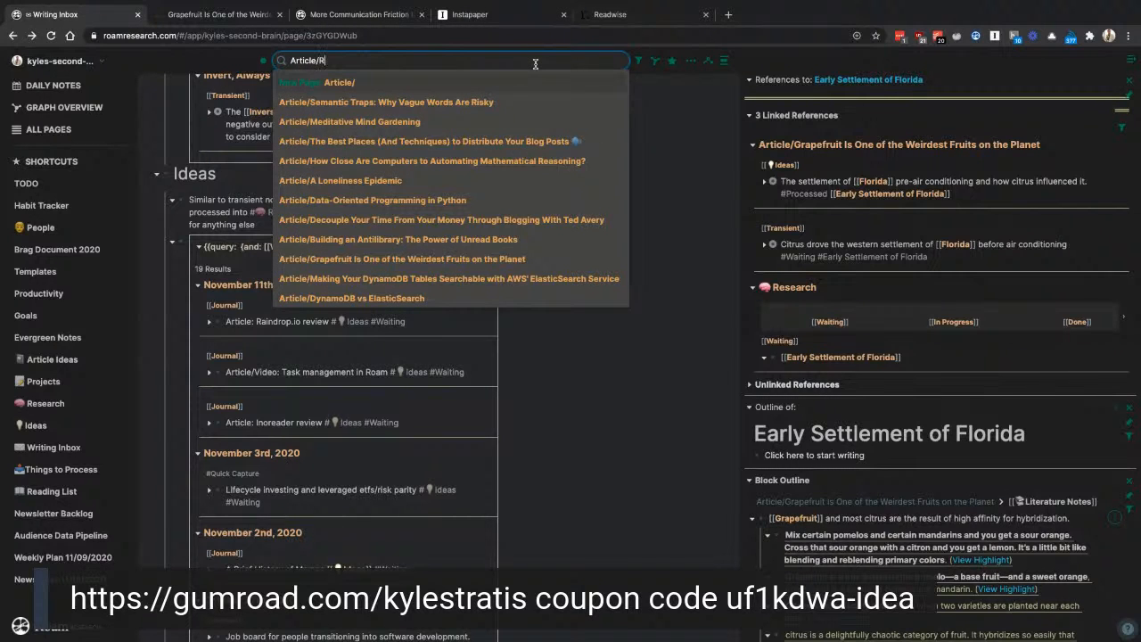
pyautogui.write('aindrop.io Review')
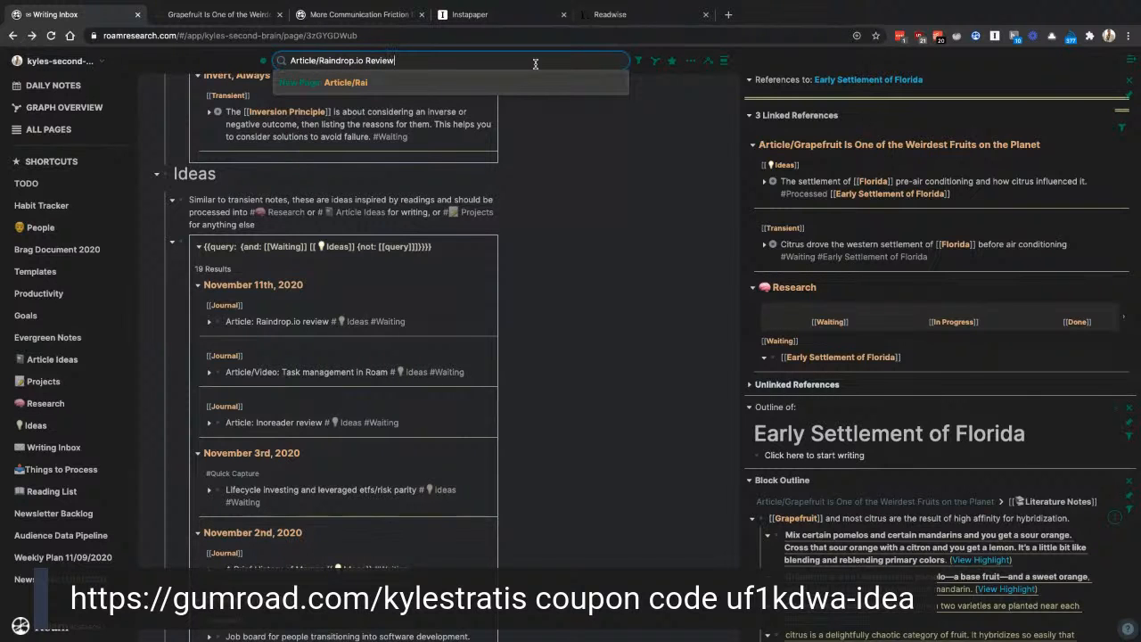
pyautogui.press('Return')
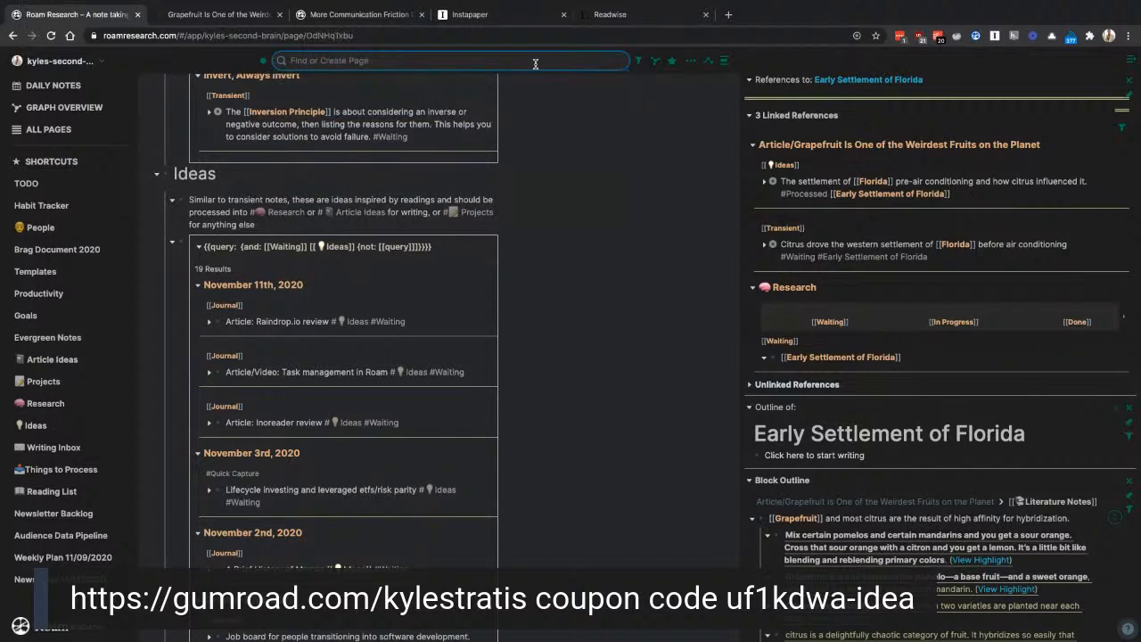
pyautogui.click(207, 151)
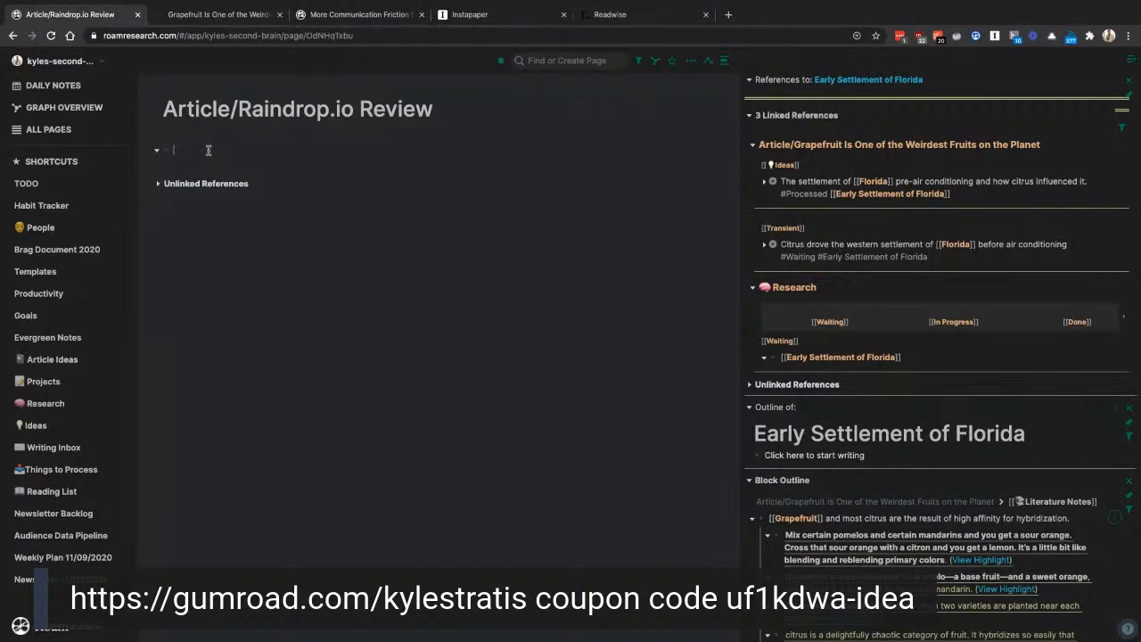
pyautogui.write('ra')
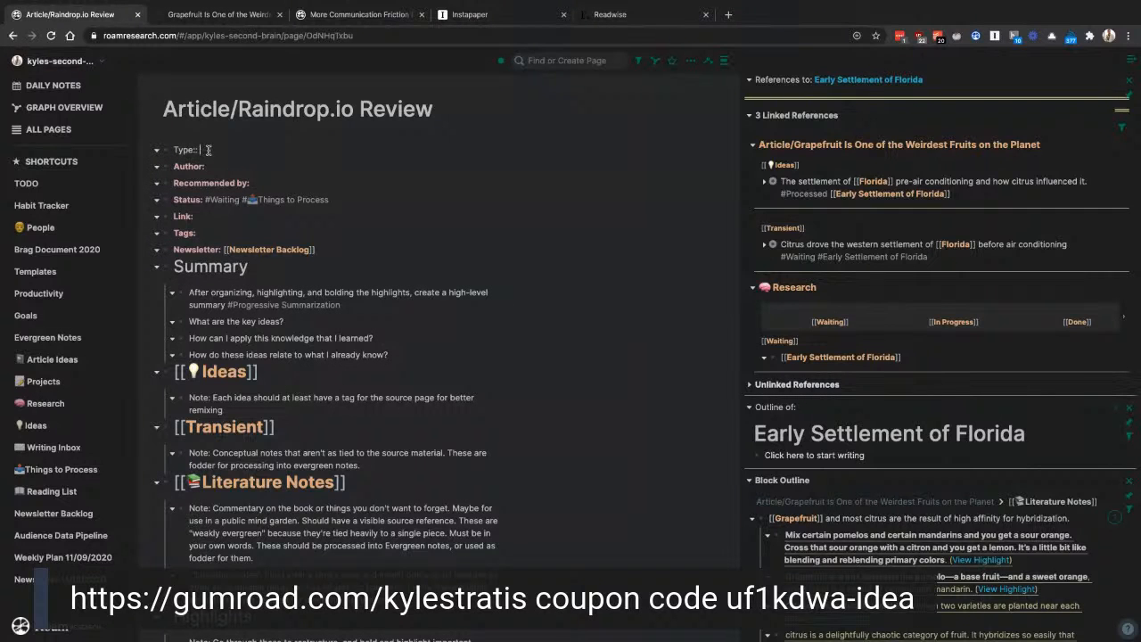
pyautogui.scroll(-3, 271, 311)
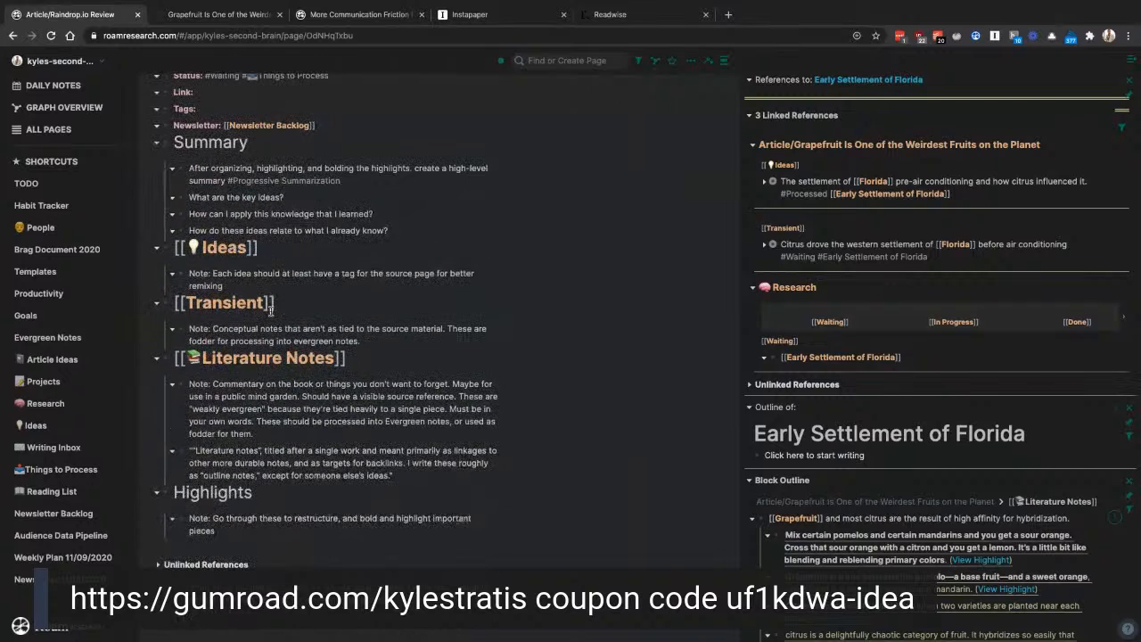
pyautogui.press('super+z')
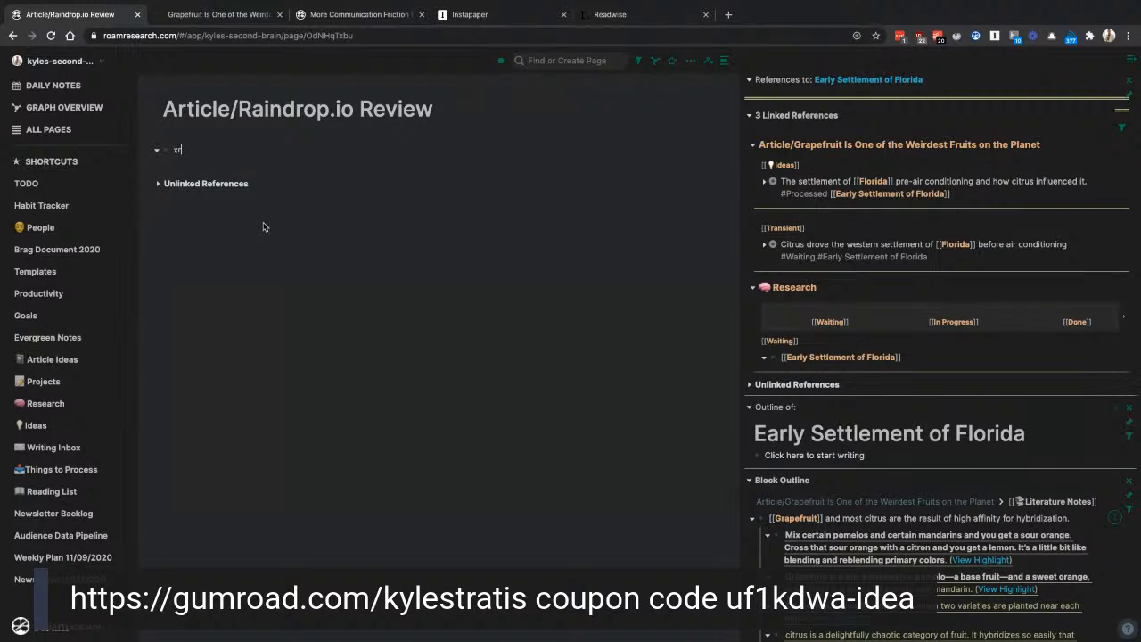
# Step: Insert the article-writing template with status #Waiting #Article Ideas, Resources, Plan, Keywords and Outline into the empty Article/Raindrop.io Review page
pyautogui.write('ags::')
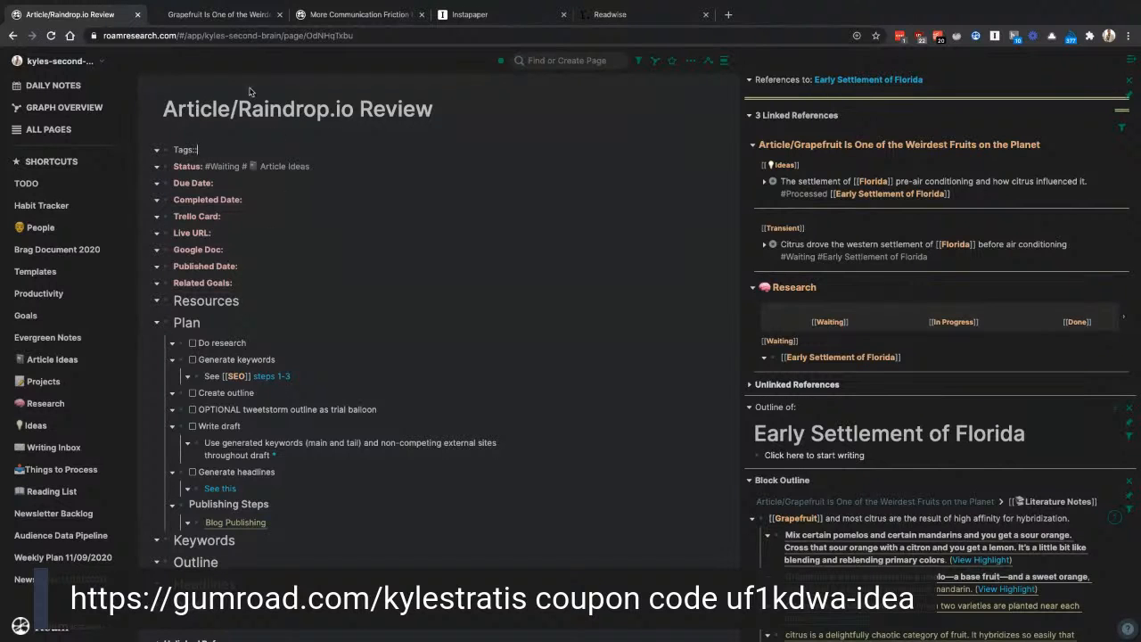
pyautogui.click(243, 215)
pyautogui.hotkey('ctrl', 'a')
pyautogui.click(335, 163)
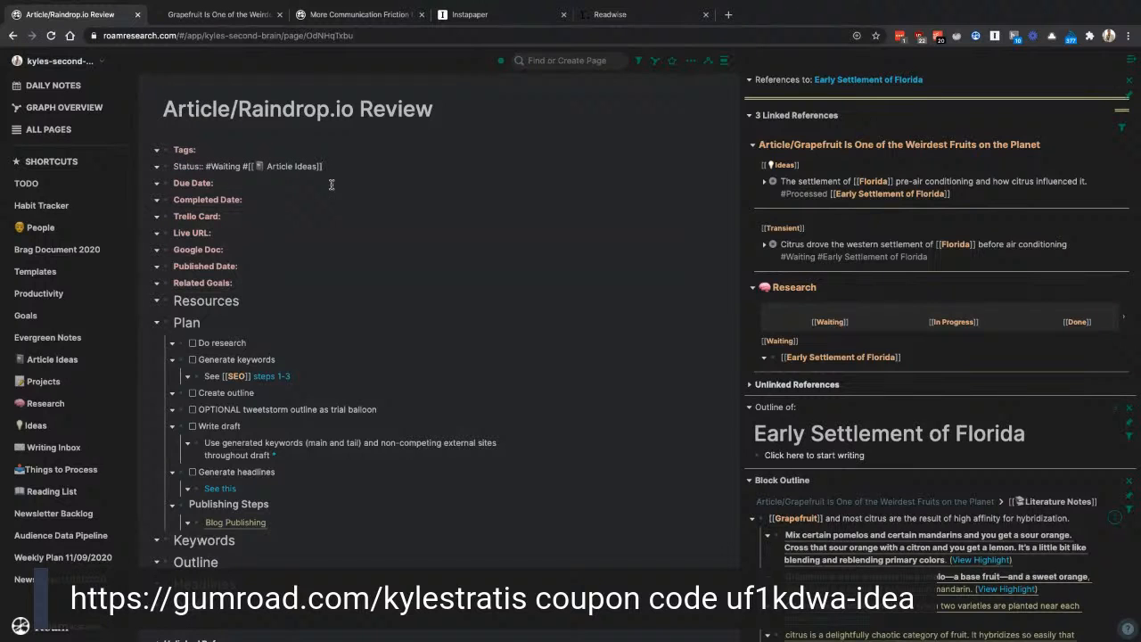
# Step: Paste the copied Raindrop.io review idea reference below Related Goals and nest it under the Resources heading
pyautogui.scroll(-1, 270, 428)
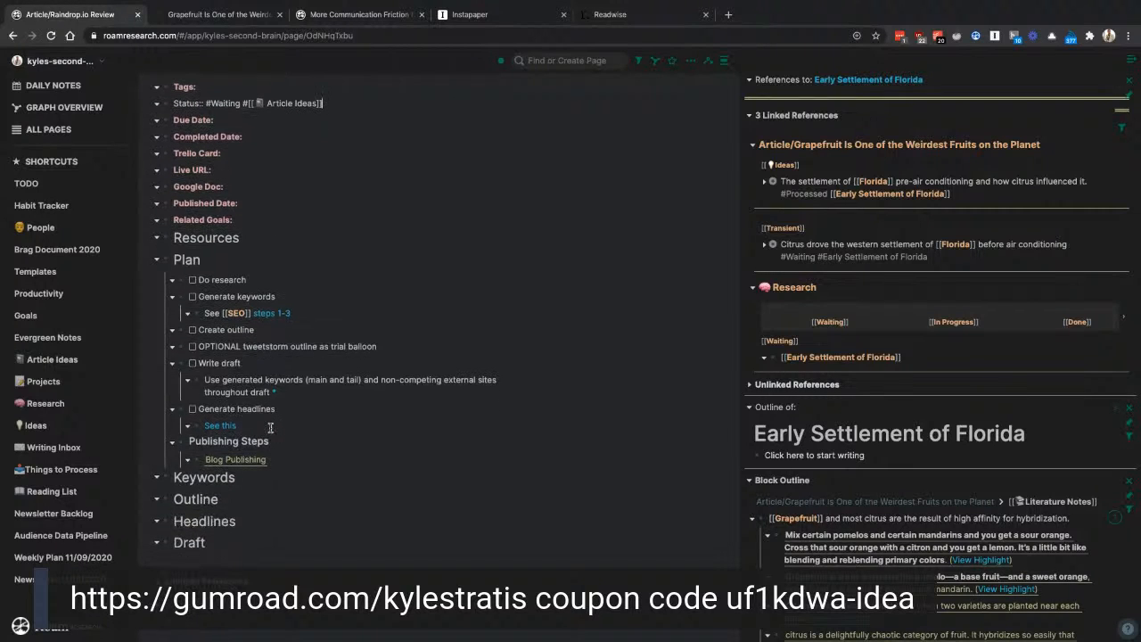
pyautogui.click(278, 206)
pyautogui.click(276, 215)
pyautogui.press('Return')
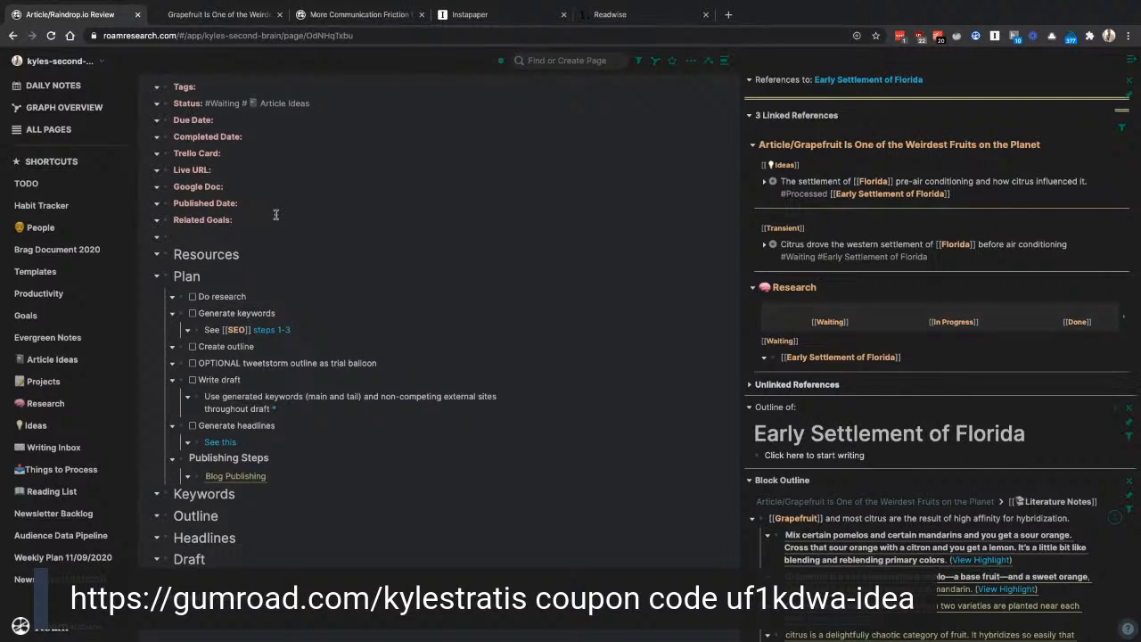
pyautogui.press('super+v')
pyautogui.click(401, 168)
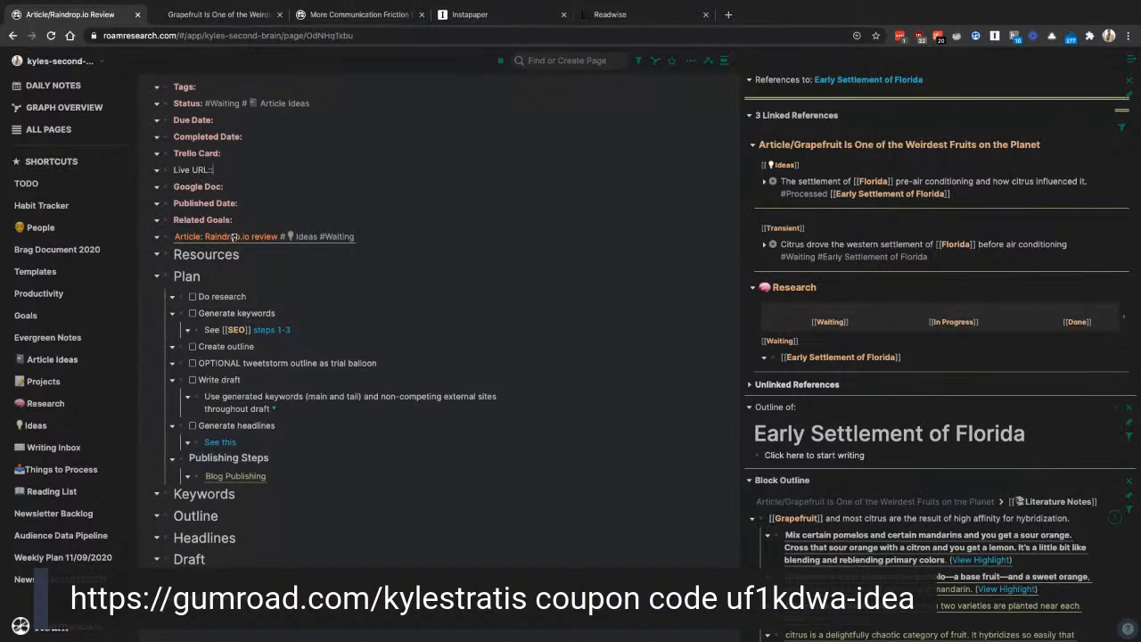
pyautogui.moveTo(169, 239); pyautogui.dragTo(184, 268)
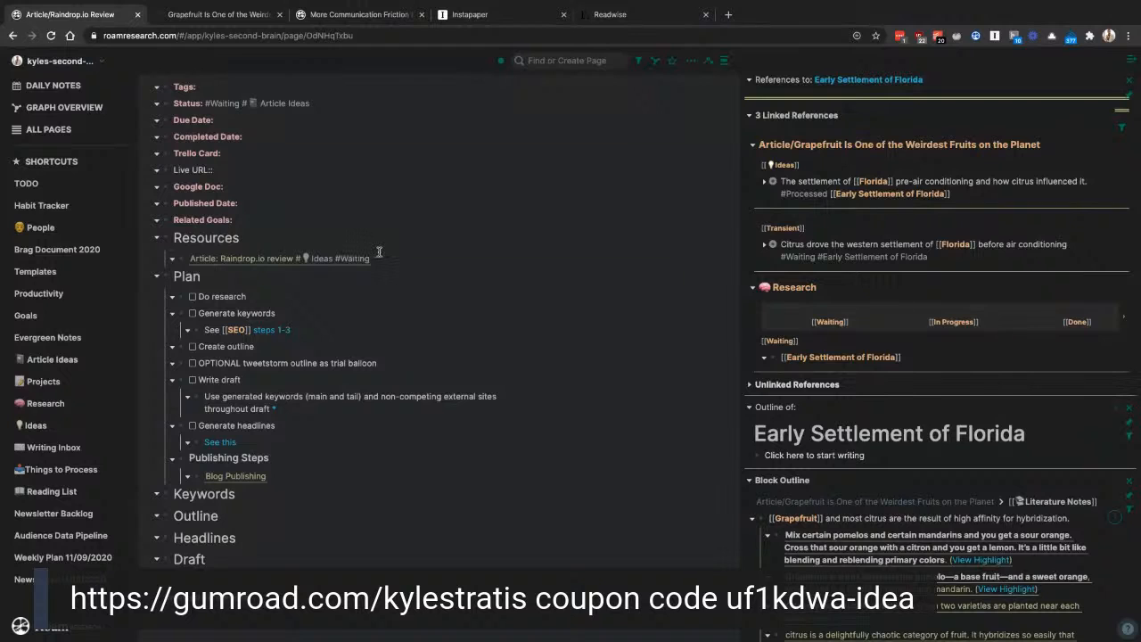
pyautogui.scroll(1, 311, 193)
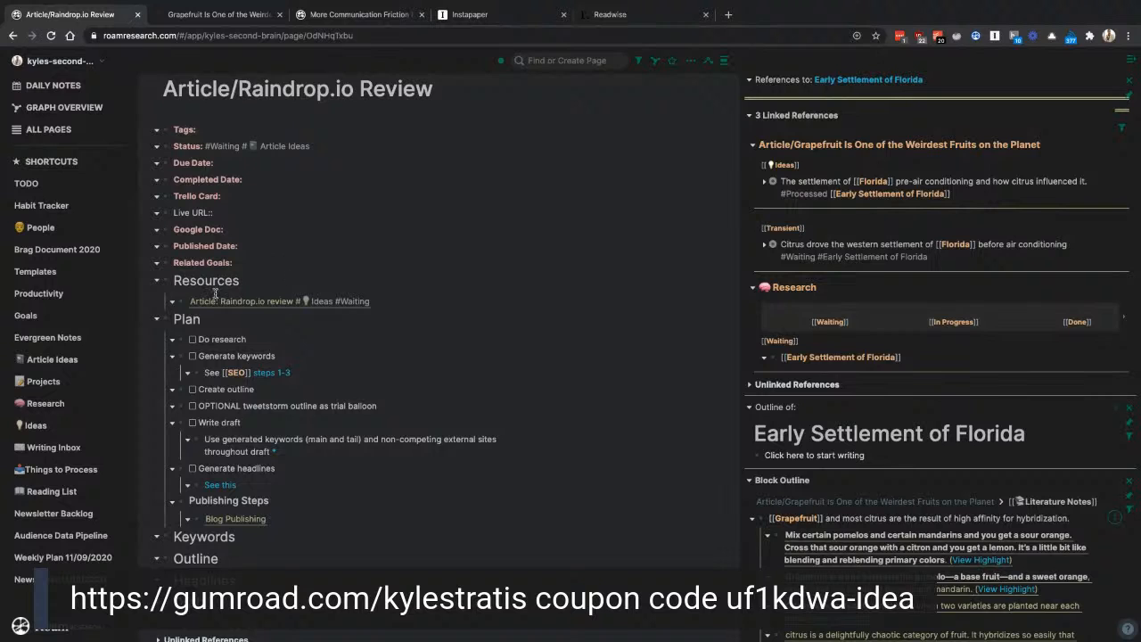
# Step: Open the Article Ideas page and check the Waiting column for the Article/Raindrop.io Review entry
pyautogui.click(72, 359)
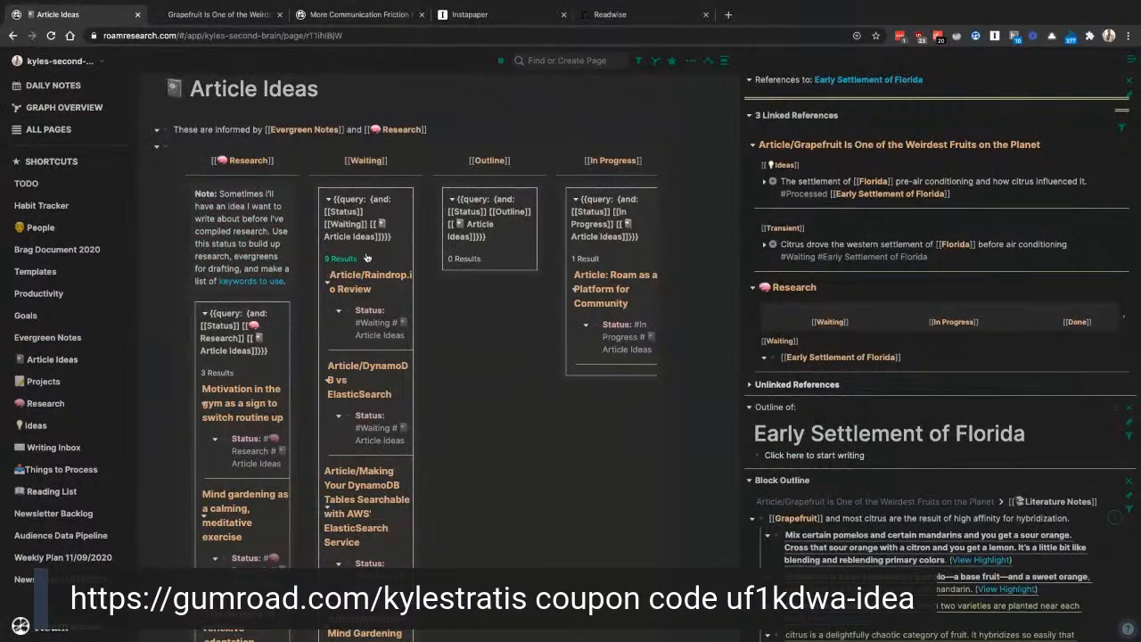
pyautogui.scroll(-1, 367, 258)
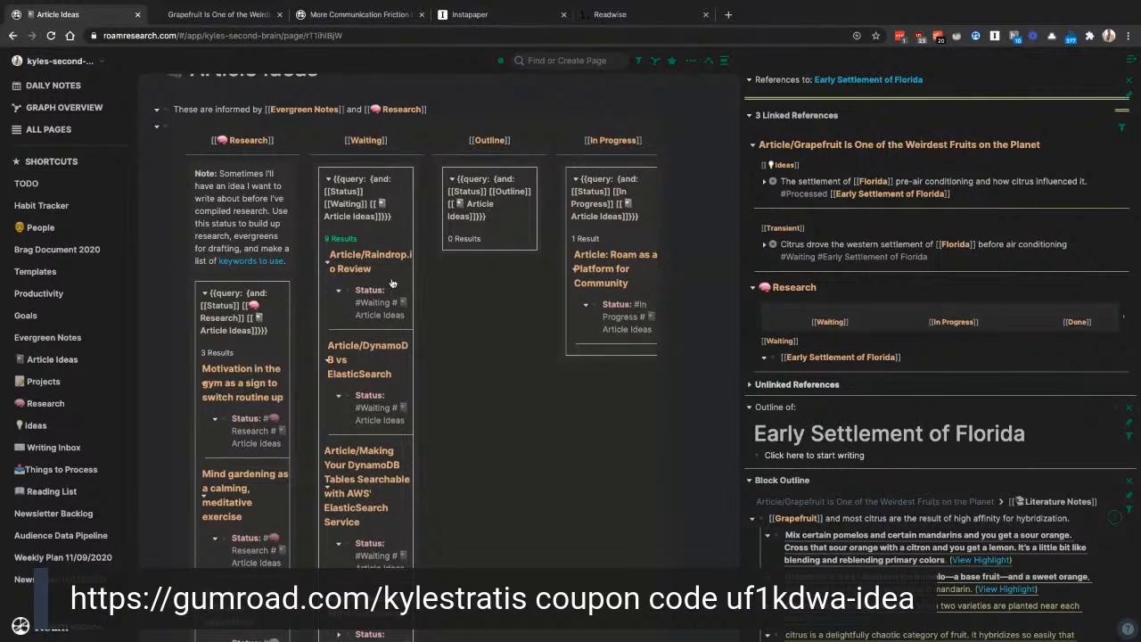
pyautogui.scroll(1, 355, 284)
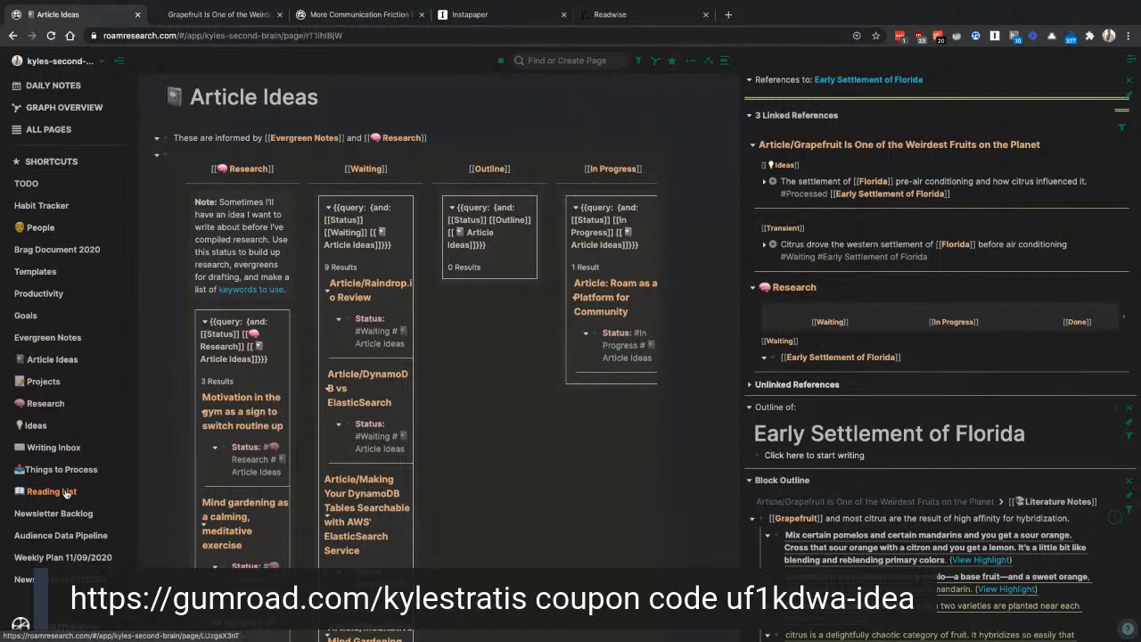
# Step: In the Writing Inbox's Ideas query, change the Raindrop.io review idea's tag from #Waiting to #Processed
pyautogui.click(62, 448)
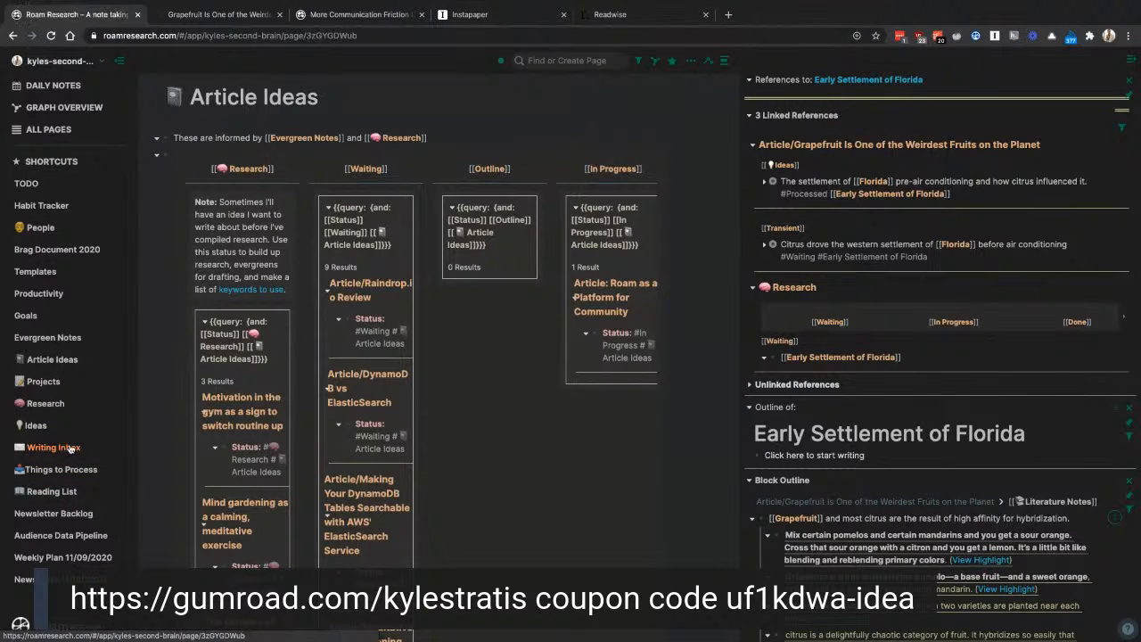
pyautogui.scroll(-10, 321, 424)
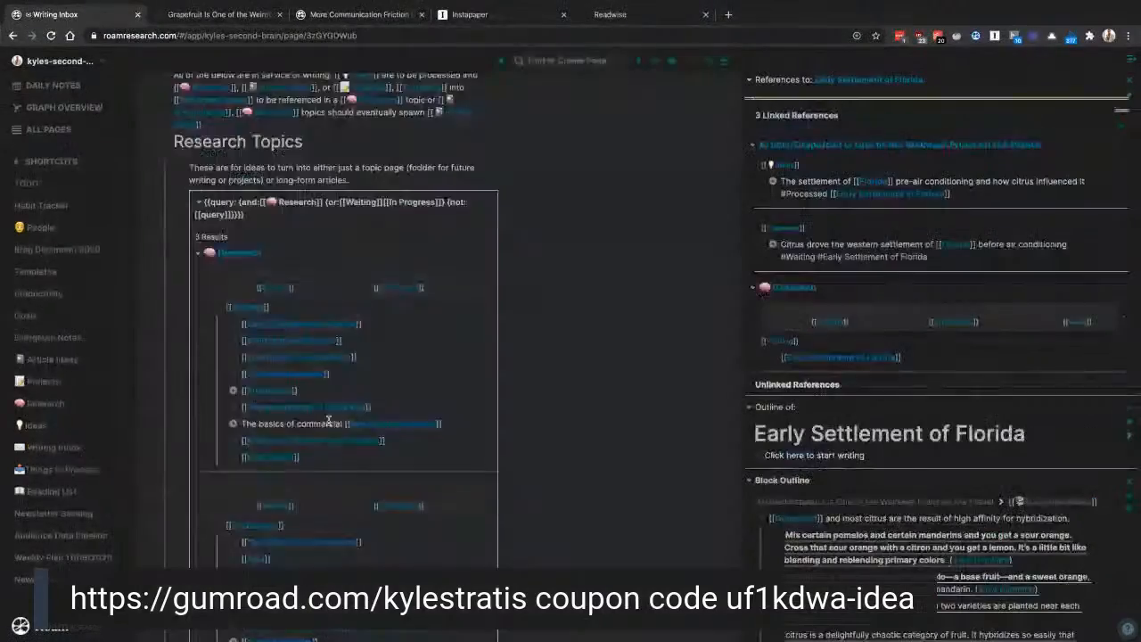
pyautogui.scroll(-15, 328, 420)
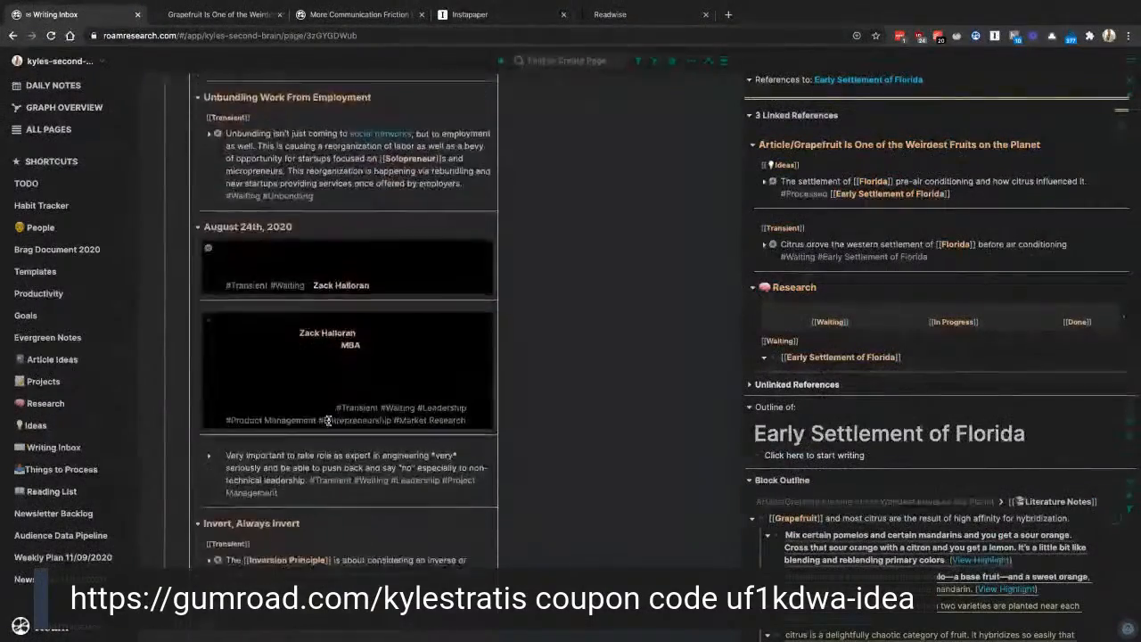
pyautogui.click(409, 428)
pyautogui.doubleClick(404, 426)
pyautogui.write('Processed')
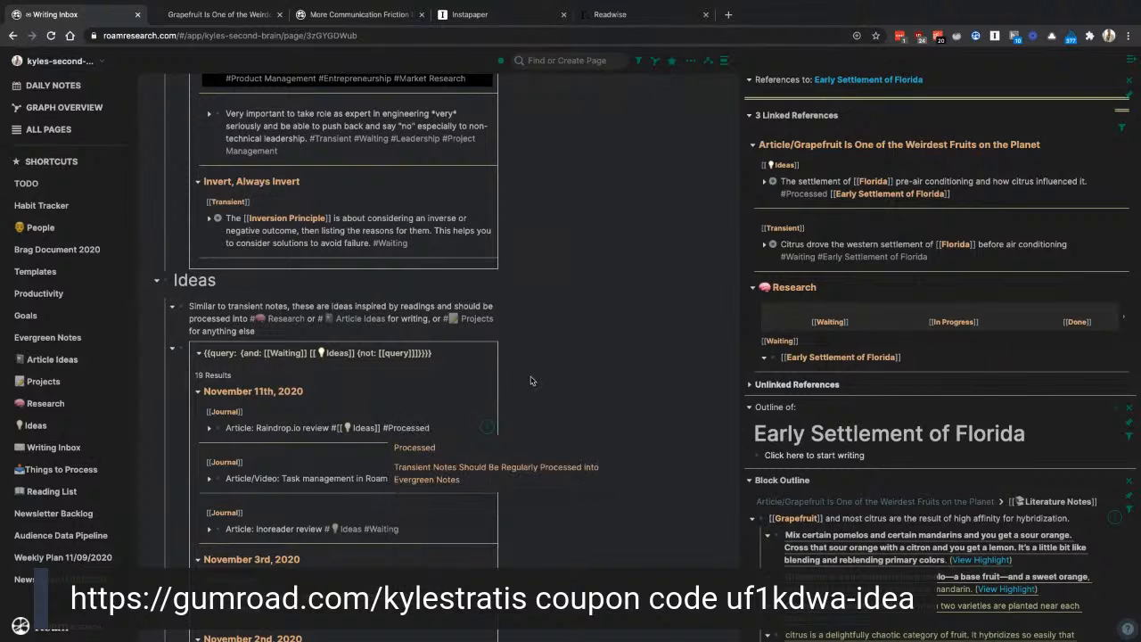
pyautogui.click(589, 362)
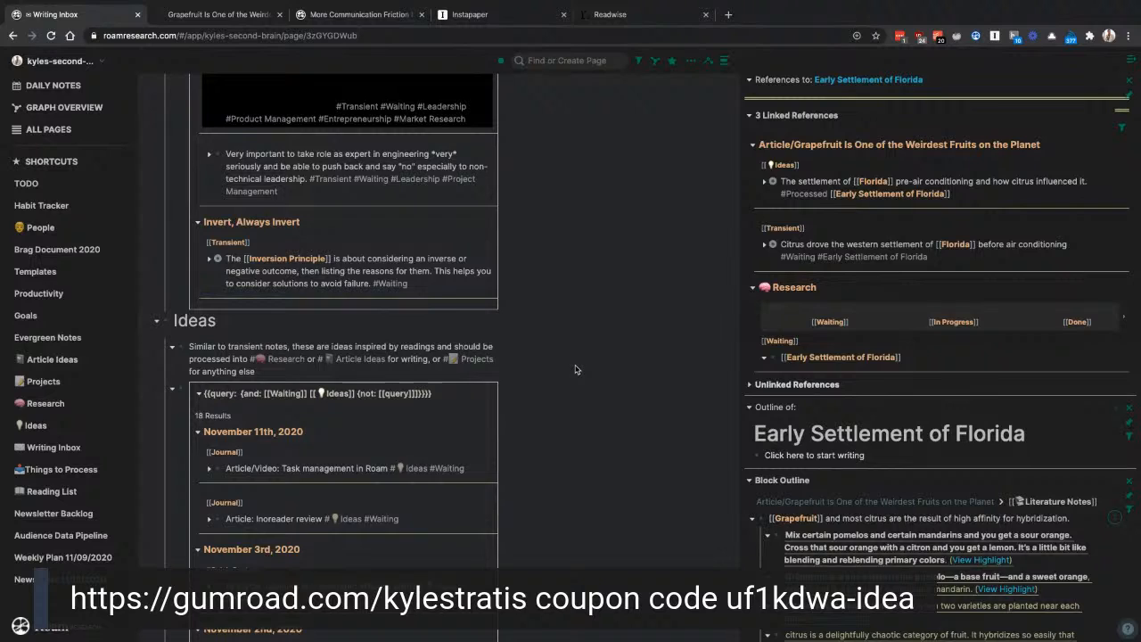
# Step: Look back through the waiting notes to the start of the Transient Notes query in the Writing Inbox
pyautogui.scroll(3, 575, 369)
pyautogui.scroll(4, 575, 370)
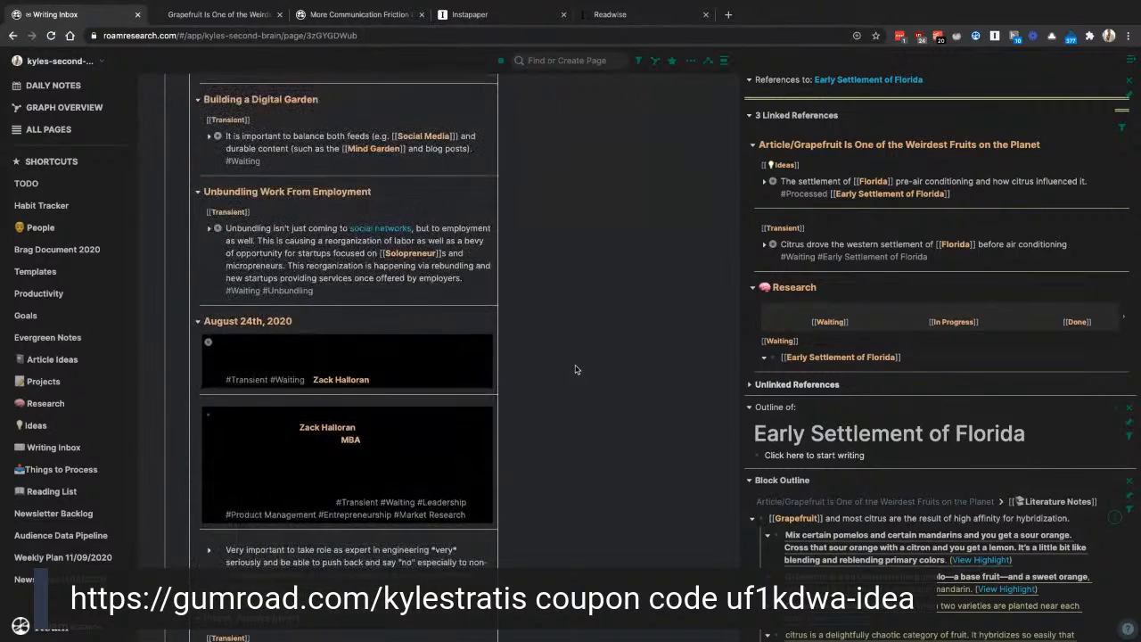
pyautogui.scroll(6, 575, 369)
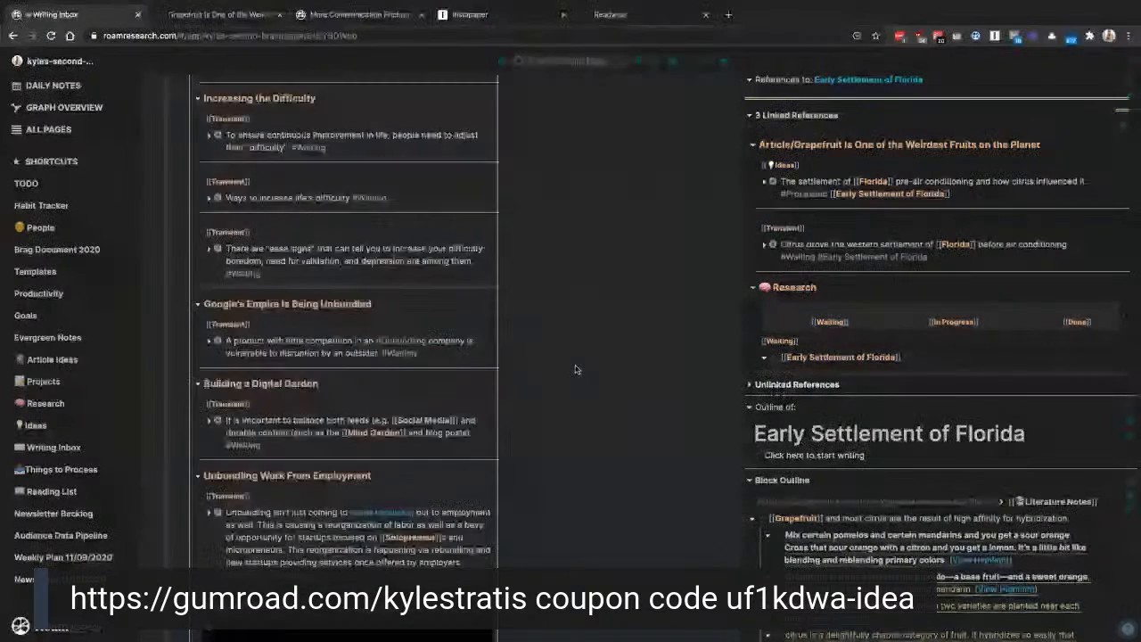
pyautogui.scroll(8, 575, 369)
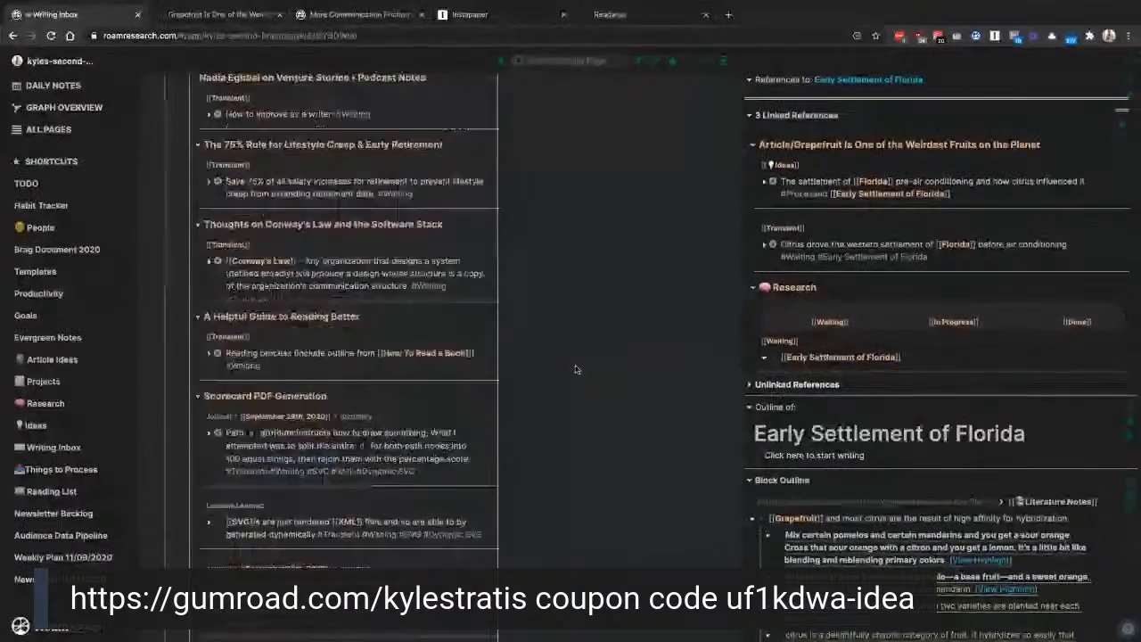
pyautogui.scroll(-1, 575, 369)
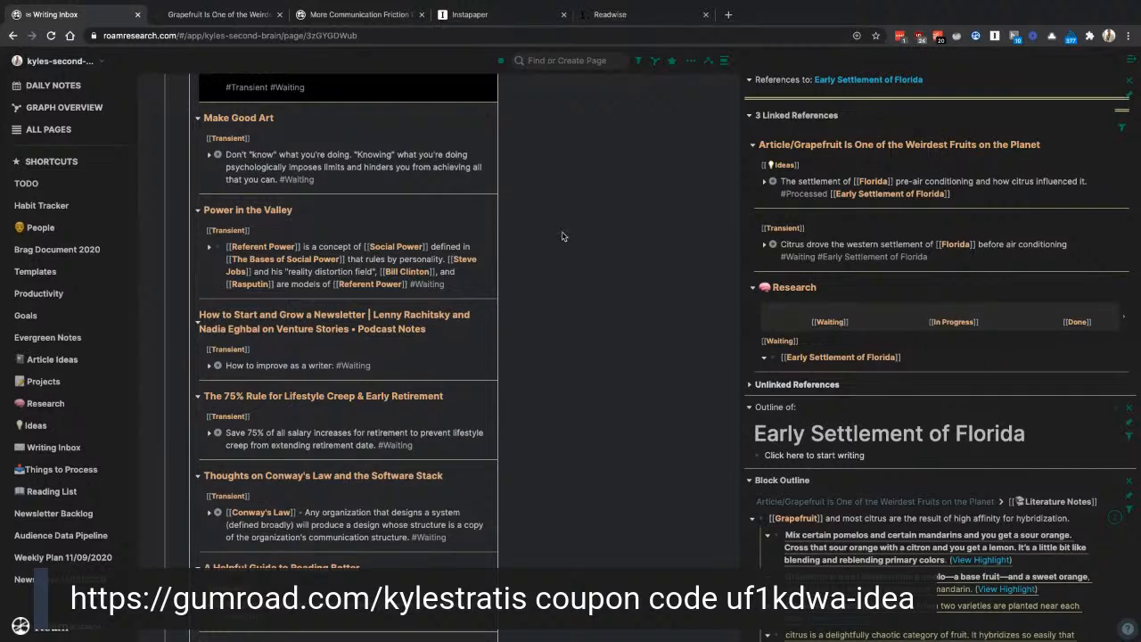
pyautogui.scroll(-1, 565, 237)
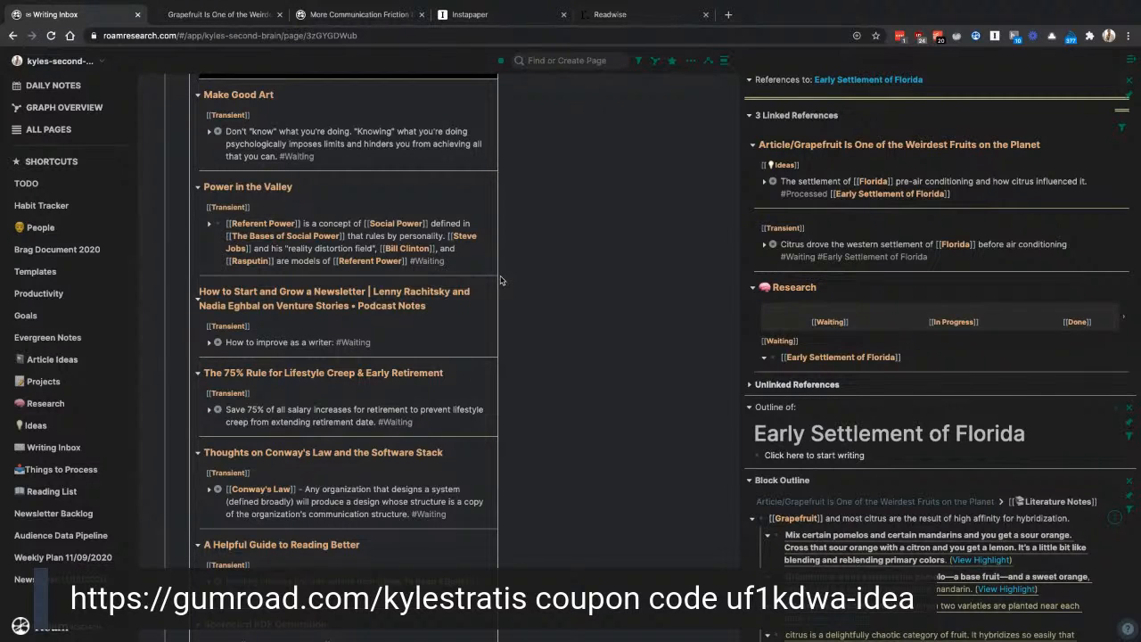
pyautogui.scroll(15, 396, 408)
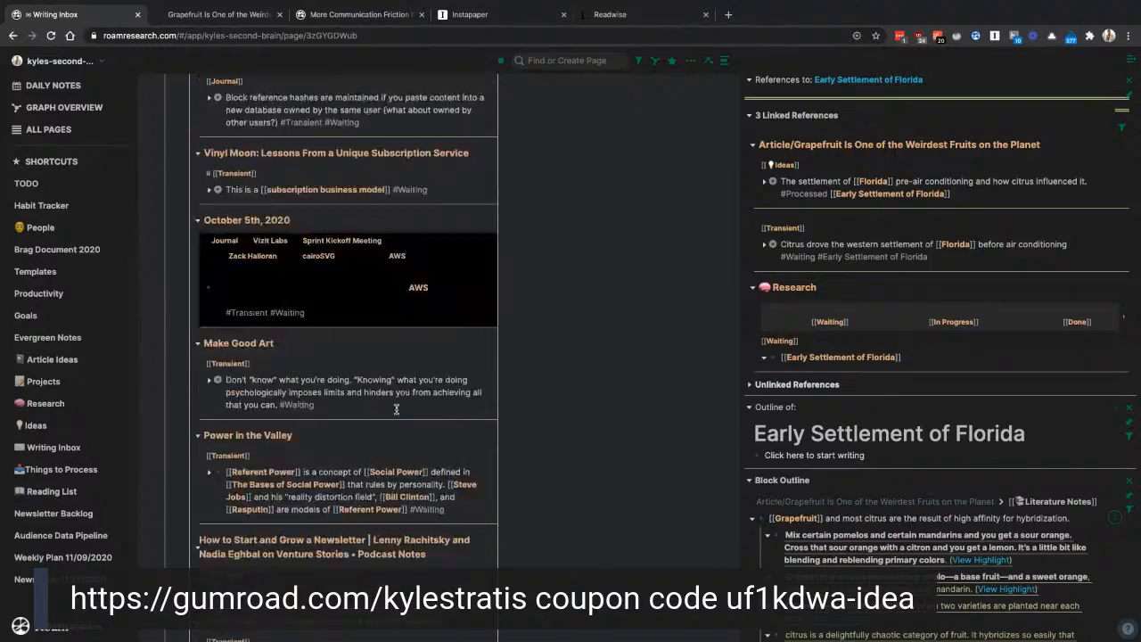
pyautogui.scroll(-2, 395, 409)
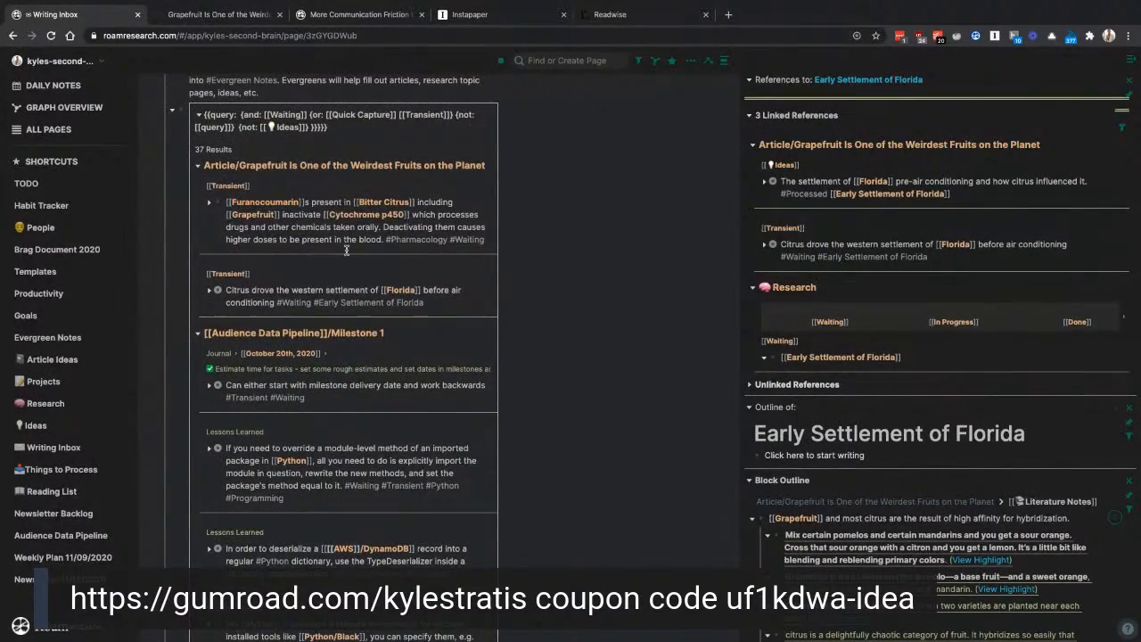
# Step: Review the first waiting transient notes, from the Grapefruit article through the Audience Data Pipeline/Milestone 1 lessons learned
pyautogui.scroll(1, 373, 258)
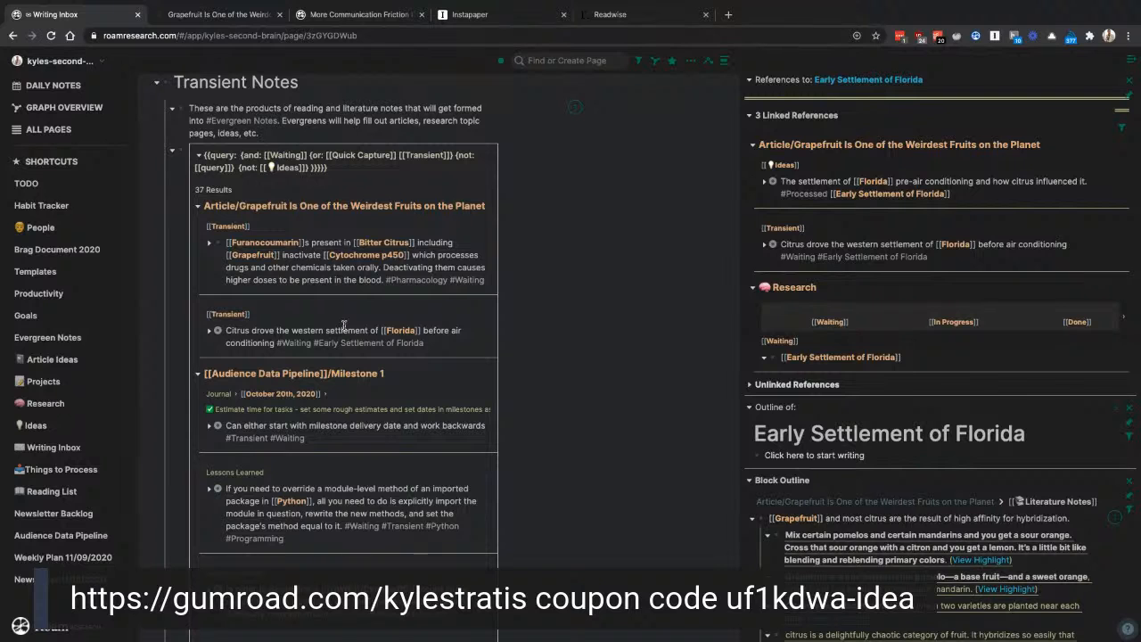
pyautogui.scroll(-3, 344, 327)
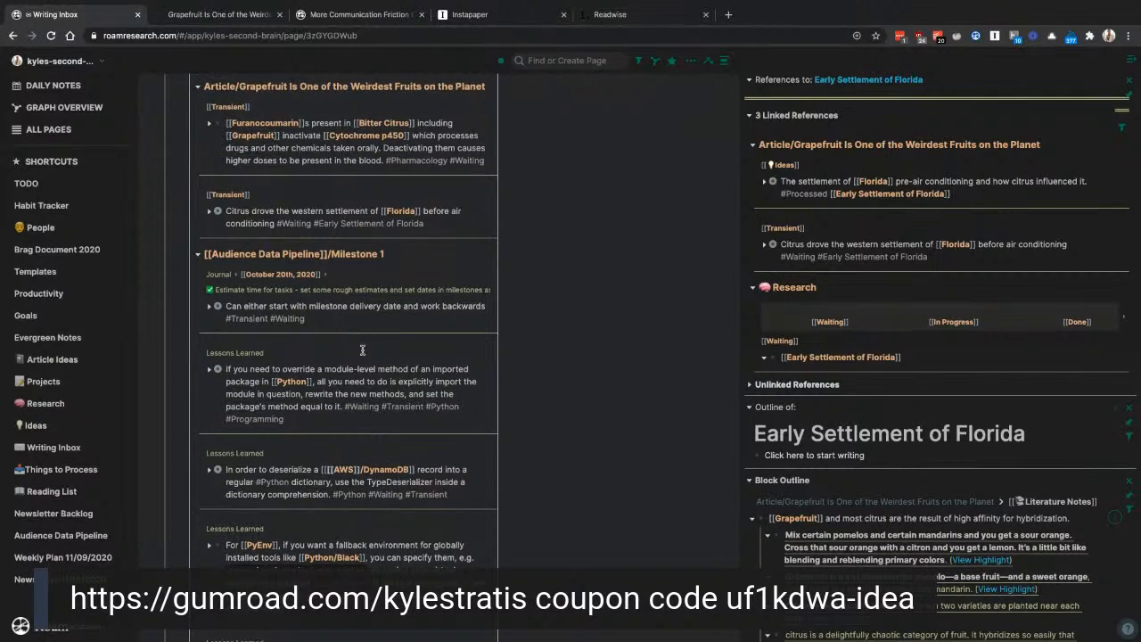
pyautogui.scroll(1, 357, 431)
pyautogui.scroll(-5, 358, 432)
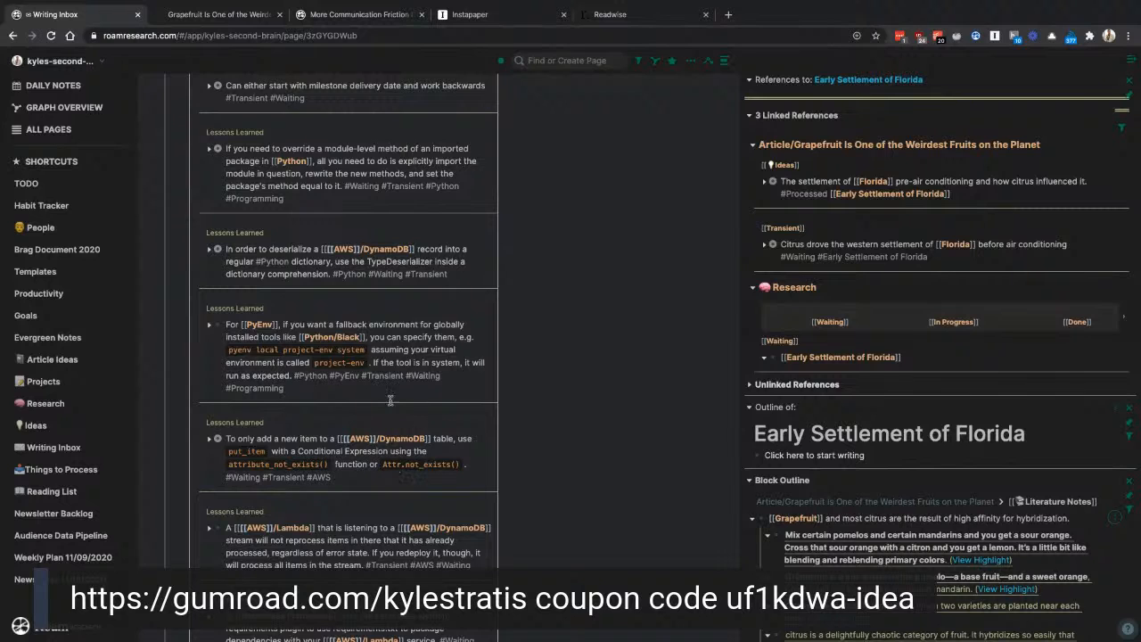
pyautogui.scroll(-6, 417, 348)
pyautogui.scroll(3, 419, 349)
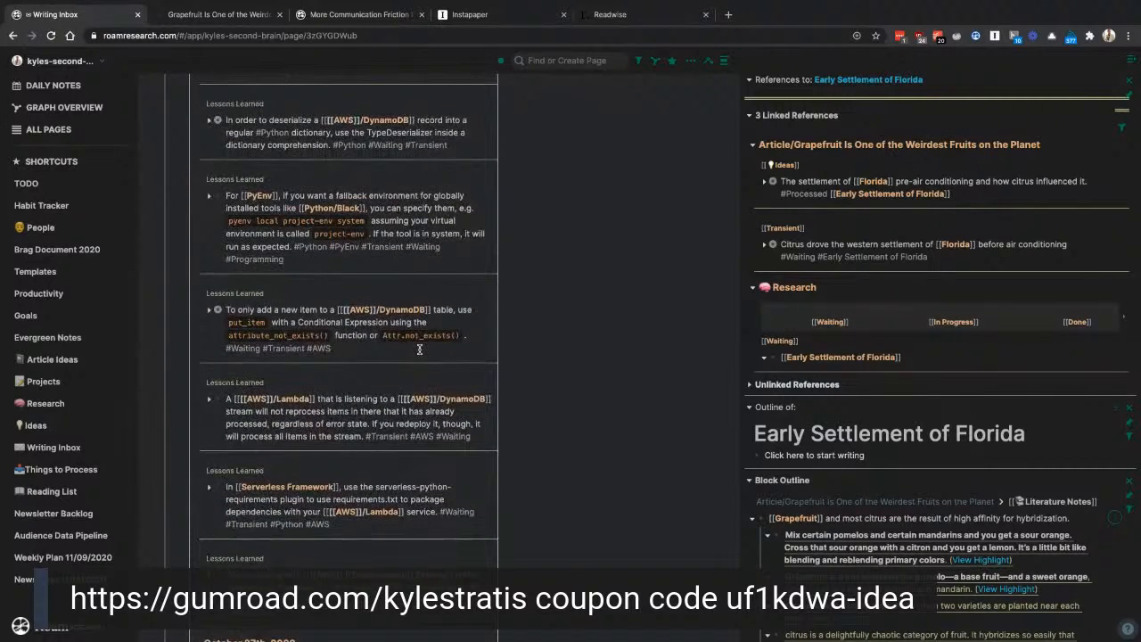
pyautogui.scroll(1, 419, 348)
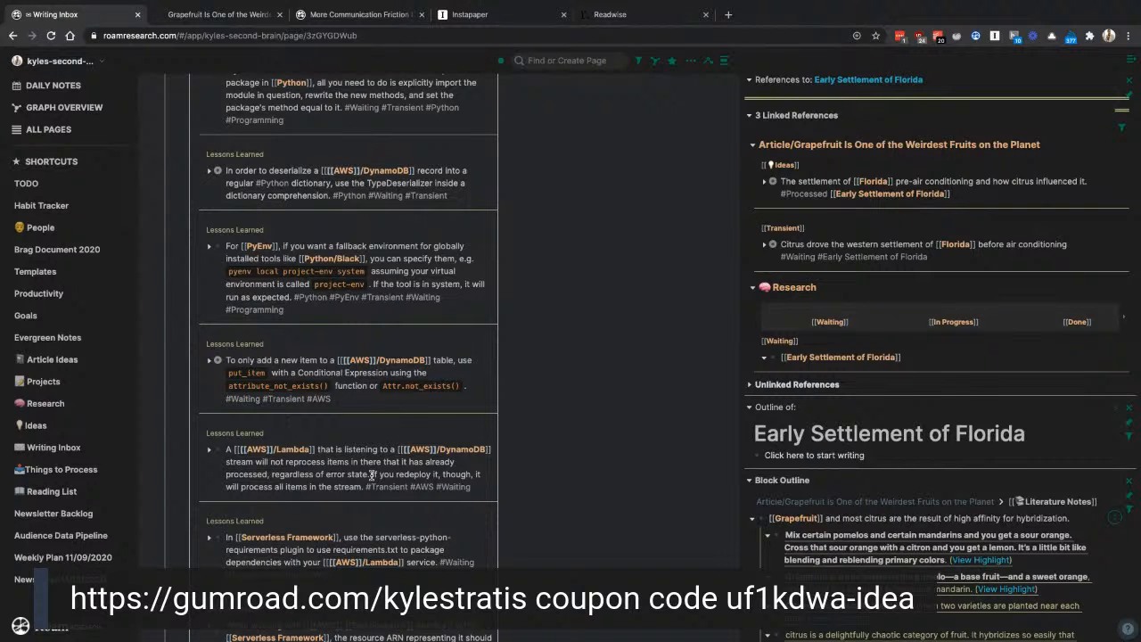
pyautogui.scroll(-5, 481, 443)
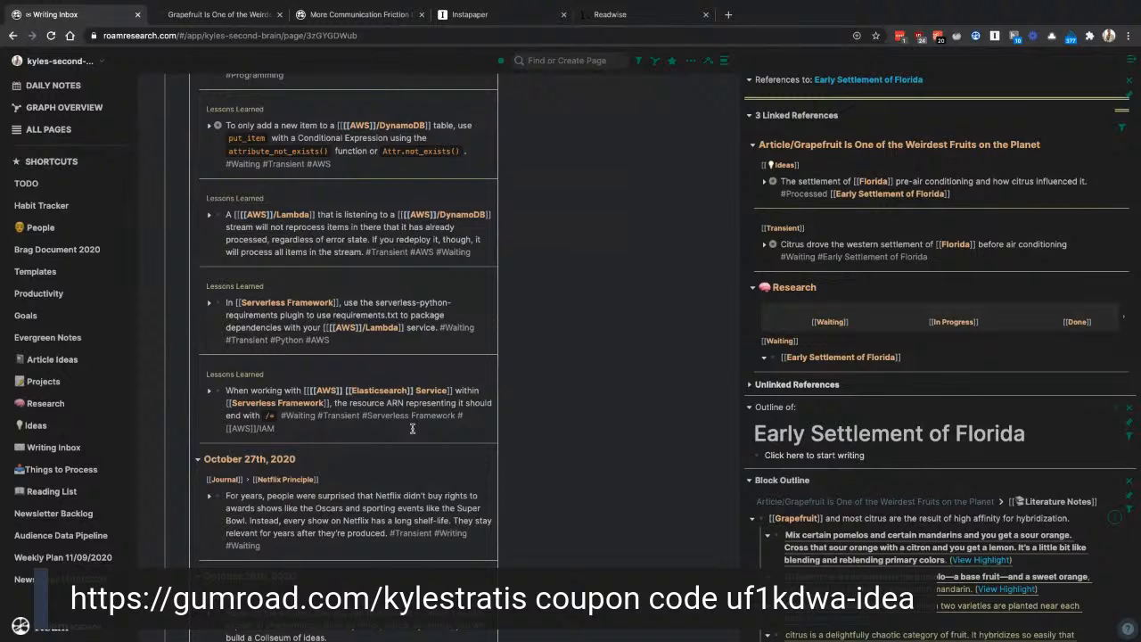
pyautogui.scroll(-2, 412, 428)
pyautogui.scroll(-1, 374, 423)
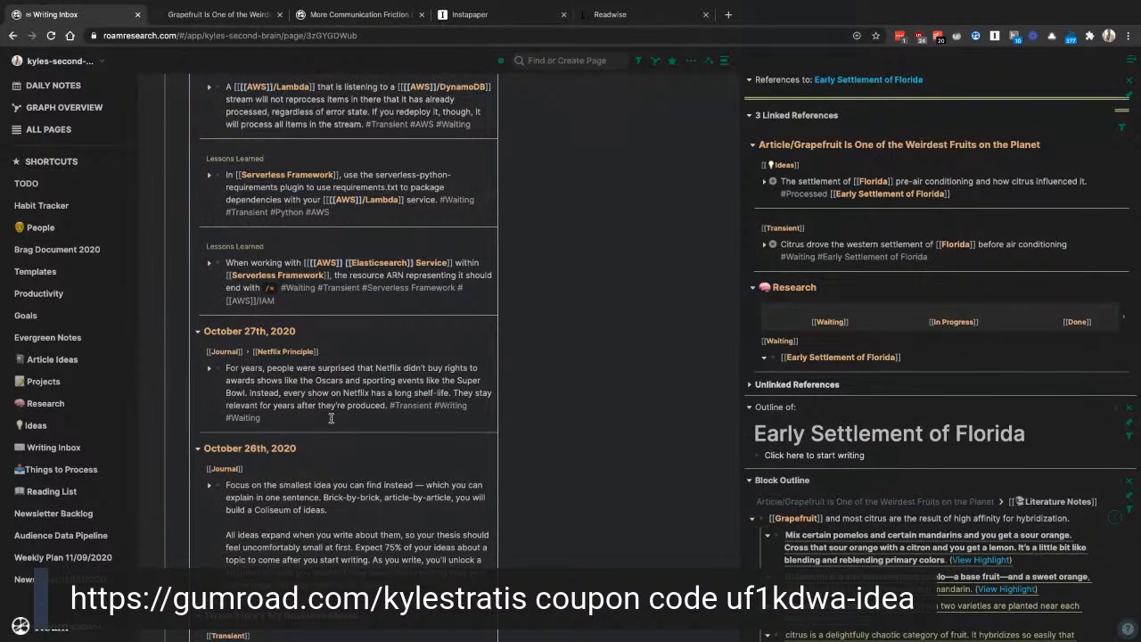
# Step: Review the remaining waiting transient notes, from the Audience Data Pipeline lessons learned through the August 24th, 2020 entries
pyautogui.scroll(-3, 331, 418)
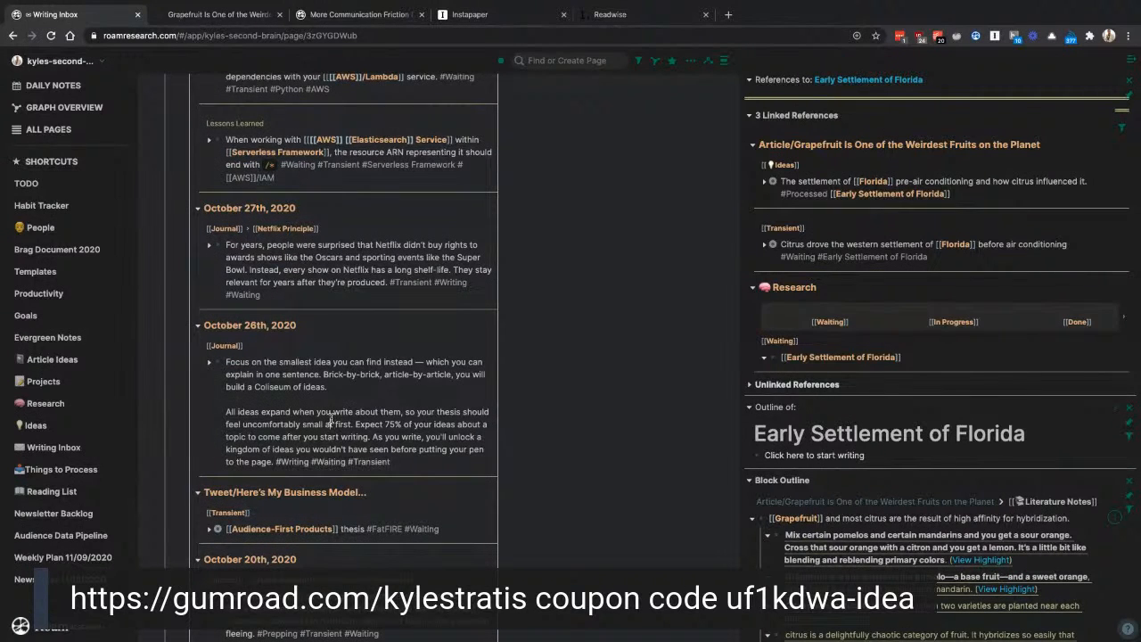
pyautogui.scroll(-1, 330, 417)
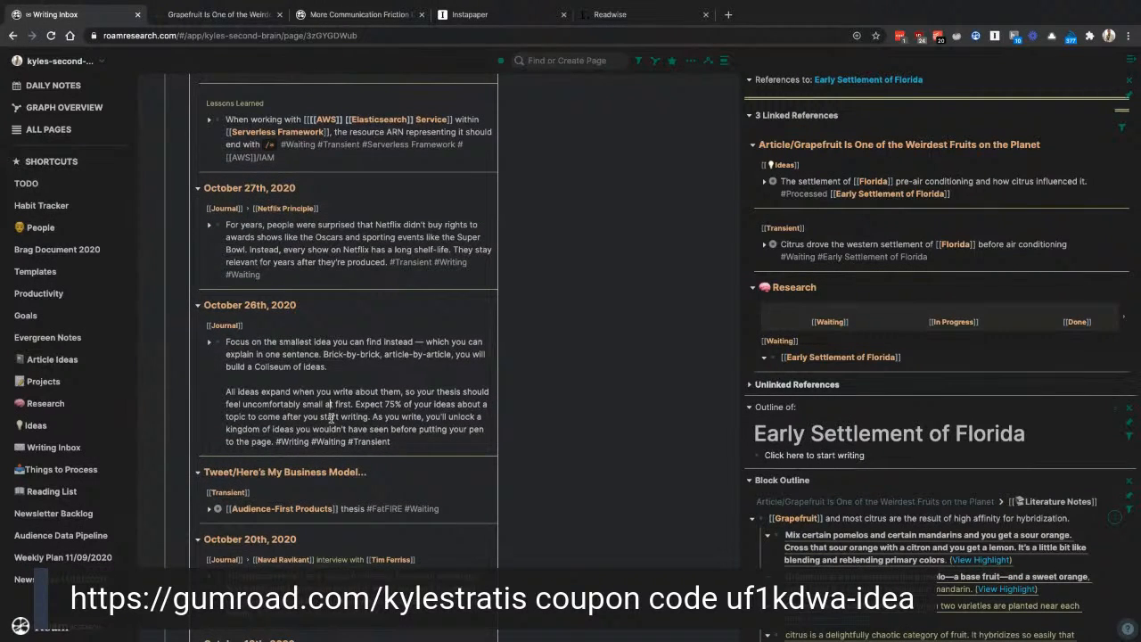
pyautogui.scroll(-4, 331, 418)
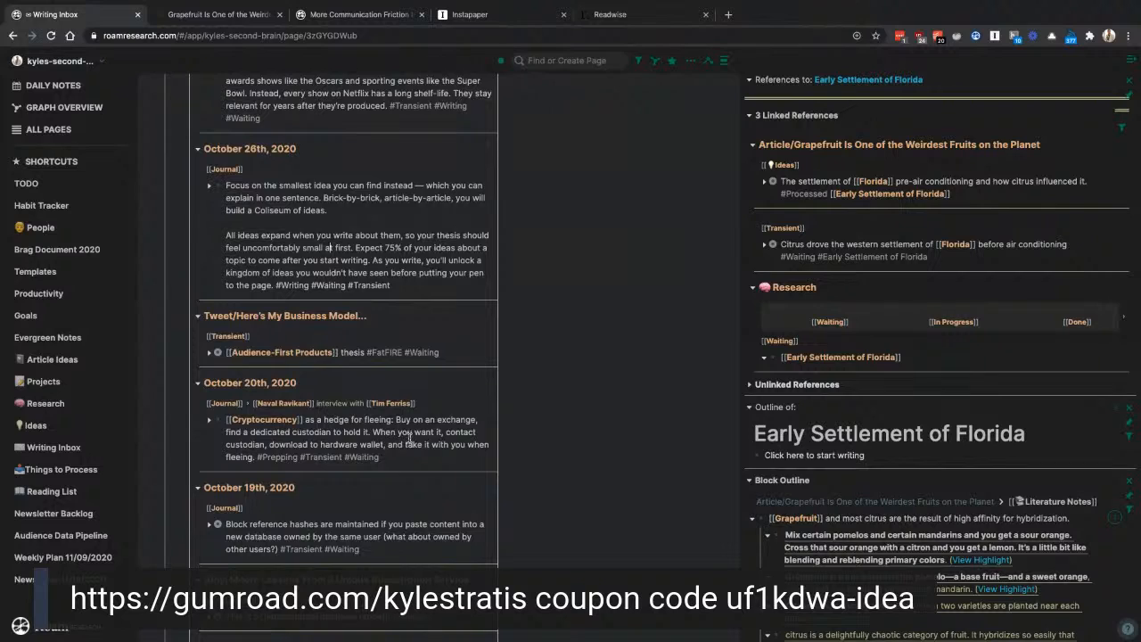
pyautogui.scroll(-10, 410, 436)
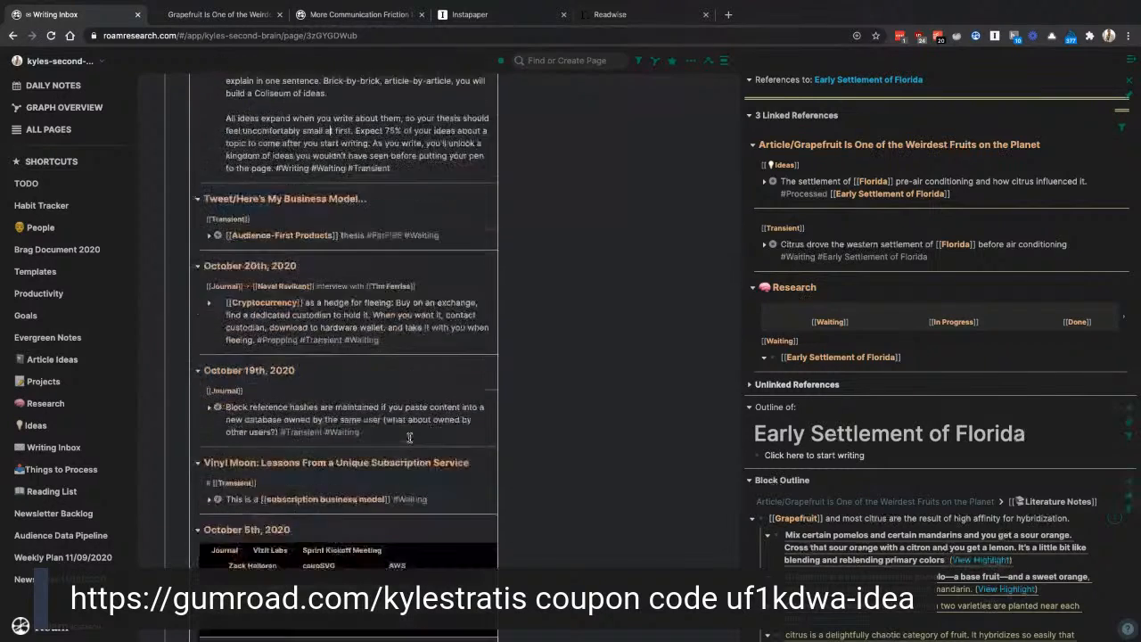
pyautogui.scroll(-4, 409, 436)
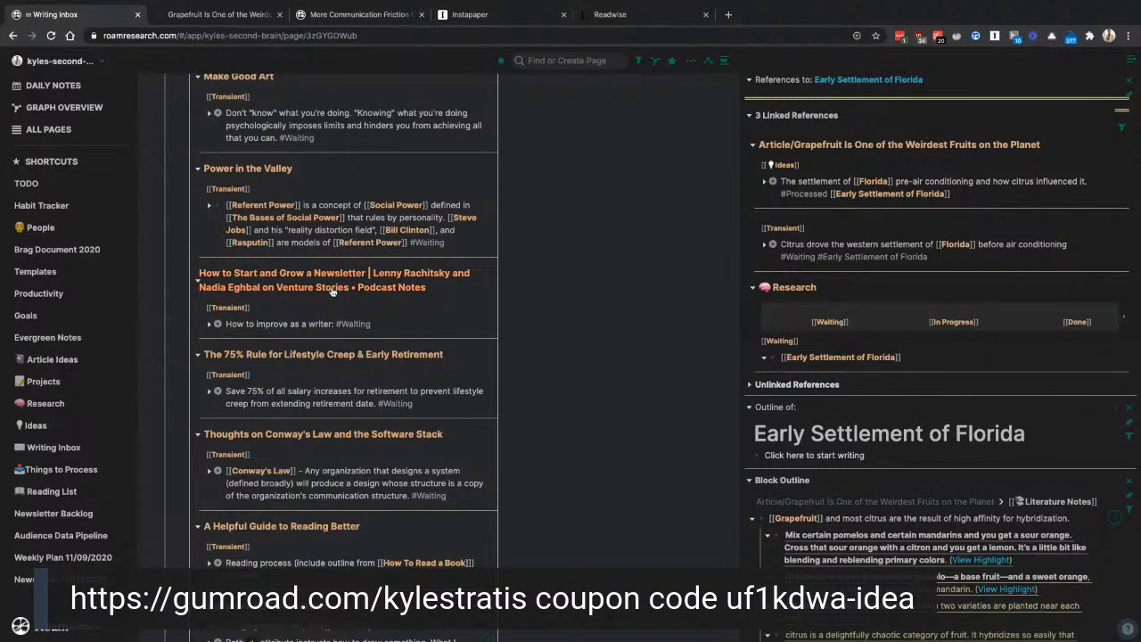
pyautogui.scroll(-8, 331, 291)
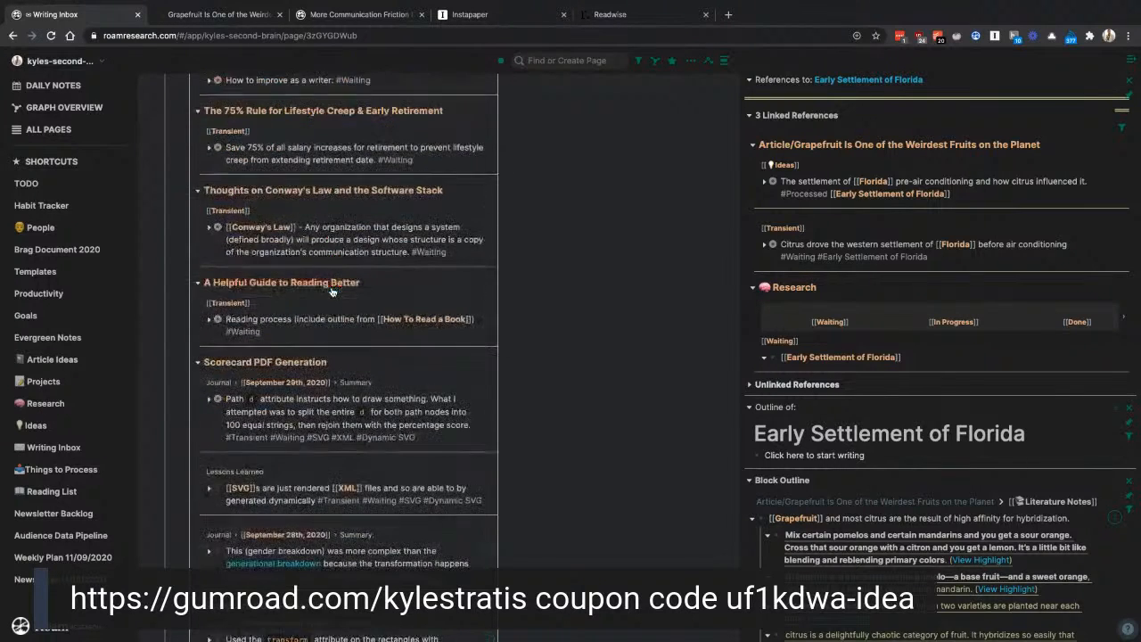
pyautogui.scroll(-5, 330, 288)
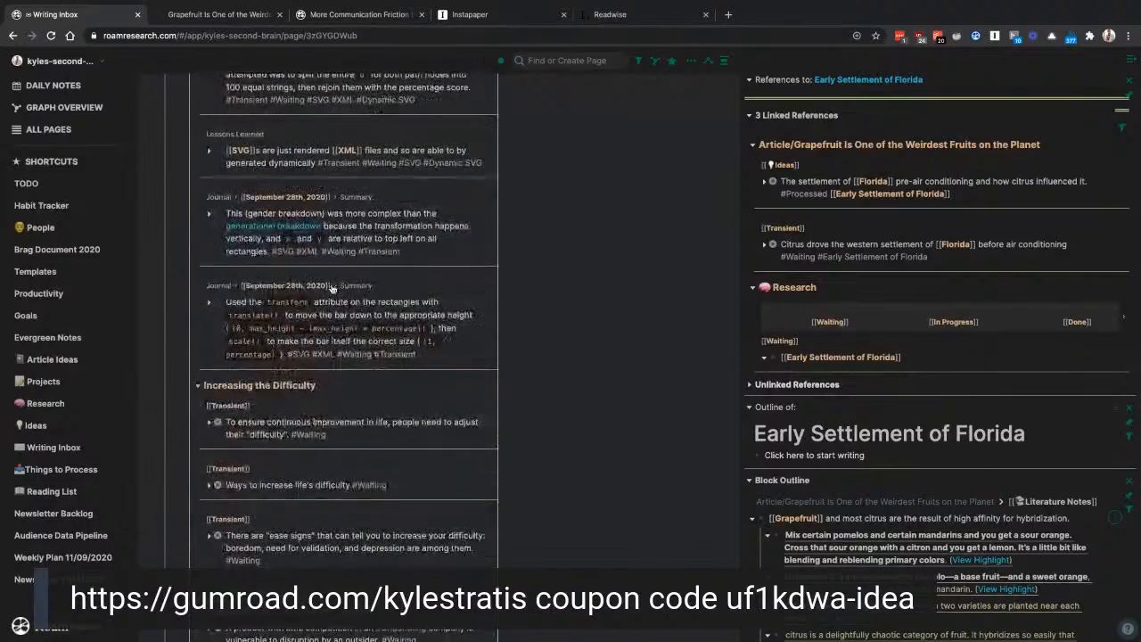
pyautogui.scroll(1, 331, 288)
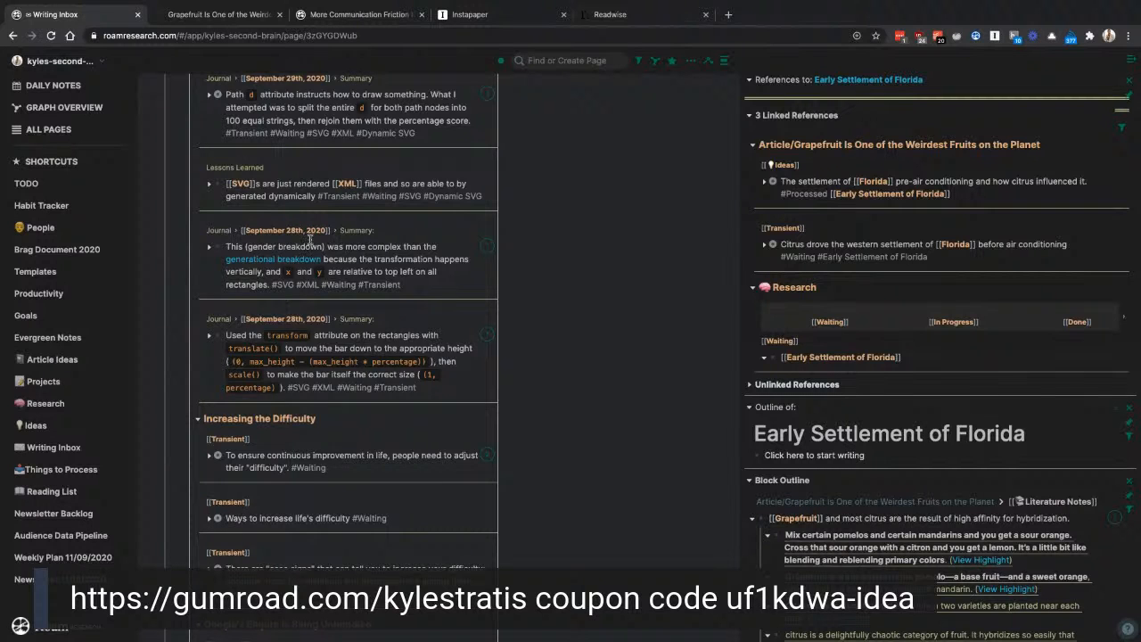
pyautogui.scroll(-3, 311, 239)
pyautogui.scroll(3, 310, 239)
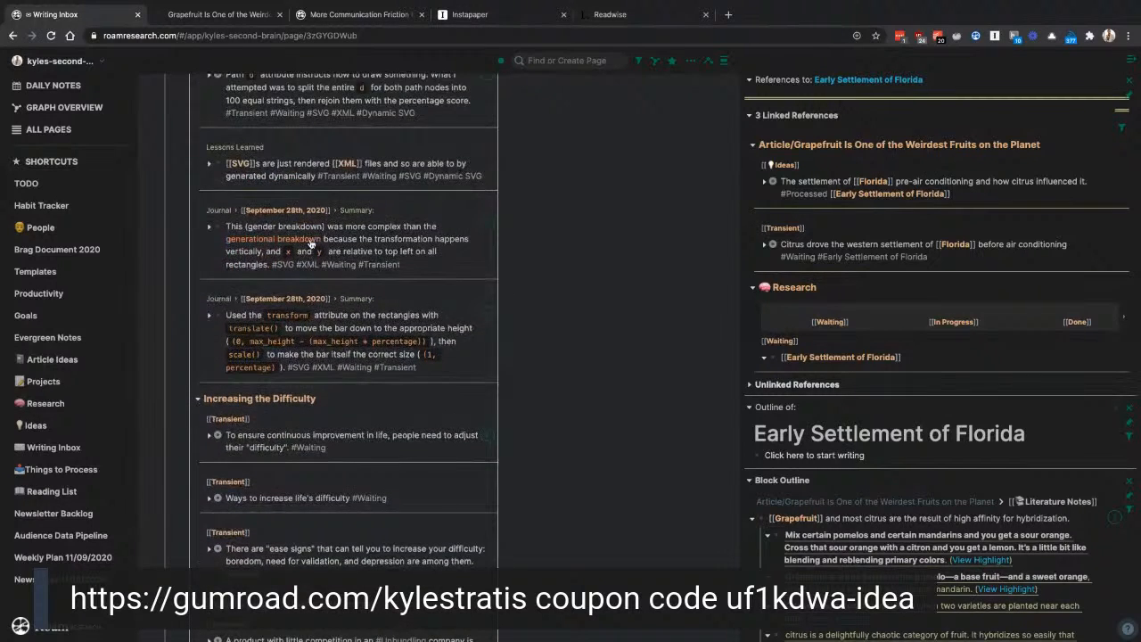
pyautogui.scroll(-6, 310, 242)
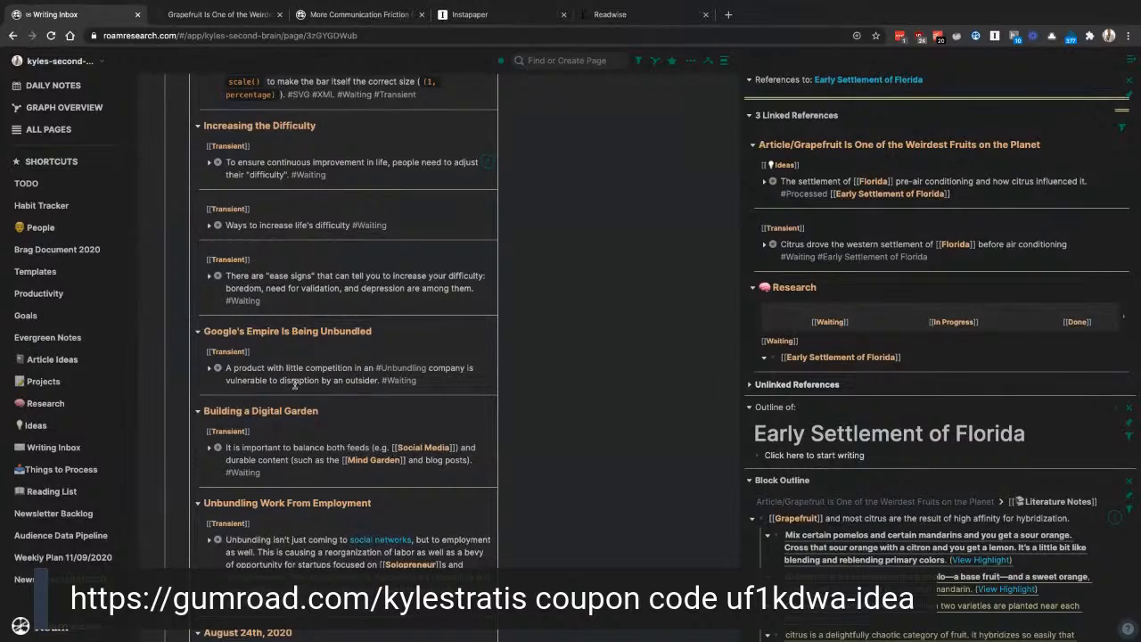
pyautogui.scroll(-20, 419, 285)
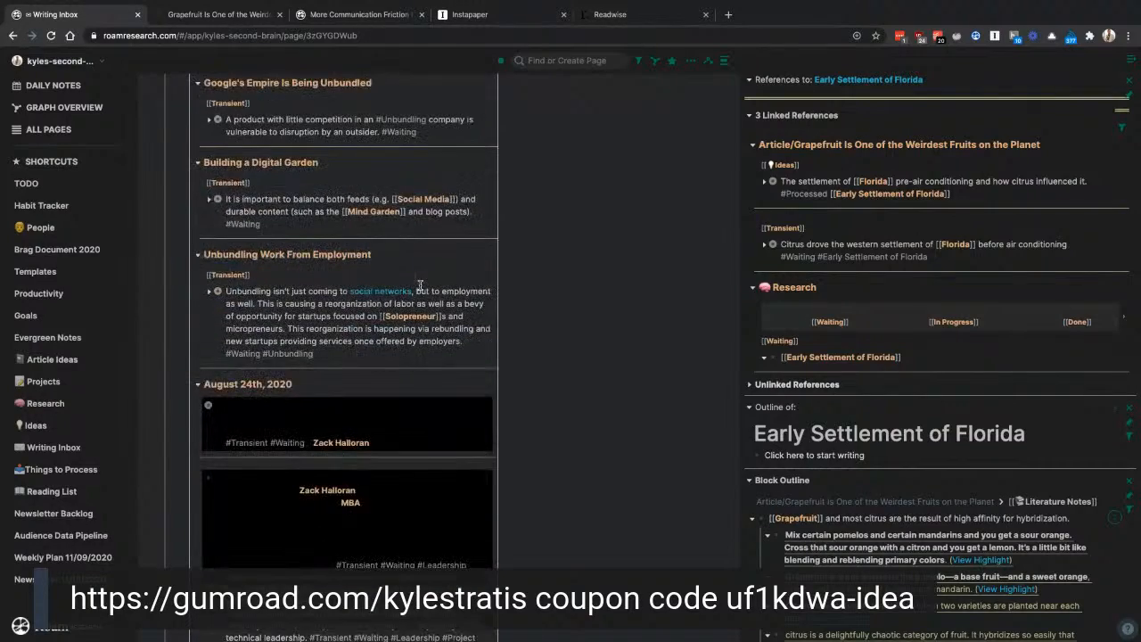
pyautogui.scroll(-20, 419, 286)
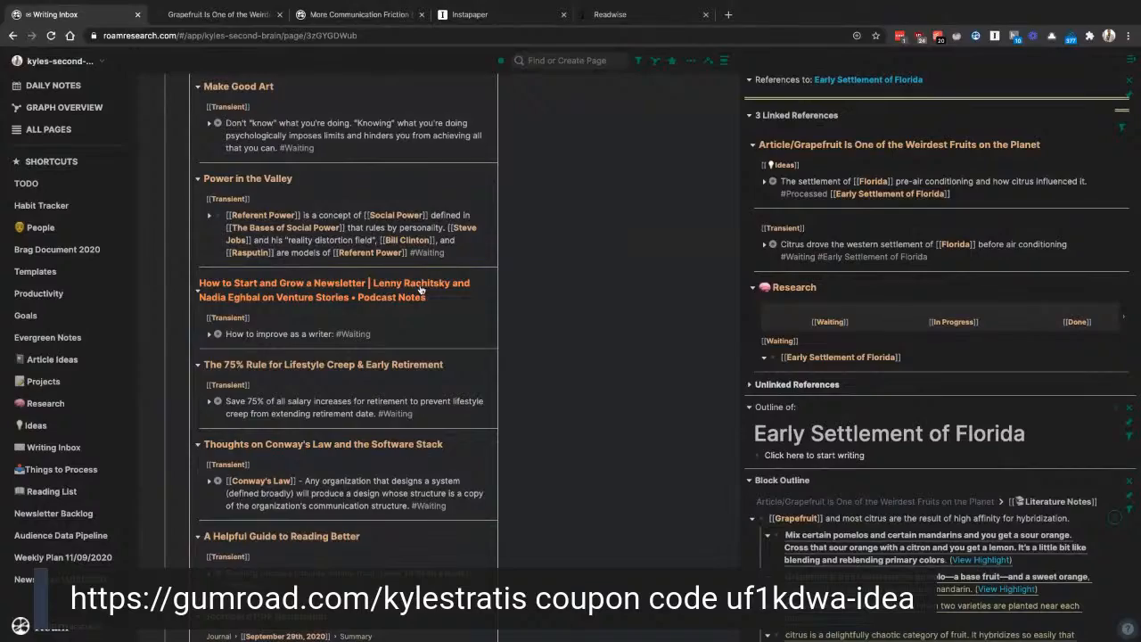
pyautogui.scroll(2, 421, 288)
pyautogui.scroll(-3, 420, 285)
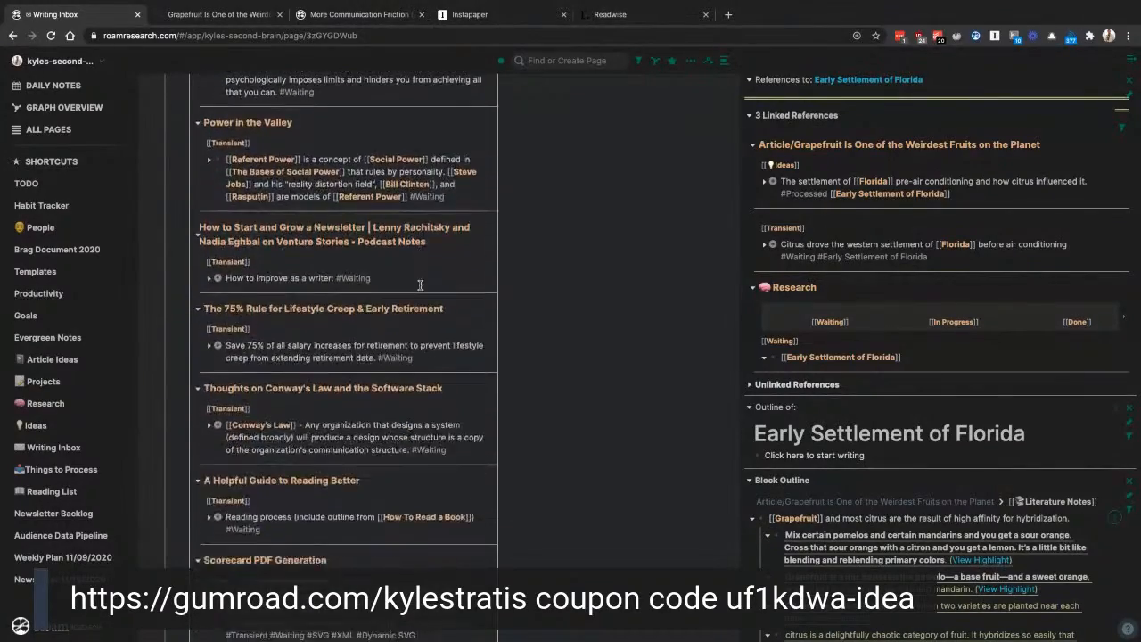
# Step: Copy the block reference of the Grapefruit article's Furanocoumarin note at the start of the Transient Notes query
pyautogui.scroll(8, 420, 285)
pyautogui.scroll(10, 420, 286)
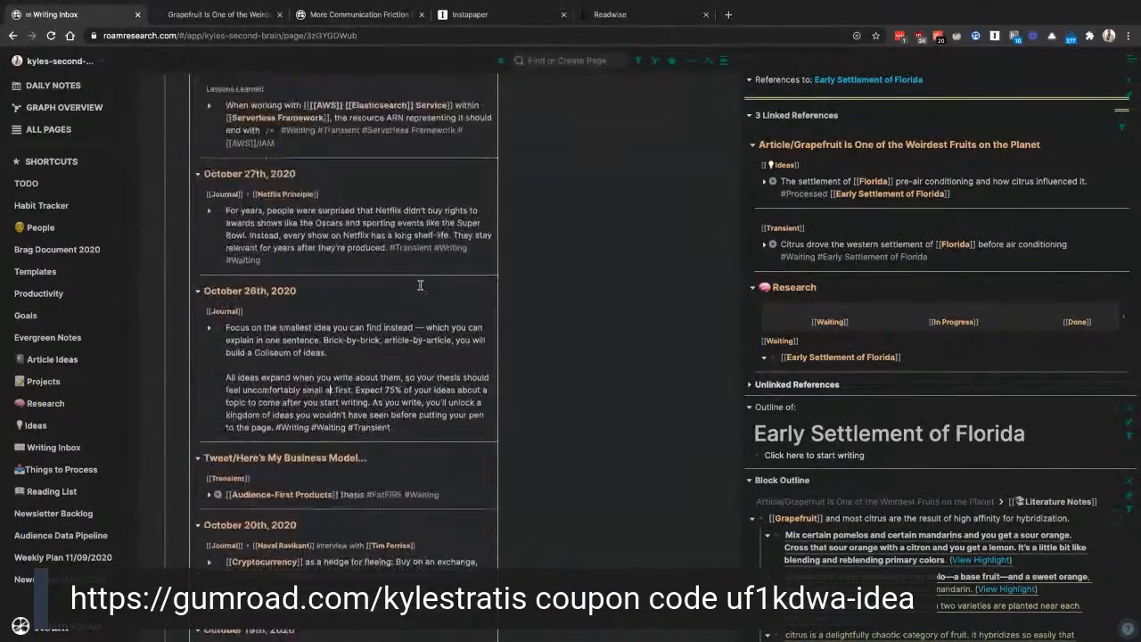
pyautogui.scroll(15, 420, 286)
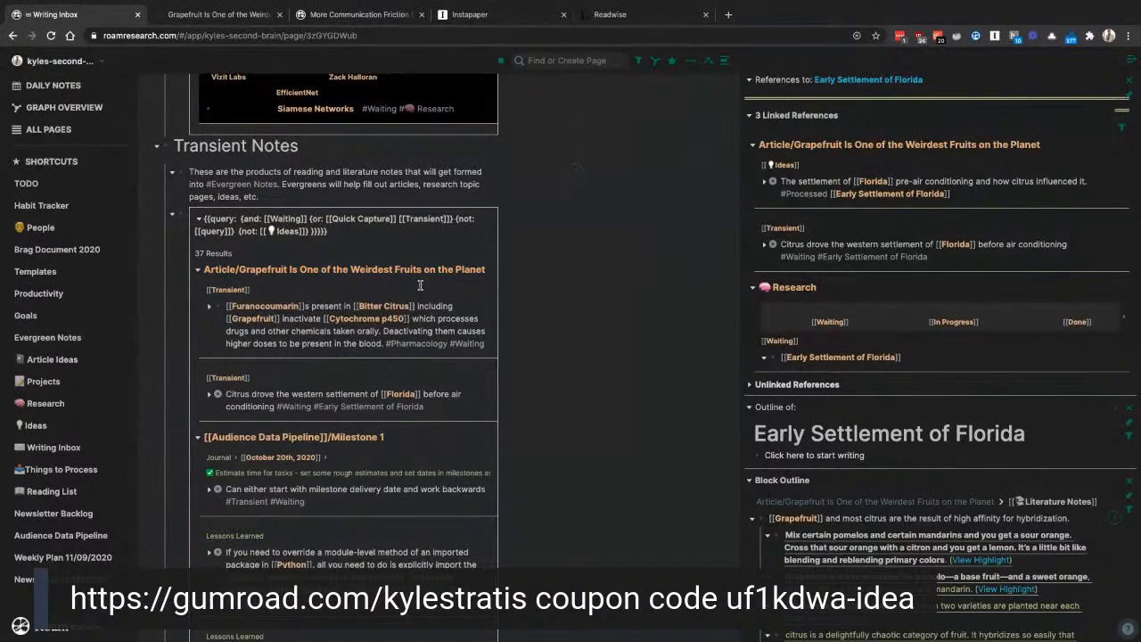
pyautogui.click(304, 334)
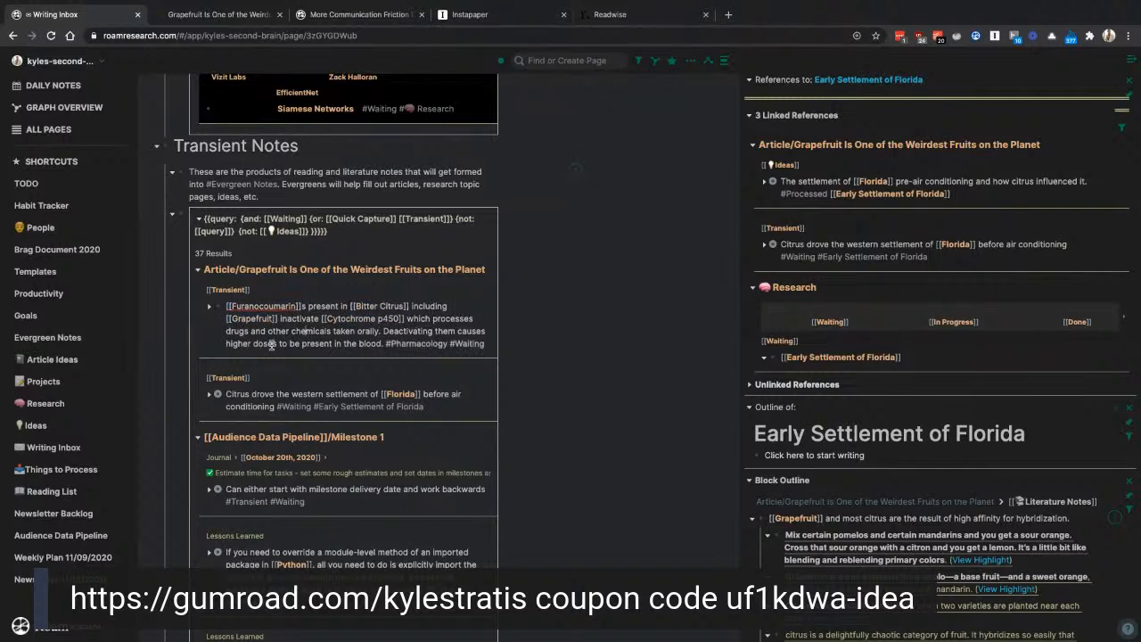
pyautogui.rightClick(217, 309)
pyautogui.click(231, 318)
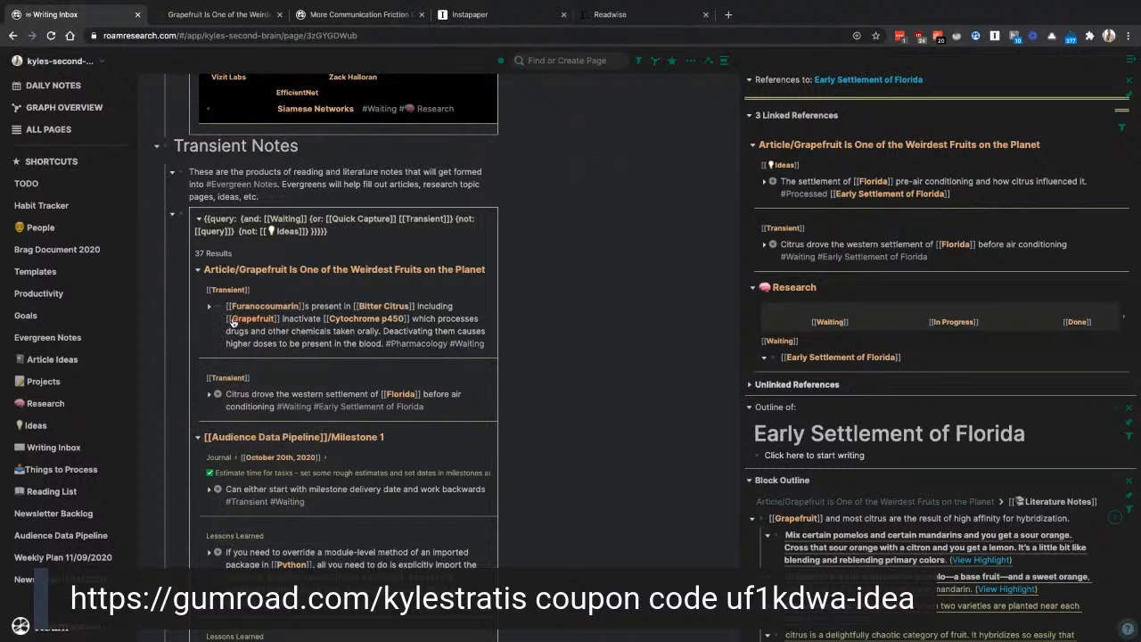
# Step: Create a new page titled "Bitter citrus contains chemicals that inhibit the metabolism of drugs"
pyautogui.scroll(1, 440, 312)
pyautogui.click(527, 62)
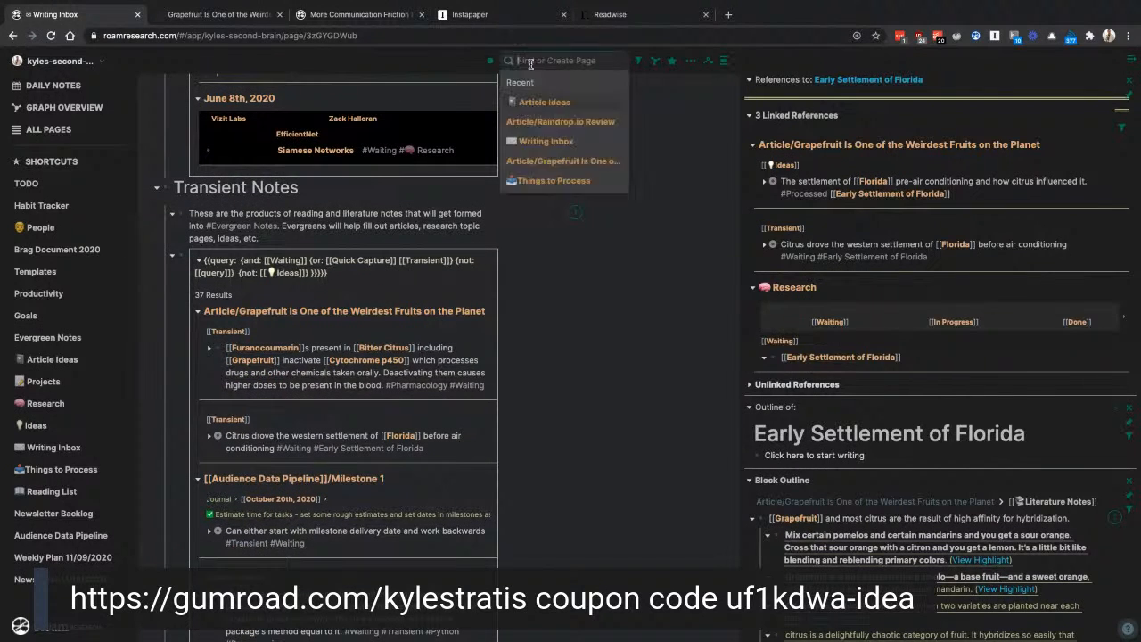
pyautogui.write('Bitter C')
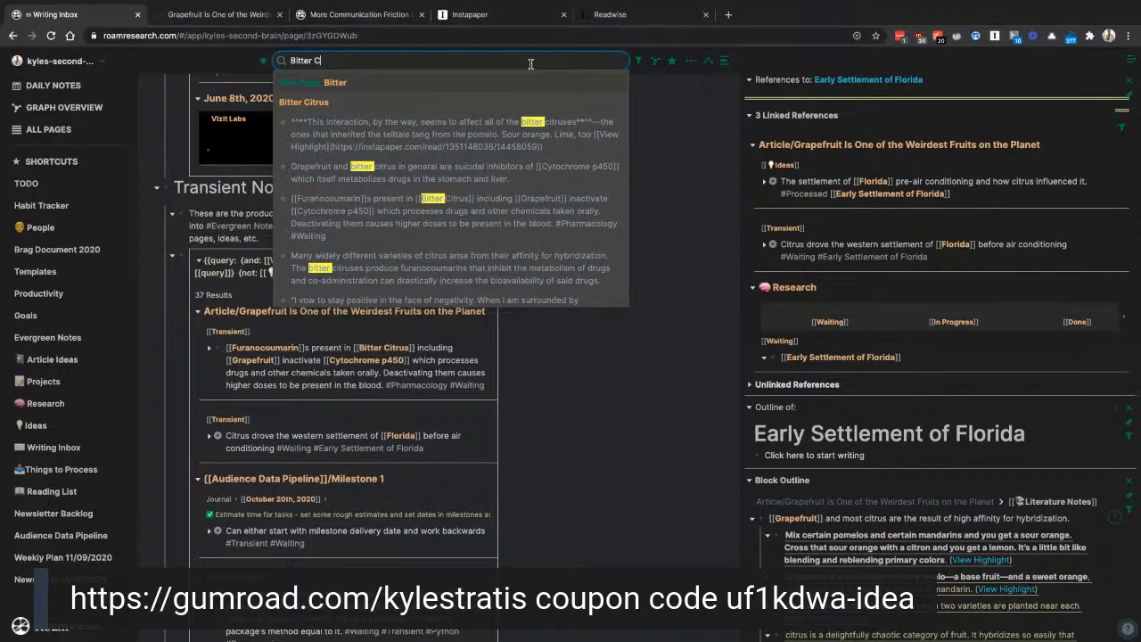
pyautogui.write('i')
pyautogui.press('BackSpace')
pyautogui.press('BackSpace')
pyautogui.write('citrus')
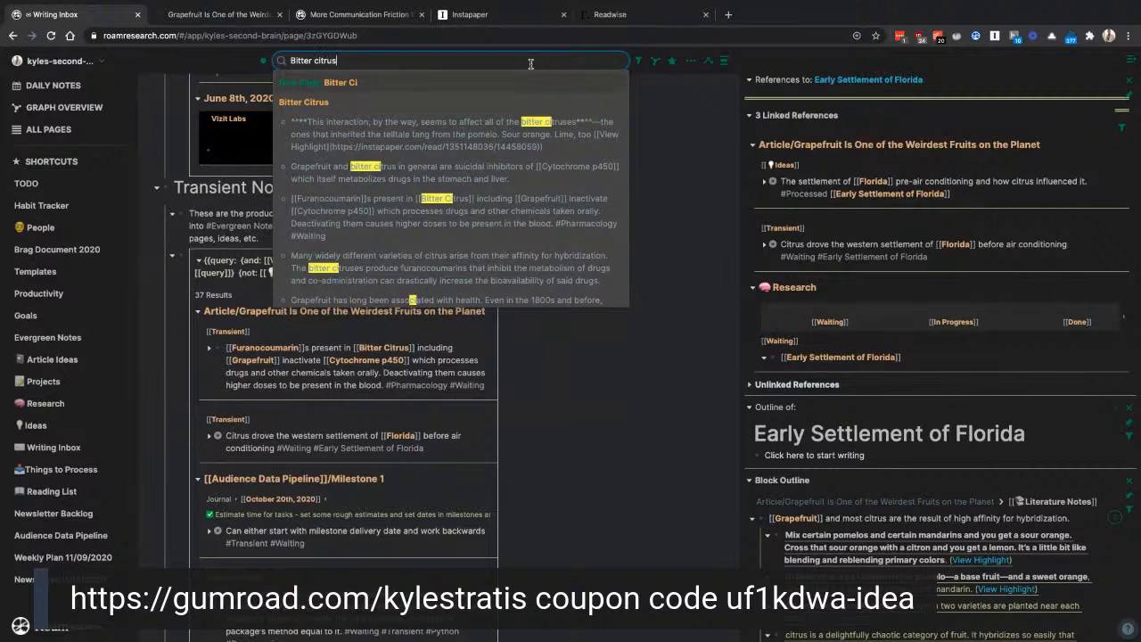
pyautogui.write(' contain')
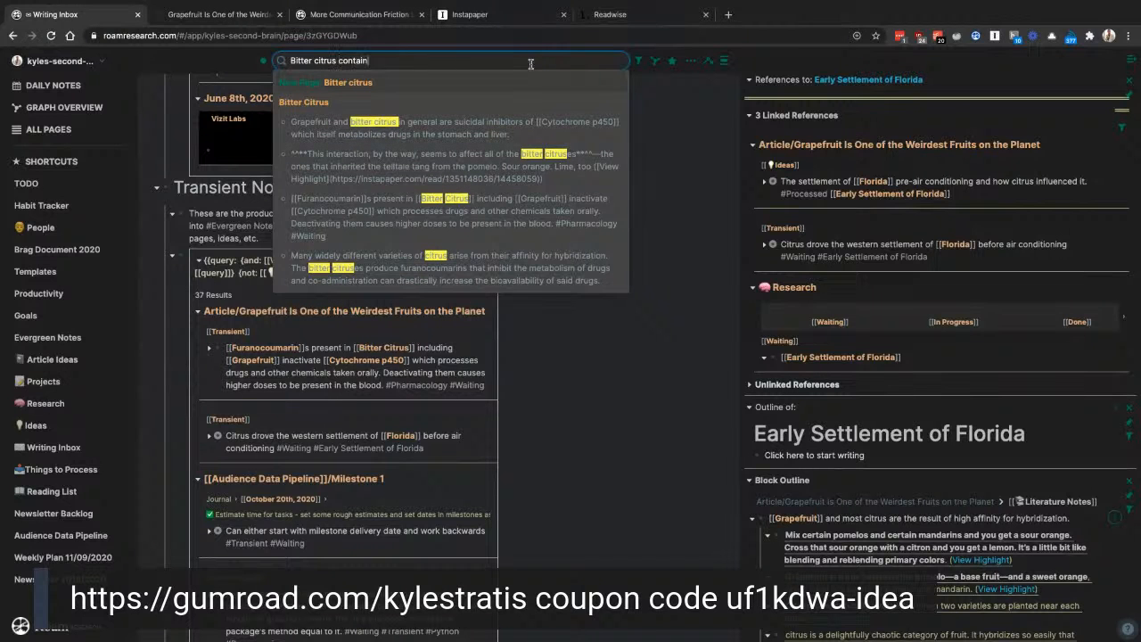
pyautogui.write('s chemical')
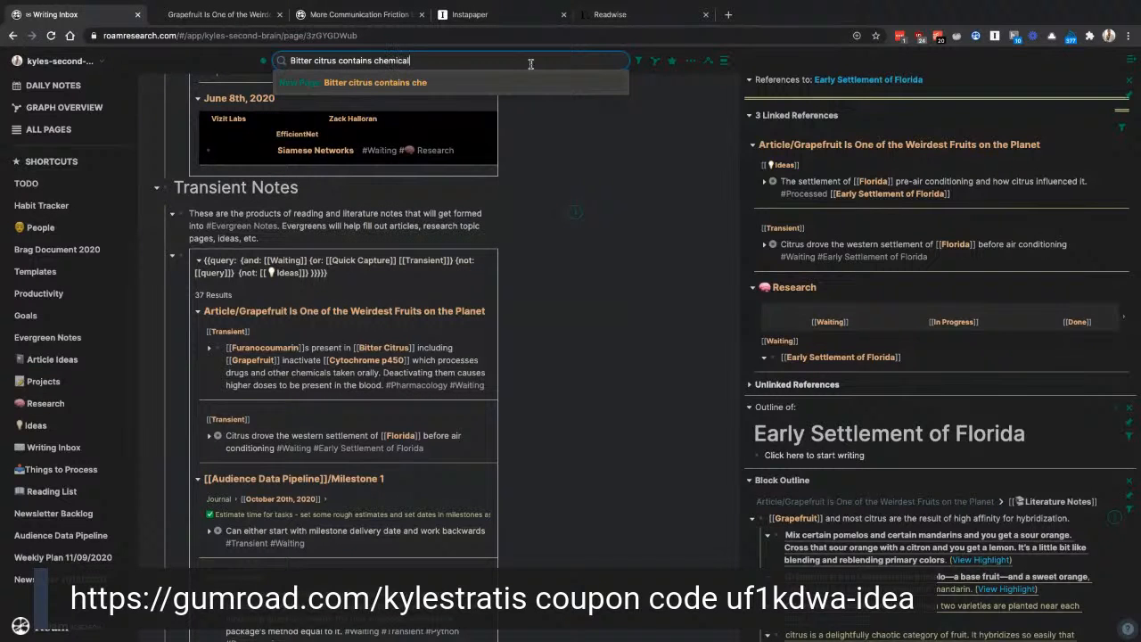
pyautogui.write('s that inhibit the metabolism of drugs')
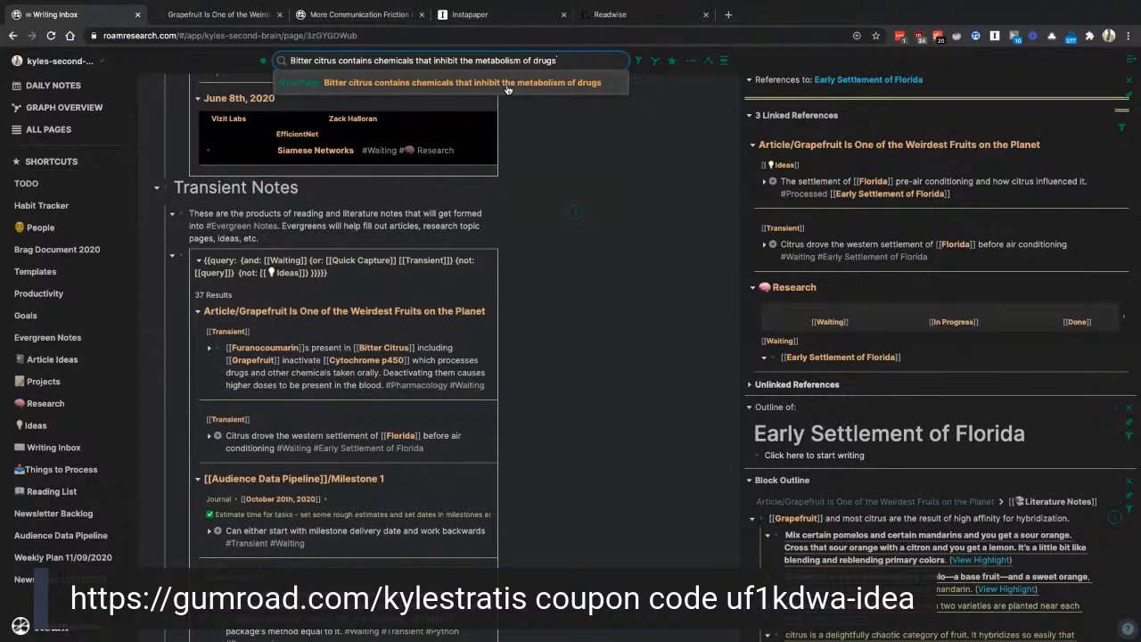
pyautogui.click(506, 85)
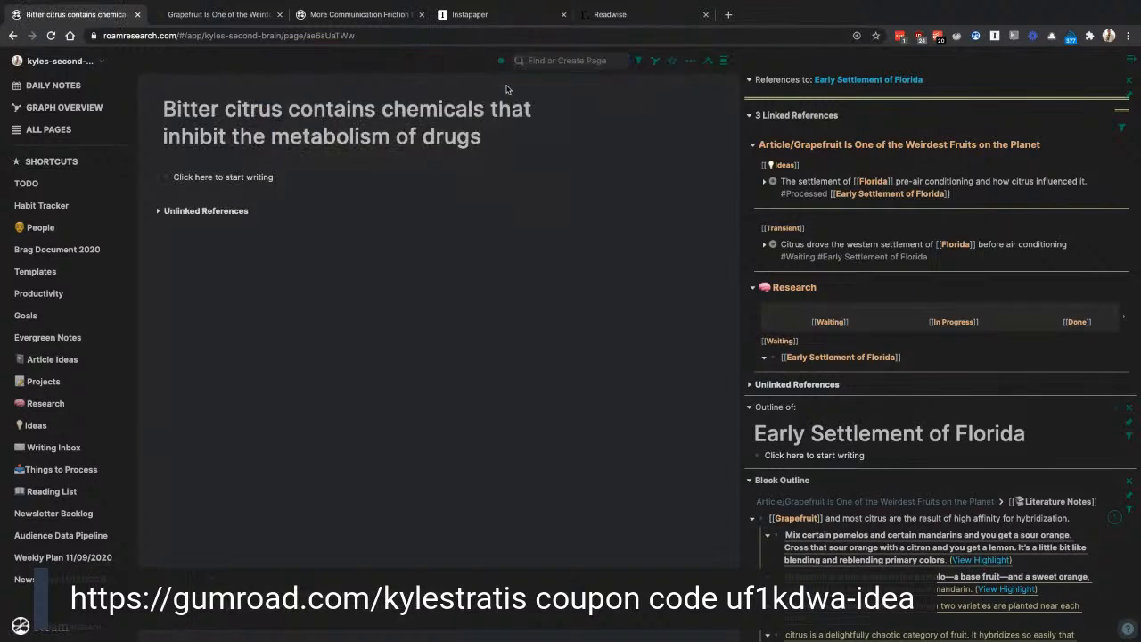
# Step: Add Tags with #[[Evergreen Notes]] and a References block to the page, nesting the copied Furanocoumarin block reference under References
pyautogui.click(276, 182)
pyautogui.write('ferences:')
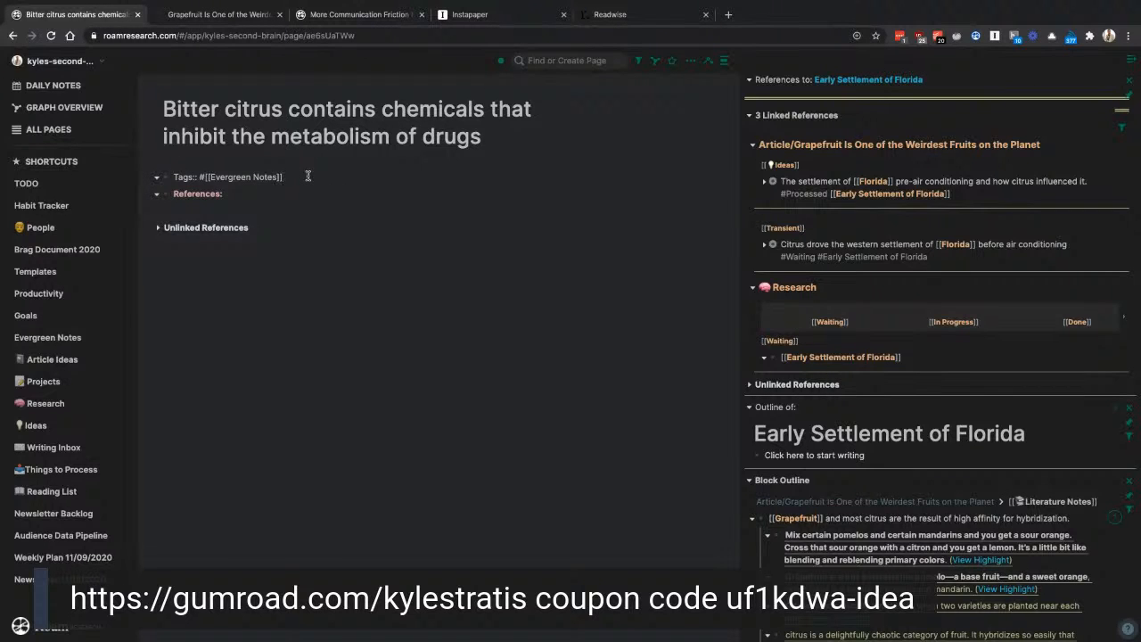
pyautogui.press('Down')
pyautogui.press('Return')
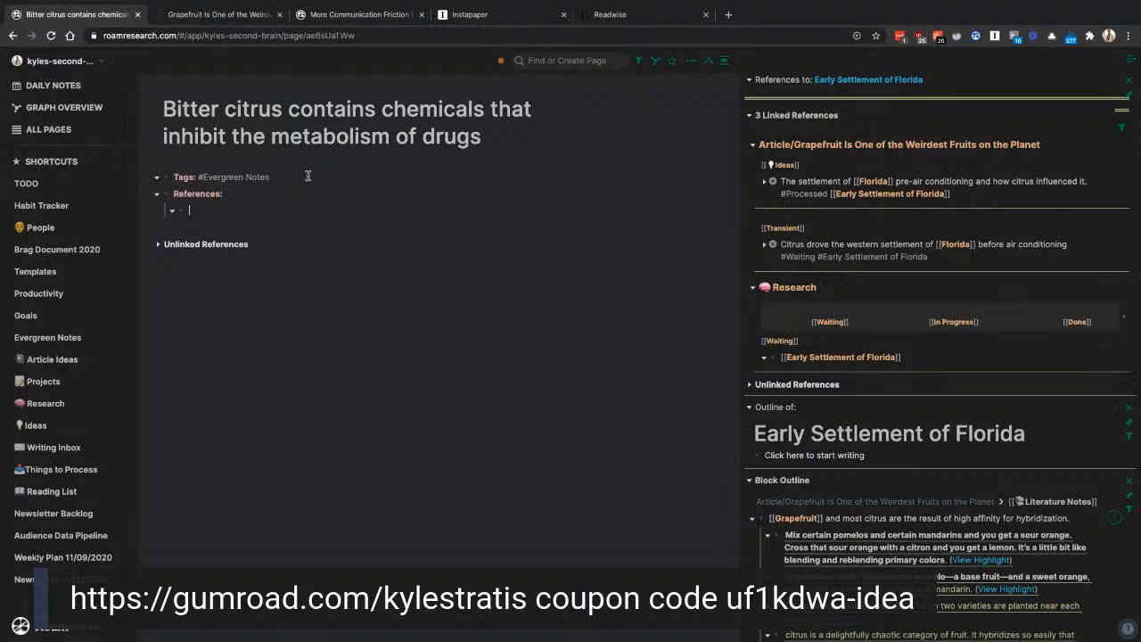
pyautogui.hotkey('ctrl', 'v')
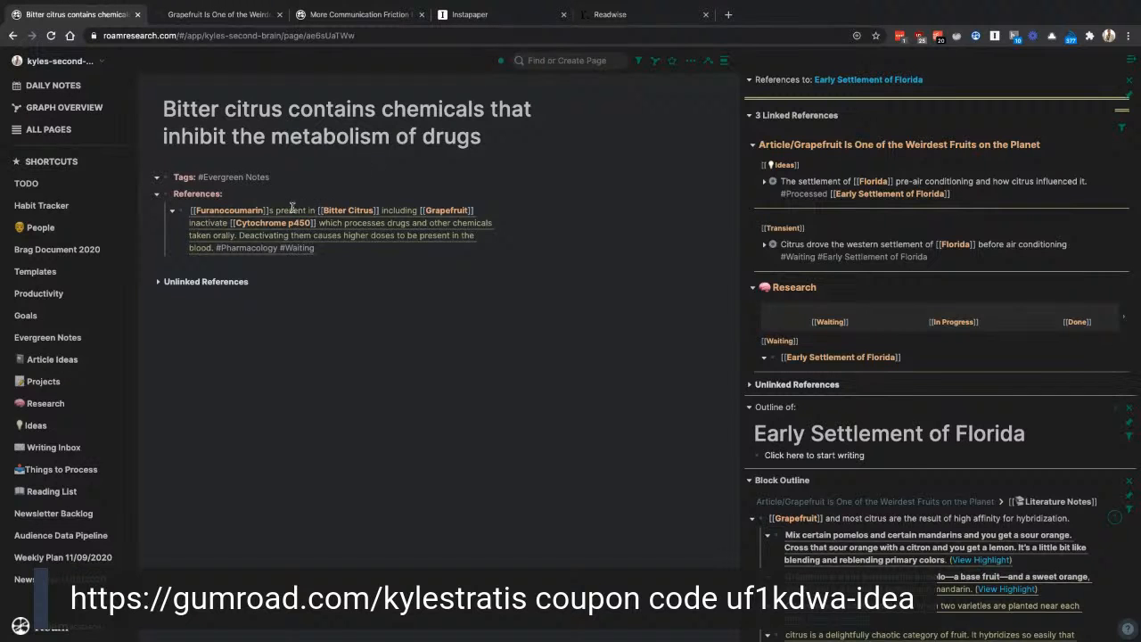
# Step: Open the referenced Furanocoumarin note in the sidebar and expand it to its source page, Article/Grapefruit Is One of the Weirdest Fruits on the Planet
pyautogui.rightClick(288, 212)
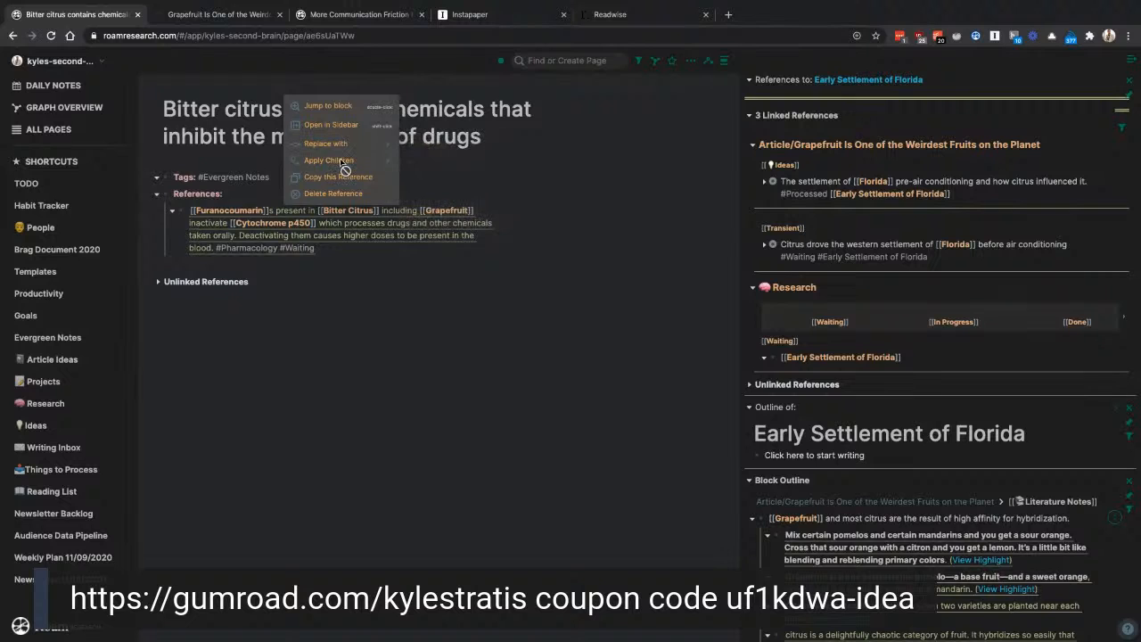
pyautogui.click(419, 303)
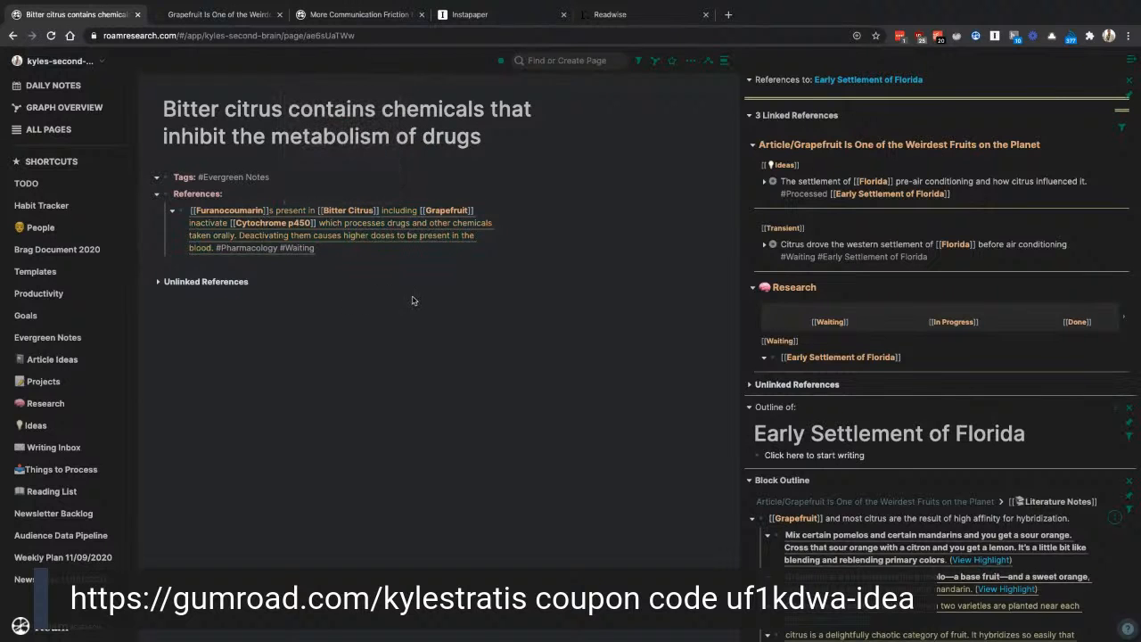
pyautogui.keyDown('shift'); pyautogui.click(342, 226); pyautogui.keyUp('shift')
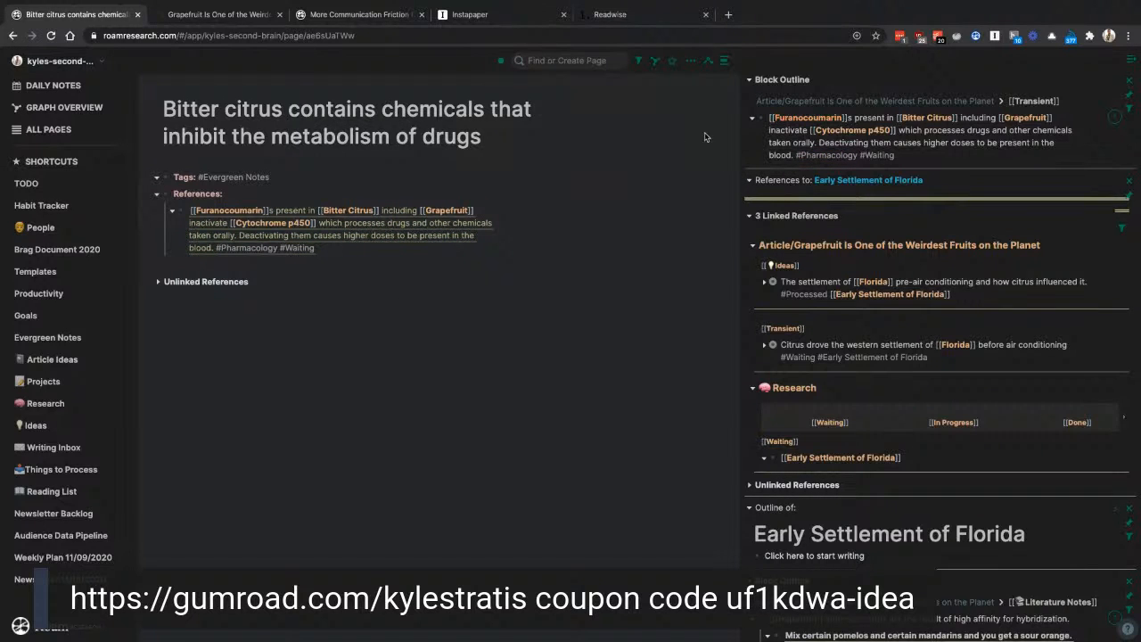
pyautogui.click(782, 138)
pyautogui.click(755, 124)
pyautogui.click(927, 103)
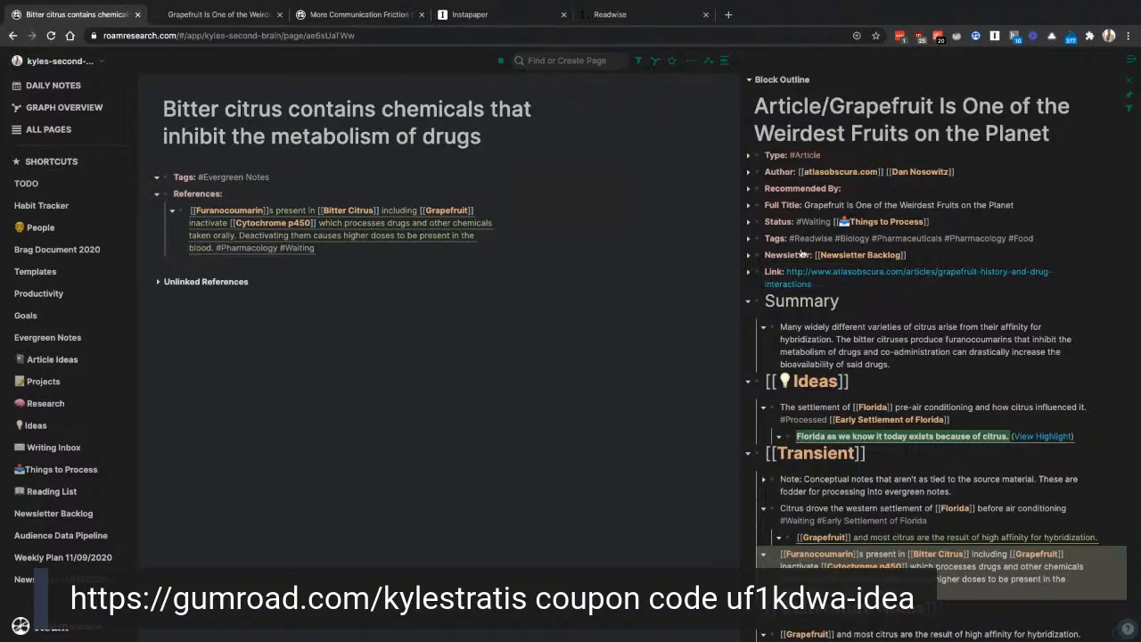
# Step: Nest a block reference to the literature note on grapefruit and bitter citrus as suicidal inhibitors of Cytochrome p450 under the transient Furanocoumarin note
pyautogui.scroll(-5, 800, 272)
pyautogui.scroll(-1, 800, 272)
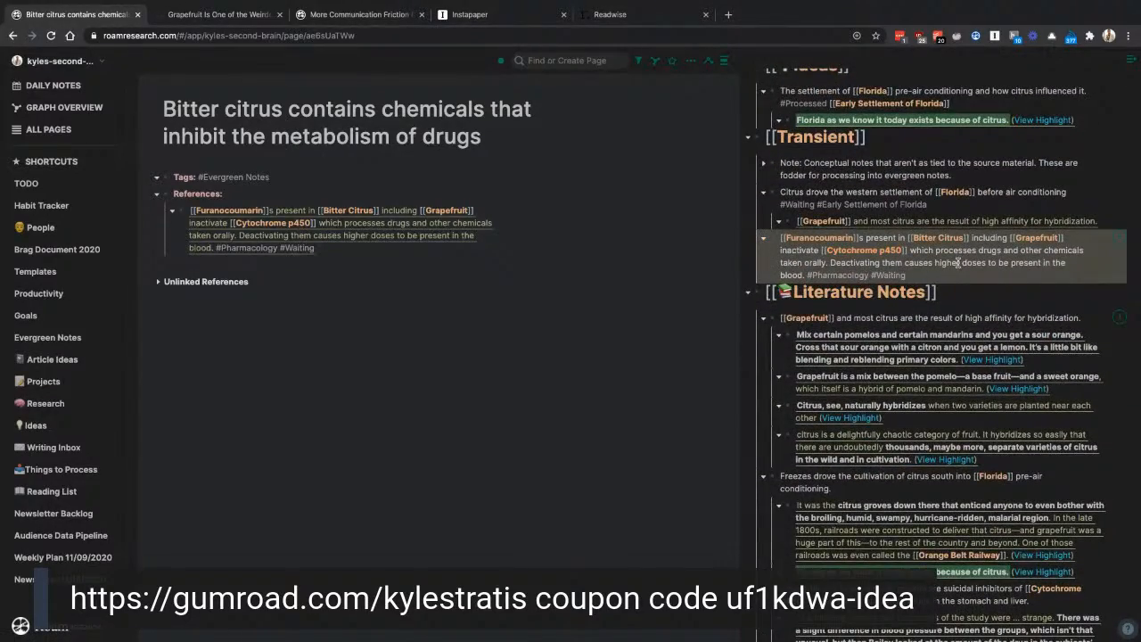
pyautogui.scroll(-3, 959, 260)
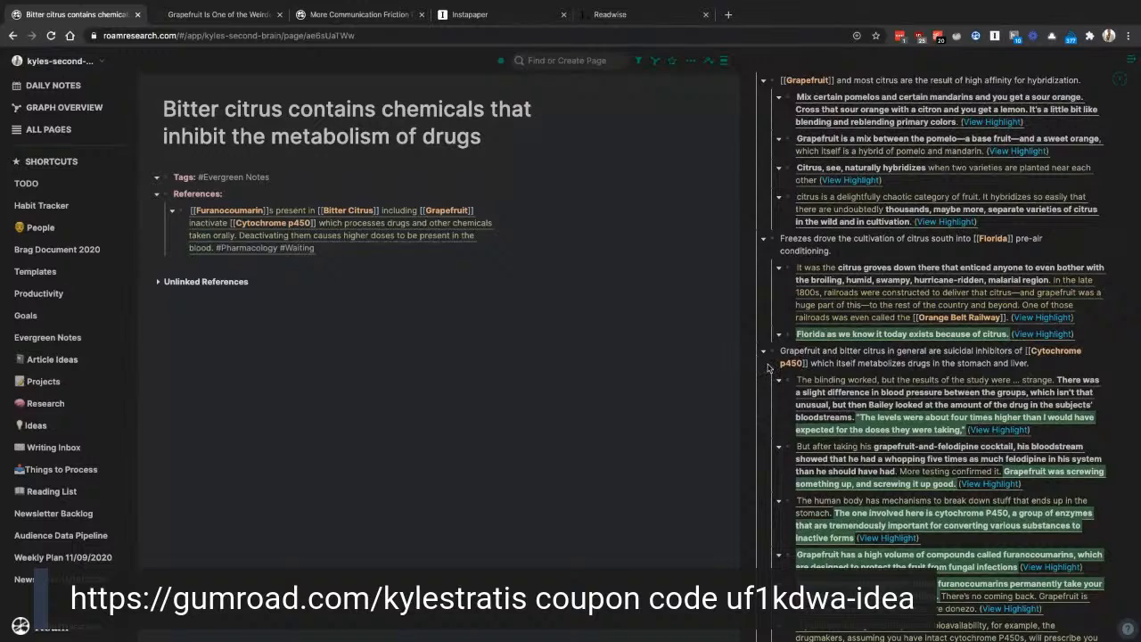
pyautogui.rightClick(773, 352)
pyautogui.click(741, 376)
pyautogui.scroll(4, 807, 327)
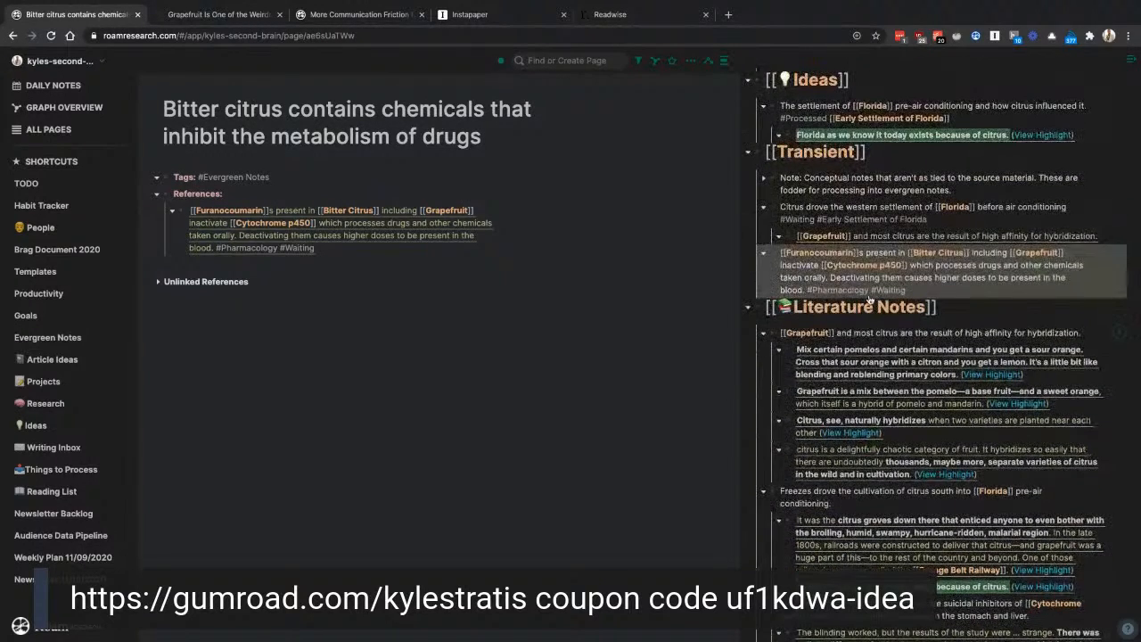
pyautogui.click(961, 290)
pyautogui.press('Return')
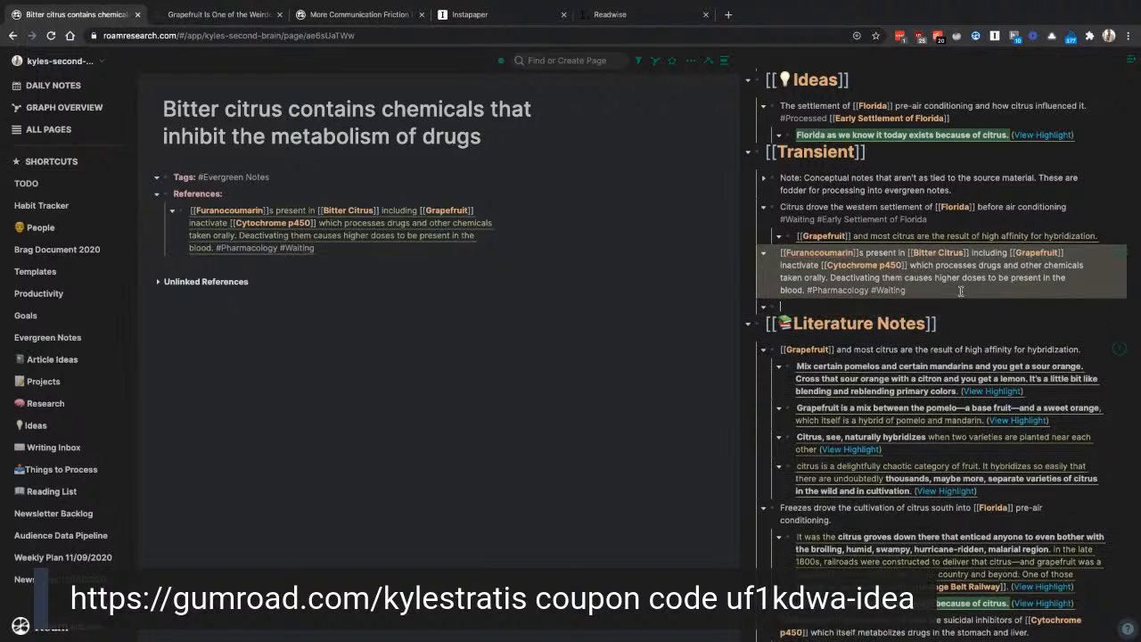
pyautogui.press('Tab')
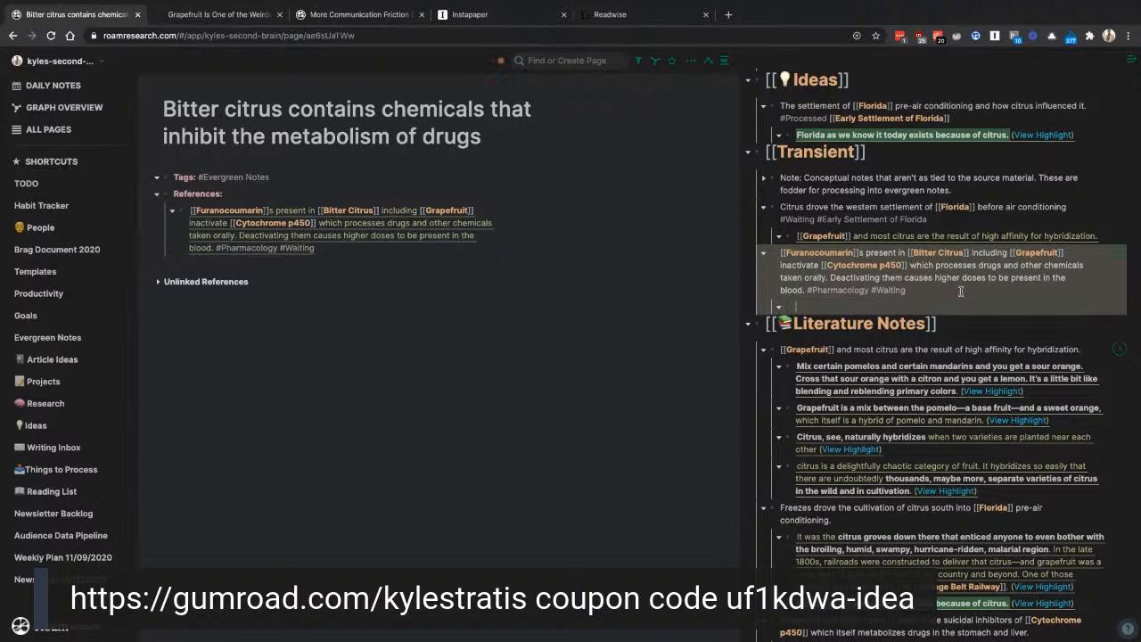
pyautogui.write('((9qvwN_G4L))')
pyautogui.click(680, 332)
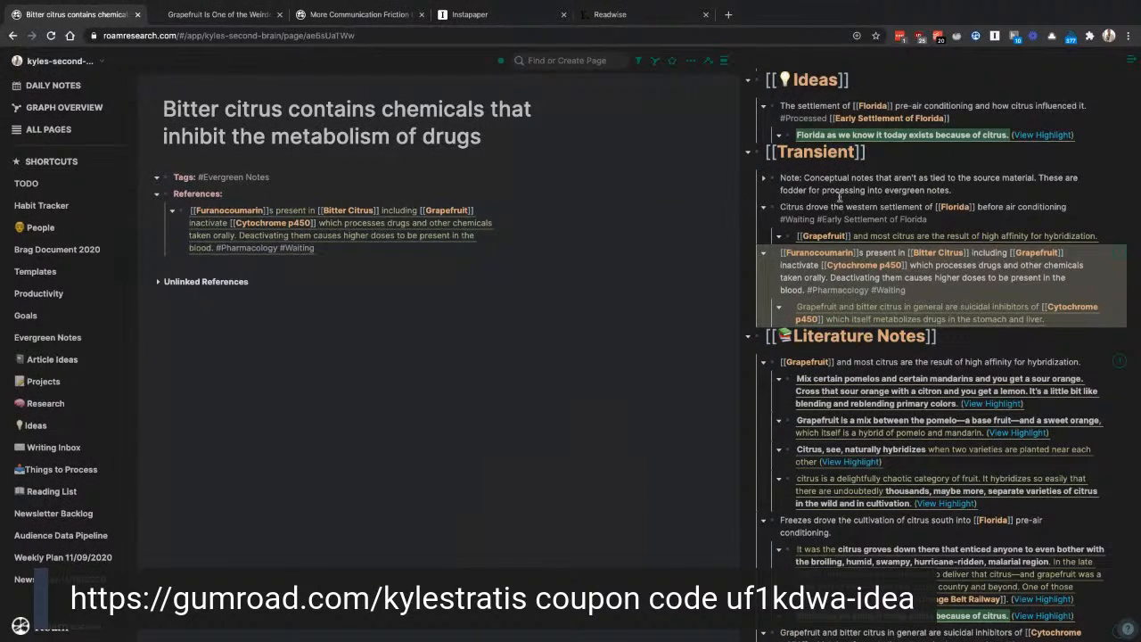
# Step: Nest a block reference to the literature note on freezes driving citrus cultivation south under the transient note about the western settlement of Florida
pyautogui.click(929, 187)
pyautogui.scroll(-5, 952, 226)
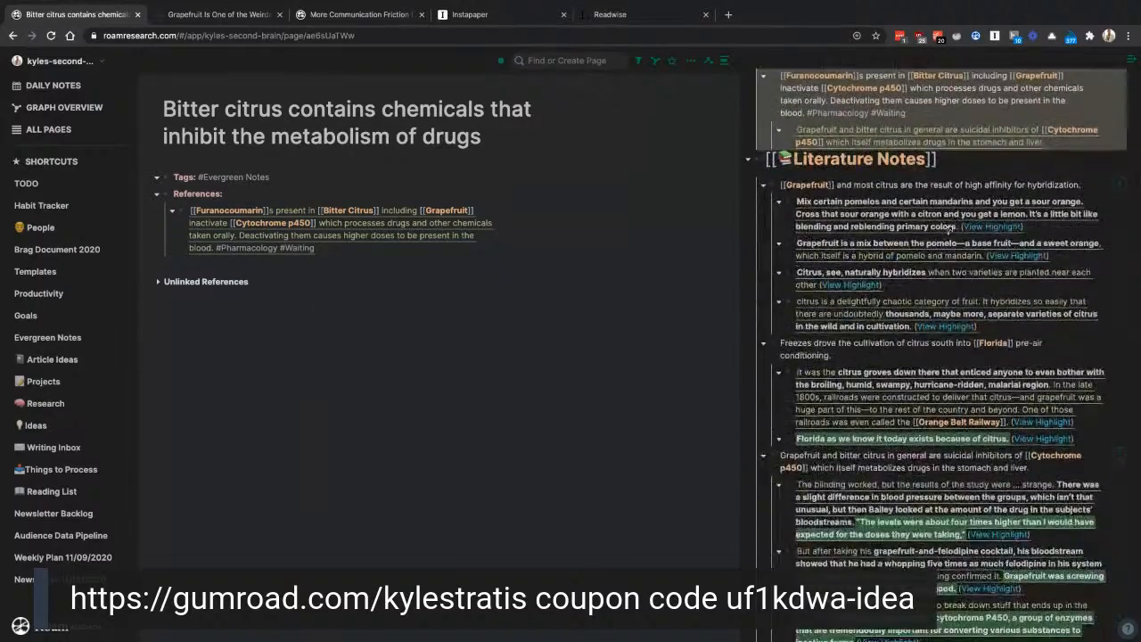
pyautogui.scroll(1, 786, 220)
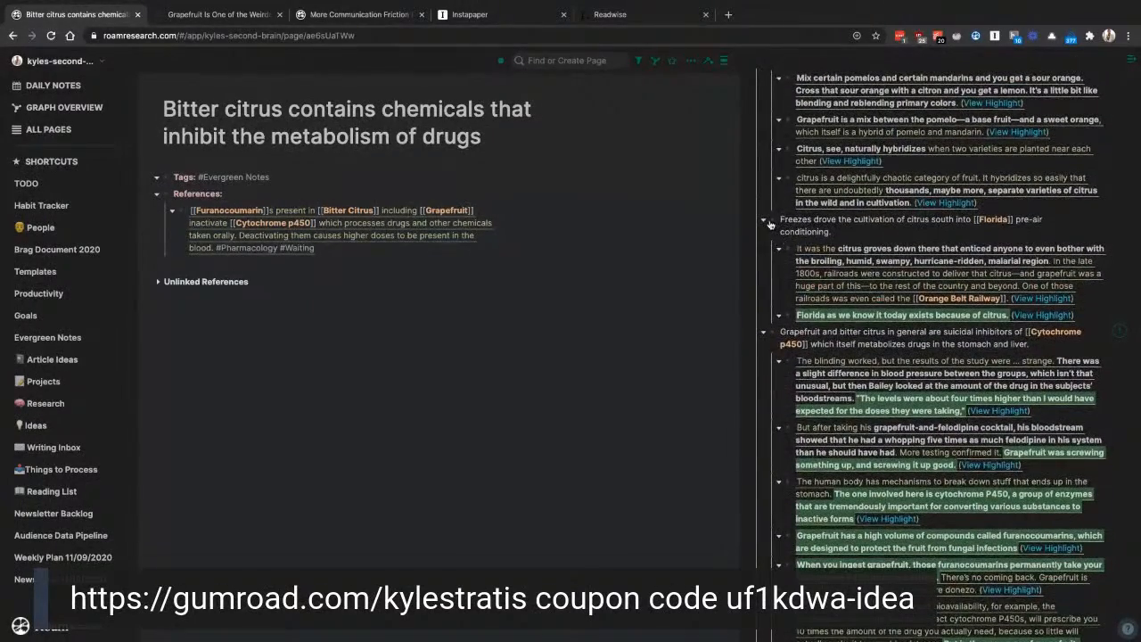
pyautogui.rightClick(772, 221)
pyautogui.click(788, 231)
pyautogui.scroll(4, 787, 229)
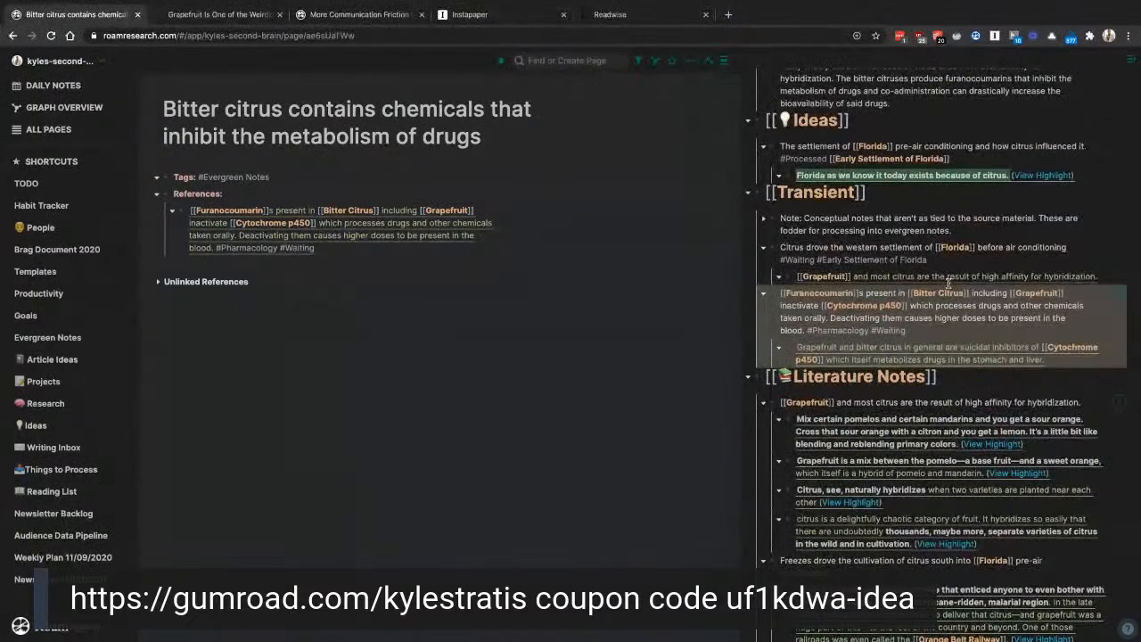
pyautogui.click(1106, 275)
pyautogui.press('Return')
pyautogui.write('((zBcNAmhRH))')
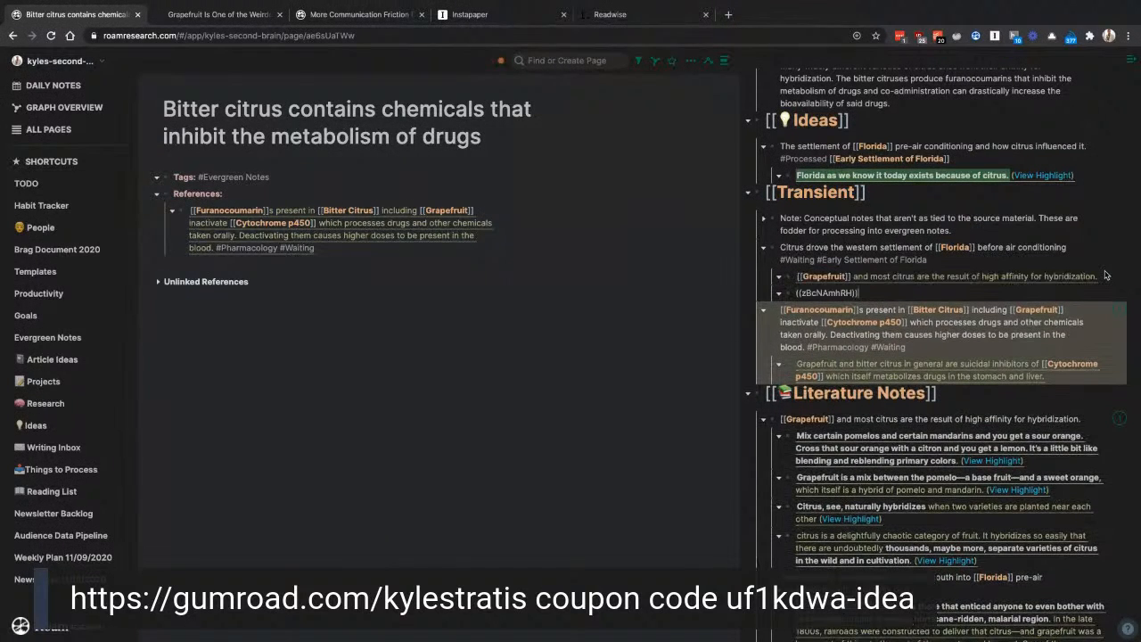
pyautogui.click(722, 376)
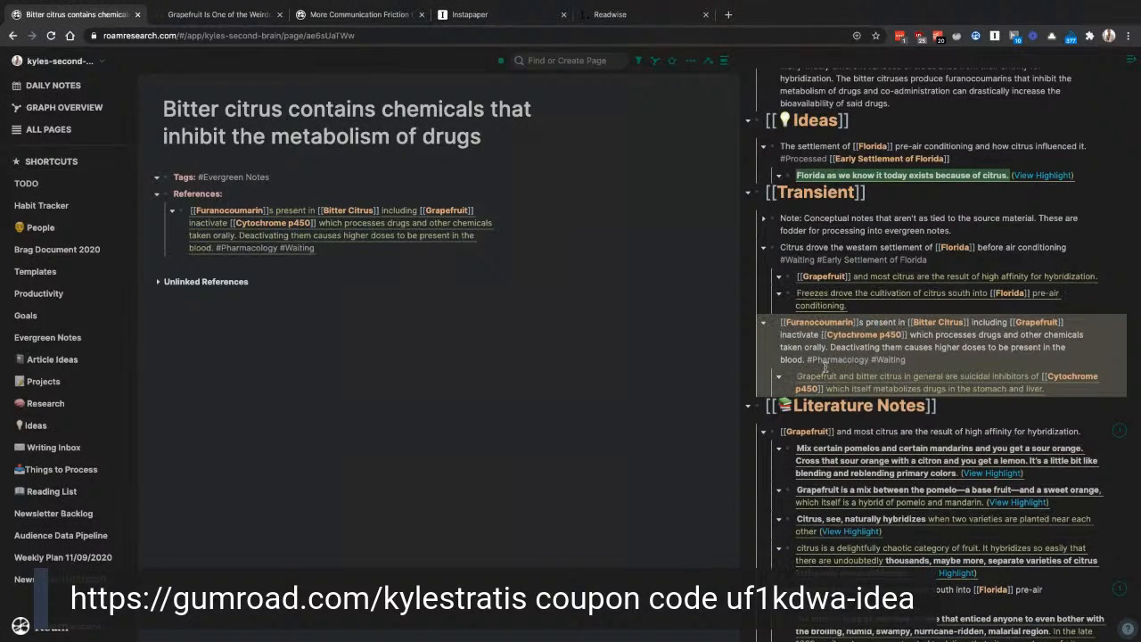
# Step: Apply the children of the Furanocoumarin block reference as references on the Bitter citrus page
pyautogui.scroll(1, 826, 368)
pyautogui.rightClick(370, 222)
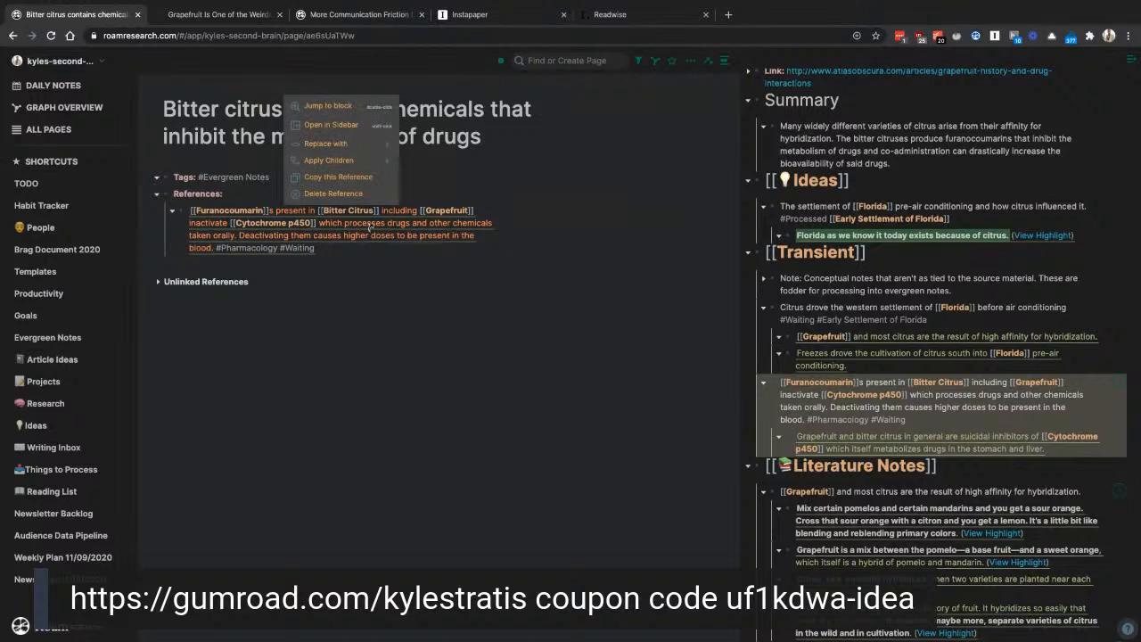
pyautogui.moveTo(348, 160)
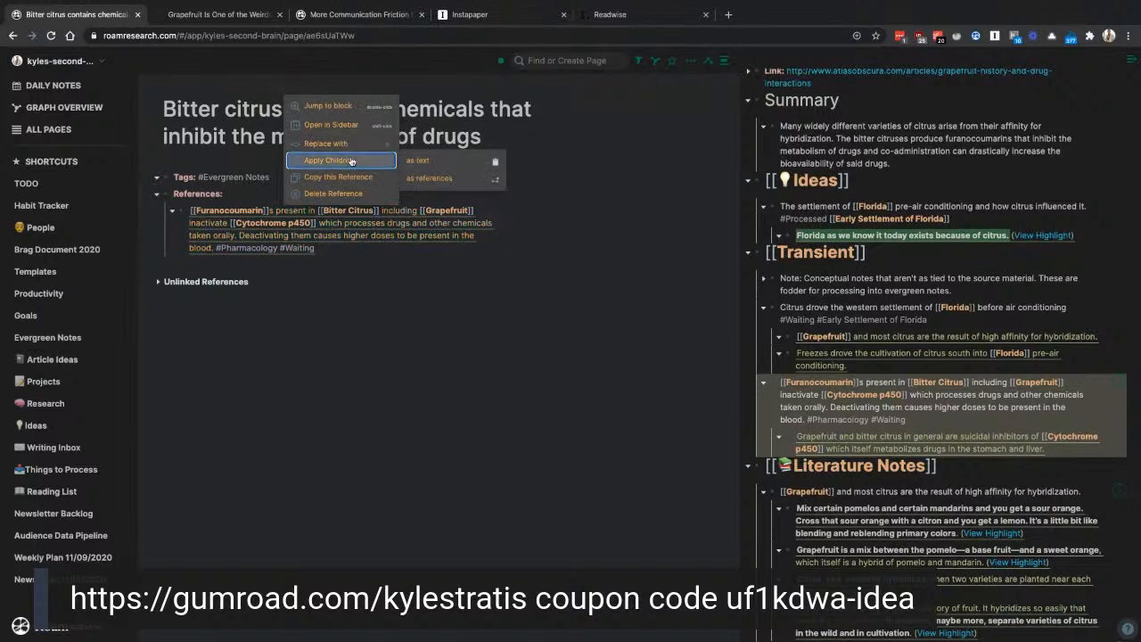
pyautogui.click(430, 178)
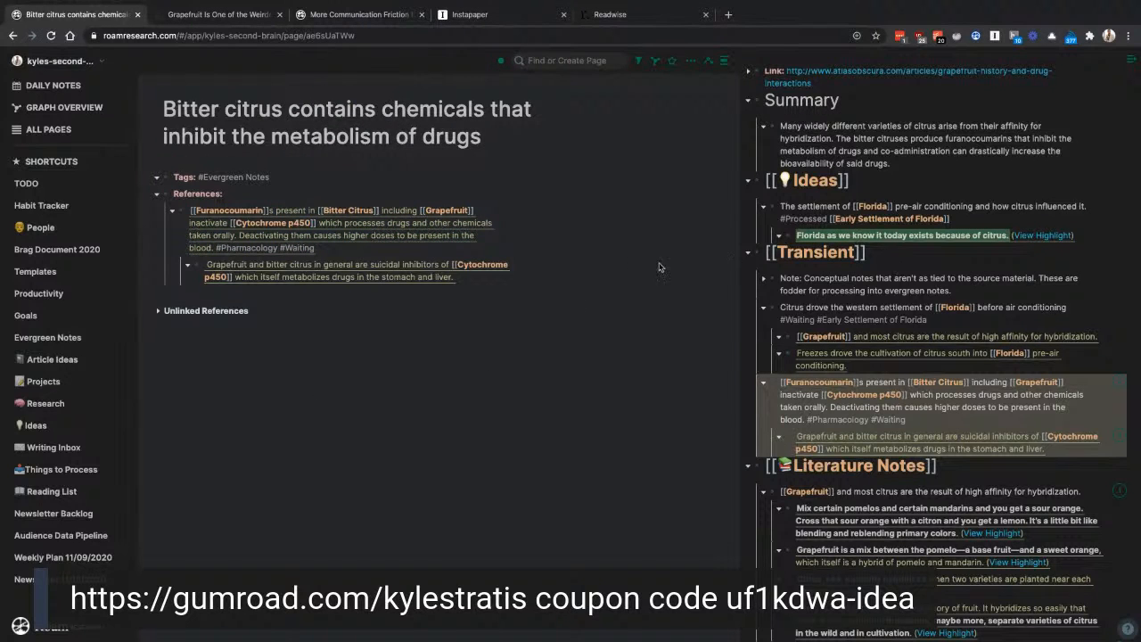
pyautogui.rightClick(353, 268)
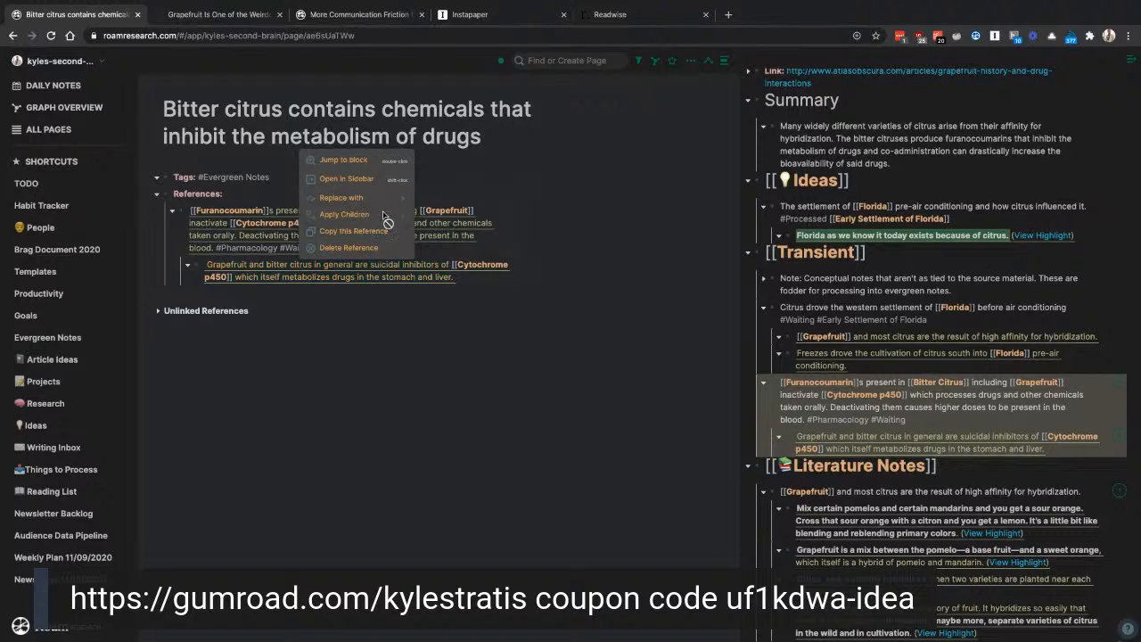
pyautogui.click(367, 333)
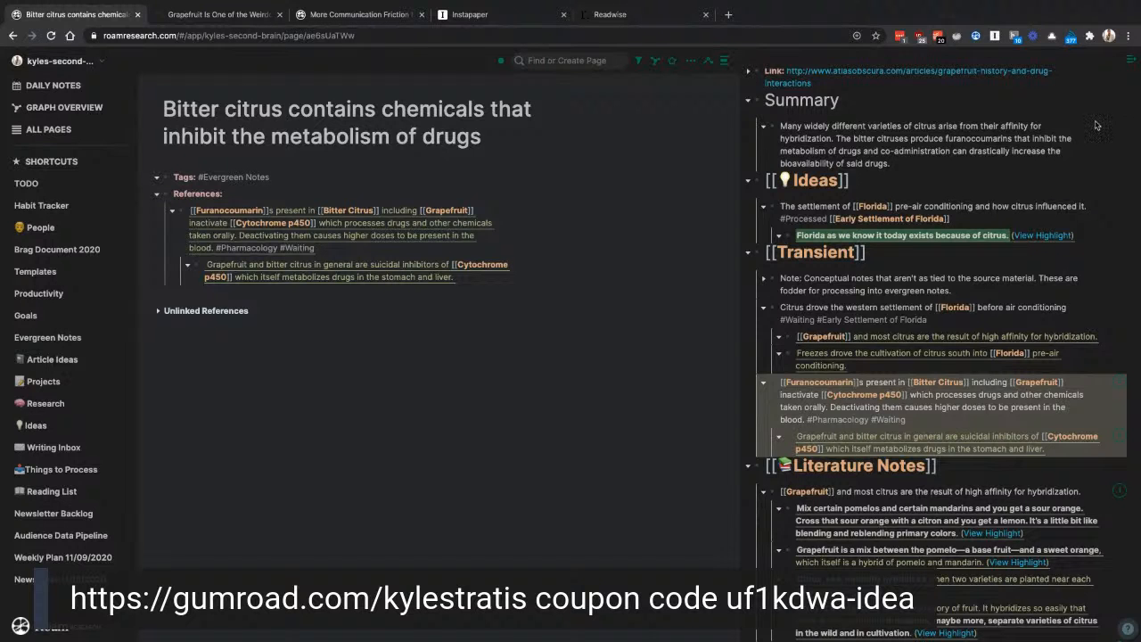
# Step: Close the Grapefruit article, the references to Early Settlement of Florida and that page's outline in the sidebar
pyautogui.scroll(3, 1097, 125)
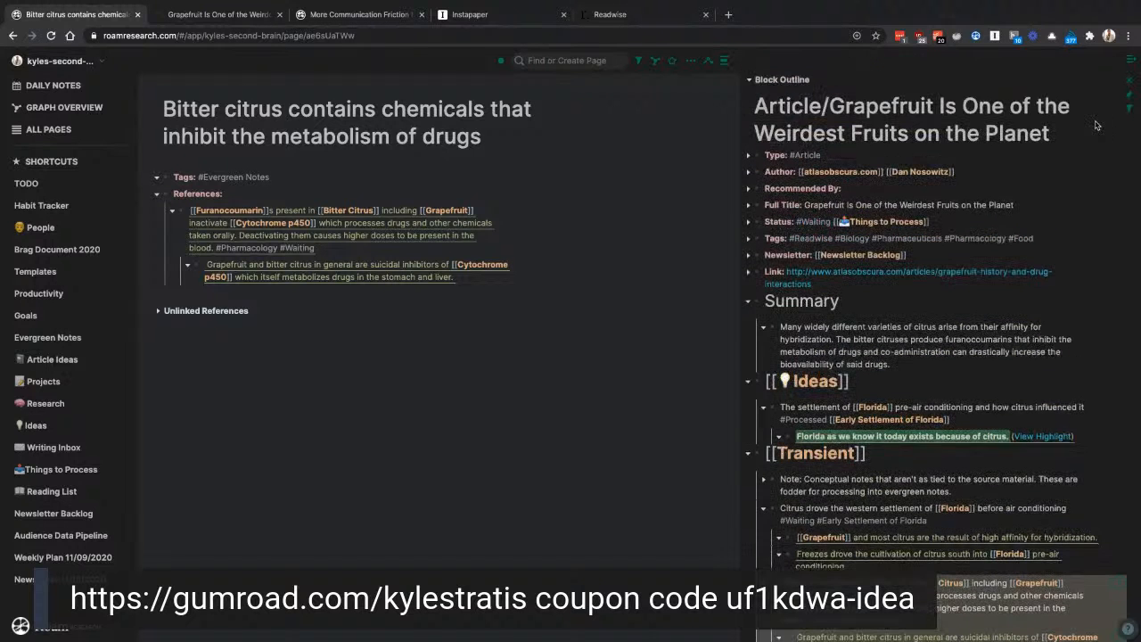
pyautogui.click(1130, 84)
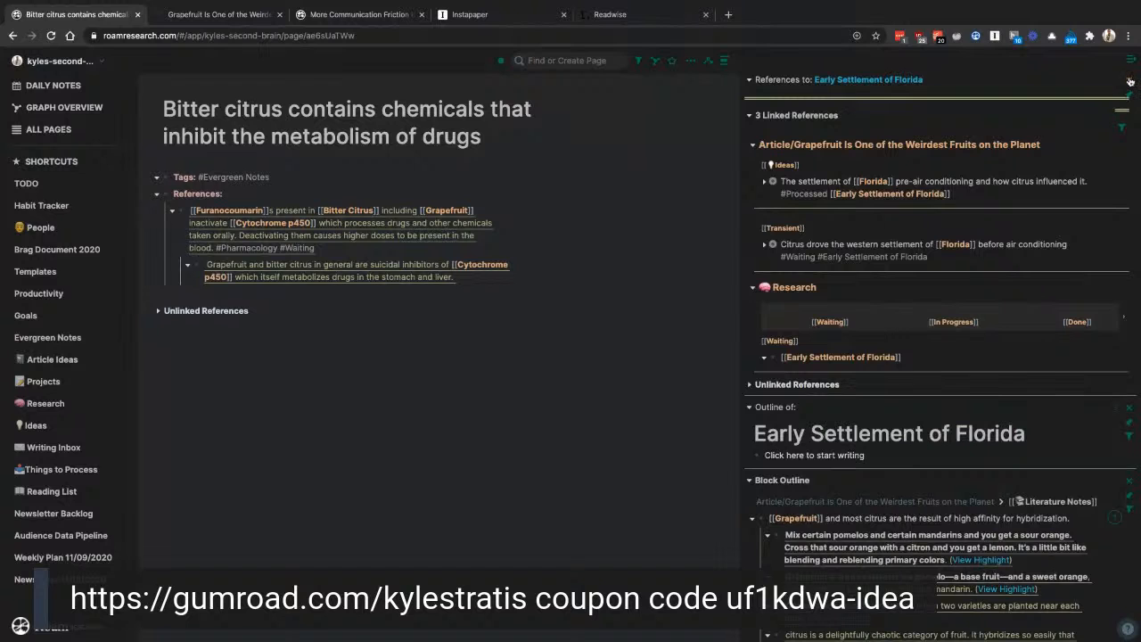
pyautogui.moveTo(1129, 82); pyautogui.dragTo(491, 211)
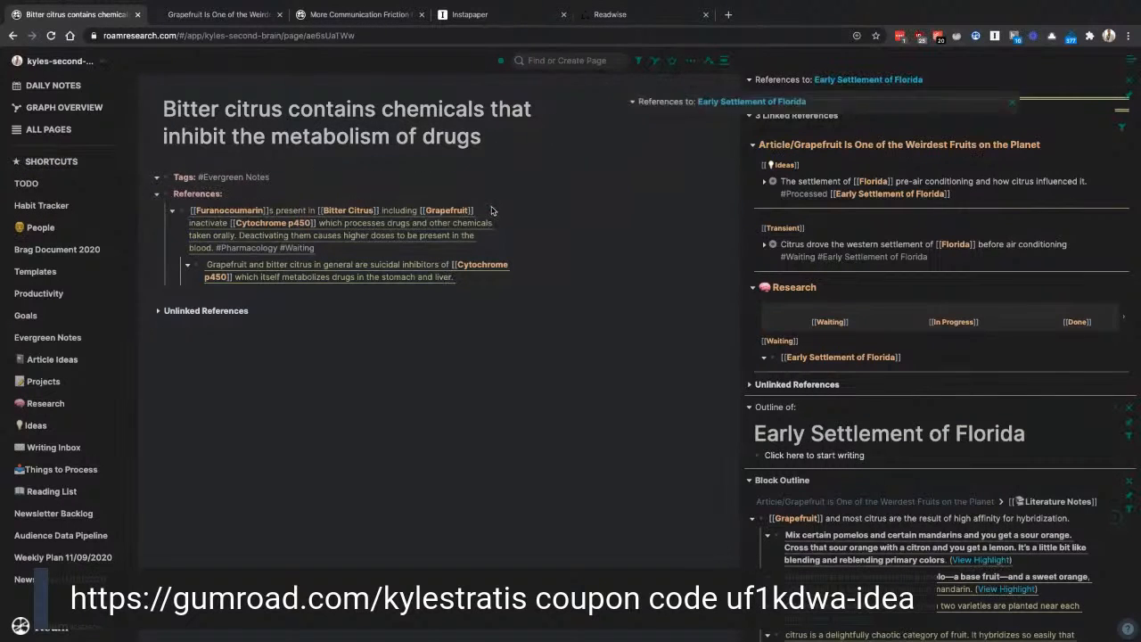
pyautogui.click(1130, 81)
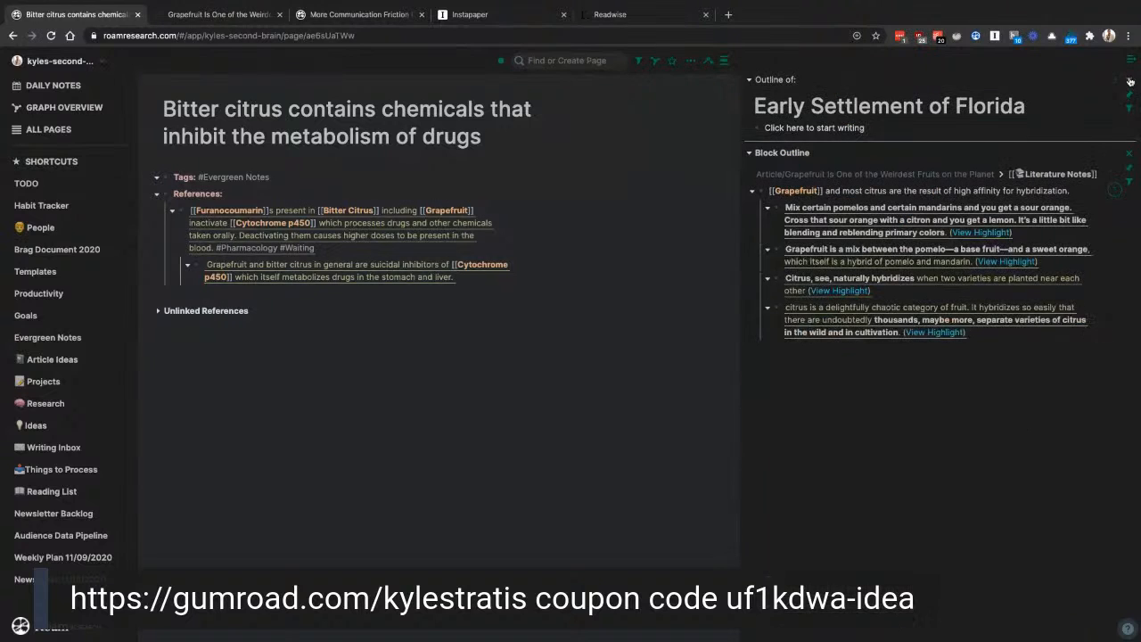
pyautogui.click(1129, 81)
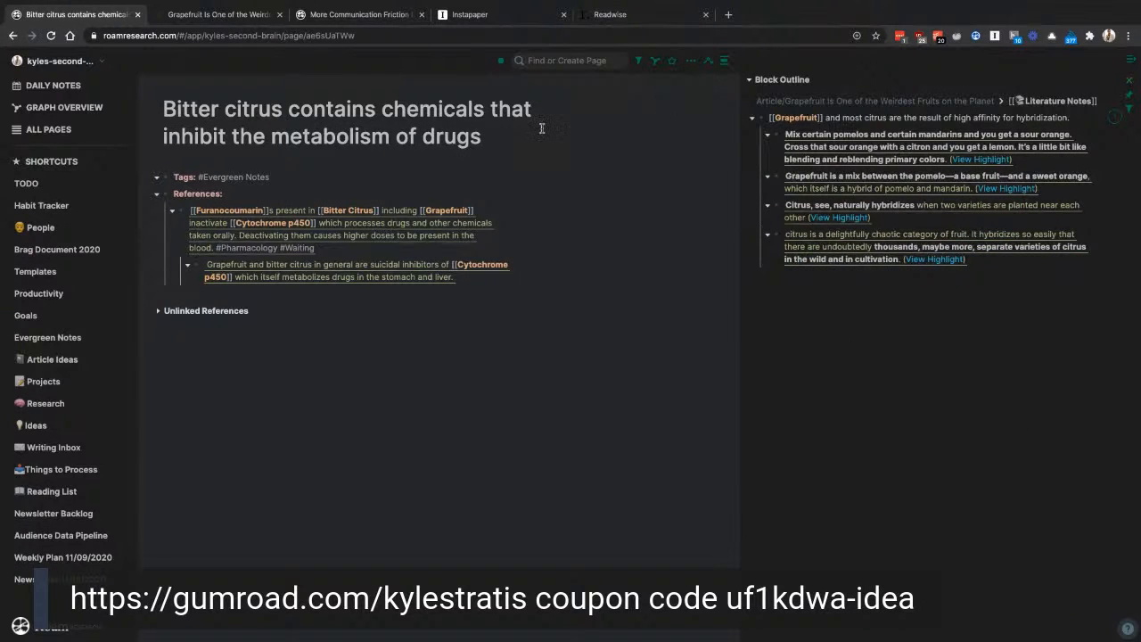
# Step: Add the tags #Pharmacology and #Botany to the Bitter citrus page's Tags block
pyautogui.click(353, 174)
pyautogui.write('#Pharmacology #@')
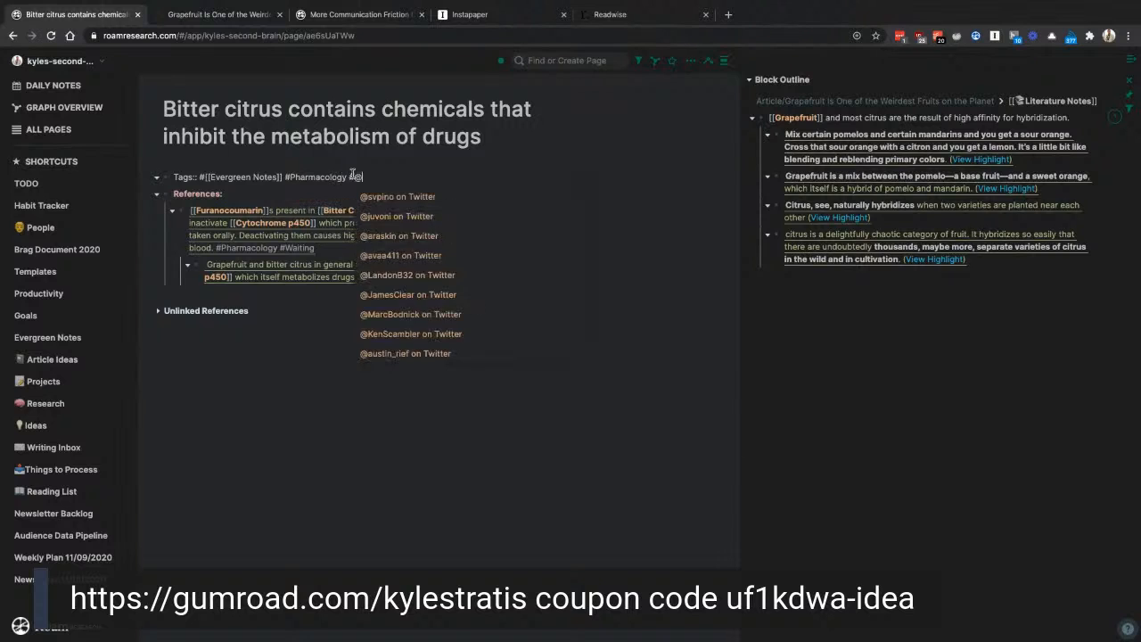
pyautogui.press('BackSpace')
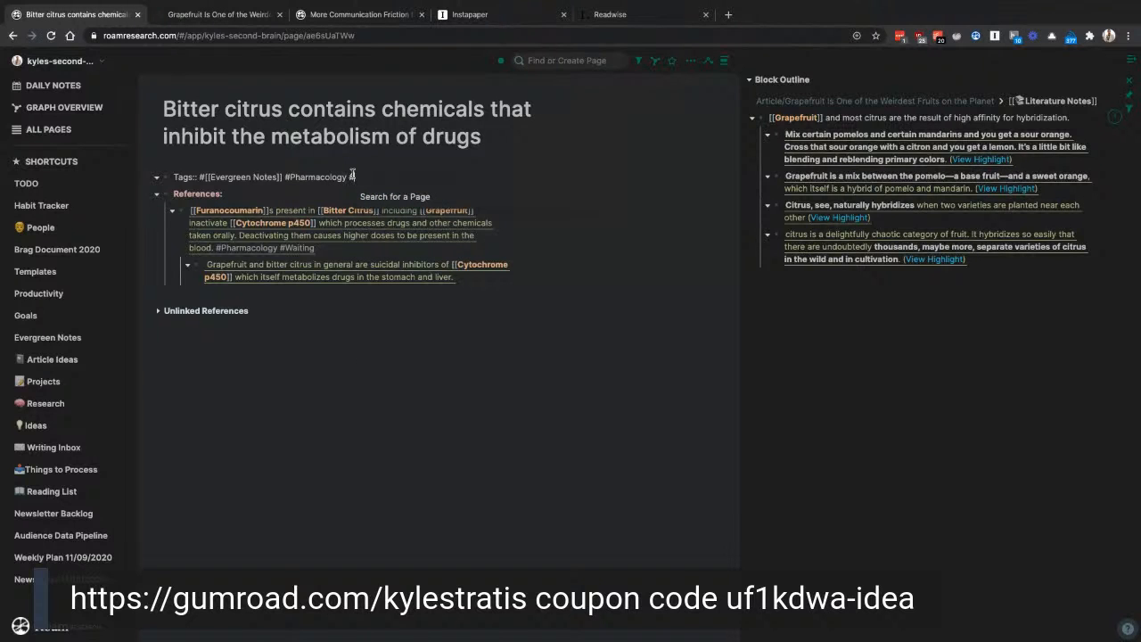
pyautogui.write('Botany ')
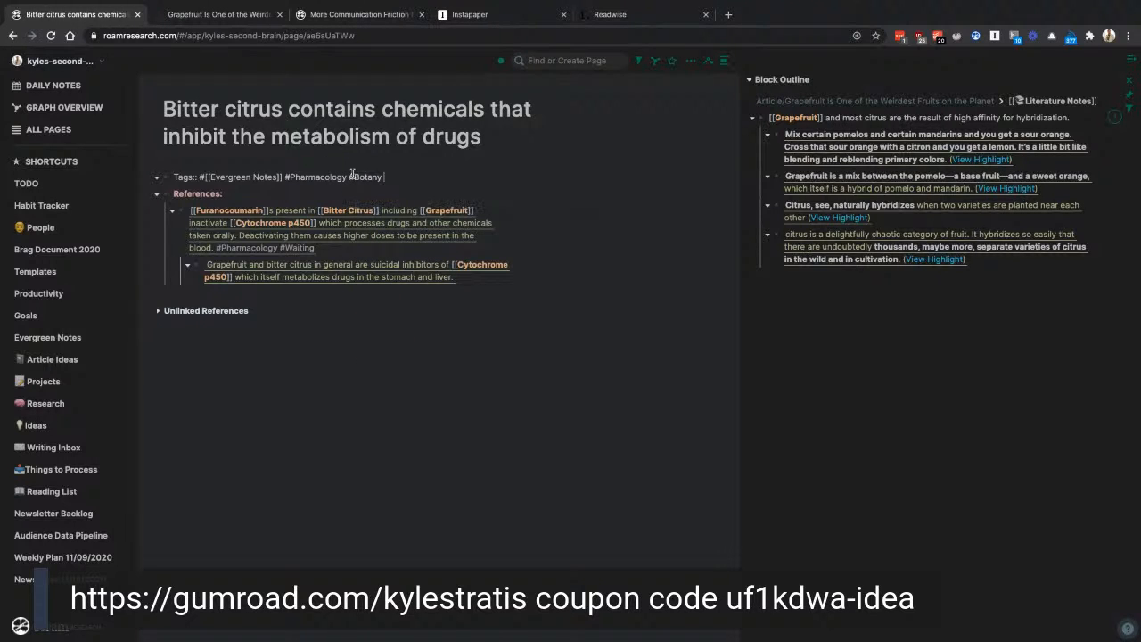
pyautogui.write('#')
pyautogui.press('BackSpace')
pyautogui.press('BackSpace')
# Step: Insert a block above Tags that begins "[[Bitter Citrus]] such as [[Grapefruit]]"
pyautogui.press('super+Left')
pyautogui.press('Return')
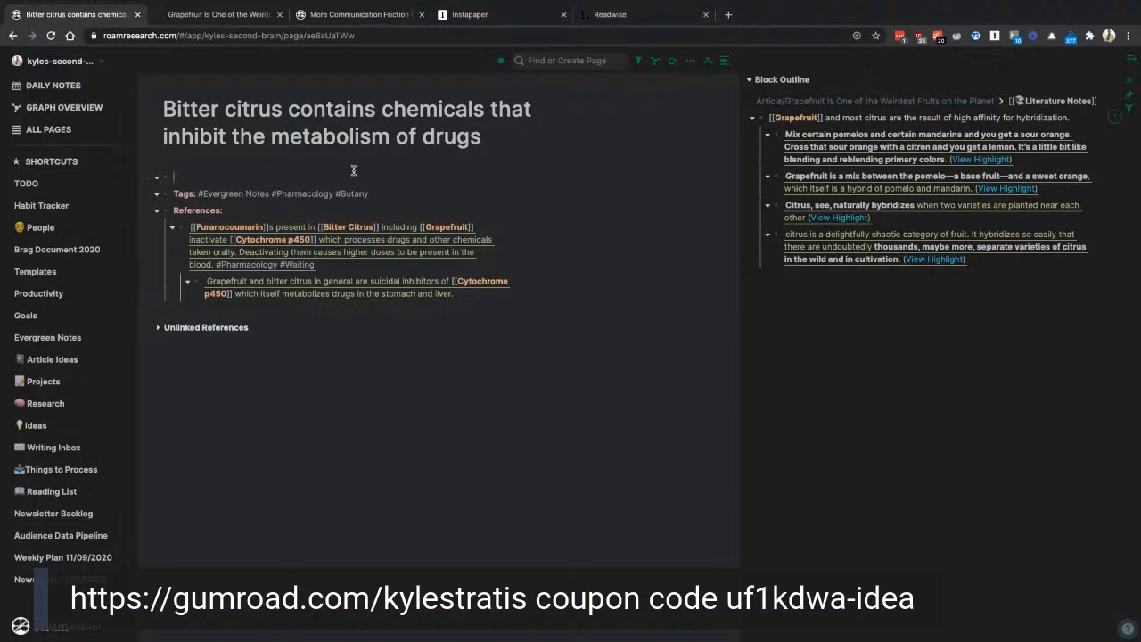
pyautogui.write('[[Bitter Citrus')
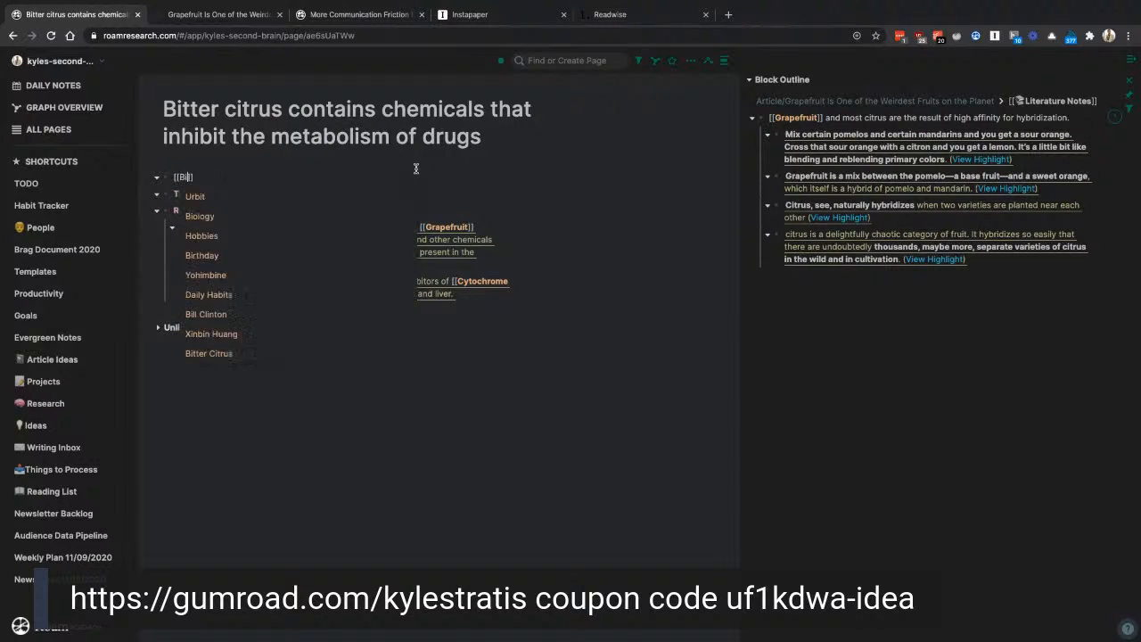
pyautogui.press('Return')
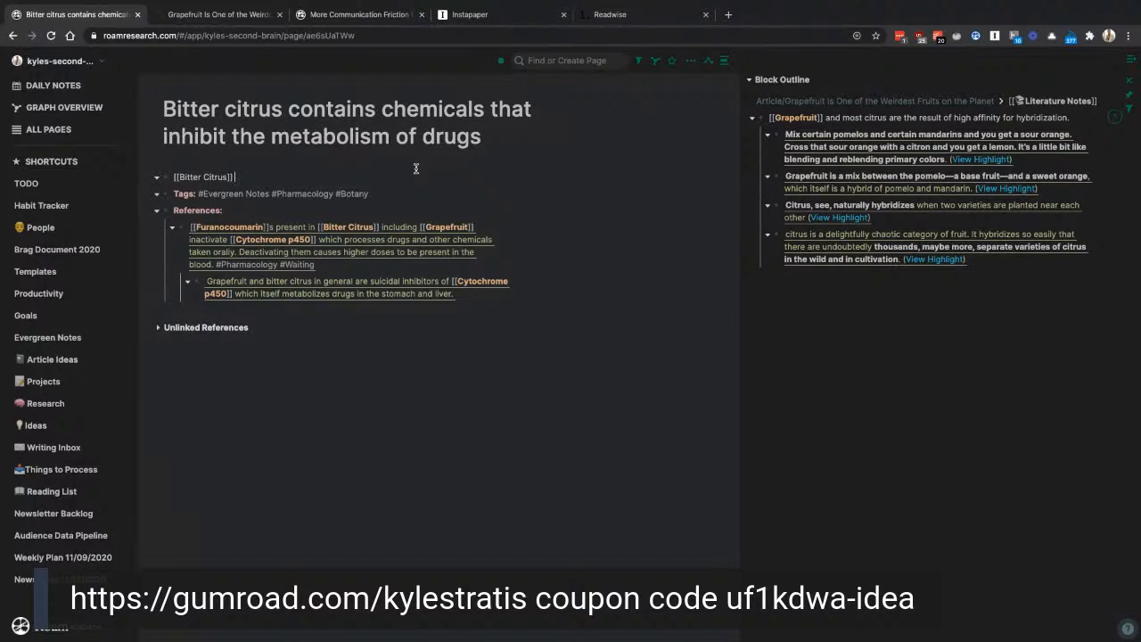
pyautogui.write('fruit')
pyautogui.press('BackSpace')
pyautogui.write('such as [[Grapefruit')
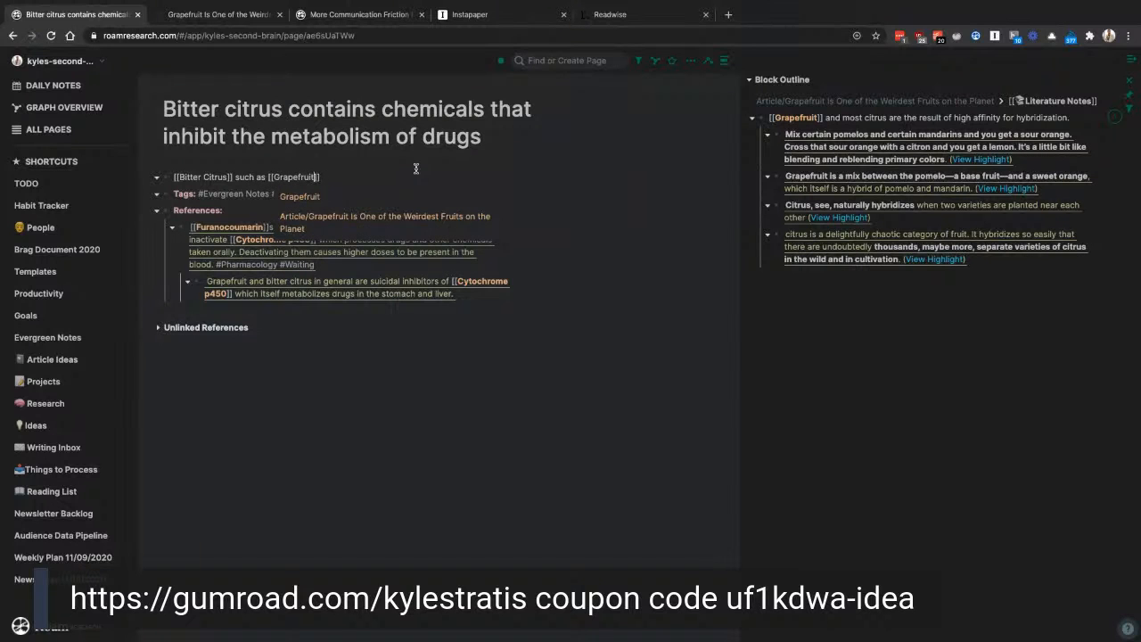
pyautogui.press('Return')
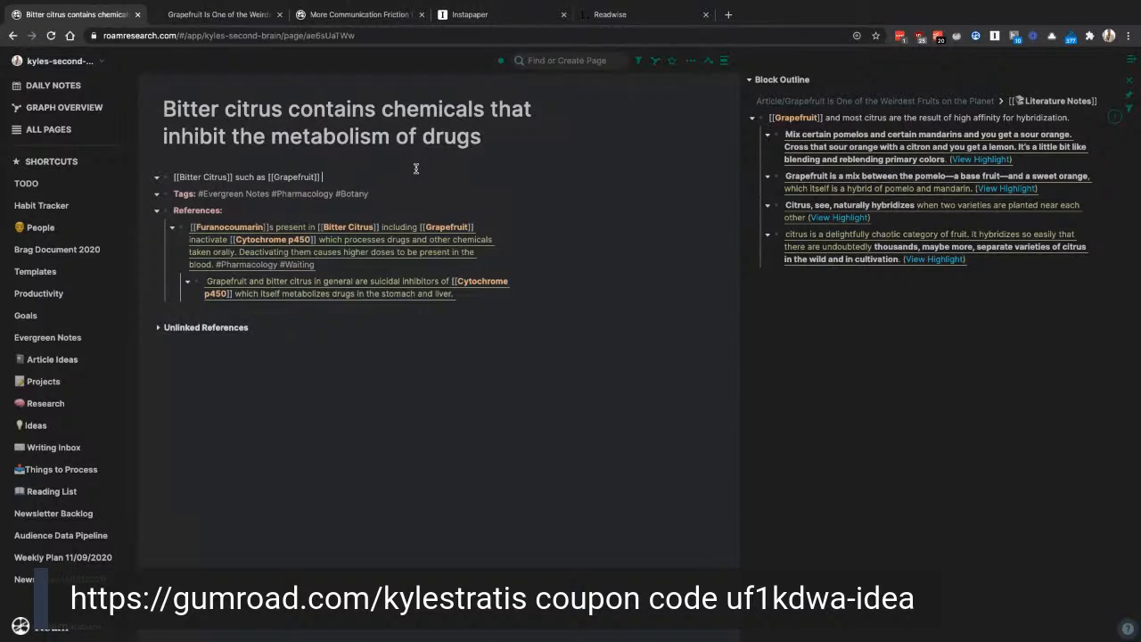
# Step: Continue the sentence with "contain high levels of chemicals called [[Furanocoumarin]]s that inhibit [[Cytochrome p450]]"
pyautogui.write('con')
pyautogui.write('tain high level')
pyautogui.write('of')
pyautogui.write(' cheic')
pyautogui.write('micals called [[')
pyautogui.write('Fura')
pyautogui.press('Escape')
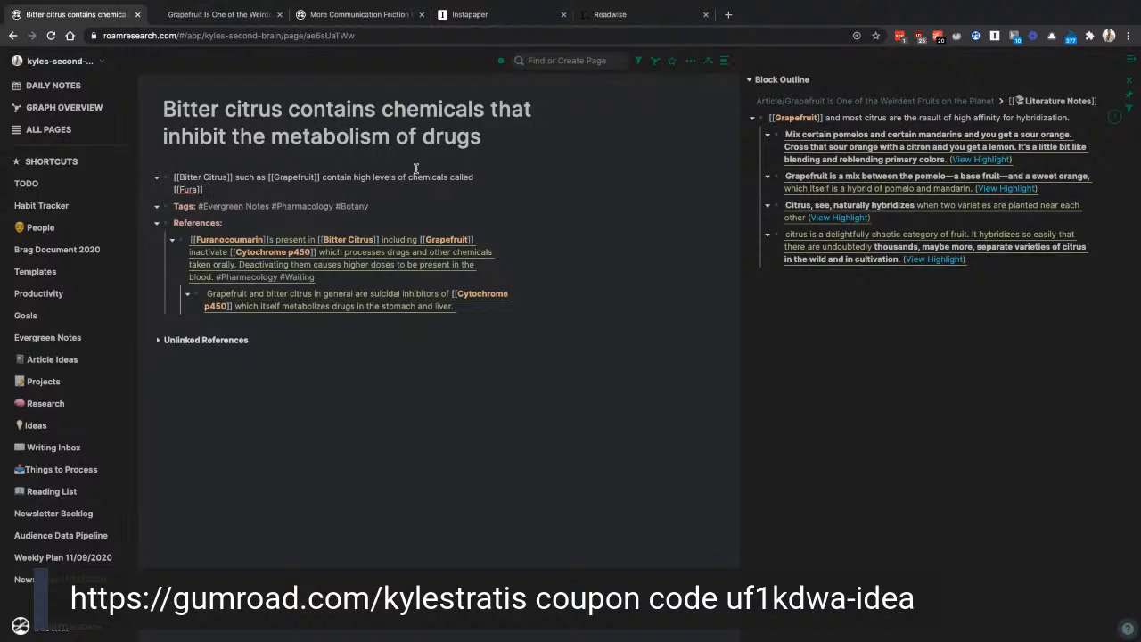
pyautogui.write('n')
pyautogui.press('Return')
pyautogui.write('s that in')
pyautogui.write('hibit [[C')
pyautogui.write('yto')
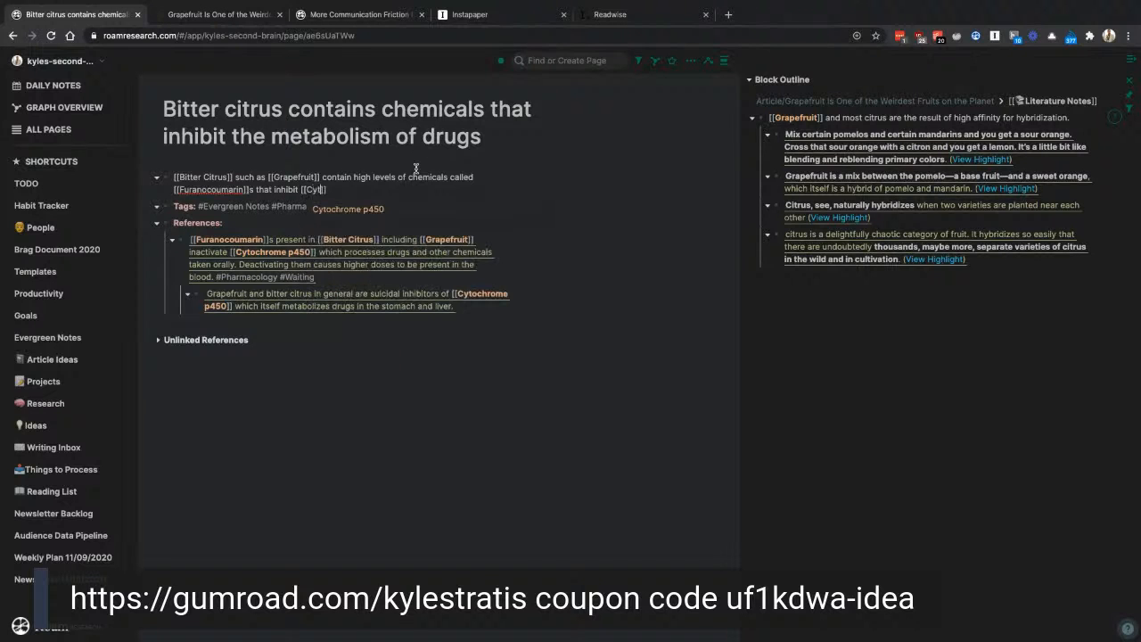
pyautogui.press('Return')
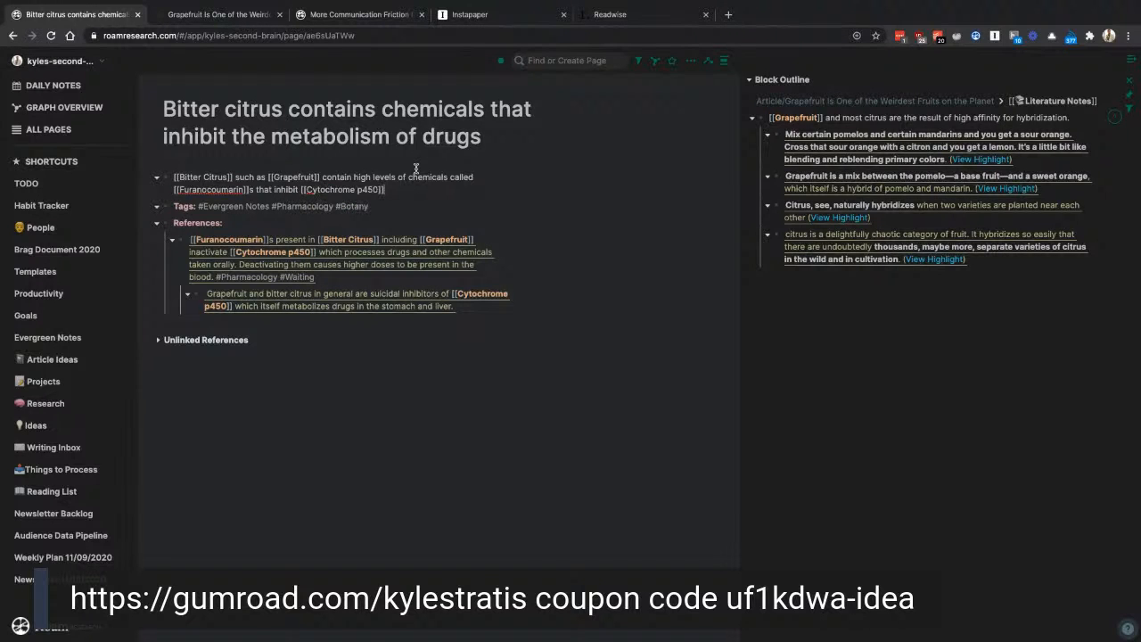
# Step: Add a second sentence: "[[Cytochrome p450]] is a family of enzymes that metabolize drugs and other chemicals in the stomach and liver."
pyautogui.write('. [[Cyto')
pyautogui.press('Return')
pyautogui.write('is a')
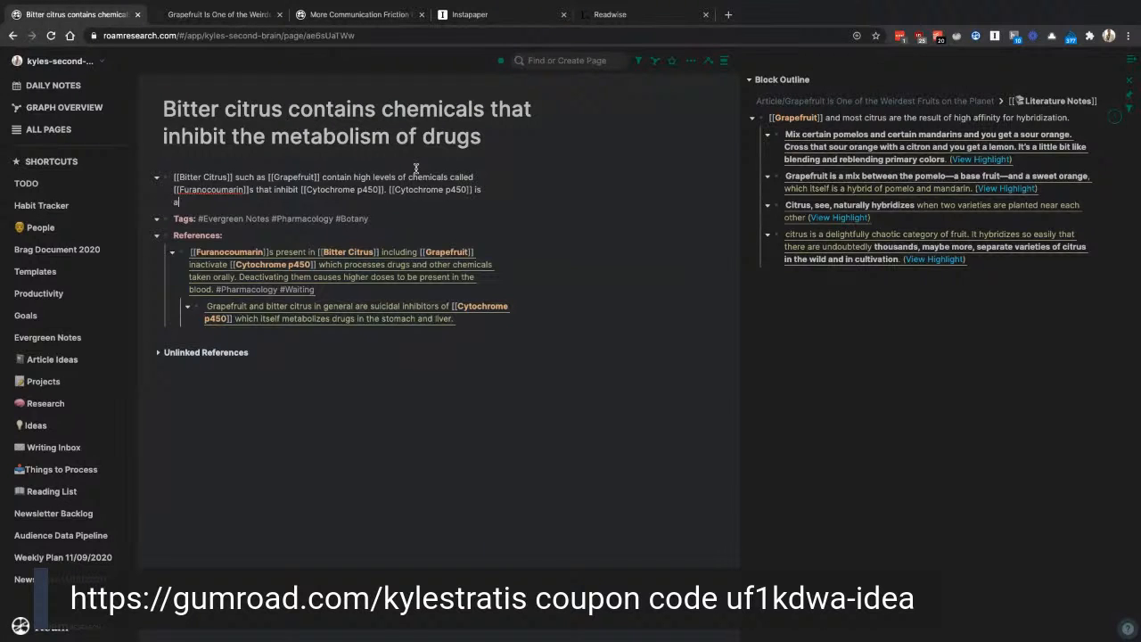
pyautogui.write(' family of enzymes that metaboli')
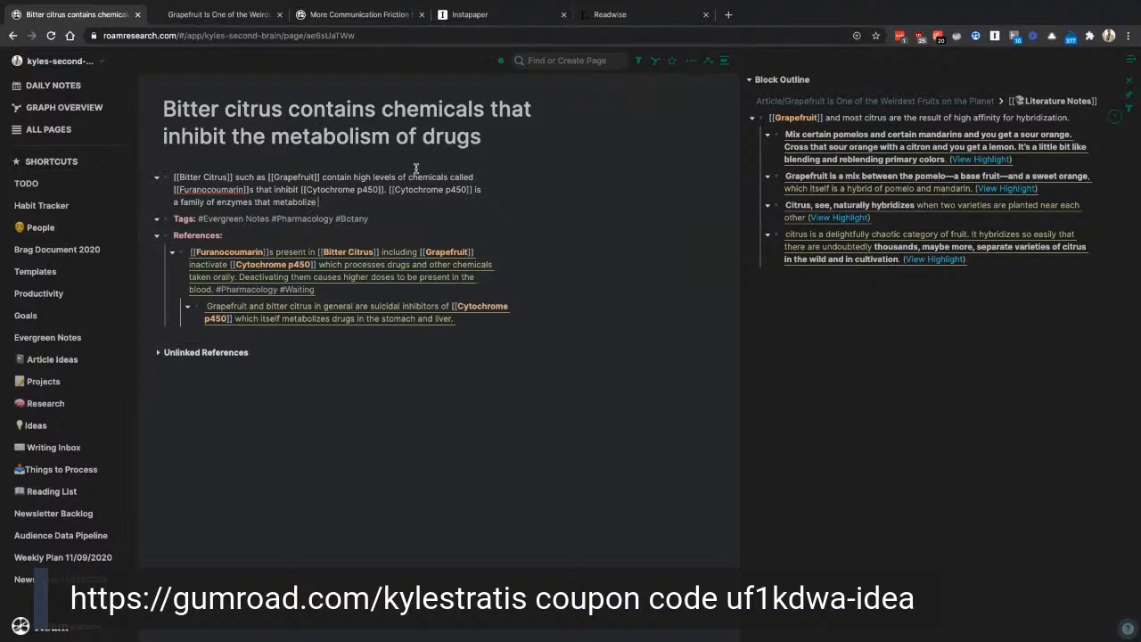
pyautogui.write('ze drugs and other chemicals in the stomach and liver.')
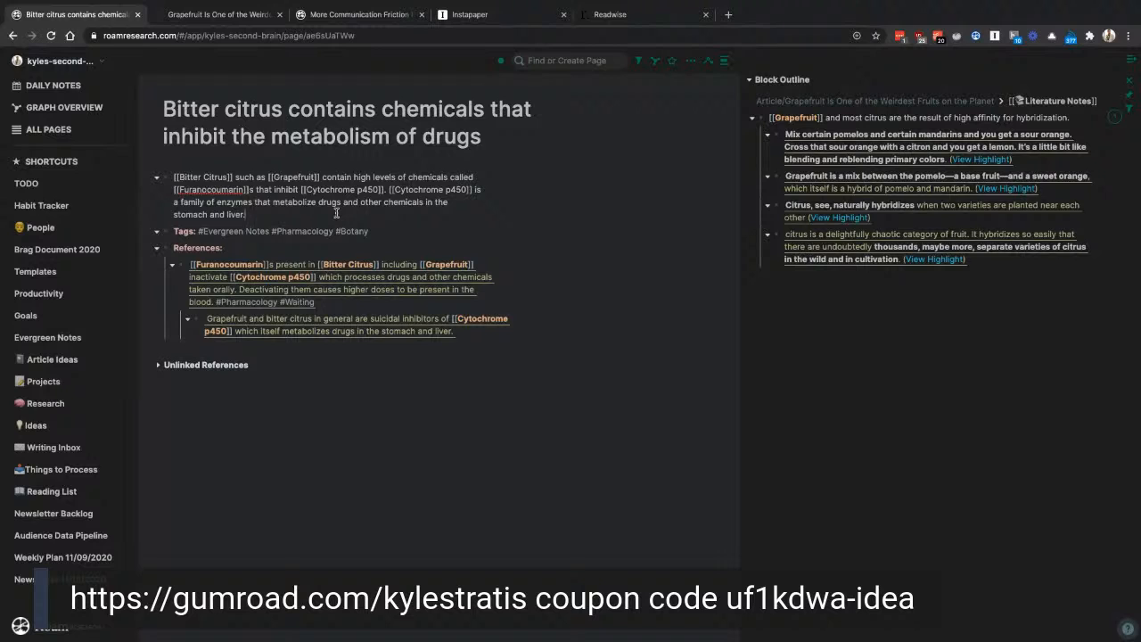
# Step: Start a third sentence in the note: "By inhibiting these enzymes, co-administering drugs with e.g. [[Grapefruit Juice]]"
pyautogui.write('By inhibiting these enzymes')
pyautogui.write('co-administering drugs with ')
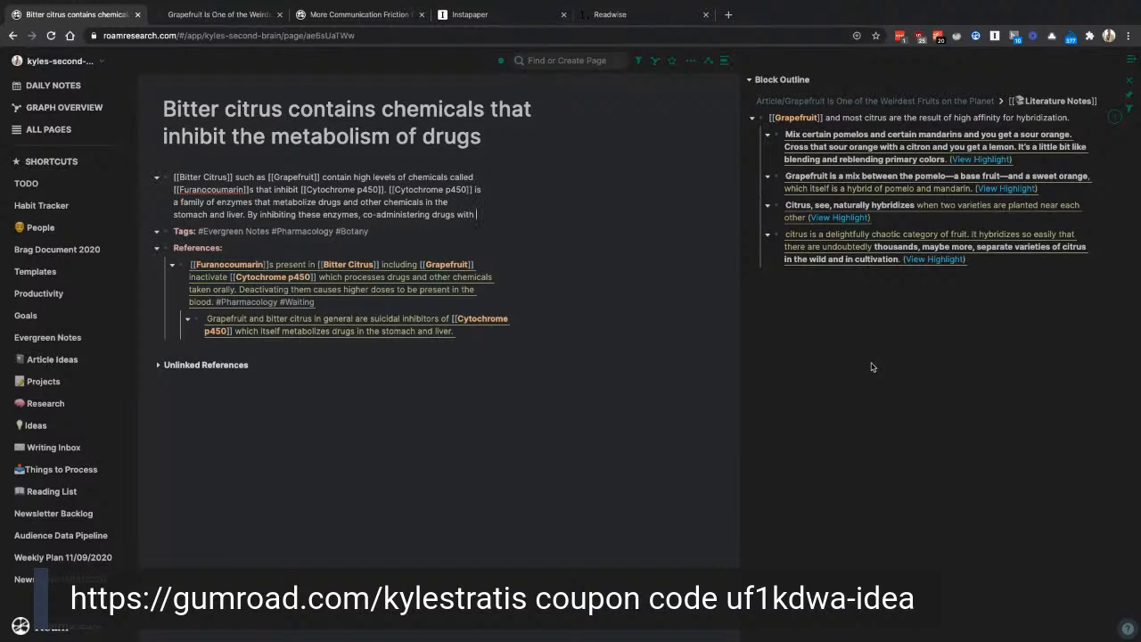
pyautogui.write('e.g.')
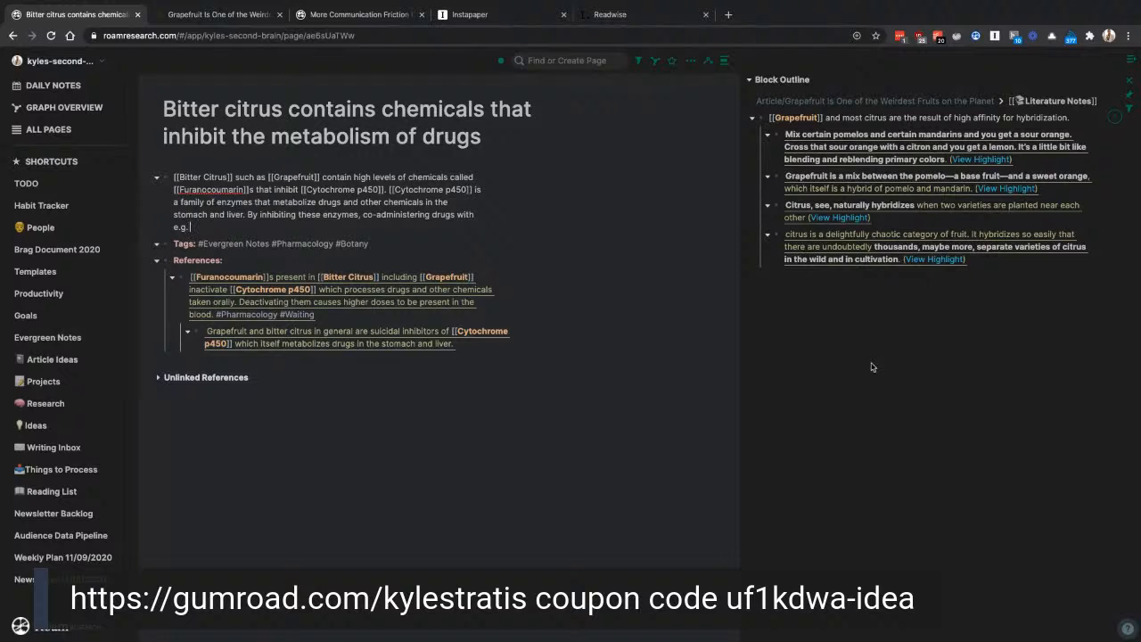
pyautogui.write(' [[Grapefruit')
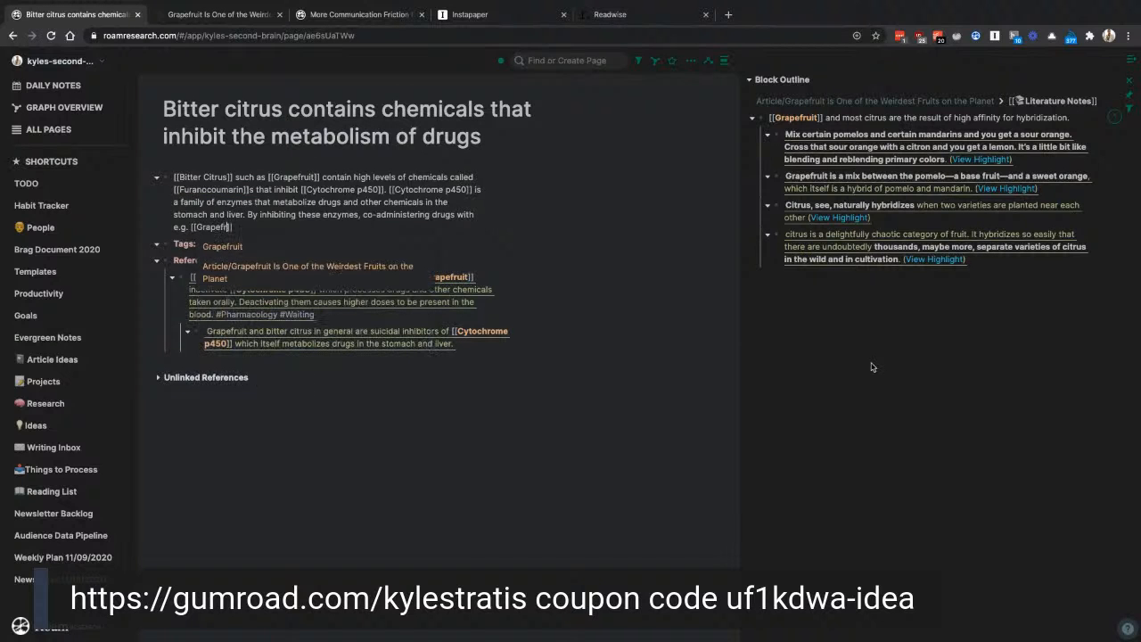
pyautogui.write(' Juice]]')
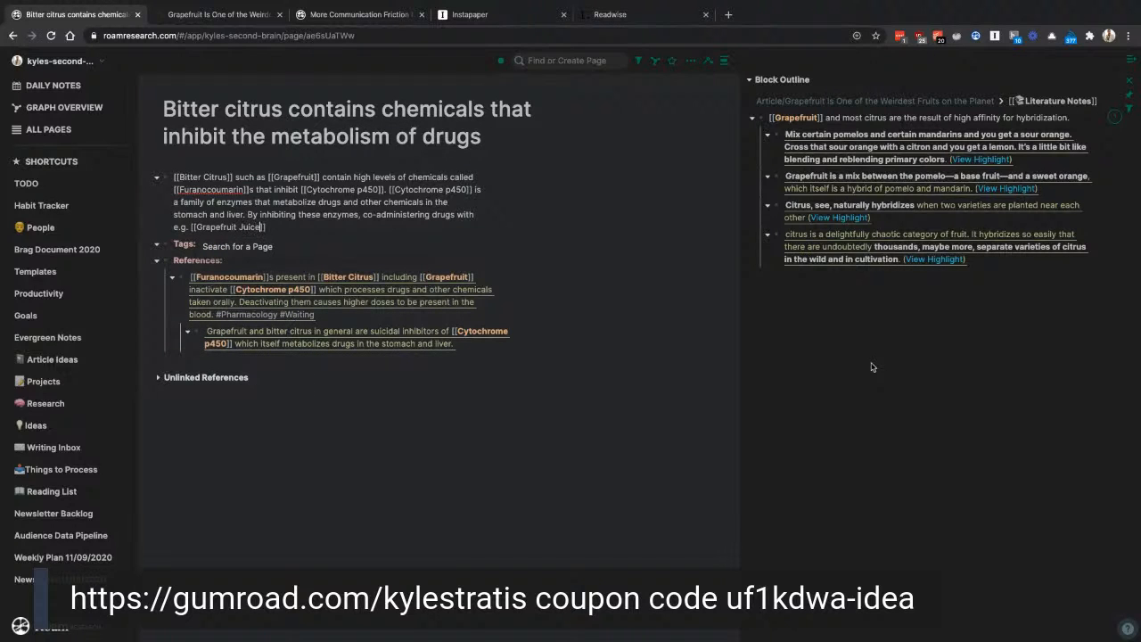
# Step: Continue the sentence with "can cause potentially dangerously high levels of the drug in the bloodstream"
pyautogui.write(', c')
pyautogui.write('can cause potentially dangerously high levels of the drug')
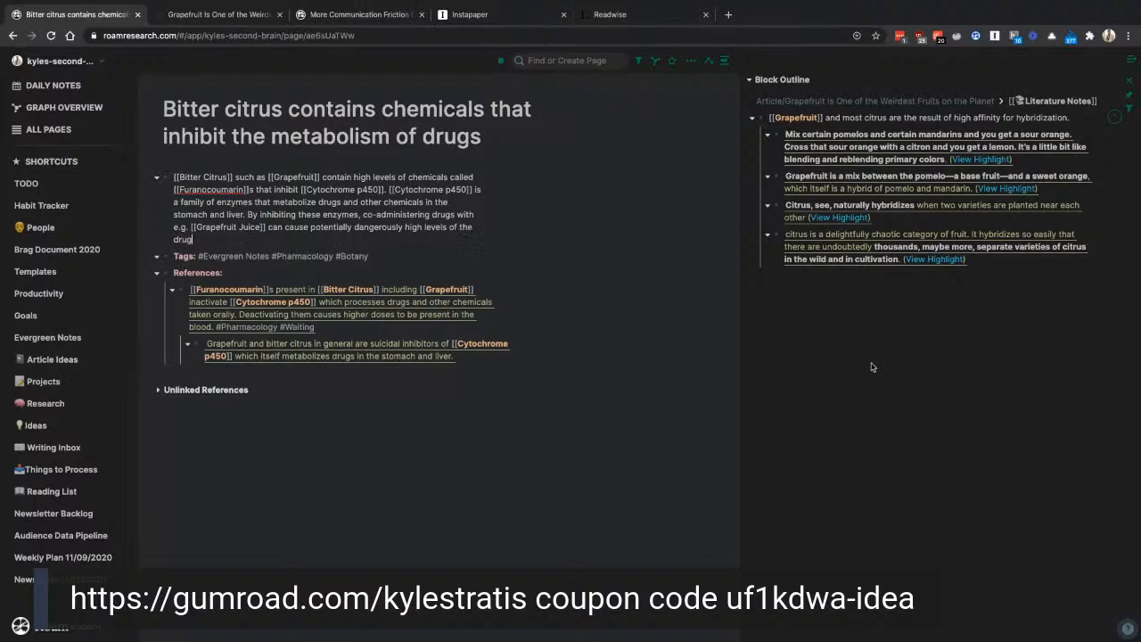
pyautogui.write(' i')
pyautogui.write('n the bloodstream')
pyautogui.write(', which is')
pyautogui.press('BackSpace')
pyautogui.press('BackSpace')
pyautogui.press('BackSpace')
pyautogui.press('BackSpace')
pyautogui.press('BackSpace')
pyautogui.press('BackSpace')
pyautogui.press('BackSpace')
pyautogui.press('BackSpace')
pyautogui.press('BackSpace')
pyautogui.press('BackSpace')
pyautogui.write('.')
# Step: End the sentence with the parenthesized tag "(#Bioavailability)." and finish editing the block
pyautogui.write('(#')
pyautogui.write('Bi')
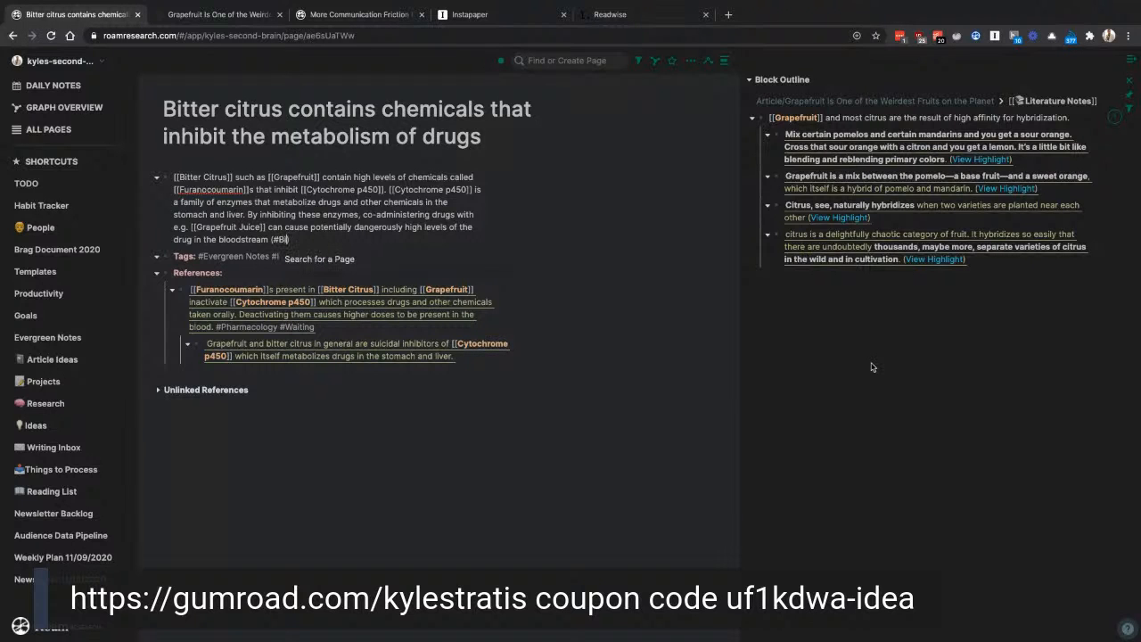
pyautogui.write('oavailability).')
pyautogui.click(607, 468)
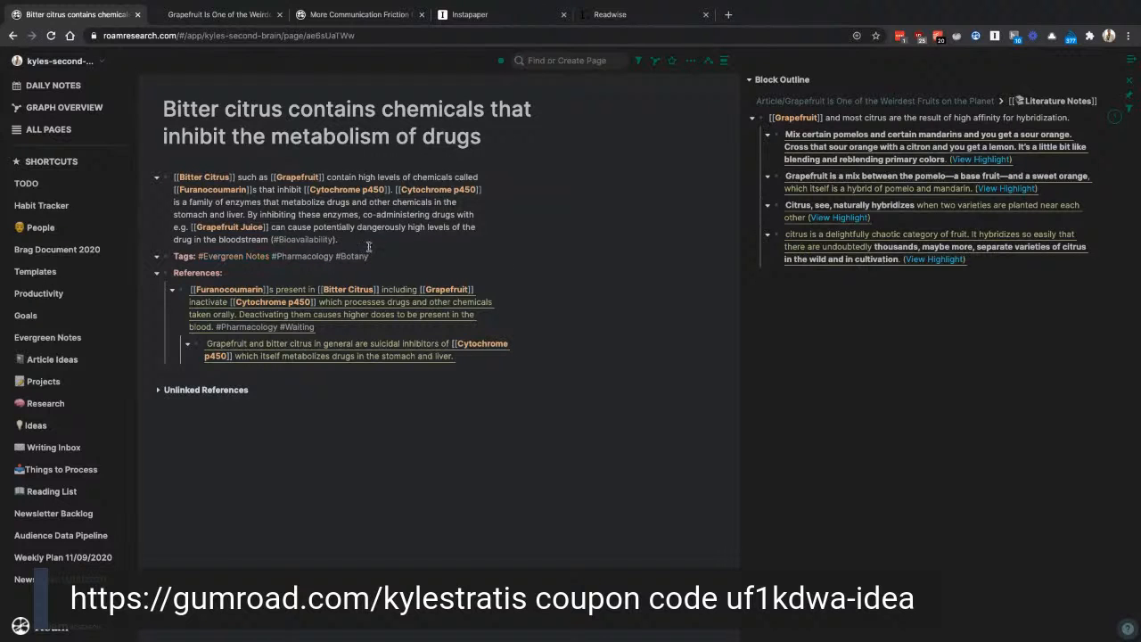
# Step: Follow the note's links through Bitter Citrus and Bioavailability to the Cytochrome p450 page, and rename that page Cytochrome P450
pyautogui.click(205, 177)
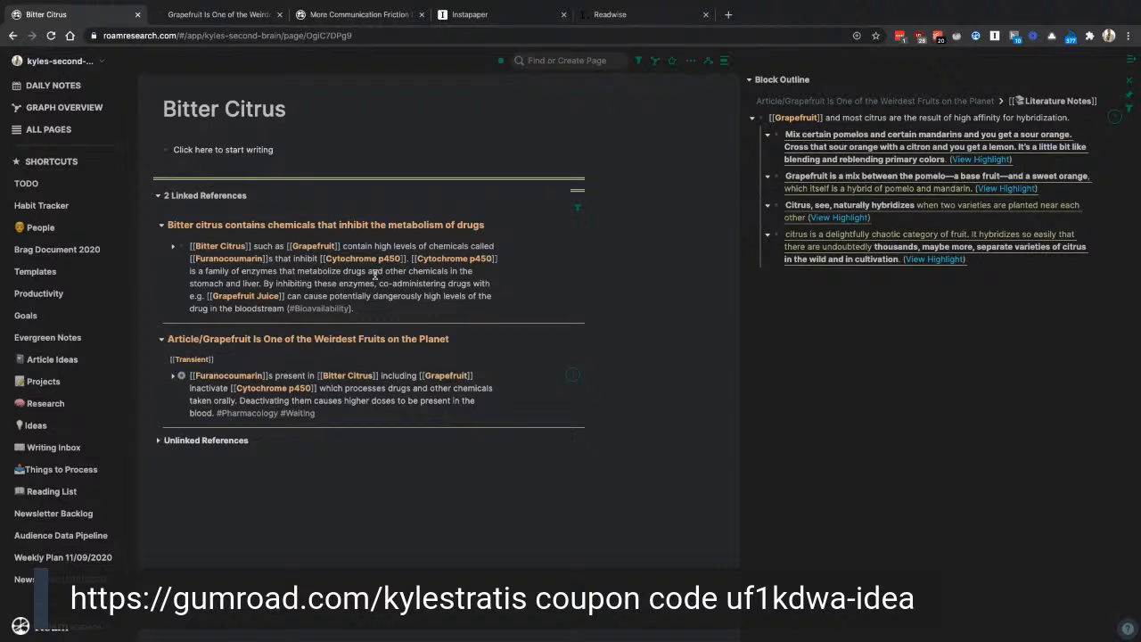
pyautogui.click(333, 312)
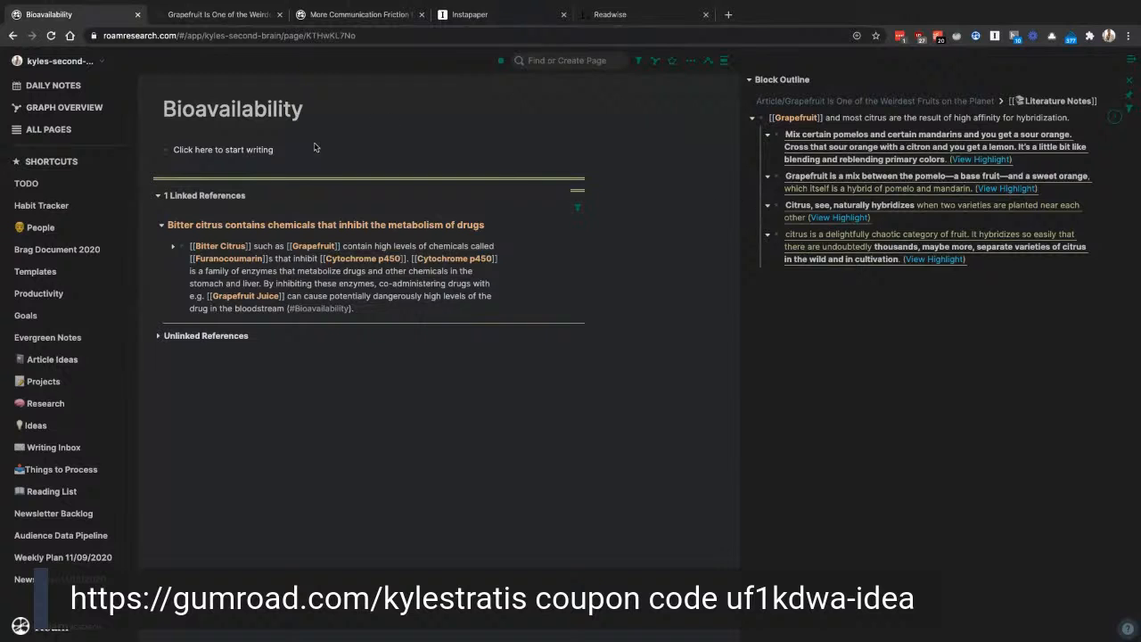
pyautogui.click(362, 260)
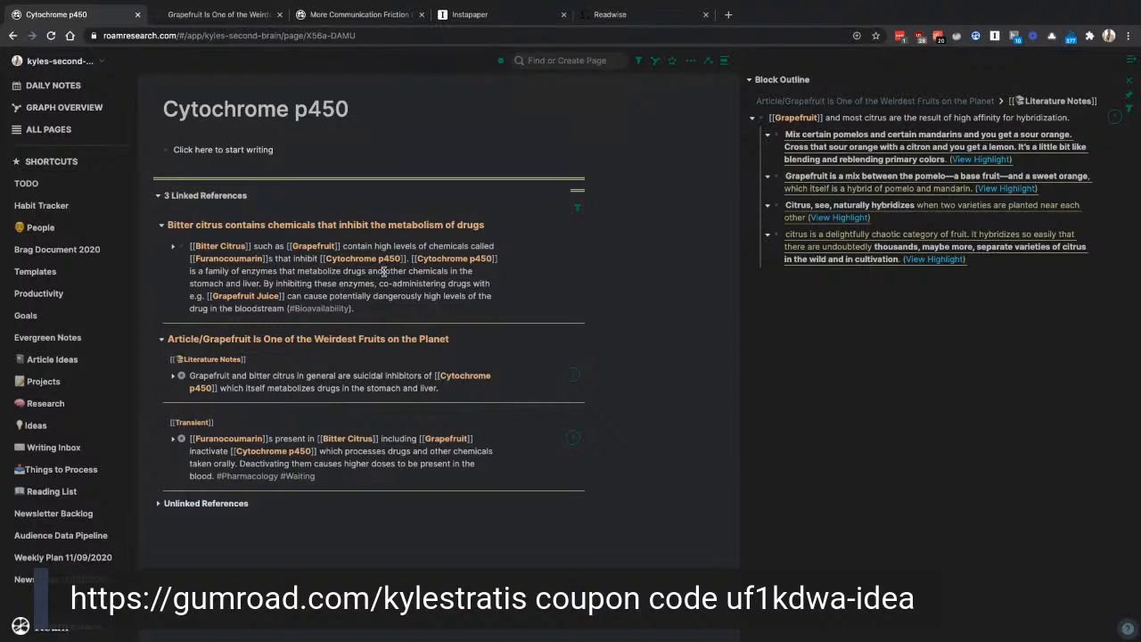
pyautogui.click(301, 111)
pyautogui.press('BackSpace')
pyautogui.write('P')
pyautogui.press('Return')
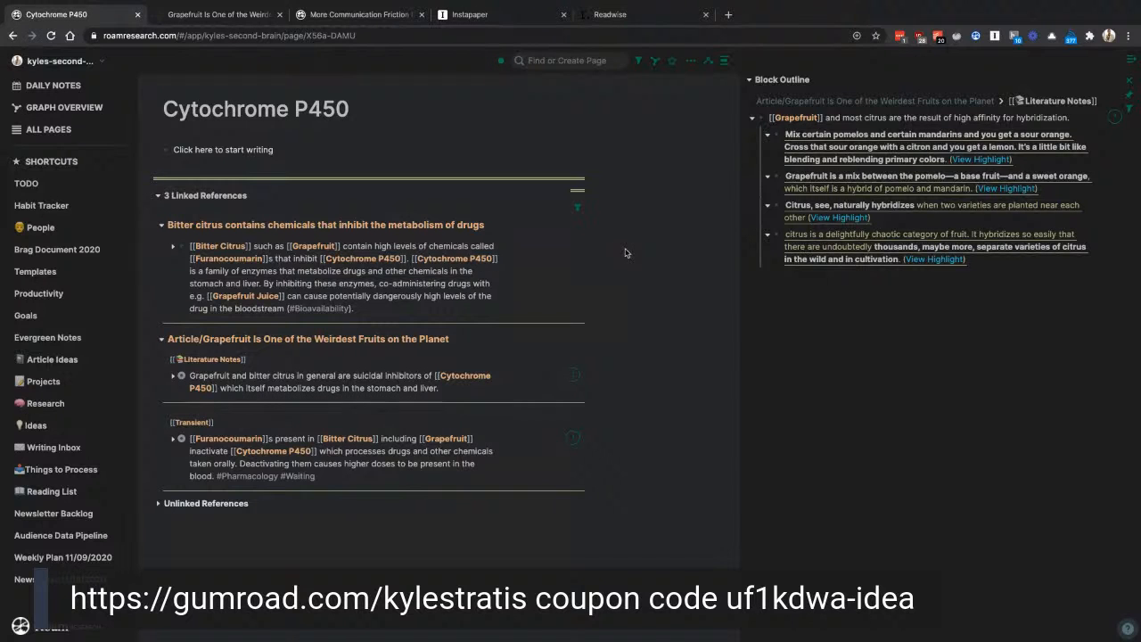
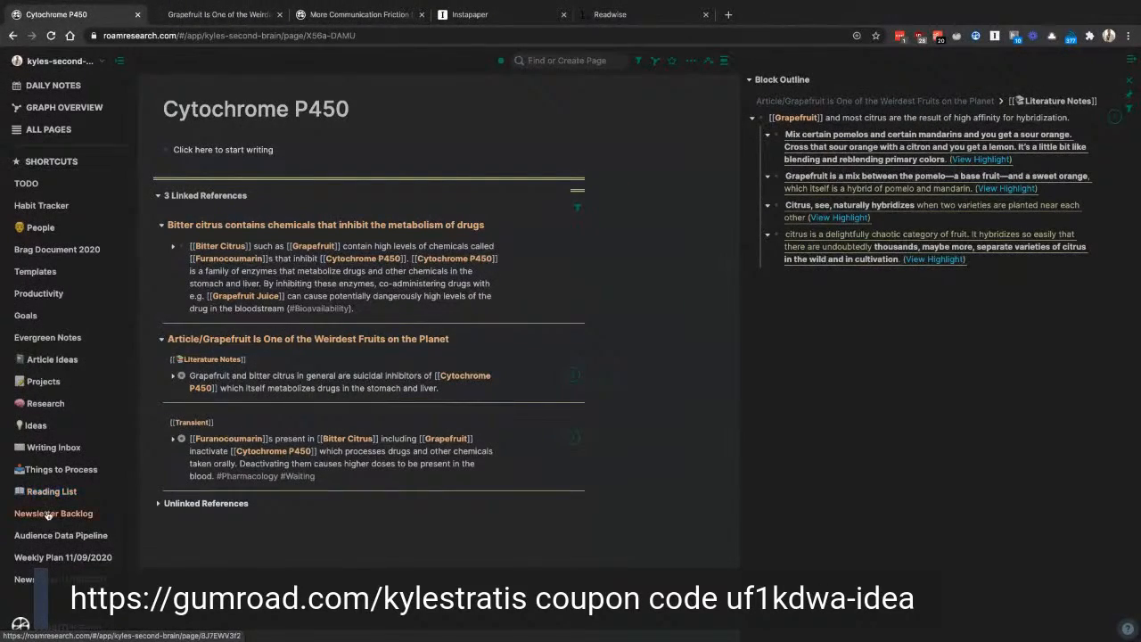
# Step: In the Writing Inbox's Transient Notes, replace the #Waiting tag on the Furanocoumarin note with #Processed
pyautogui.click(62, 453)
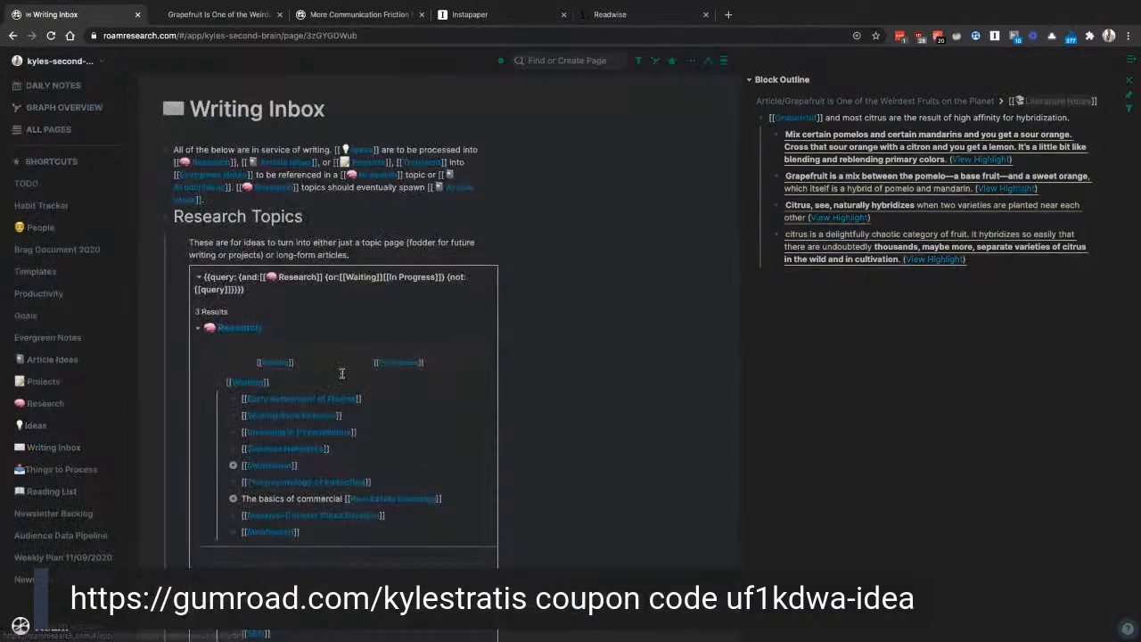
pyautogui.scroll(-15, 341, 373)
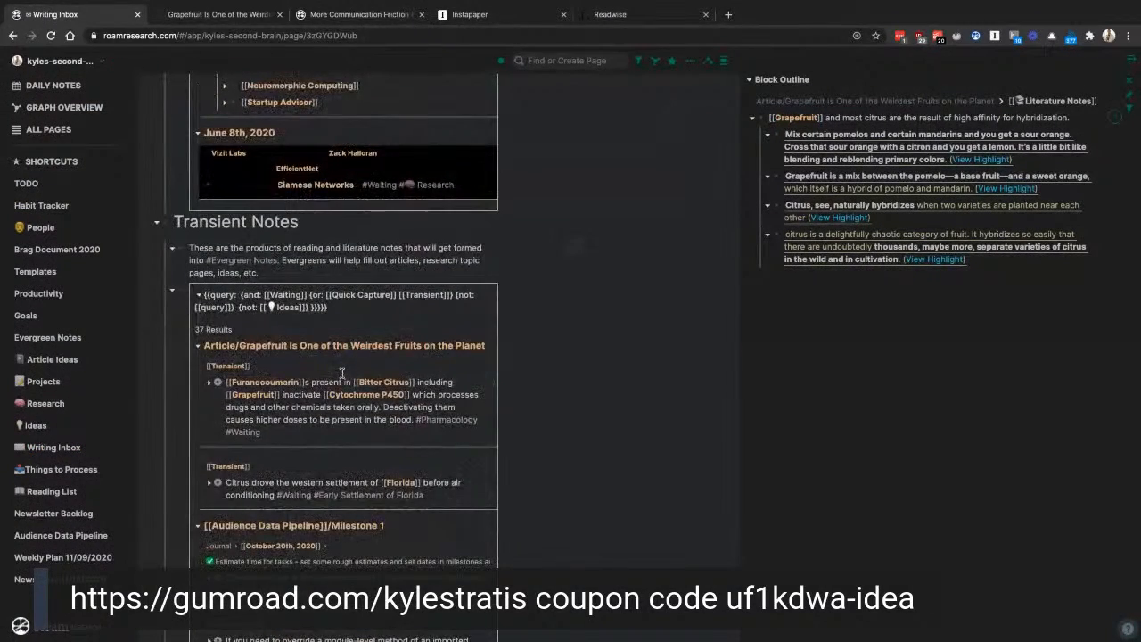
pyautogui.click(343, 425)
pyautogui.doubleClick(250, 431)
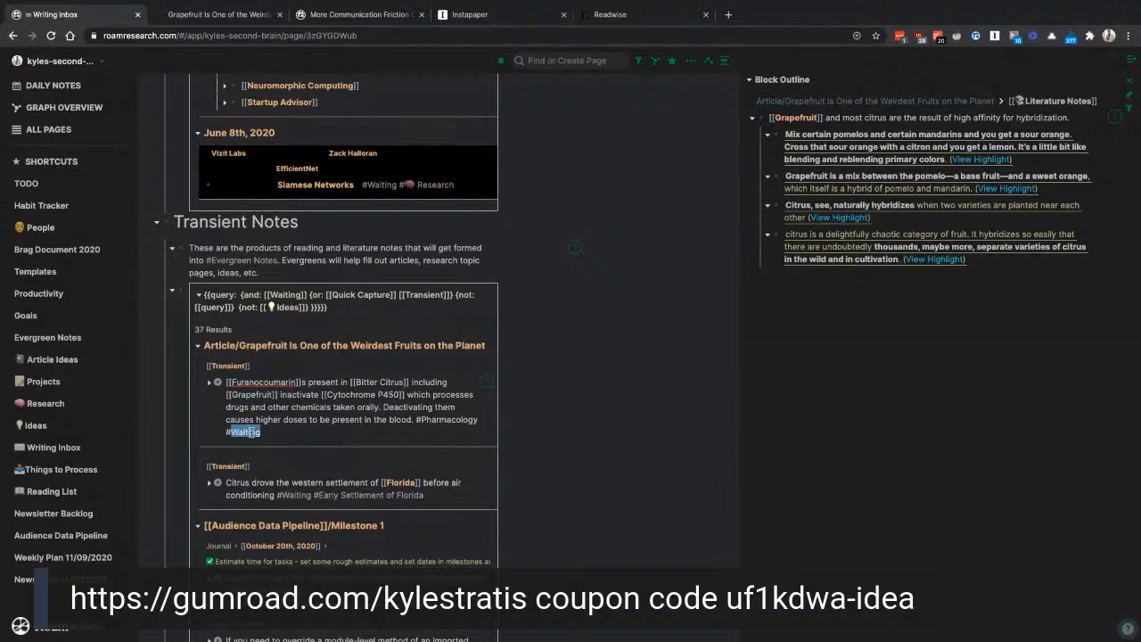
pyautogui.write('Processed')
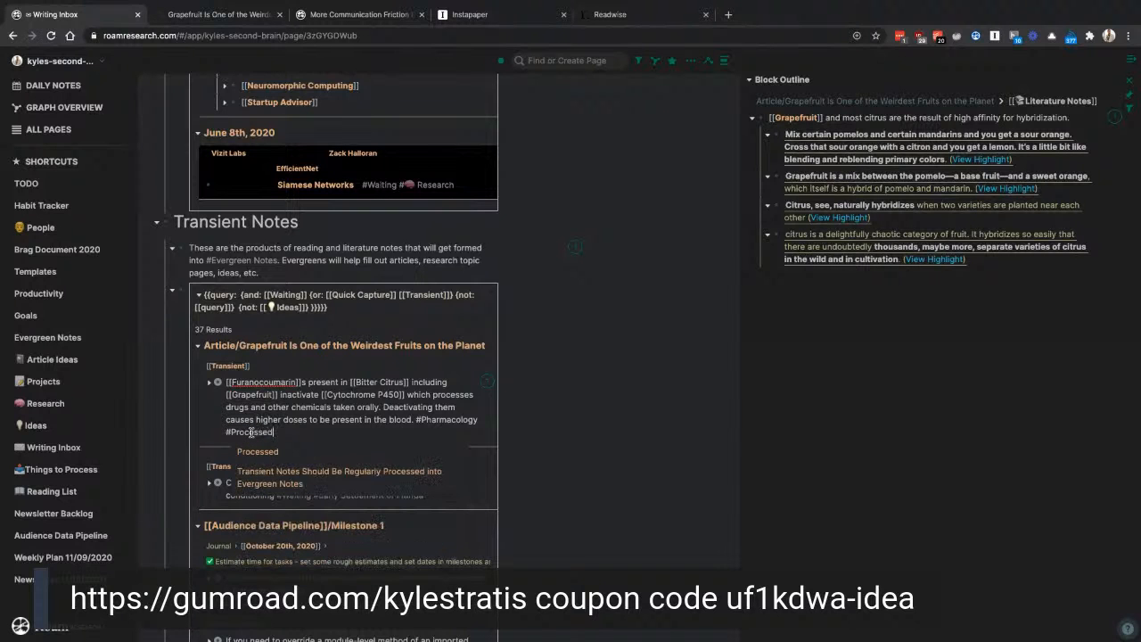
pyautogui.click(662, 364)
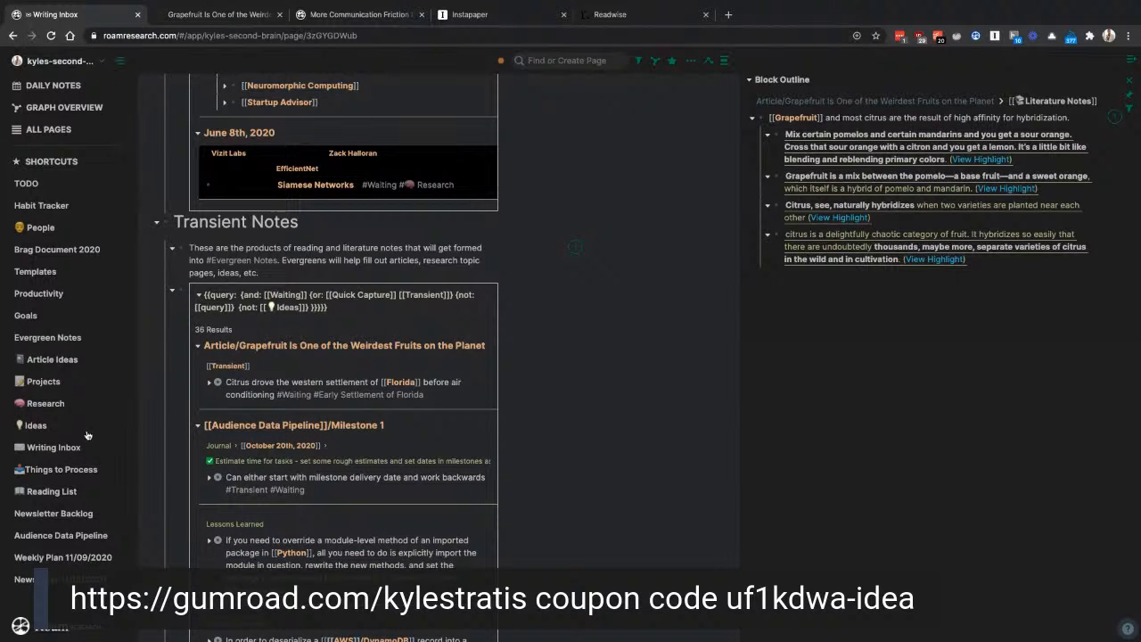
# Step: Review the Writing Inbox's Transient Notes and Research Topics queries, and the Waiting and In Progress topics on the Research board
pyautogui.scroll(4, 240, 420)
pyautogui.scroll(-2, 240, 420)
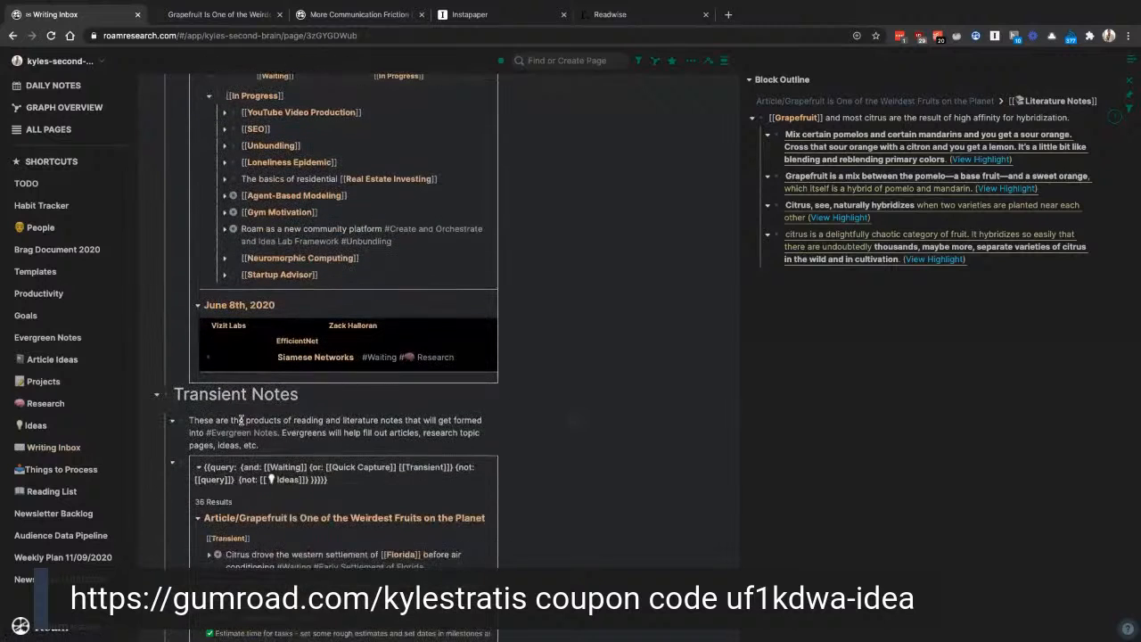
pyautogui.scroll(-4, 281, 459)
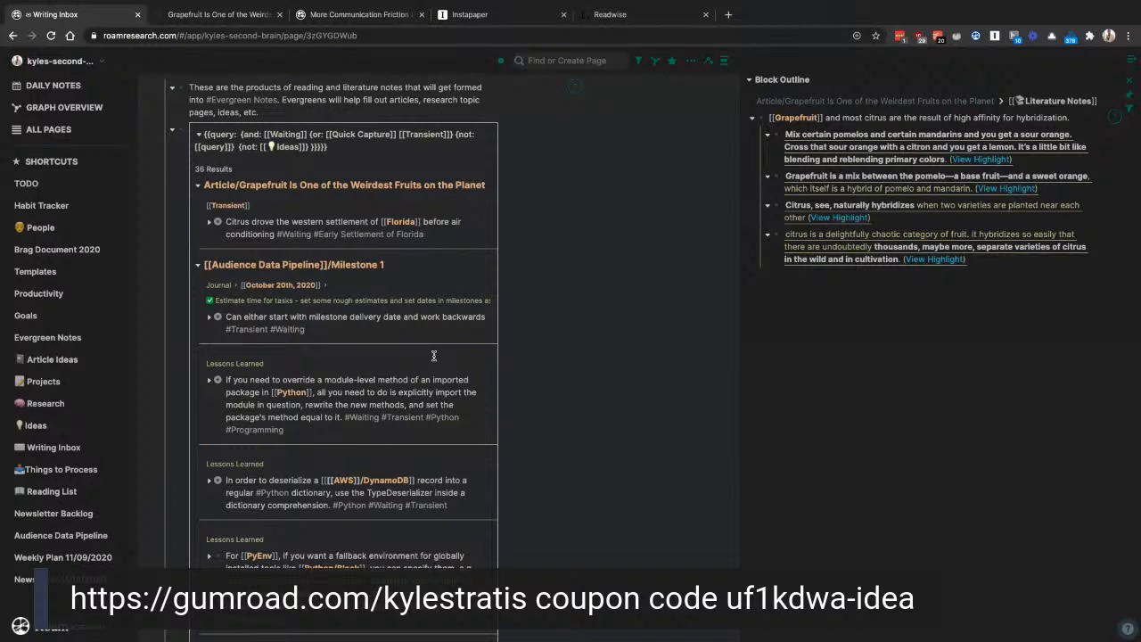
pyautogui.scroll(5, 434, 356)
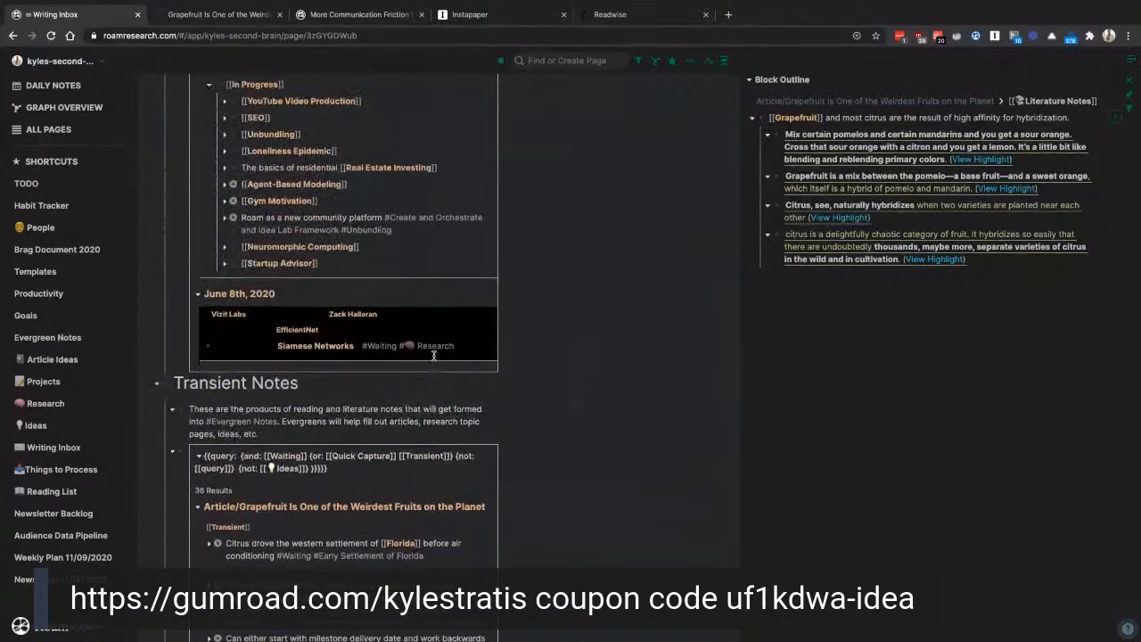
pyautogui.scroll(5, 434, 356)
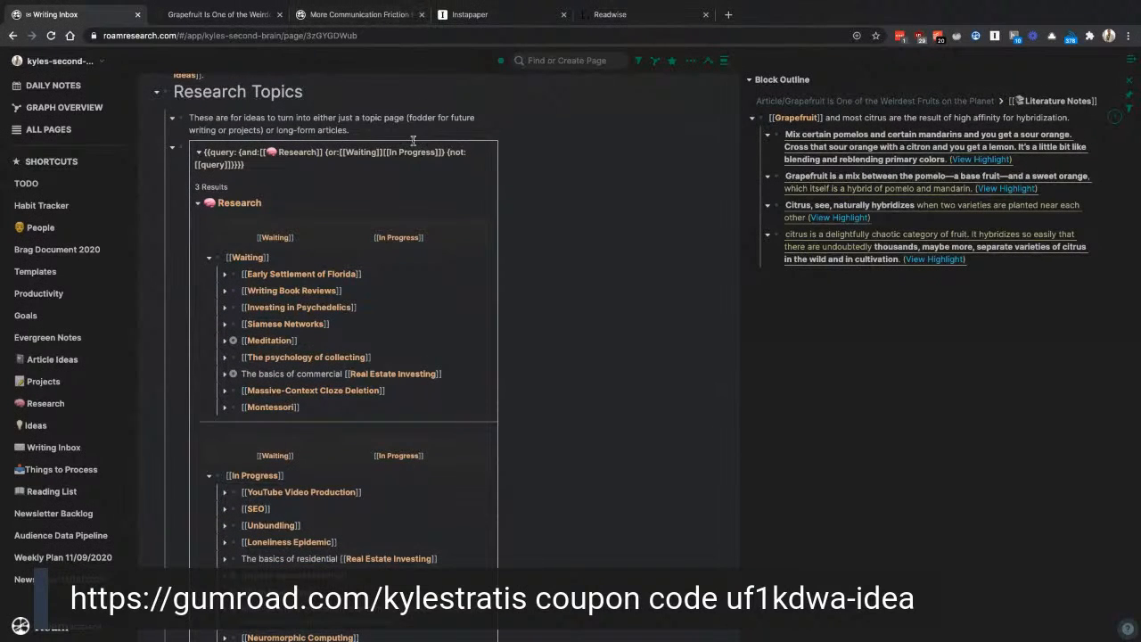
pyautogui.scroll(-1, 413, 143)
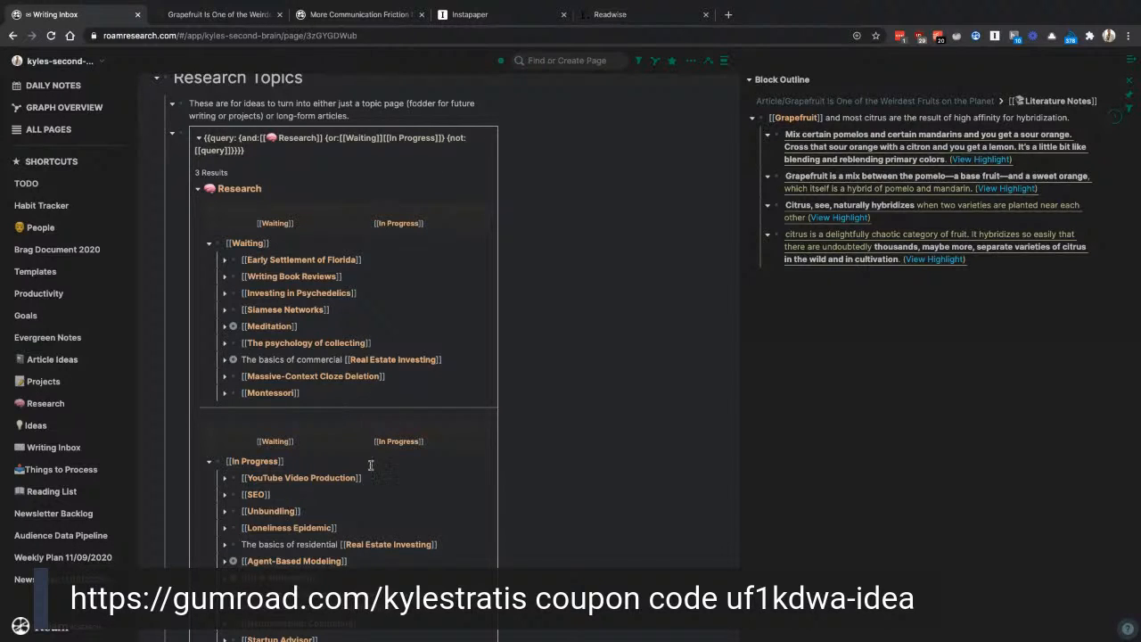
pyautogui.click(44, 404)
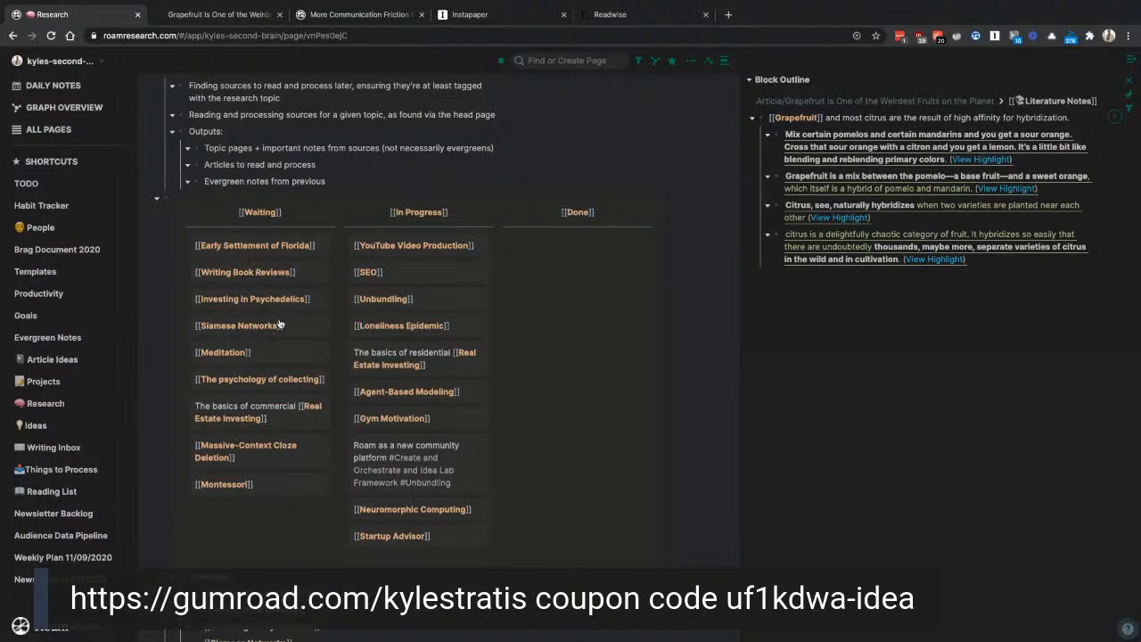
pyautogui.scroll(-3, 279, 323)
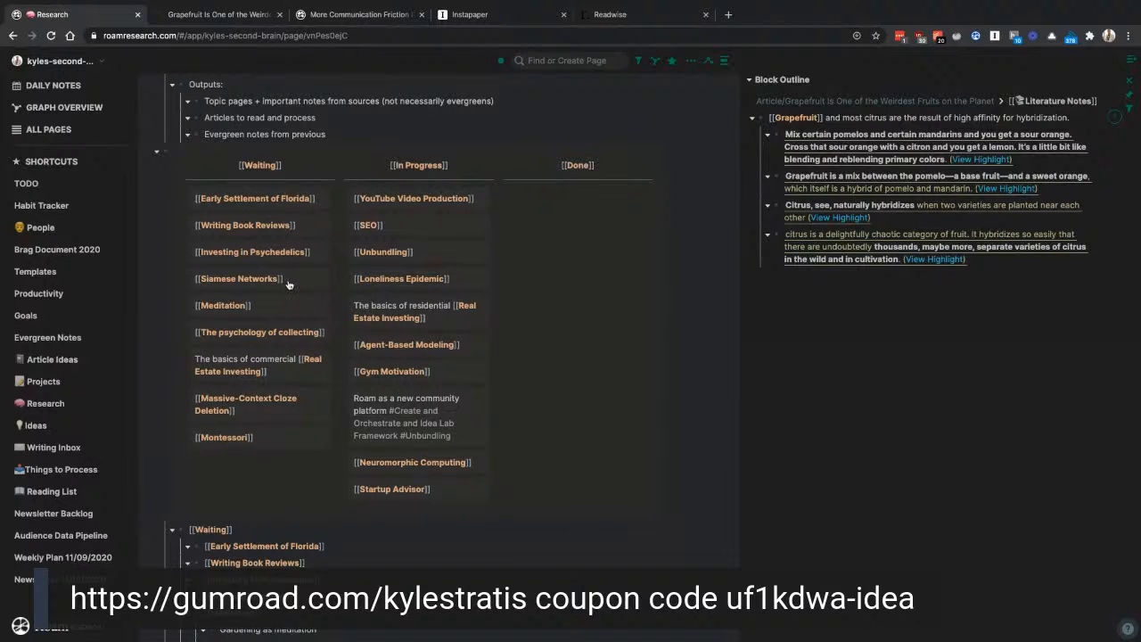
# Step: Open the Loneliness Epidemic topic from the Research board and examine its tags and linked references, expanding the transient note about small, focused communities
pyautogui.click(415, 282)
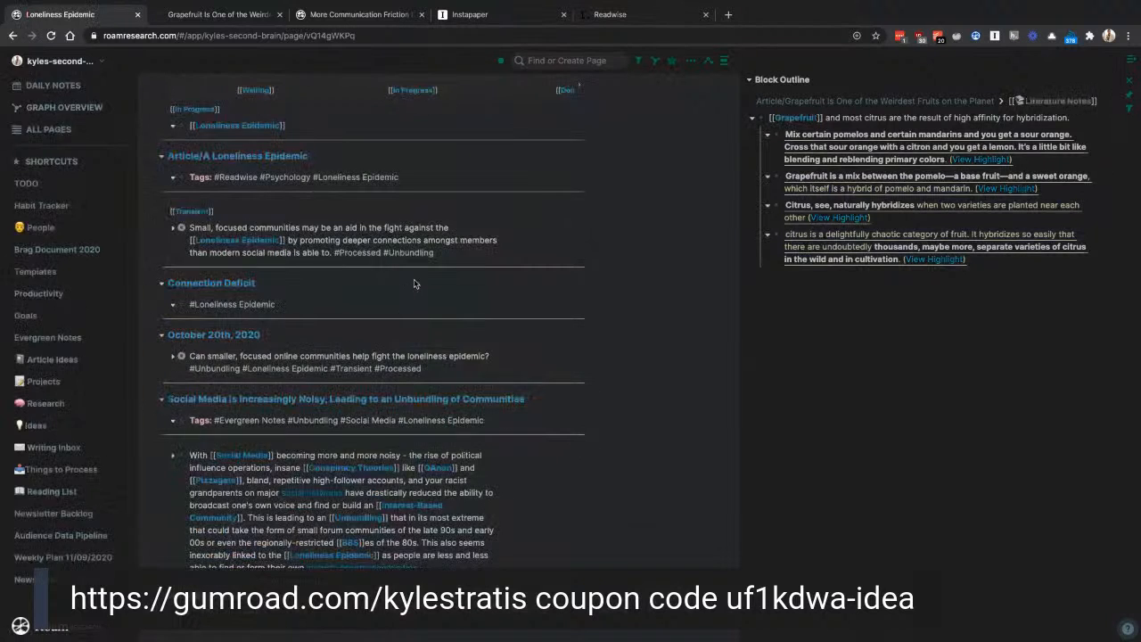
pyautogui.scroll(4, 427, 324)
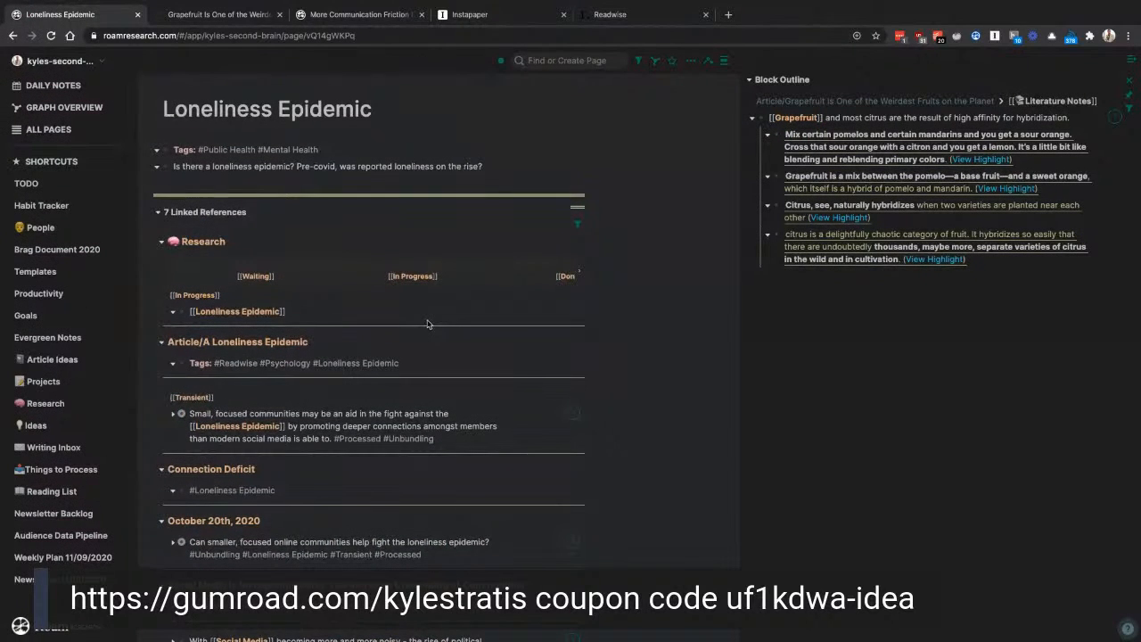
pyautogui.click(184, 166)
pyautogui.scroll(-1, 348, 294)
pyautogui.scroll(-1, 347, 294)
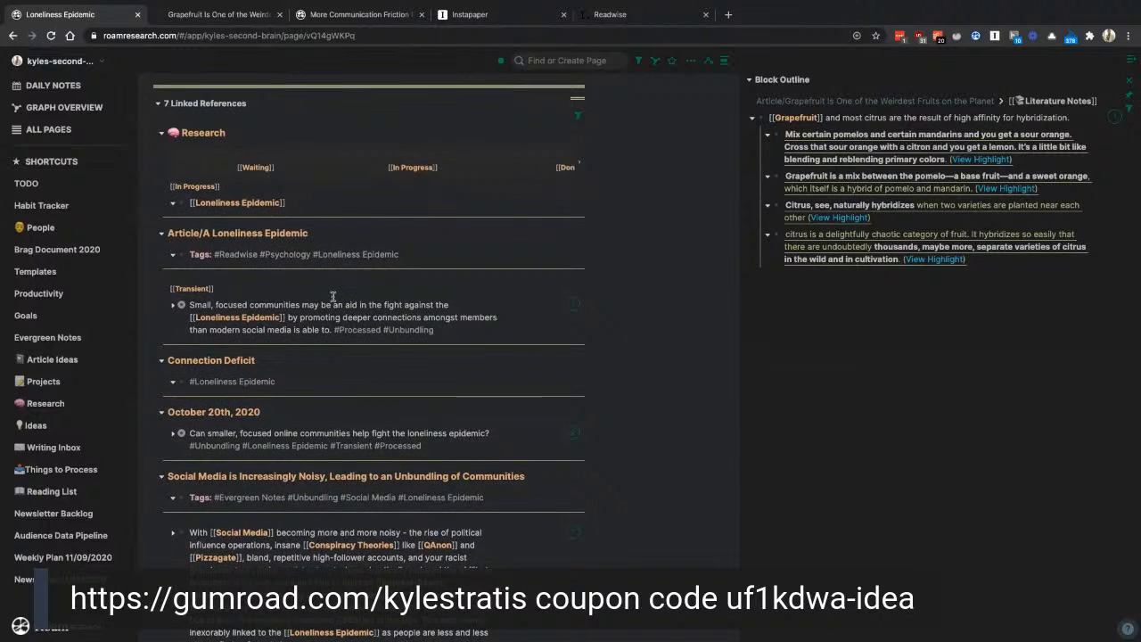
pyautogui.click(173, 306)
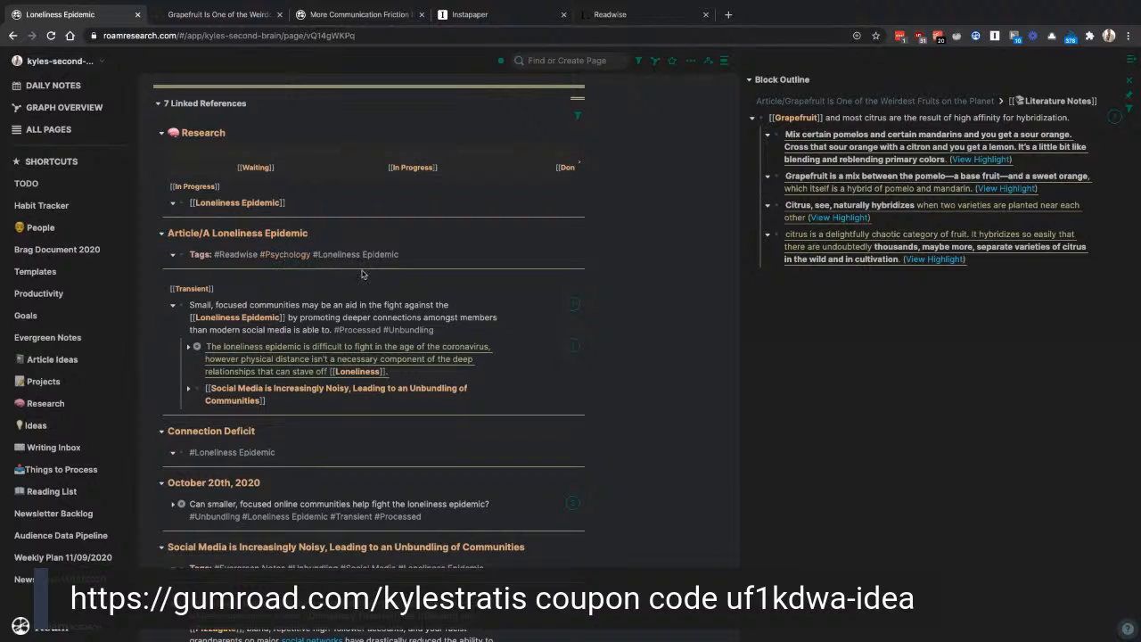
pyautogui.scroll(-2, 268, 312)
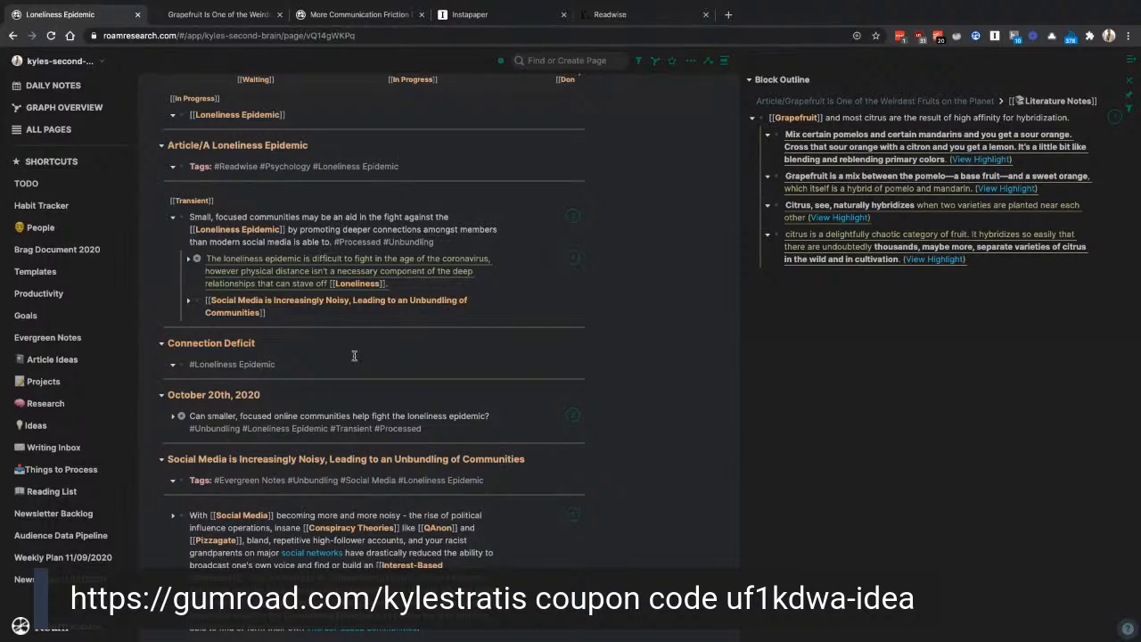
pyautogui.scroll(-2, 354, 356)
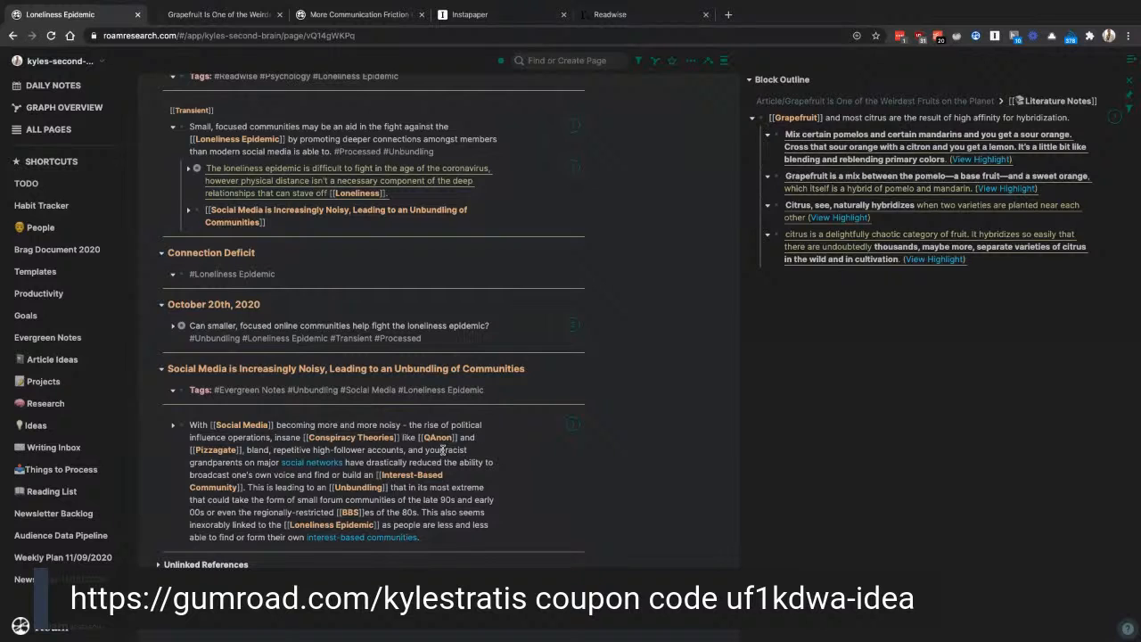
pyautogui.scroll(1, 442, 449)
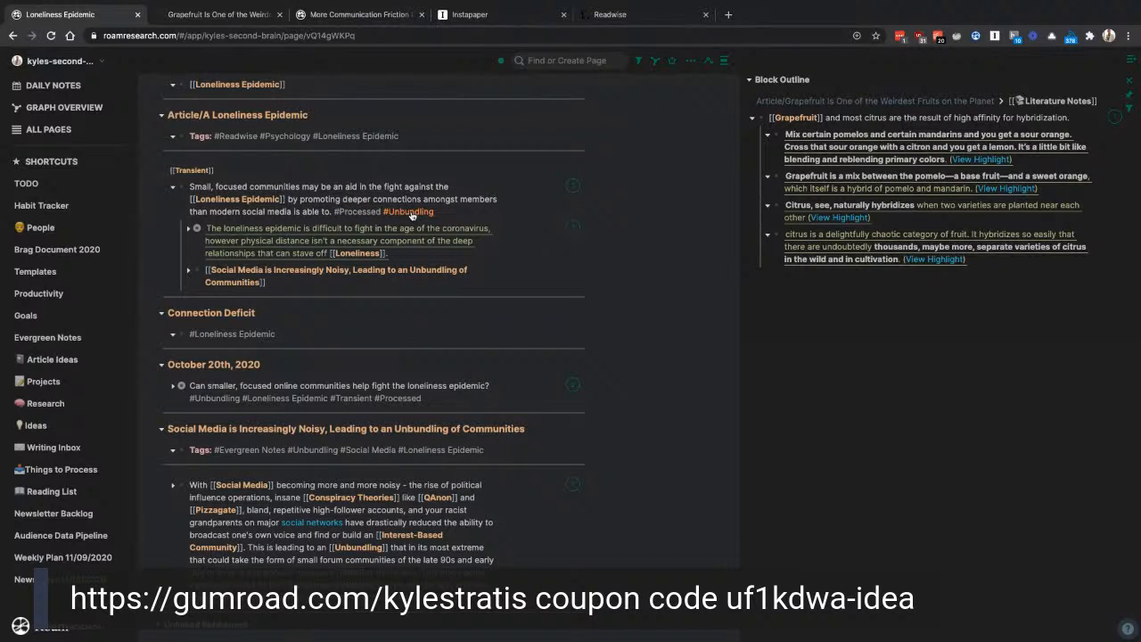
pyautogui.scroll(3, 463, 223)
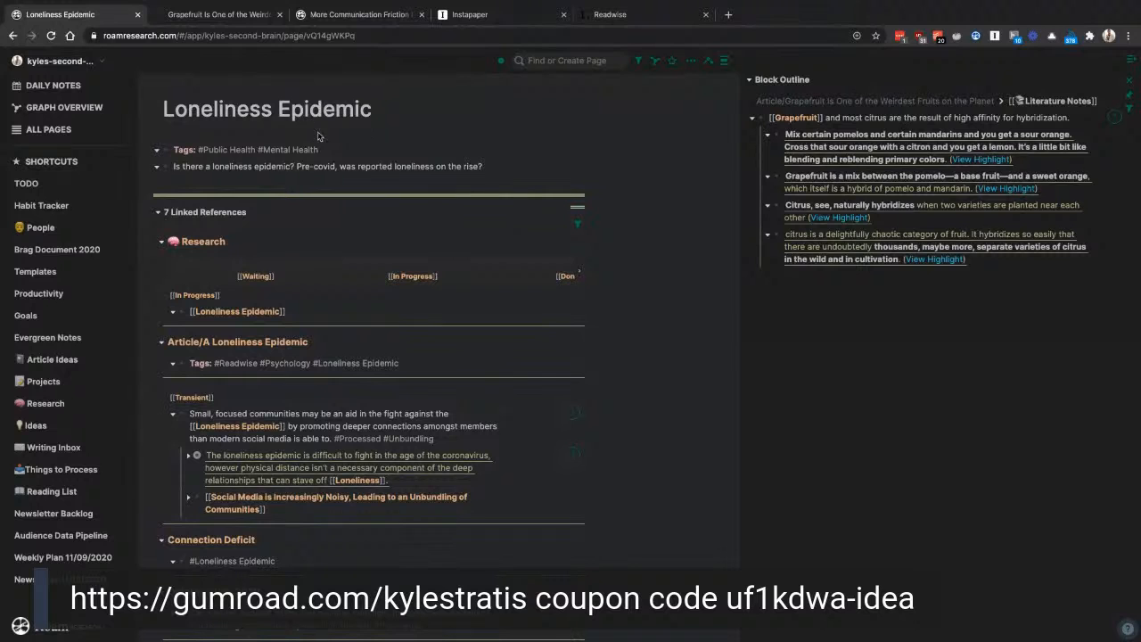
pyautogui.scroll(-1, 418, 156)
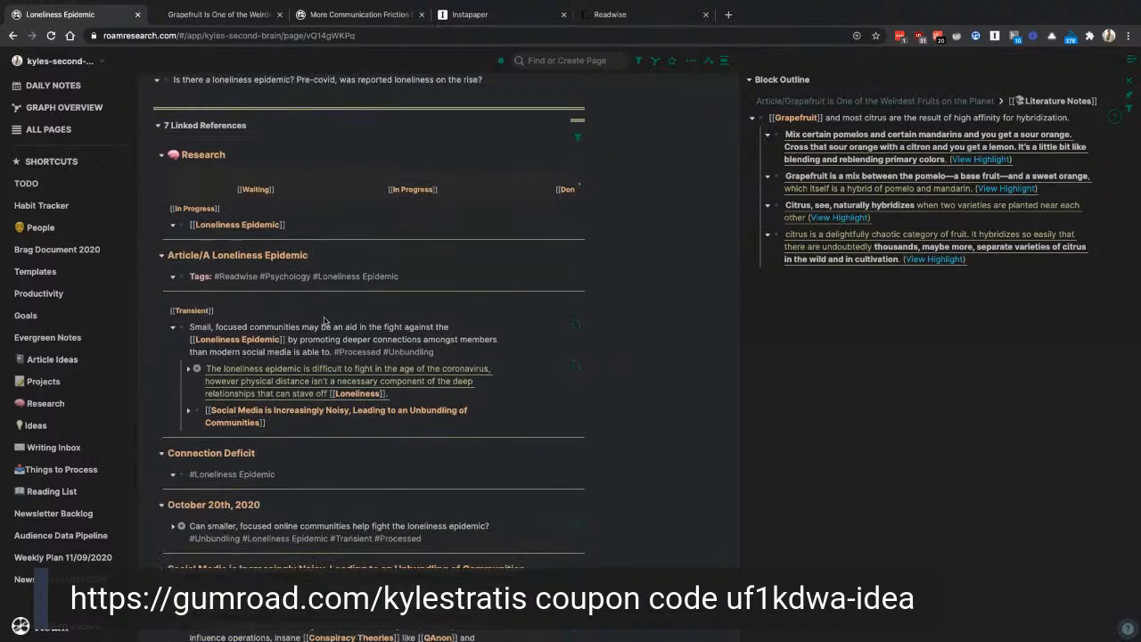
# Step: Open the Unbundling topic from the transient note's tag and examine its linked references, from articles and transient notes to evergreen notes
pyautogui.click(408, 353)
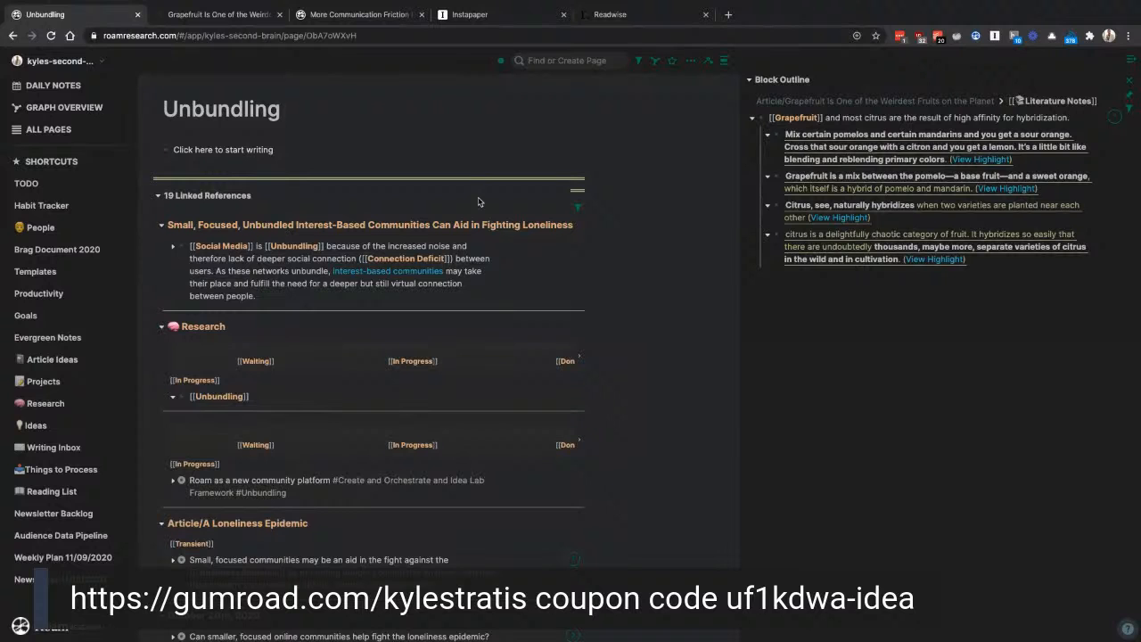
pyautogui.scroll(-2, 479, 202)
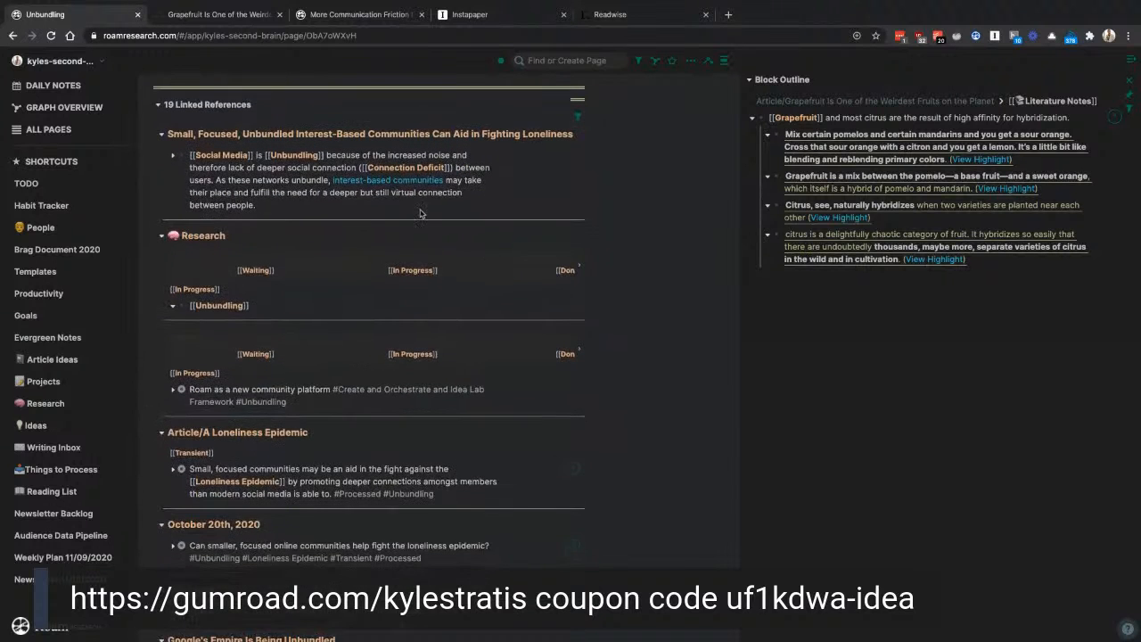
pyautogui.scroll(-3, 378, 425)
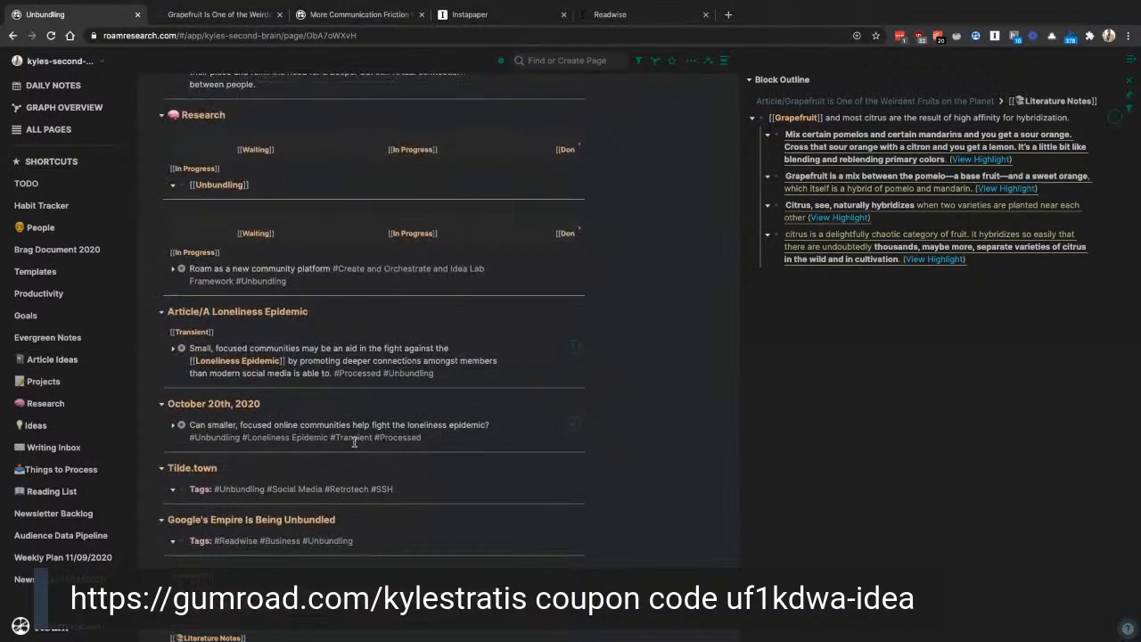
pyautogui.scroll(-3, 318, 444)
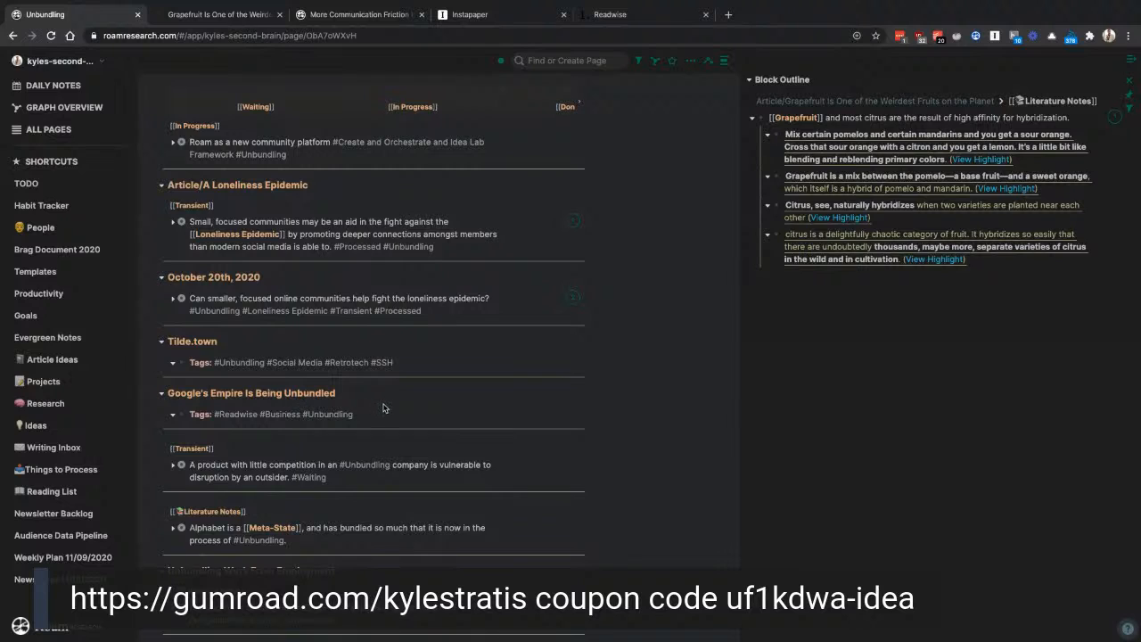
pyautogui.scroll(-2, 373, 412)
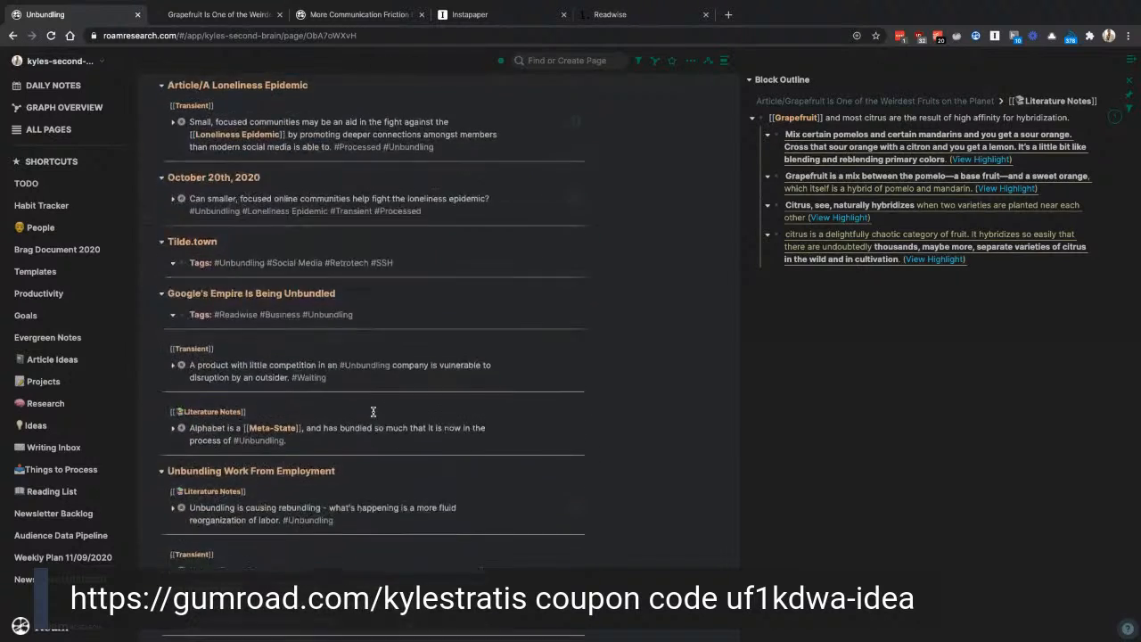
pyautogui.scroll(5, 374, 412)
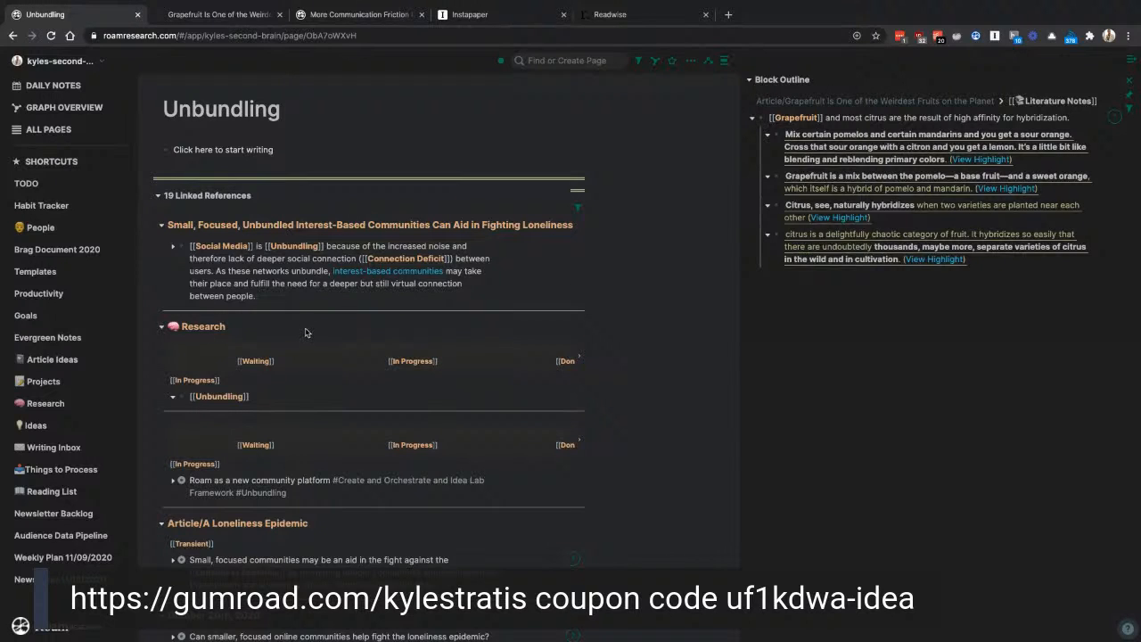
pyautogui.scroll(-15, 305, 333)
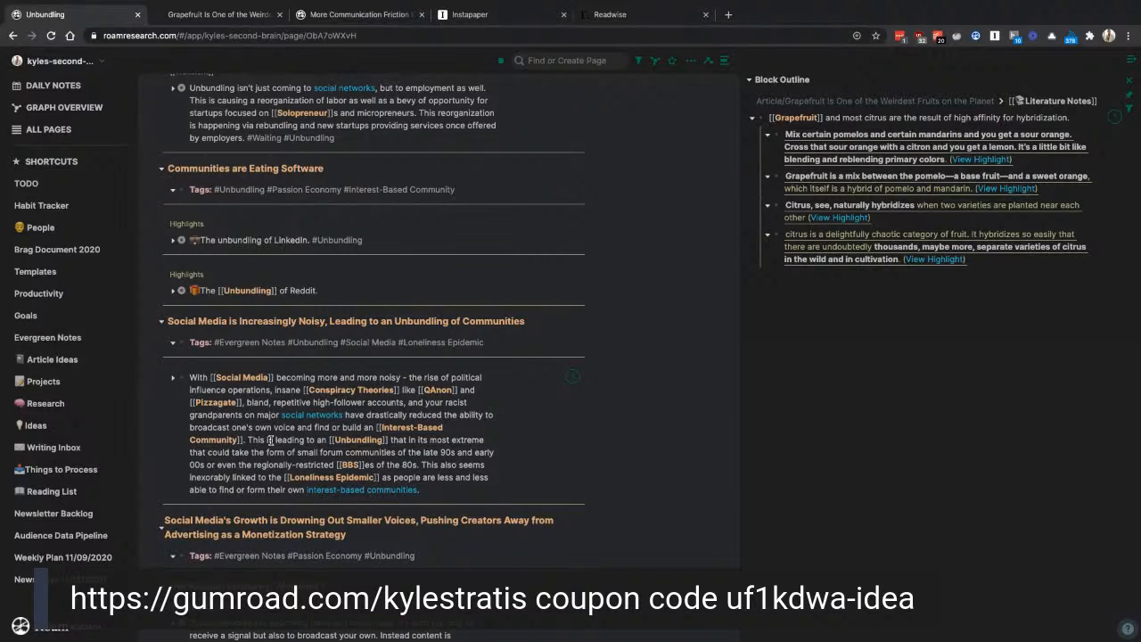
pyautogui.scroll(1, 269, 440)
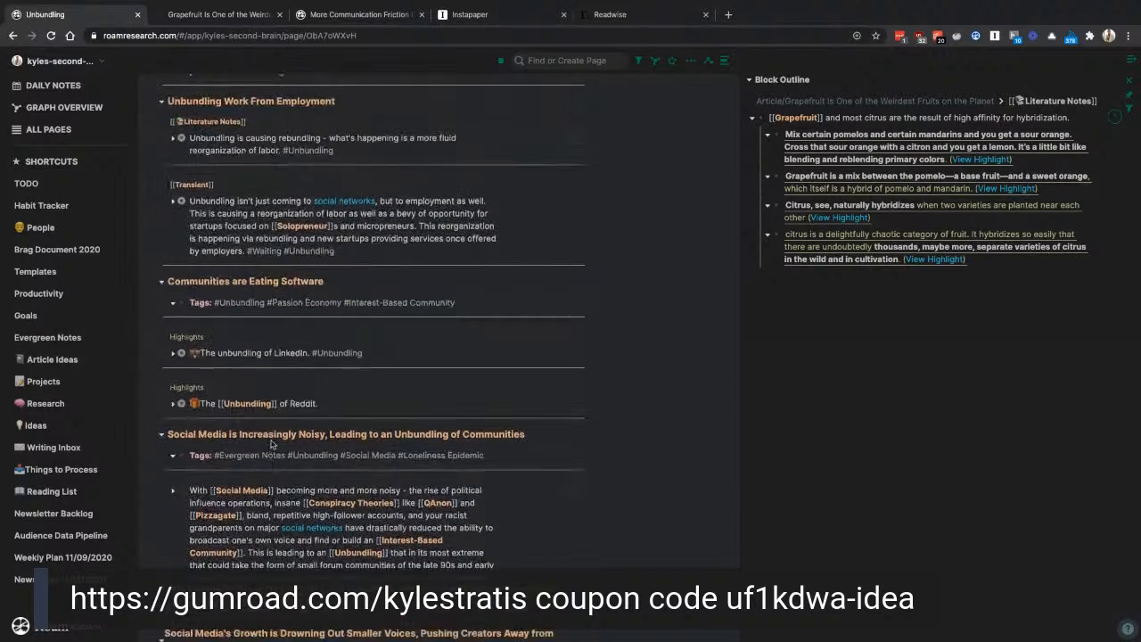
pyautogui.click(173, 404)
pyautogui.scroll(3, 314, 490)
pyautogui.scroll(4, 314, 490)
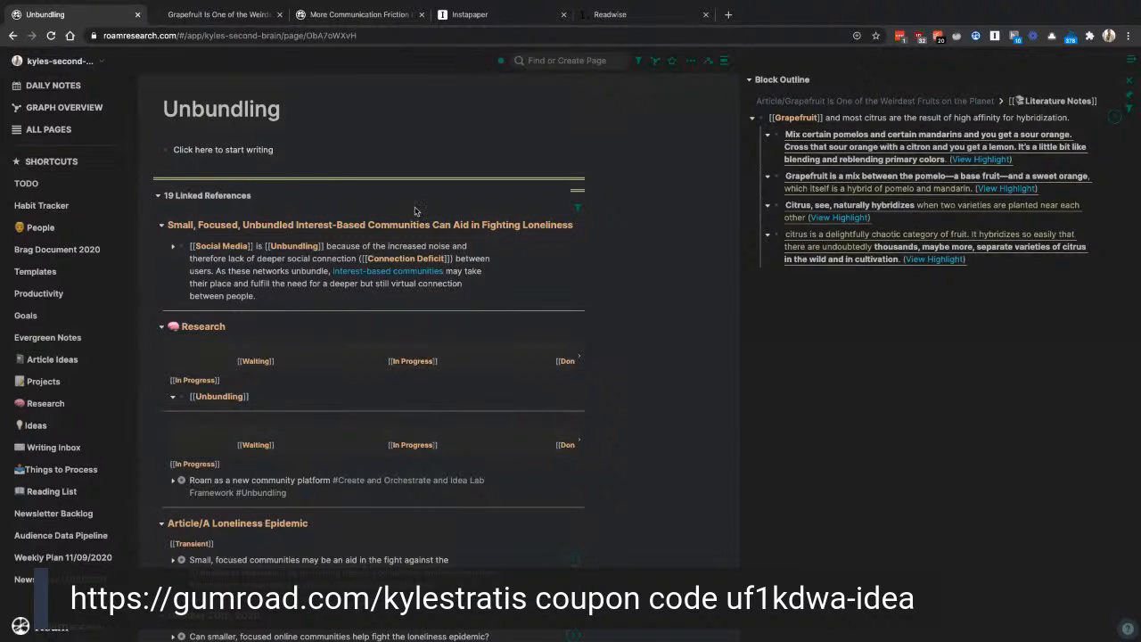
# Step: Open the evergreen note on small, focused, unbundled communities fighting loneliness, and open its linked Interest-Based Community page alongside it
pyautogui.click(510, 226)
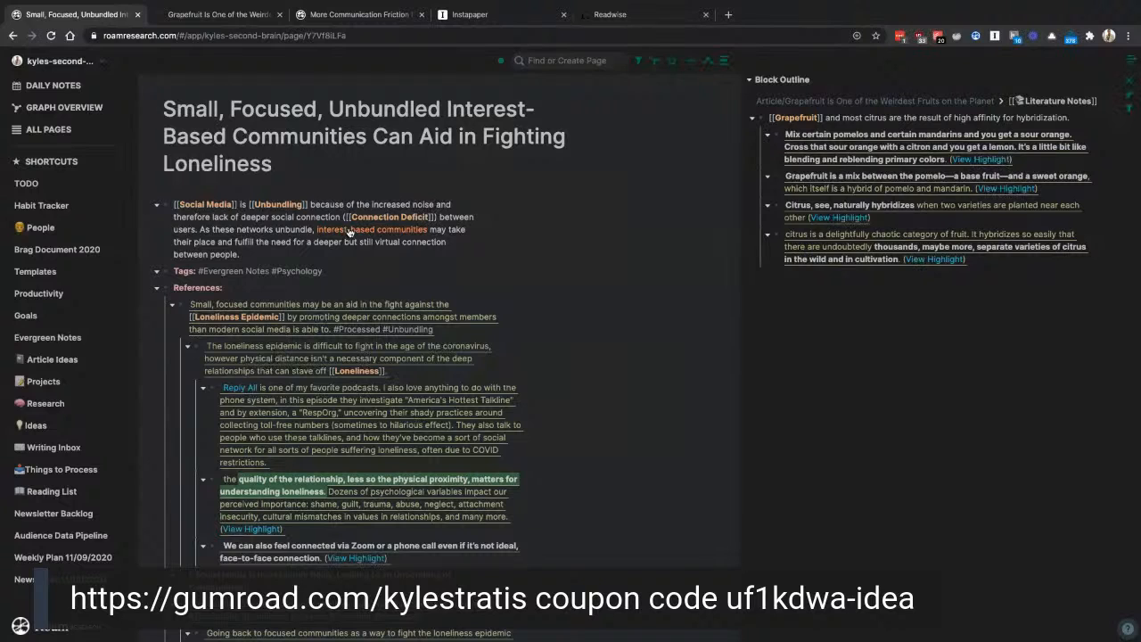
pyautogui.click(446, 231)
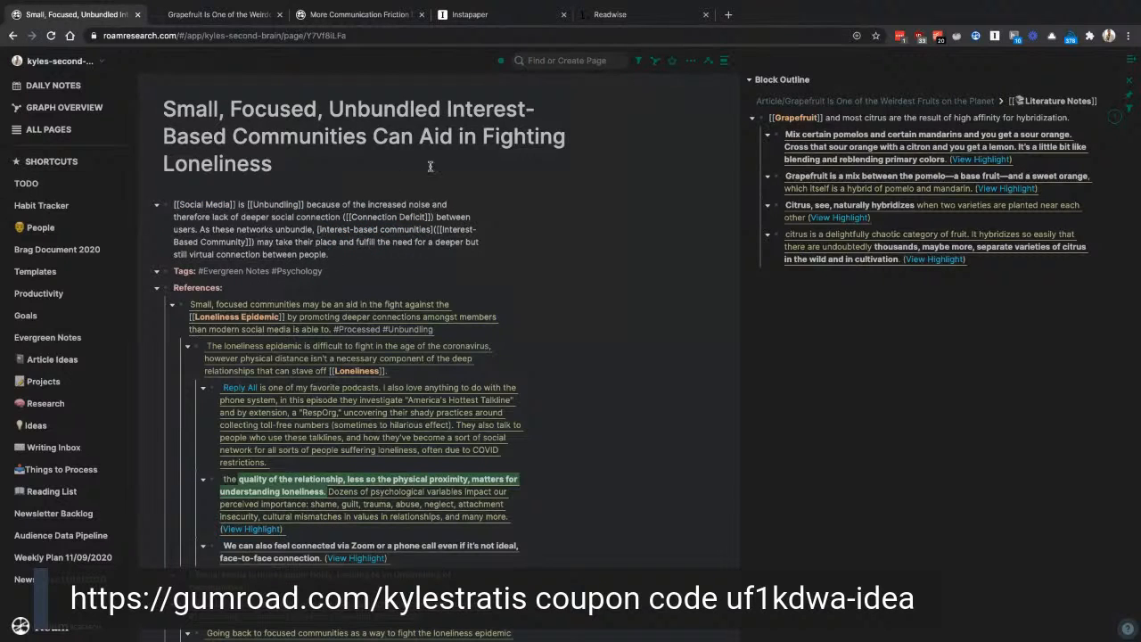
pyautogui.press('Escape')
pyautogui.keyDown('shift'); pyautogui.click(391, 229); pyautogui.keyUp('shift')
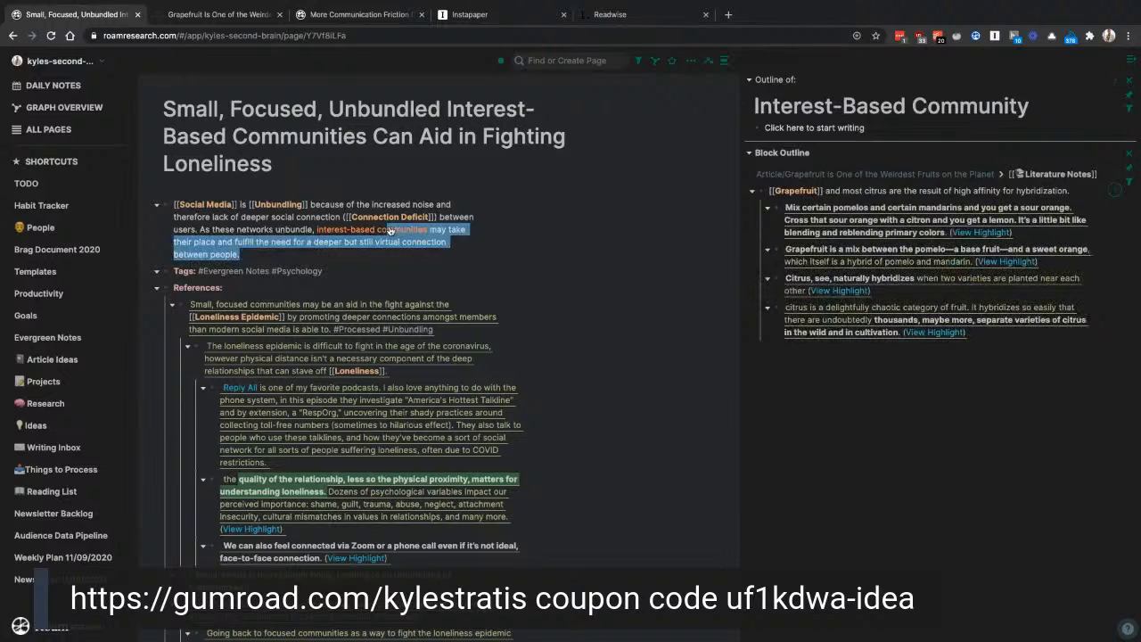
pyautogui.click(344, 246)
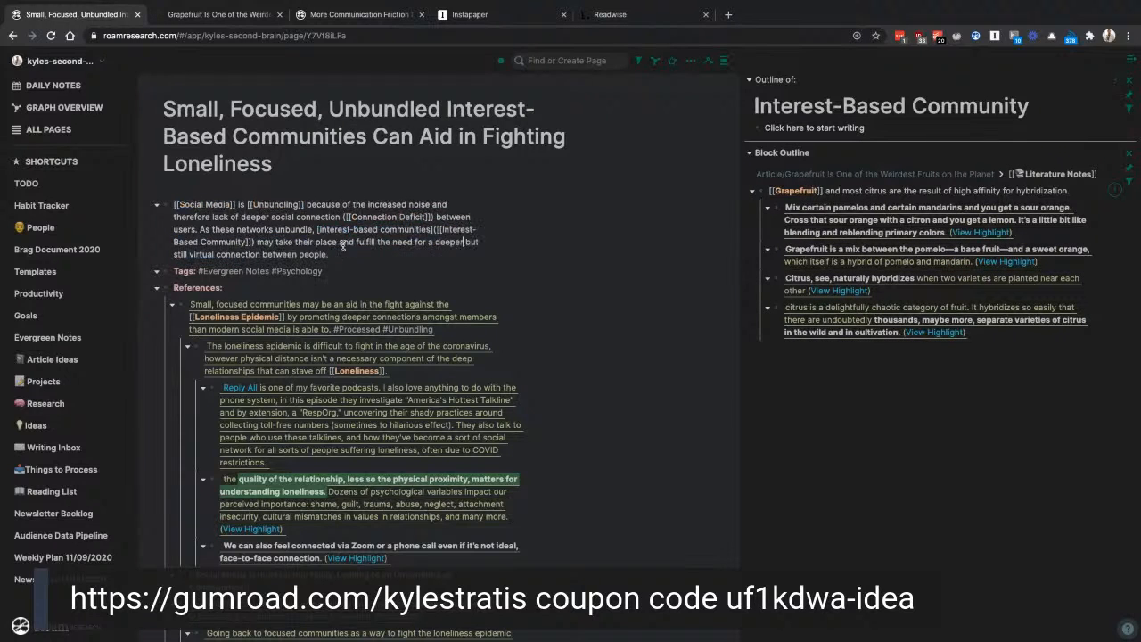
pyautogui.click(398, 253)
# Step: Examine the evergreen note's References, then follow the one titled Social Media is Increasingly Noisy, Leading to an Unbundling of Communities
pyautogui.scroll(-1, 552, 222)
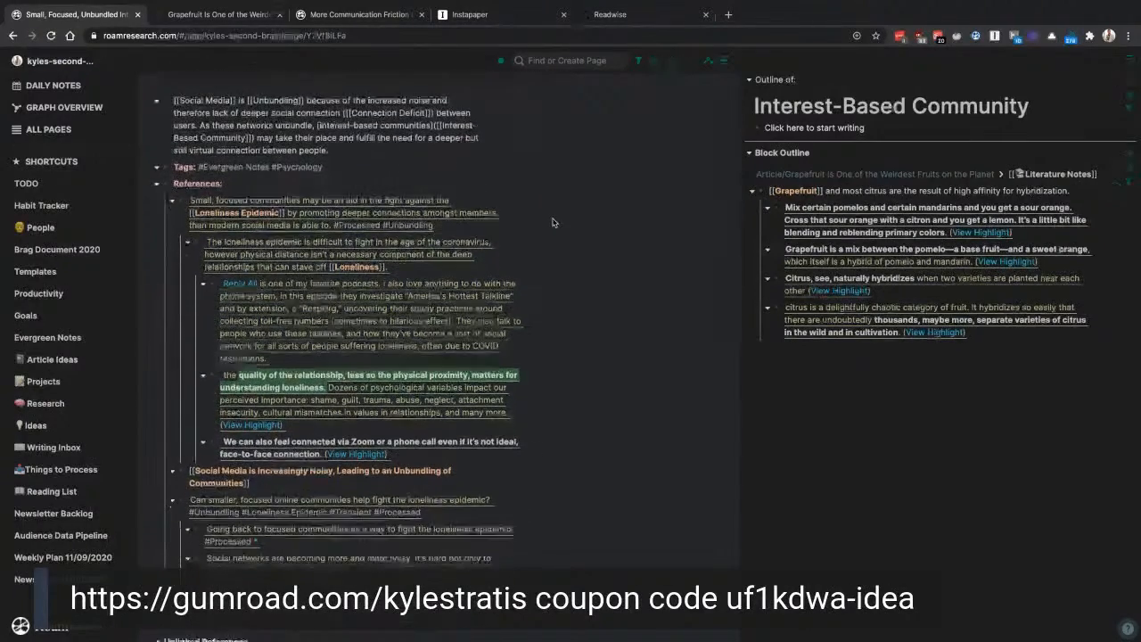
pyautogui.scroll(2, 501, 235)
pyautogui.scroll(-2, 501, 235)
pyautogui.scroll(1, 173, 470)
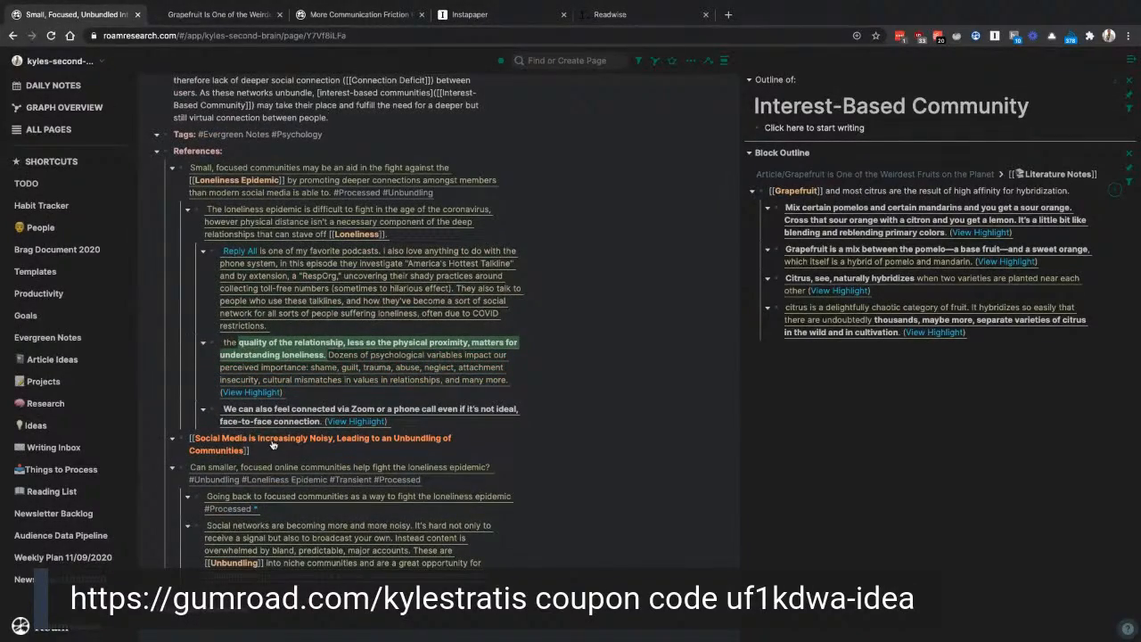
pyautogui.scroll(-1, 272, 444)
pyautogui.scroll(1, 272, 444)
pyautogui.scroll(3, 272, 444)
pyautogui.scroll(-4, 272, 444)
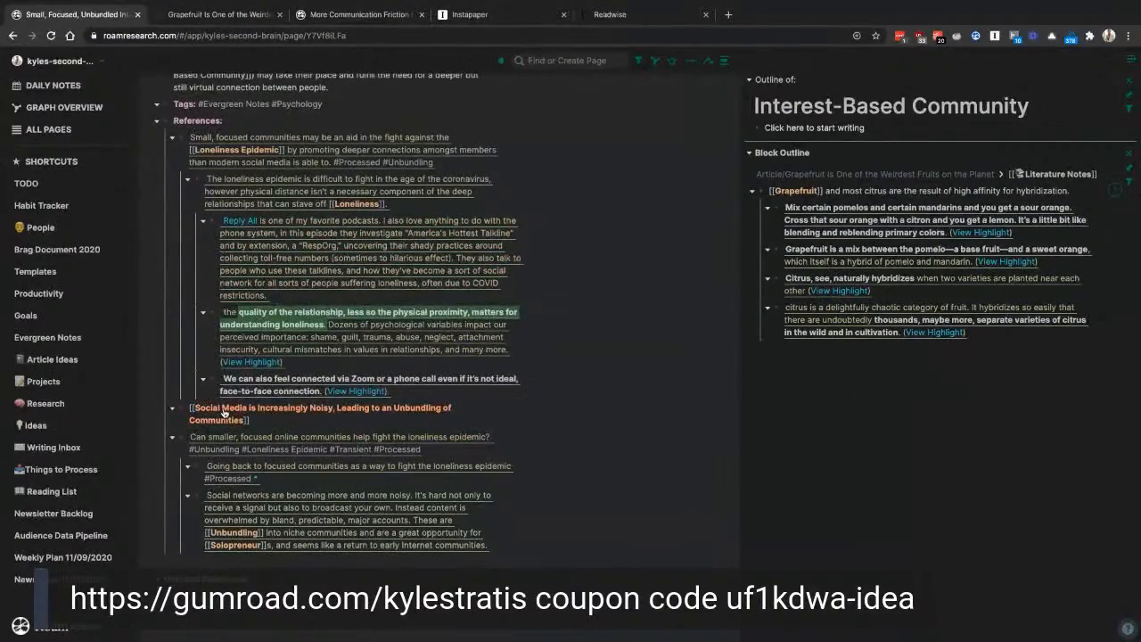
pyautogui.click(216, 413)
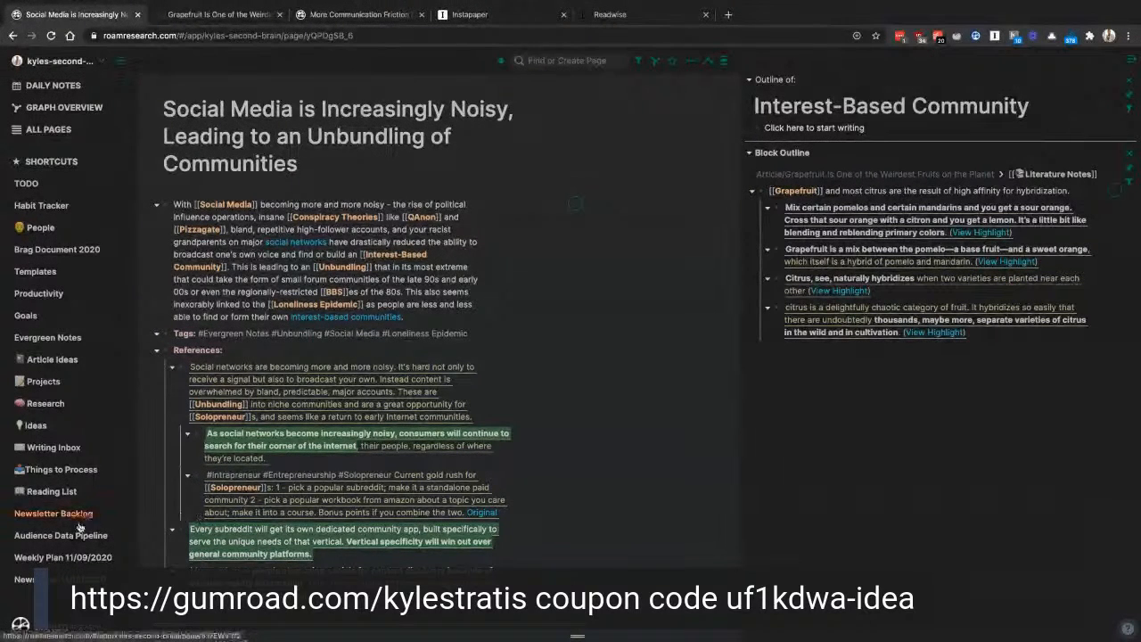
# Step: Visit Things to Process, then review the Writing Inbox from its Research Topics through Transient Notes to the Ideas query
pyautogui.click(76, 470)
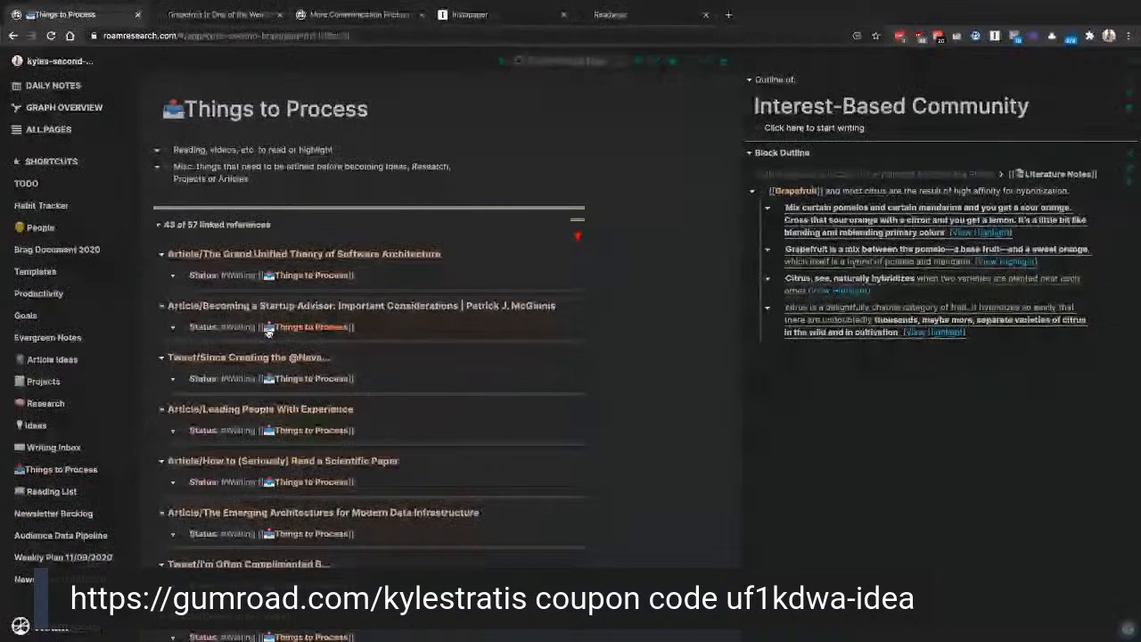
pyautogui.click(65, 454)
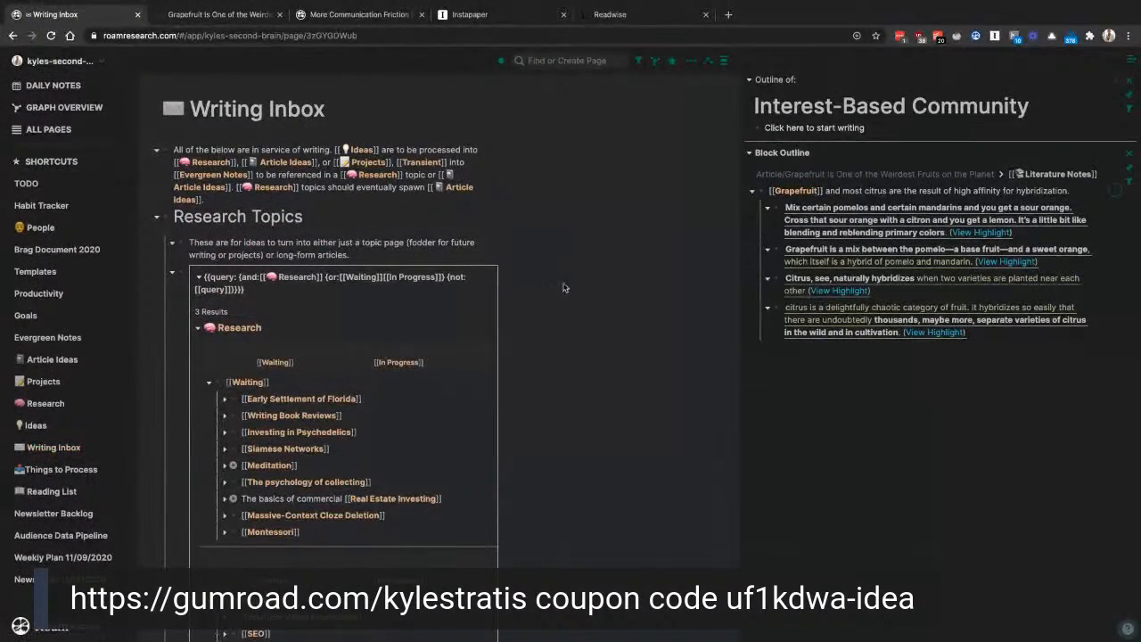
pyautogui.scroll(-5, 511, 349)
pyautogui.scroll(-12, 511, 349)
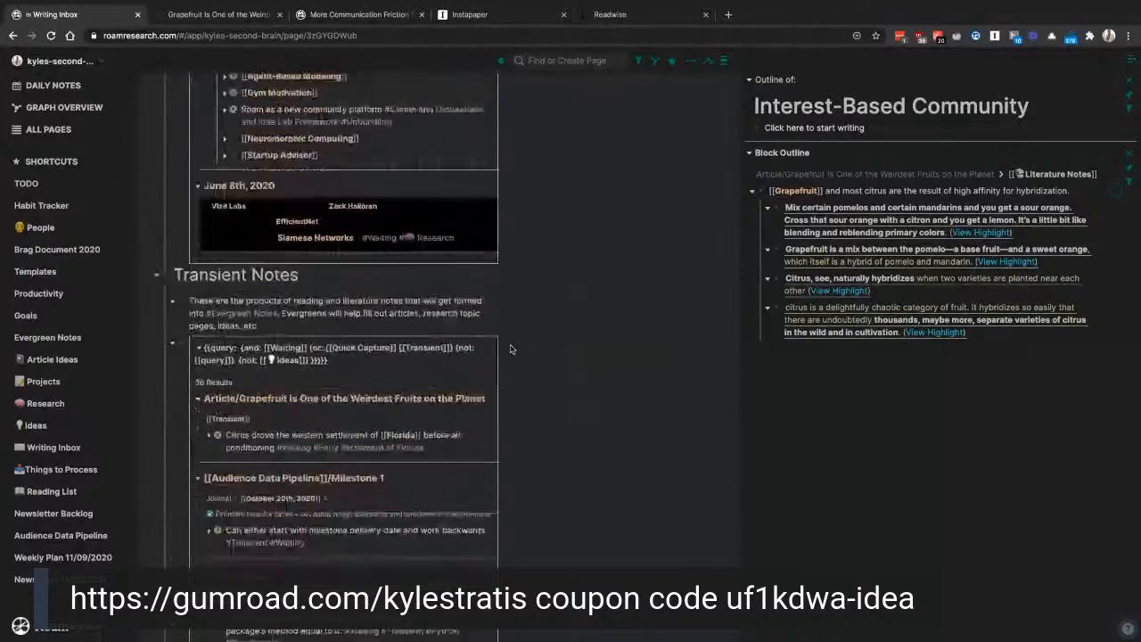
pyautogui.scroll(-10, 511, 349)
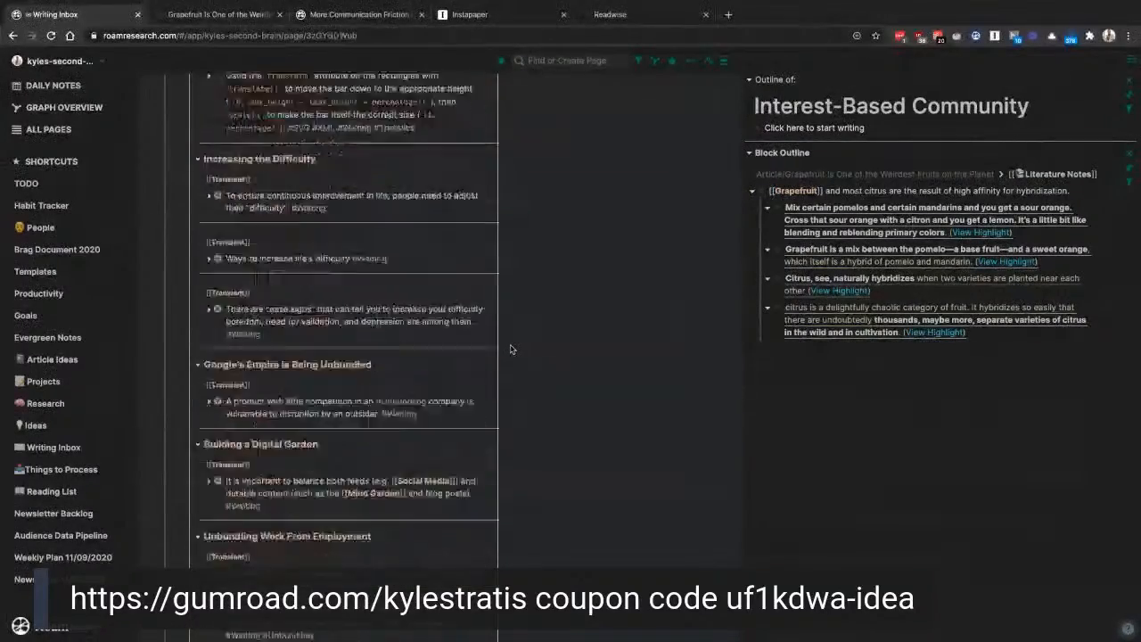
pyautogui.scroll(2, 330, 339)
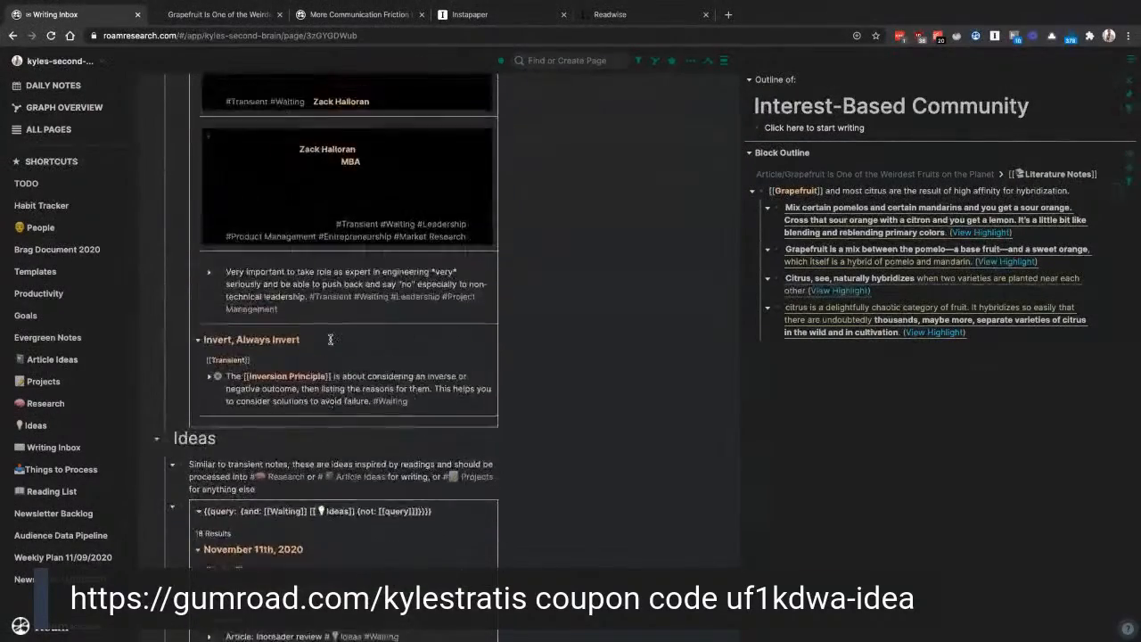
pyautogui.scroll(-2, 268, 401)
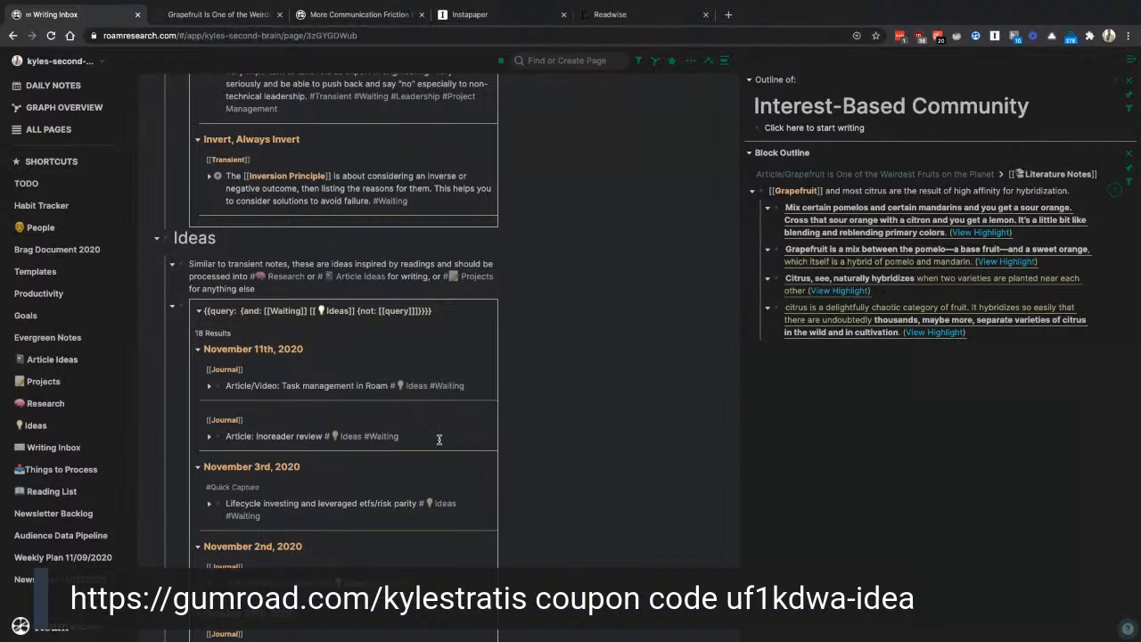
pyautogui.scroll(-1, 438, 439)
pyautogui.scroll(3, 439, 439)
pyautogui.scroll(-7, 438, 438)
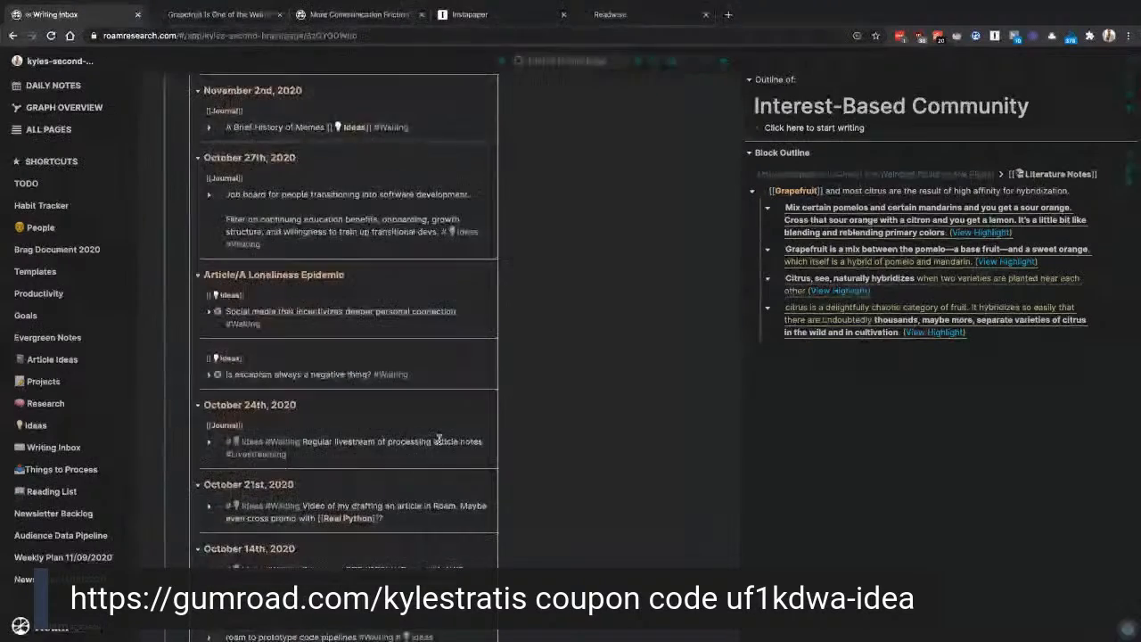
# Step: Review the Transient Notes back up to Research Topics and open the waiting Early Settlement of Florida topic
pyautogui.scroll(10, 380, 346)
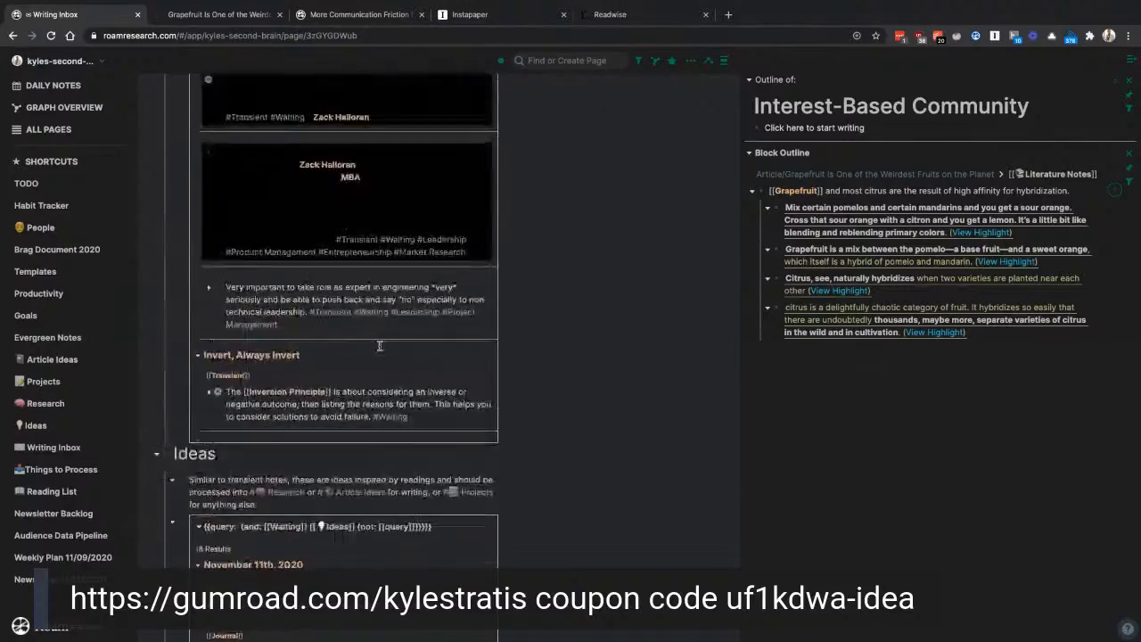
pyautogui.scroll(3, 379, 346)
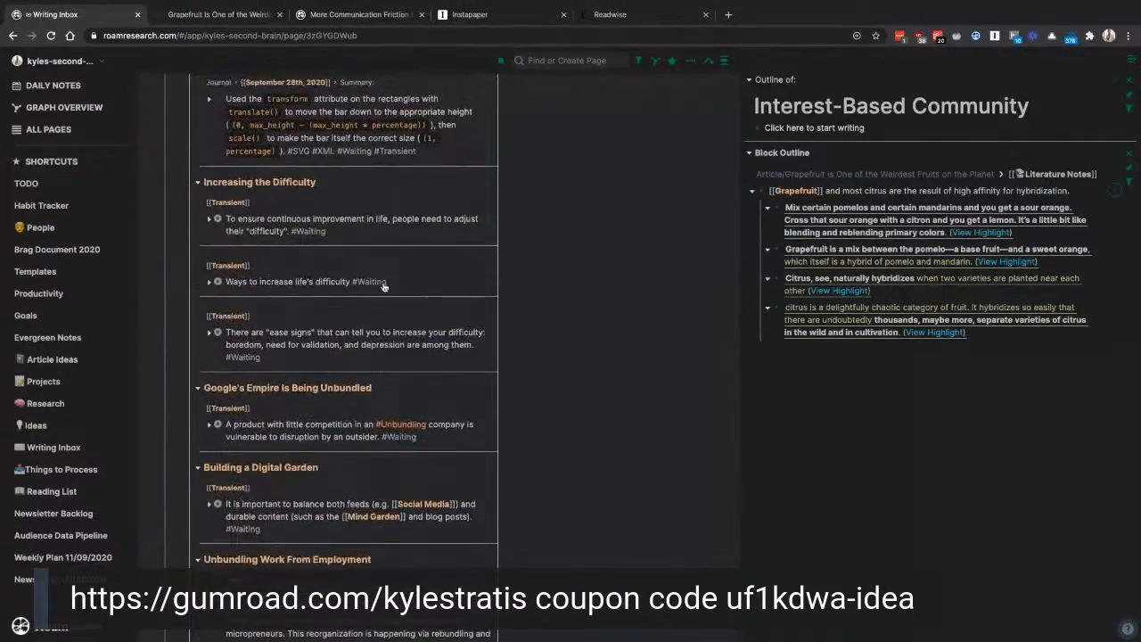
pyautogui.scroll(1, 465, 275)
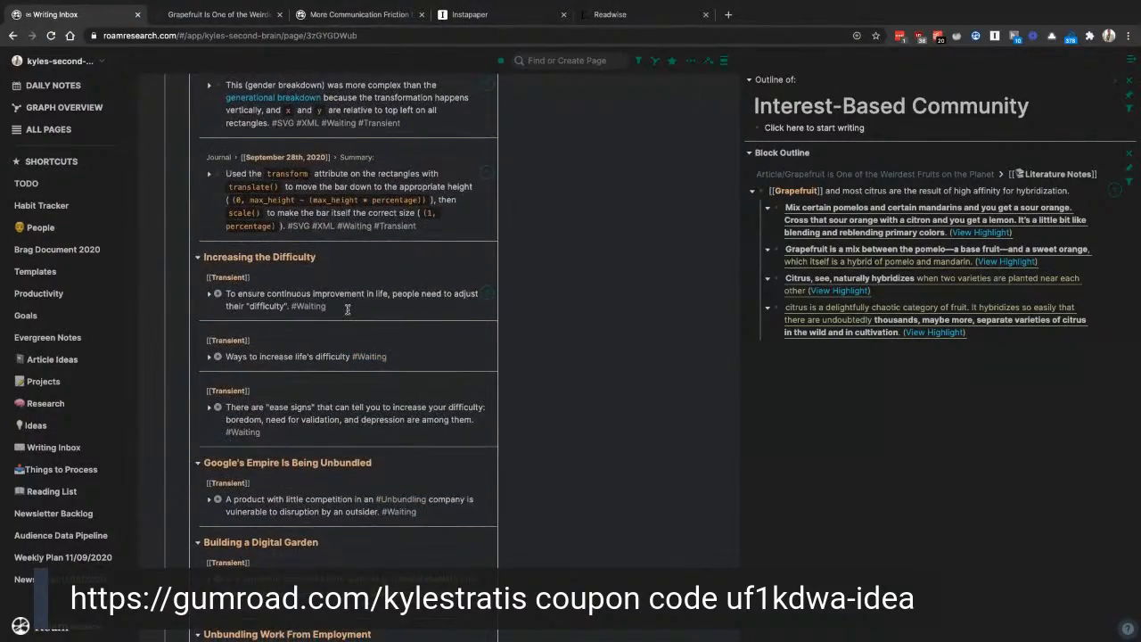
pyautogui.scroll(20, 347, 311)
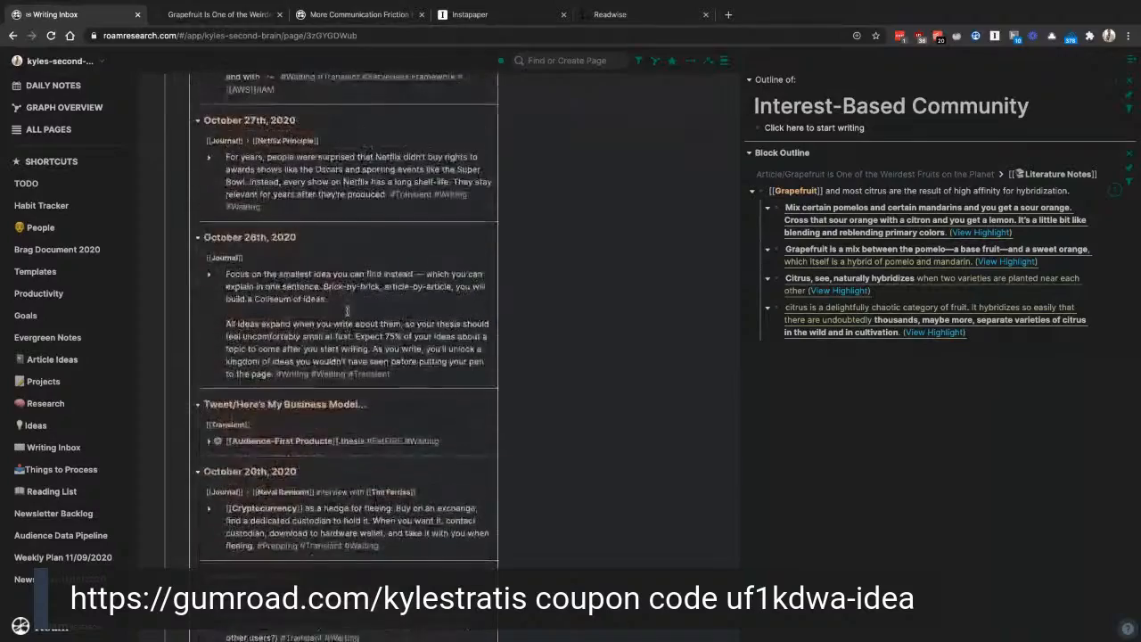
pyautogui.scroll(20, 348, 310)
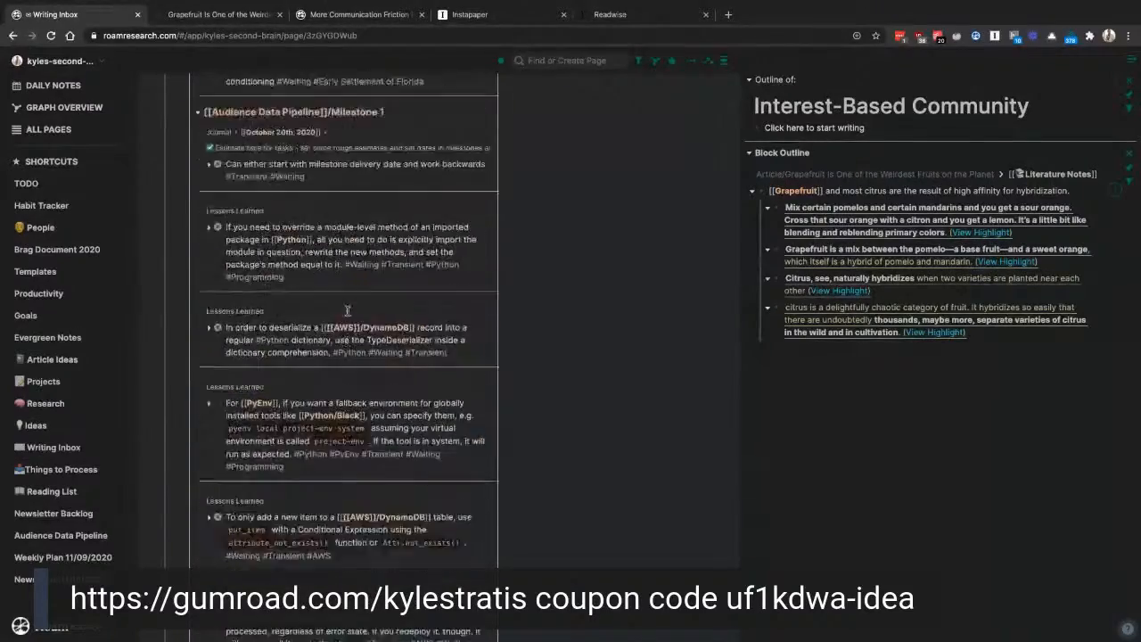
pyautogui.scroll(2, 348, 310)
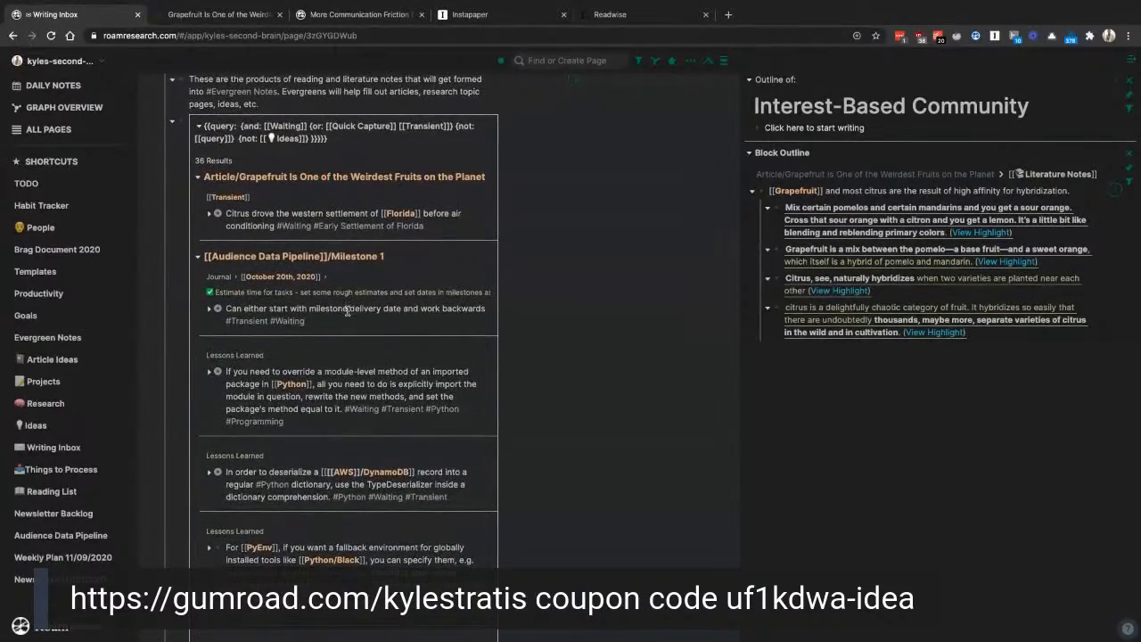
pyautogui.scroll(10, 306, 341)
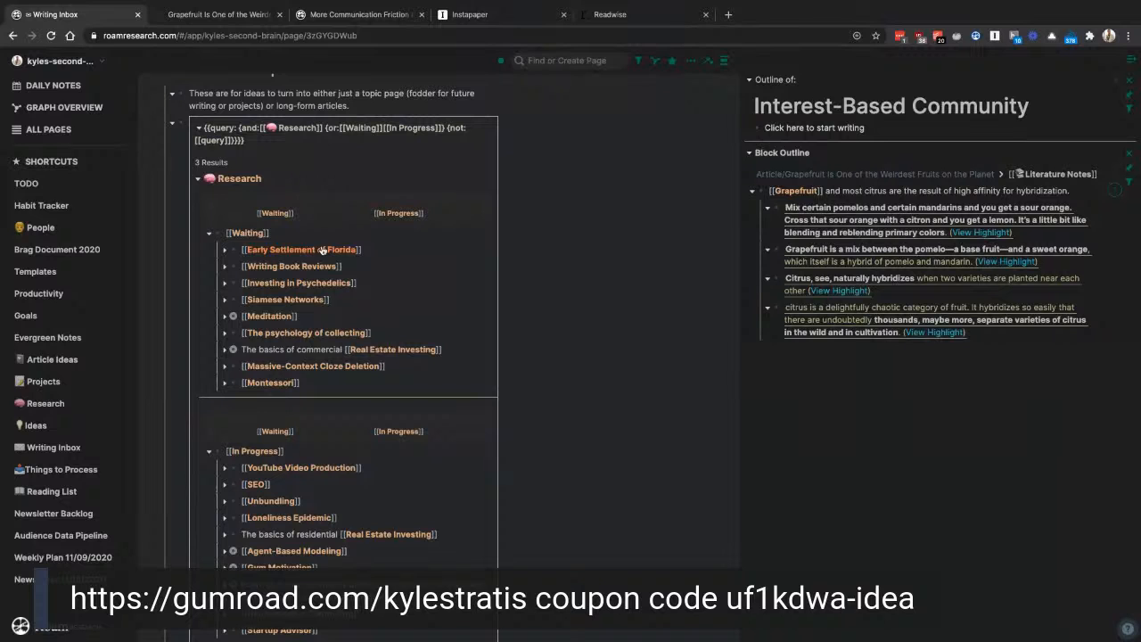
pyautogui.click(323, 251)
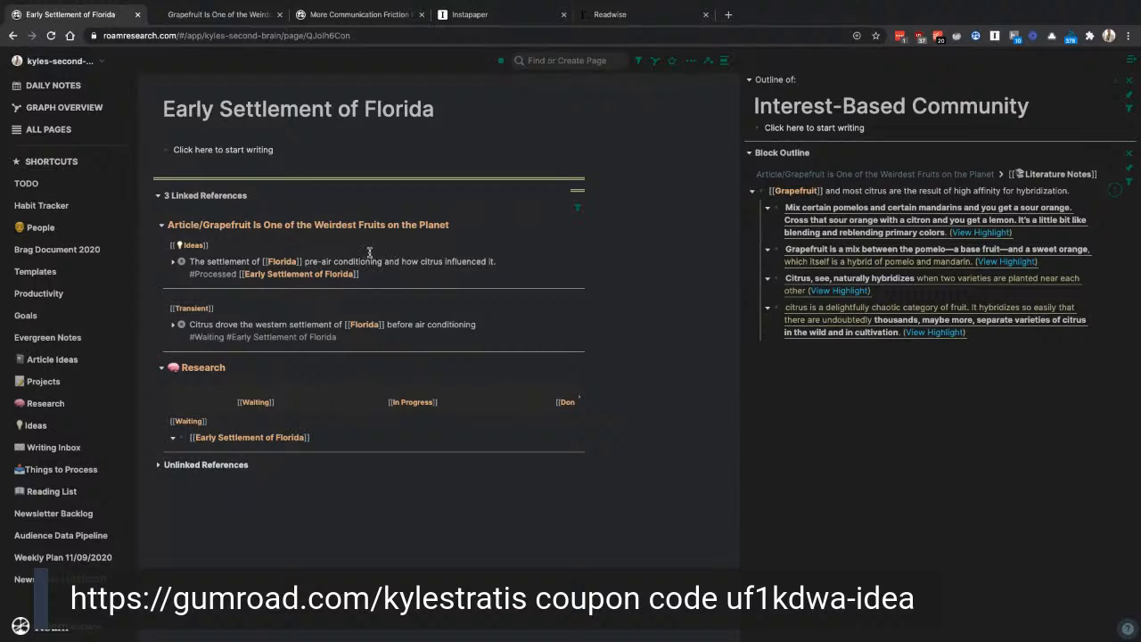
# Step: Visit Article Ideas, then open the Projects board and review its Waiting, In Progress and Done columns
pyautogui.click(46, 362)
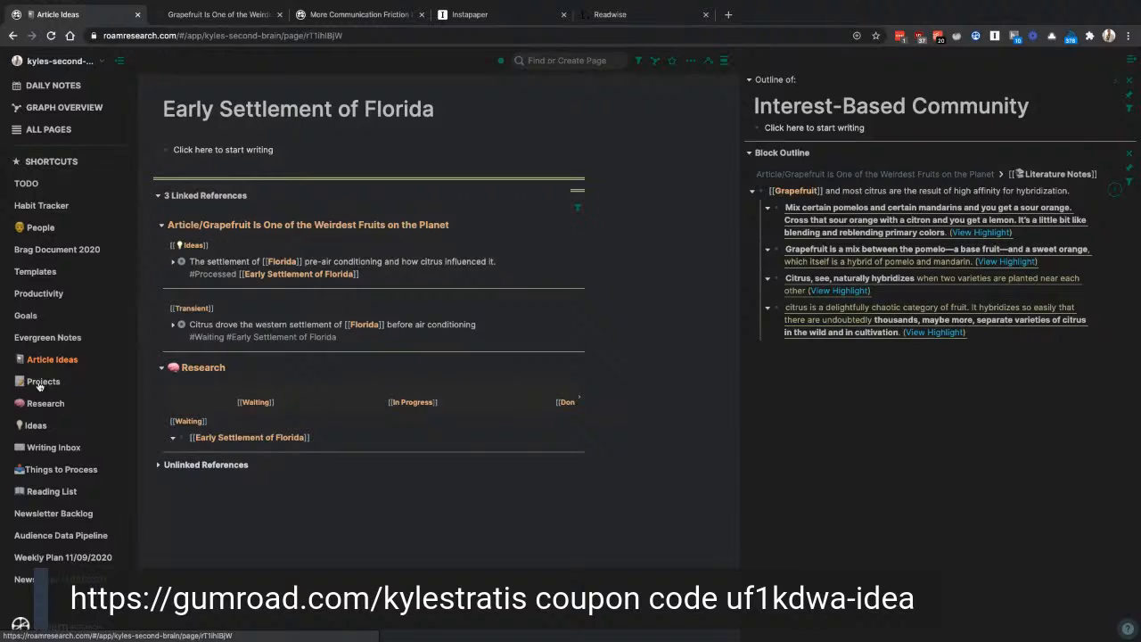
pyautogui.click(40, 386)
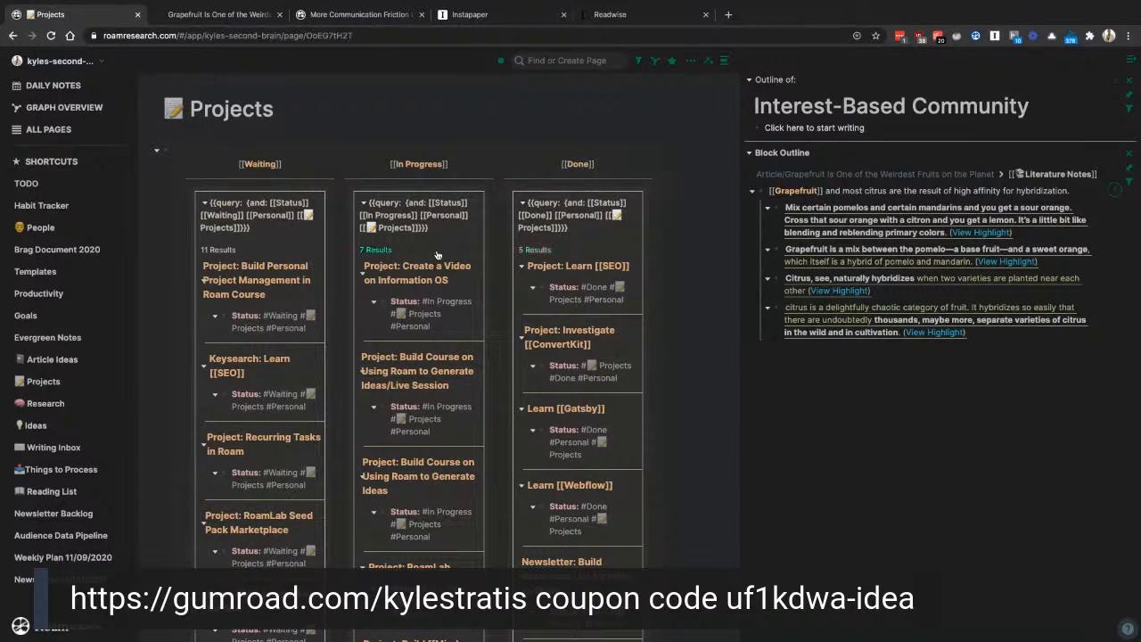
pyautogui.scroll(-1, 437, 256)
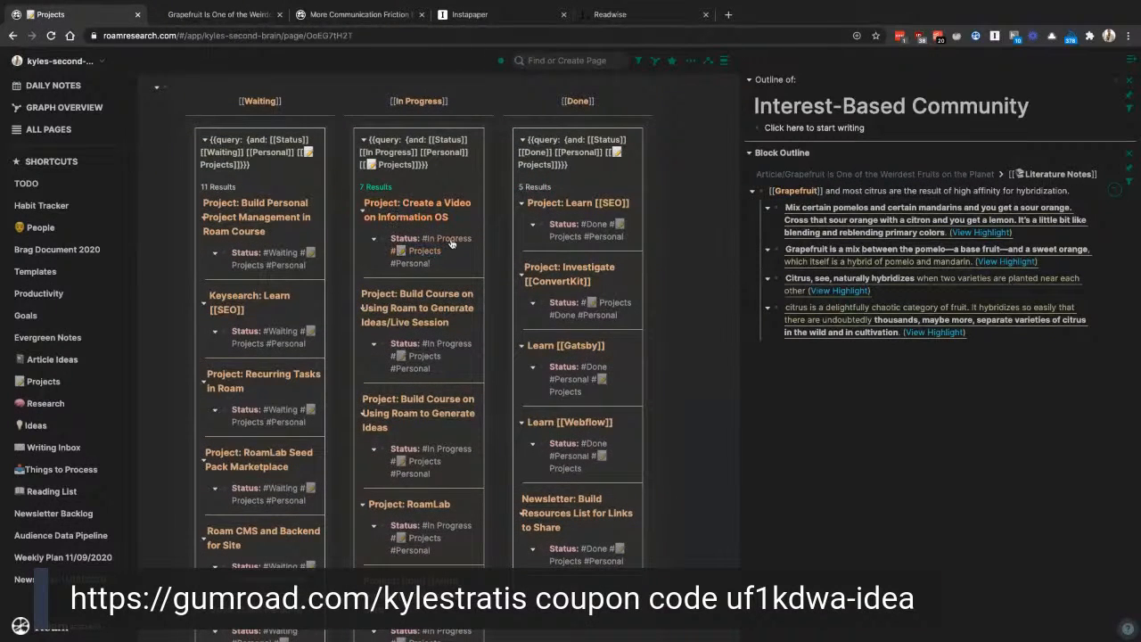
# Step: Review the projects in the Projects board's columns, then open Create a Video on Information OS and check its Related Goals
pyautogui.scroll(-5, 433, 244)
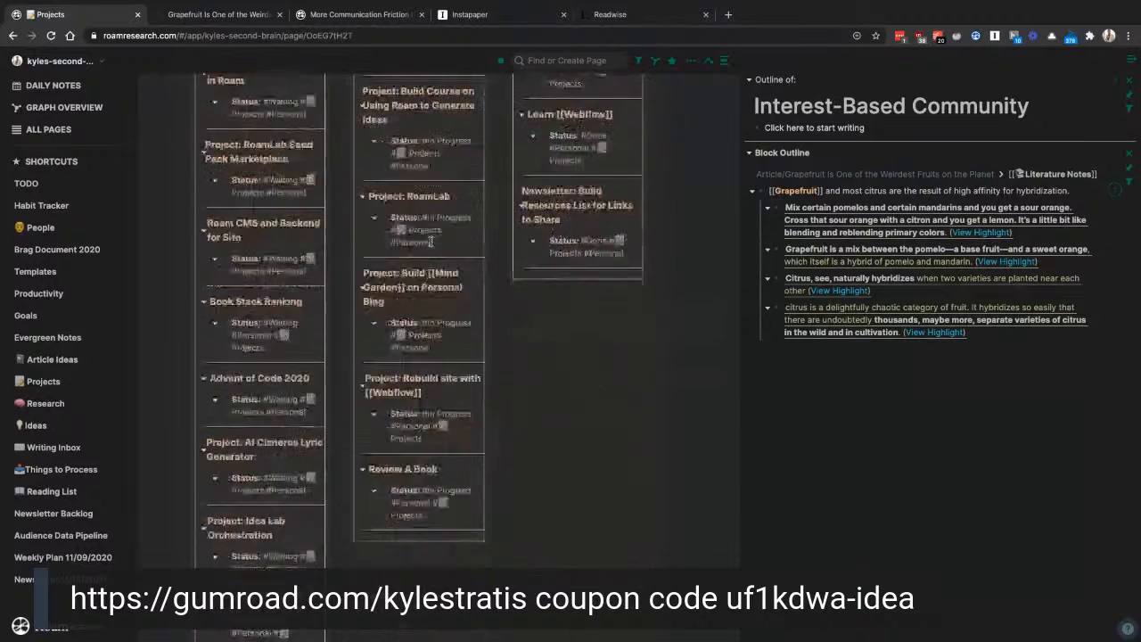
pyautogui.scroll(1, 430, 242)
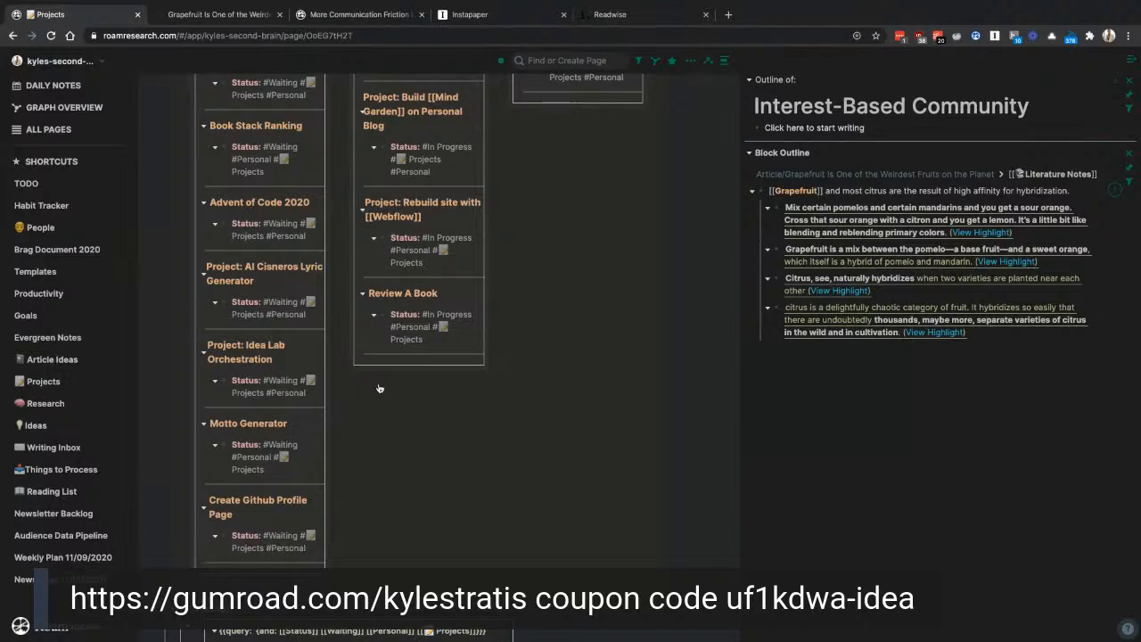
pyautogui.scroll(1, 379, 387)
pyautogui.scroll(1, 317, 518)
pyautogui.scroll(5, 317, 515)
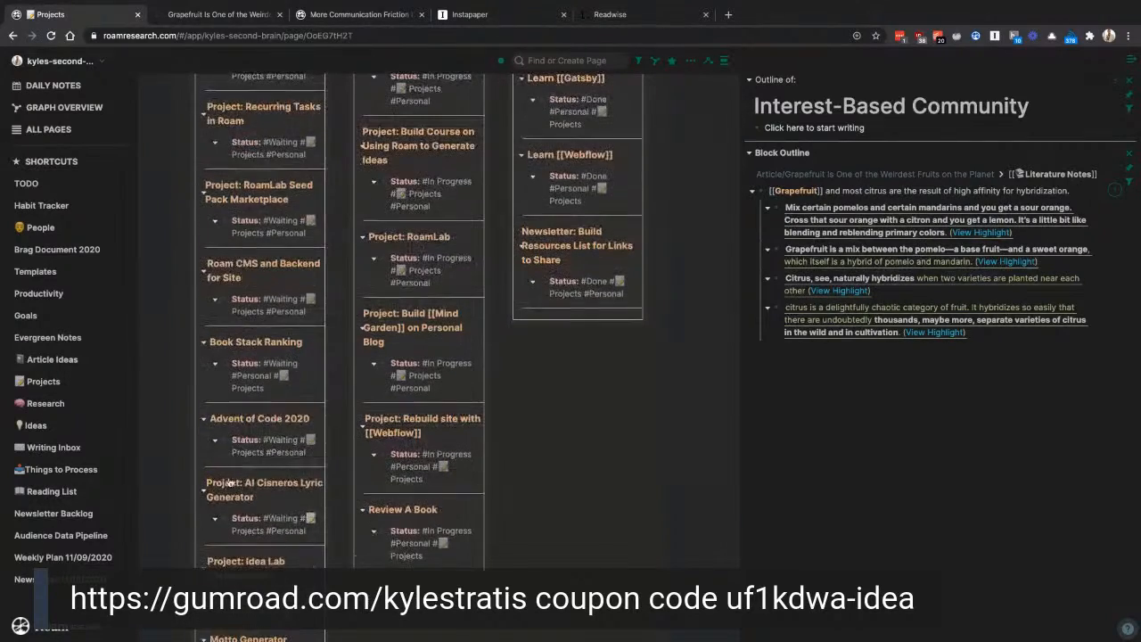
pyautogui.scroll(5, 299, 436)
pyautogui.scroll(3, 299, 436)
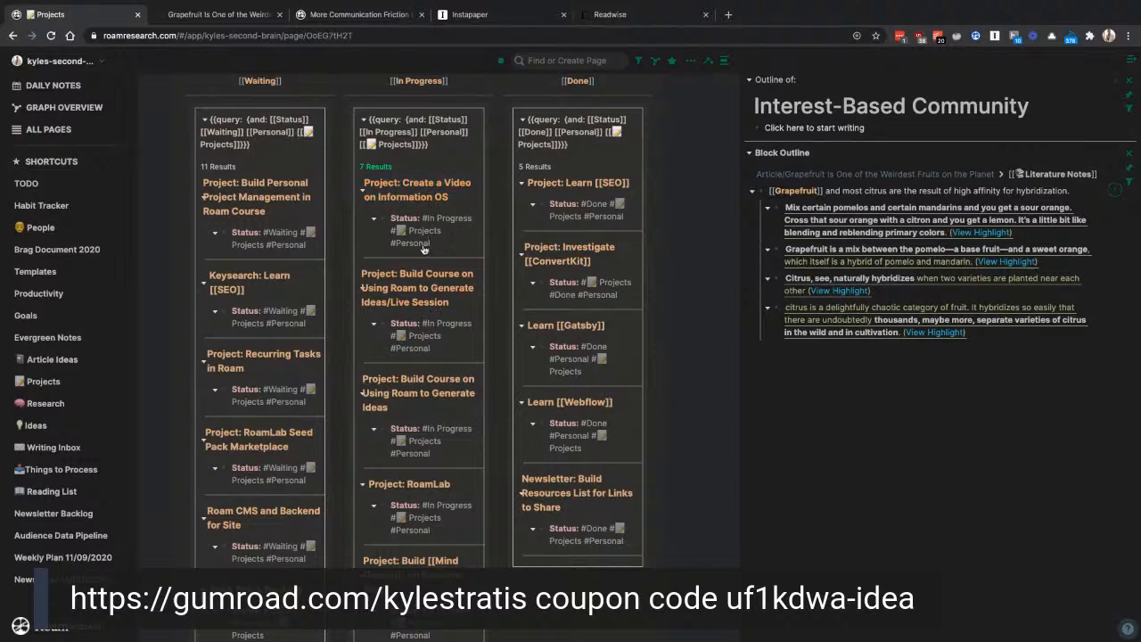
pyautogui.click(415, 189)
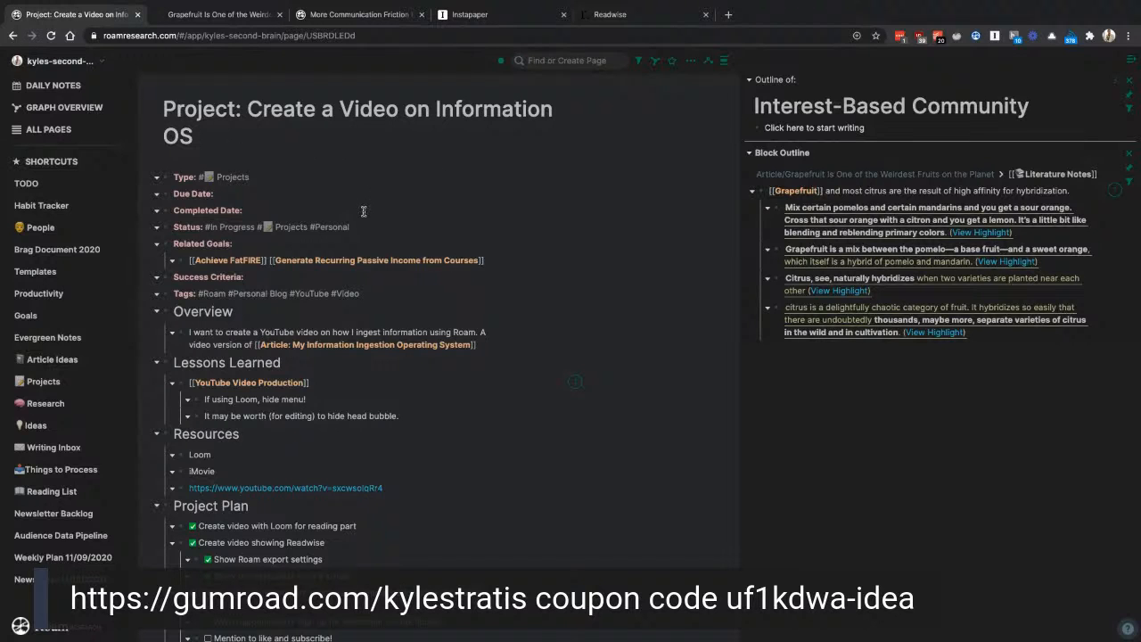
pyautogui.click(497, 258)
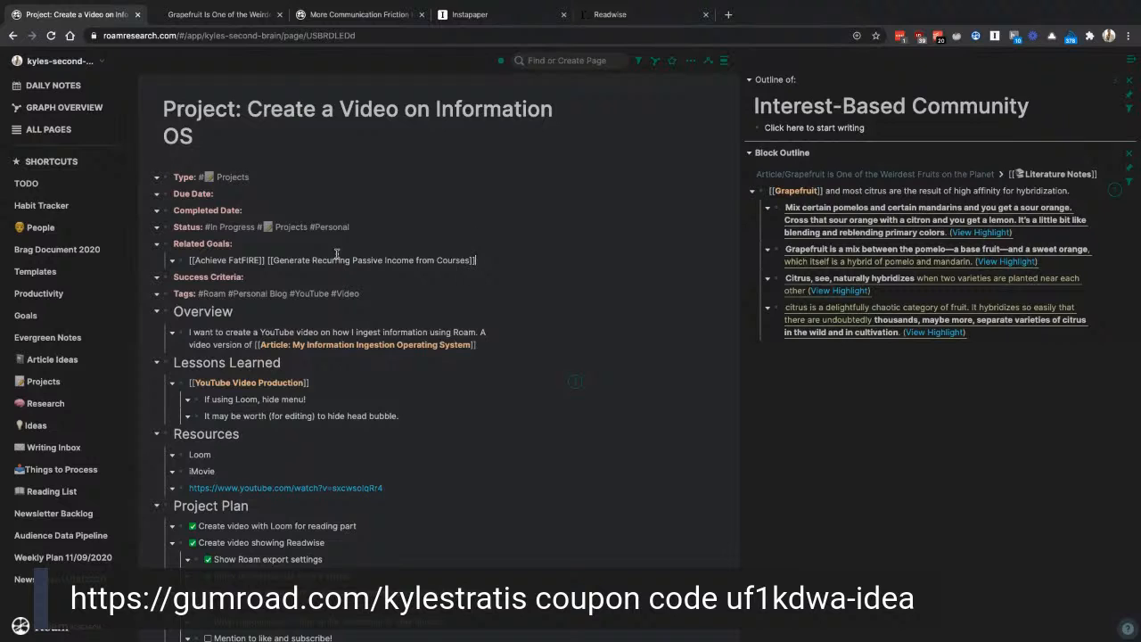
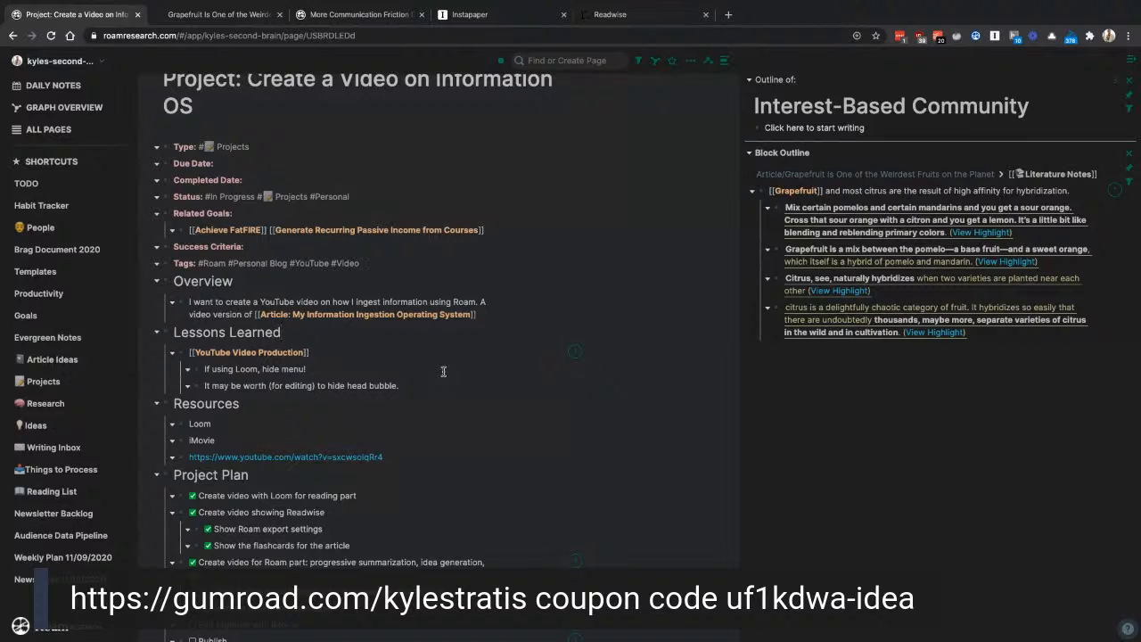
# Step: Tag the lesson "If using Loom, hide menu!" under YouTube Video Production with #Transient and #Waiting
pyautogui.click(432, 369)
pyautogui.write('#')
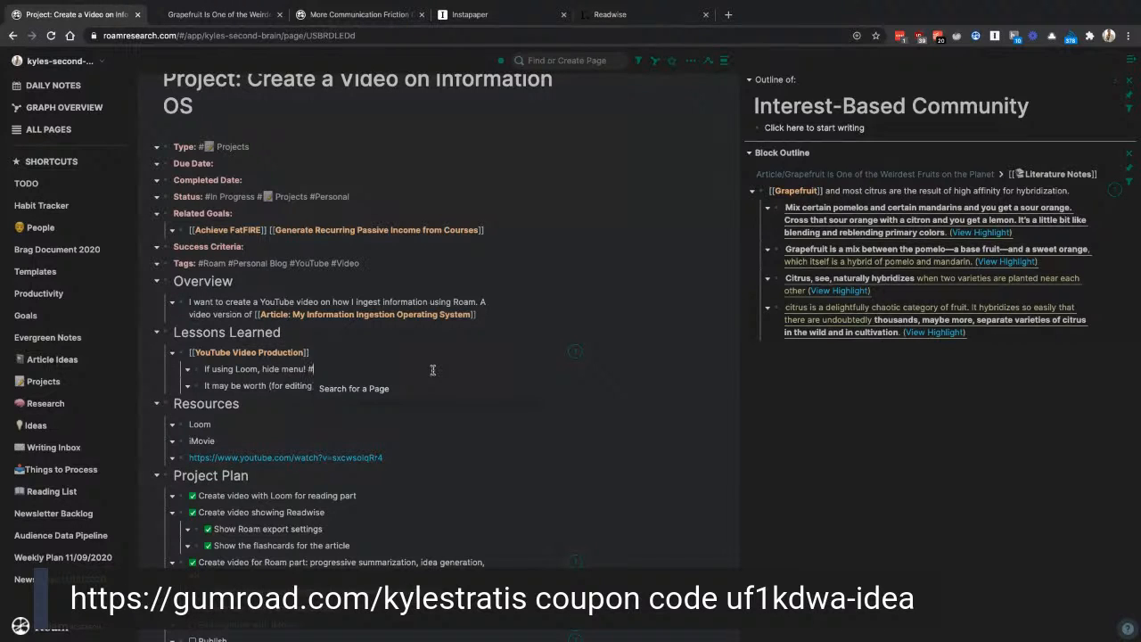
pyautogui.write('Transien')
pyautogui.write('t #waiting')
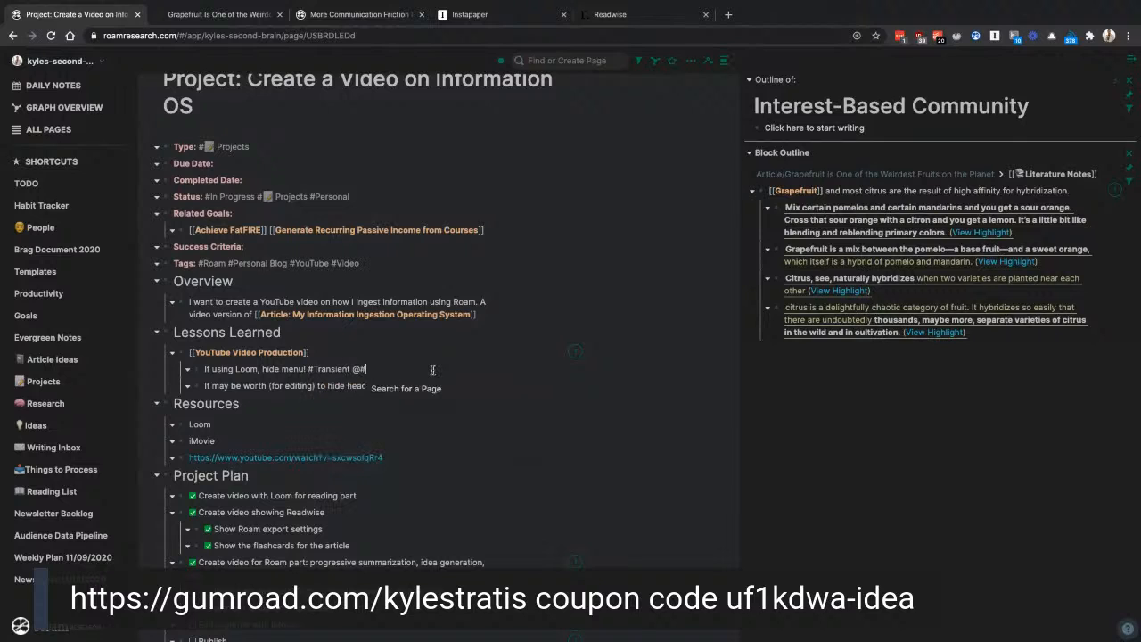
pyautogui.press('BackSpace')
pyautogui.press('BackSpace')
pyautogui.press('BackSpace')
pyautogui.press('BackSpace')
pyautogui.press('BackSpace')
pyautogui.press('BackSpace')
pyautogui.press('BackSpace')
pyautogui.write('Waiti')
pyautogui.press('Return')
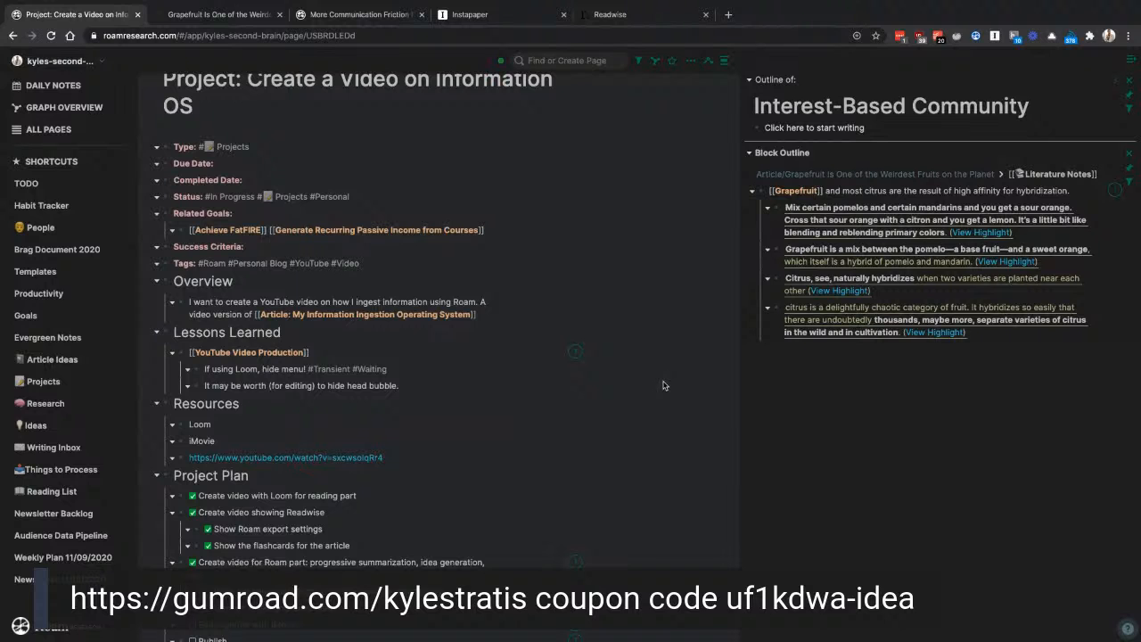
# Step: Examine the video project's page from its status attributes and Lessons Learned through the Project Plan to the Linked References
pyautogui.scroll(-3, 416, 365)
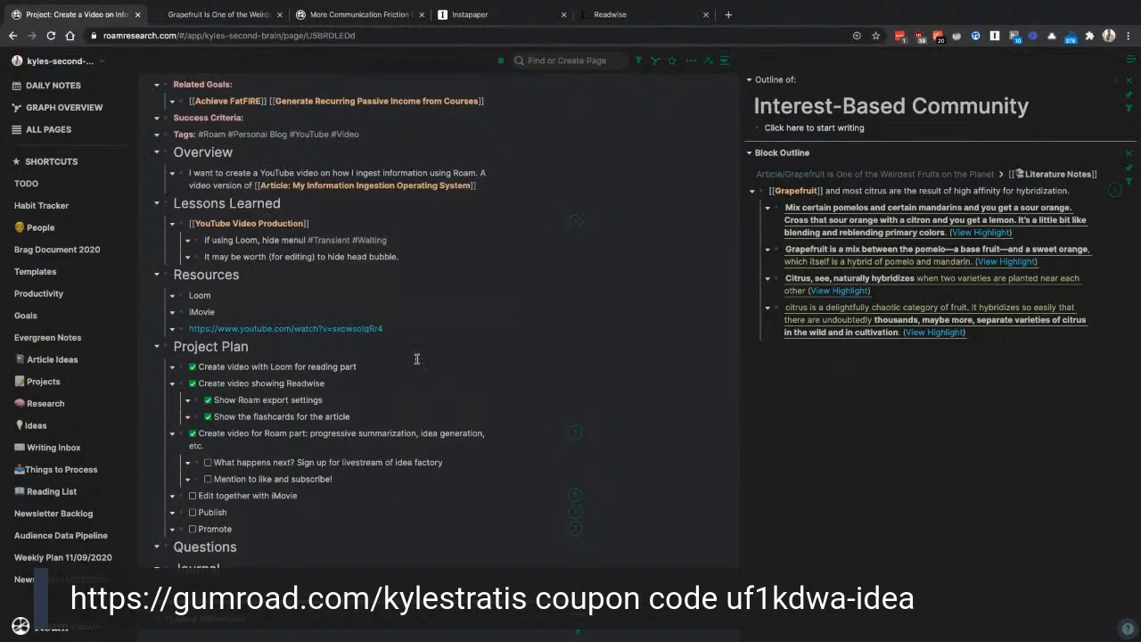
pyautogui.scroll(3, 416, 359)
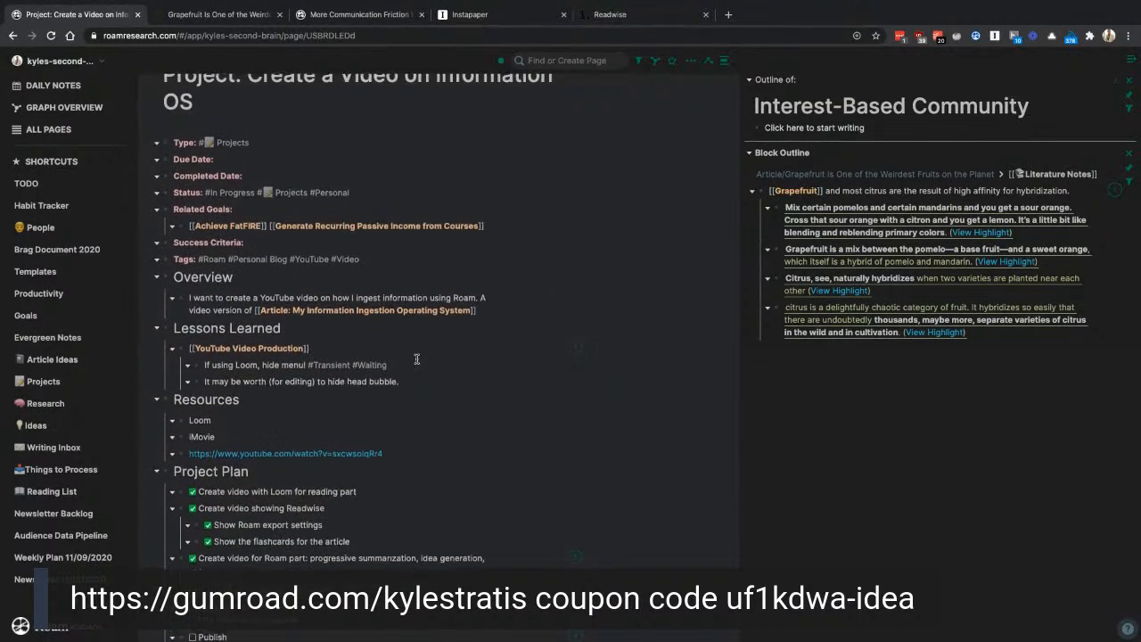
pyautogui.scroll(-2, 247, 397)
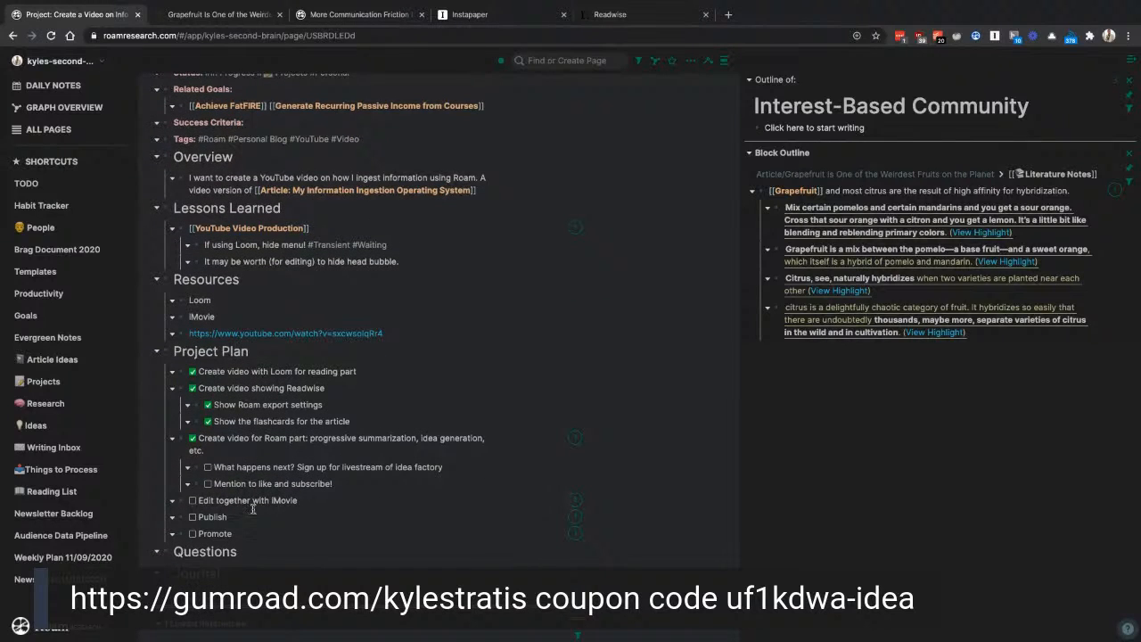
pyautogui.scroll(4, 356, 437)
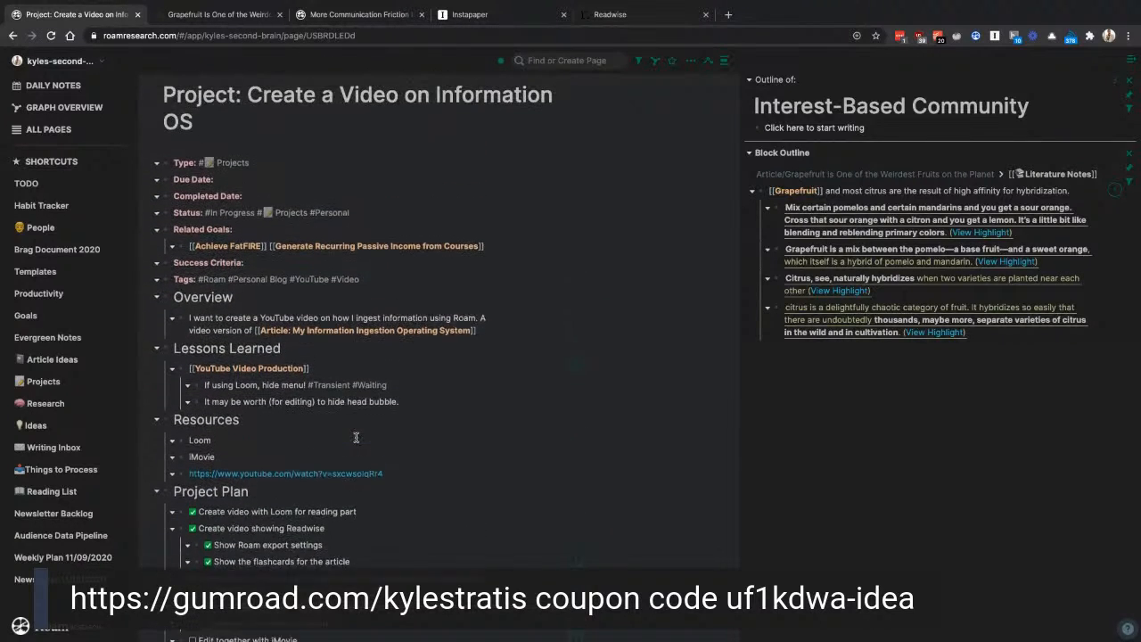
pyautogui.scroll(-3, 355, 437)
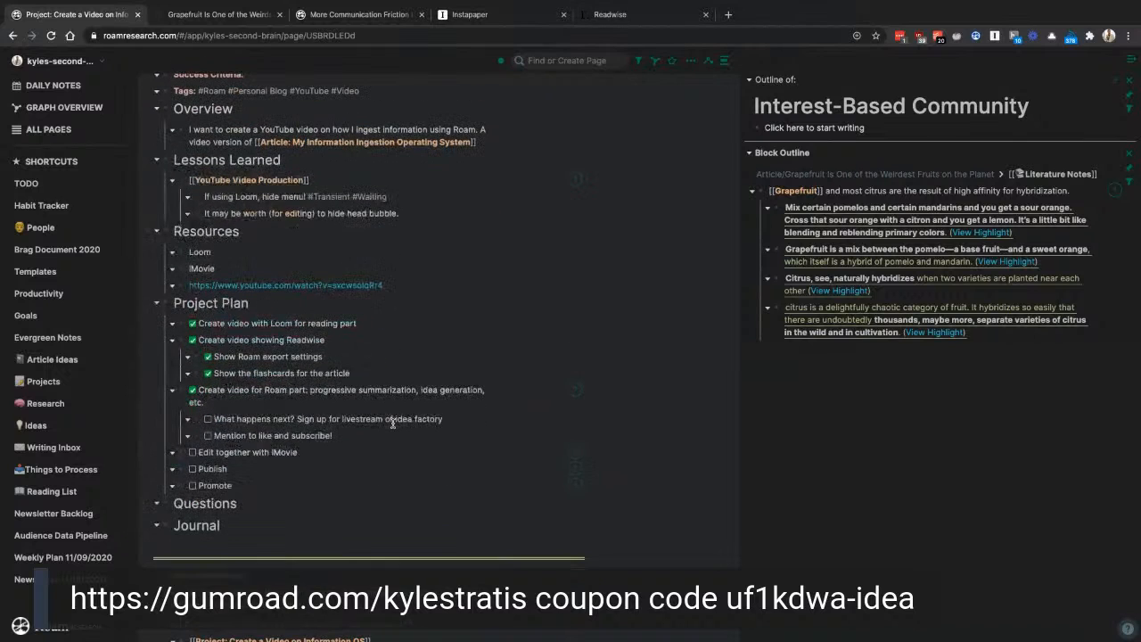
pyautogui.scroll(1, 340, 357)
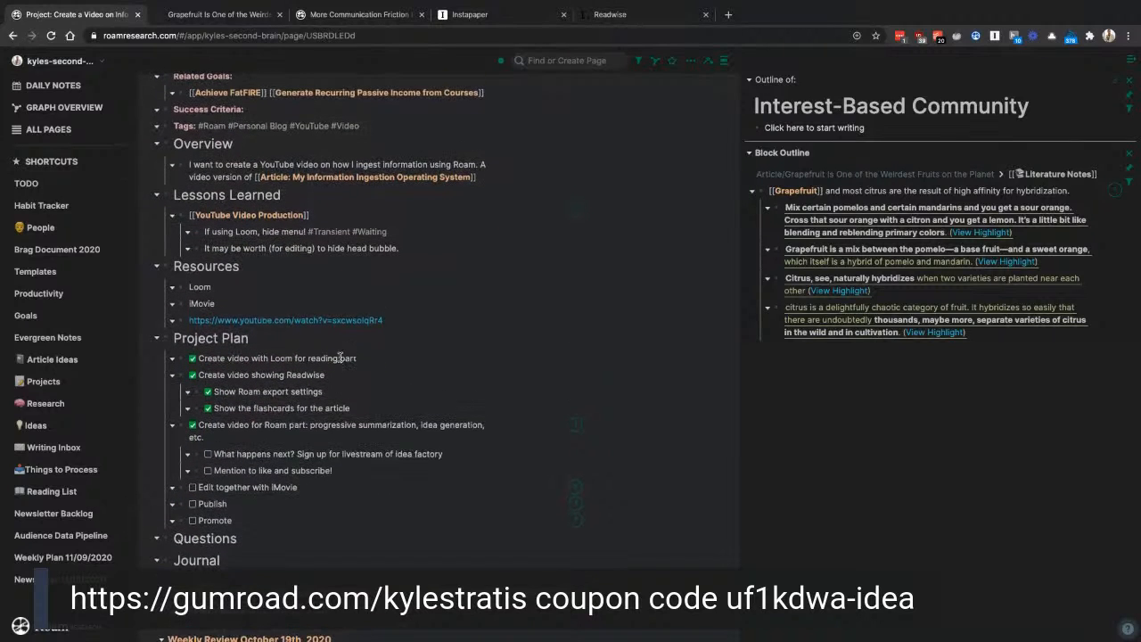
pyautogui.scroll(-3, 341, 357)
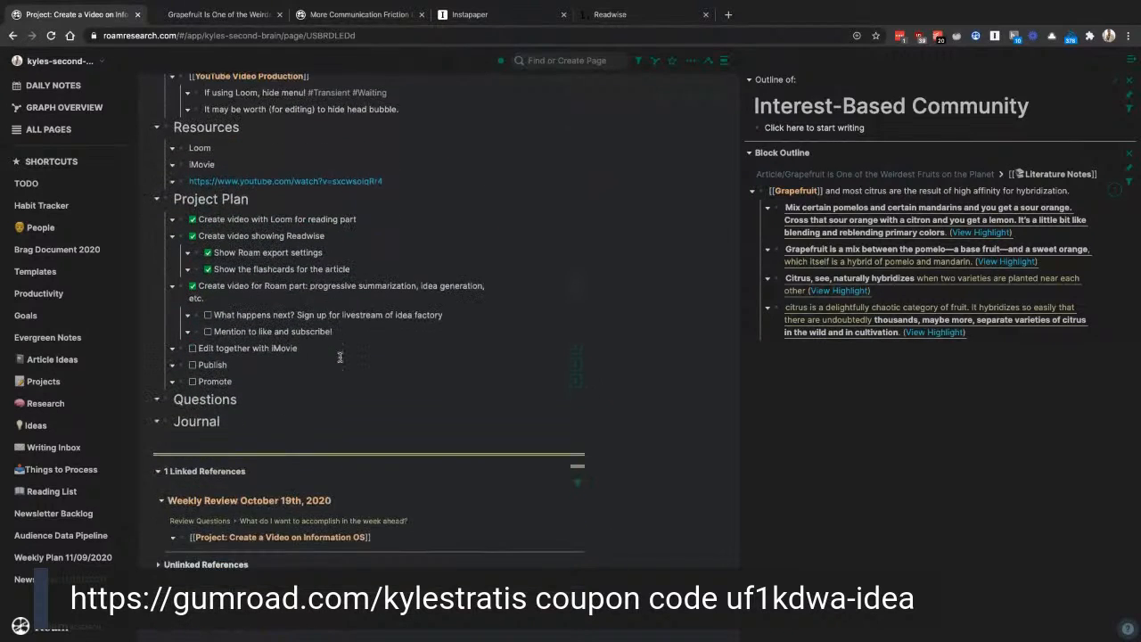
pyautogui.scroll(2, 341, 358)
pyautogui.scroll(3, 340, 358)
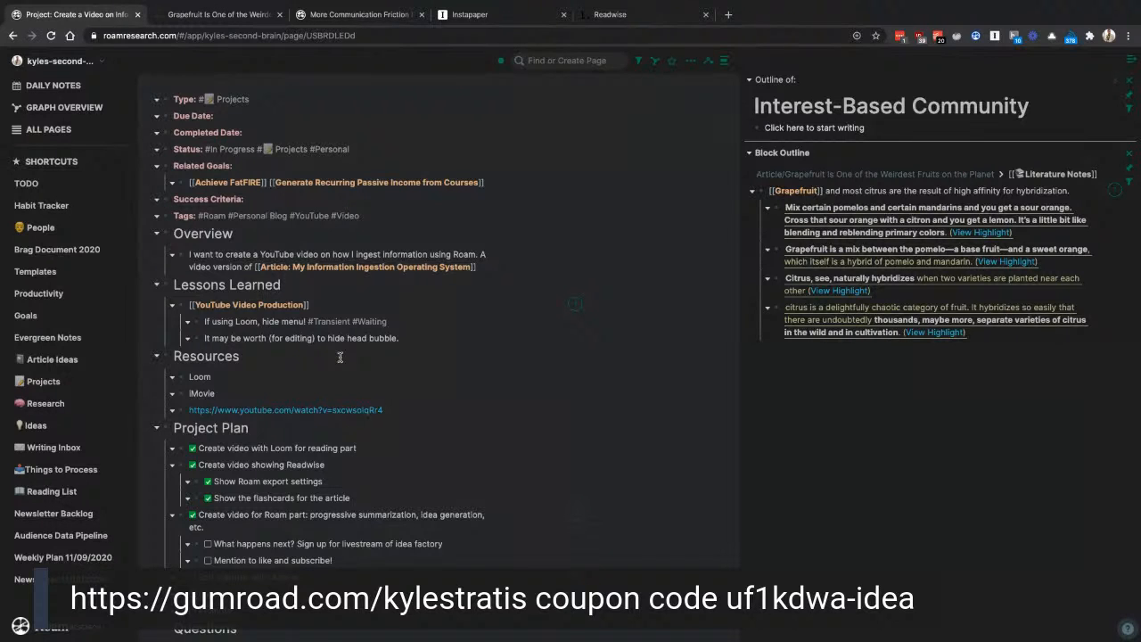
pyautogui.scroll(-3, 291, 424)
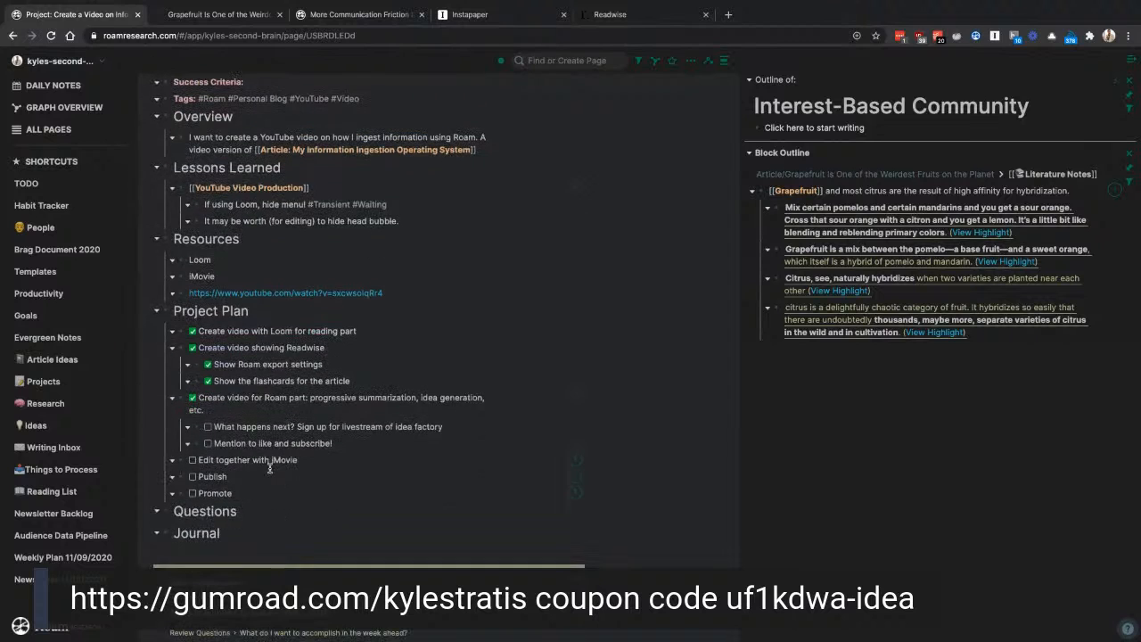
# Step: Add a November 14th, 2020 entry under Journal, noting that the video was edited with [[iMovie]] and published
pyautogui.click(252, 515)
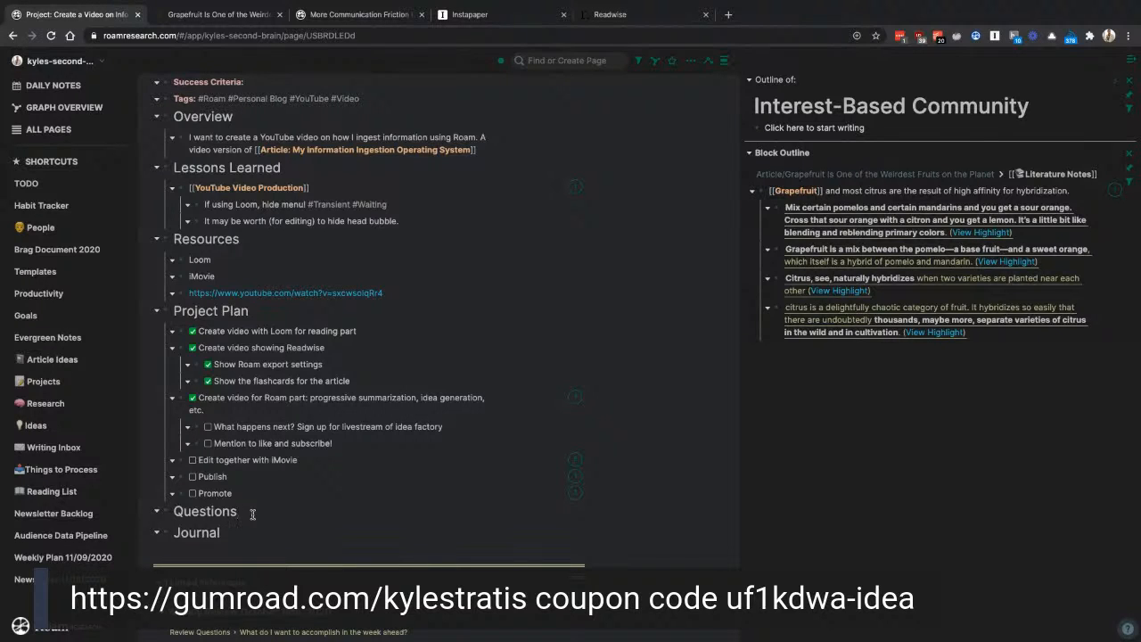
pyautogui.click(250, 532)
pyautogui.press('Return')
pyautogui.write('/today')
pyautogui.press('Return')
pyautogui.press('Return')
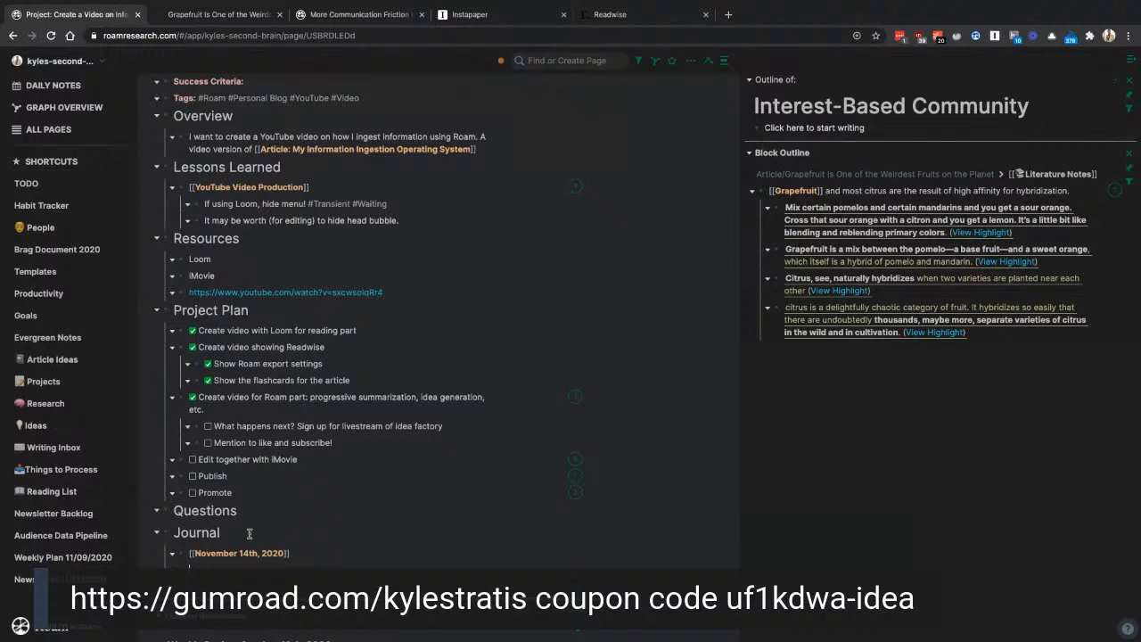
pyautogui.write('Fiited the video toth [[iMovie and publ')
pyautogui.press('Up')
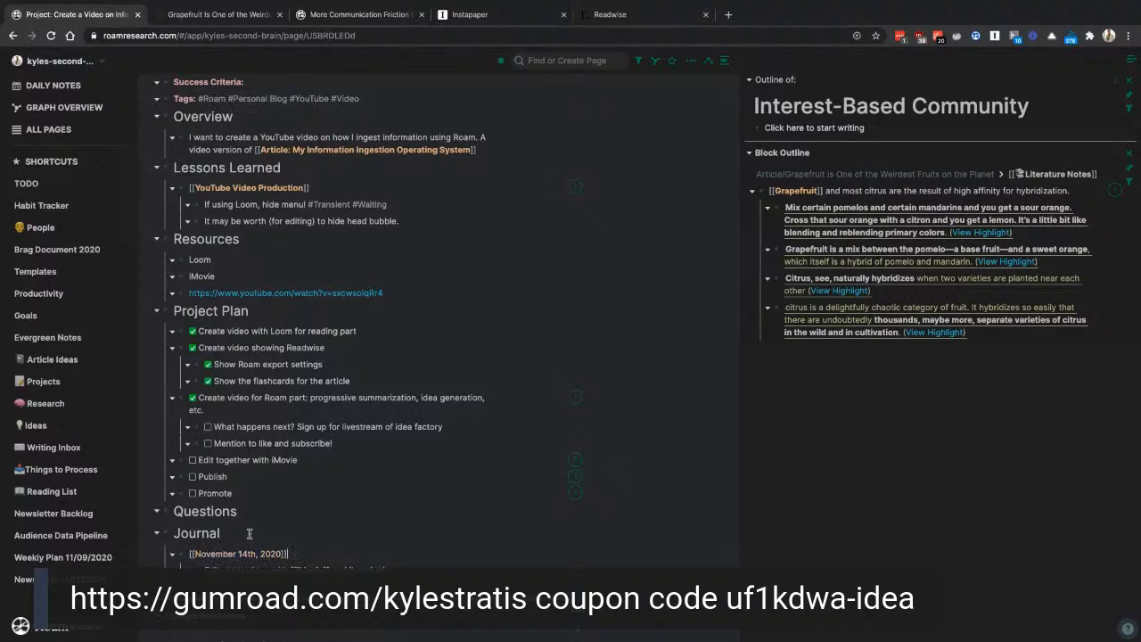
pyautogui.press('Up')
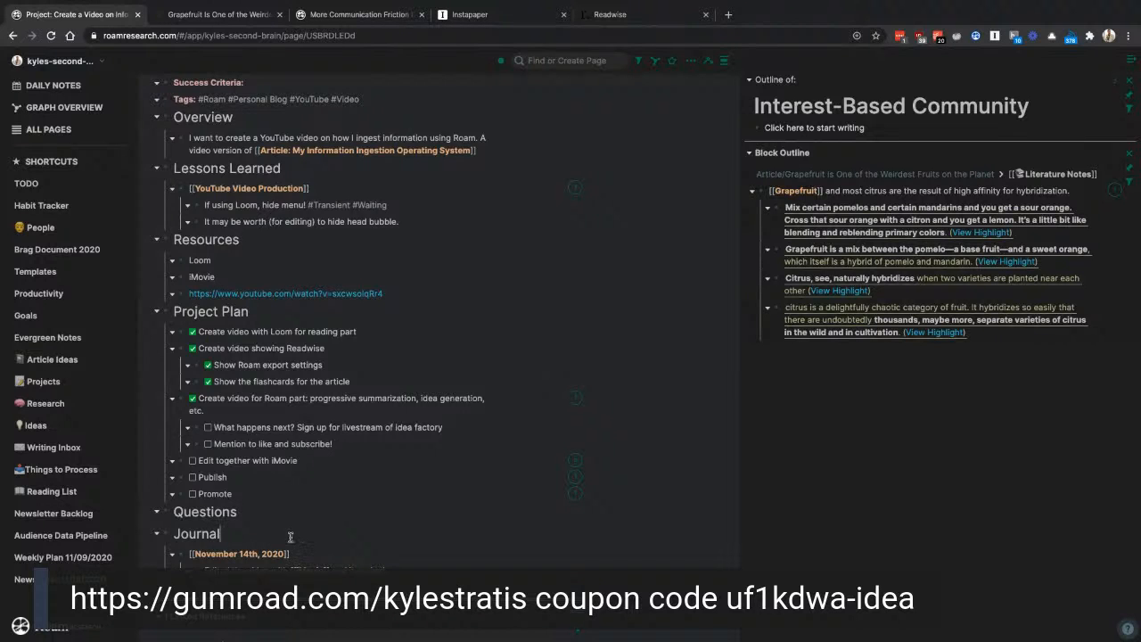
# Step: Check the project's Status line, then return to the Projects board and review its Done column
pyautogui.scroll(3, 290, 538)
pyautogui.scroll(1, 290, 538)
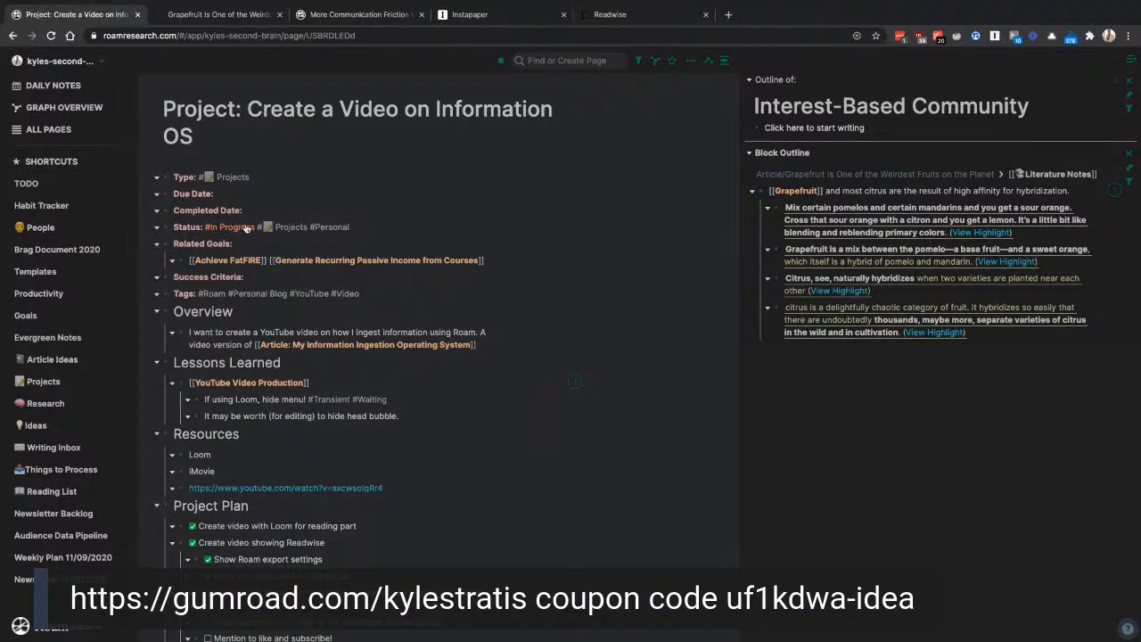
pyautogui.click(50, 382)
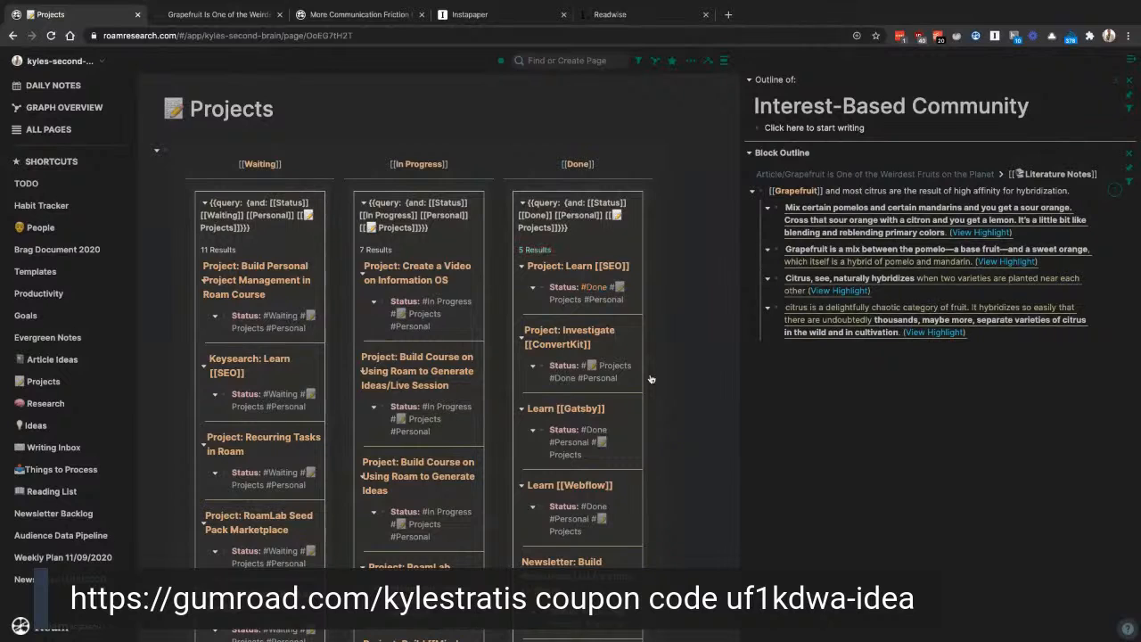
pyautogui.scroll(-1, 651, 379)
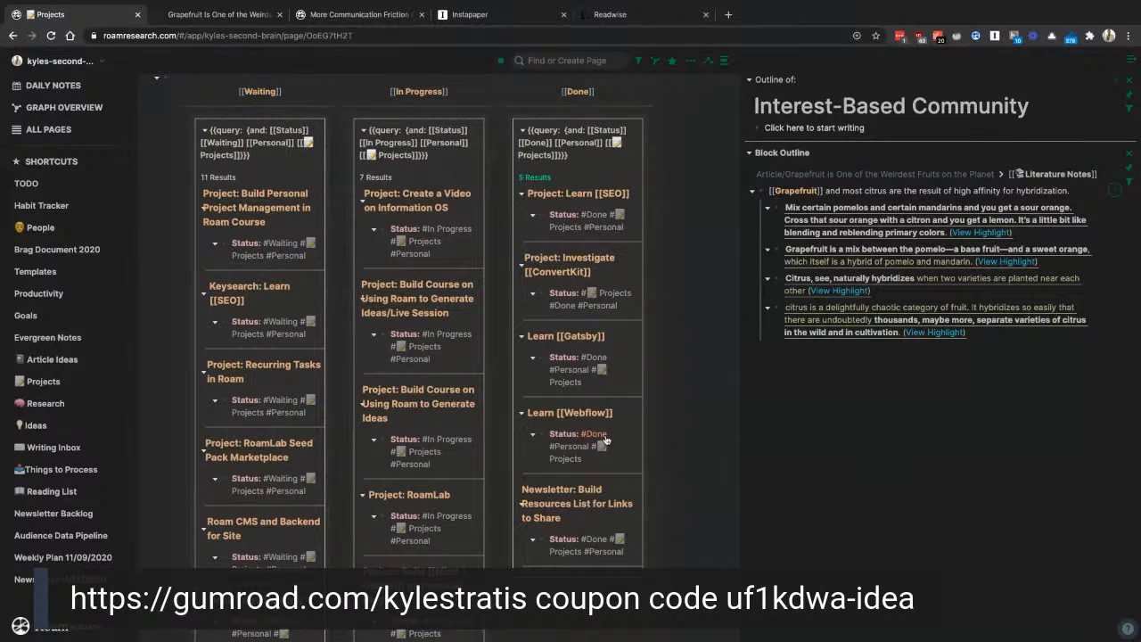
pyautogui.scroll(-1, 633, 475)
pyautogui.scroll(1, 634, 468)
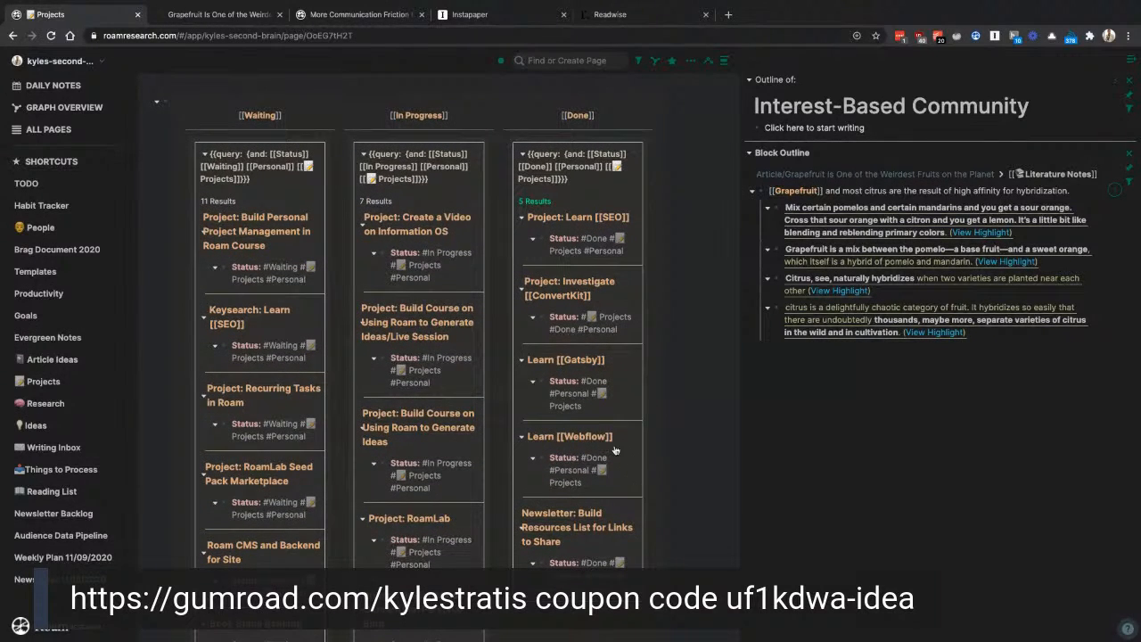
pyautogui.scroll(1, 615, 451)
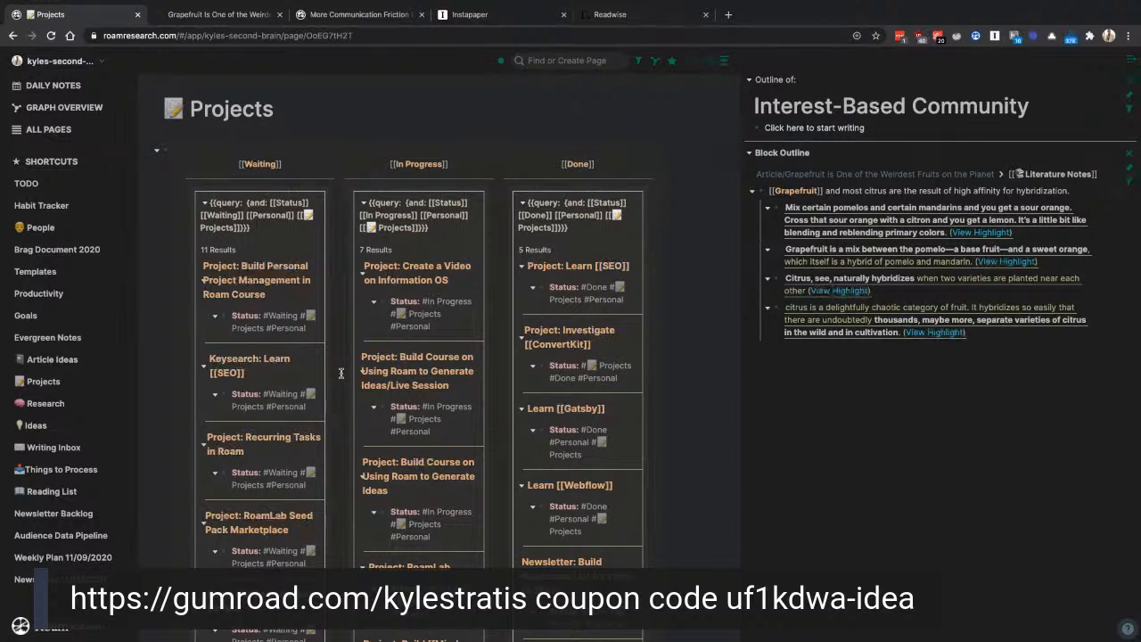
# Step: Visit the Research board, then open Article Ideas and review its status columns
pyautogui.click(47, 406)
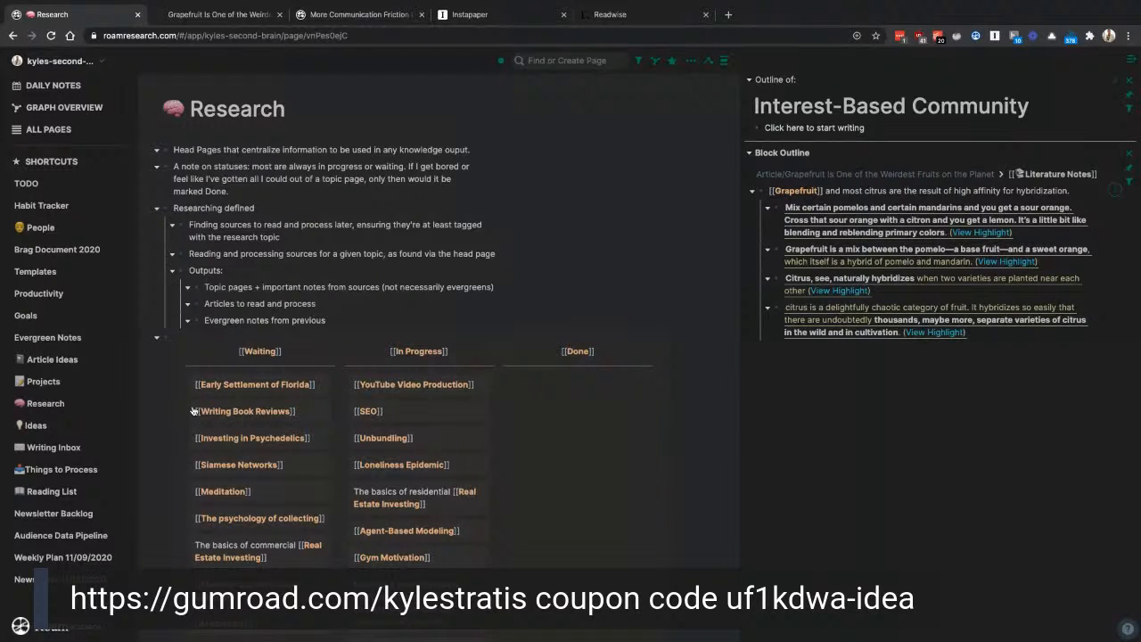
pyautogui.click(72, 361)
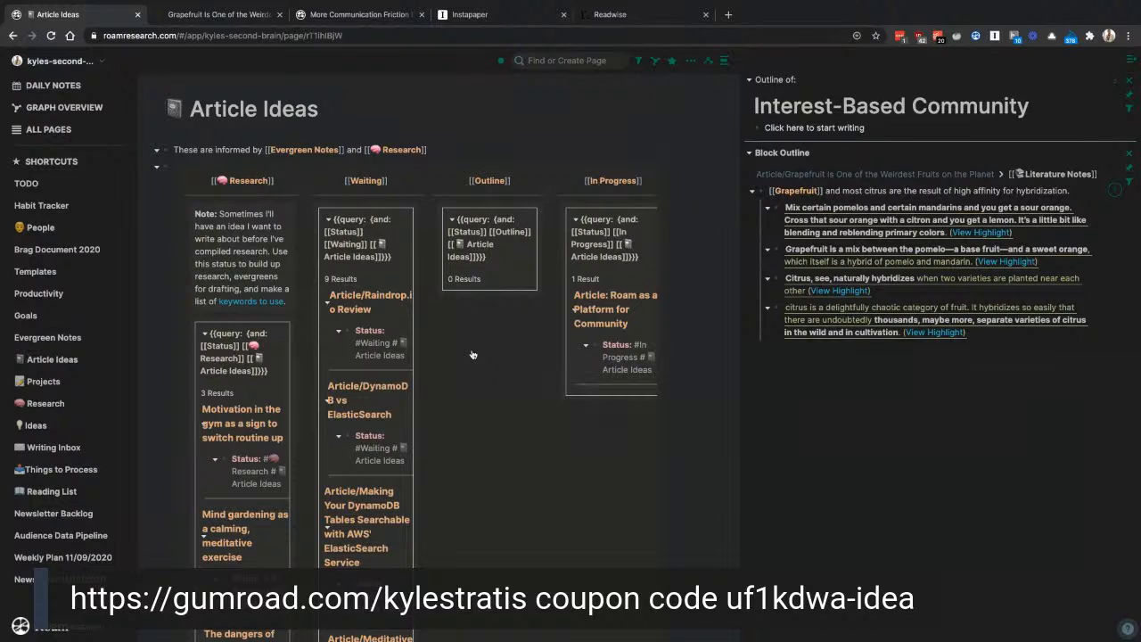
pyautogui.scroll(-2, 471, 351)
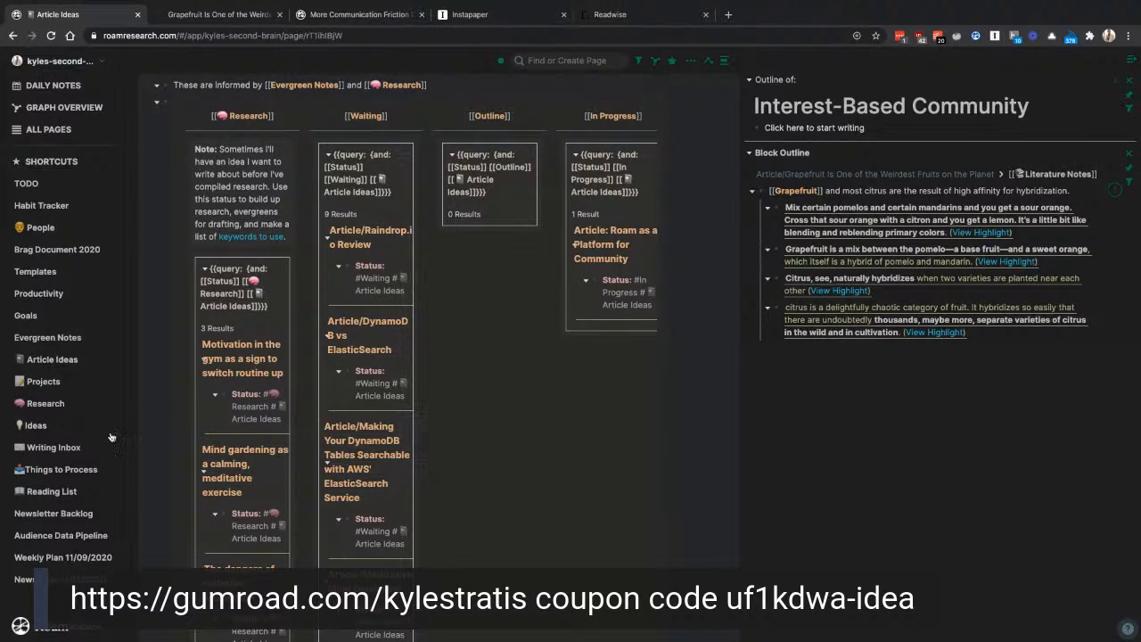
# Step: Open Weekly Plan 11/09/2020 and show its referenced Article Ideas page alongside the plan
pyautogui.click(96, 557)
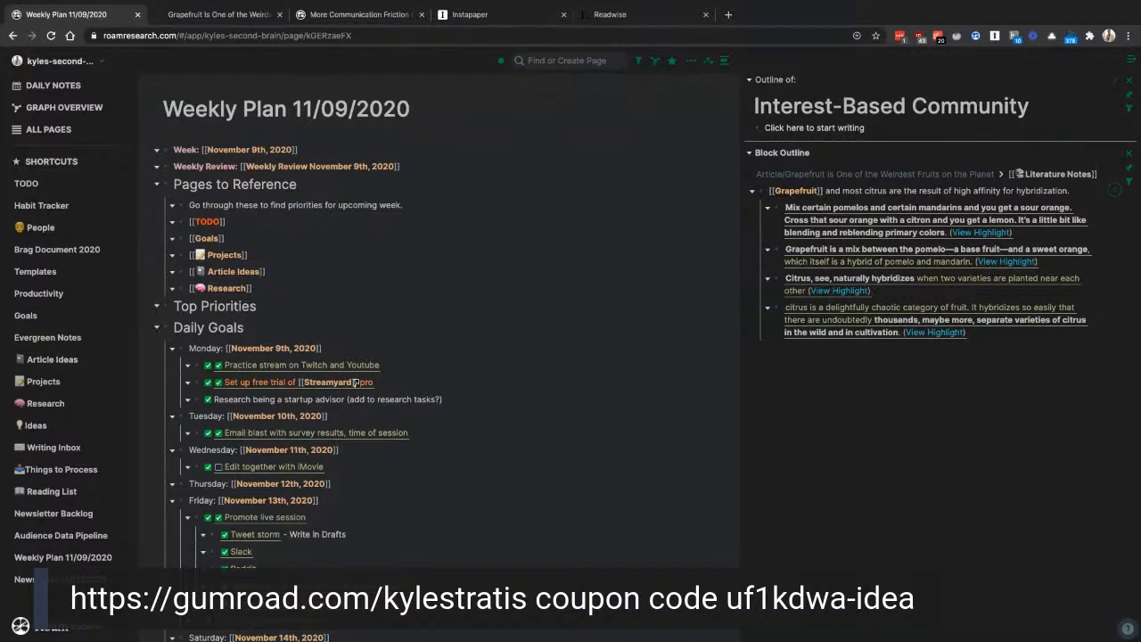
pyautogui.keyDown('shift'); pyautogui.click(249, 274); pyautogui.keyUp('shift')
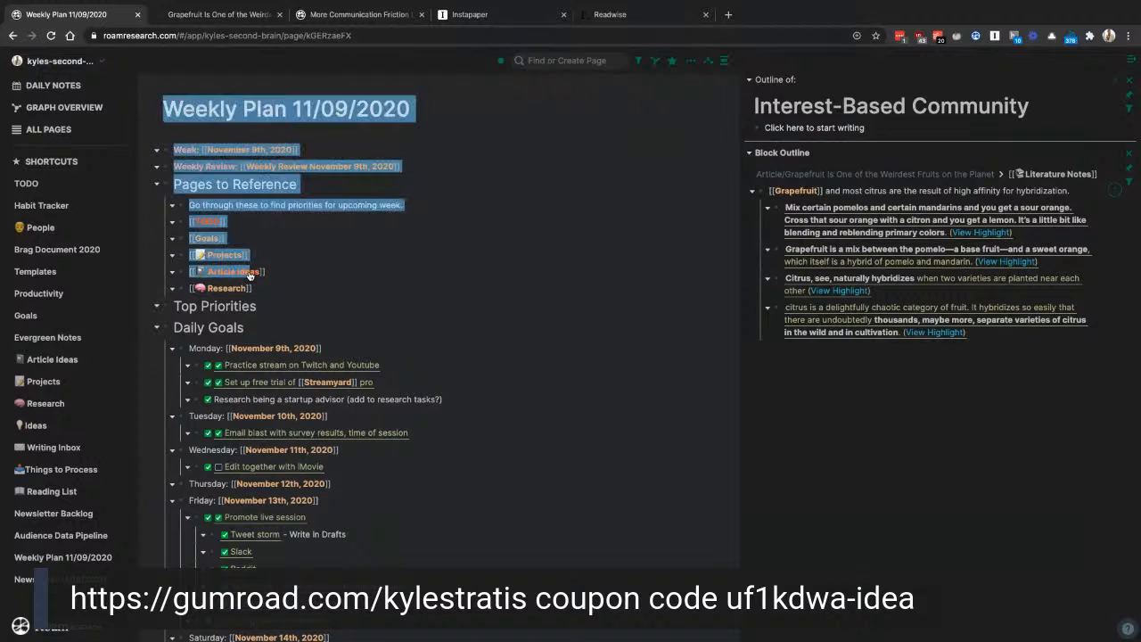
pyautogui.click(556, 248)
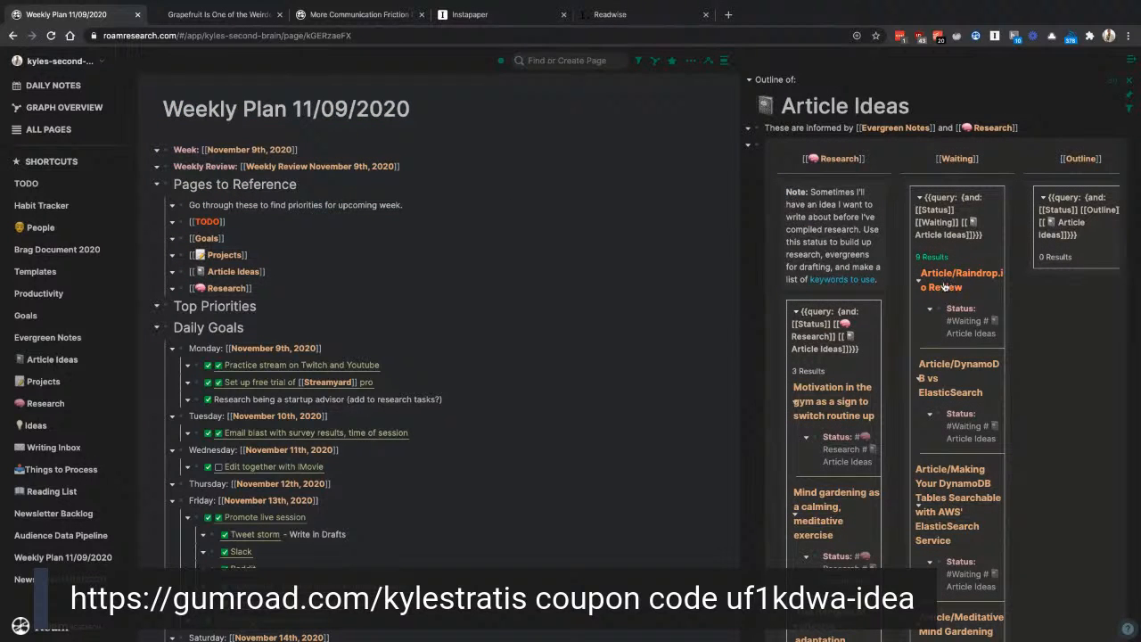
# Step: Add a TODO linking to [[Article/Raindrop.io Review]] as the first item under Monday, November 9th in Daily Goals
pyautogui.click(406, 349)
pyautogui.press('Return')
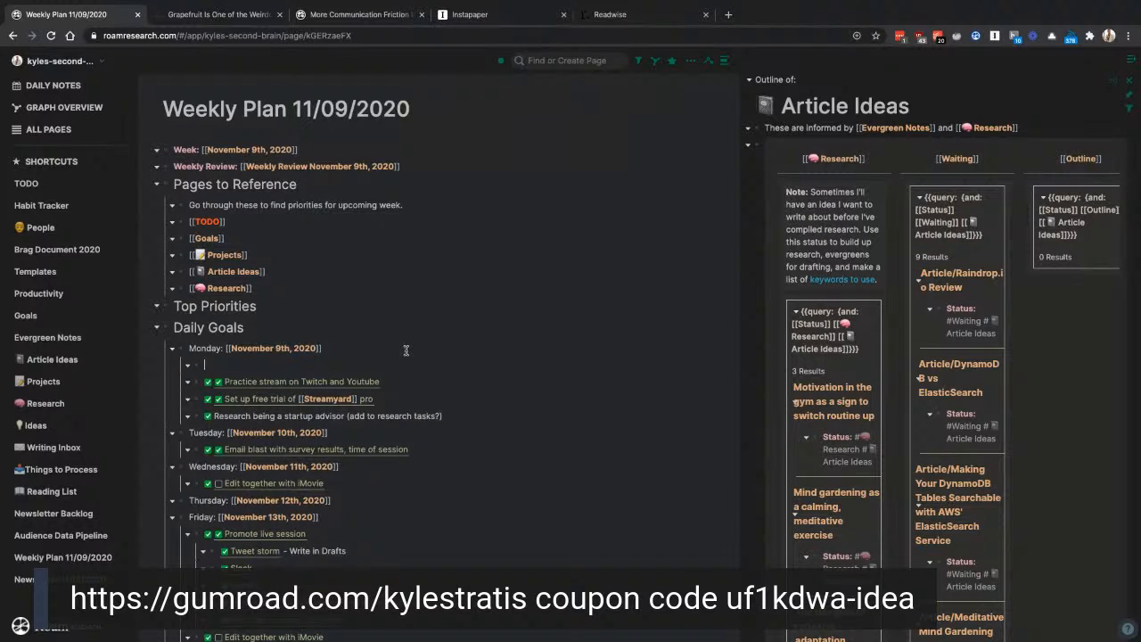
pyautogui.hotkey('ctrl', 'Return')
pyautogui.write('[[Raindrop')
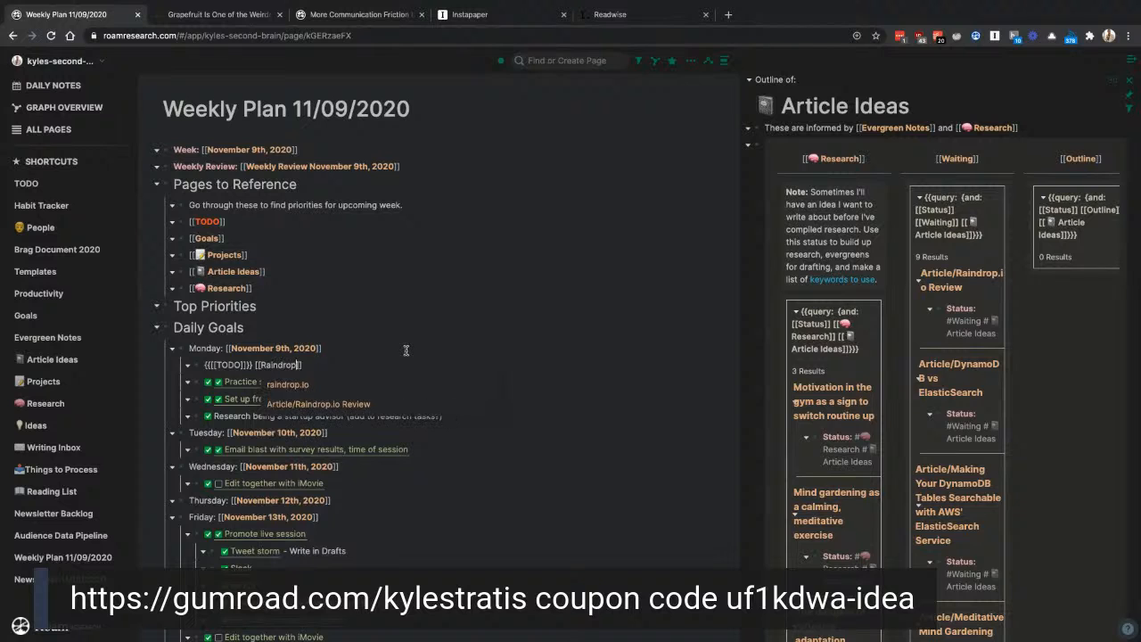
pyautogui.press('Down')
pyautogui.press('Return')
pyautogui.click(482, 354)
pyautogui.click(442, 363)
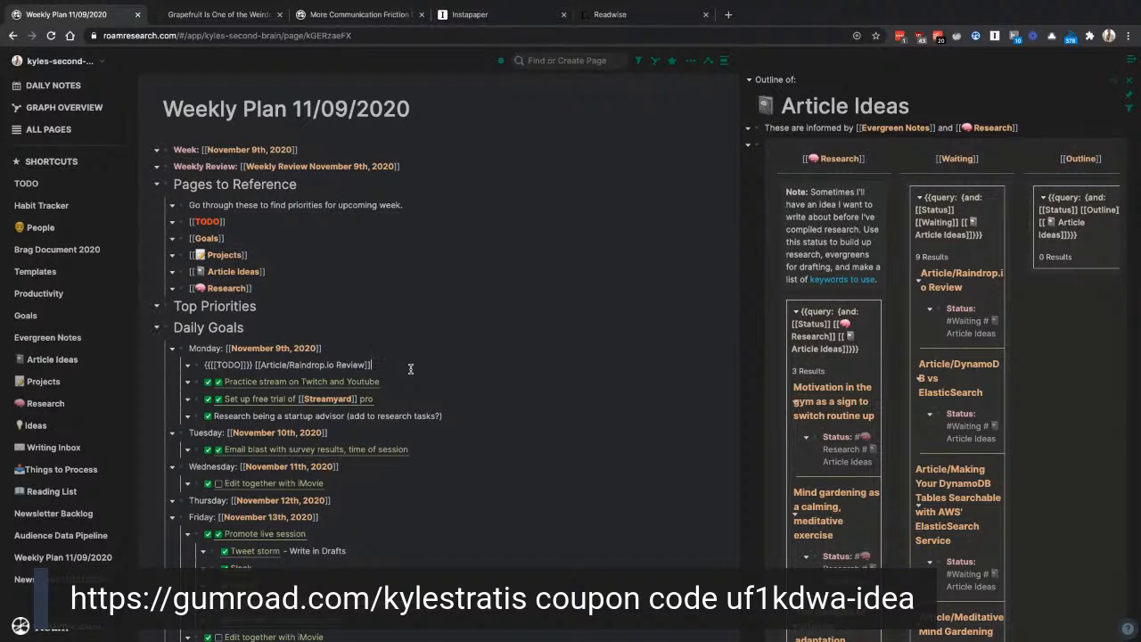
# Step: Delete the Article/Raindrop.io Review TODO from Monday's daily goals
pyautogui.moveTo(392, 370); pyautogui.dragTo(193, 368)
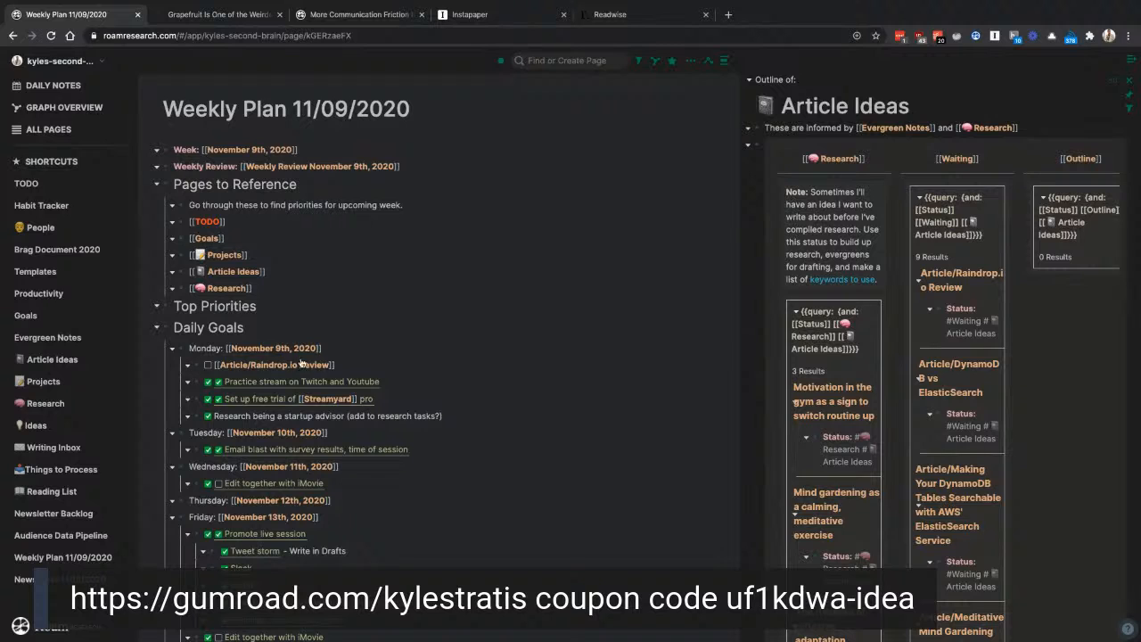
pyautogui.tripleClick(348, 365)
pyautogui.press('BackSpace')
pyautogui.press('BackSpace')
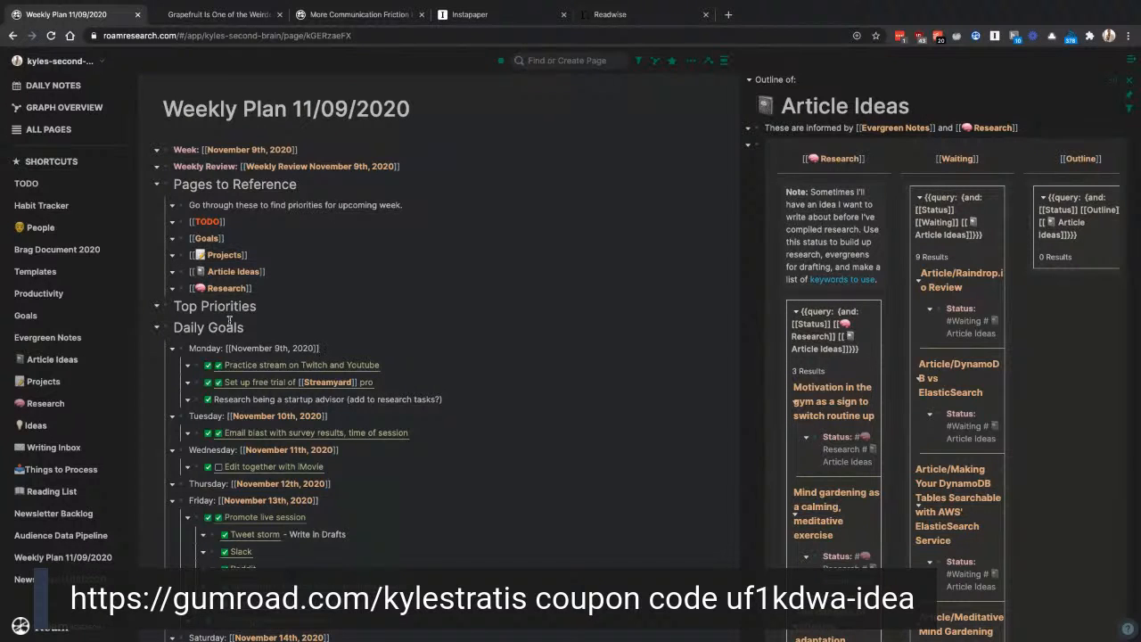
# Step: Revisit the Research and Article Ideas boards, then open the Evergreen Notes page
pyautogui.click(36, 403)
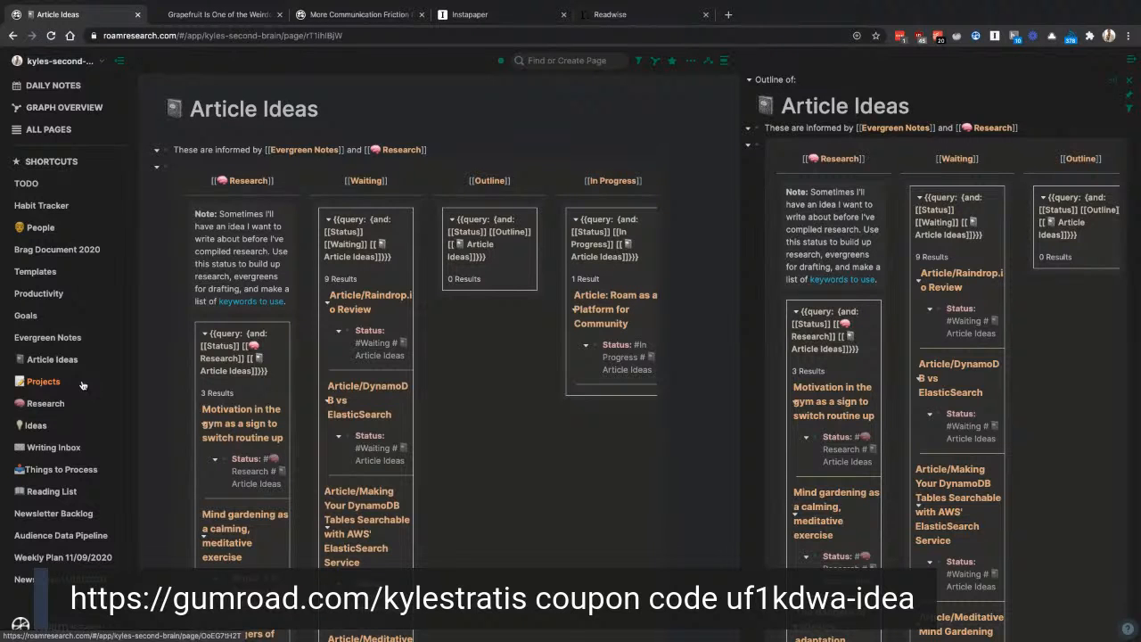
pyautogui.click(51, 337)
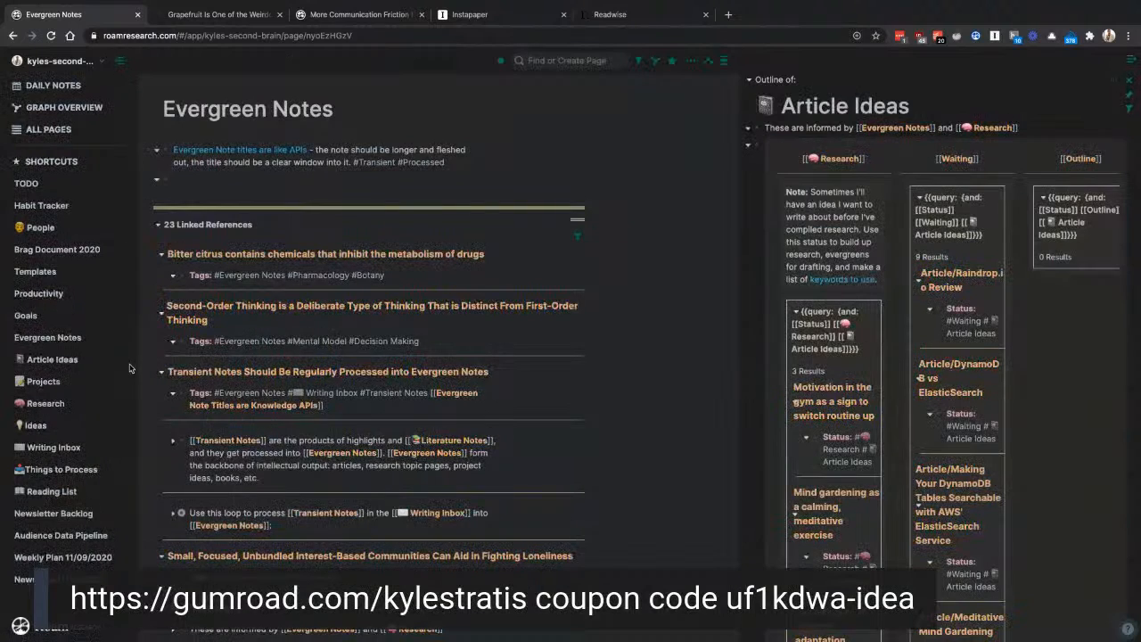